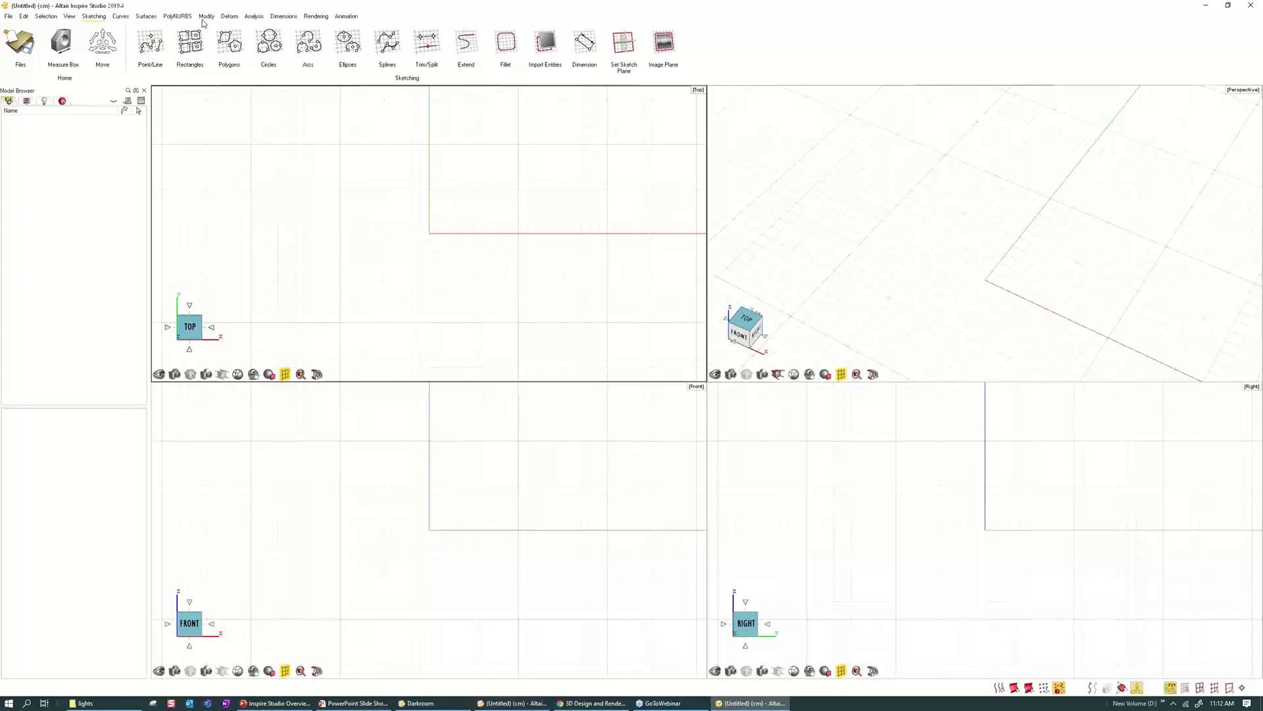
{"action": "left_click", "coordinate": [254, 17]}
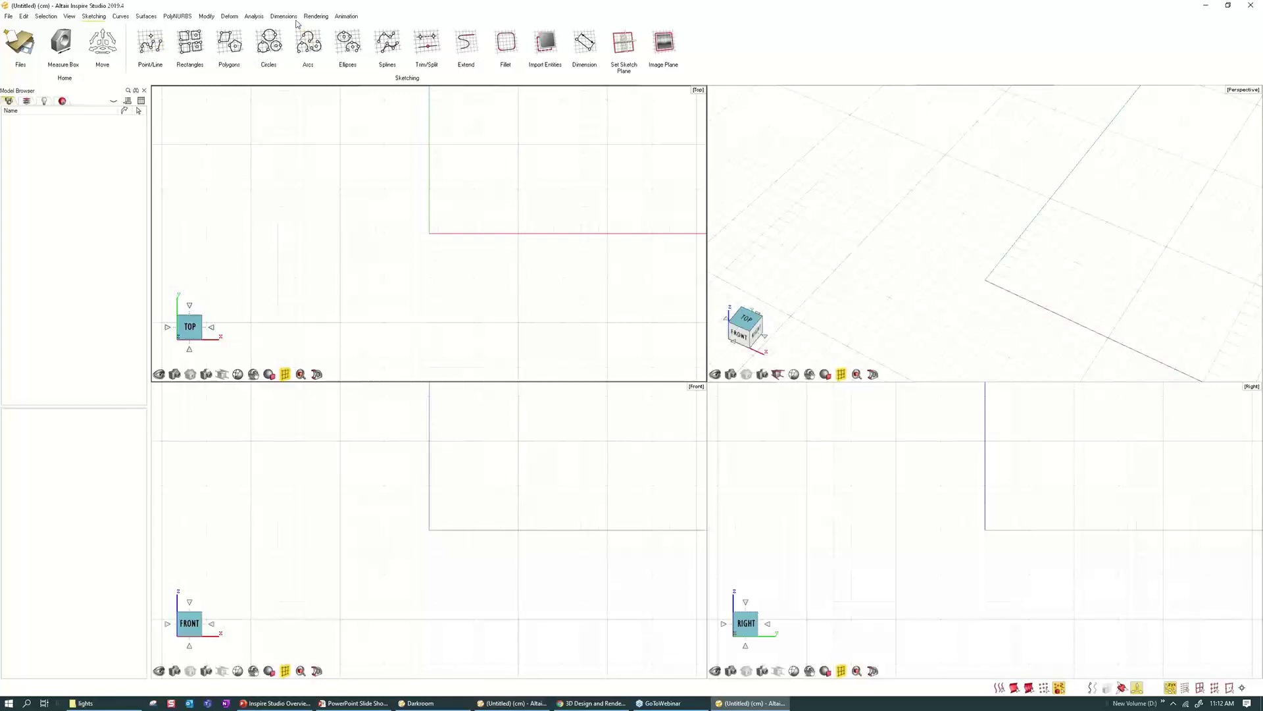
{"action": "left_click", "coordinate": [227, 18]}
{"action": "left_click", "coordinate": [206, 17]}
{"action": "left_click", "coordinate": [179, 17]}
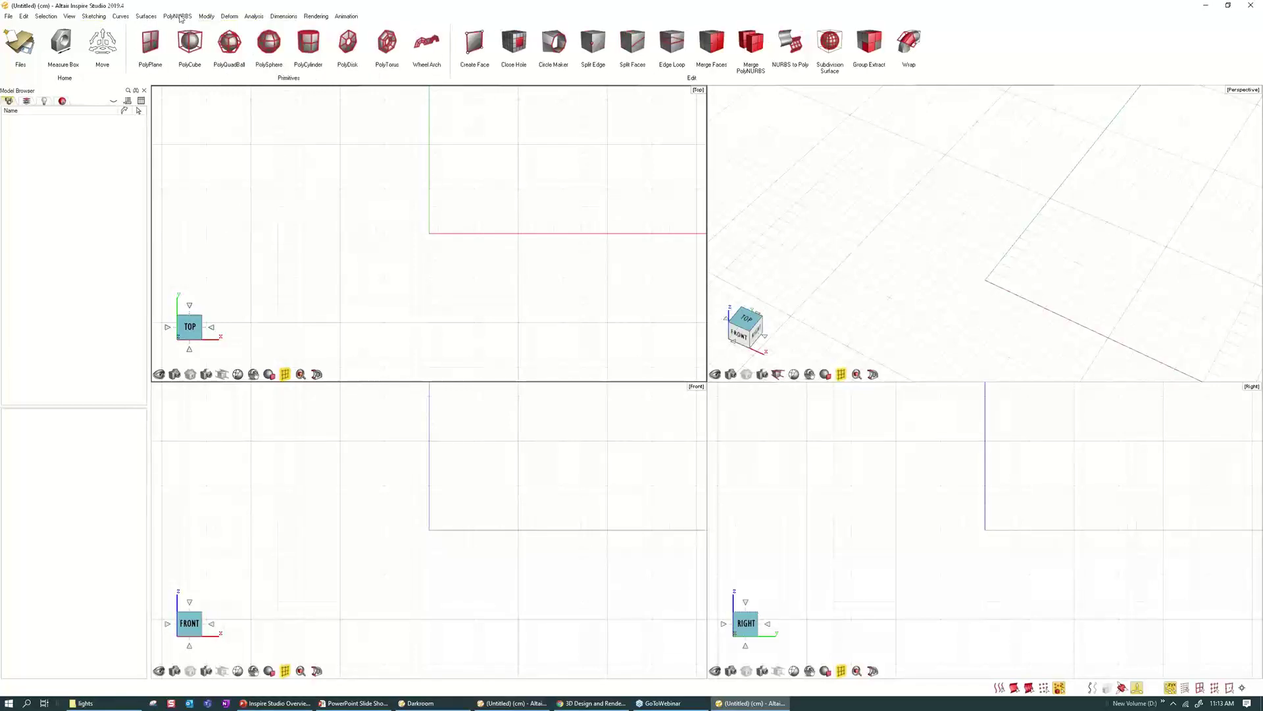
{"action": "left_click", "coordinate": [146, 17]}
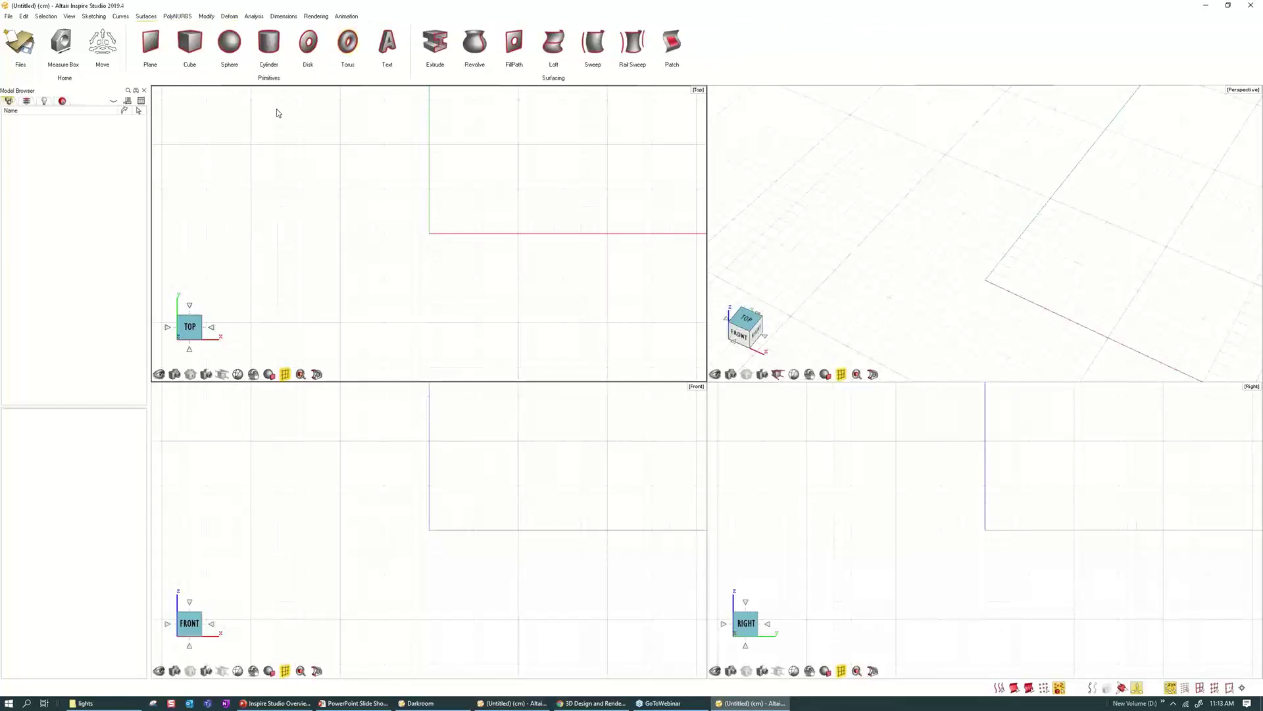
{"action": "left_click", "coordinate": [120, 17]}
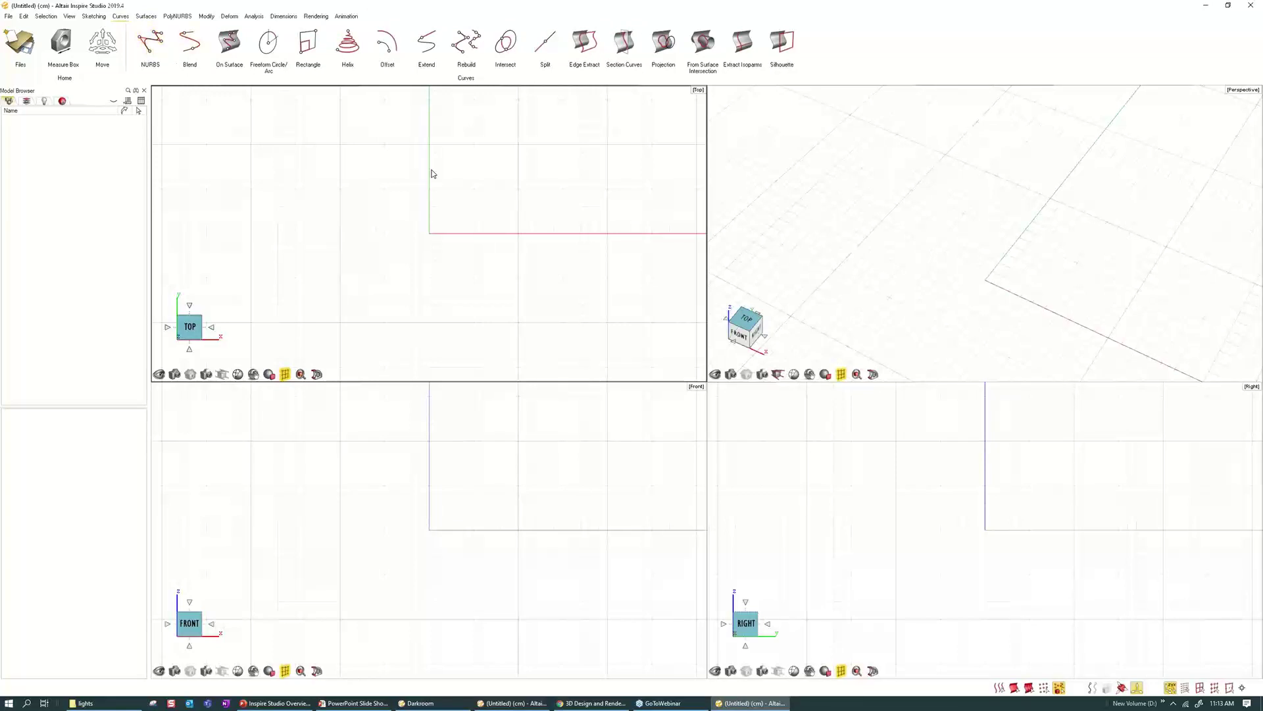
- Maximize the perspective view and create a sphere near the origin with a diameter of 10 cm
{"action": "double_click", "coordinate": [808, 91]}
{"action": "scroll", "coordinate": [598, 279], "scroll_direction": "down", "scroll_amount": 2}
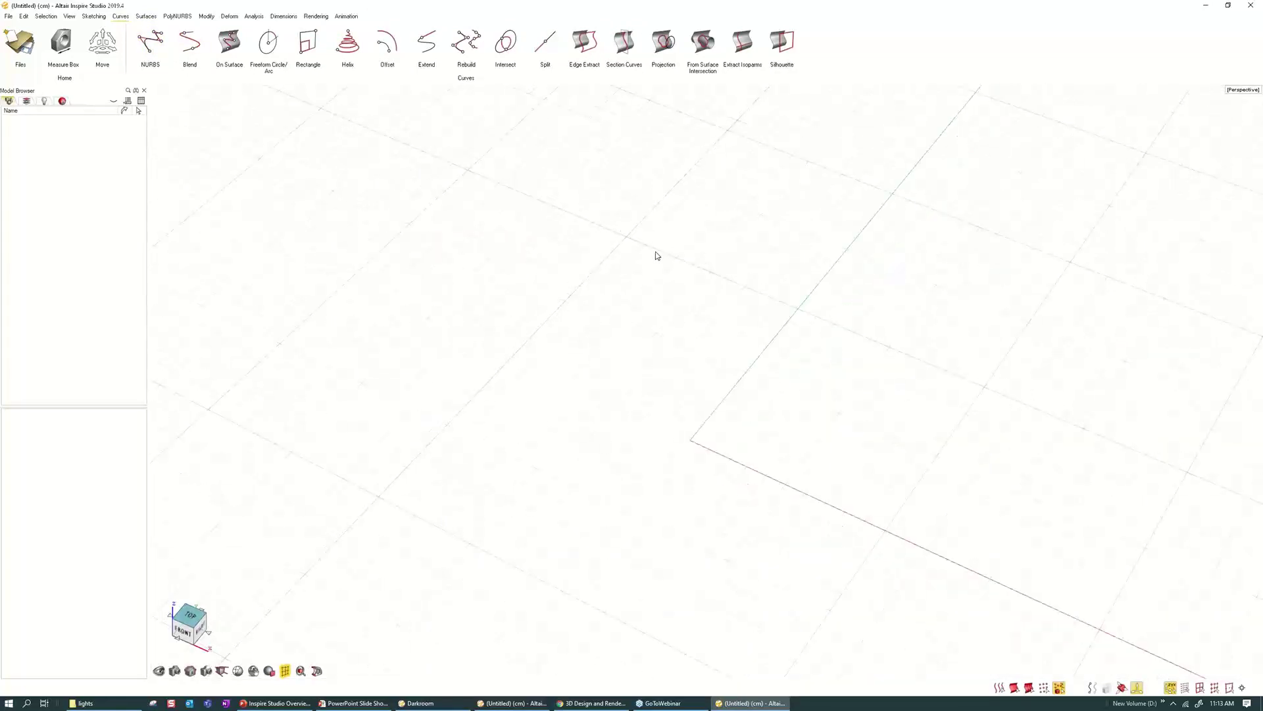
{"action": "scroll", "coordinate": [655, 255], "scroll_direction": "down", "scroll_amount": 1}
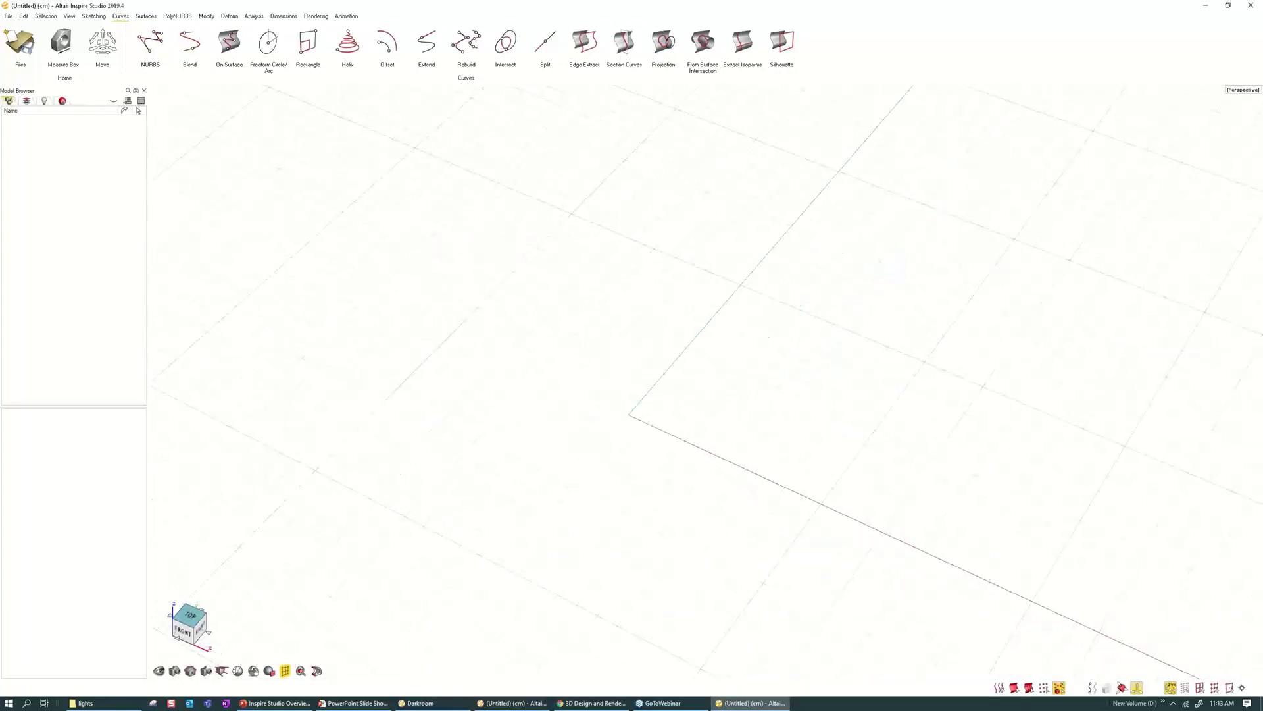
{"action": "right_click", "coordinate": [630, 320]}
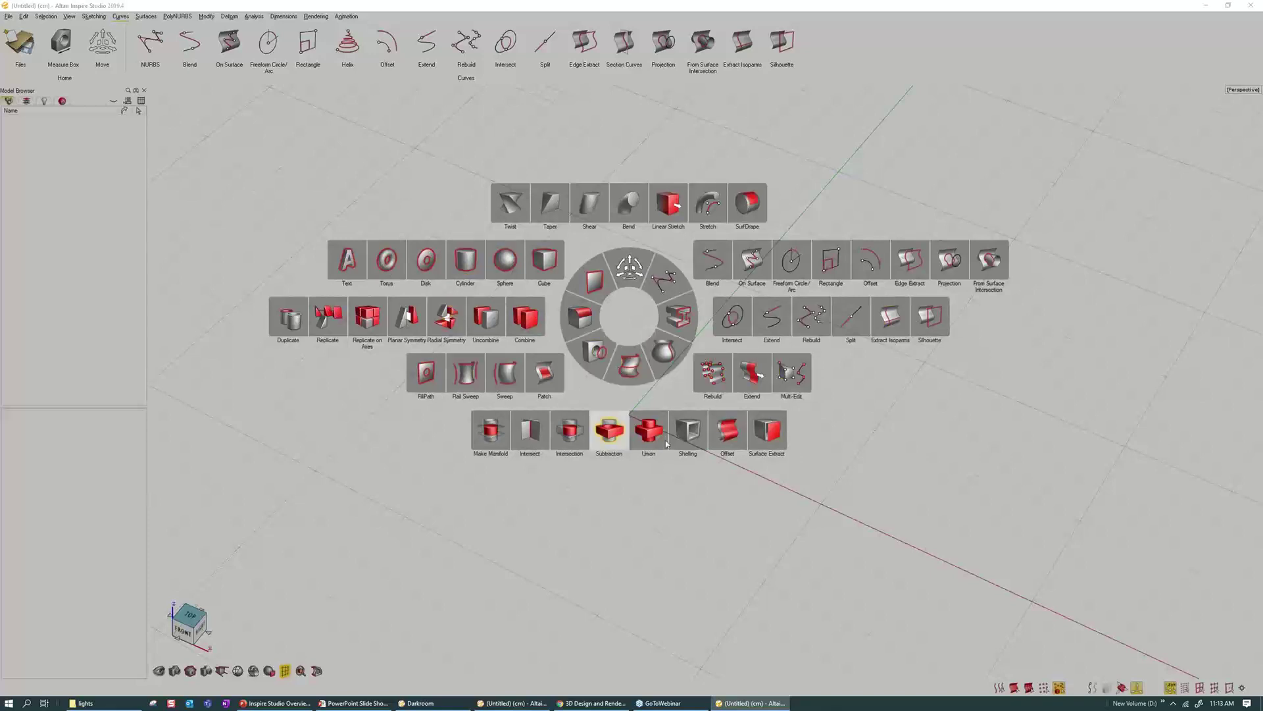
{"action": "left_click", "coordinate": [510, 257]}
{"action": "left_click_drag", "start_coordinate": [607, 352], "coordinate": [711, 350]}
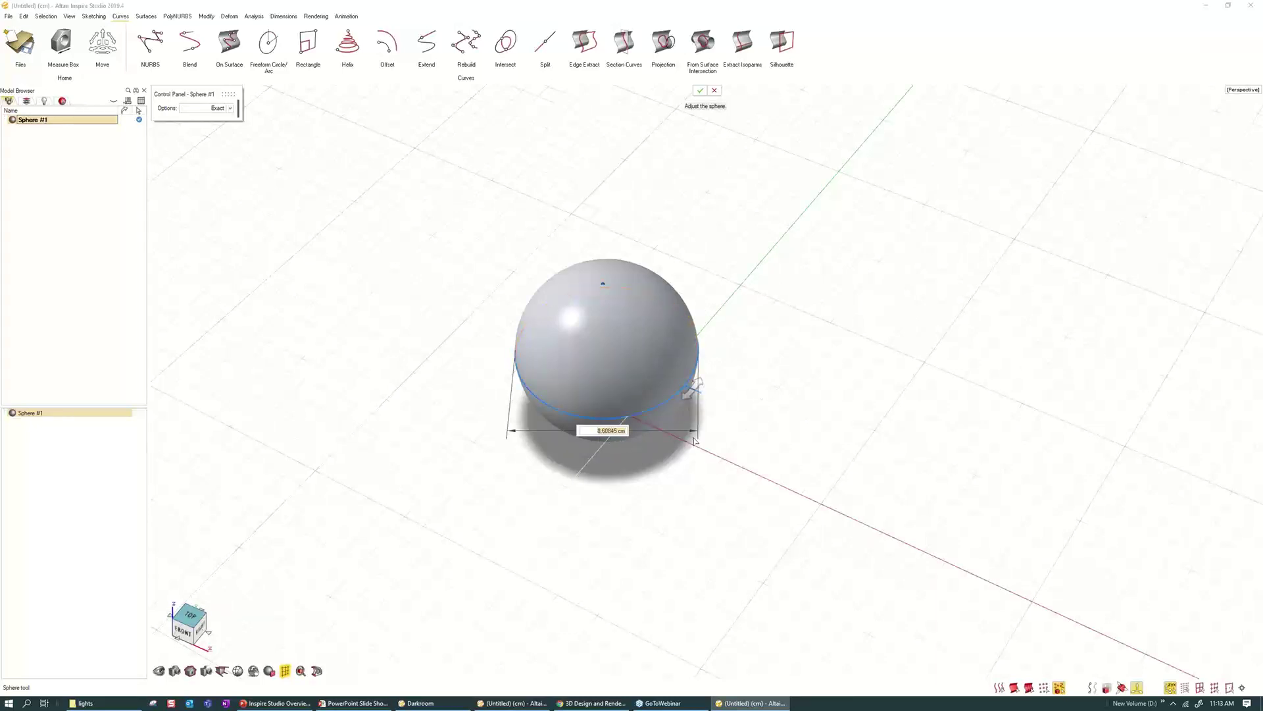
{"action": "type", "text": "10"}
{"action": "key", "text": "Return"}
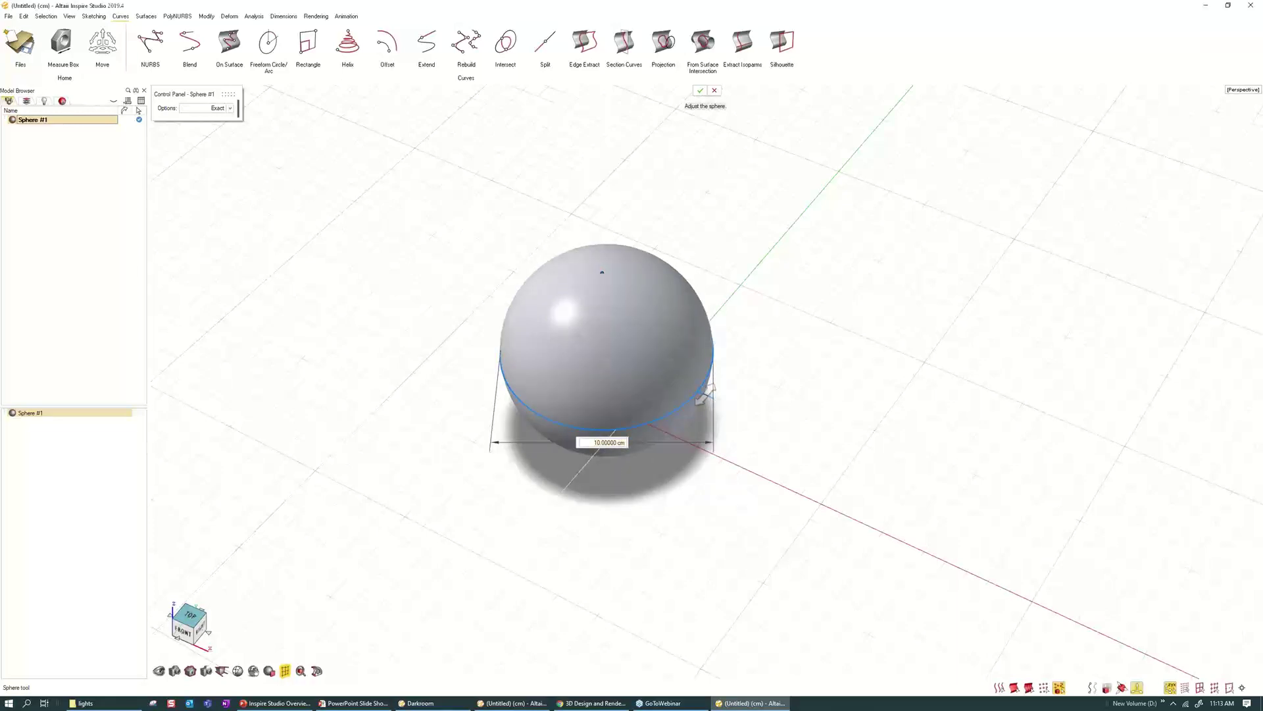
{"action": "right_click_drag", "start_coordinate": [784, 401], "coordinate": [759, 397]}
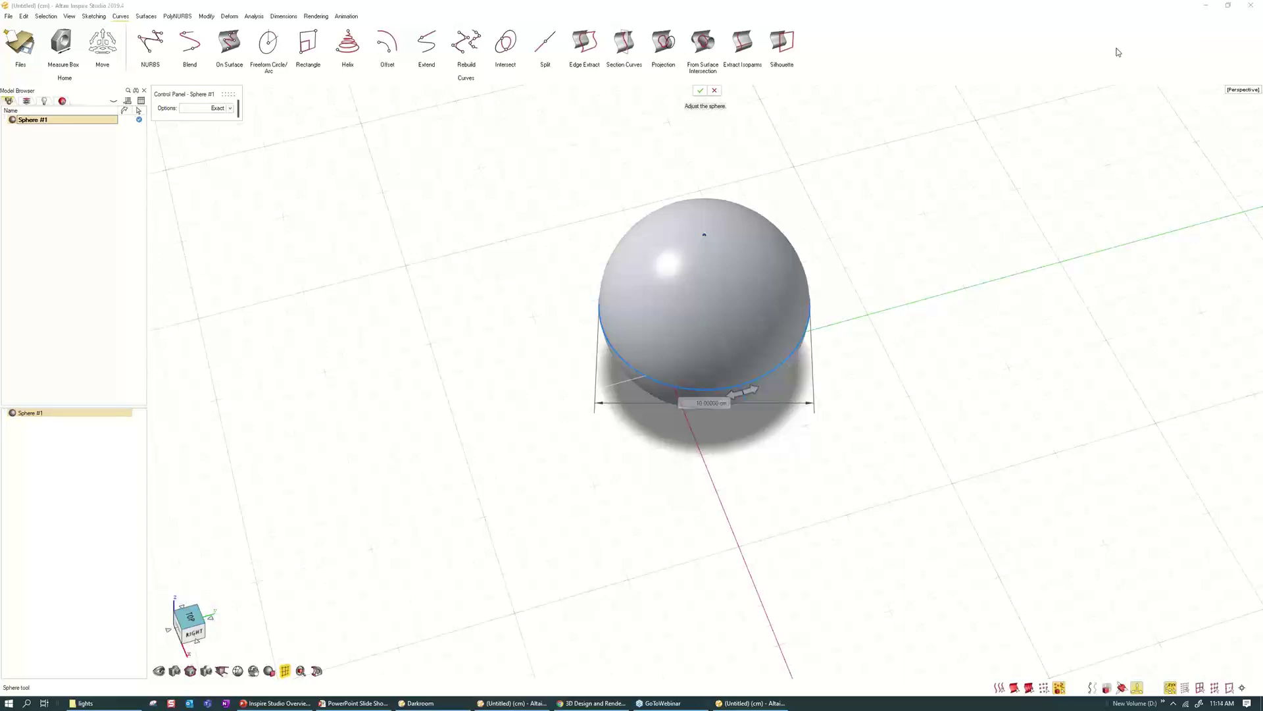
{"action": "left_click", "coordinate": [901, 285]}
- Reopen the sphere for editing and open a 65-degree wedge in it by adjusting its sweep angle
{"action": "middle_click_drag", "start_coordinate": [888, 284], "coordinate": [796, 319]}
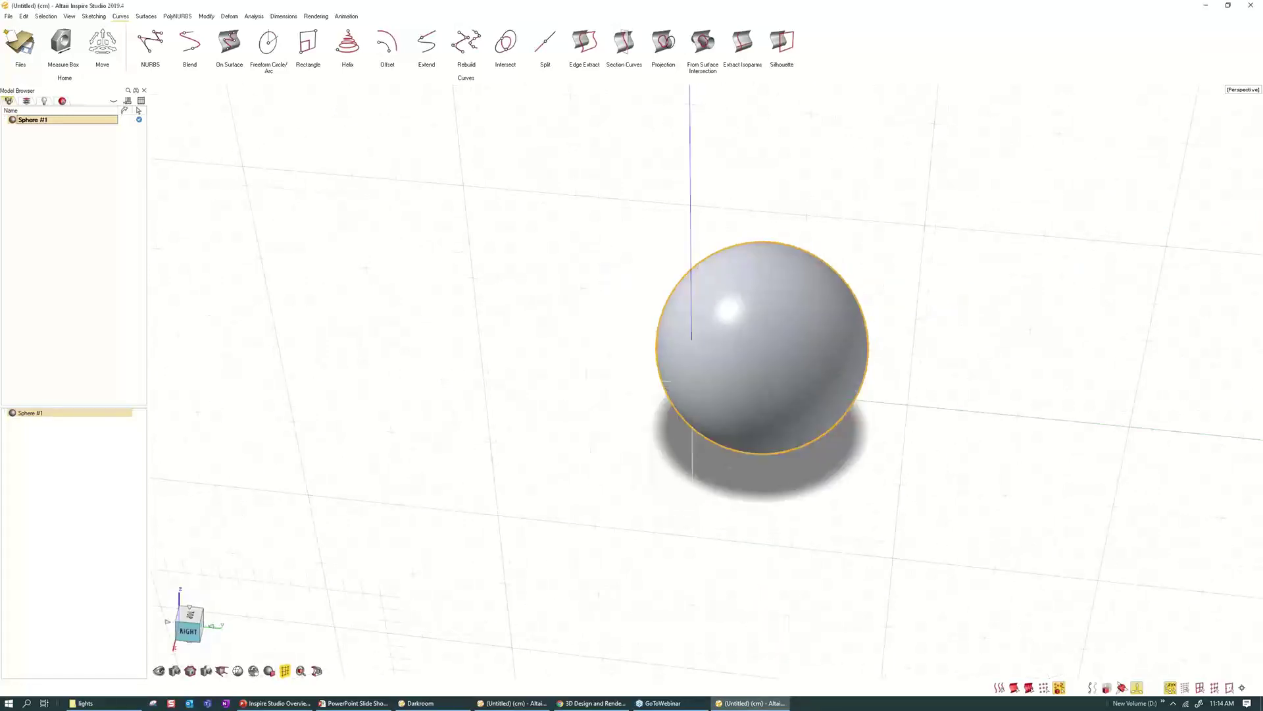
{"action": "right_click_drag", "start_coordinate": [797, 318], "coordinate": [708, 291]}
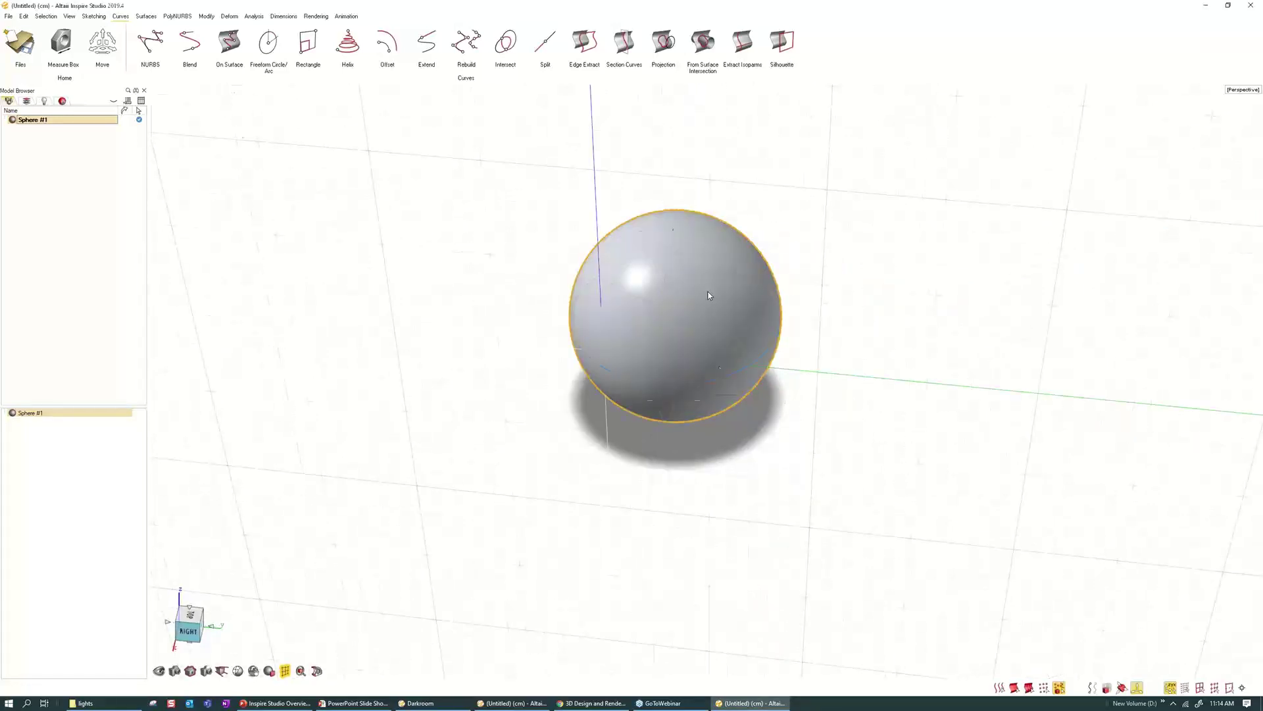
{"action": "double_click", "coordinate": [708, 291]}
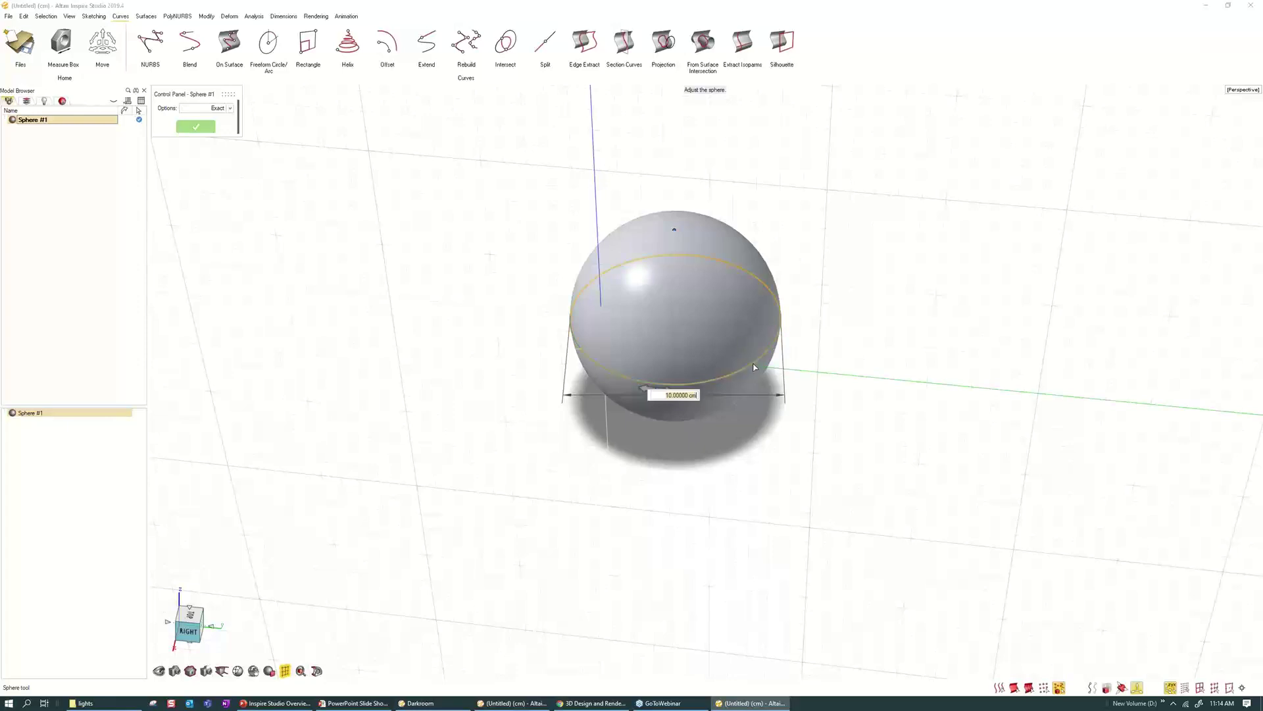
{"action": "mouse_move", "coordinate": [766, 361]}
{"action": "left_mouse_down"}
{"action": "mouse_move", "coordinate": [829, 383]}
{"action": "mouse_move", "coordinate": [756, 366]}
{"action": "left_mouse_up"}
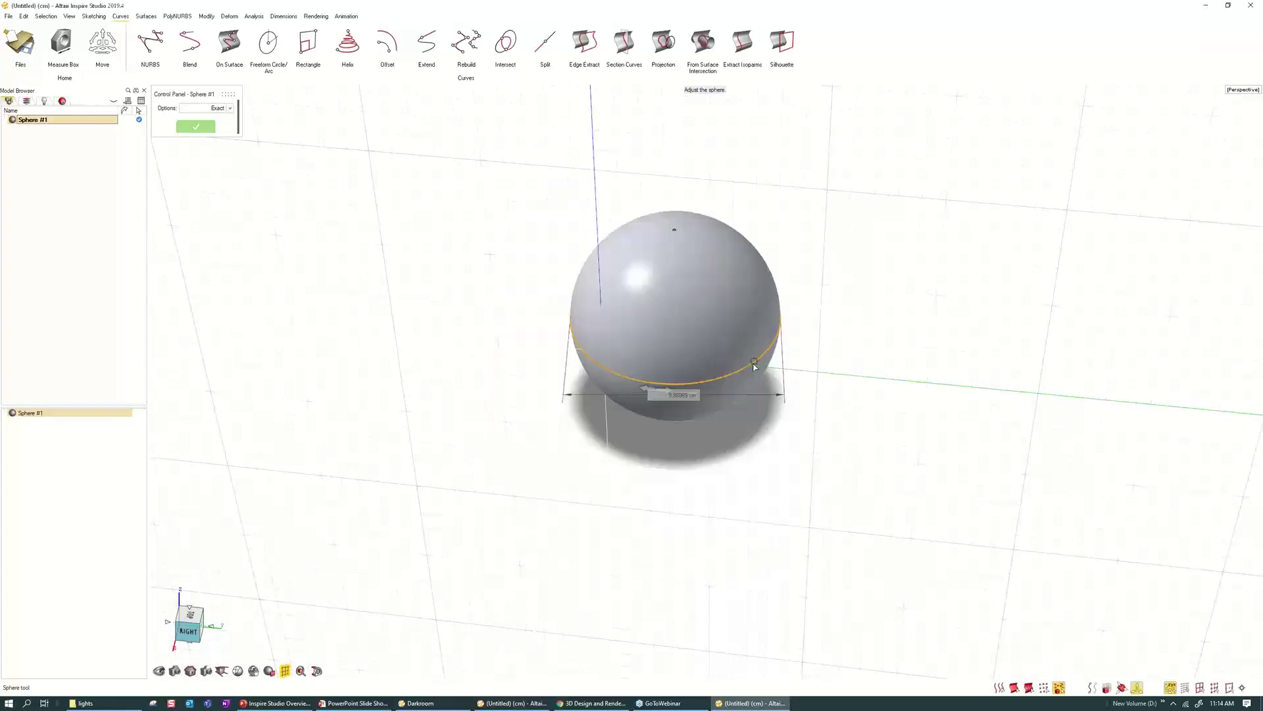
{"action": "scroll", "coordinate": [664, 379], "scroll_direction": "up", "scroll_amount": 4}
{"action": "middle_click_drag", "start_coordinate": [663, 379], "coordinate": [738, 398]}
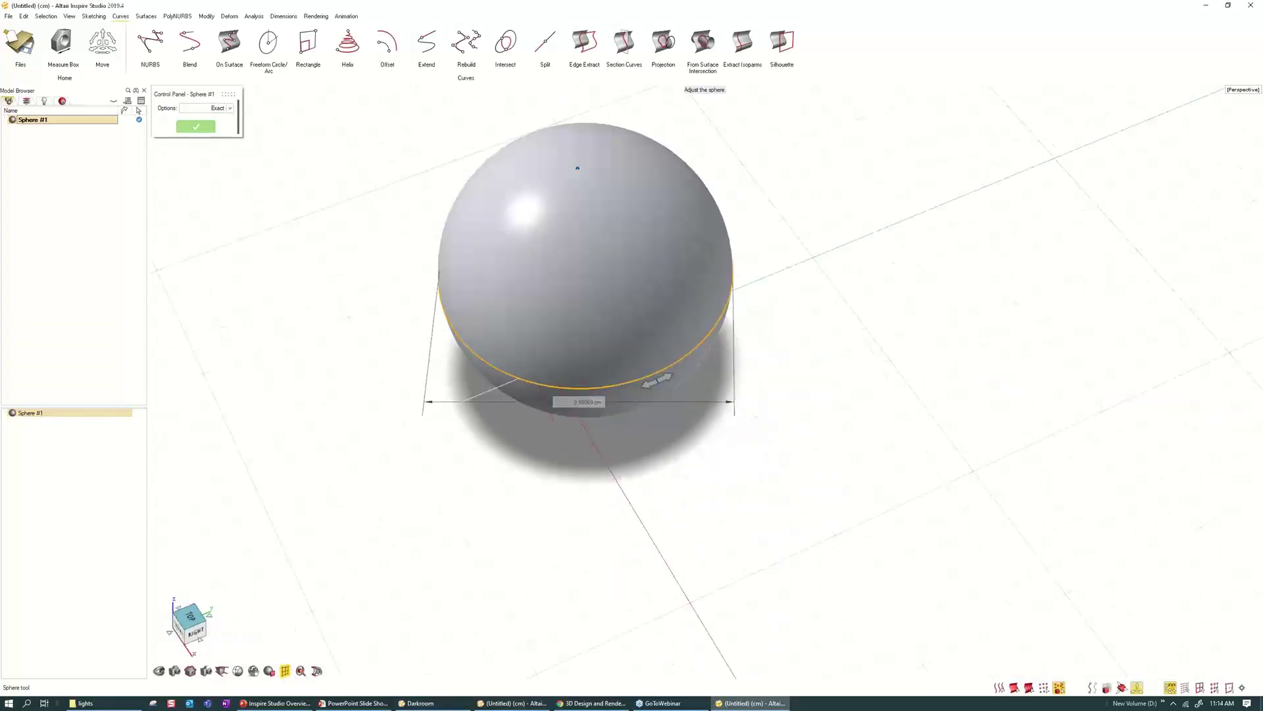
{"action": "left_click_drag", "start_coordinate": [667, 377], "coordinate": [755, 271]}
{"action": "middle_click_drag", "start_coordinate": [754, 271], "coordinate": [841, 317]}
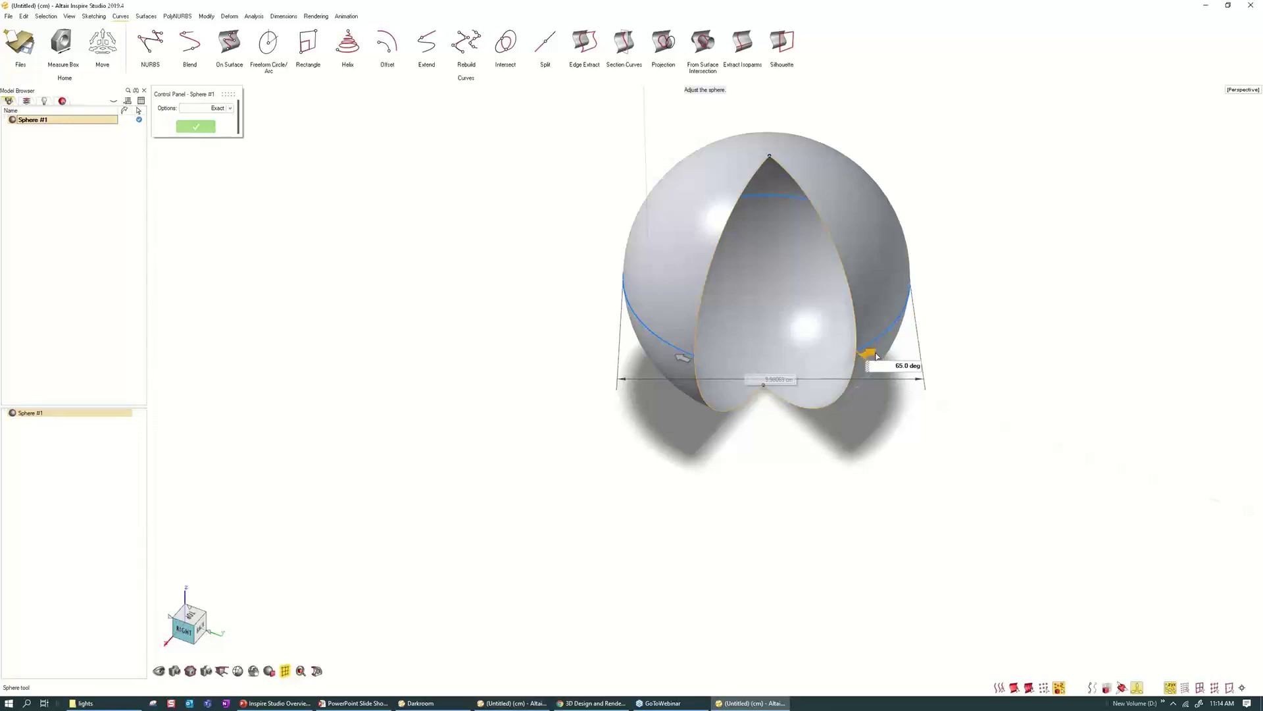
{"action": "right_click", "coordinate": [910, 358]}
{"action": "scroll", "coordinate": [910, 357], "scroll_direction": "down", "scroll_amount": 3}
{"action": "left_click", "coordinate": [910, 357]}
{"action": "middle_click_drag", "start_coordinate": [910, 358], "coordinate": [705, 299]}
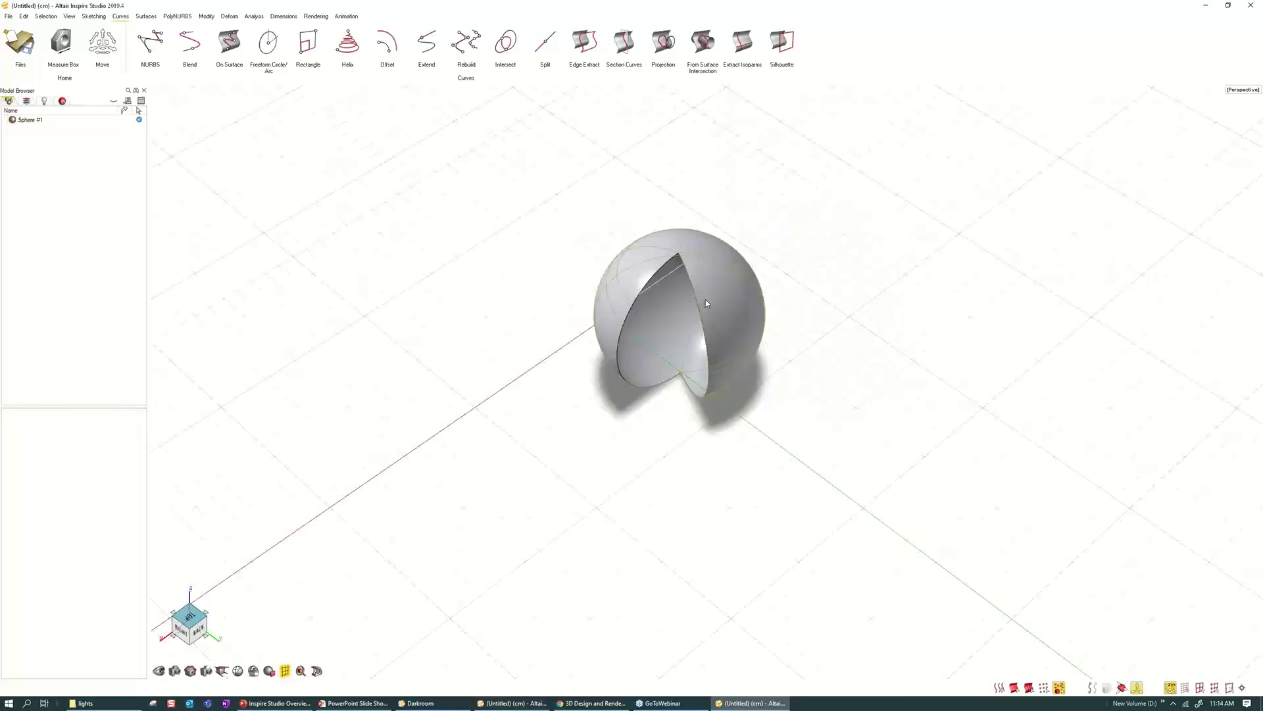
- Draw a freeform circle about 13.9 cm in diameter in the top view, overlapping the side of the sphere opposite the wedge
{"action": "left_click", "coordinate": [192, 617]}
{"action": "right_click", "coordinate": [795, 275]}
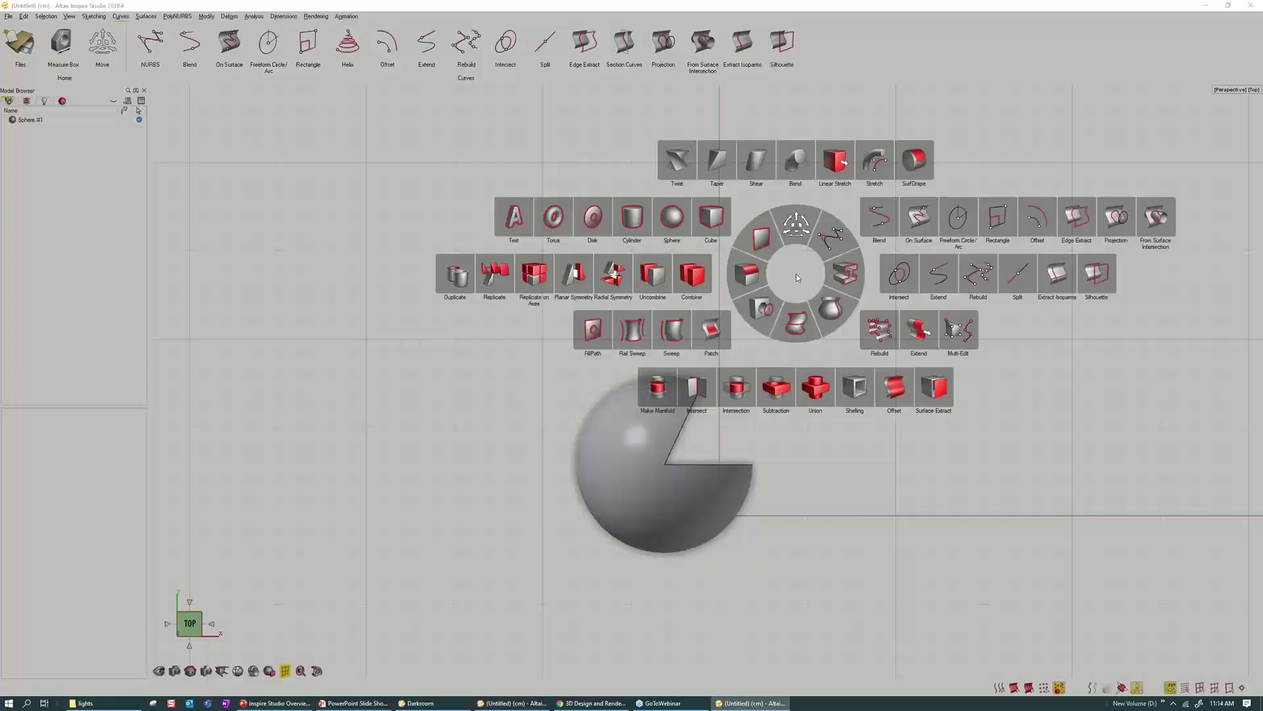
{"action": "left_click", "coordinate": [961, 219]}
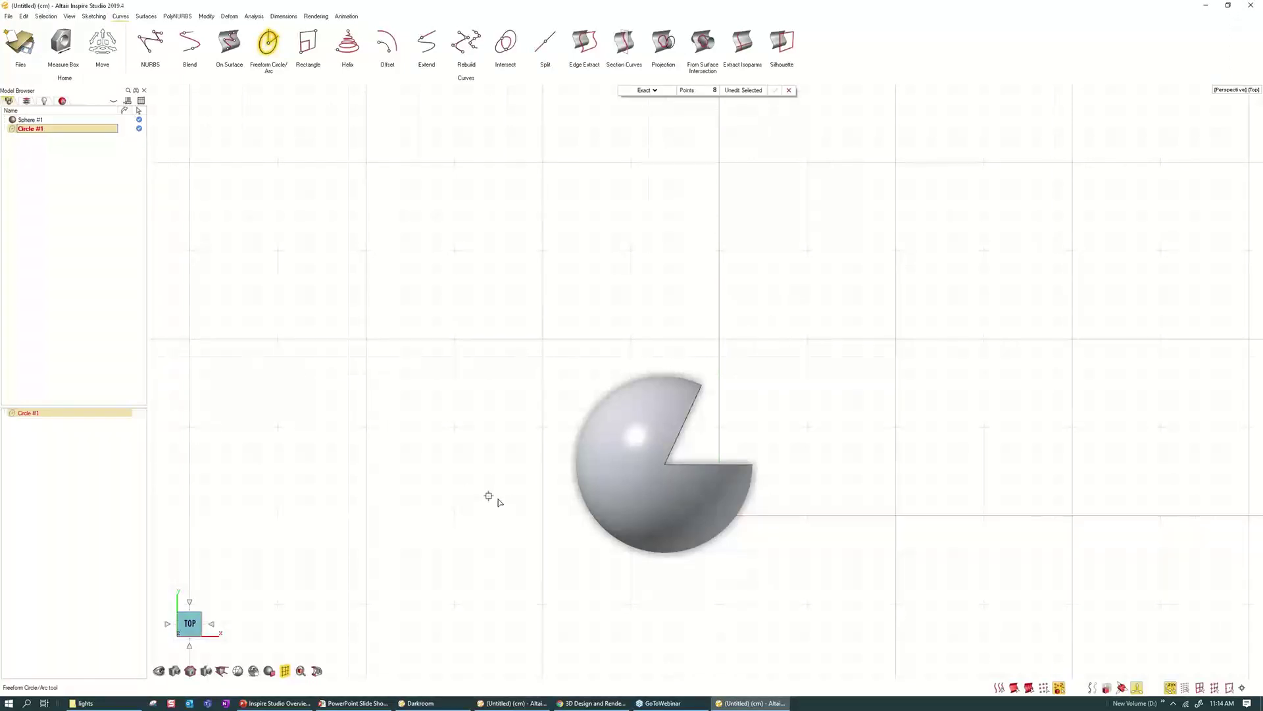
{"action": "left_click_drag", "start_coordinate": [489, 495], "coordinate": [608, 495]}
- Trim the sphere with the circle, removing the portion inside the circle and keeping the exterior
{"action": "right_click", "coordinate": [522, 401]}
{"action": "left_click", "coordinate": [564, 285]}
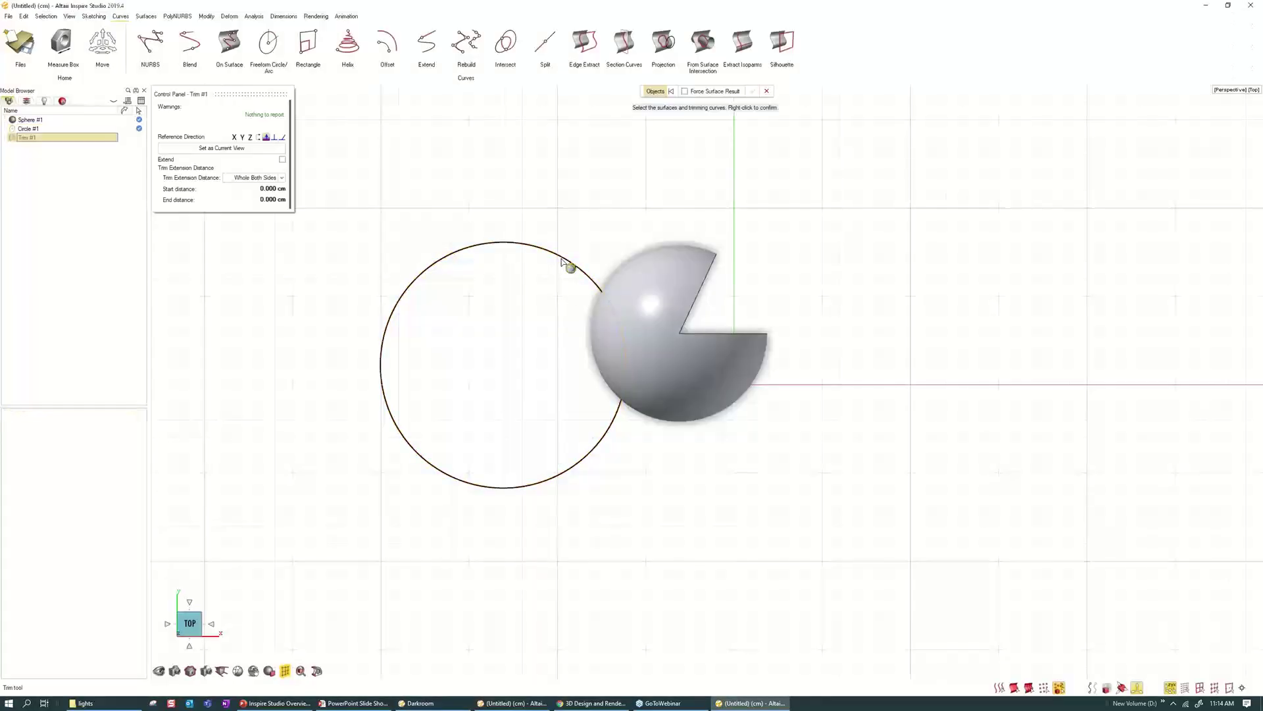
{"action": "left_click", "coordinate": [567, 263]}
{"action": "left_click", "coordinate": [650, 256]}
{"action": "right_click", "coordinate": [641, 225]}
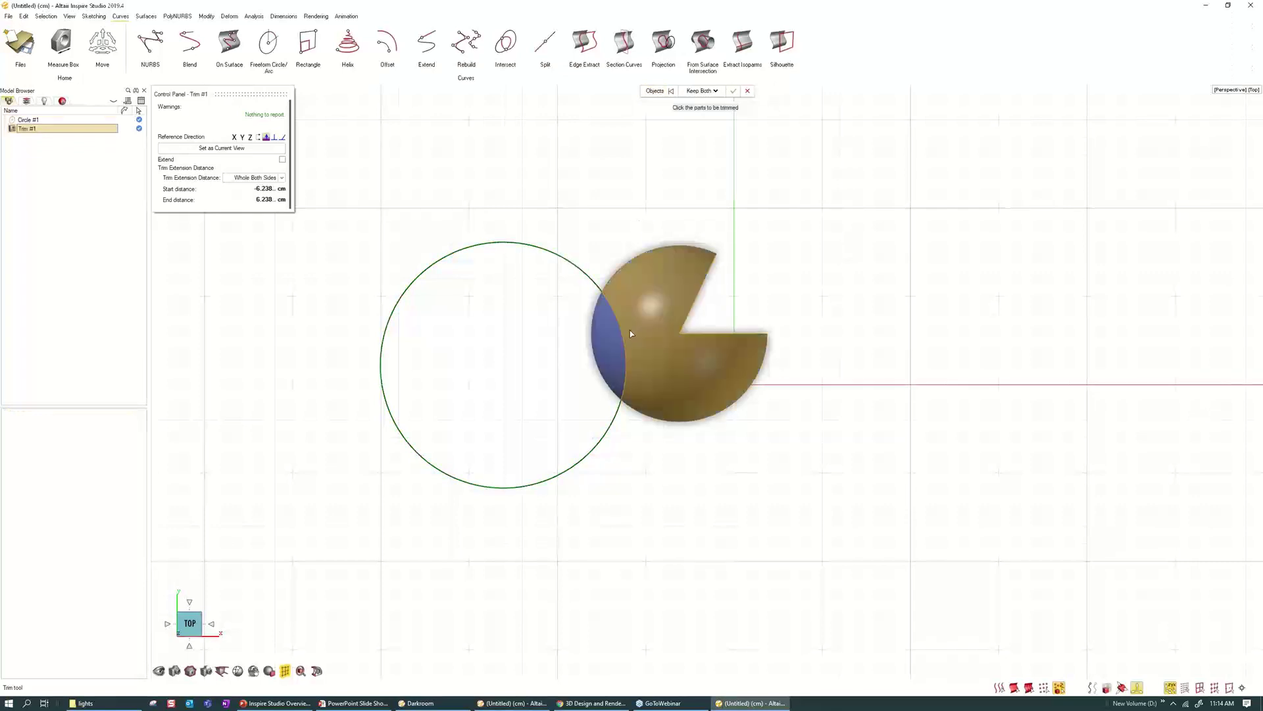
{"action": "left_click", "coordinate": [602, 331]}
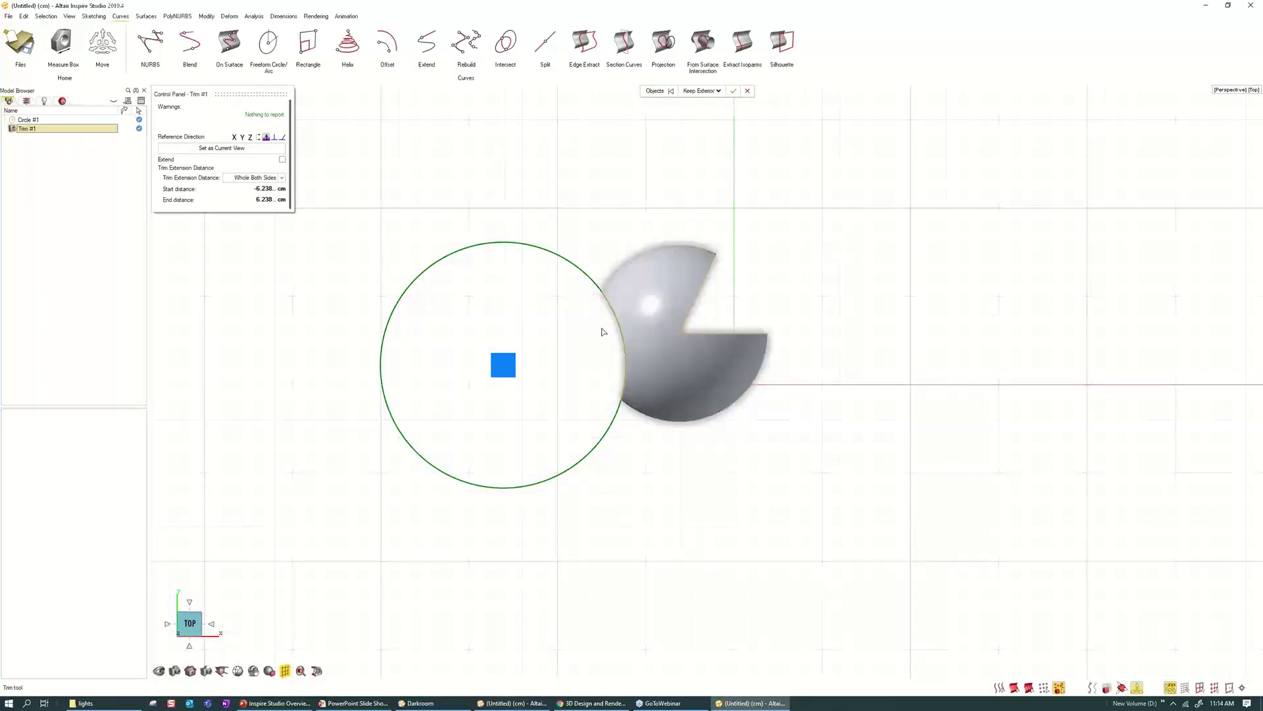
{"action": "right_click", "coordinate": [798, 281]}
{"action": "left_click", "coordinate": [775, 265]}
- Reopen the source sphere from the trim's construction history and change its diameter freehand
{"action": "middle_click_drag", "start_coordinate": [858, 340], "coordinate": [668, 352]}
{"action": "left_click", "coordinate": [669, 353]}
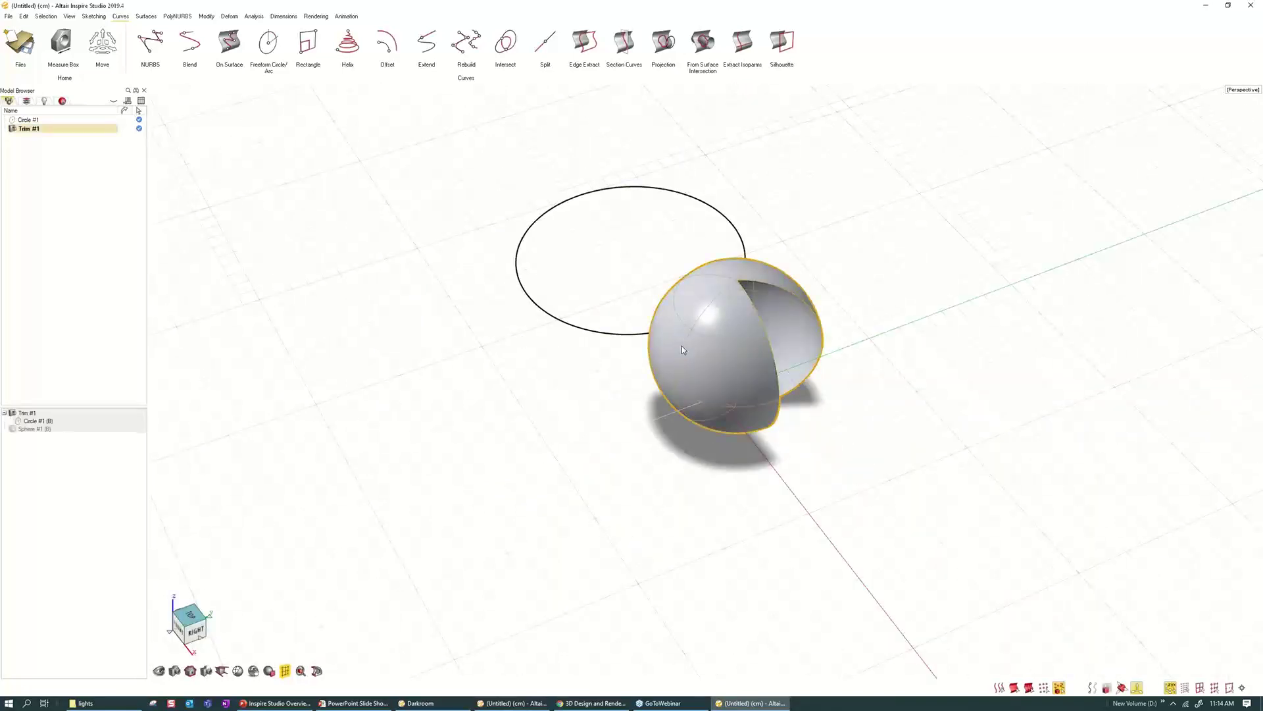
{"action": "double_click", "coordinate": [67, 430]}
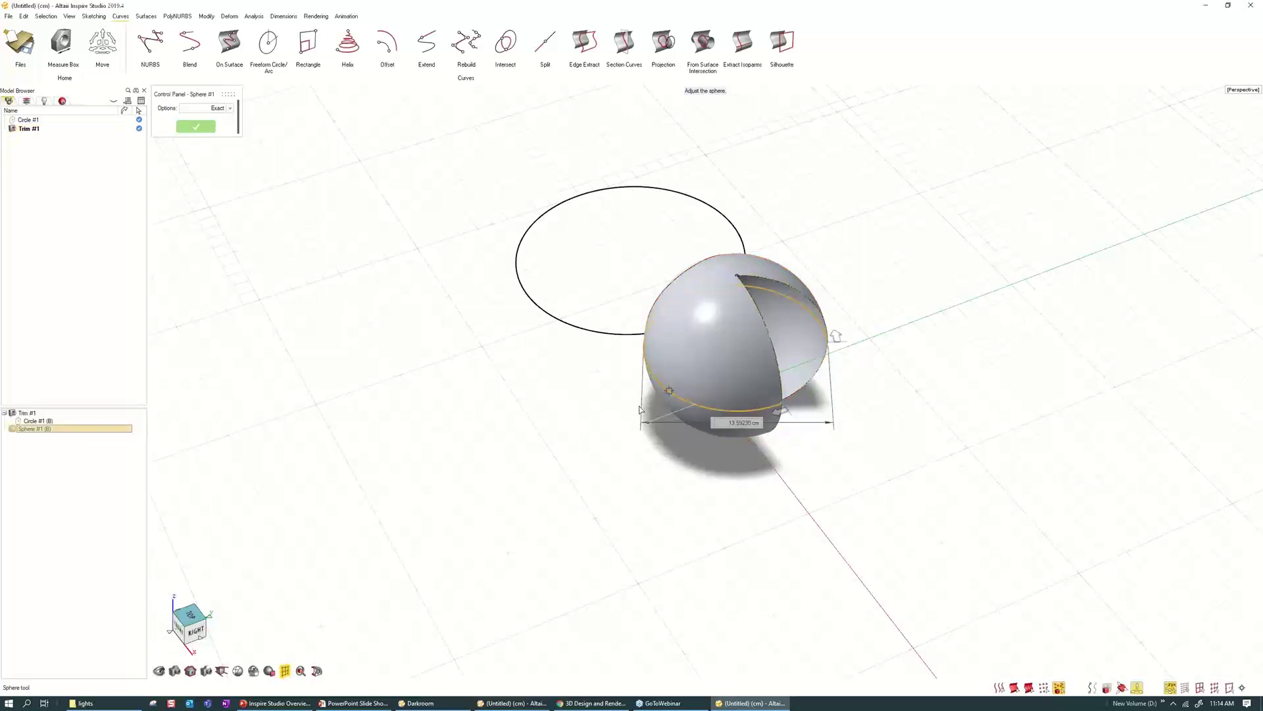
{"action": "left_click_drag", "start_coordinate": [781, 411], "coordinate": [808, 454]}
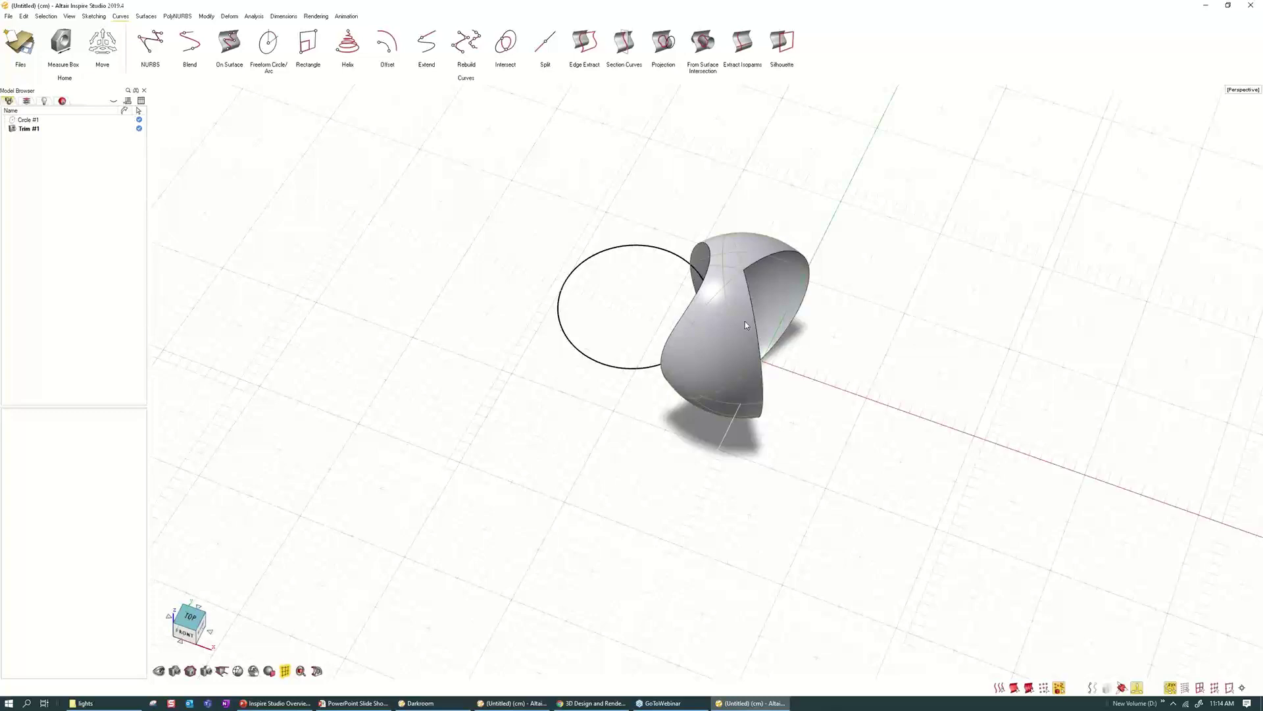
- Reopen the trimming circle from the trim's construction history and enlarge it so it cuts deeper into the sphere
{"action": "left_click", "coordinate": [744, 321]}
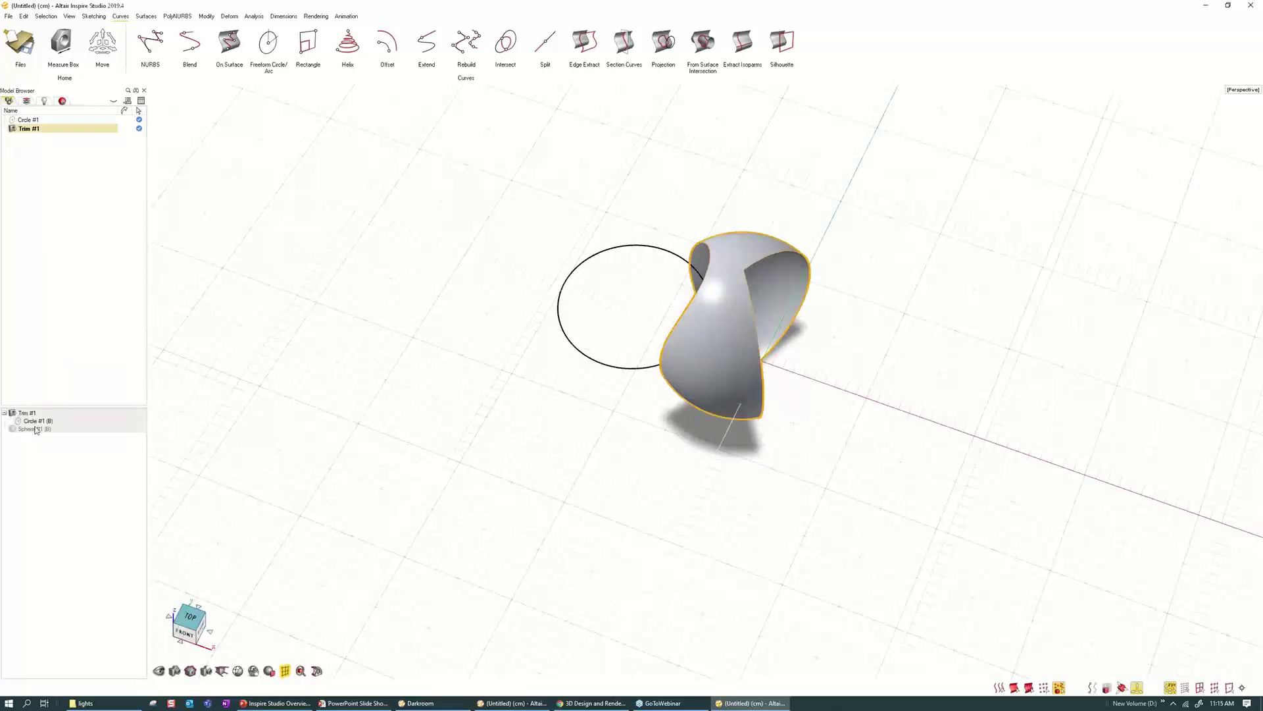
{"action": "double_click", "coordinate": [31, 421]}
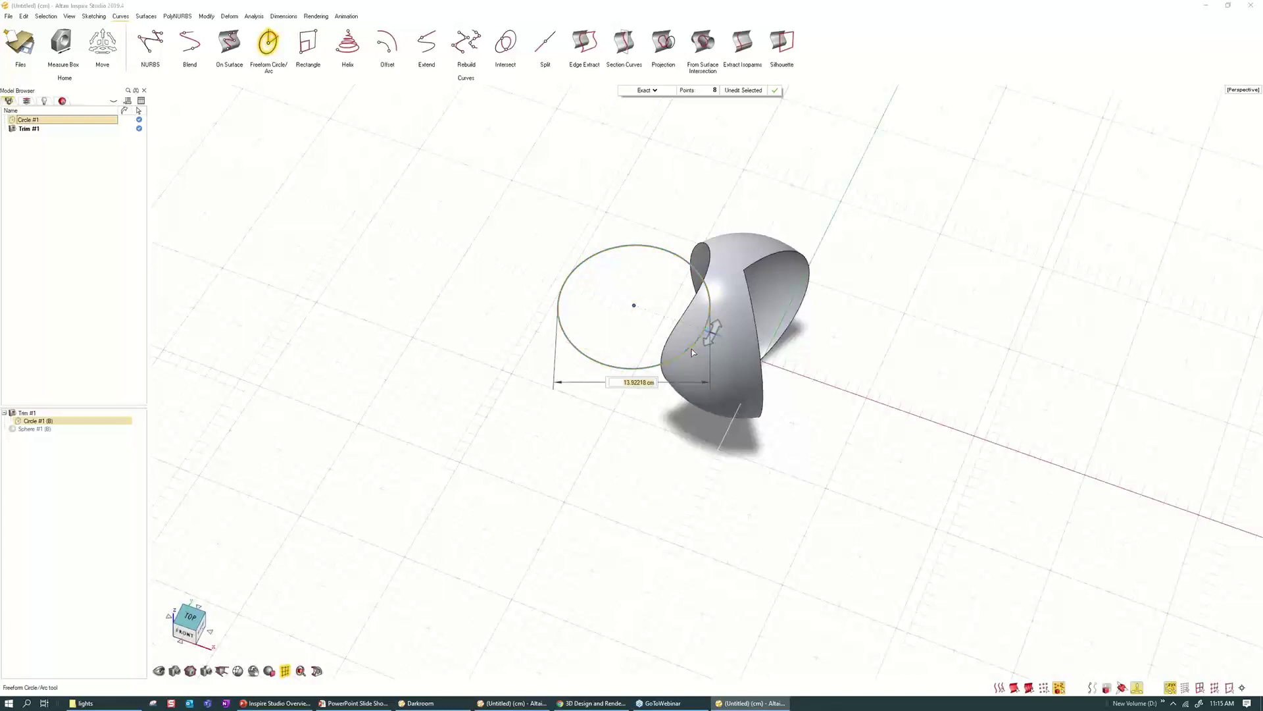
{"action": "left_click_drag", "start_coordinate": [693, 349], "coordinate": [703, 362]}
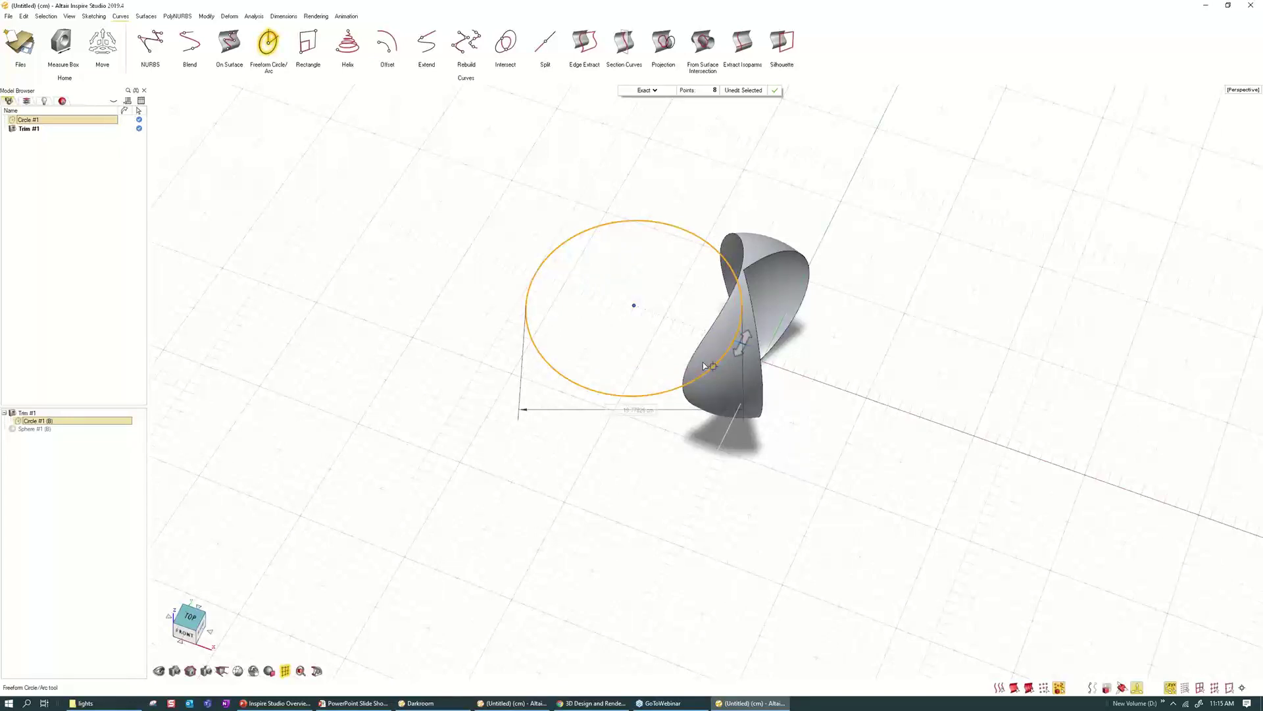
{"action": "right_click", "coordinate": [704, 365]}
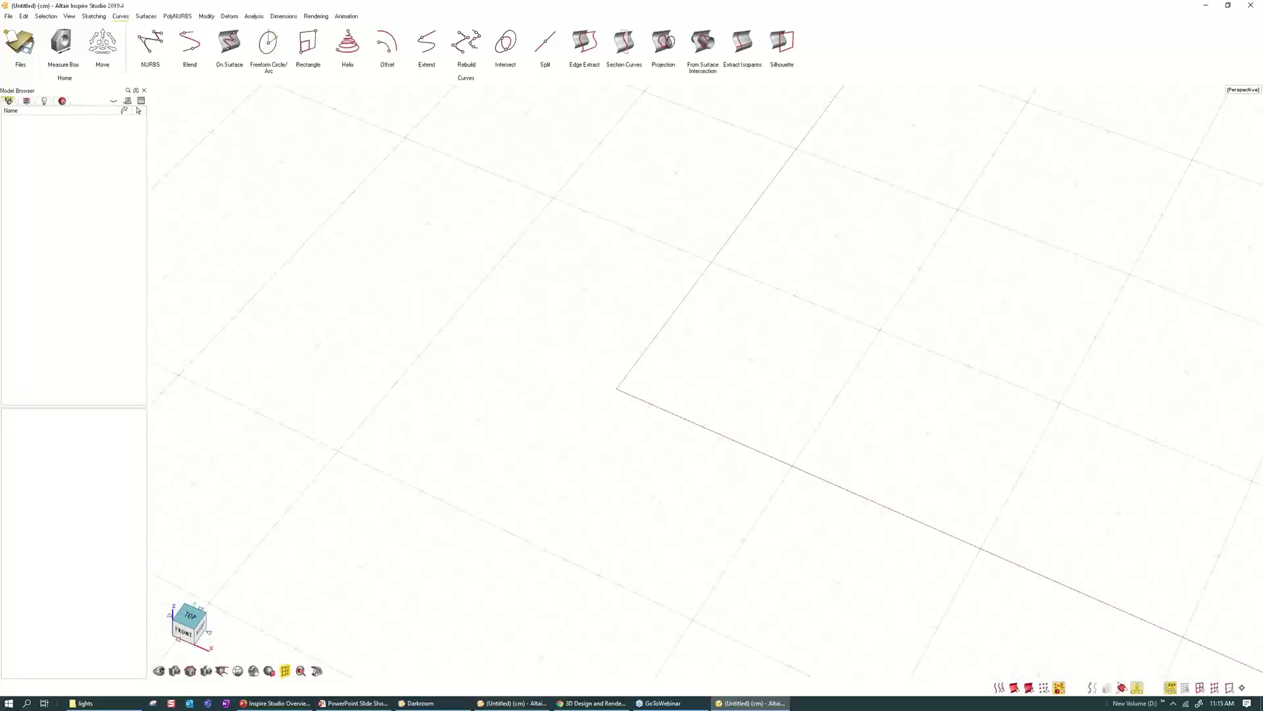
- Sketch a center rectangle about 14 cm wide on the horizontal plane, centered on the origin
{"action": "left_click", "coordinate": [93, 16]}
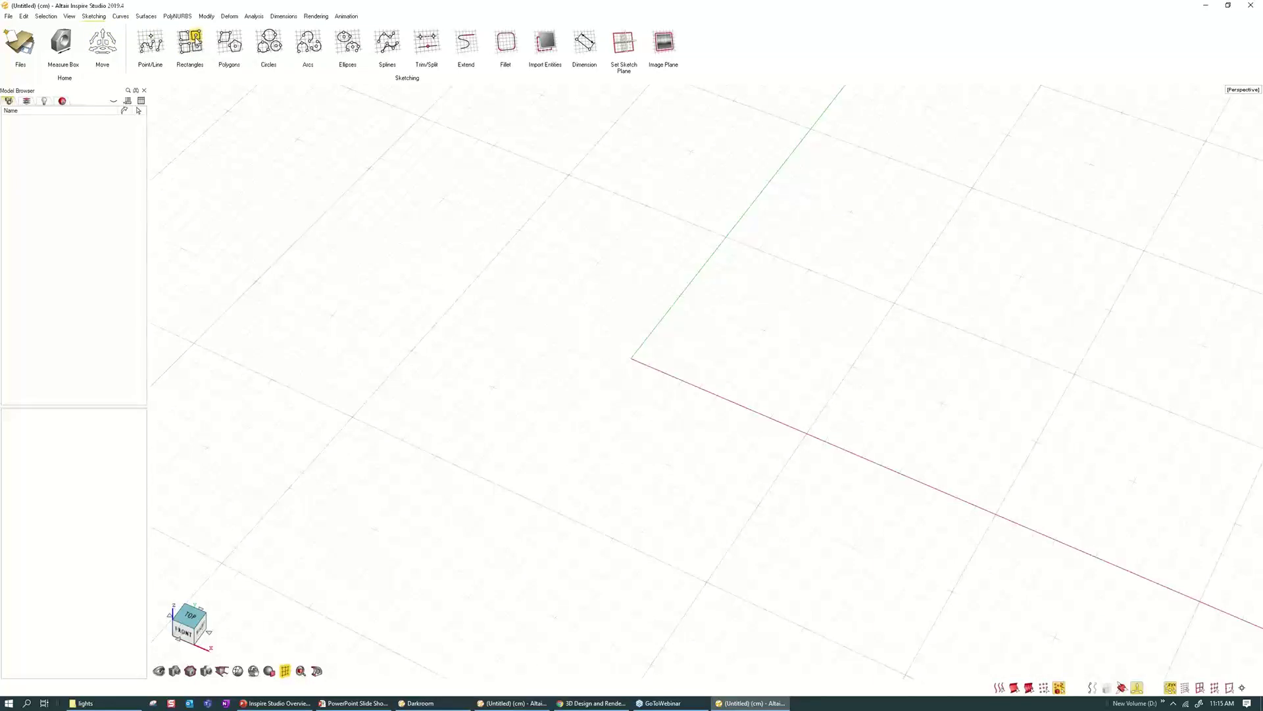
{"action": "left_click", "coordinate": [191, 41]}
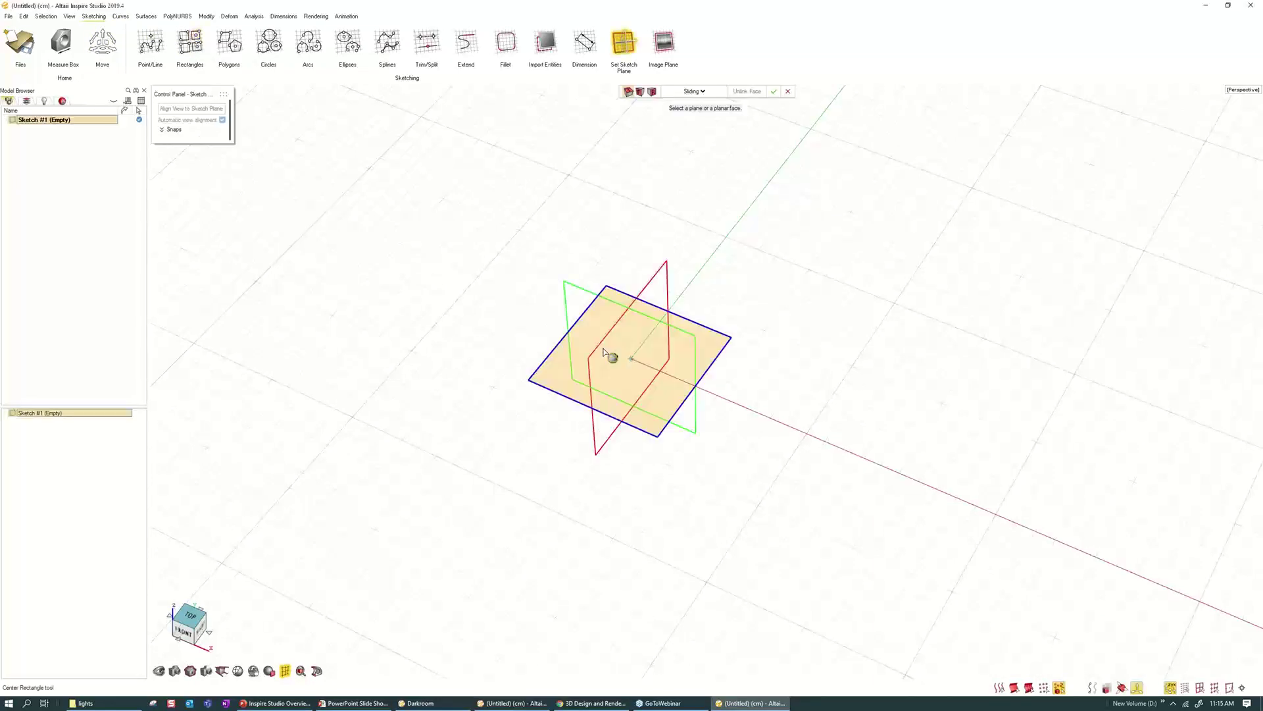
{"action": "left_click", "coordinate": [551, 362]}
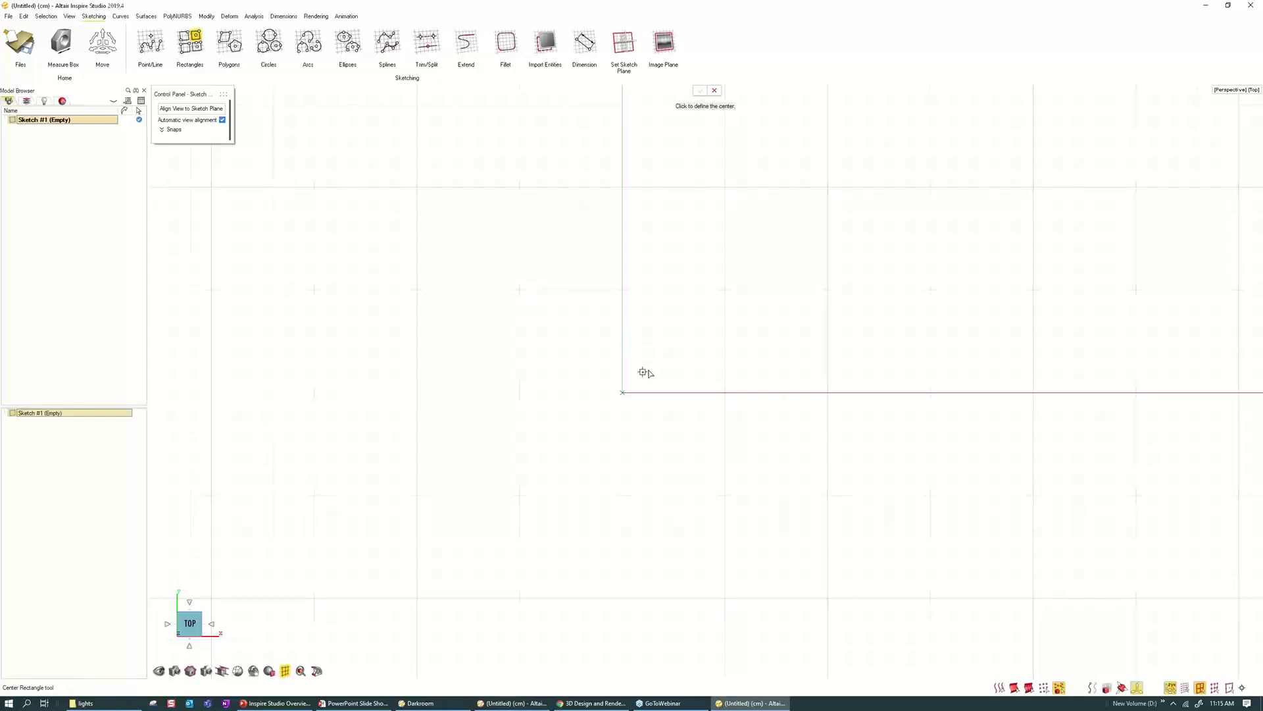
{"action": "left_click", "coordinate": [623, 392]}
{"action": "left_click", "coordinate": [478, 228]}
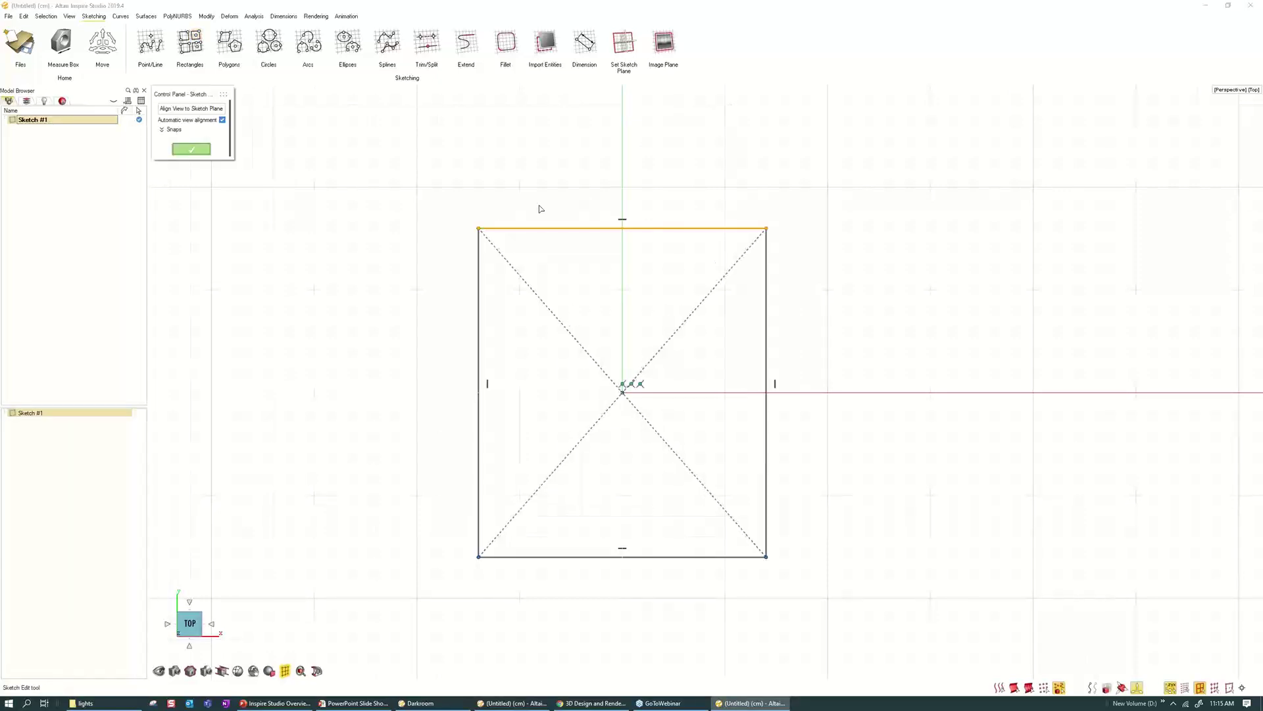
- Dimension the rectangle's upper horizontal edge and set its length to 30 cm
{"action": "right_click_drag", "start_coordinate": [579, 193], "coordinate": [590, 227]}
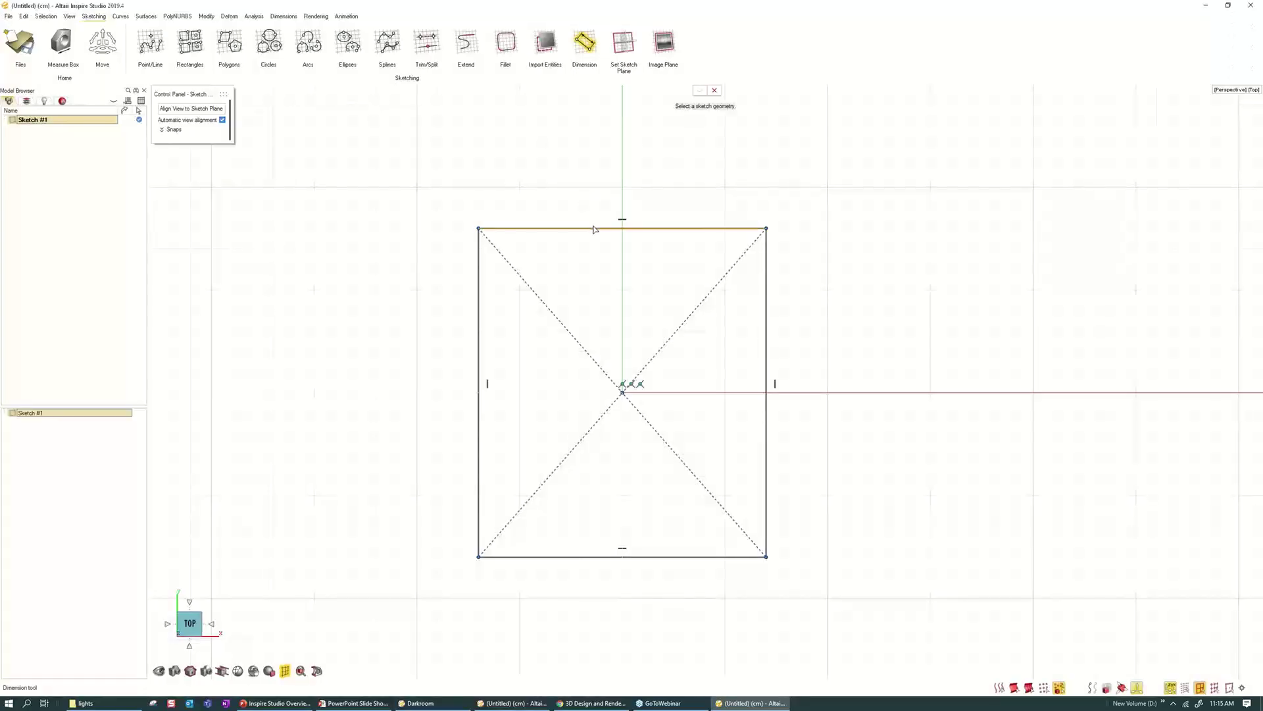
{"action": "left_click", "coordinate": [591, 227]}
{"action": "left_click", "coordinate": [616, 179]}
{"action": "double_click", "coordinate": [623, 175]}
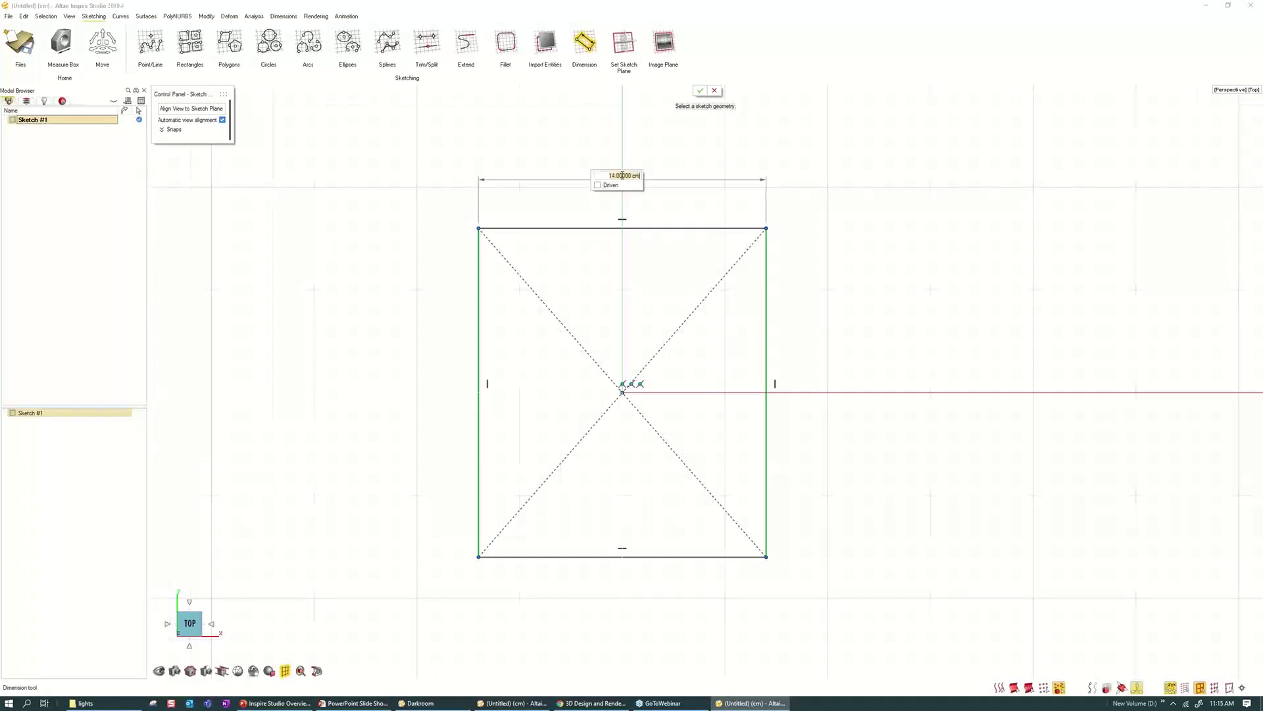
{"action": "type", "text": "30"}
{"action": "key", "text": "Return"}
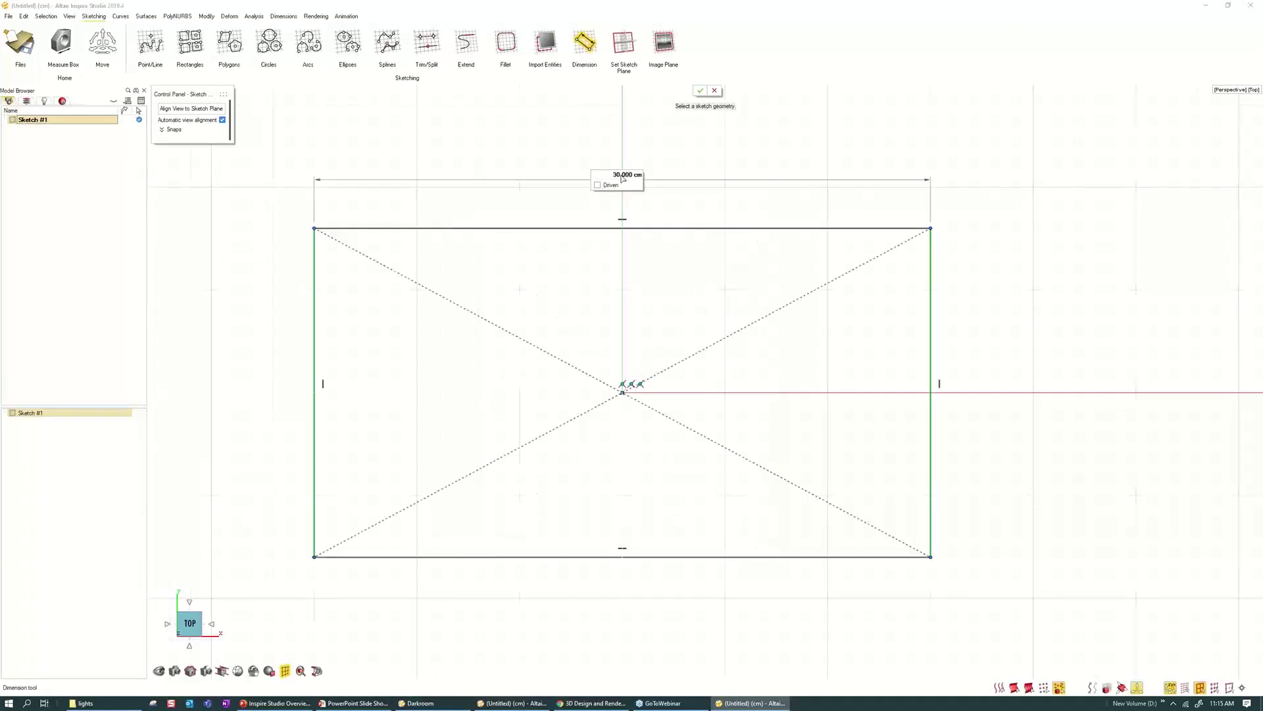
{"action": "right_click", "coordinate": [591, 263]}
- Constrain the rectangle's upper and left edges to equal length and finish the sketch
{"action": "left_click", "coordinate": [546, 229]}
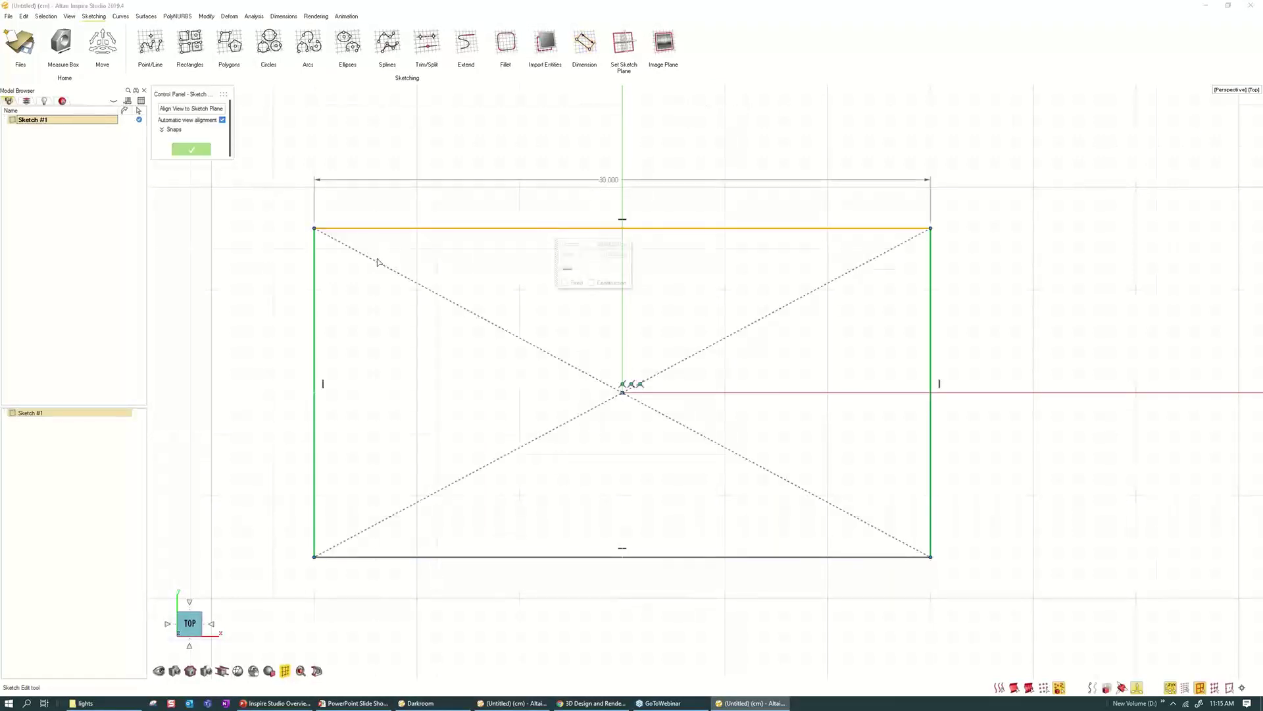
{"action": "left_click", "coordinate": [316, 279], "text": "ctrl"}
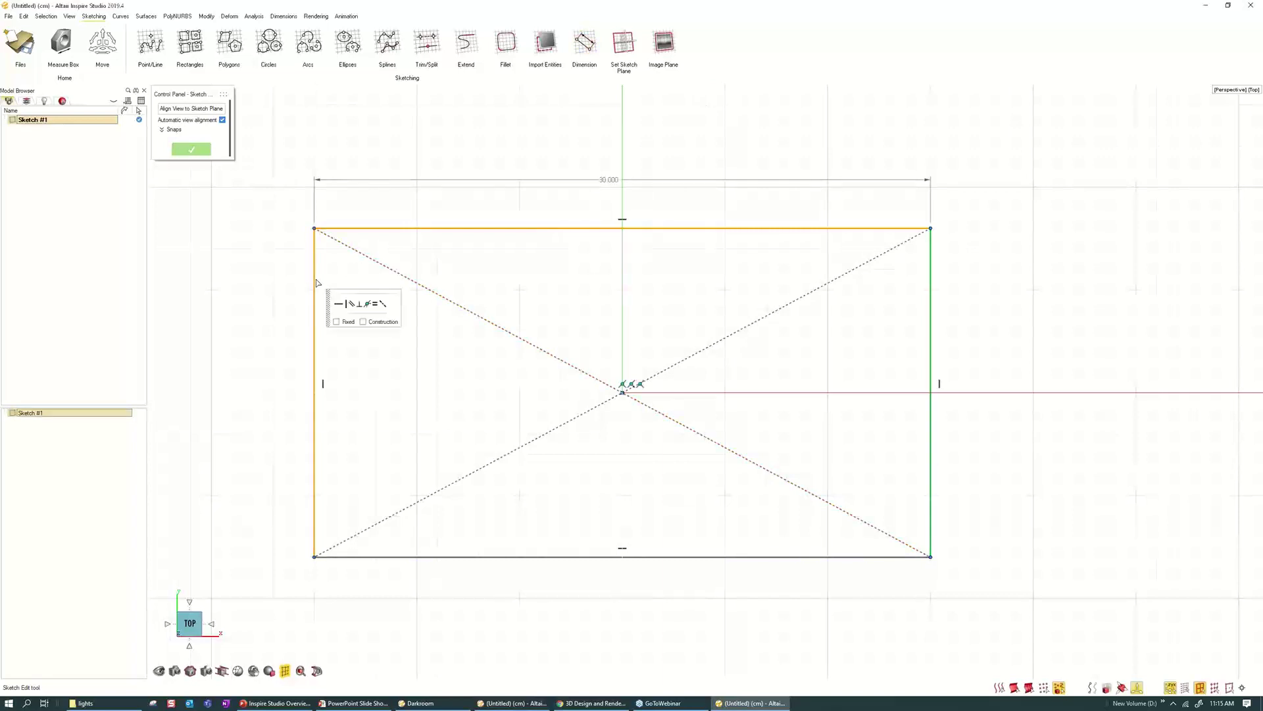
{"action": "left_click", "coordinate": [336, 243], "text": "ctrl"}
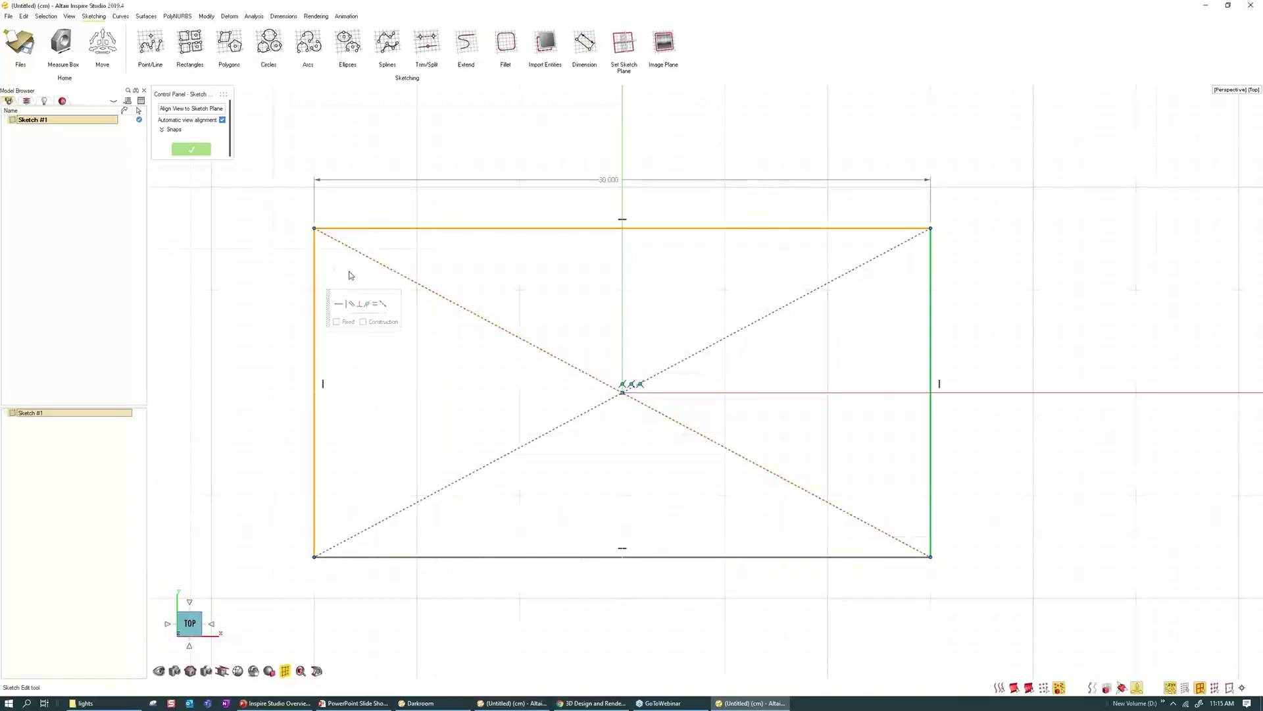
{"action": "left_click", "coordinate": [374, 305]}
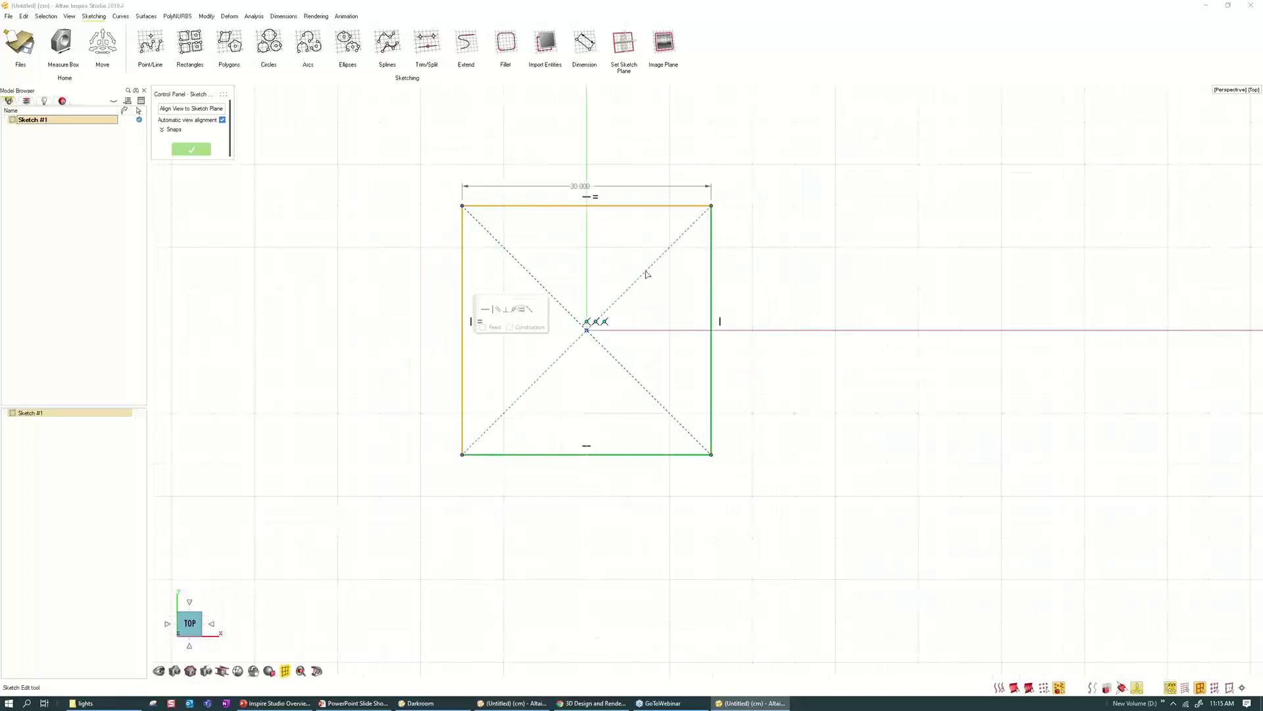
{"action": "right_click", "coordinate": [762, 250]}
{"action": "left_click", "coordinate": [738, 250]}
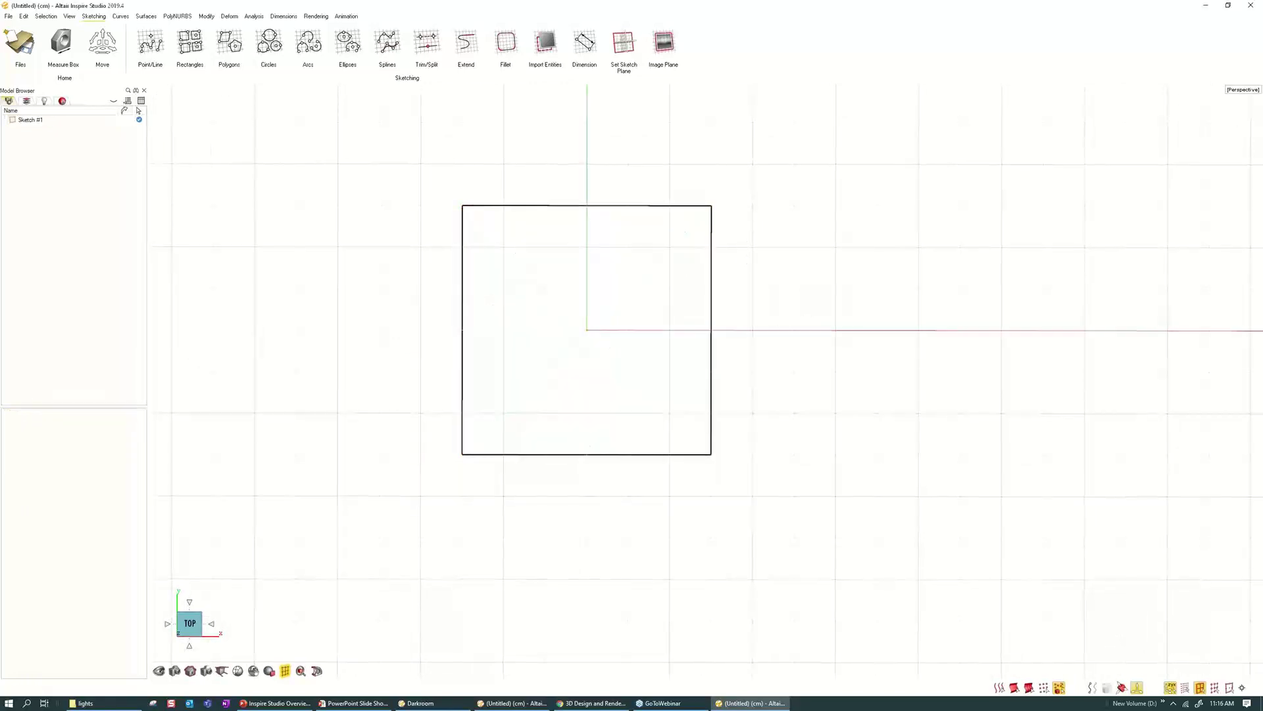
- Extrude the square sketch upward to a height of 45 cm without caps
{"action": "middle_click_drag", "start_coordinate": [827, 368], "coordinate": [718, 286]}
{"action": "right_click_drag", "start_coordinate": [717, 286], "coordinate": [672, 256]}
{"action": "middle_click_drag", "start_coordinate": [764, 284], "coordinate": [769, 290]}
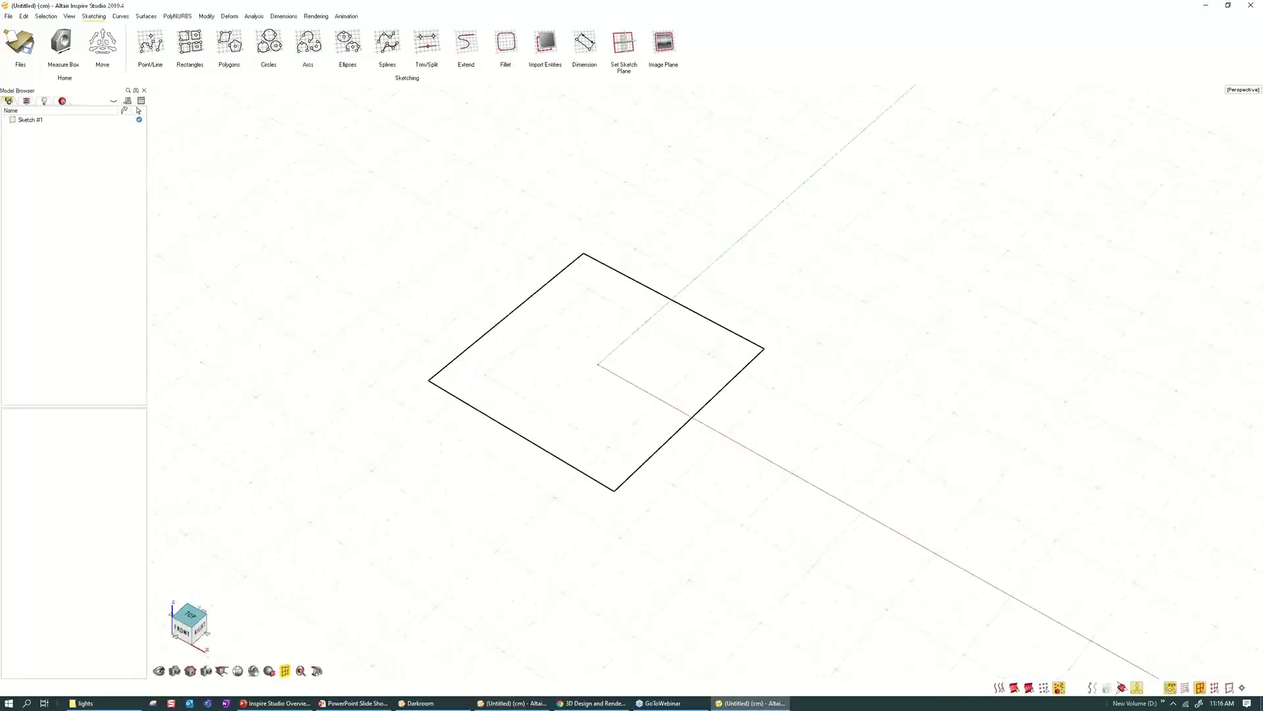
{"action": "right_click_drag", "start_coordinate": [769, 290], "coordinate": [780, 299]}
{"action": "key", "text": "space"}
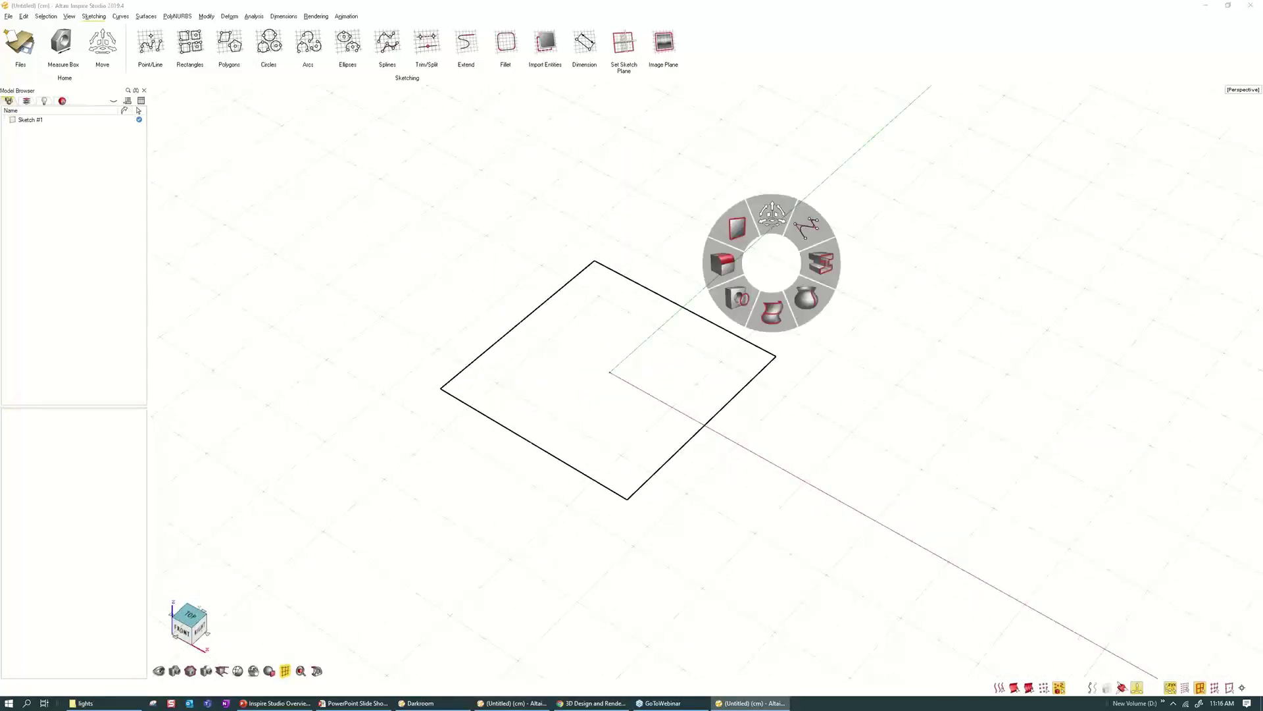
{"action": "left_click", "coordinate": [819, 261]}
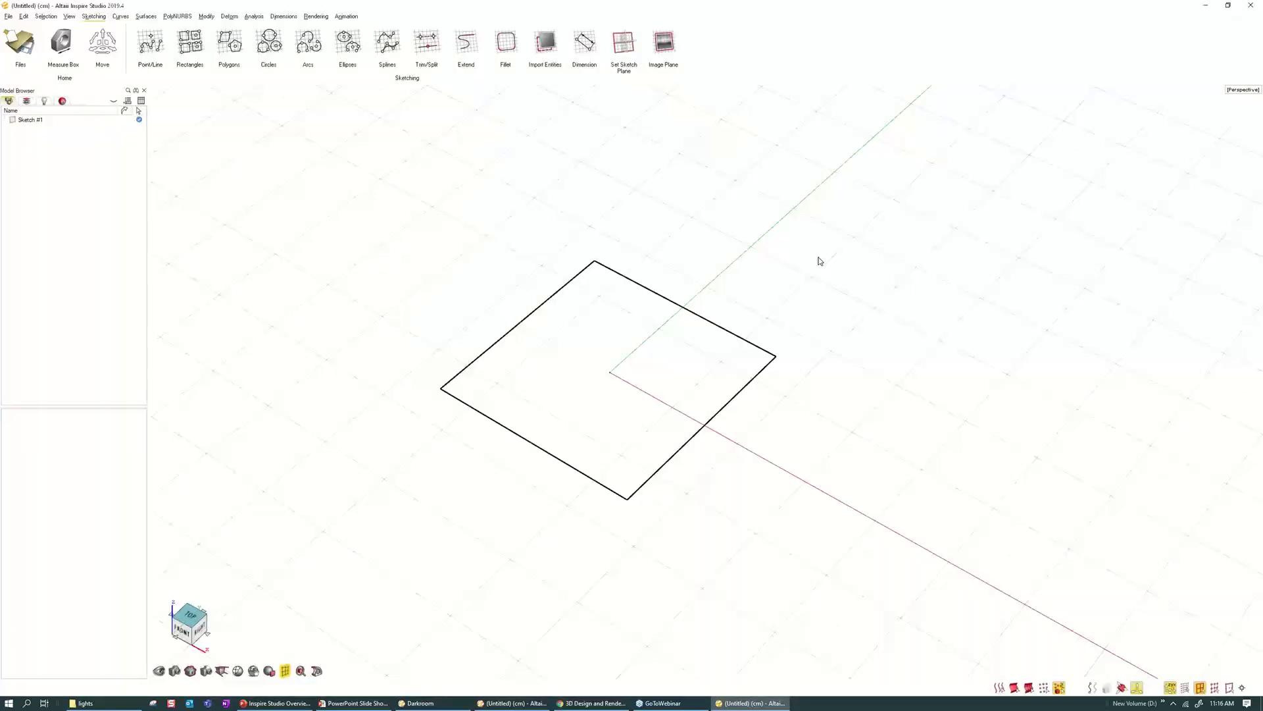
{"action": "left_click", "coordinate": [749, 342]}
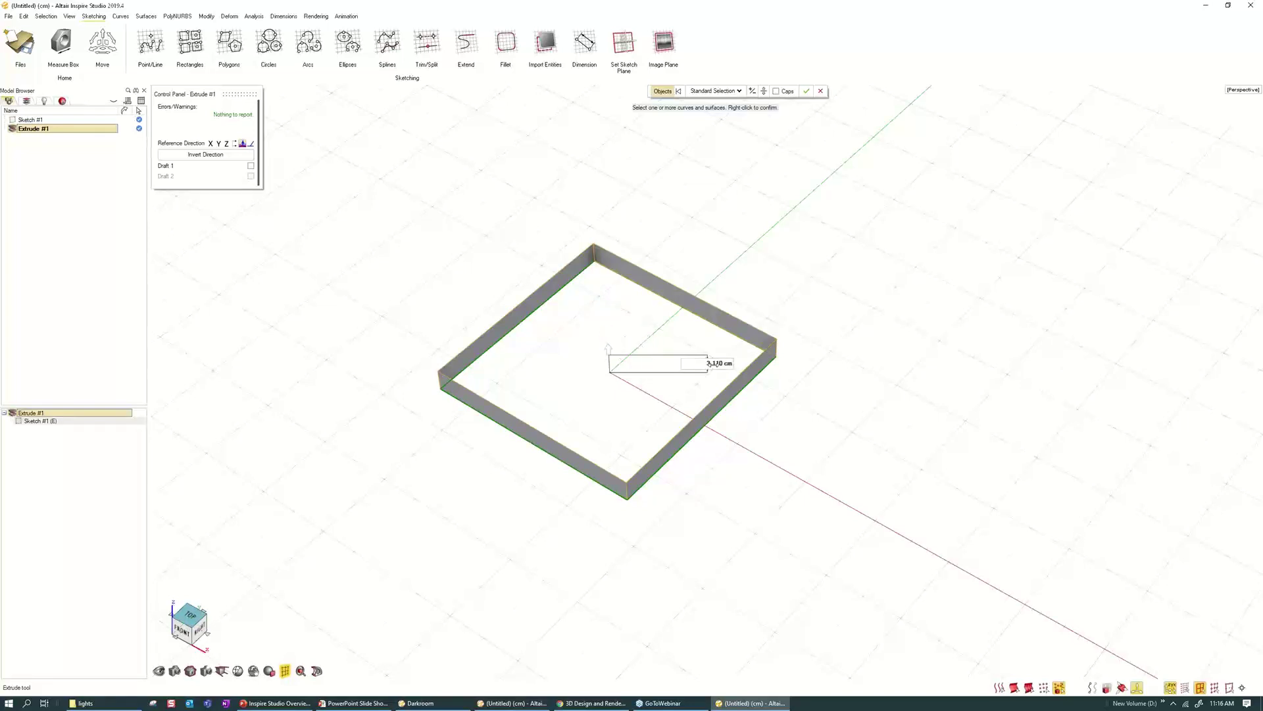
{"action": "left_click", "coordinate": [705, 362]}
{"action": "type", "text": "4"}
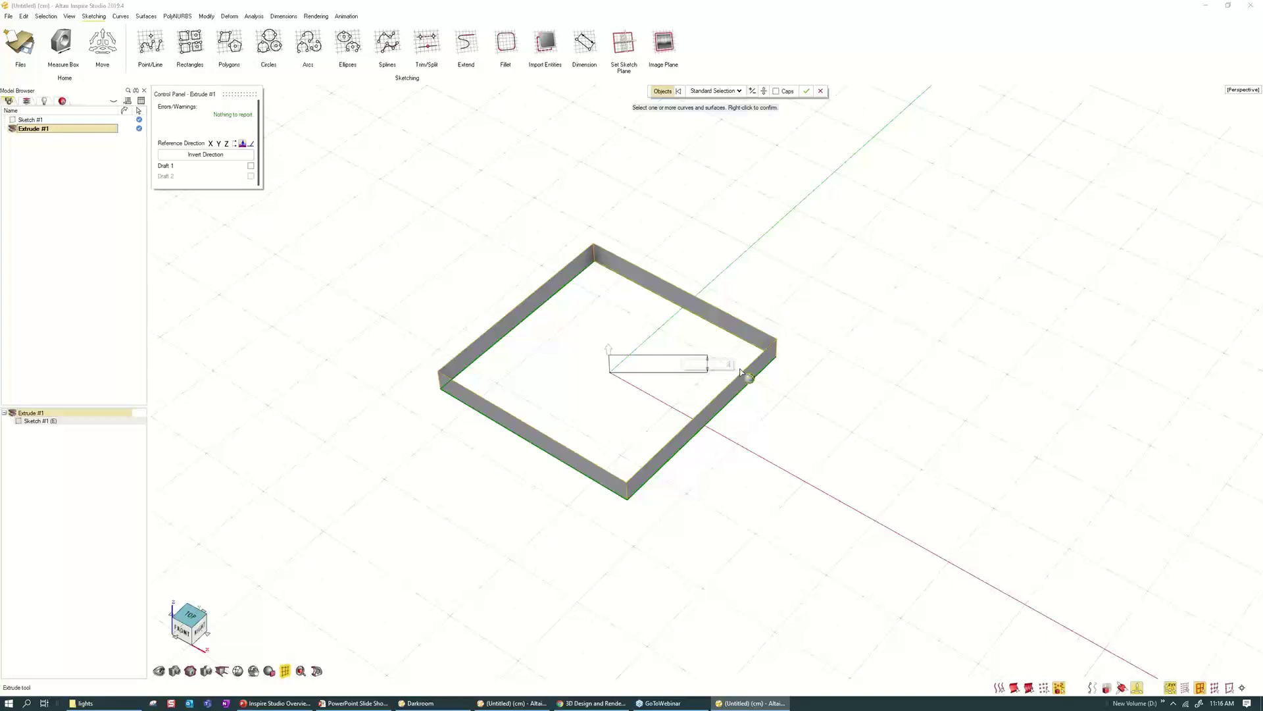
{"action": "type", "text": "5"}
{"action": "key", "text": "Return"}
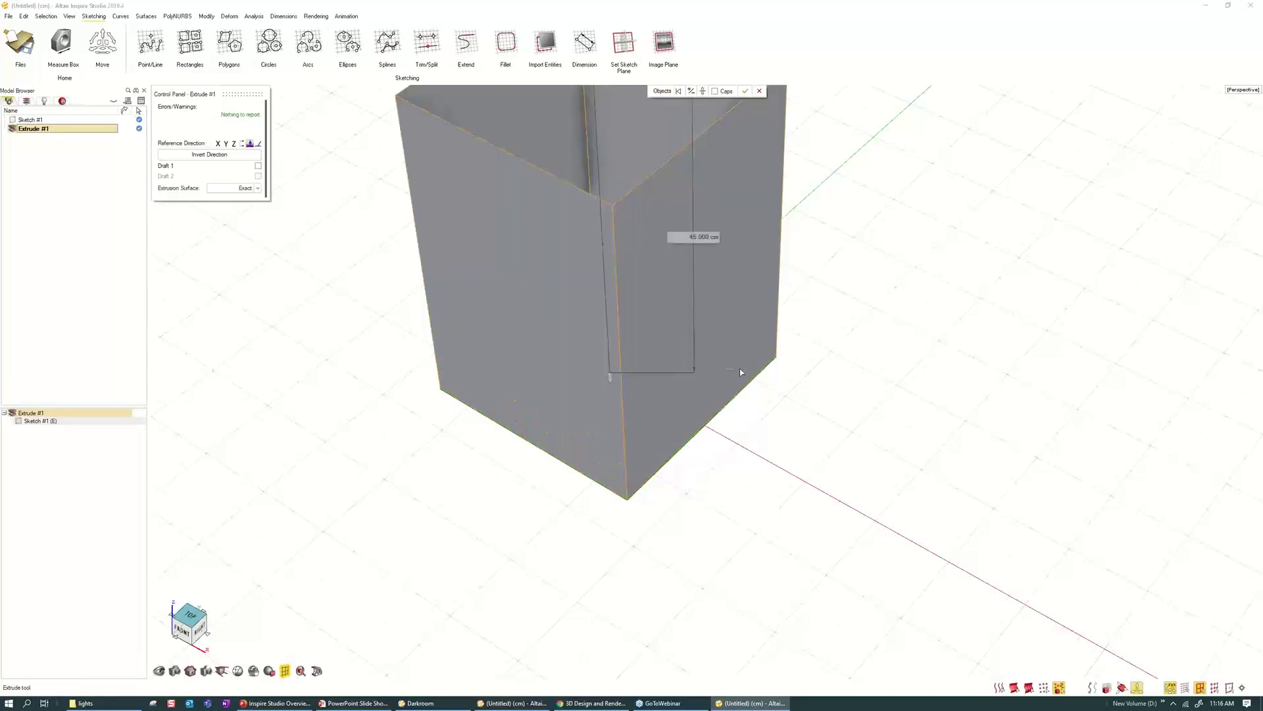
- Apply Draft 1 to the extrusion and invert it to -5 degrees so the walls taper inward toward the top, and accept the extrusion
{"action": "scroll", "coordinate": [739, 369], "scroll_direction": "down", "scroll_amount": 2}
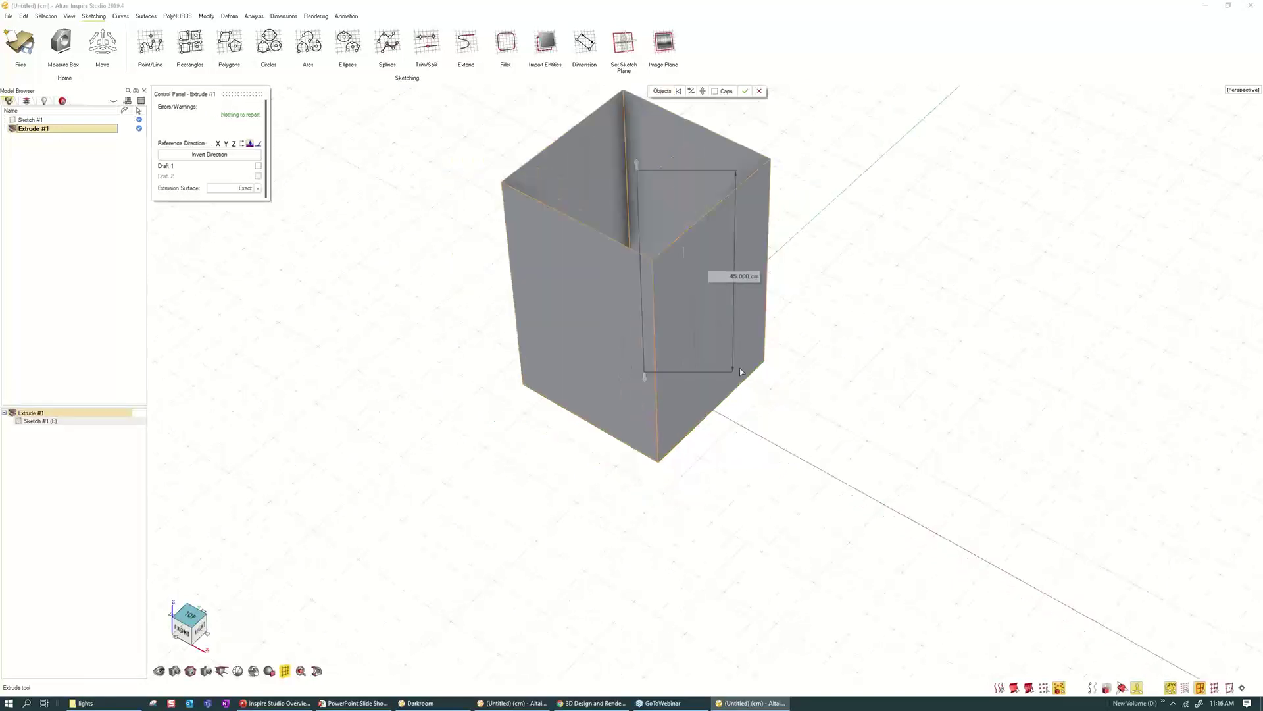
{"action": "right_click_drag", "start_coordinate": [739, 372], "coordinate": [701, 449]}
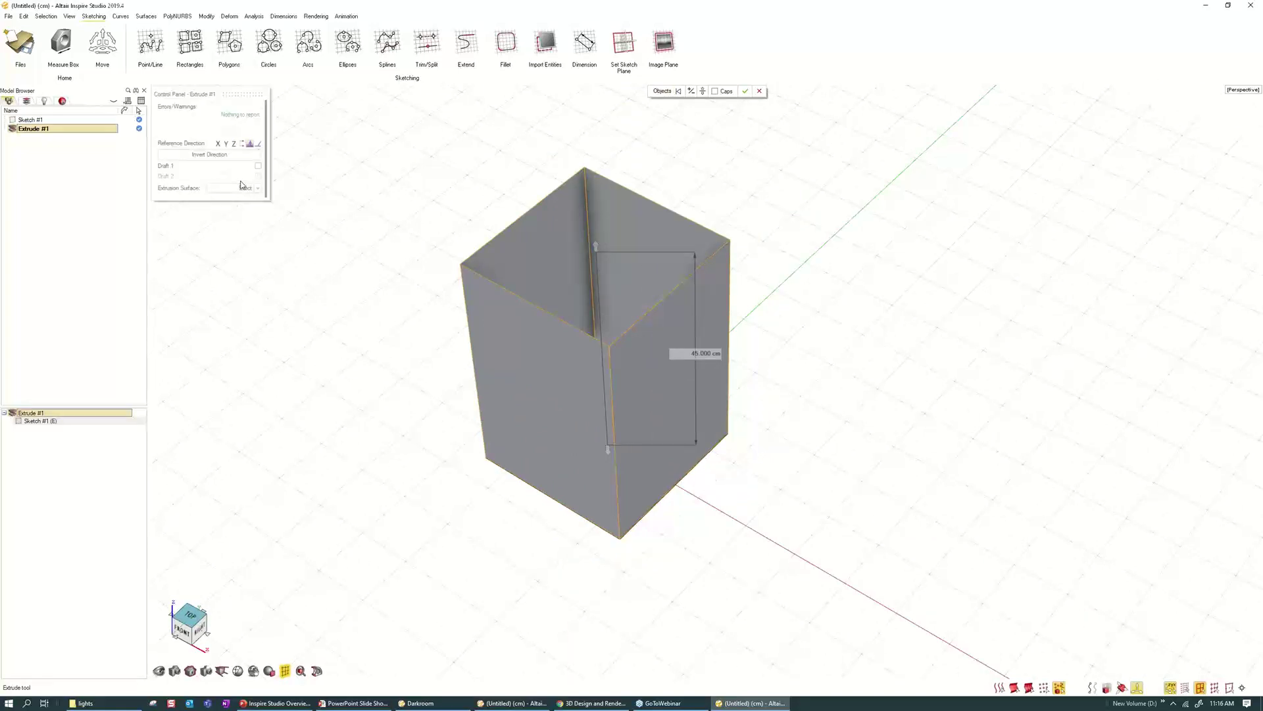
{"action": "left_click", "coordinate": [258, 165]}
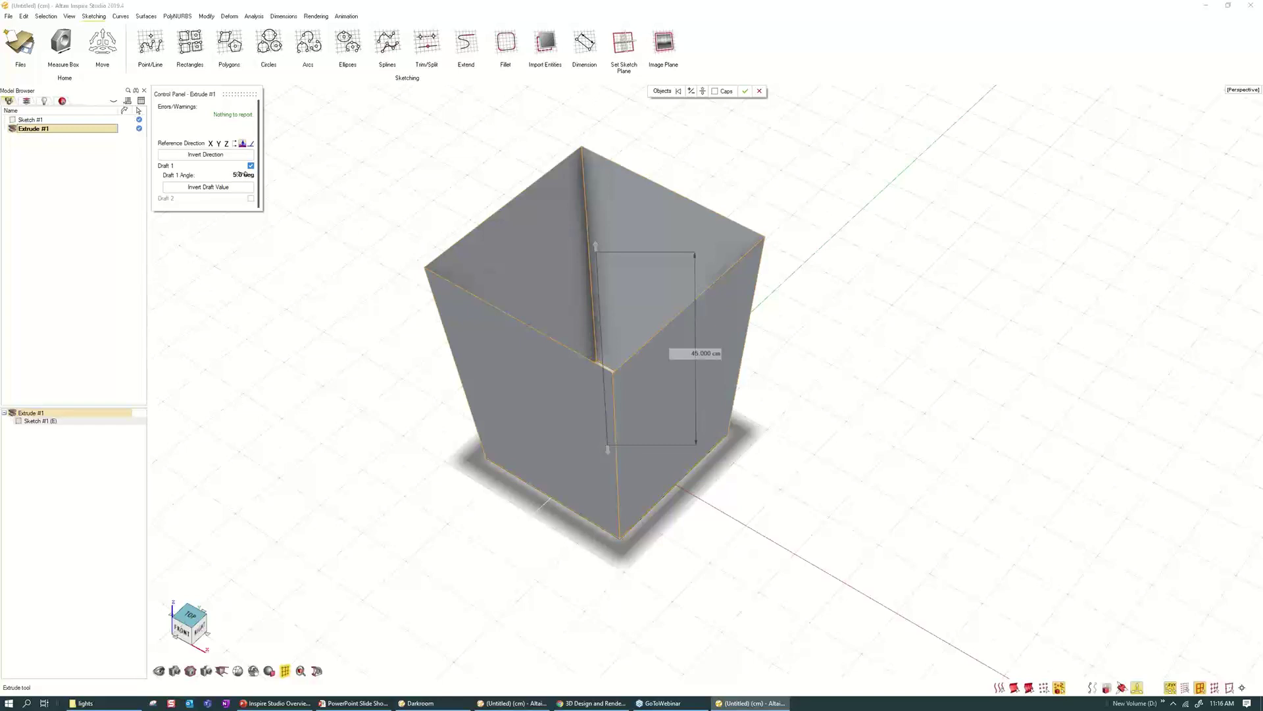
{"action": "left_click", "coordinate": [236, 187]}
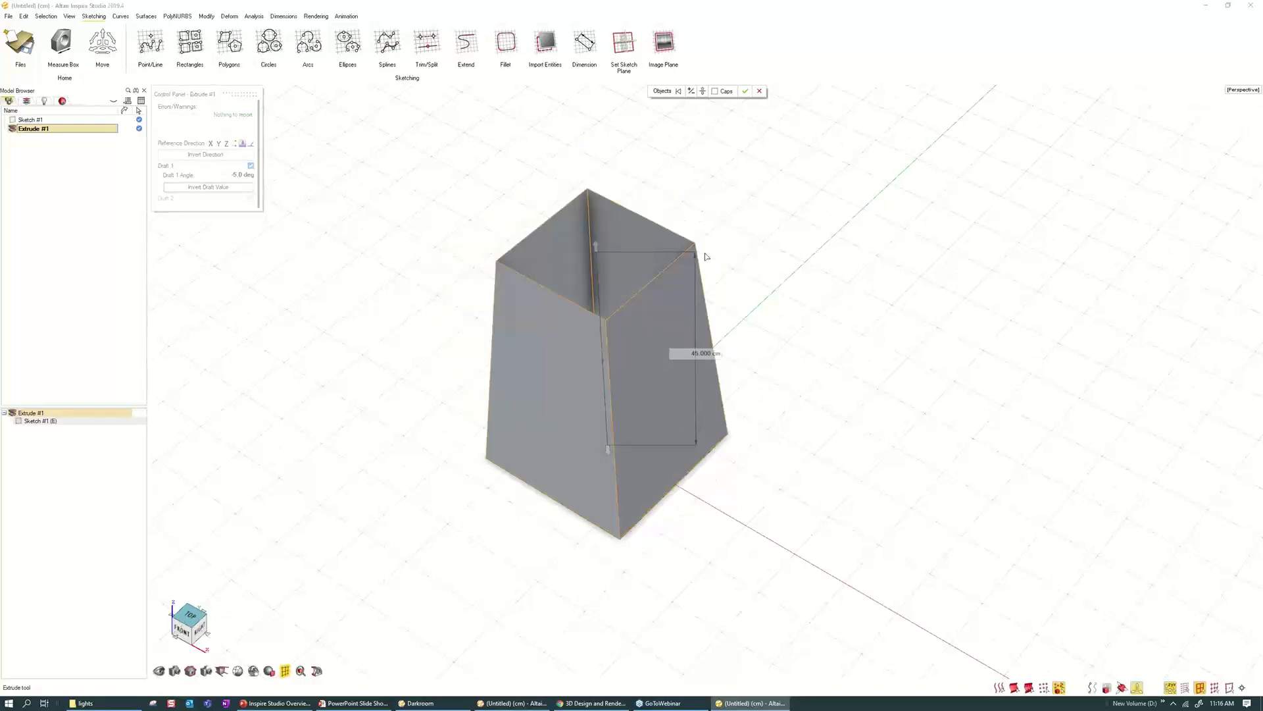
{"action": "mouse_move", "coordinate": [706, 256]}
{"action": "right_mouse_down"}
{"action": "mouse_move", "coordinate": [710, 198]}
{"action": "mouse_move", "coordinate": [720, 243]}
{"action": "right_mouse_up"}
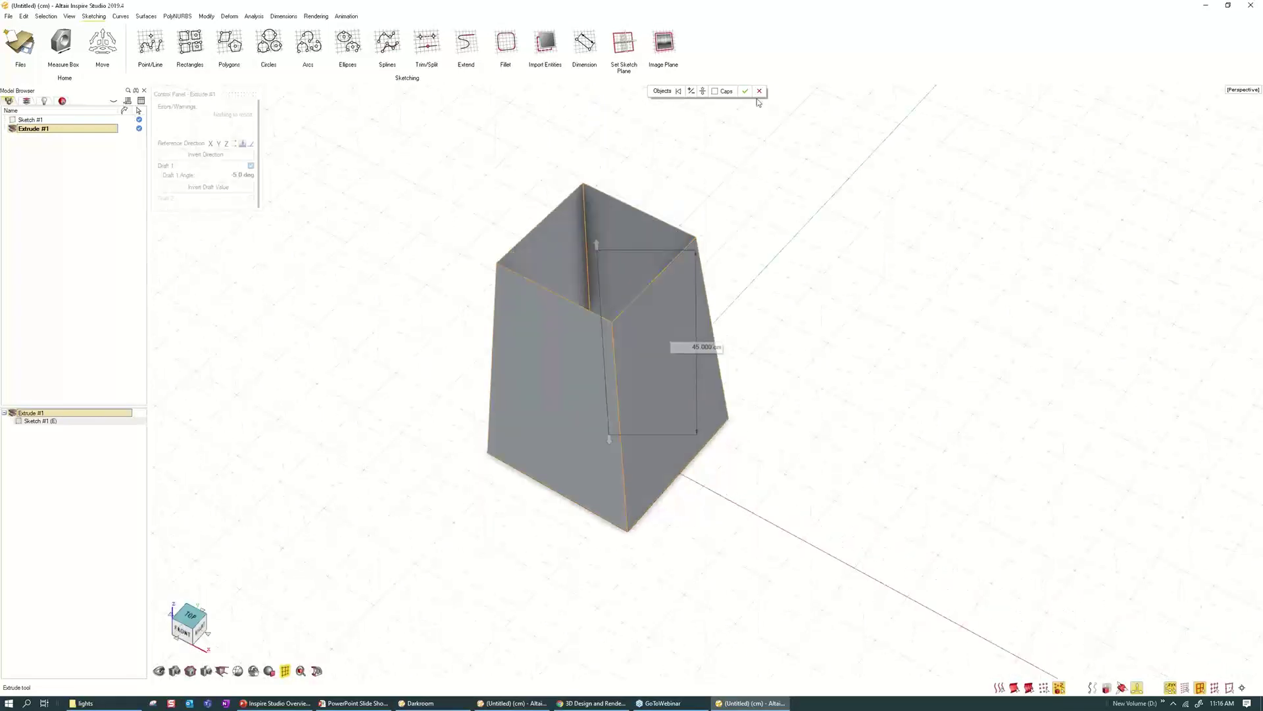
{"action": "left_click", "coordinate": [744, 91]}
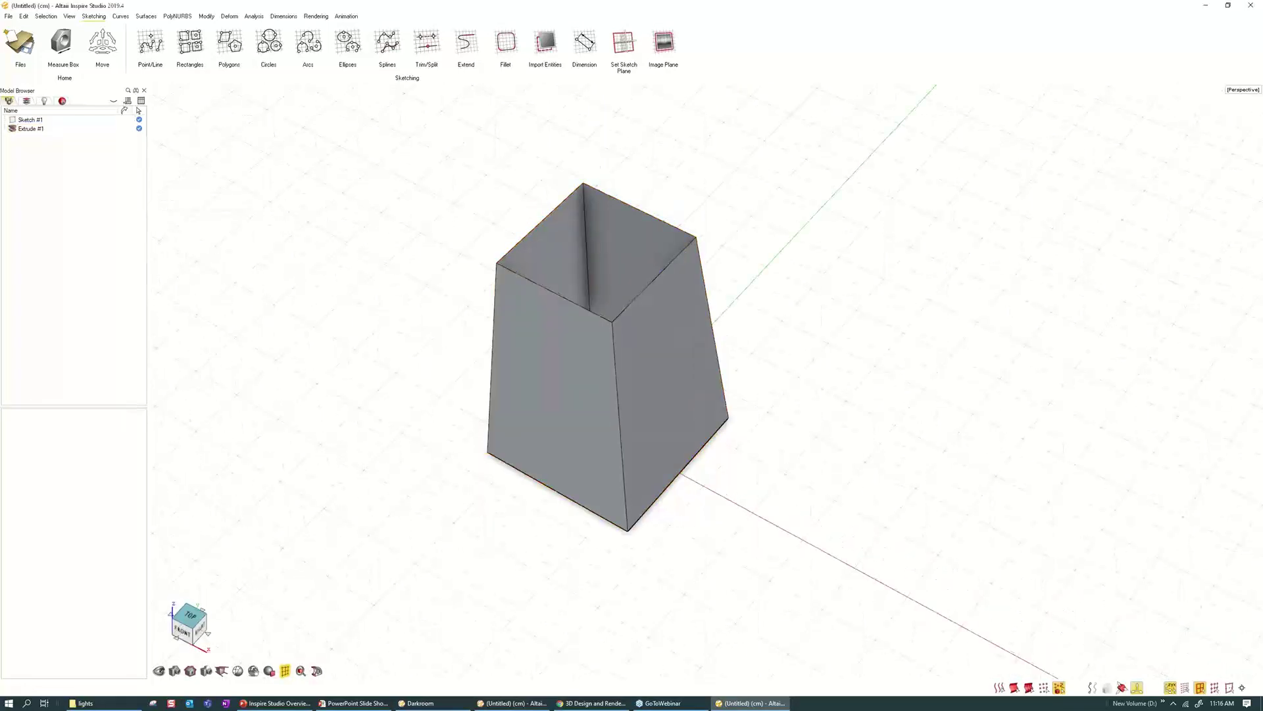
- Round the extrusion's front vertical edge with a constant radius of 6 cm and confirm the edge selection
{"action": "right_click_drag", "start_coordinate": [586, 286], "coordinate": [347, 251]}
{"action": "scroll", "coordinate": [585, 286], "scroll_direction": "up", "scroll_amount": 4}
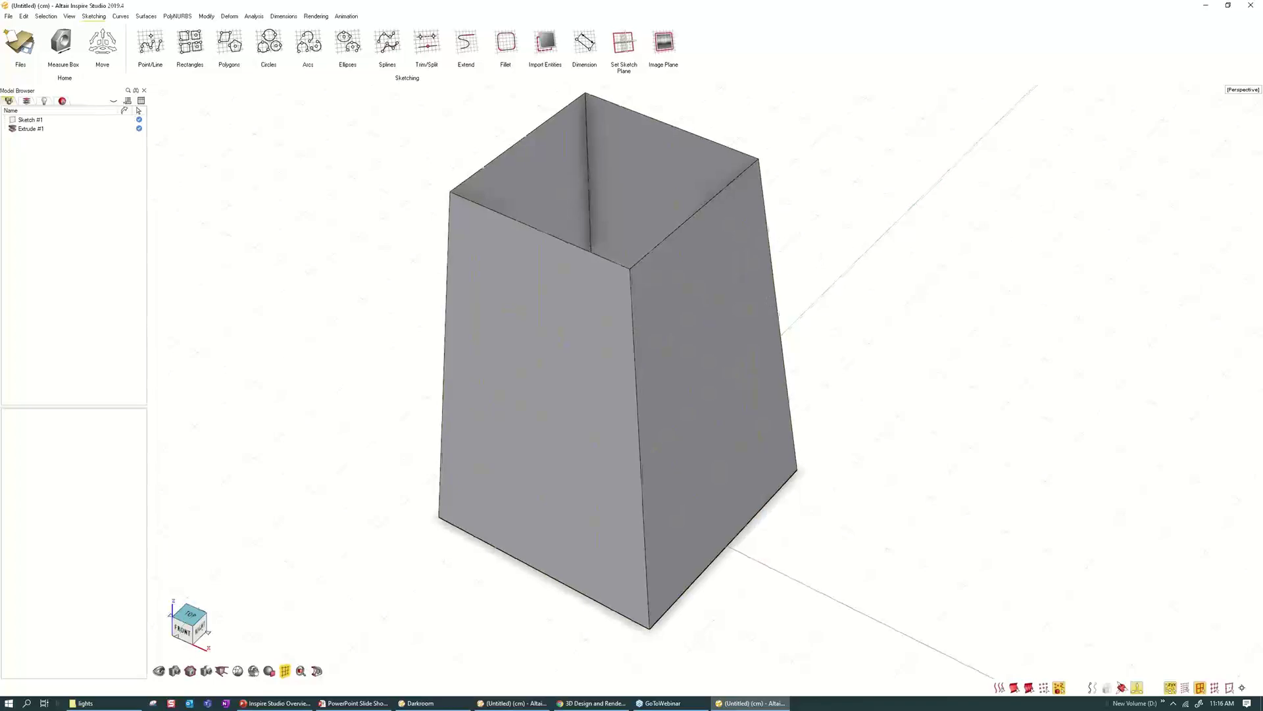
{"action": "key", "text": "space"}
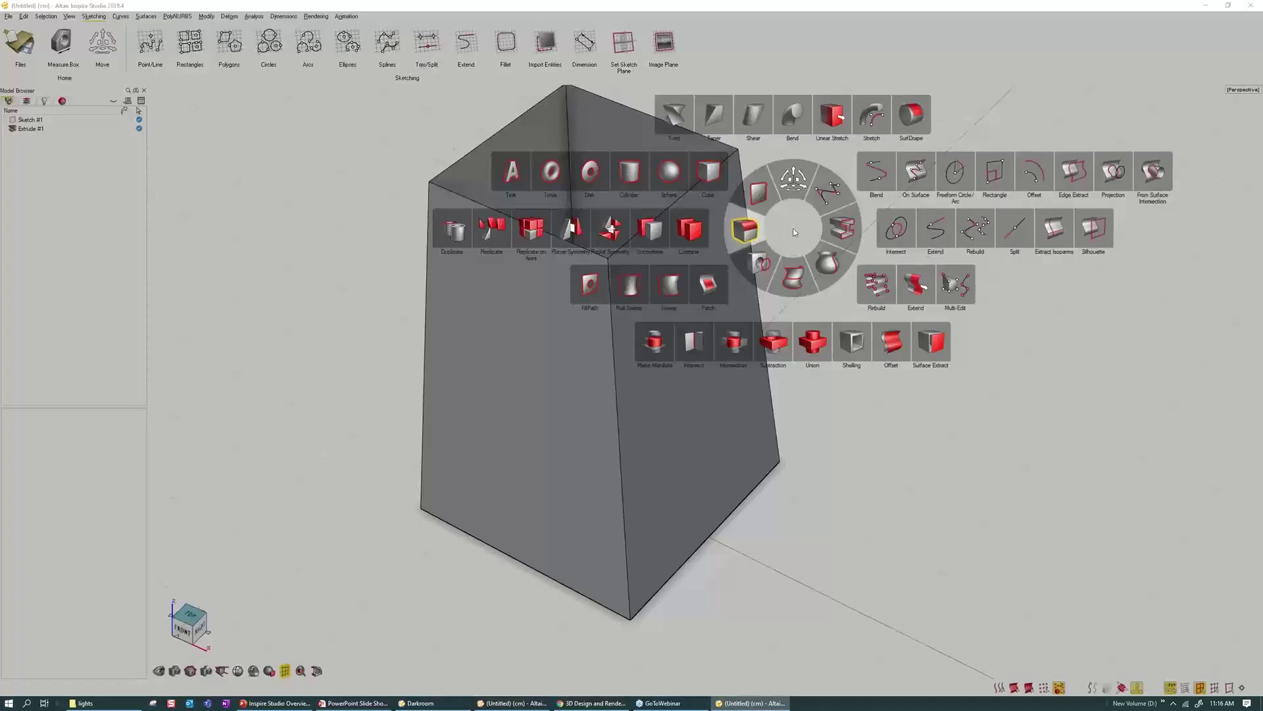
{"action": "left_click", "coordinate": [746, 229]}
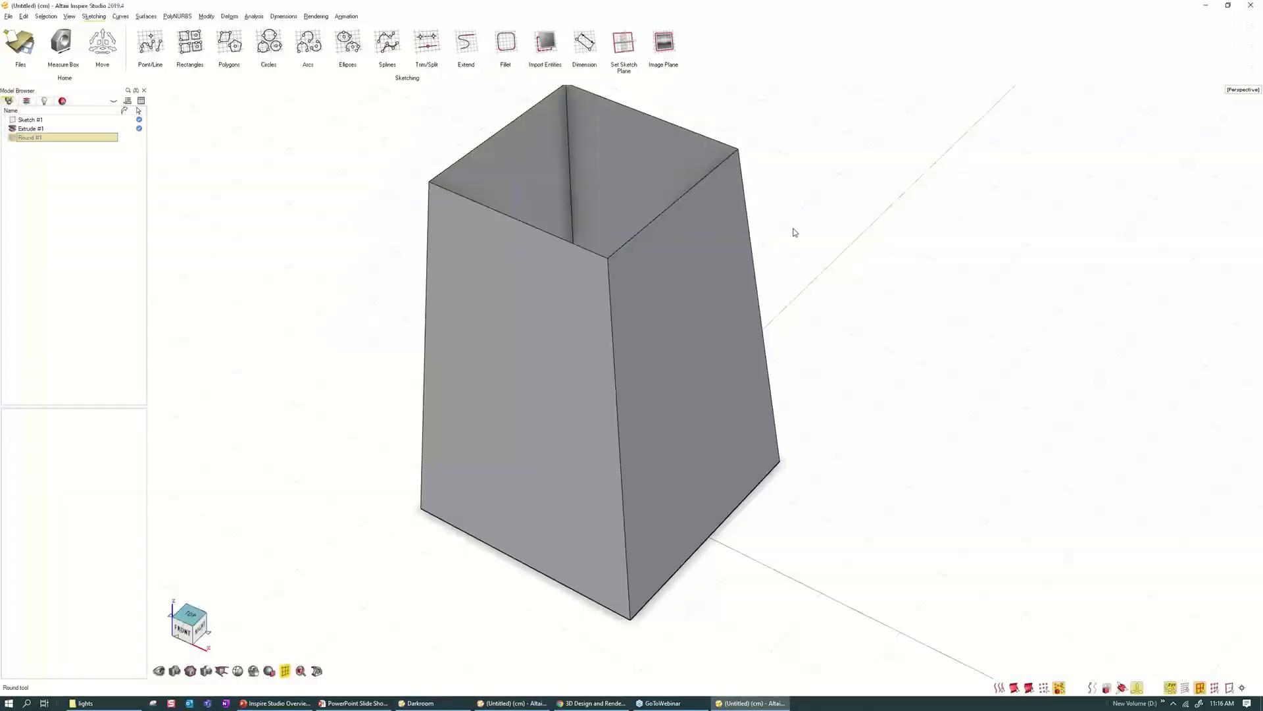
{"action": "left_click", "coordinate": [620, 294]}
{"action": "left_click_drag", "start_coordinate": [620, 294], "coordinate": [634, 333]}
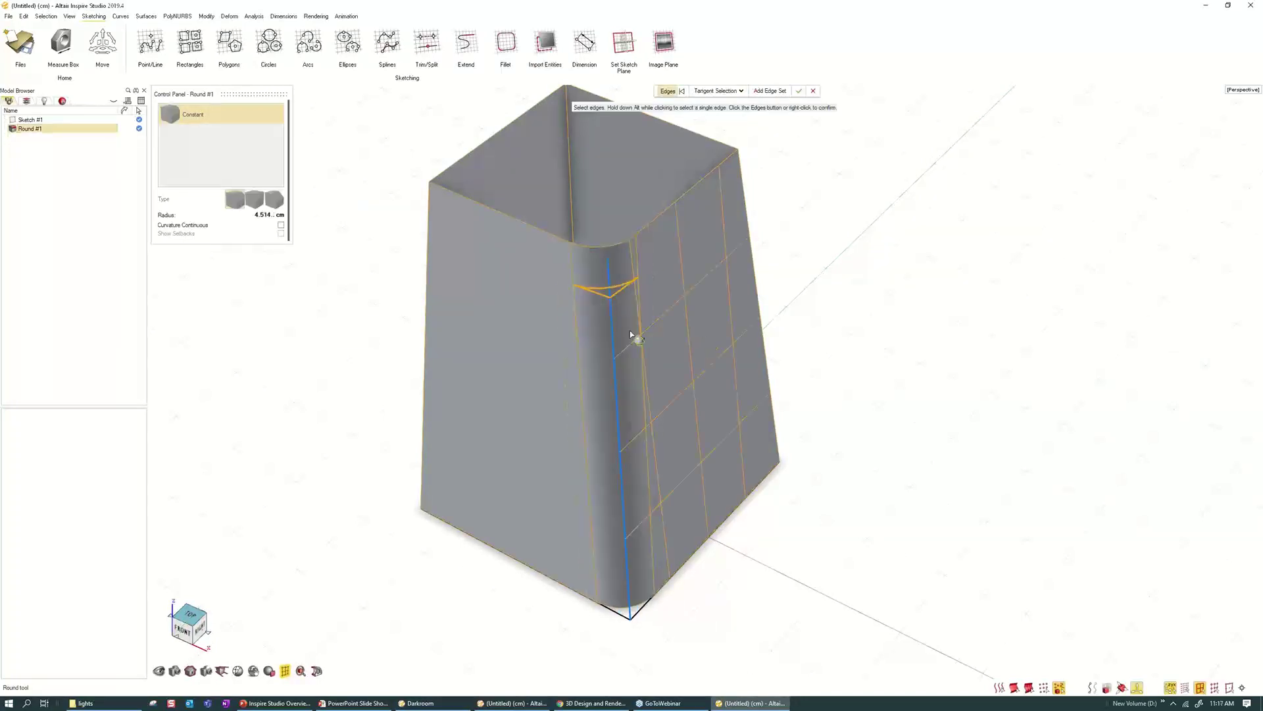
{"action": "left_click", "coordinate": [619, 298]}
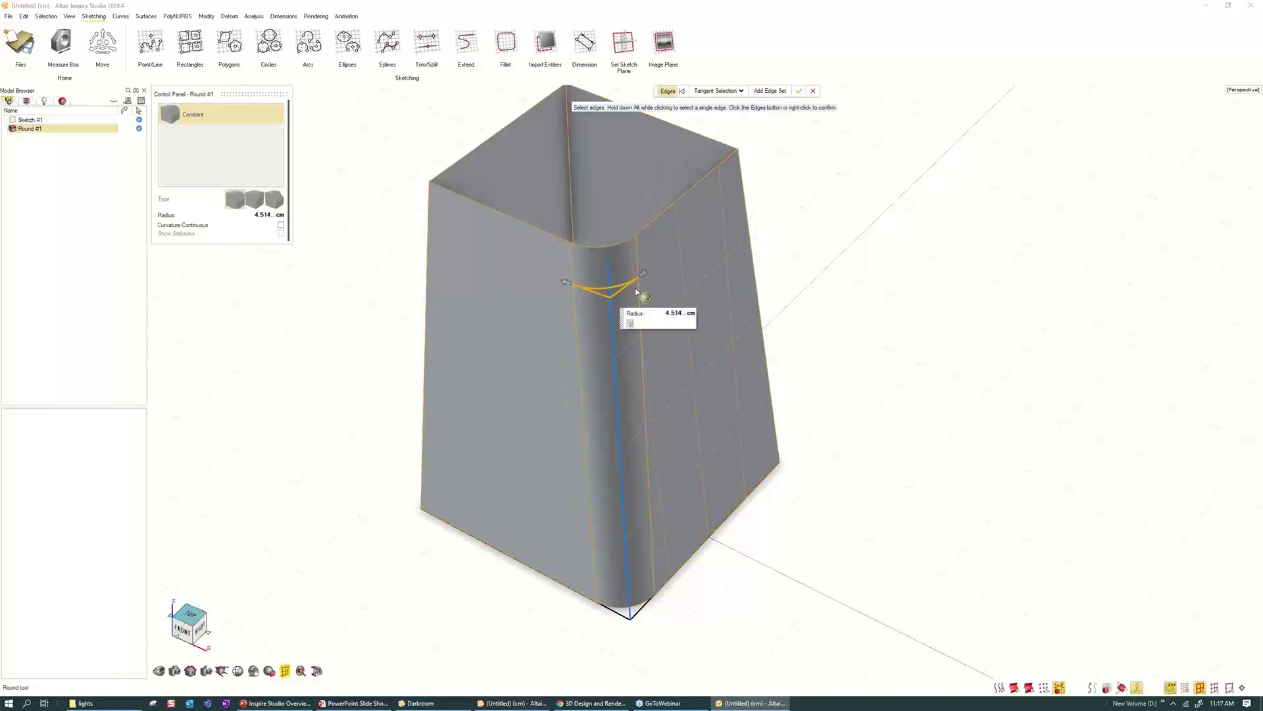
{"action": "left_click", "coordinate": [683, 314]}
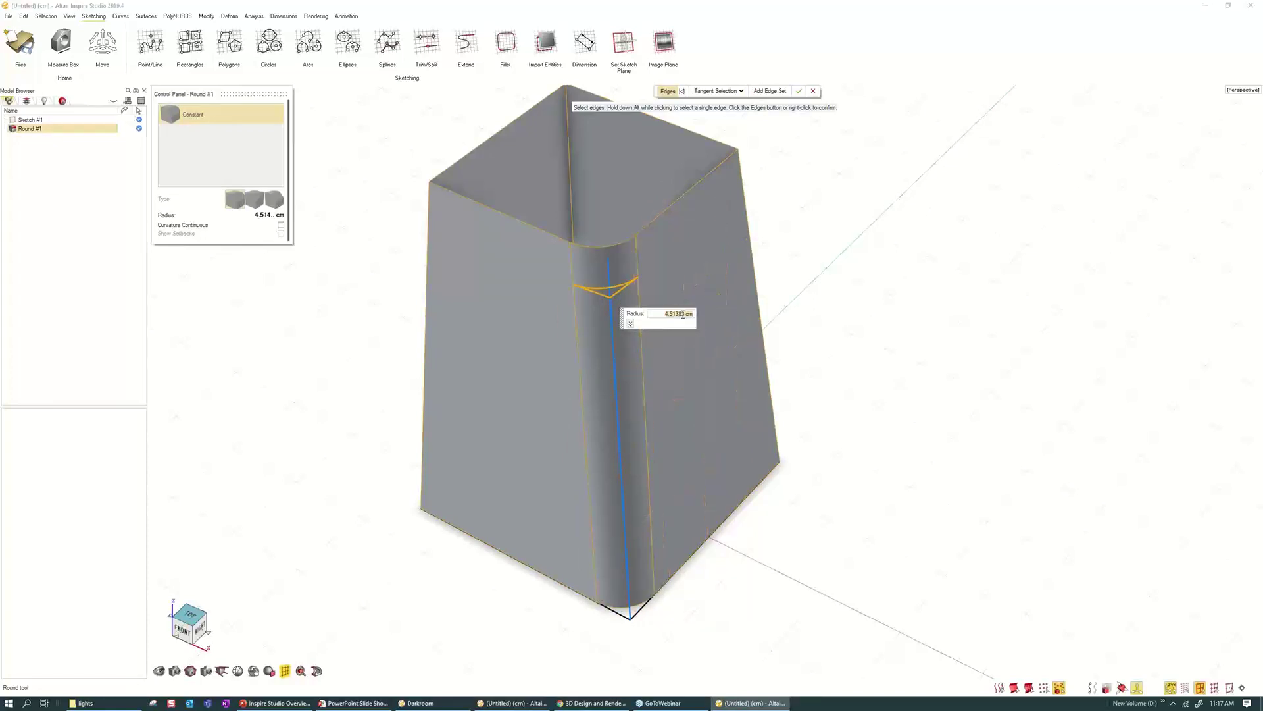
{"action": "type", "text": "6"}
{"action": "key", "text": "Return"}
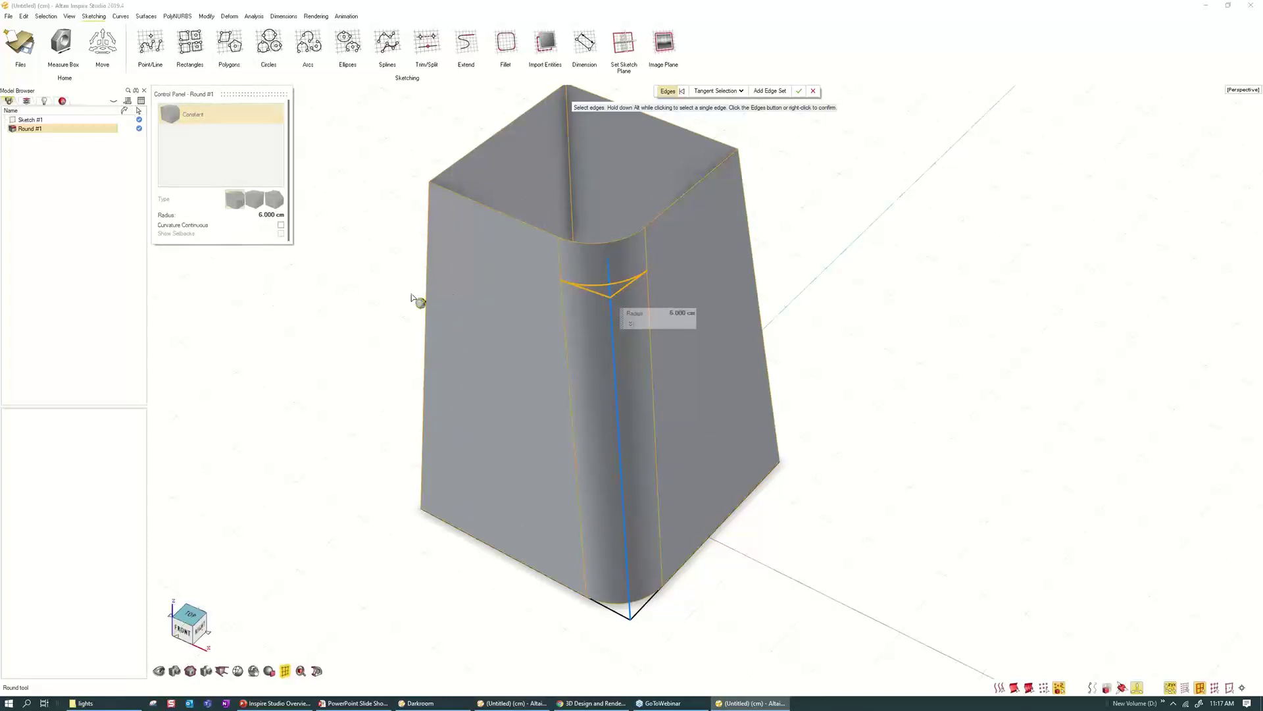
{"action": "right_click", "coordinate": [354, 252]}
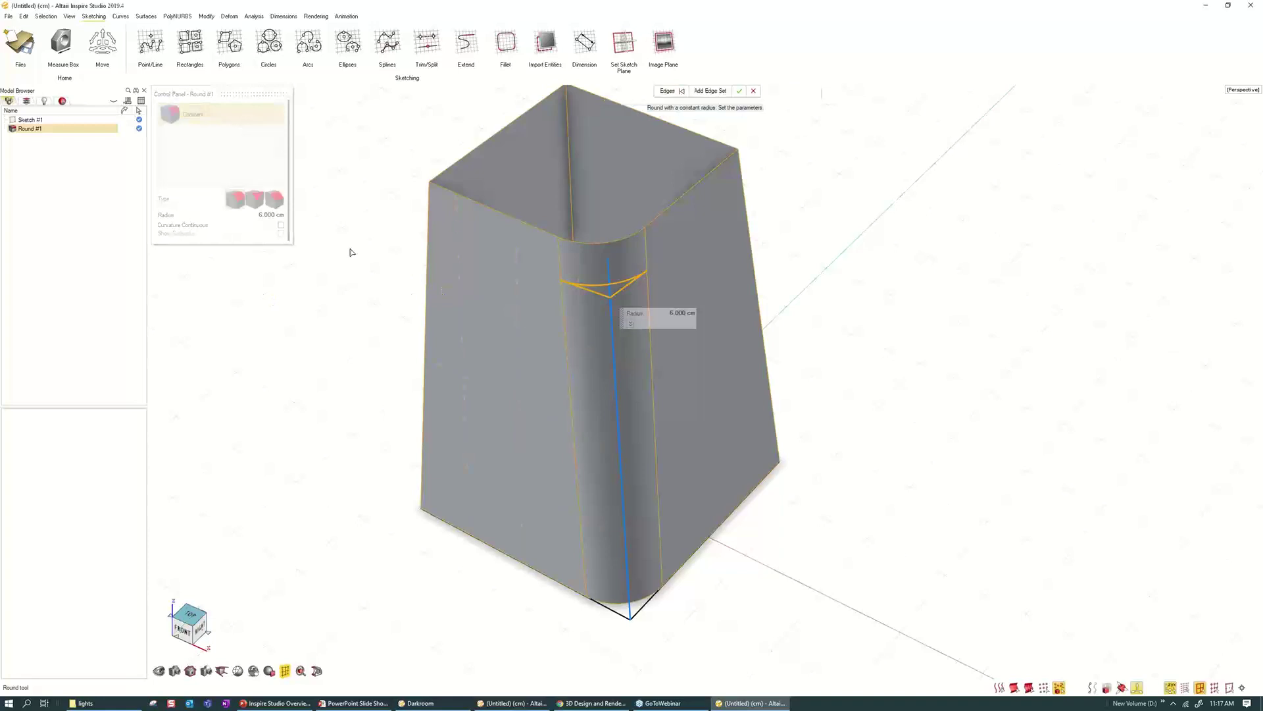
- Switch the round to variable radius and add a second radius of 4 cm near the lower end of the edge
{"action": "left_click", "coordinate": [256, 200]}
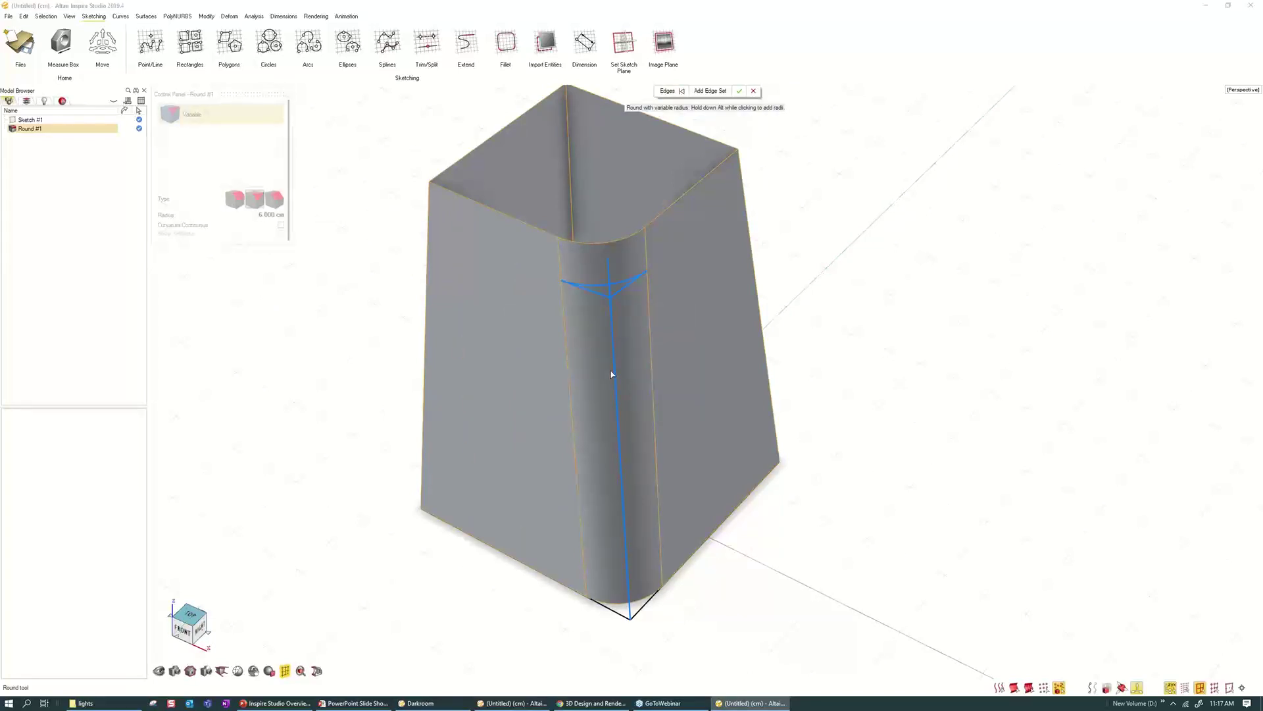
{"action": "left_click", "coordinate": [618, 439]}
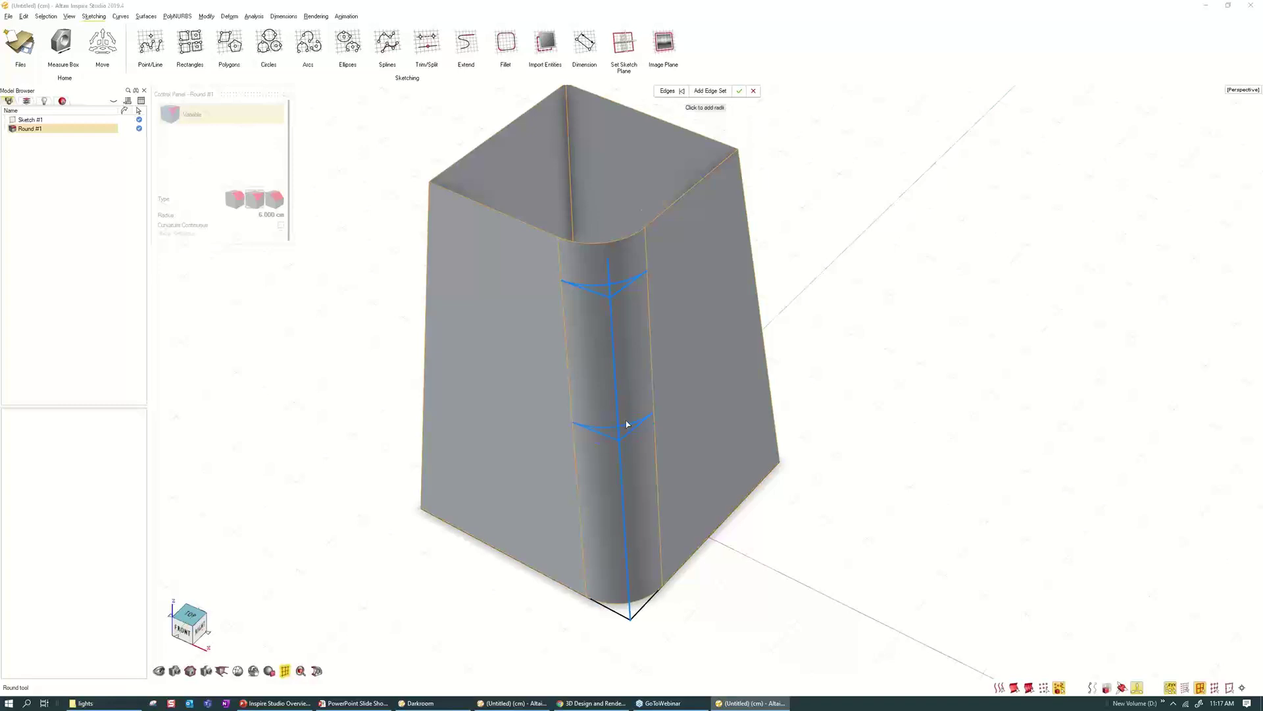
{"action": "left_click", "coordinate": [644, 497]}
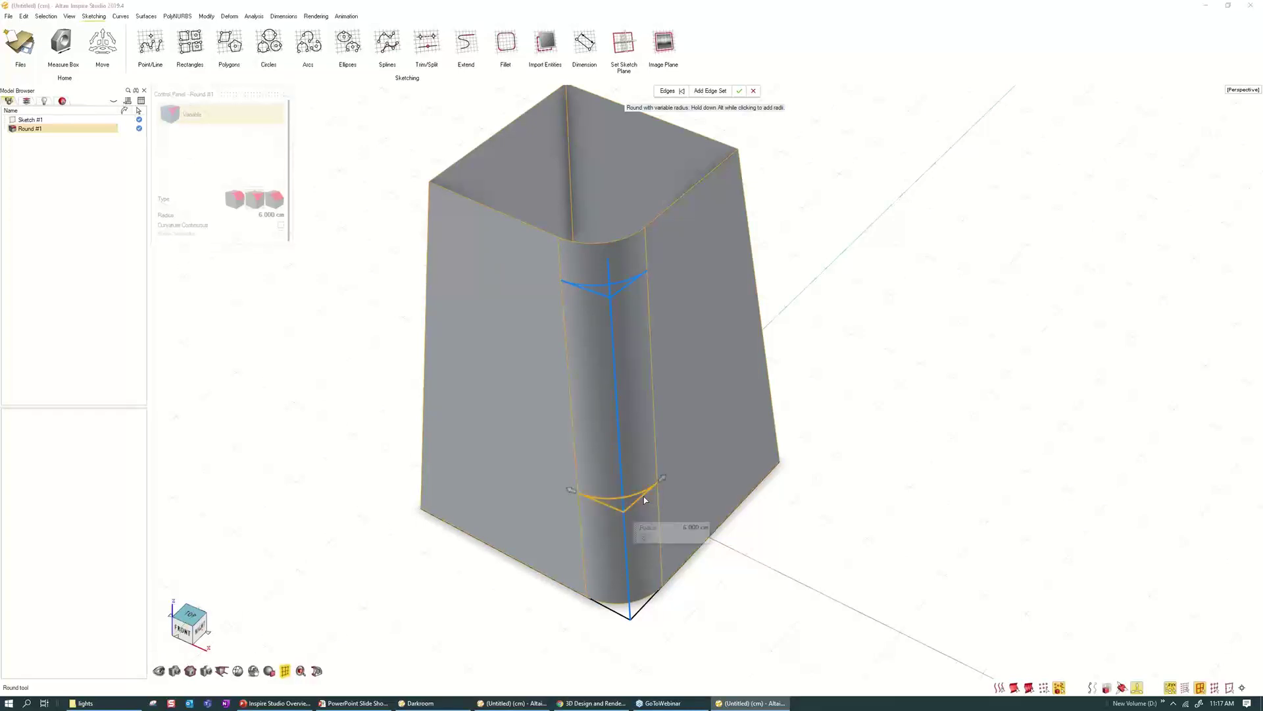
{"action": "type", "text": "4"}
{"action": "key", "text": "Return"}
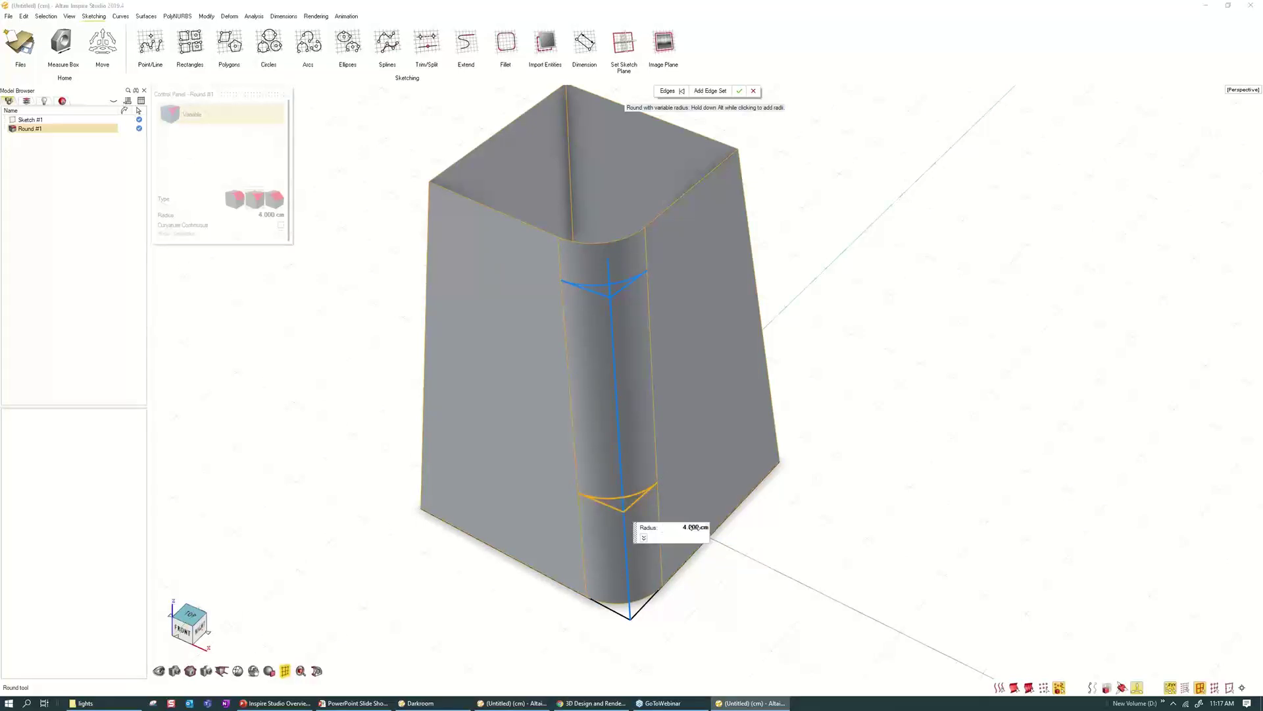
- Set the lower radius of the variable round to 3 cm and expand its position and transition options
{"action": "left_click", "coordinate": [696, 527]}
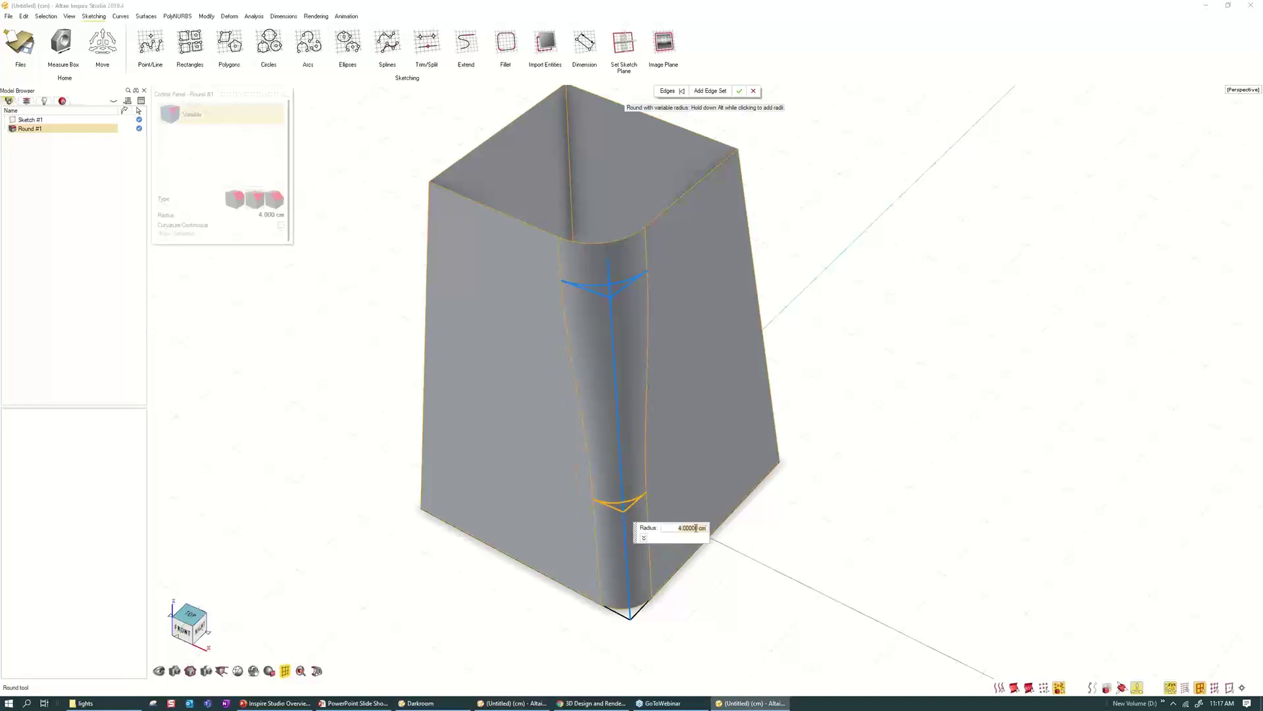
{"action": "type", "text": "3"}
{"action": "key", "text": "Return"}
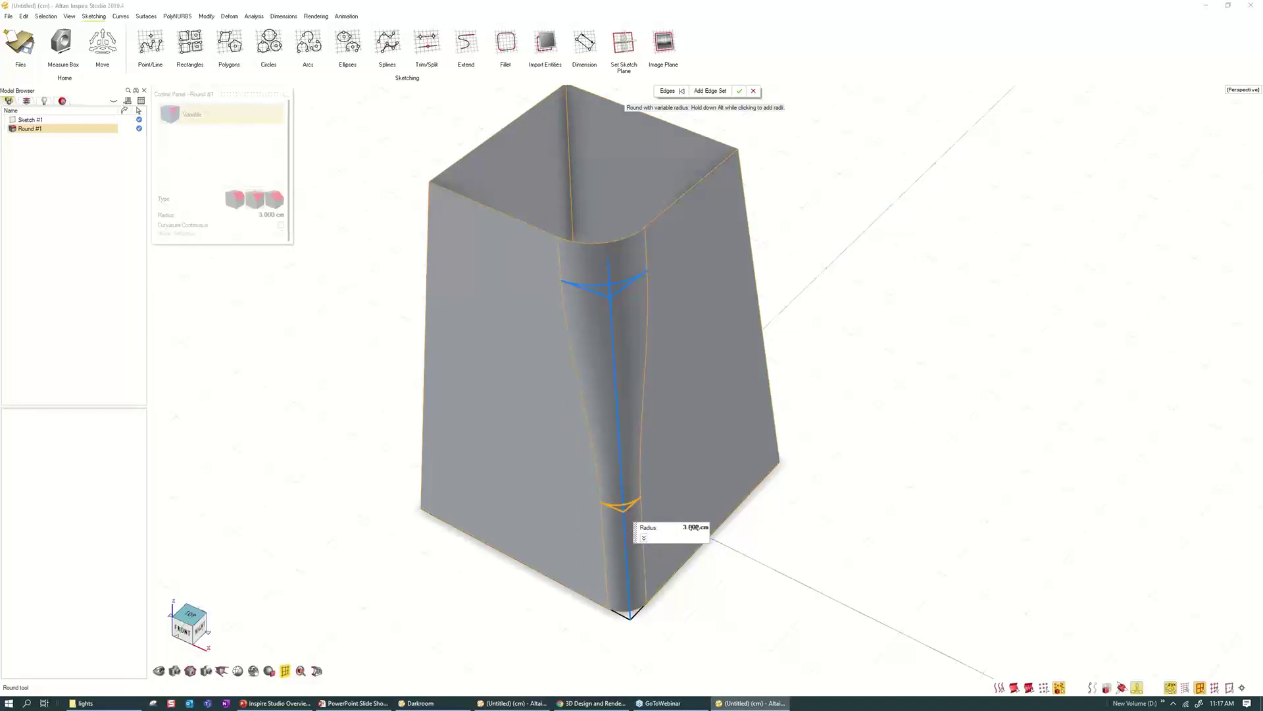
{"action": "left_click", "coordinate": [645, 538]}
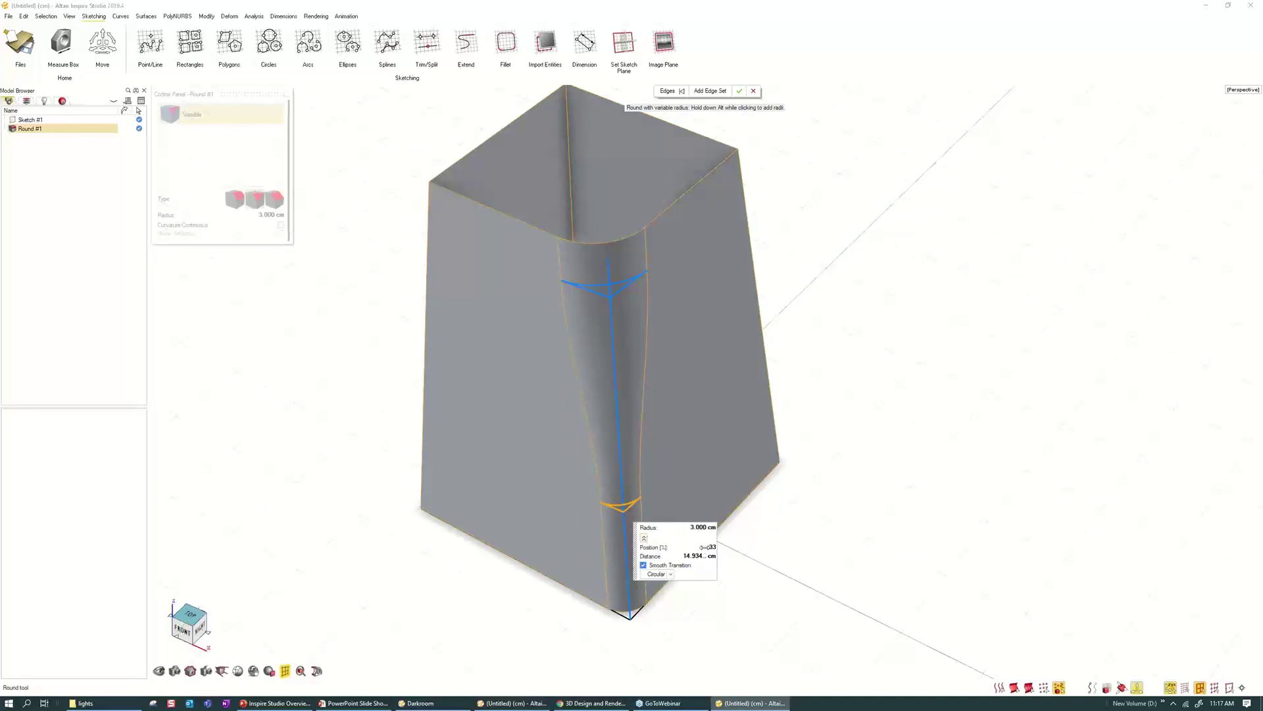
- Set the lower radius's position along the edge to 20 percent, and select the upper 6 cm radius of the variable round
{"action": "mouse_move", "coordinate": [702, 547]}
{"action": "left_mouse_down"}
{"action": "mouse_move", "coordinate": [729, 546]}
{"action": "mouse_move", "coordinate": [697, 547]}
{"action": "left_mouse_up"}
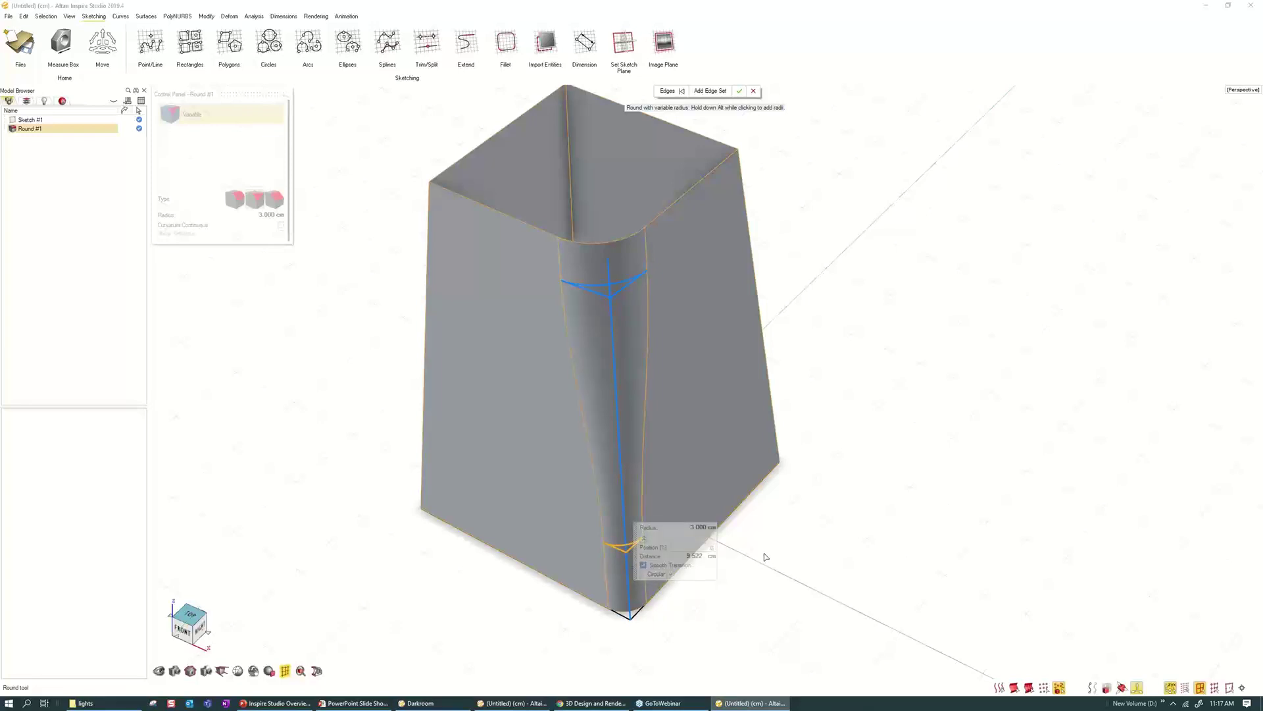
{"action": "type", "text": "20"}
{"action": "key", "text": "Return"}
{"action": "left_click", "coordinate": [610, 284], "text": "alt"}
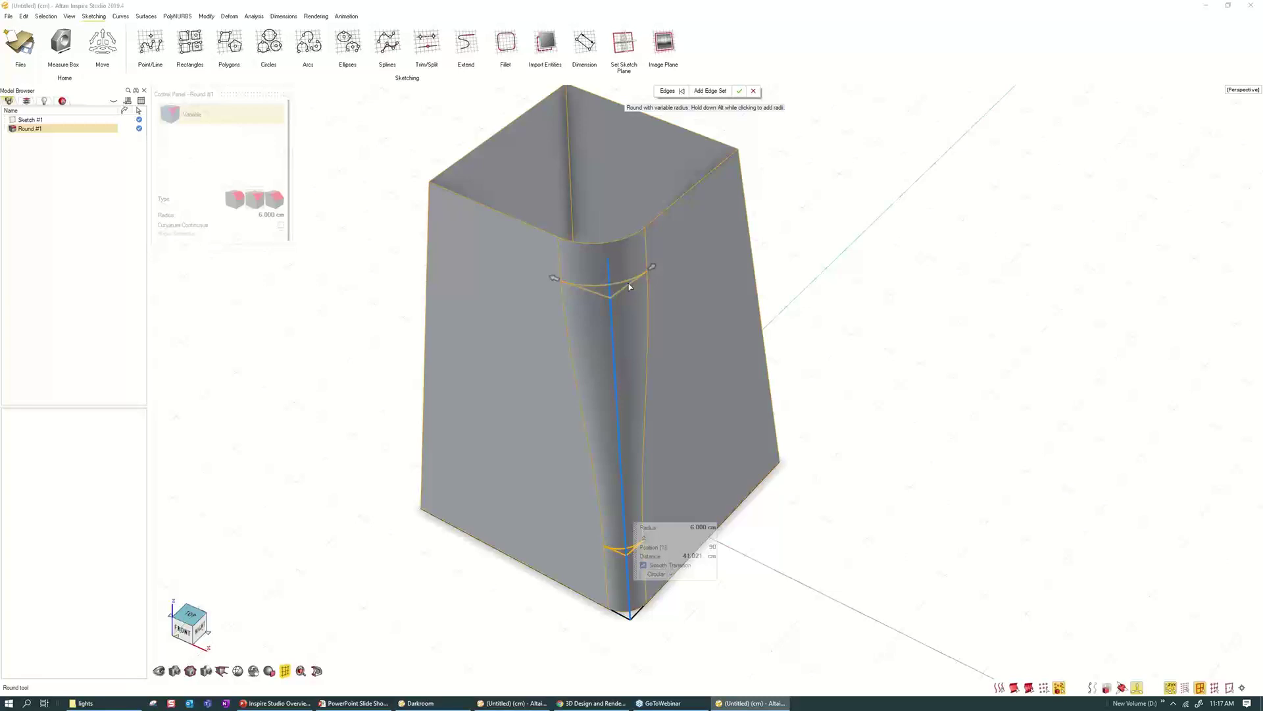
{"action": "left_click", "coordinate": [630, 287]}
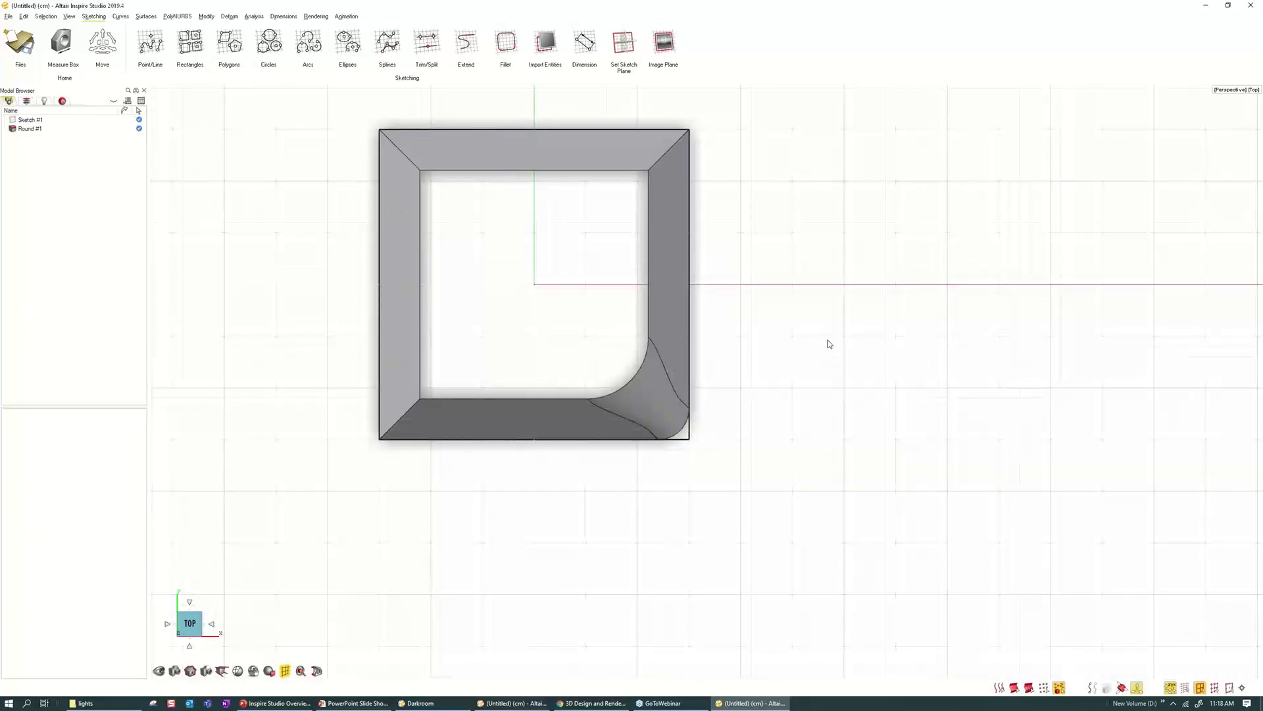
- In the top view, draw a rectangle about 28 by 19 cm from the origin across the rounded corner
{"action": "right_click", "coordinate": [828, 340]}
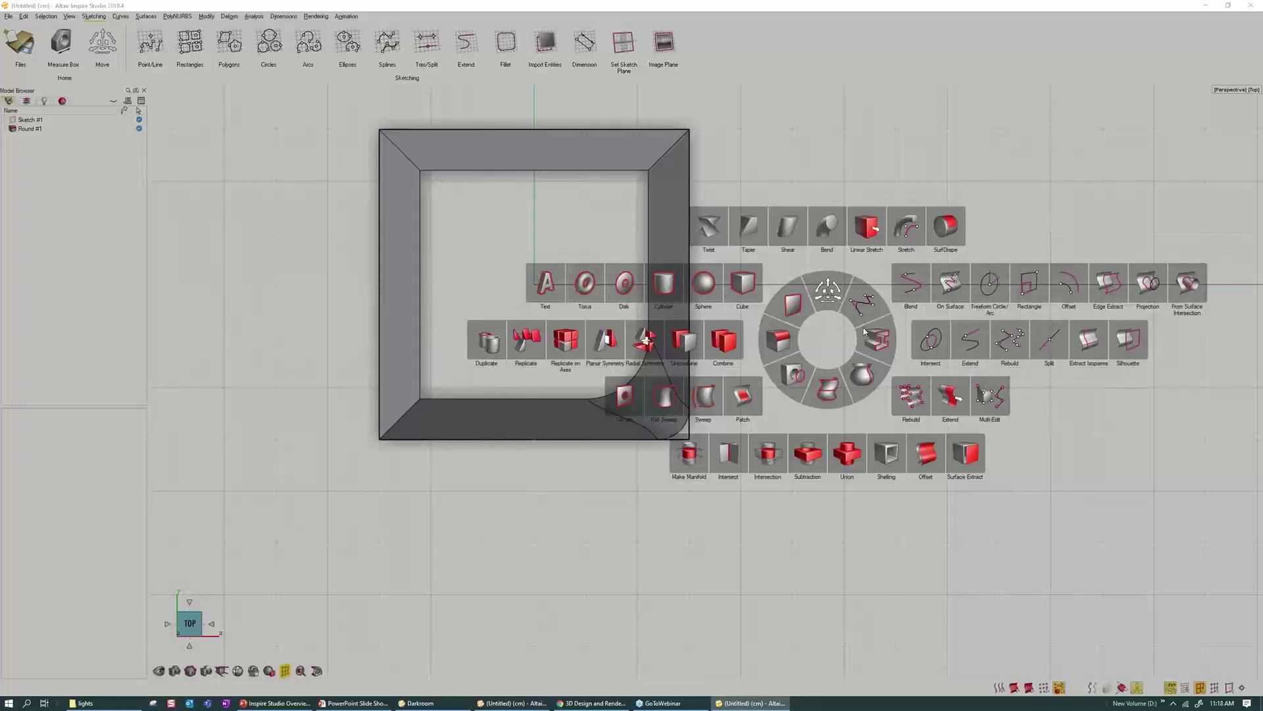
{"action": "left_click", "coordinate": [1030, 284]}
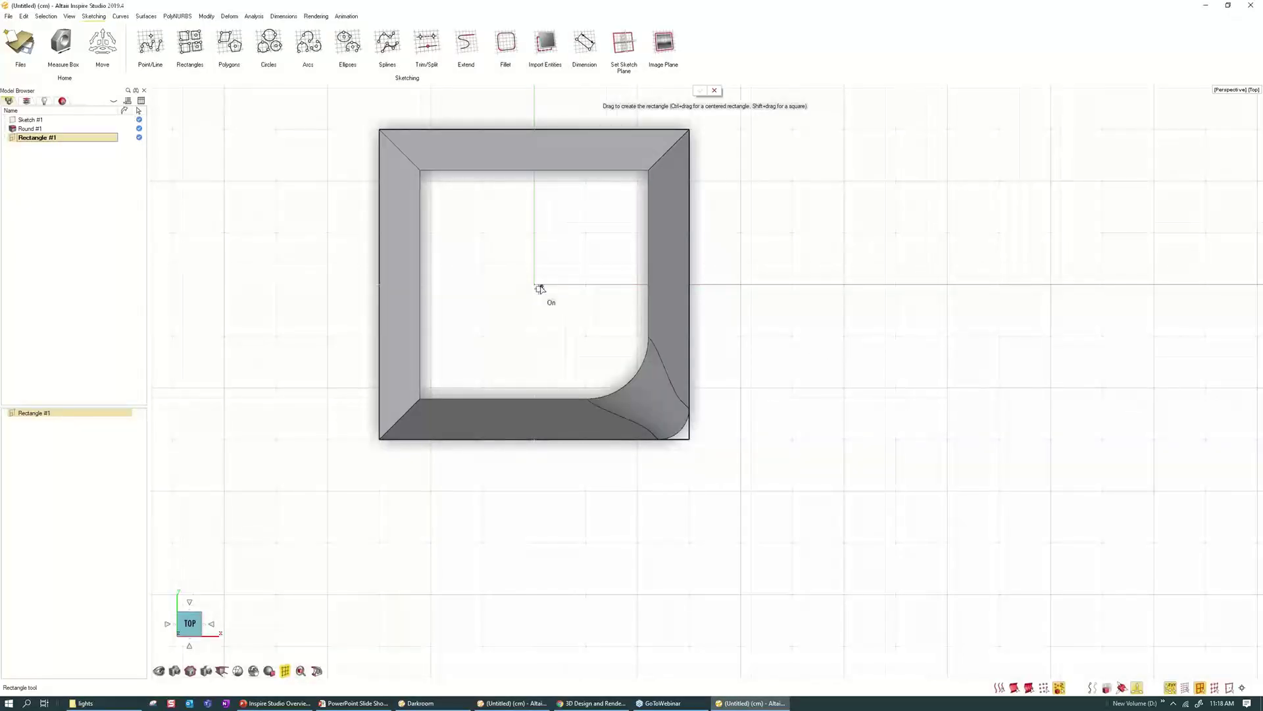
{"action": "mouse_move", "coordinate": [536, 284]}
{"action": "left_mouse_down"}
{"action": "mouse_move", "coordinate": [649, 388]}
{"action": "mouse_move", "coordinate": [820, 485]}
{"action": "left_mouse_up"}
{"action": "scroll", "coordinate": [535, 287], "scroll_direction": "up", "scroll_amount": 3}
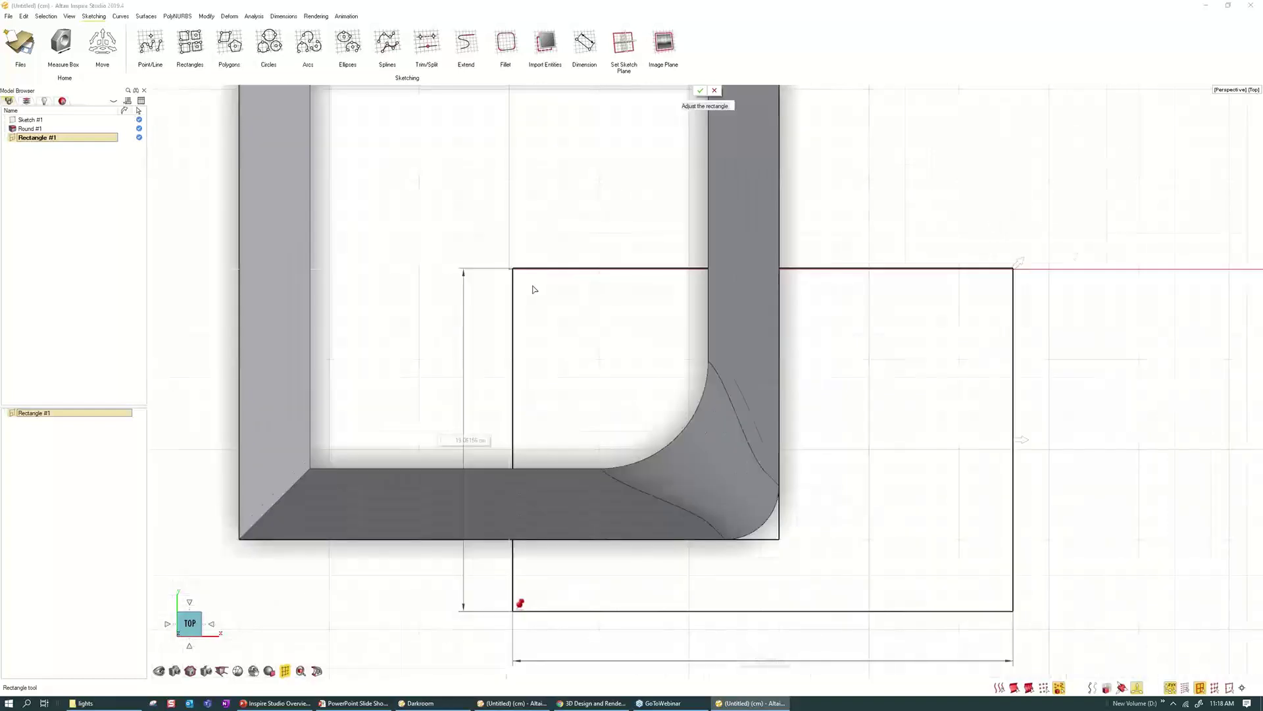
{"action": "scroll", "coordinate": [534, 289], "scroll_direction": "up", "scroll_amount": 3}
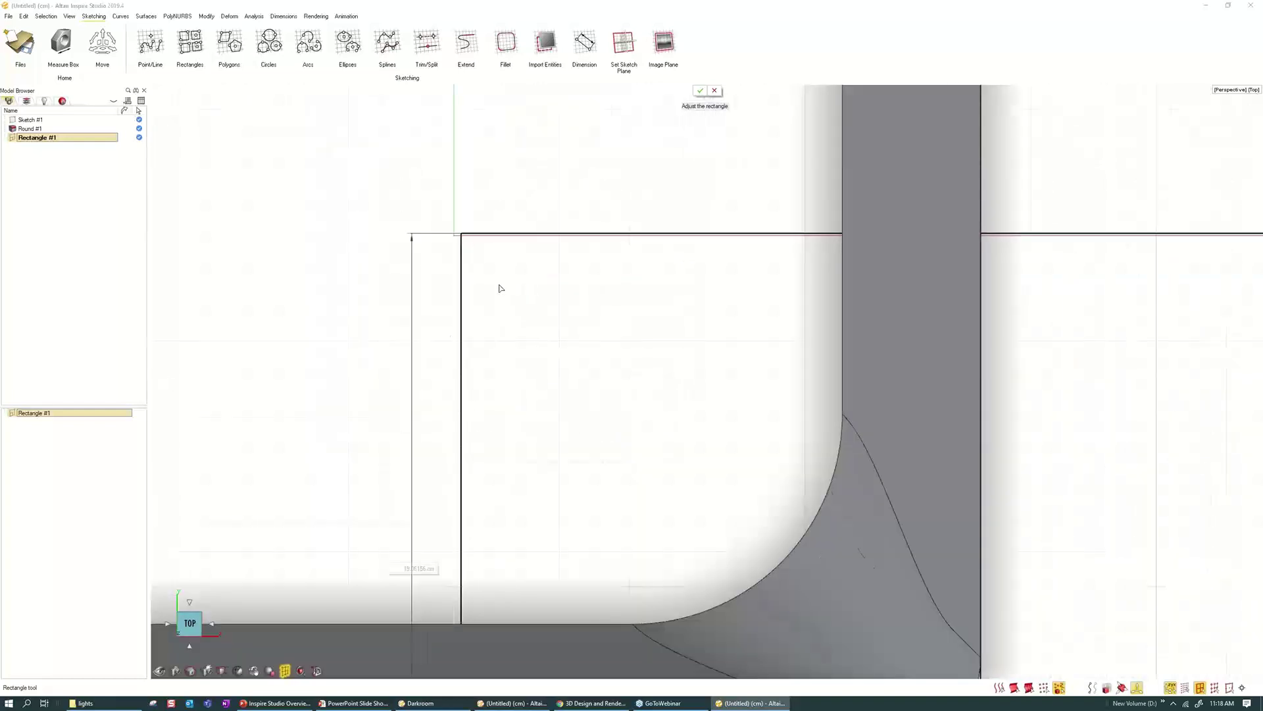
{"action": "scroll", "coordinate": [502, 285], "scroll_direction": "down", "scroll_amount": 5}
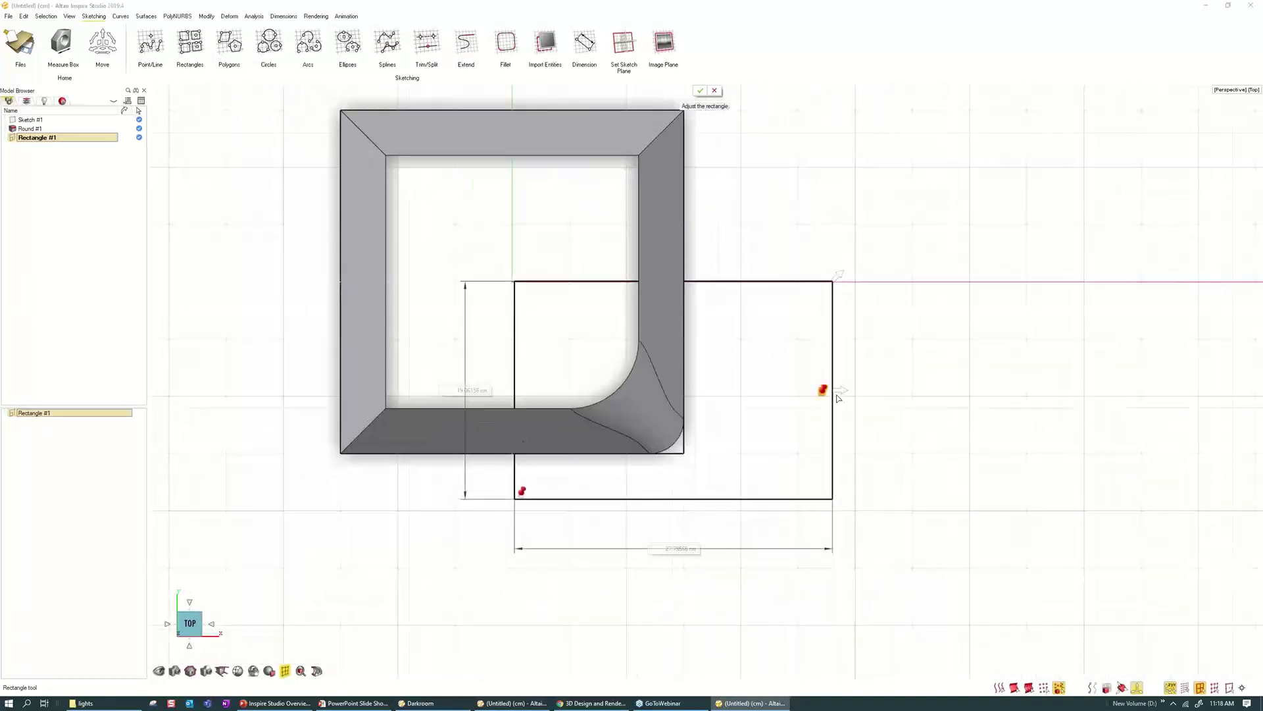
{"action": "key", "text": "Escape"}
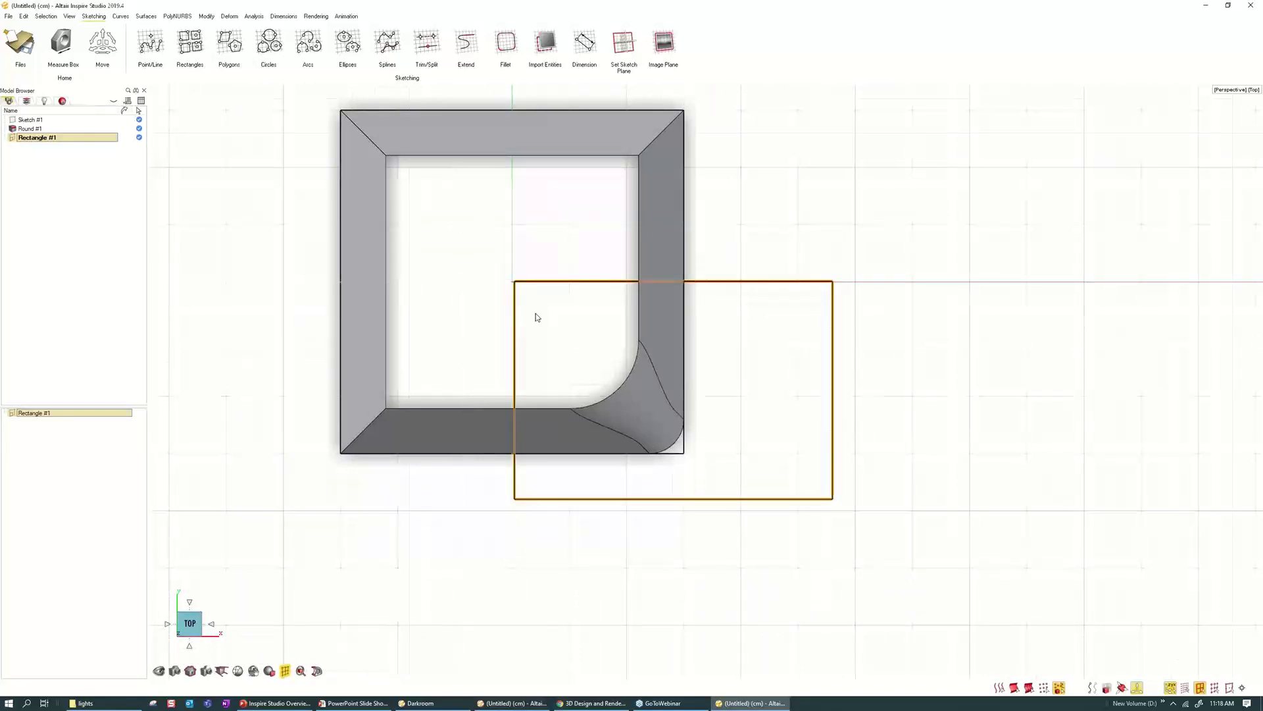
- Reopen the rectangle for adjustment and trim the walls with it, keeping only the rounded corner section inside the rectangle
{"action": "scroll", "coordinate": [493, 290], "scroll_direction": "up", "scroll_amount": 3}
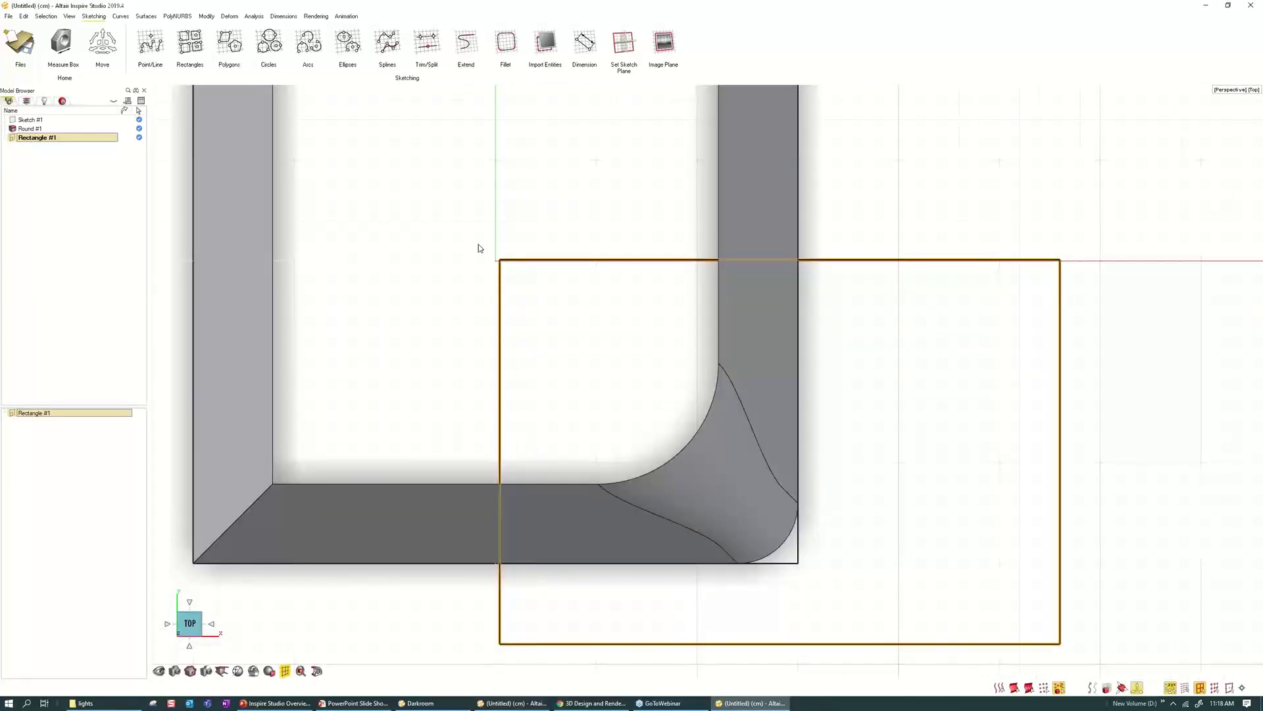
{"action": "scroll", "coordinate": [479, 244], "scroll_direction": "up", "scroll_amount": 4}
{"action": "double_click", "coordinate": [474, 306]}
{"action": "scroll", "coordinate": [484, 309], "scroll_direction": "down", "scroll_amount": 5}
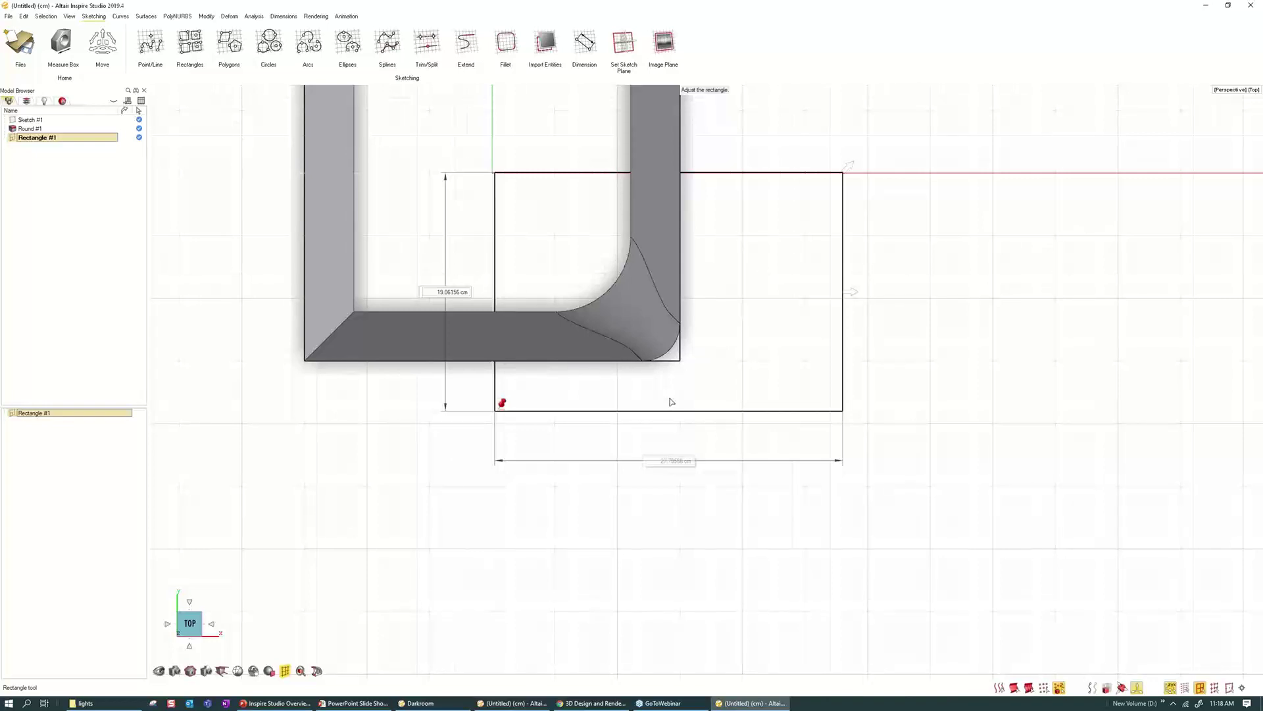
{"action": "left_click", "coordinate": [670, 401]}
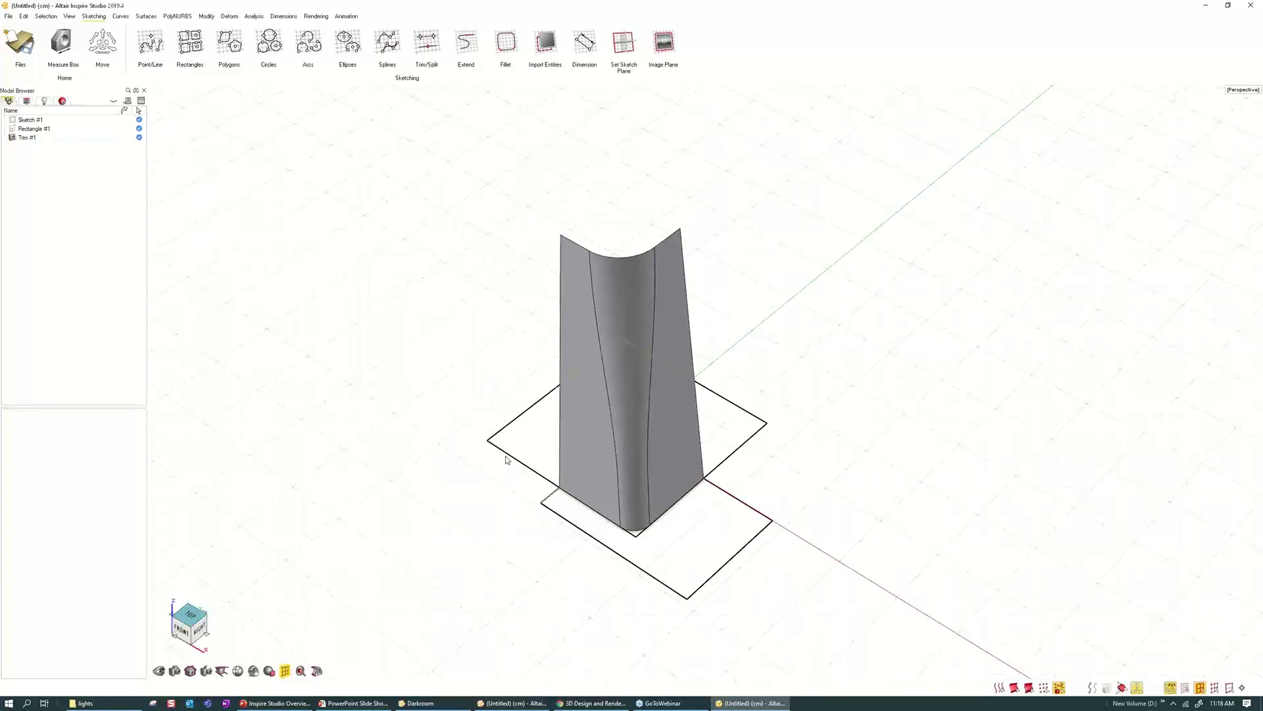
- Show the model's layers and add a new layer
{"action": "left_click", "coordinate": [27, 101]}
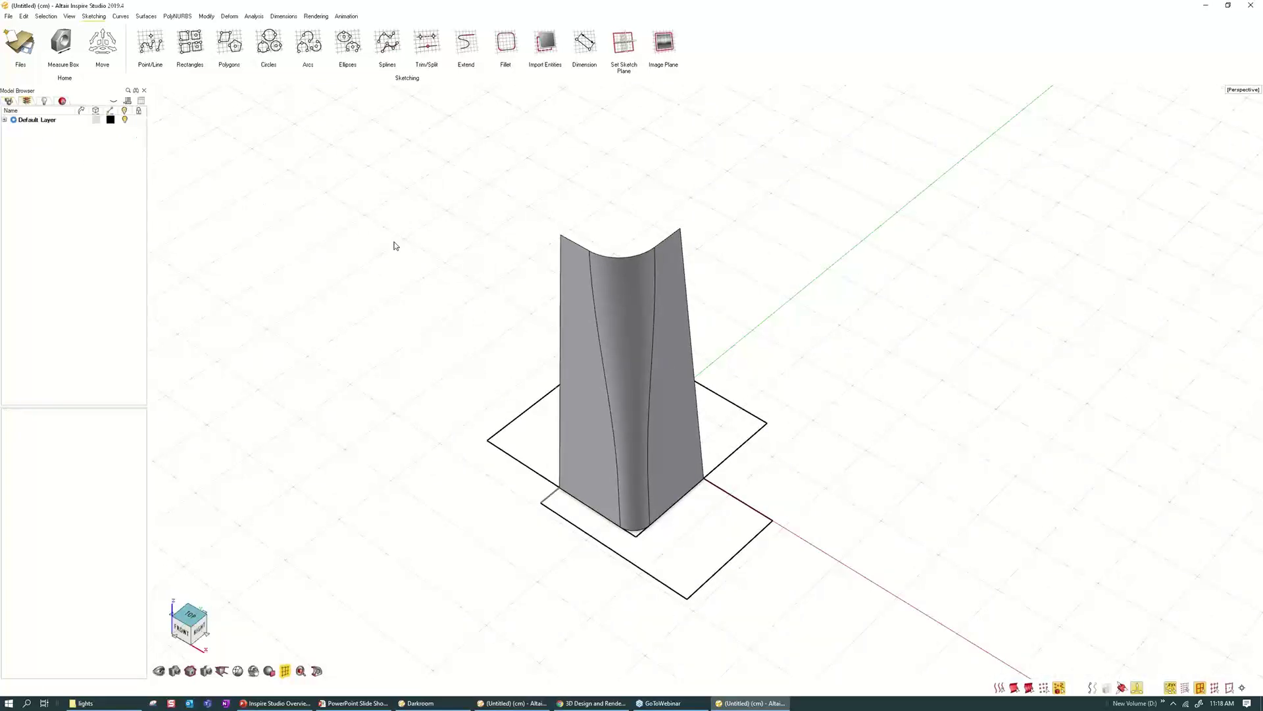
{"action": "right_click", "coordinate": [47, 129]}
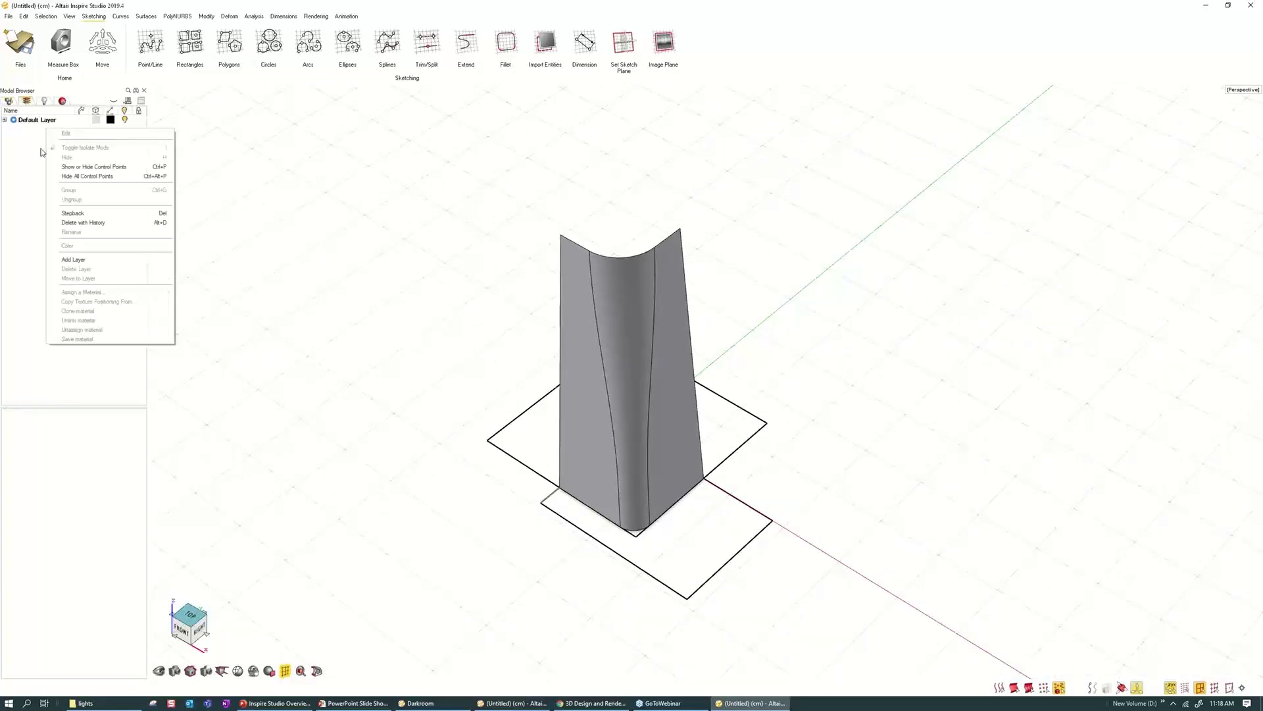
{"action": "left_click", "coordinate": [94, 259]}
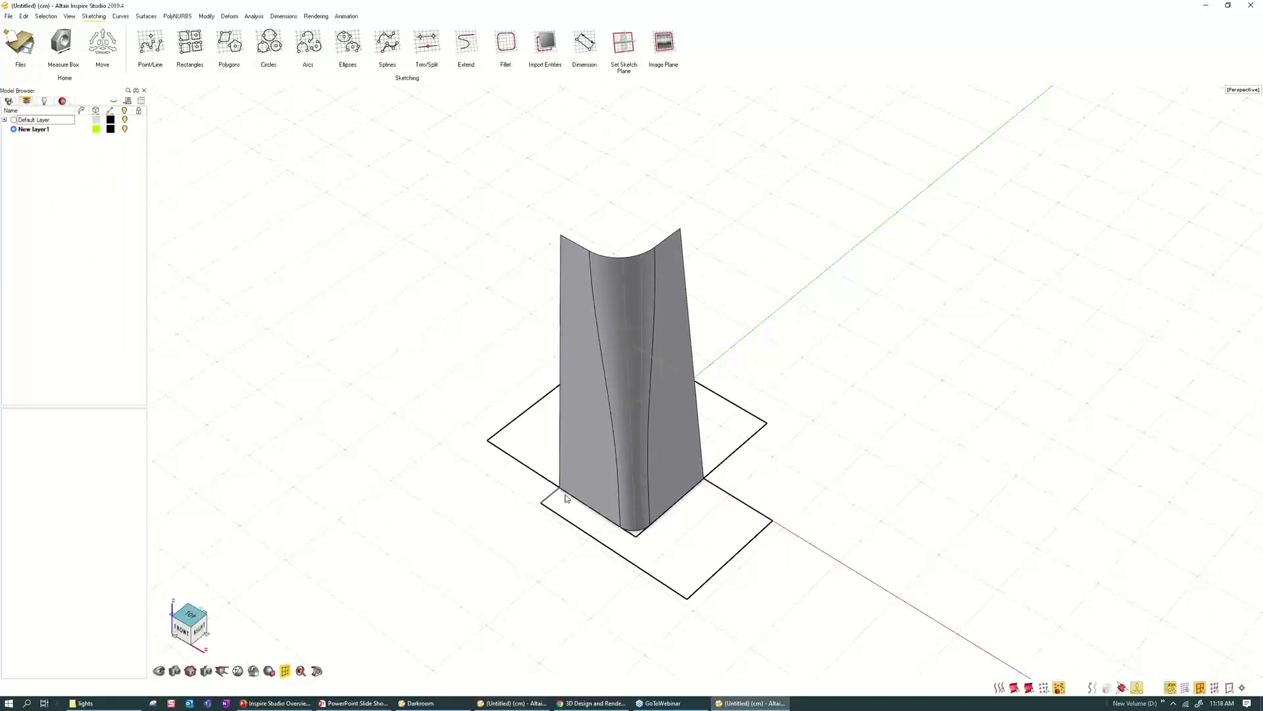
- Move the square and rectangle curves to the new layer and make Default Layer the active layer again
{"action": "right_click", "coordinate": [745, 439]}
{"action": "mouse_move", "coordinate": [846, 607]}
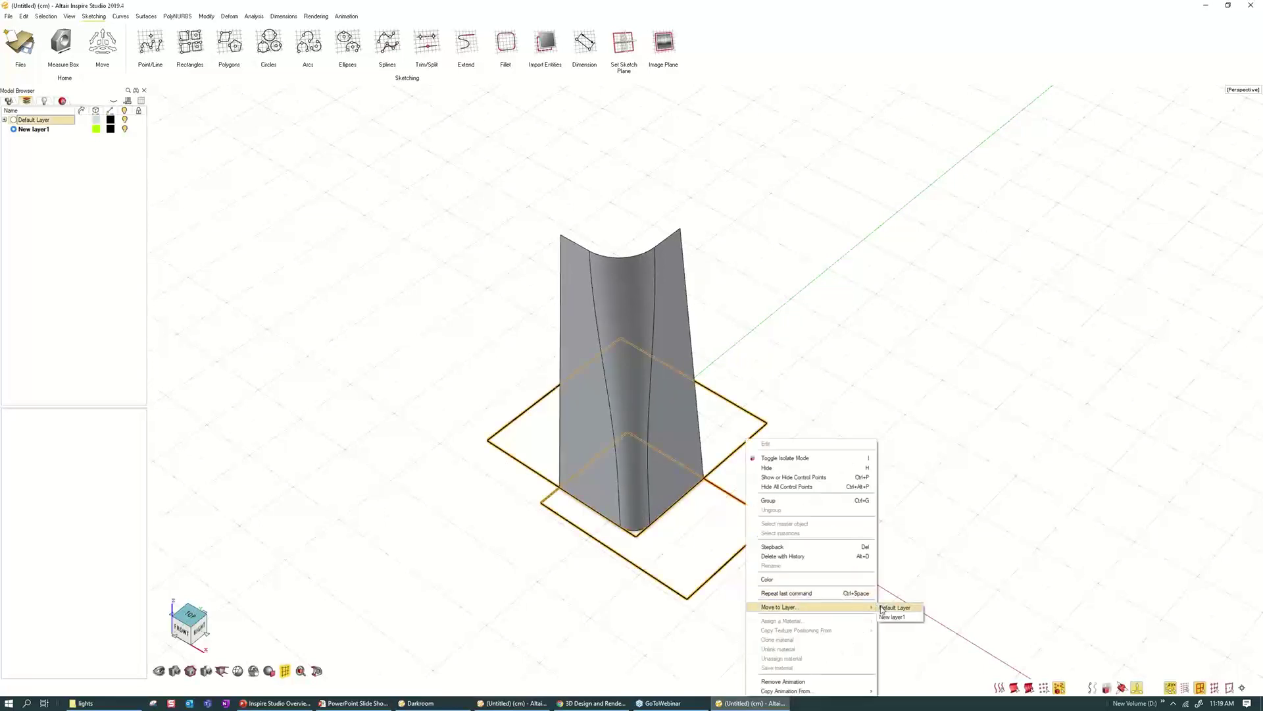
{"action": "left_click", "coordinate": [893, 617]}
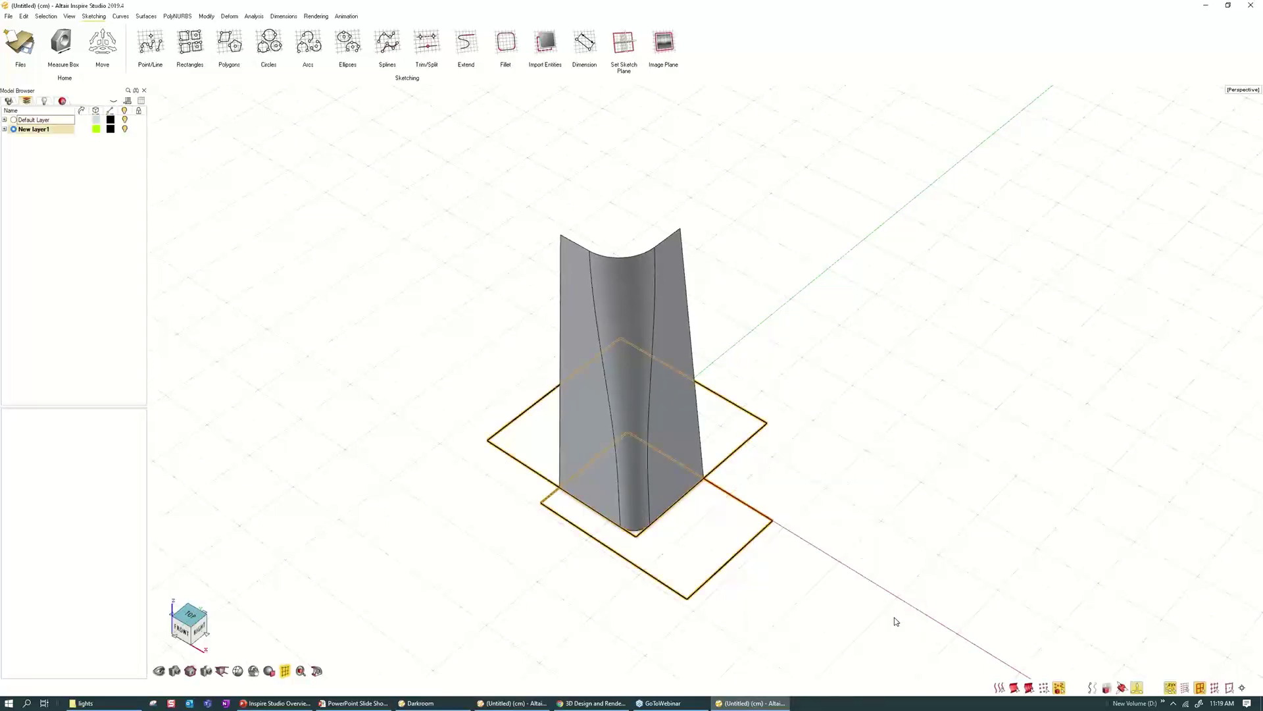
{"action": "left_click", "coordinate": [13, 120]}
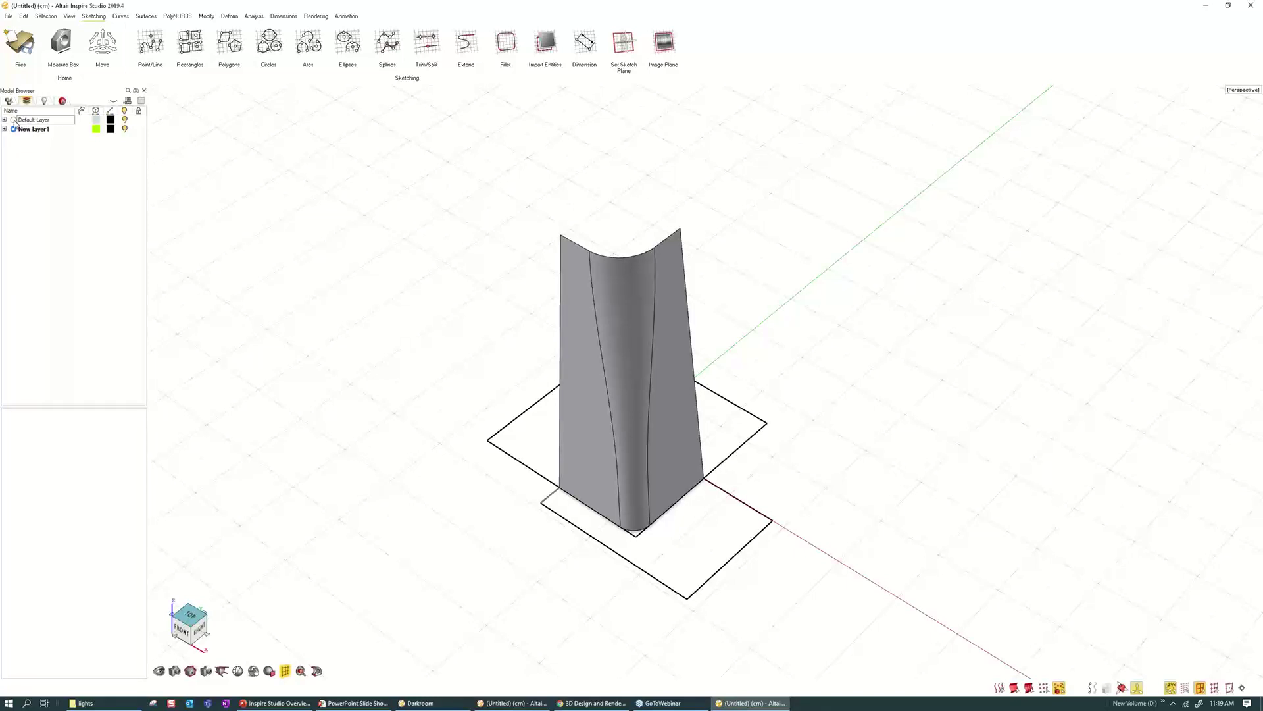
- Rename the new layer as cURVES and hide it
{"action": "left_click", "coordinate": [41, 129]}
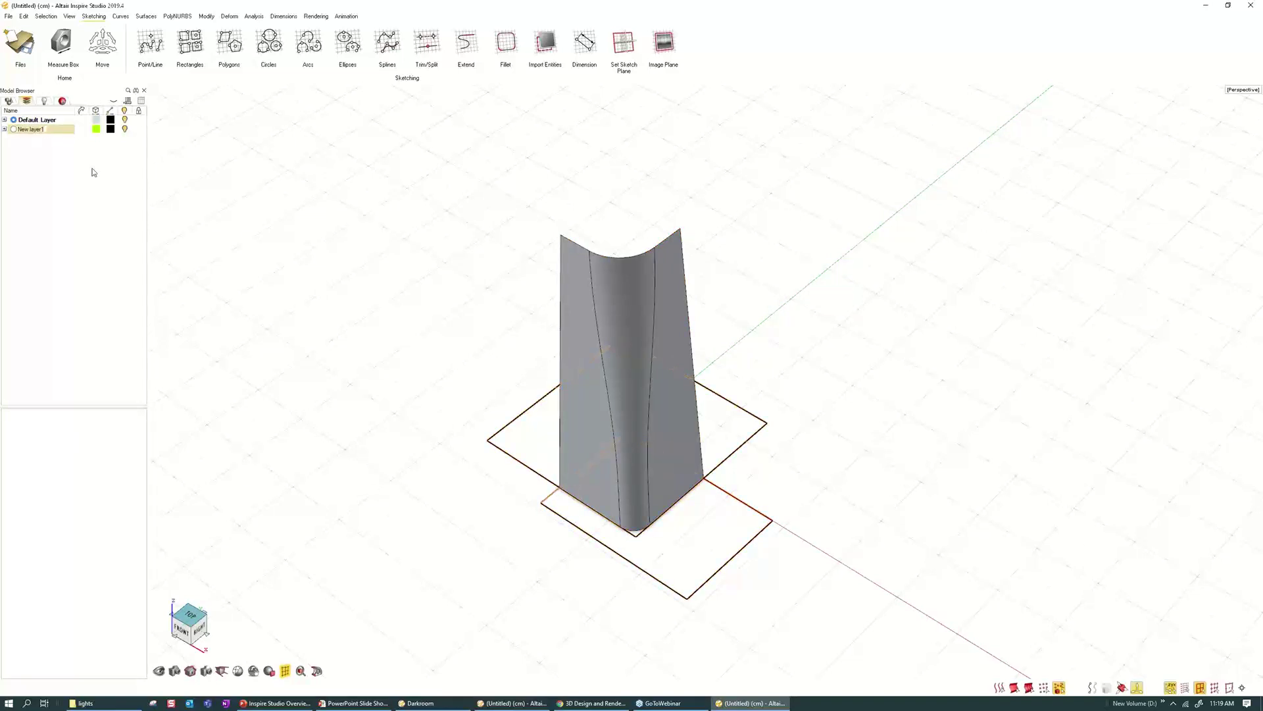
{"action": "key", "text": "F2"}
{"action": "type", "text": "cURVES"}
{"action": "key", "text": "Return"}
{"action": "left_click", "coordinate": [125, 129]}
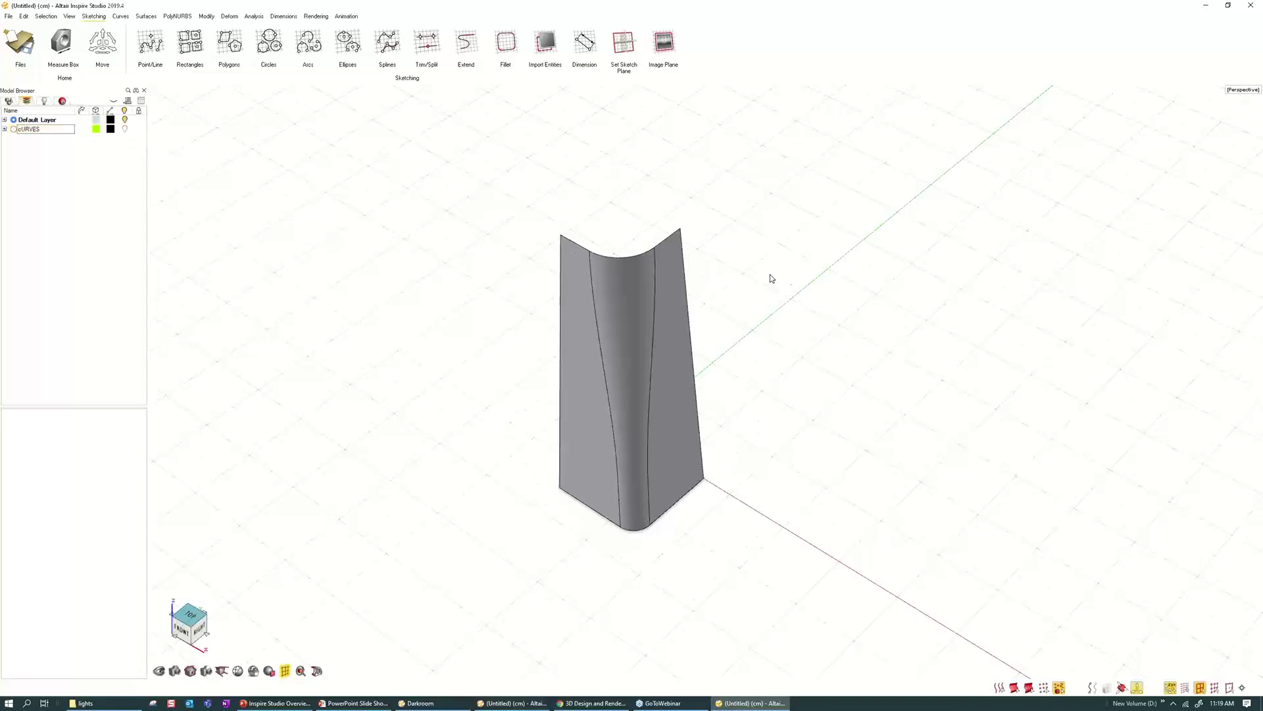
- Highlight the contents of Default Layer and examine the trimmed corner's upper edges up close from the front
{"action": "left_click", "coordinate": [44, 122]}
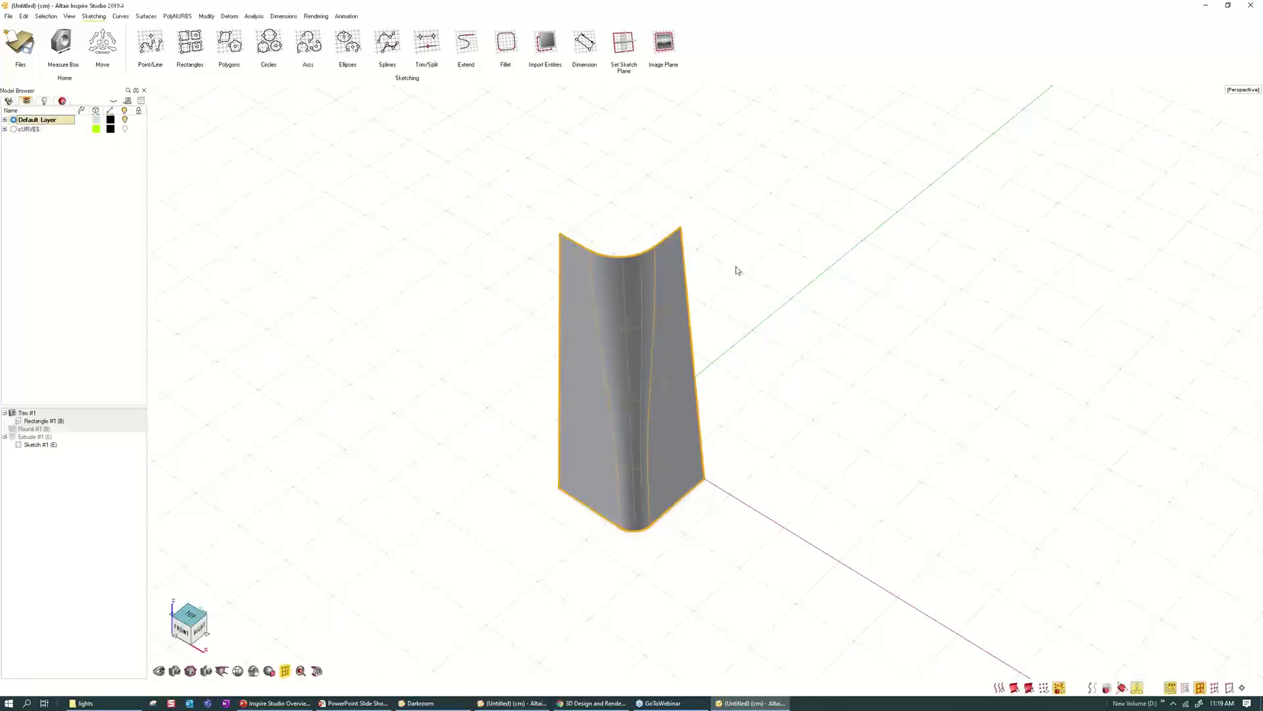
{"action": "middle_click_drag", "start_coordinate": [738, 270], "coordinate": [792, 264]}
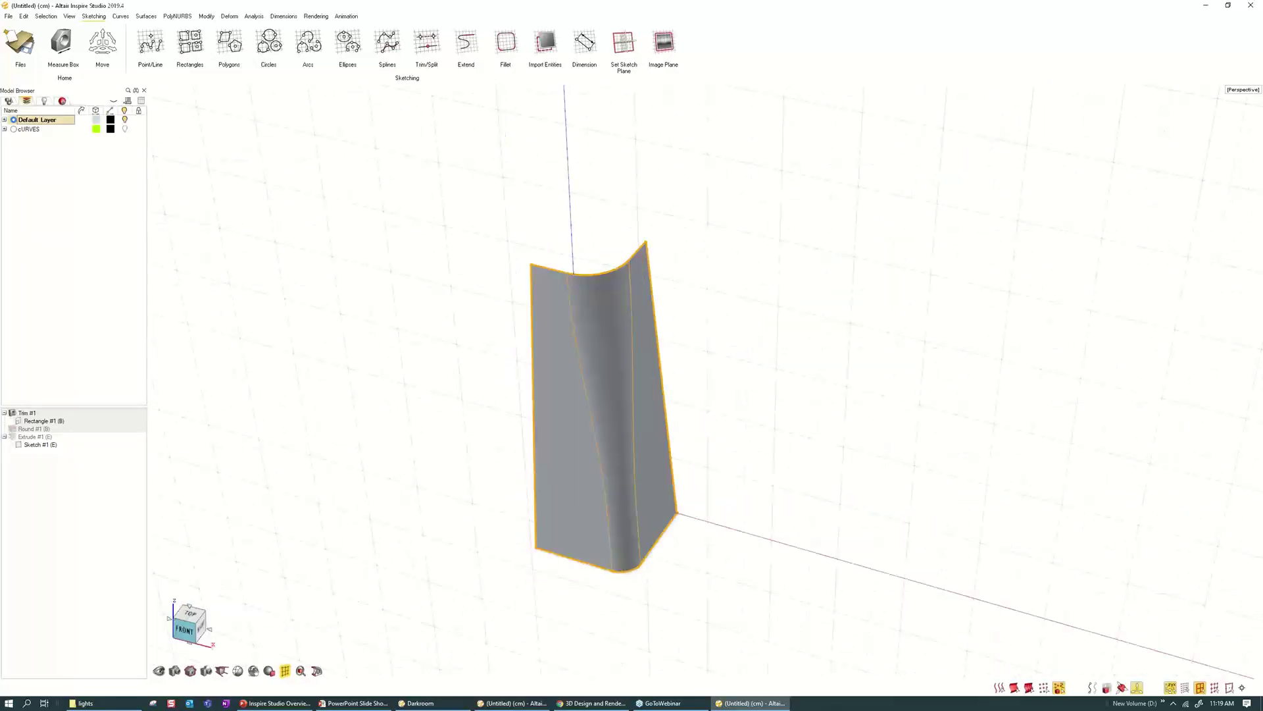
{"action": "right_click_drag", "start_coordinate": [612, 381], "coordinate": [614, 311]}
{"action": "scroll", "coordinate": [614, 311], "scroll_direction": "up", "scroll_amount": 4}
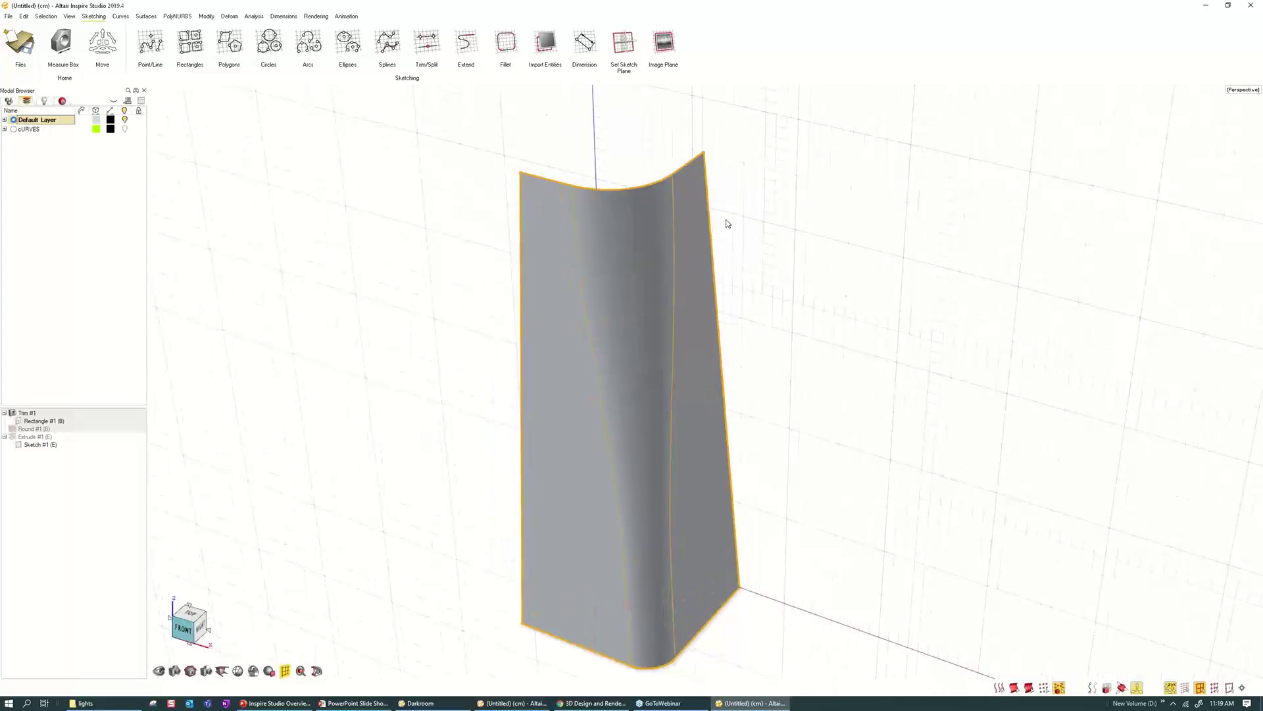
{"action": "left_click", "coordinate": [553, 163]}
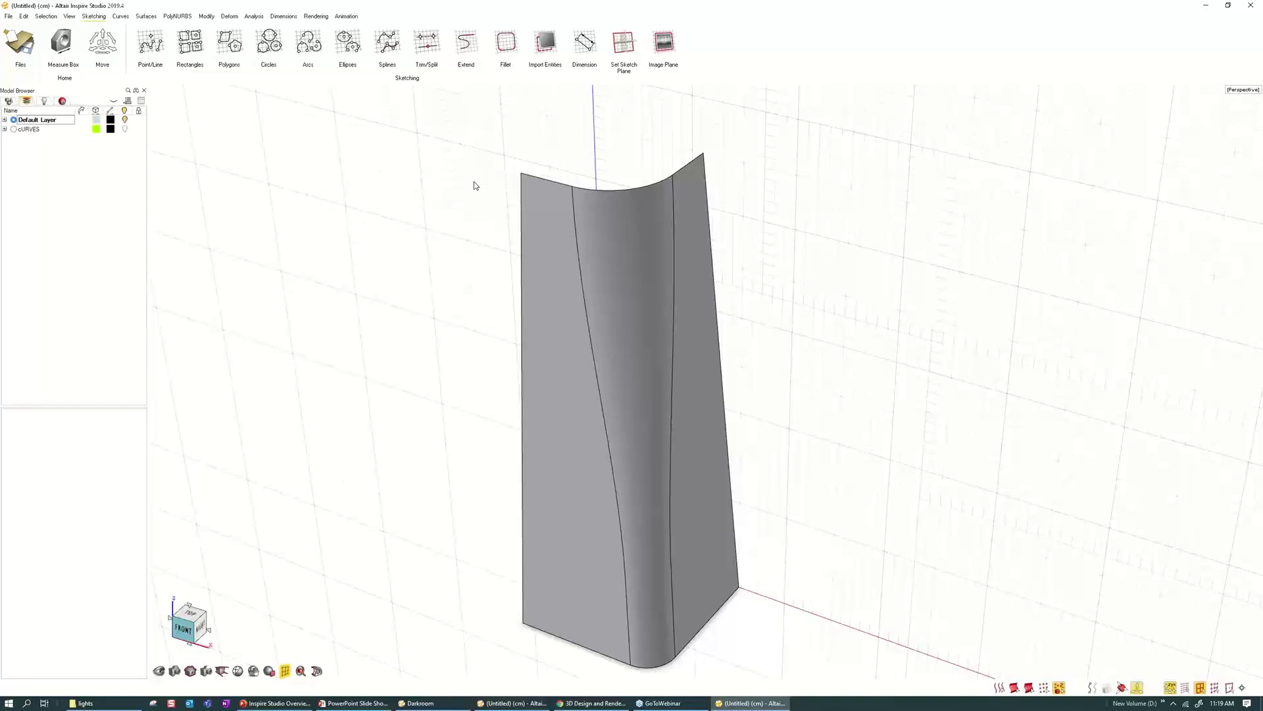
{"action": "scroll", "coordinate": [477, 181], "scroll_direction": "up", "scroll_amount": 3}
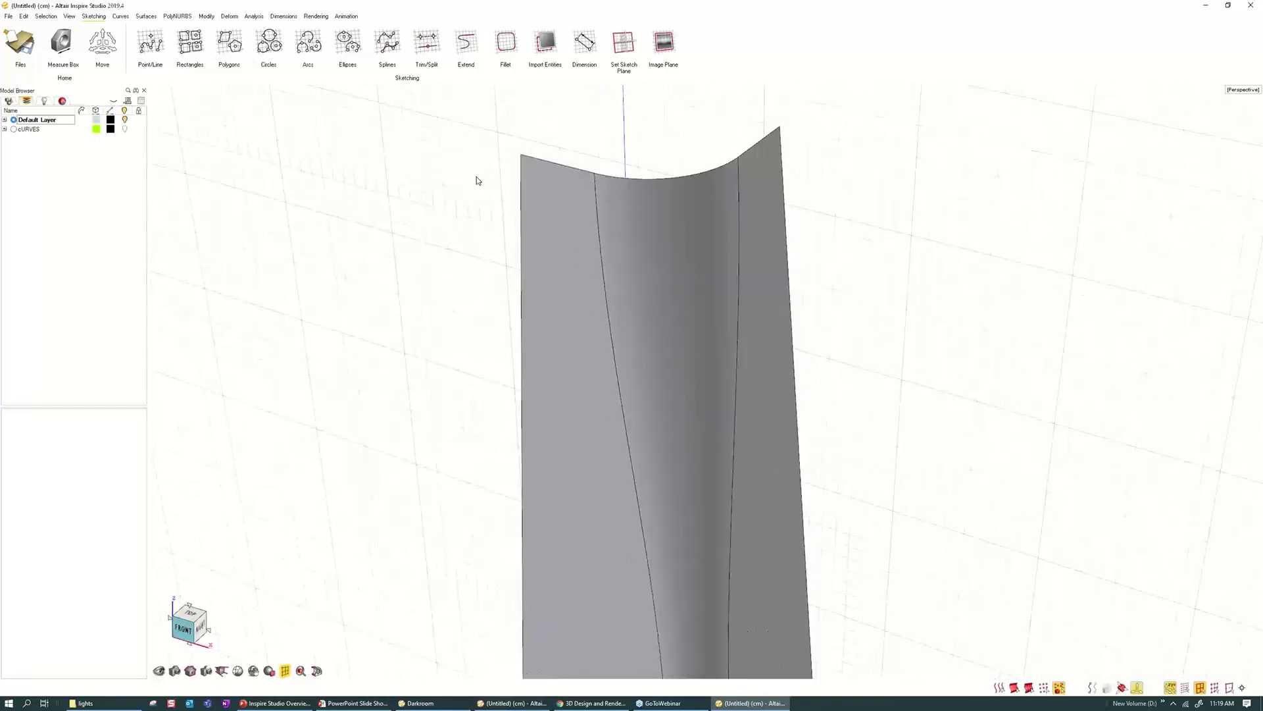
{"action": "scroll", "coordinate": [477, 179], "scroll_direction": "up", "scroll_amount": 1}
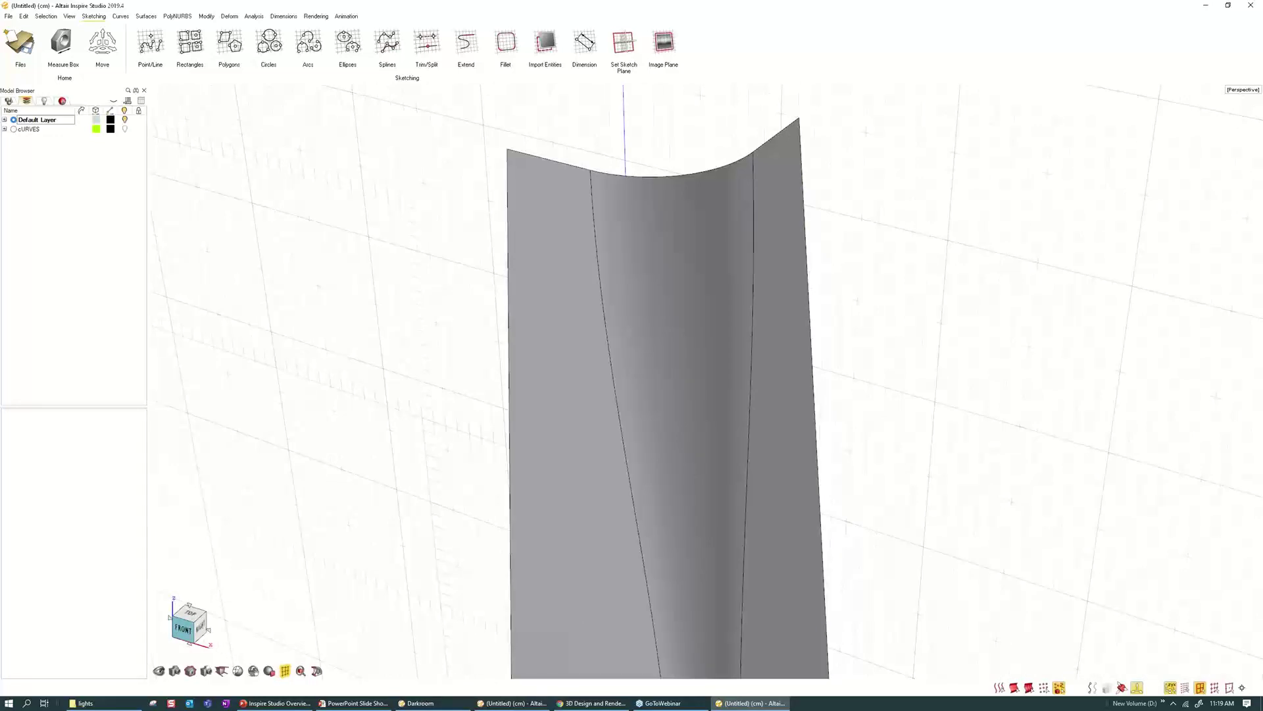
{"action": "middle_click_drag", "start_coordinate": [609, 150], "coordinate": [604, 173]}
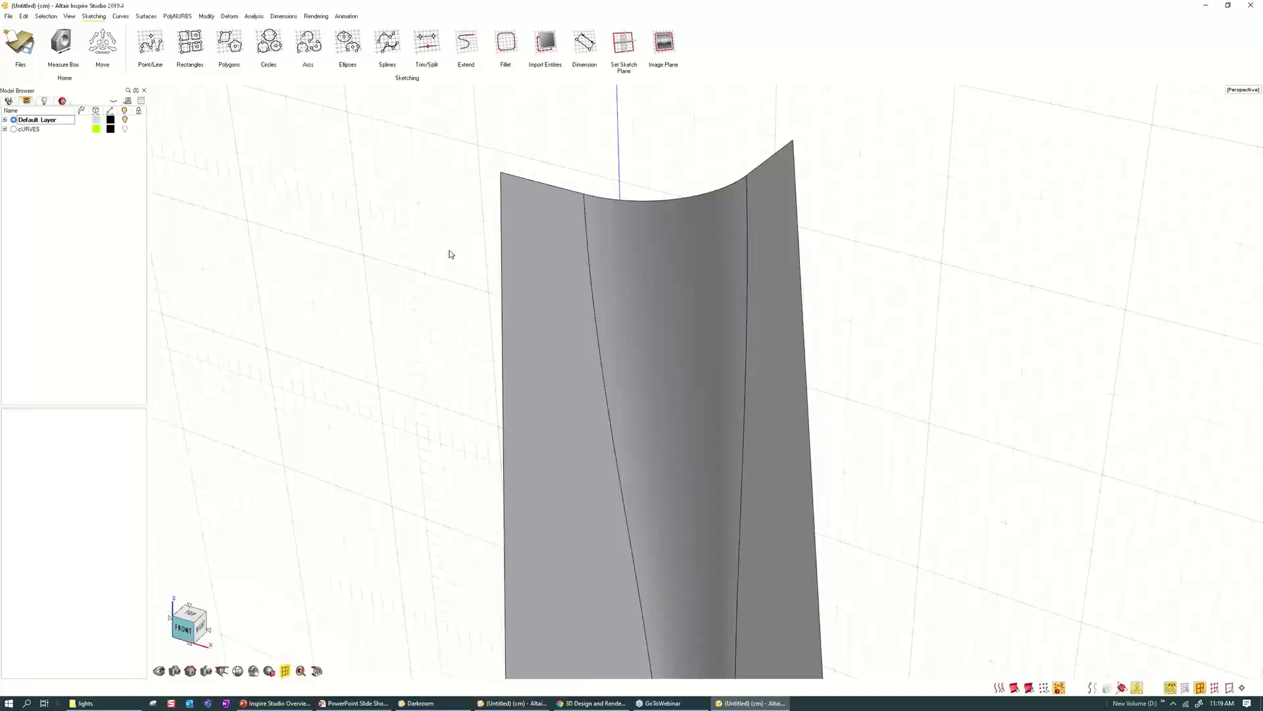
- Start a curve offset, replace the full top-edge selection with the left wall's top edge, and offset it 1 cm downward in a custom direction
{"action": "key", "text": "space"}
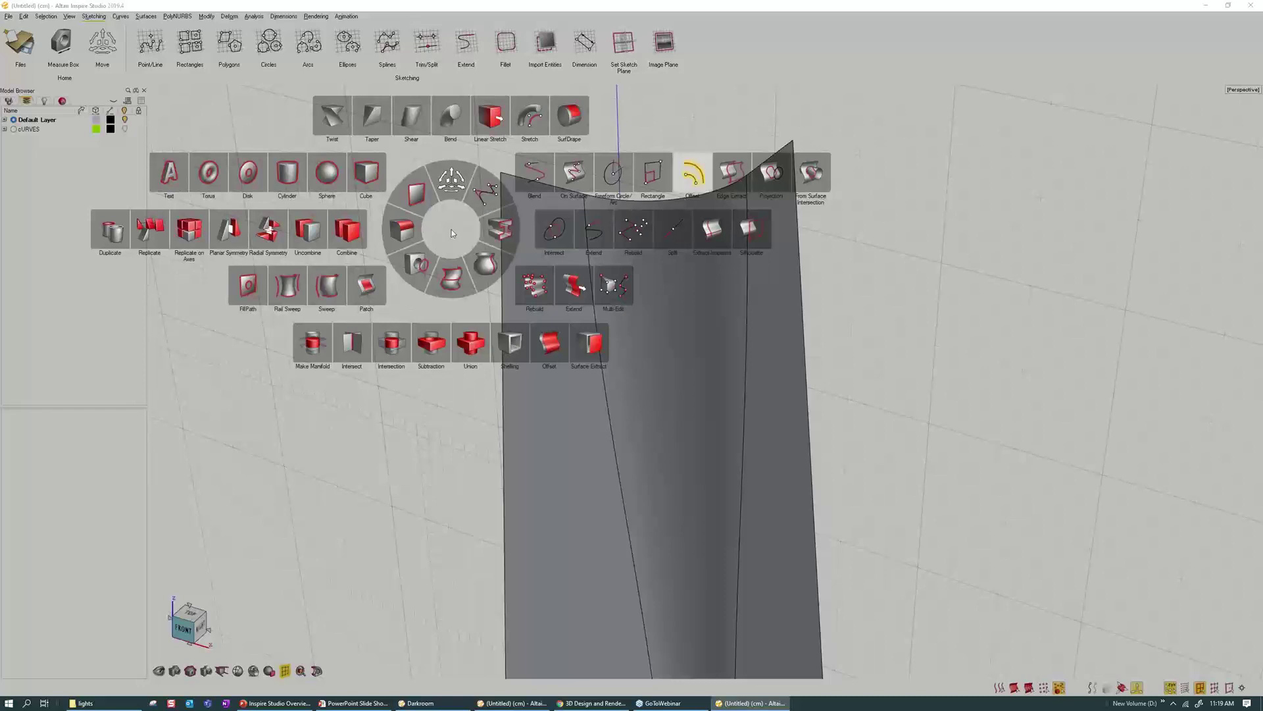
{"action": "left_click", "coordinate": [452, 233]}
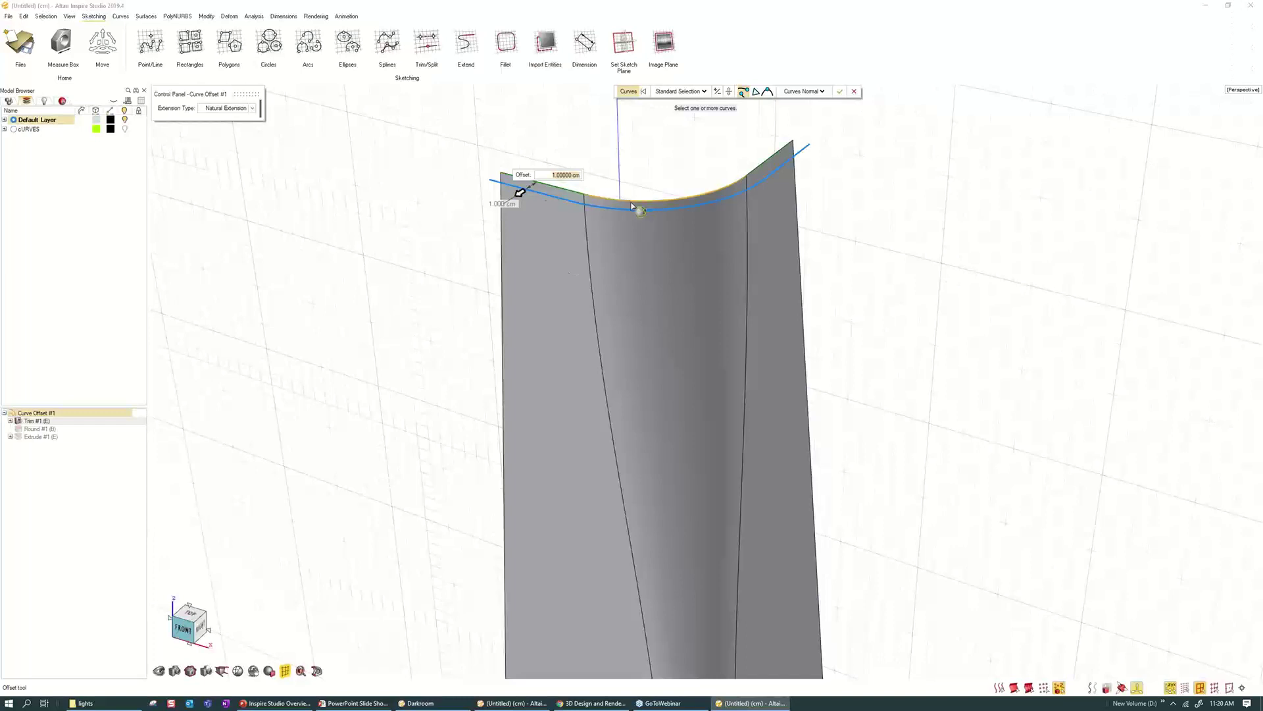
{"action": "left_click", "coordinate": [793, 165]}
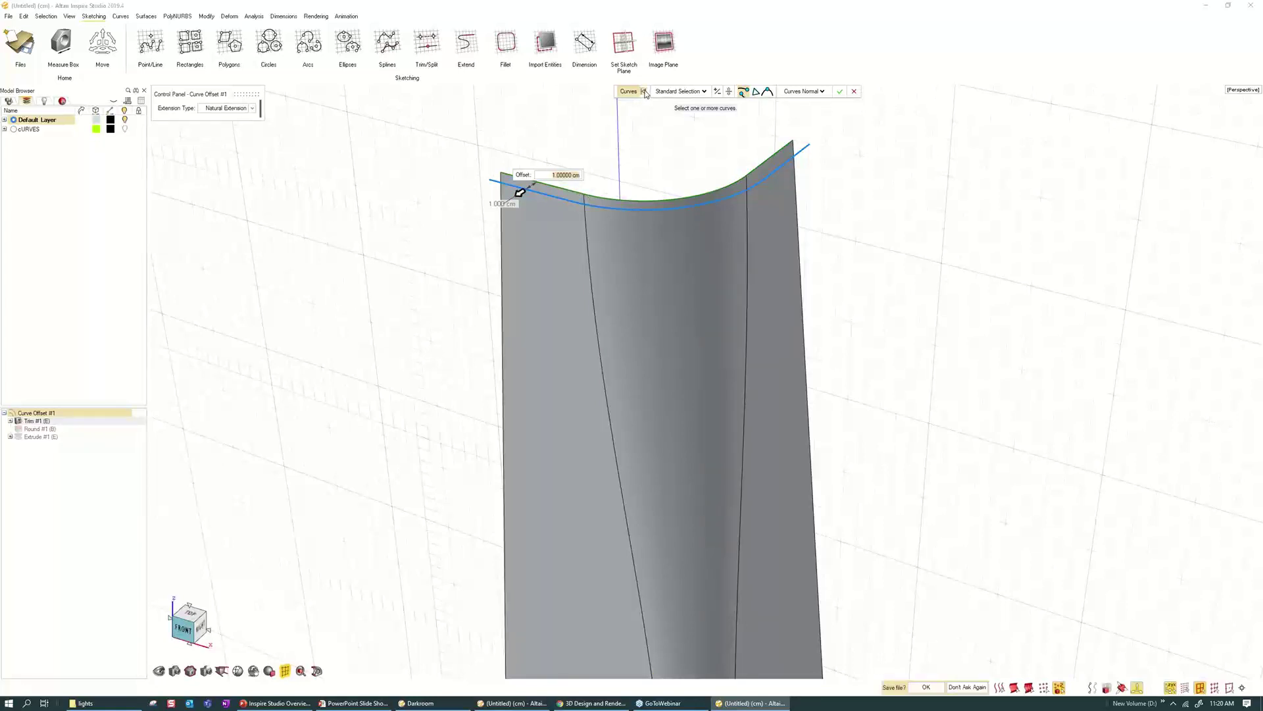
{"action": "left_click", "coordinate": [644, 93]}
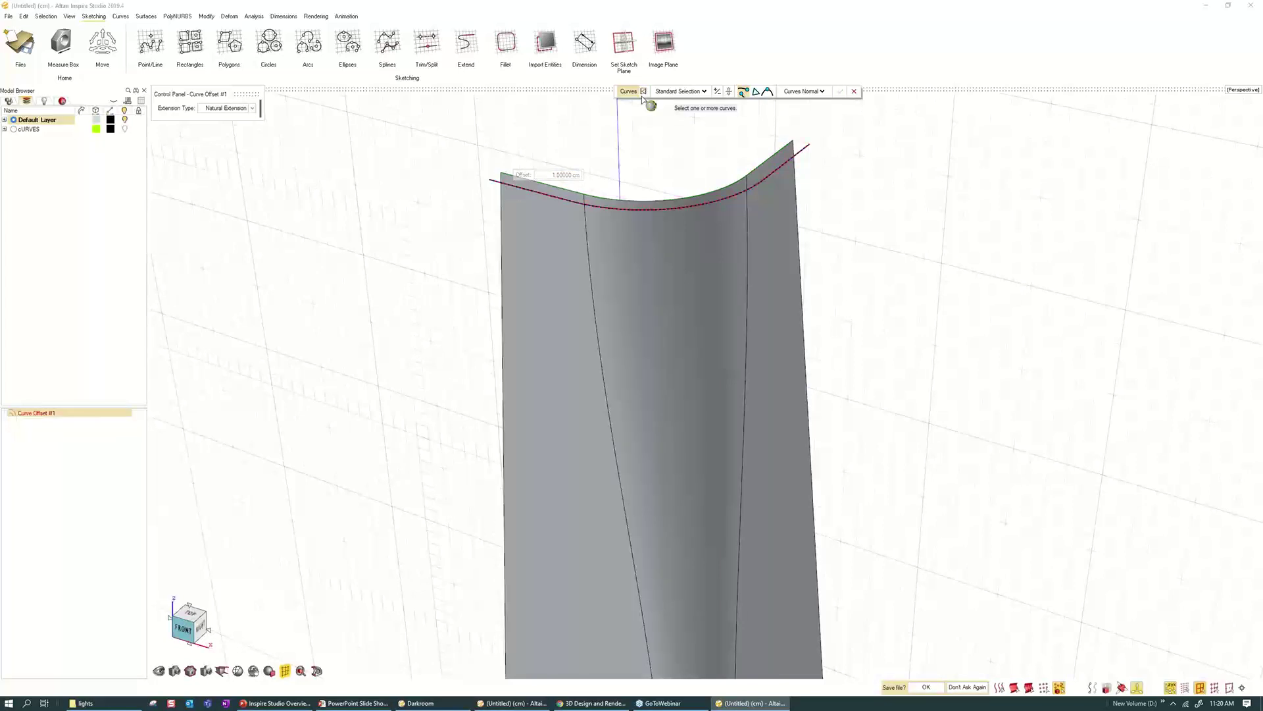
{"action": "left_click", "coordinate": [566, 193]}
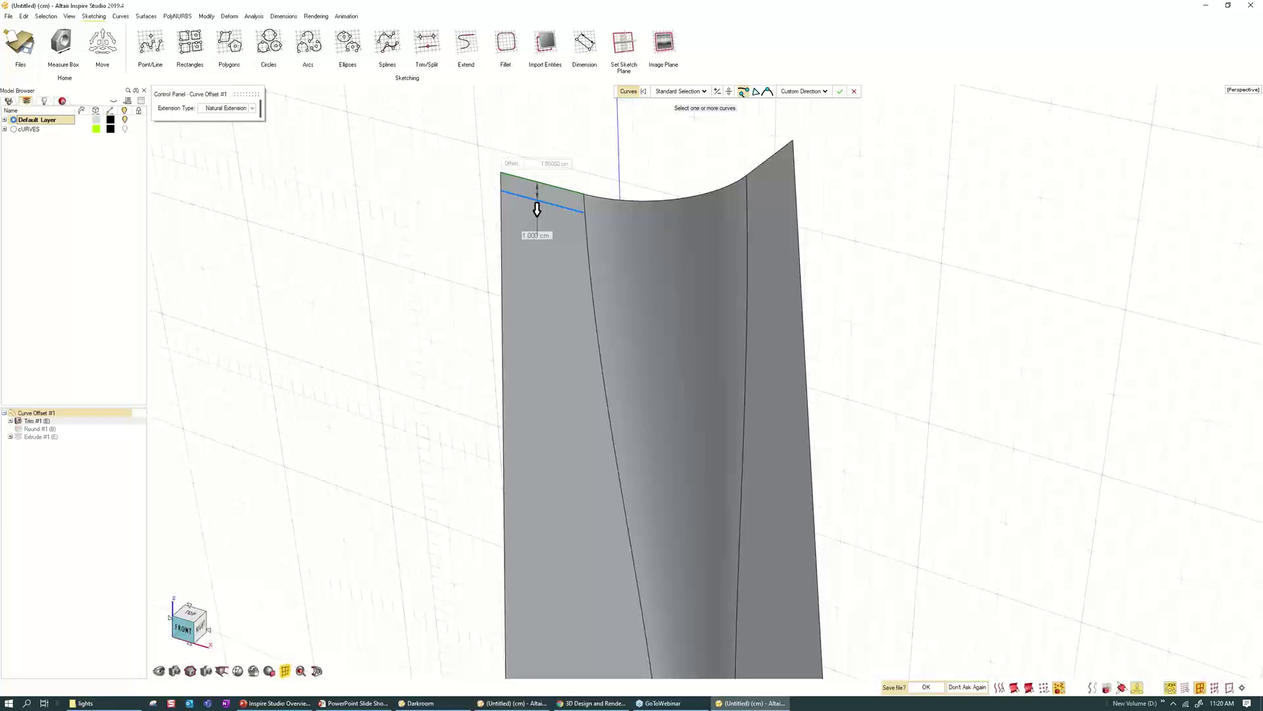
- Extend the right wall's offset curve by 1 cm with a linear shape past the round's boundary and inspect its end
{"action": "middle_click_drag", "start_coordinate": [526, 161], "coordinate": [484, 155]}
{"action": "scroll", "coordinate": [483, 155], "scroll_direction": "up", "scroll_amount": 5}
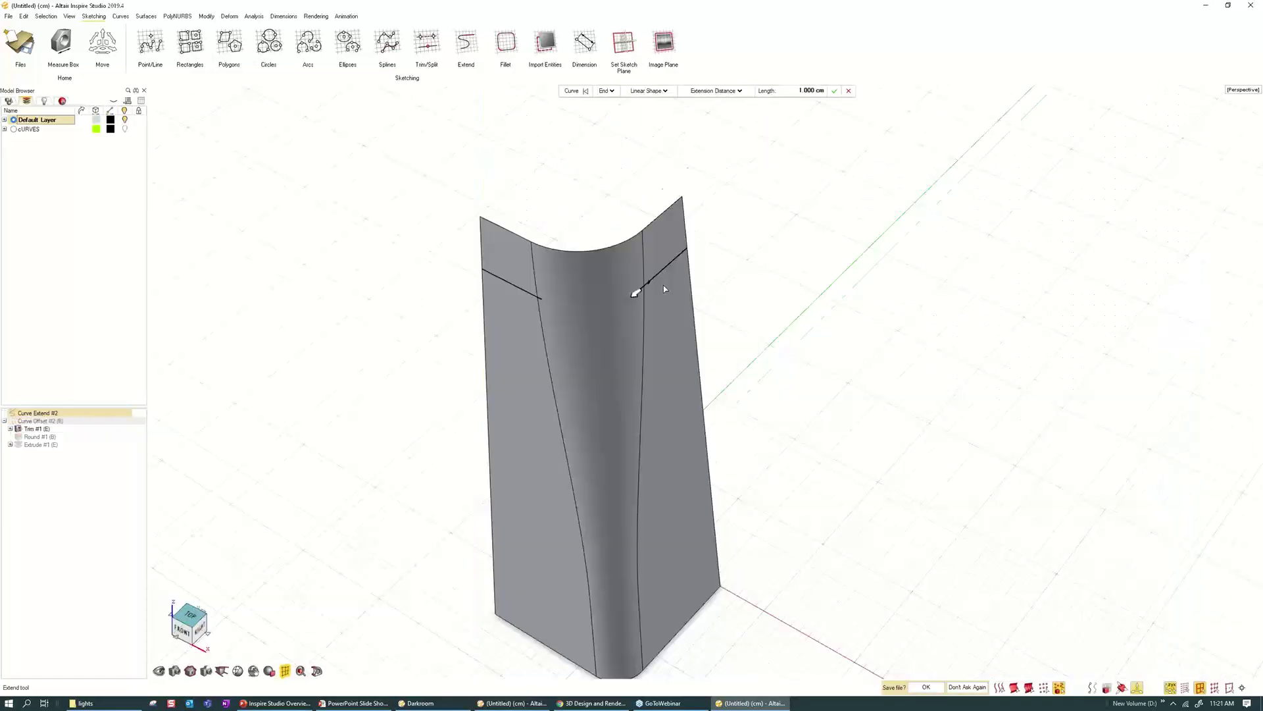
{"action": "scroll", "coordinate": [663, 285], "scroll_direction": "up", "scroll_amount": 4}
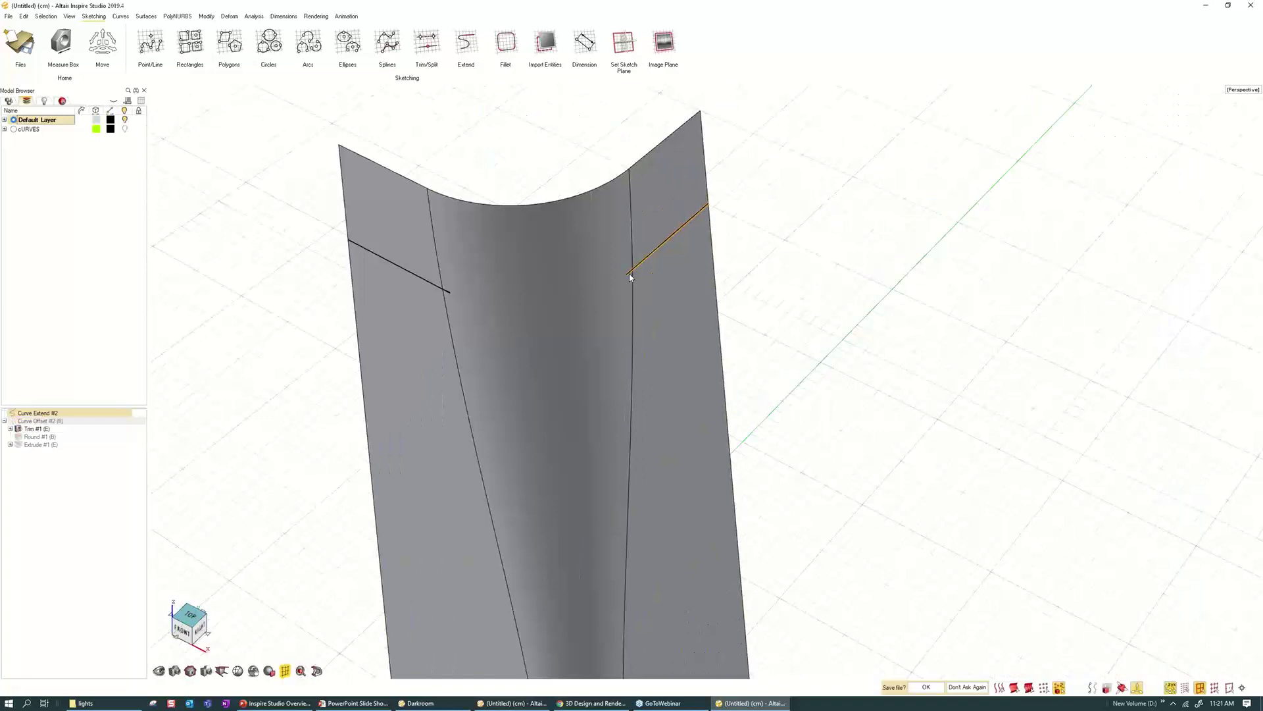
{"action": "scroll", "coordinate": [630, 277], "scroll_direction": "up", "scroll_amount": 2}
{"action": "scroll", "coordinate": [630, 276], "scroll_direction": "up", "scroll_amount": 2}
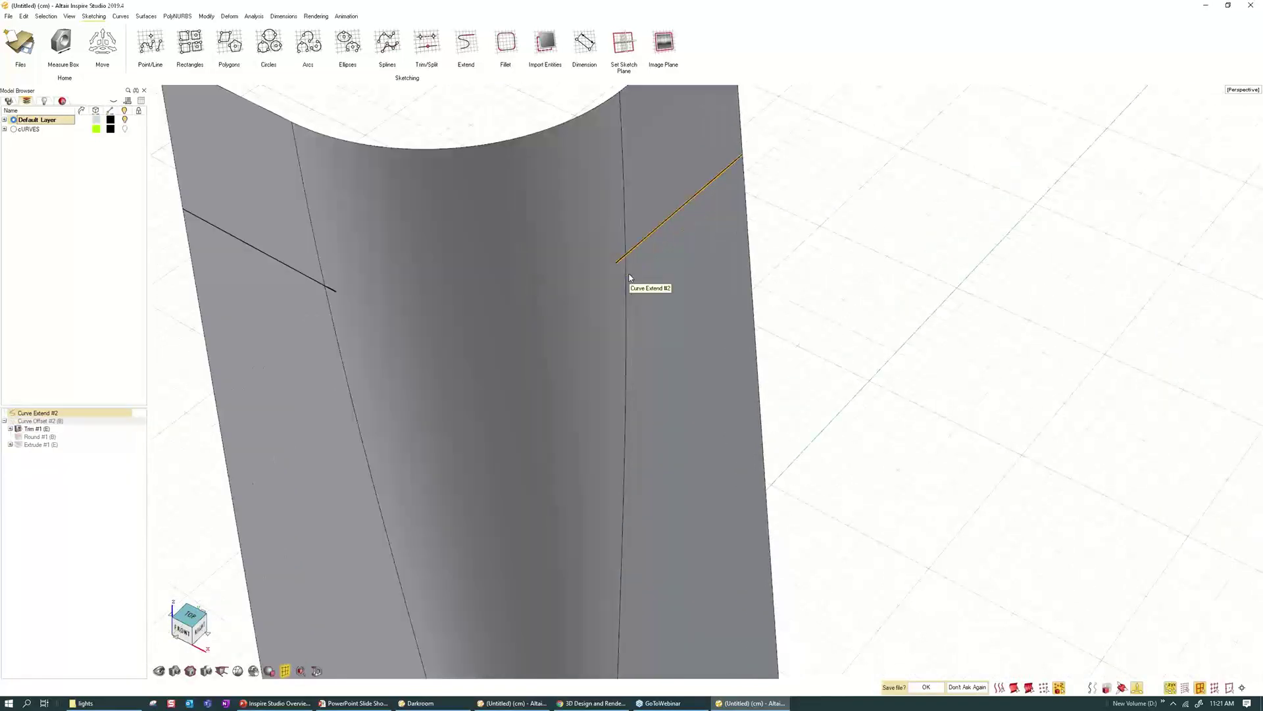
- Extract the two long edges where the rounded corner meets the left and right walls as curves
{"action": "scroll", "coordinate": [630, 276], "scroll_direction": "down", "scroll_amount": 3}
{"action": "middle_click_drag", "start_coordinate": [630, 276], "coordinate": [531, 275]}
{"action": "right_click", "coordinate": [530, 275]}
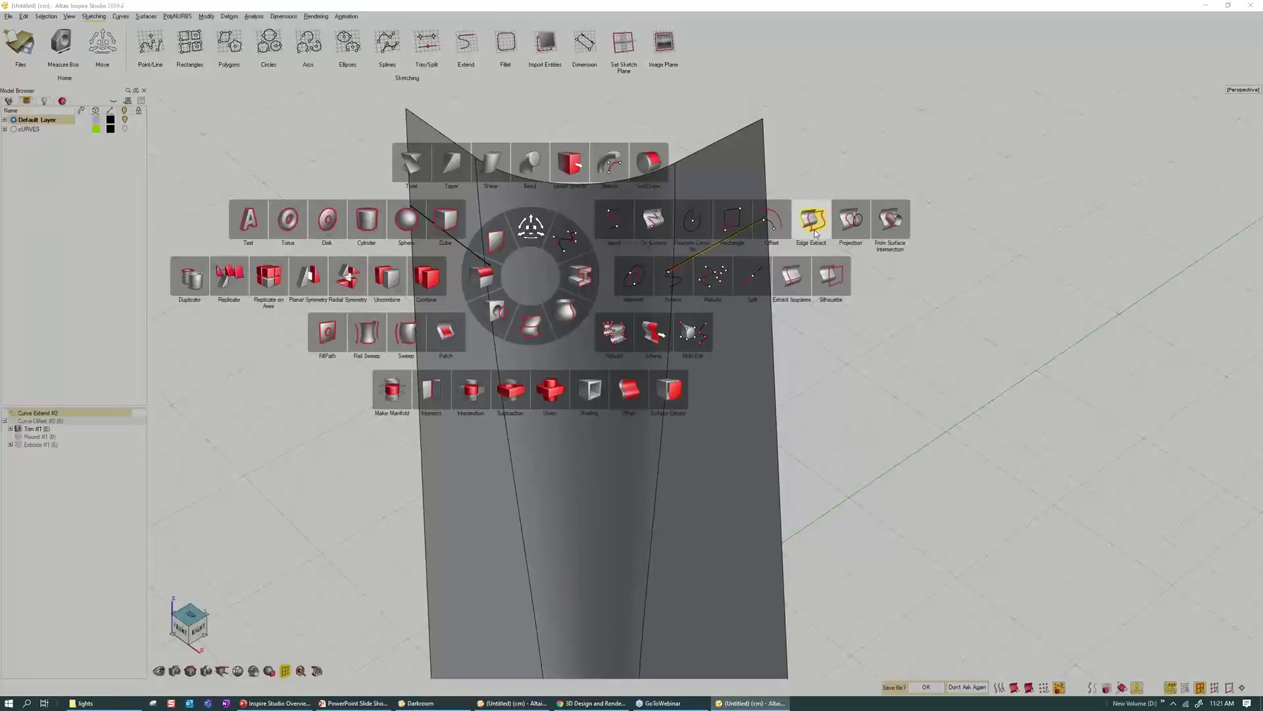
{"action": "left_click", "coordinate": [816, 232]}
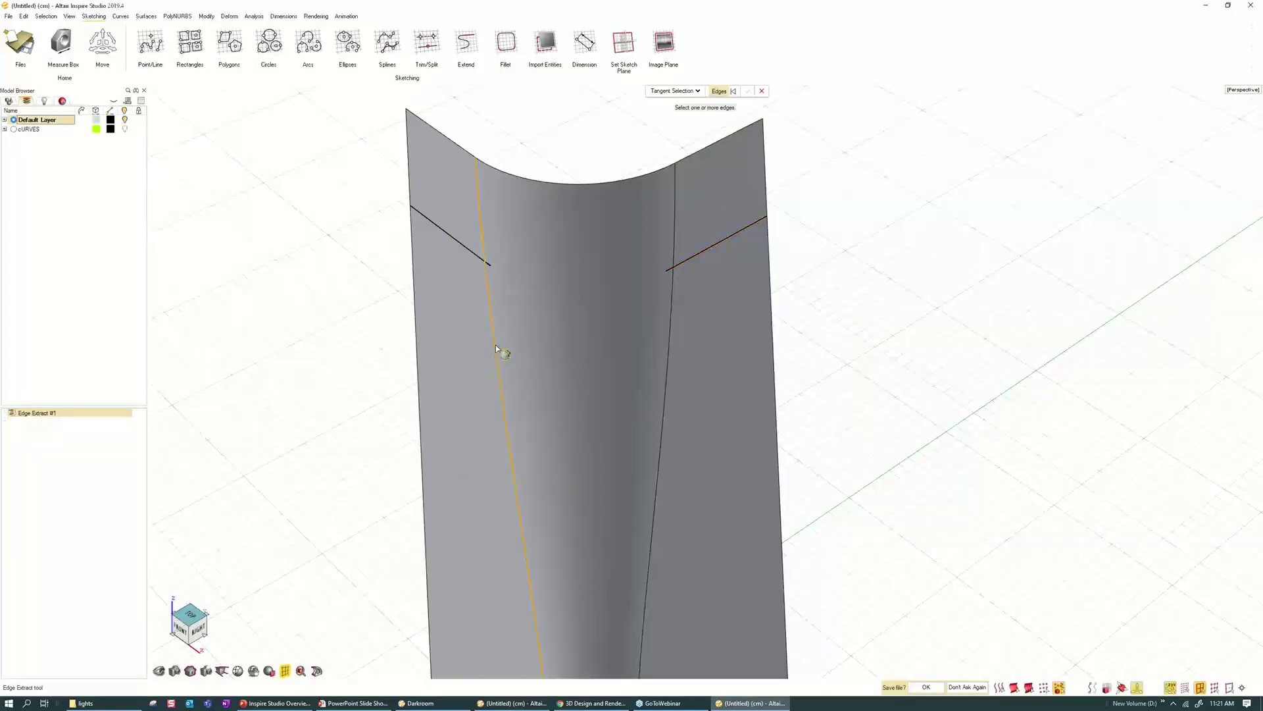
{"action": "middle_click_drag", "start_coordinate": [592, 343], "coordinate": [527, 340]}
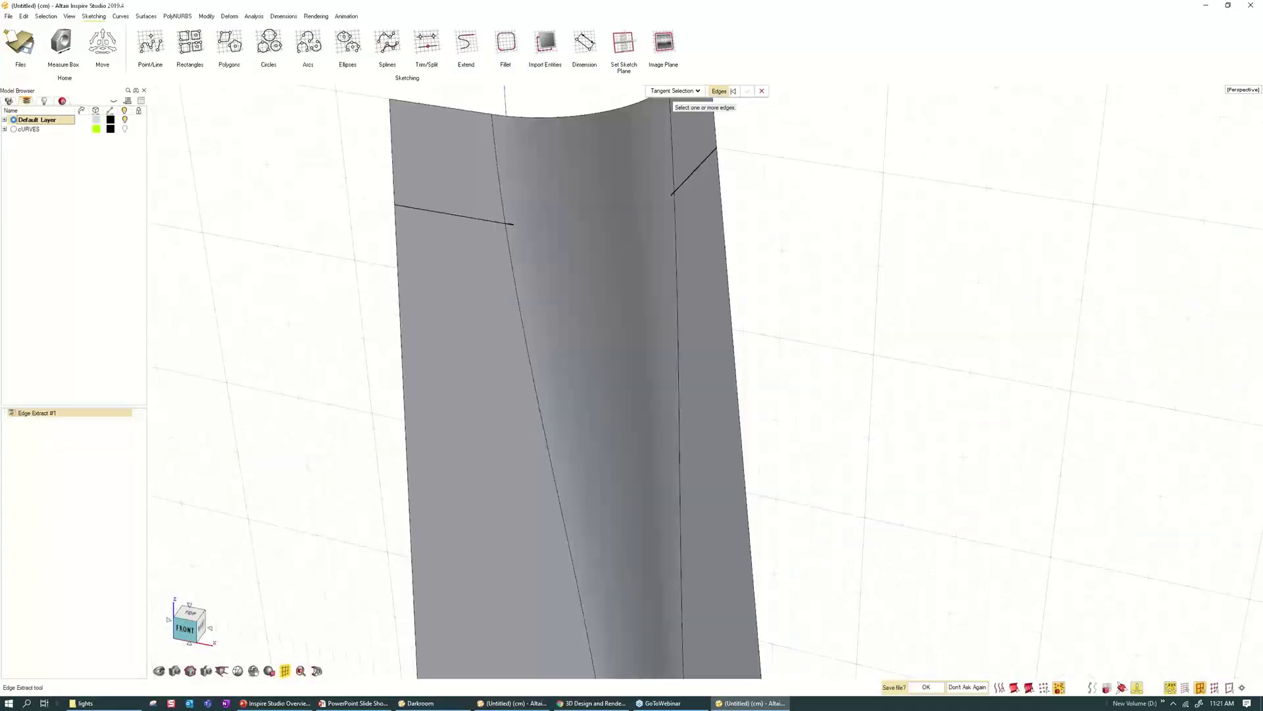
{"action": "left_click", "coordinate": [525, 341]}
{"action": "left_click", "coordinate": [679, 281]}
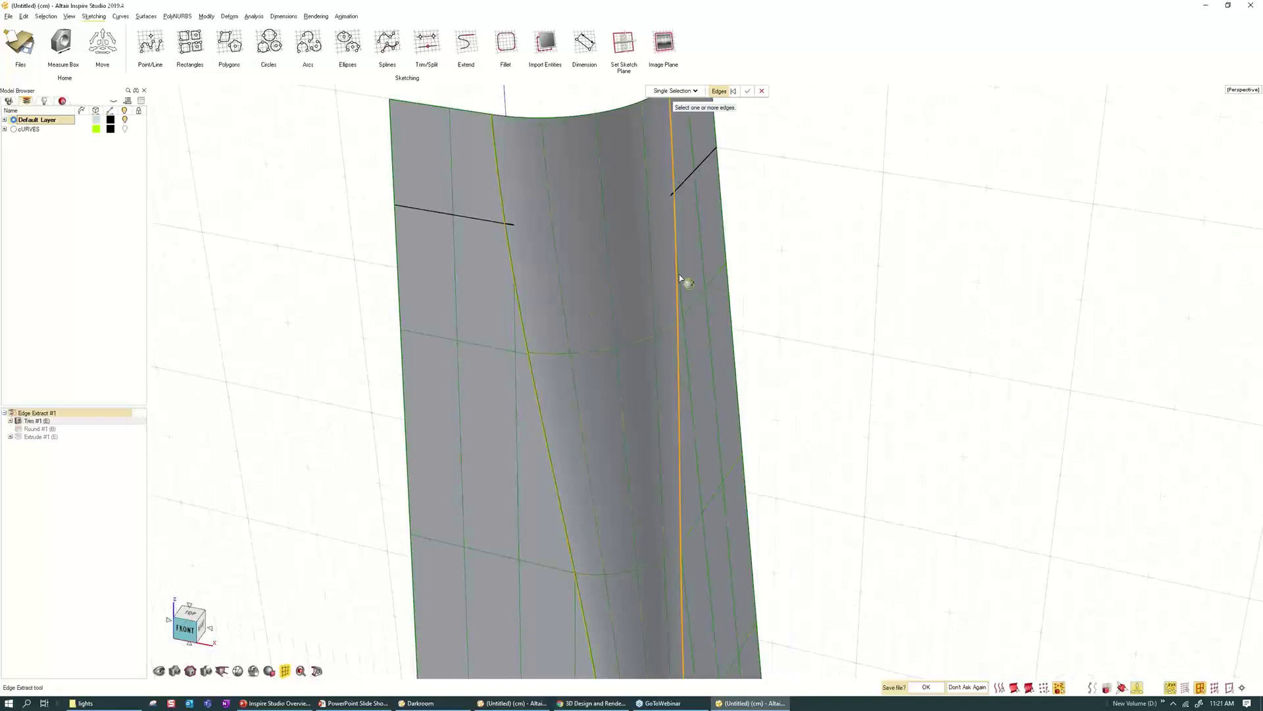
{"action": "right_click", "coordinate": [797, 200]}
{"action": "right_click_drag", "start_coordinate": [796, 200], "coordinate": [769, 201]}
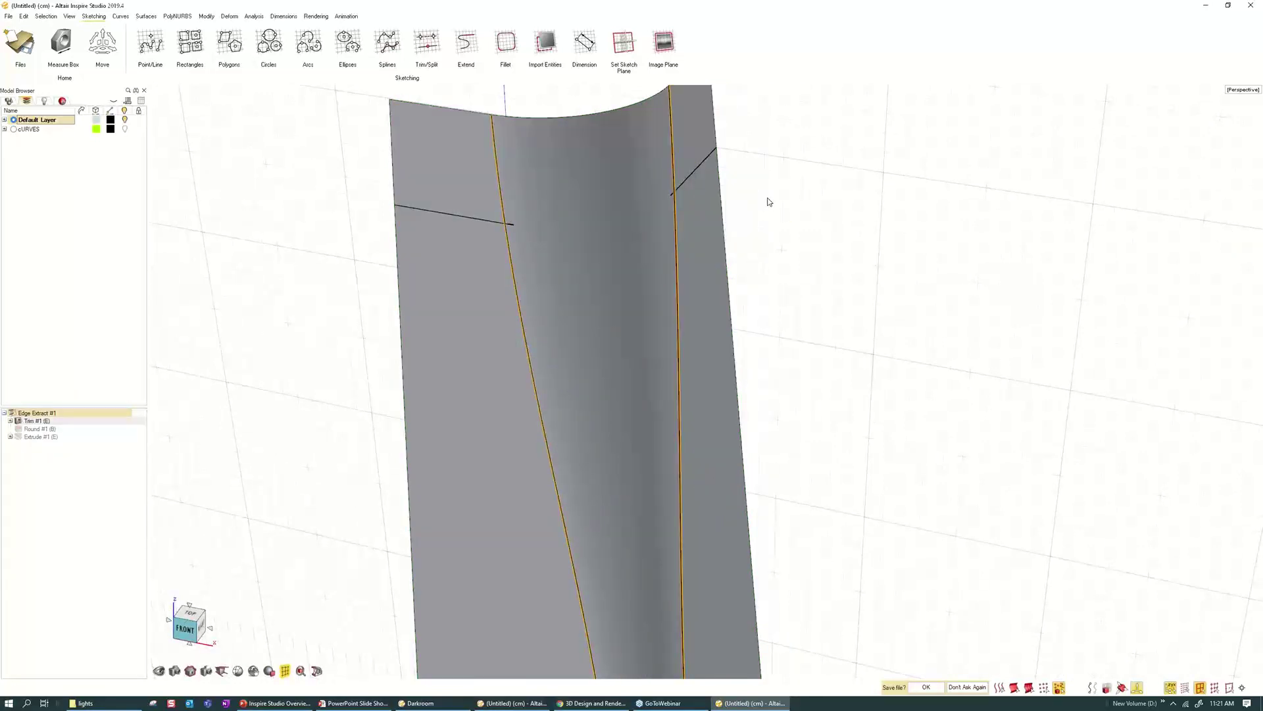
{"action": "left_click", "coordinate": [769, 202]}
{"action": "scroll", "coordinate": [808, 175], "scroll_direction": "down", "scroll_amount": 3}
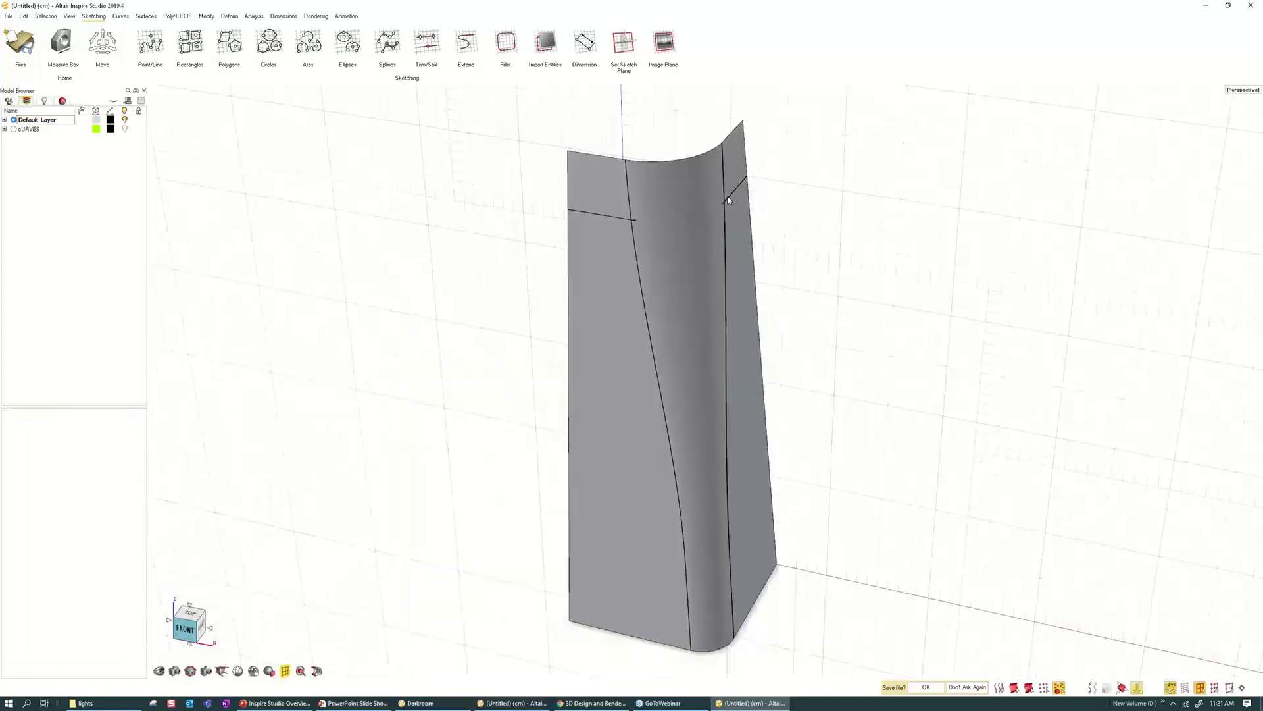
- Start a combined curve intersection using both extended offset curves and the two extracted round edges as target curves
{"action": "scroll", "coordinate": [728, 200], "scroll_direction": "up", "scroll_amount": 3}
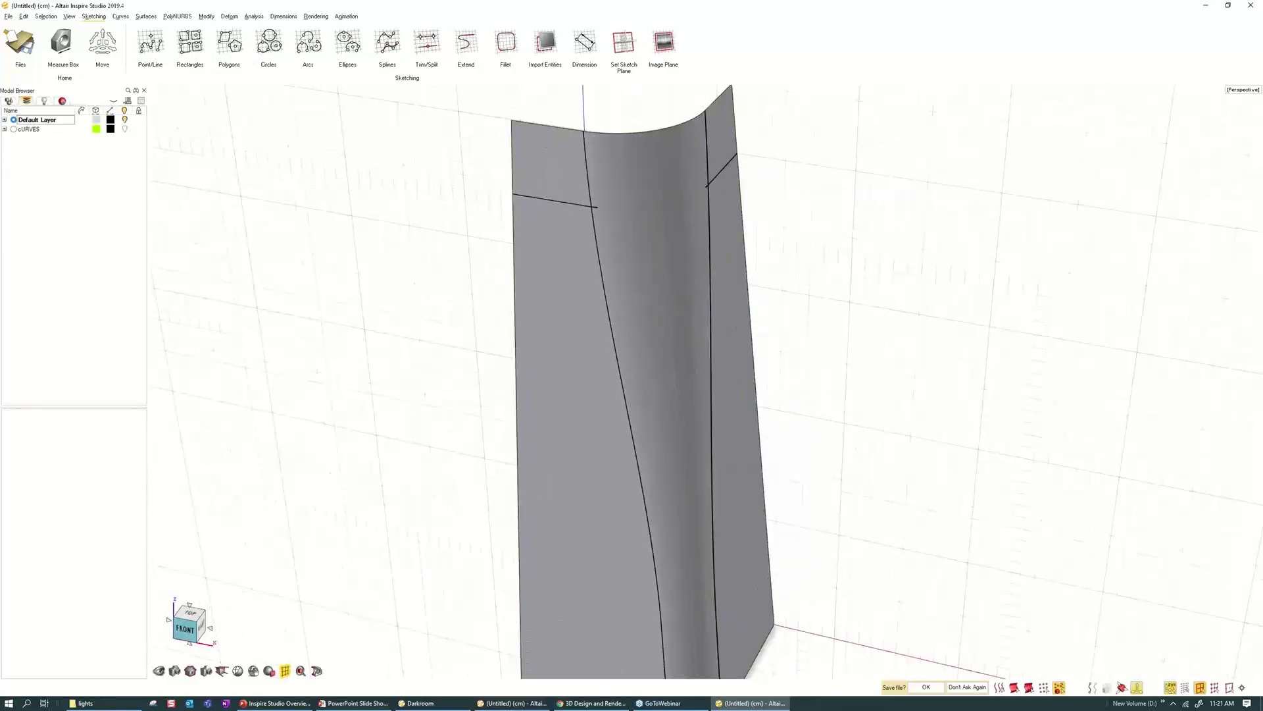
{"action": "right_click", "coordinate": [808, 176]}
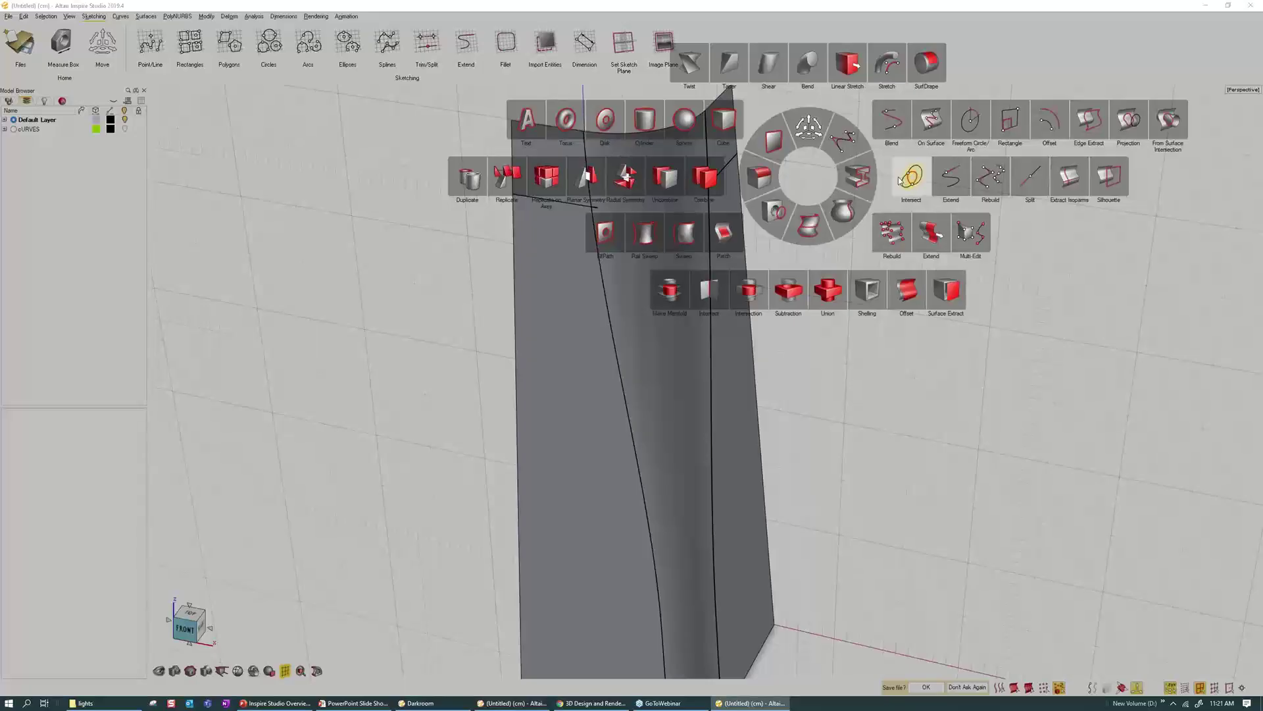
{"action": "left_click", "coordinate": [908, 176]}
{"action": "scroll", "coordinate": [615, 169], "scroll_direction": "up", "scroll_amount": 3}
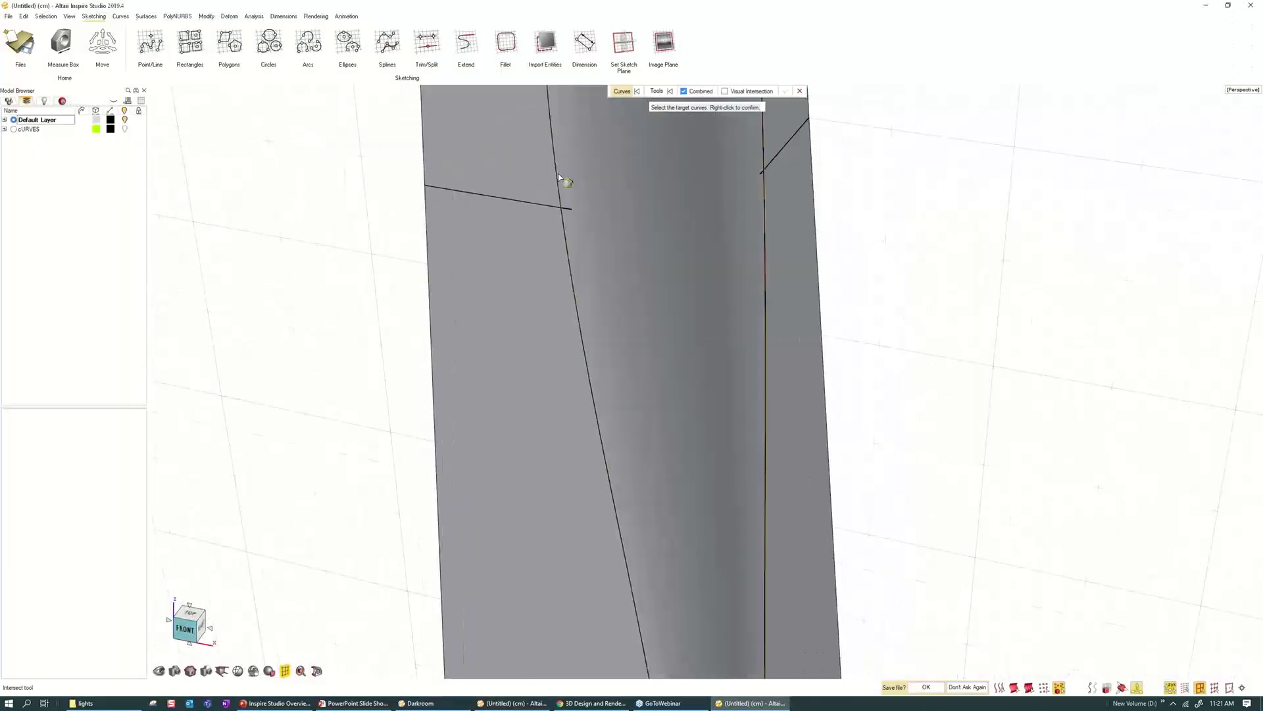
{"action": "left_click", "coordinate": [548, 208]}
{"action": "left_click", "coordinate": [776, 168]}
{"action": "right_click", "coordinate": [940, 280]}
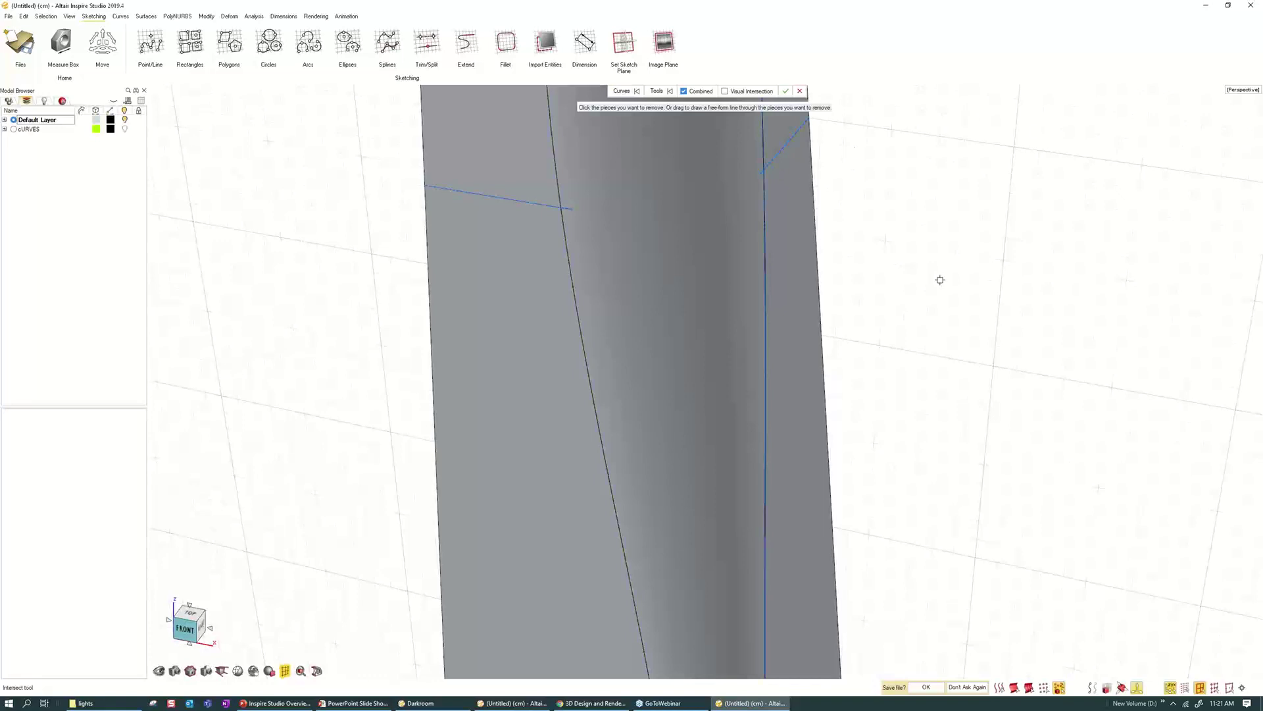
- Remove the extracted edge pieces above the offset curves and the short overhanging offset ends, and accept the intersection
{"action": "right_click_drag", "start_coordinate": [940, 280], "coordinate": [824, 483]}
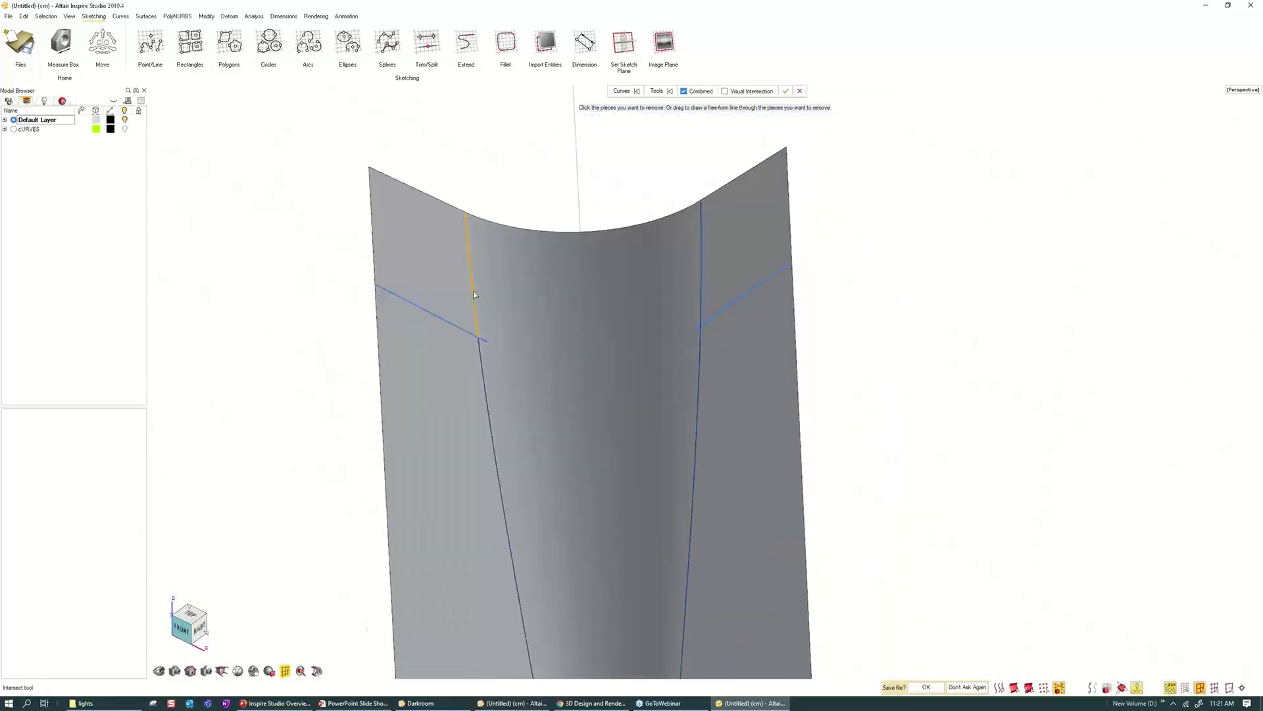
{"action": "left_click", "coordinate": [701, 282]}
{"action": "scroll", "coordinate": [691, 333], "scroll_direction": "up", "scroll_amount": 2}
{"action": "scroll", "coordinate": [691, 326], "scroll_direction": "up", "scroll_amount": 1}
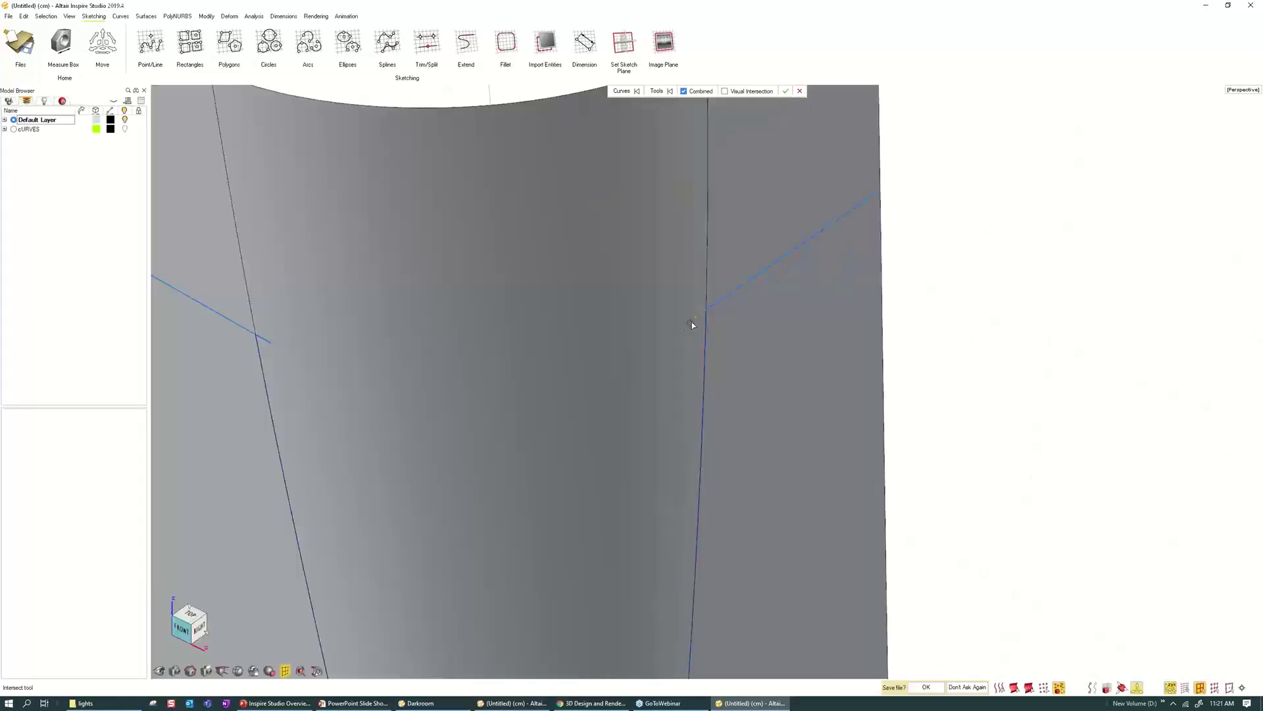
{"action": "scroll", "coordinate": [615, 338], "scroll_direction": "down", "scroll_amount": 3}
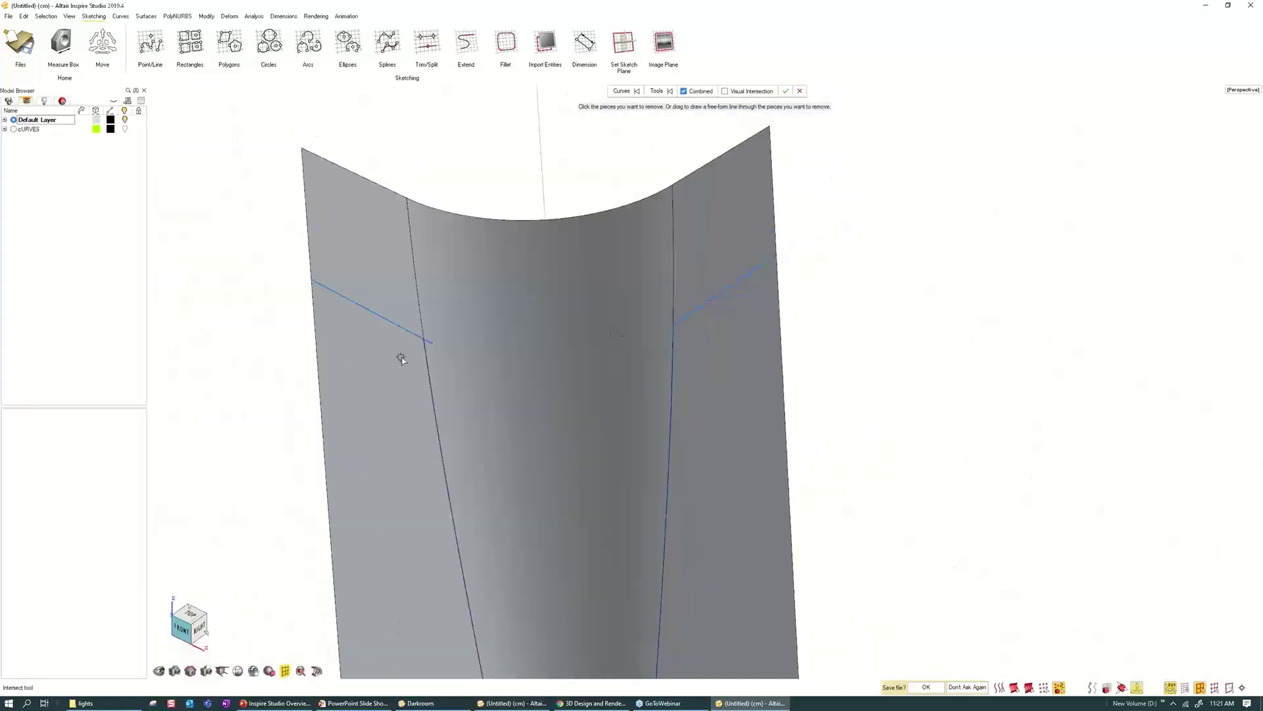
{"action": "scroll", "coordinate": [402, 355], "scroll_direction": "up", "scroll_amount": 2}
{"action": "scroll", "coordinate": [404, 326], "scroll_direction": "down", "scroll_amount": 5}
{"action": "right_click", "coordinate": [764, 255]}
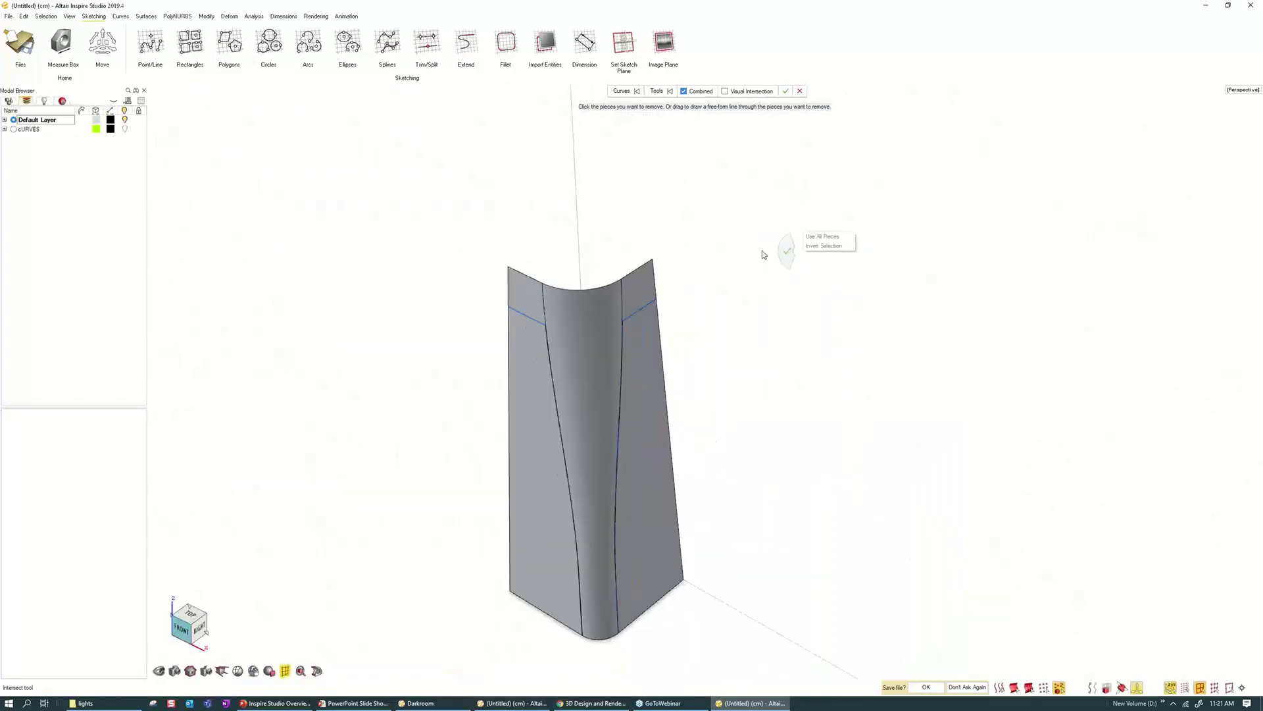
{"action": "right_click", "coordinate": [764, 254]}
- Trim the corner surface with the intersected curves, changing the reference direction and discarding the wall areas below the offset curves
{"action": "scroll", "coordinate": [762, 254], "scroll_direction": "down", "scroll_amount": 1}
{"action": "middle_click_drag", "start_coordinate": [762, 254], "coordinate": [762, 242]}
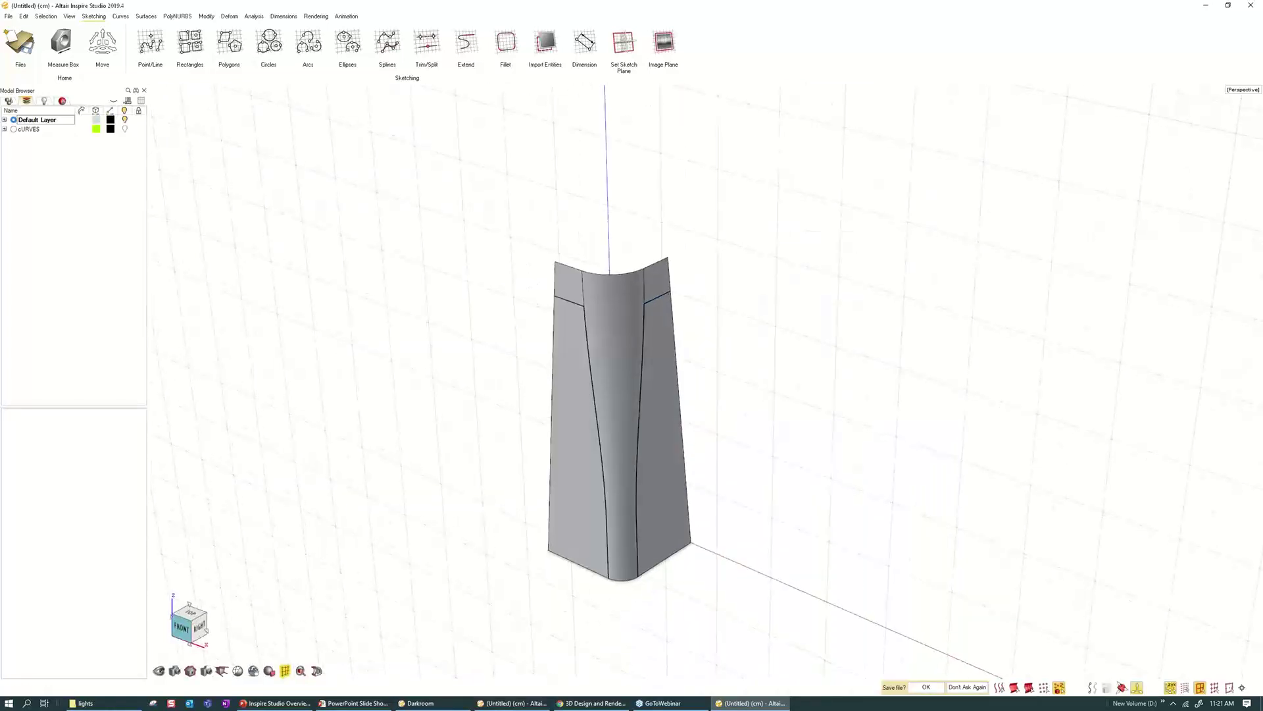
{"action": "right_click_drag", "start_coordinate": [683, 397], "coordinate": [679, 349]}
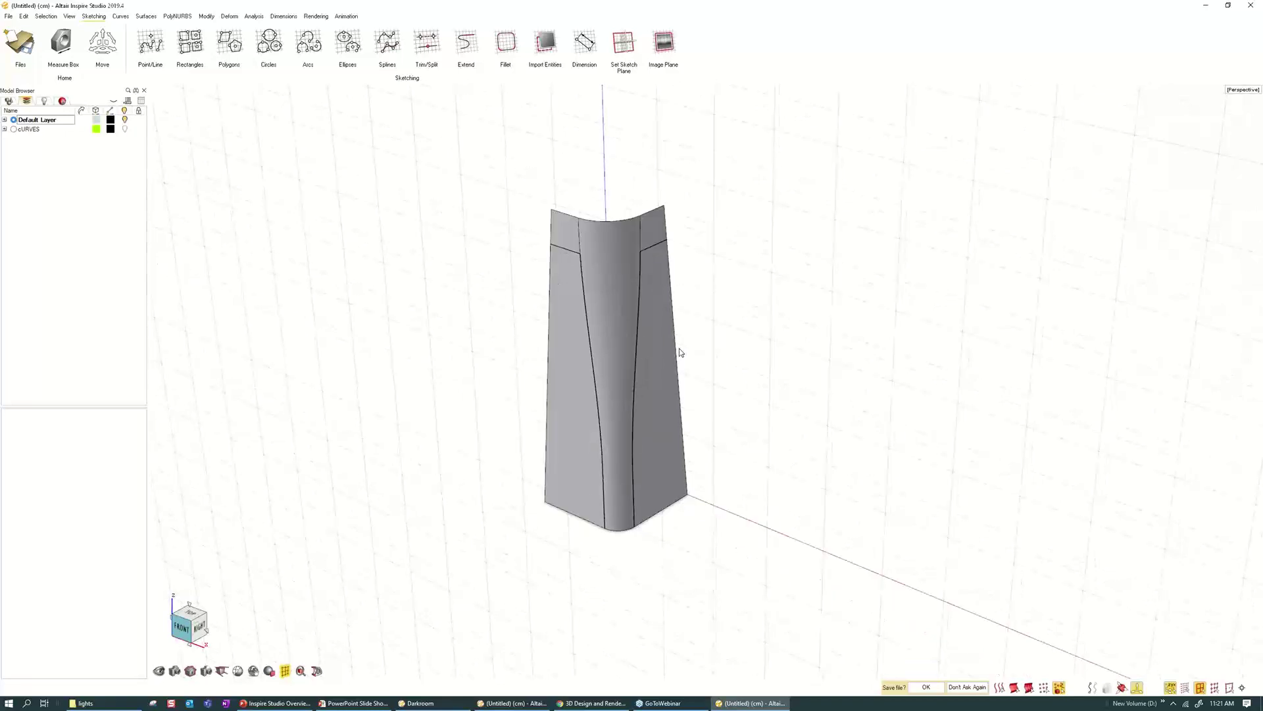
{"action": "right_click", "coordinate": [761, 274]}
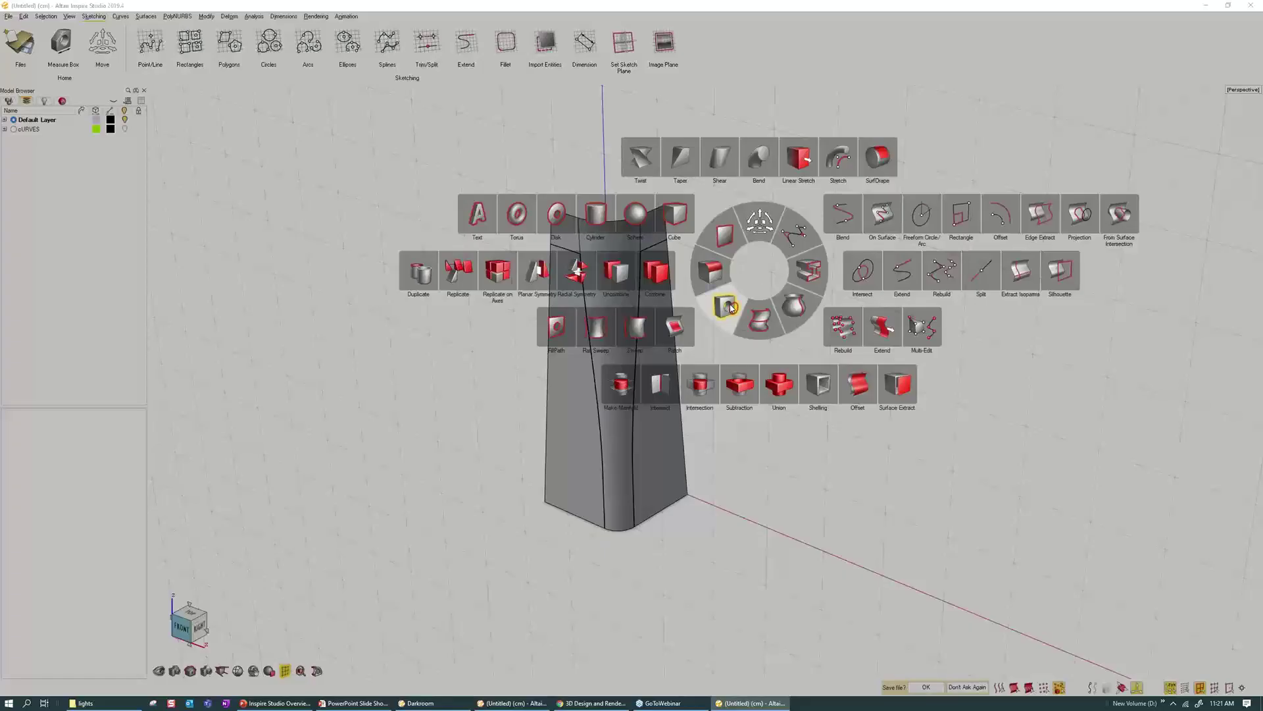
{"action": "left_click", "coordinate": [728, 307]}
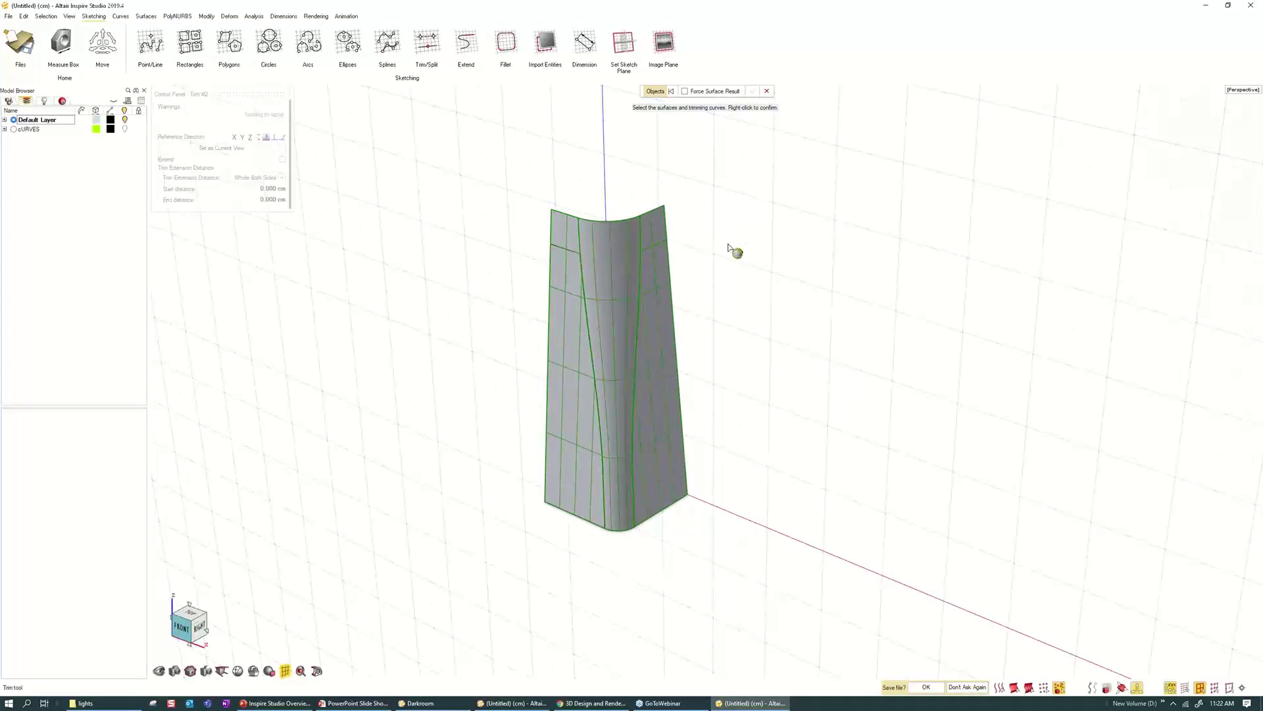
{"action": "right_click", "coordinate": [730, 247]}
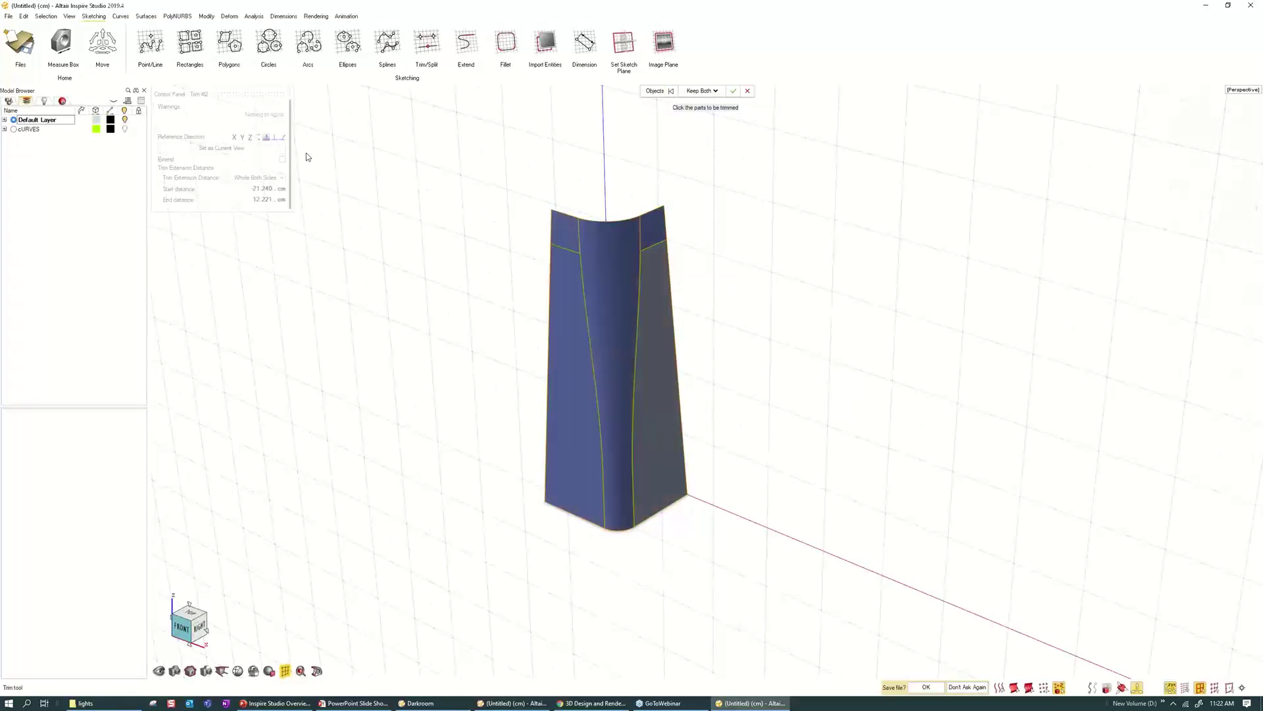
{"action": "left_click", "coordinate": [273, 137]}
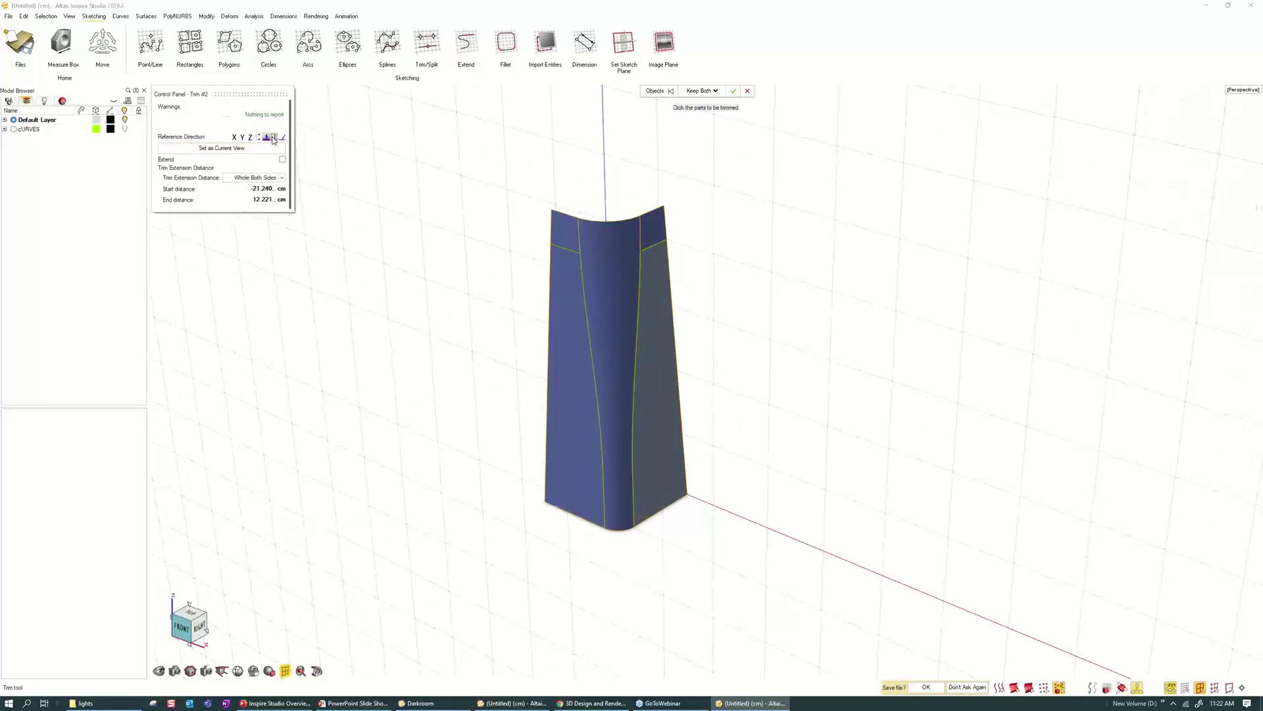
{"action": "left_click", "coordinate": [264, 138]}
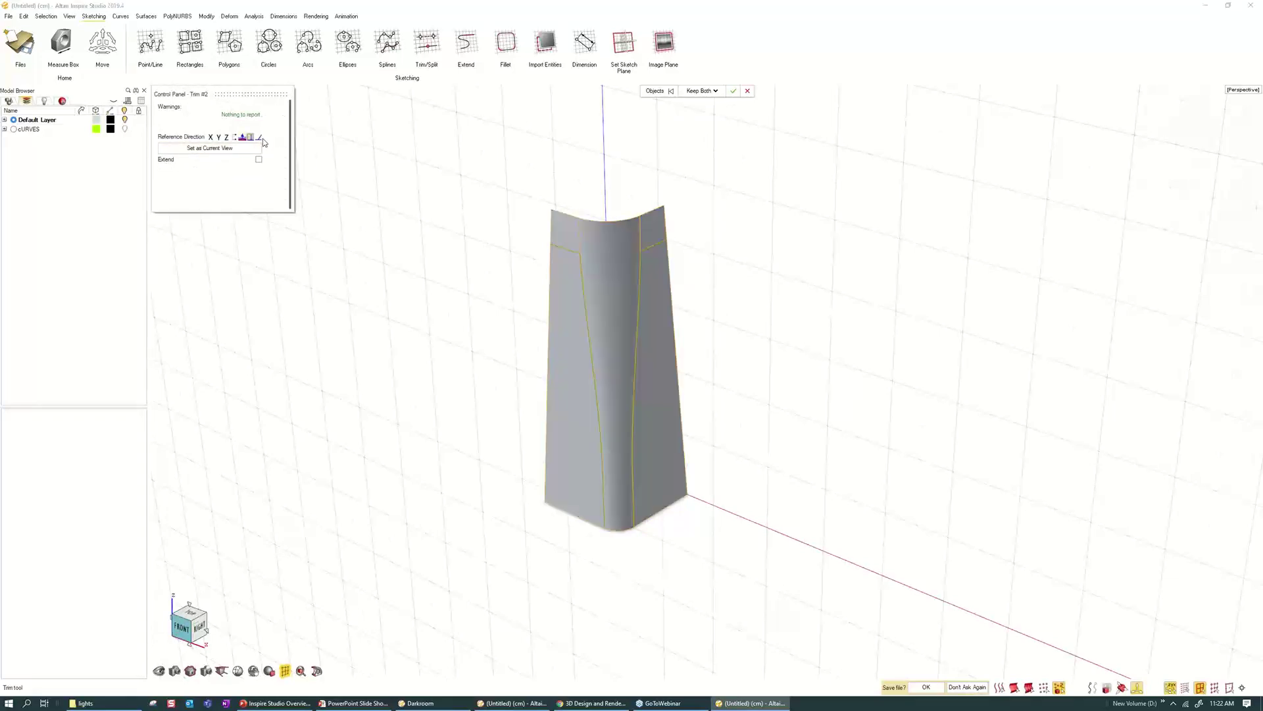
{"action": "left_click", "coordinate": [702, 91]}
{"action": "left_click", "coordinate": [697, 112]}
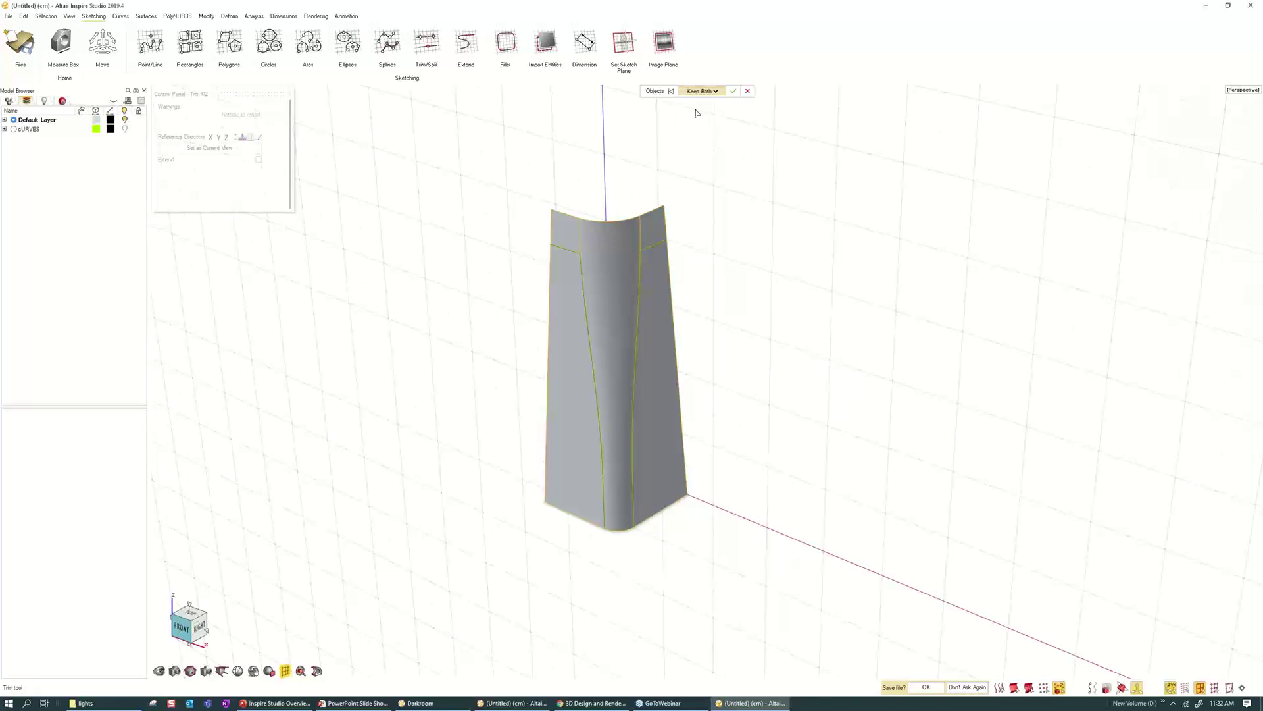
{"action": "right_click", "coordinate": [744, 227]}
{"action": "scroll", "coordinate": [744, 228], "scroll_direction": "down", "scroll_amount": 4}
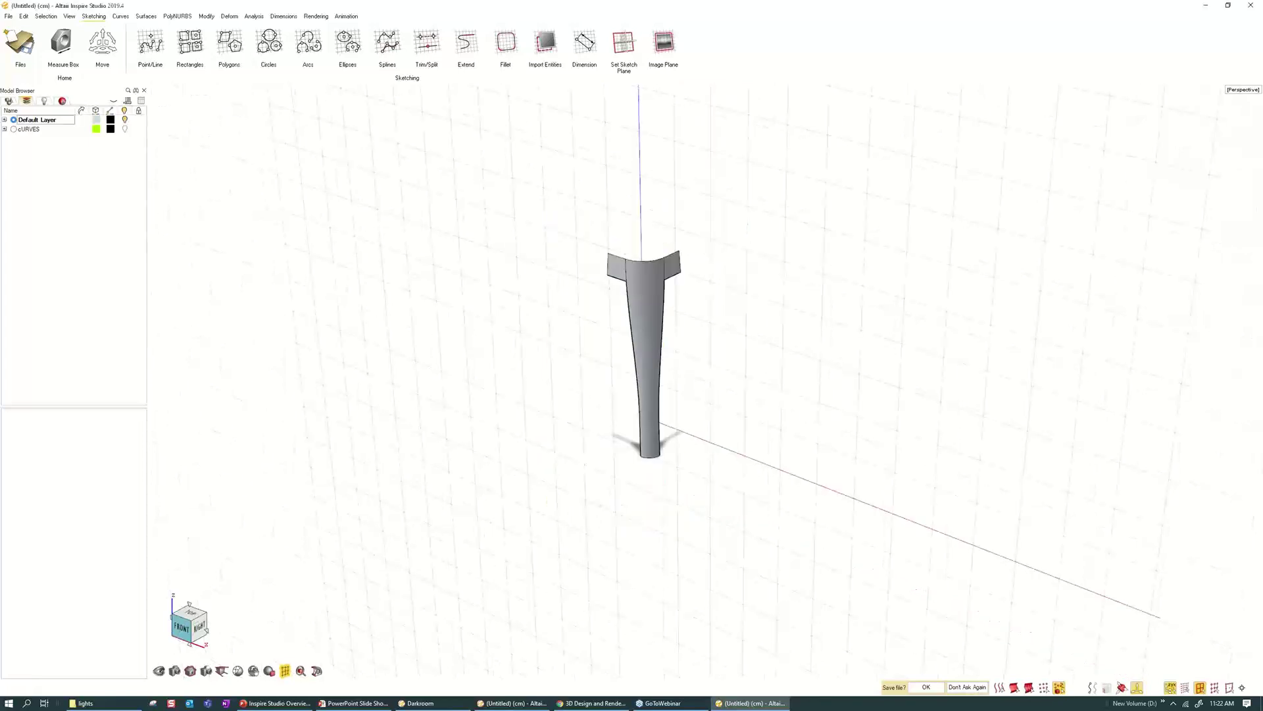
- From the top view, apply a 360-degree radial symmetry to the trimmed leg about the origin to form four legs
{"action": "middle_click_drag", "start_coordinate": [660, 370], "coordinate": [686, 368]}
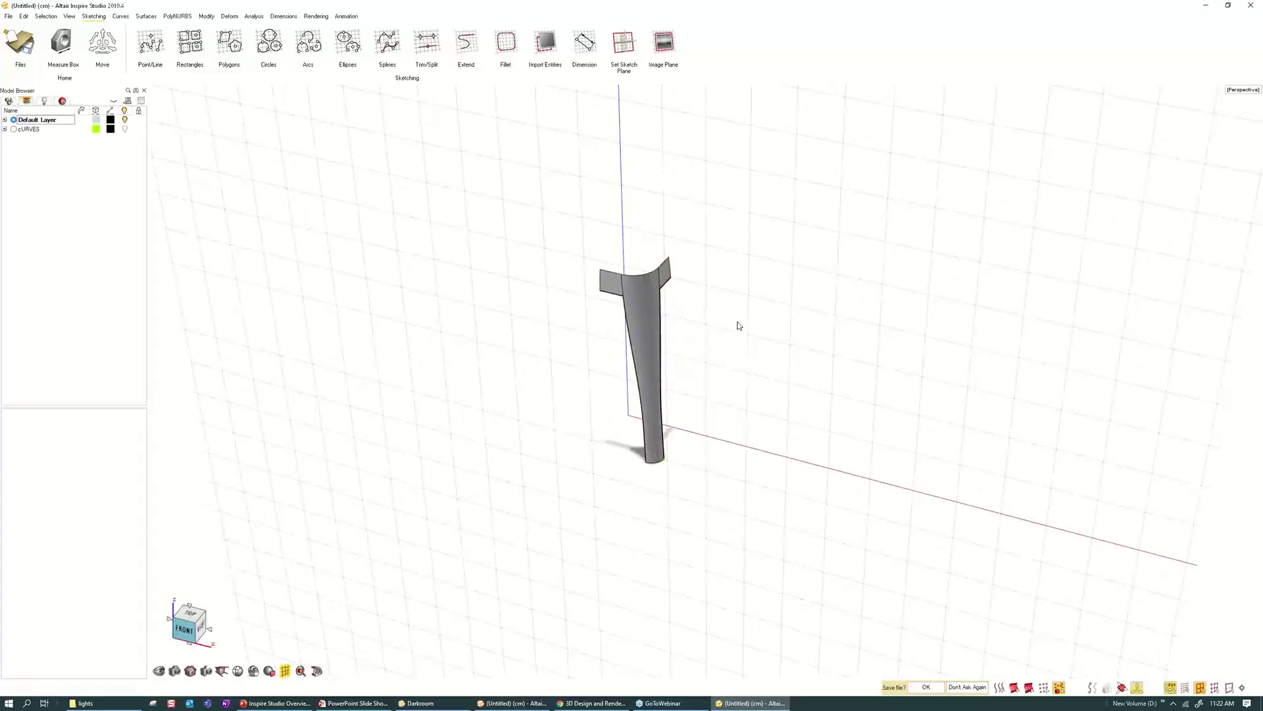
{"action": "scroll", "coordinate": [707, 296], "scroll_direction": "up", "scroll_amount": 3}
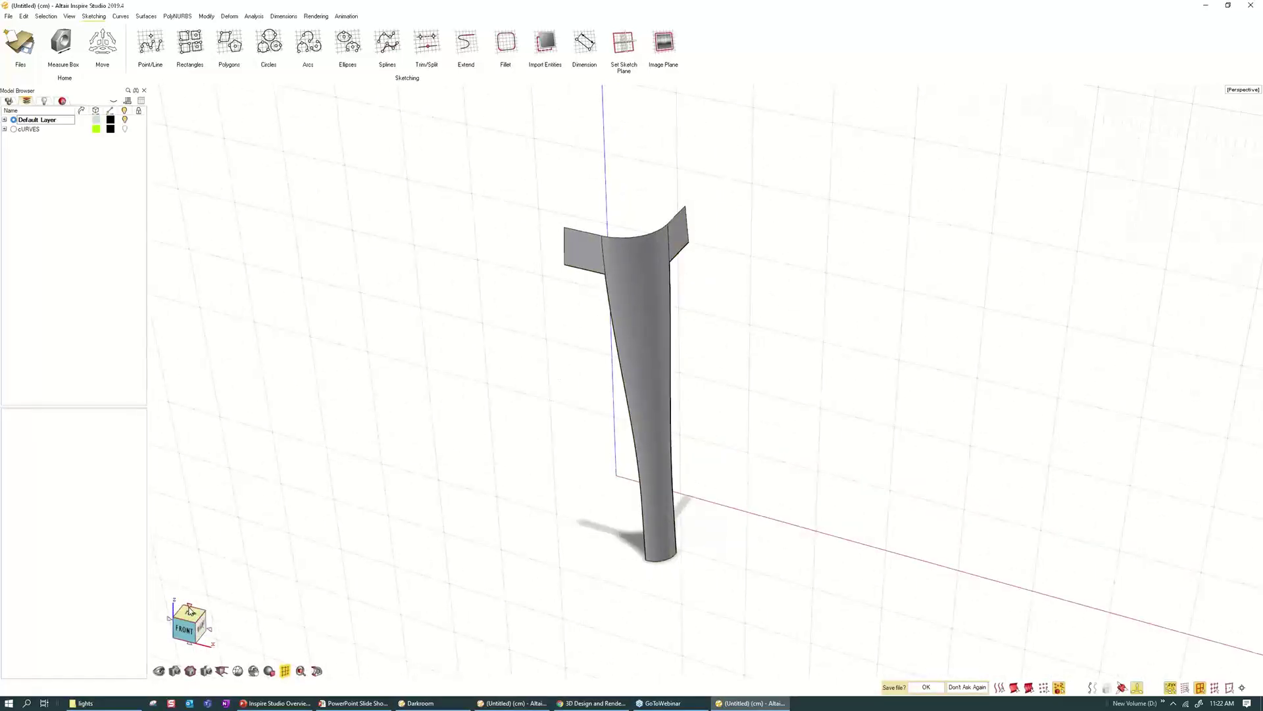
{"action": "left_click", "coordinate": [190, 615]}
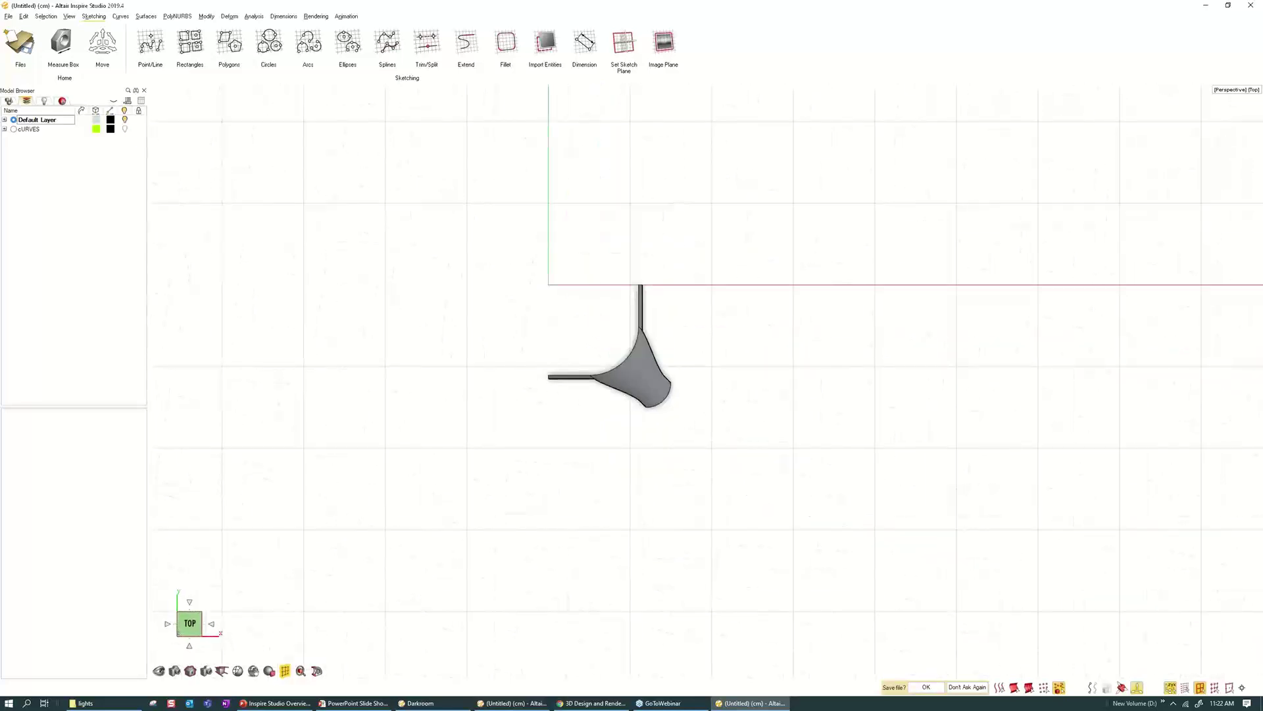
{"action": "right_click", "coordinate": [620, 209]}
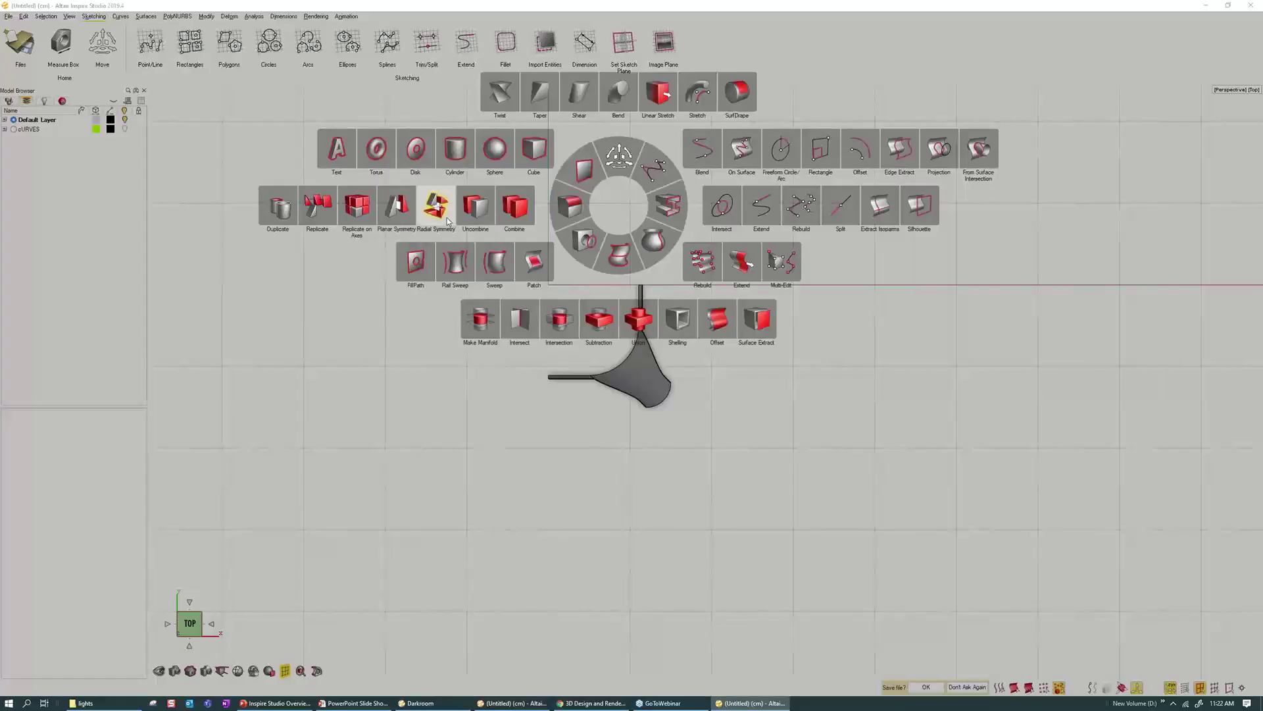
{"action": "left_click", "coordinate": [446, 220]}
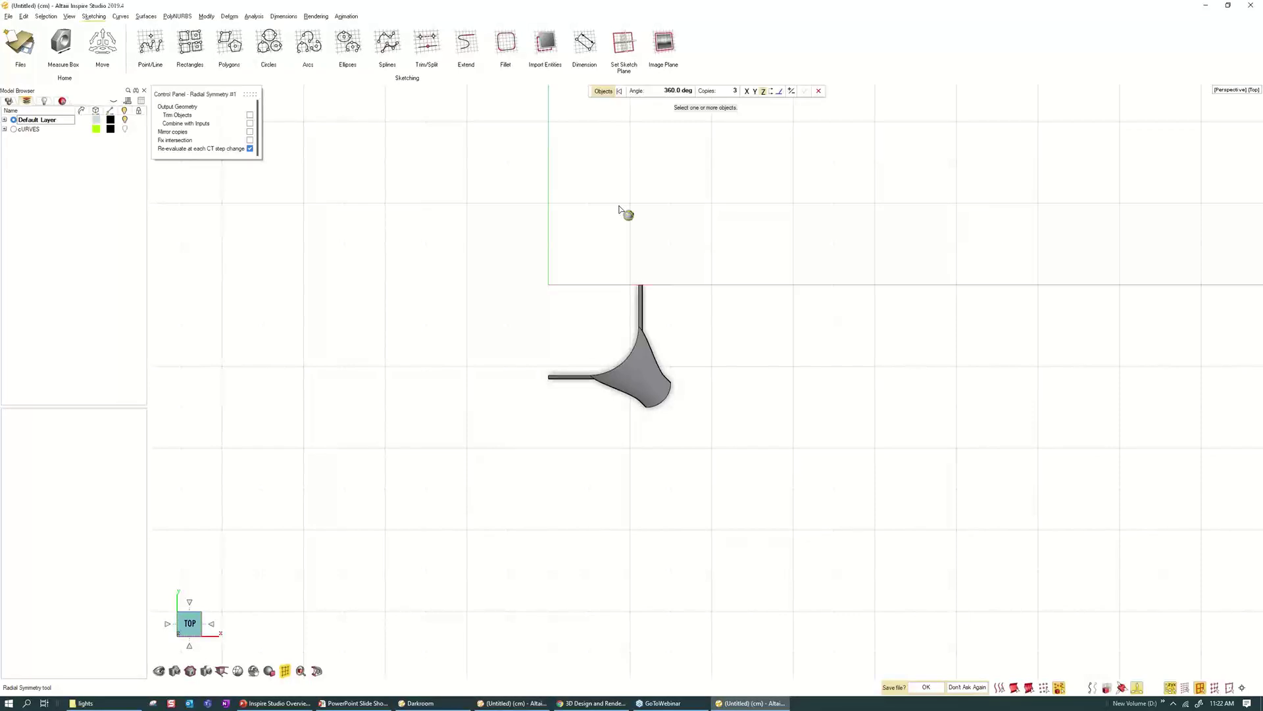
{"action": "left_click", "coordinate": [651, 370]}
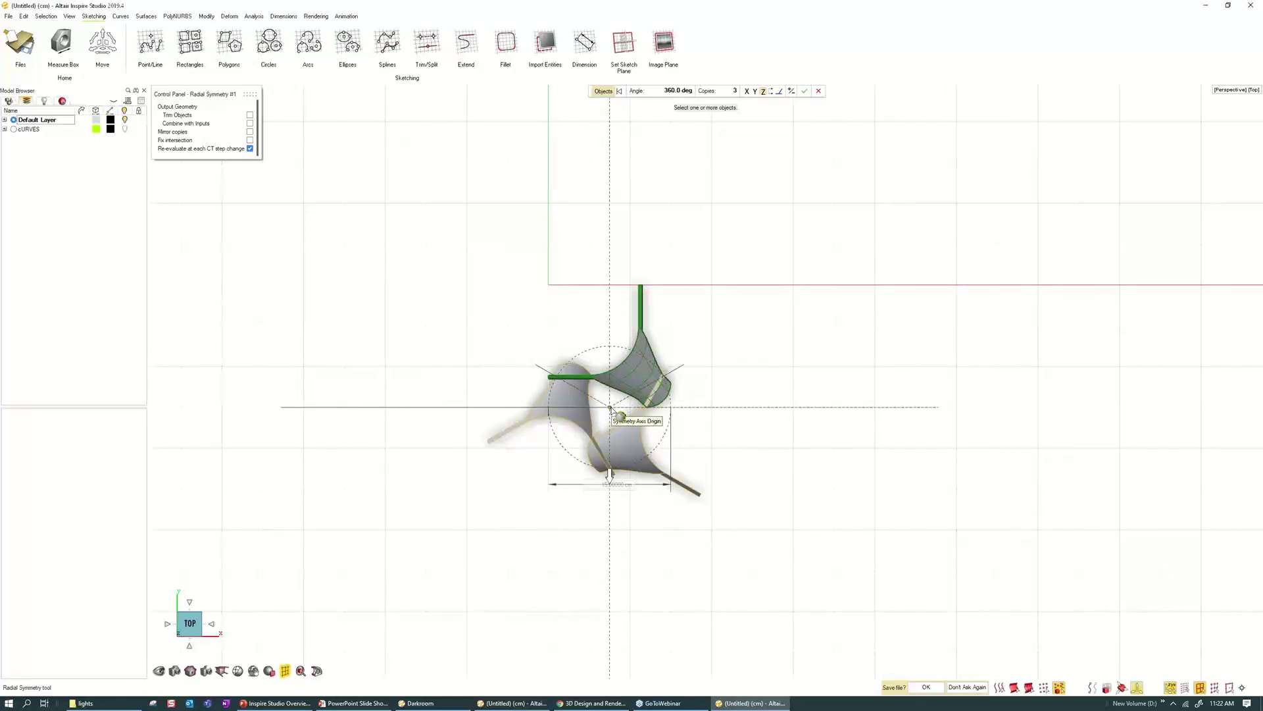
{"action": "left_click_drag", "start_coordinate": [609, 408], "coordinate": [550, 286]}
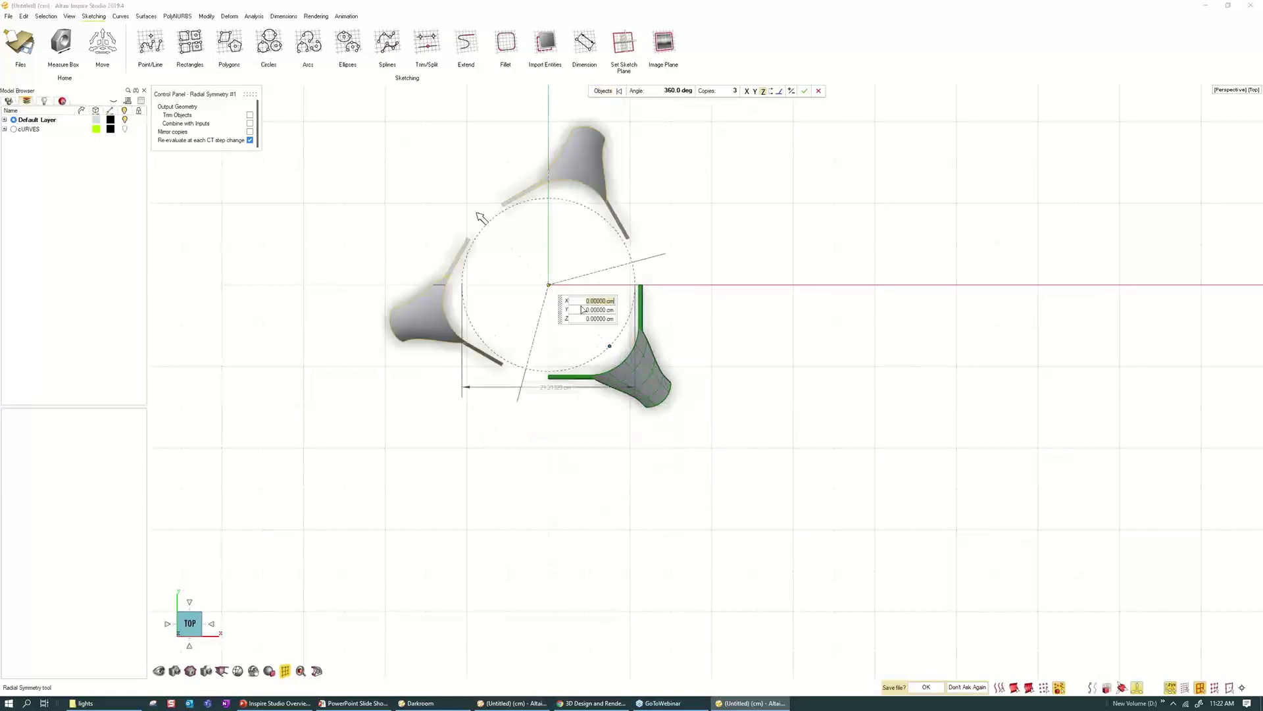
{"action": "left_click", "coordinate": [731, 90]}
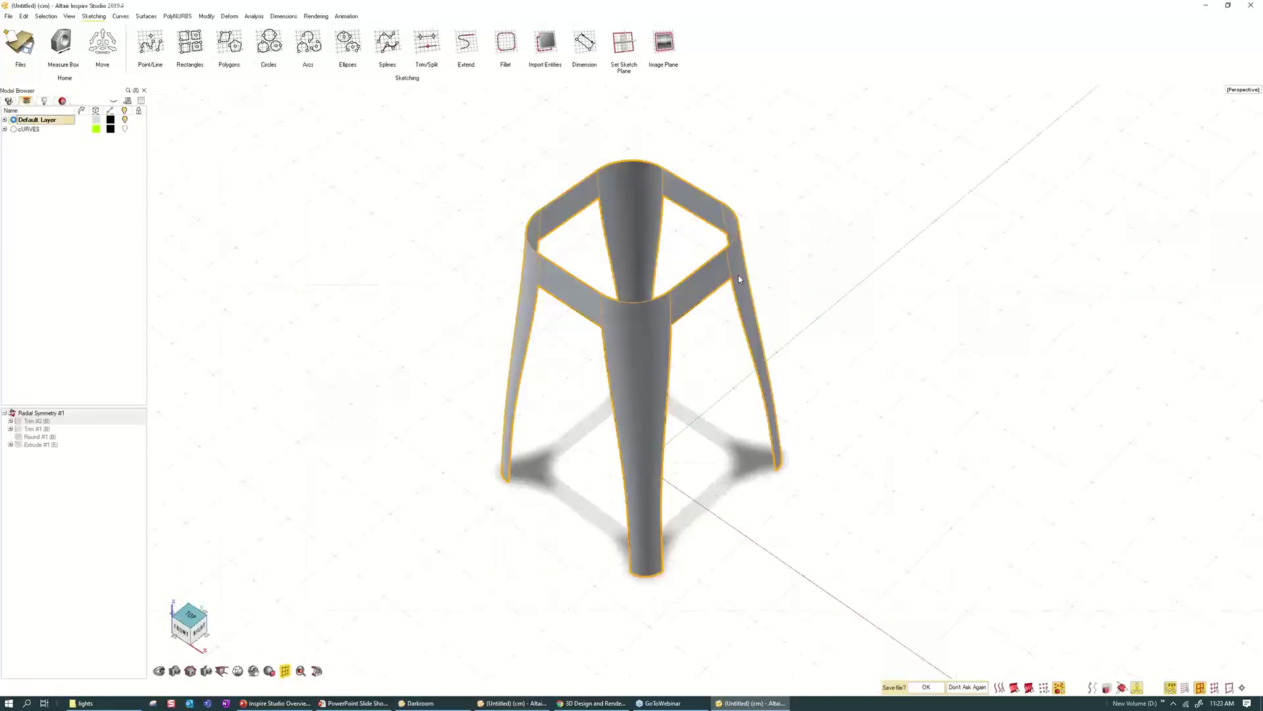
- Smart Delete the radial symmetry to step back to the single trimmed leg
{"action": "left_click", "coordinate": [575, 445]}
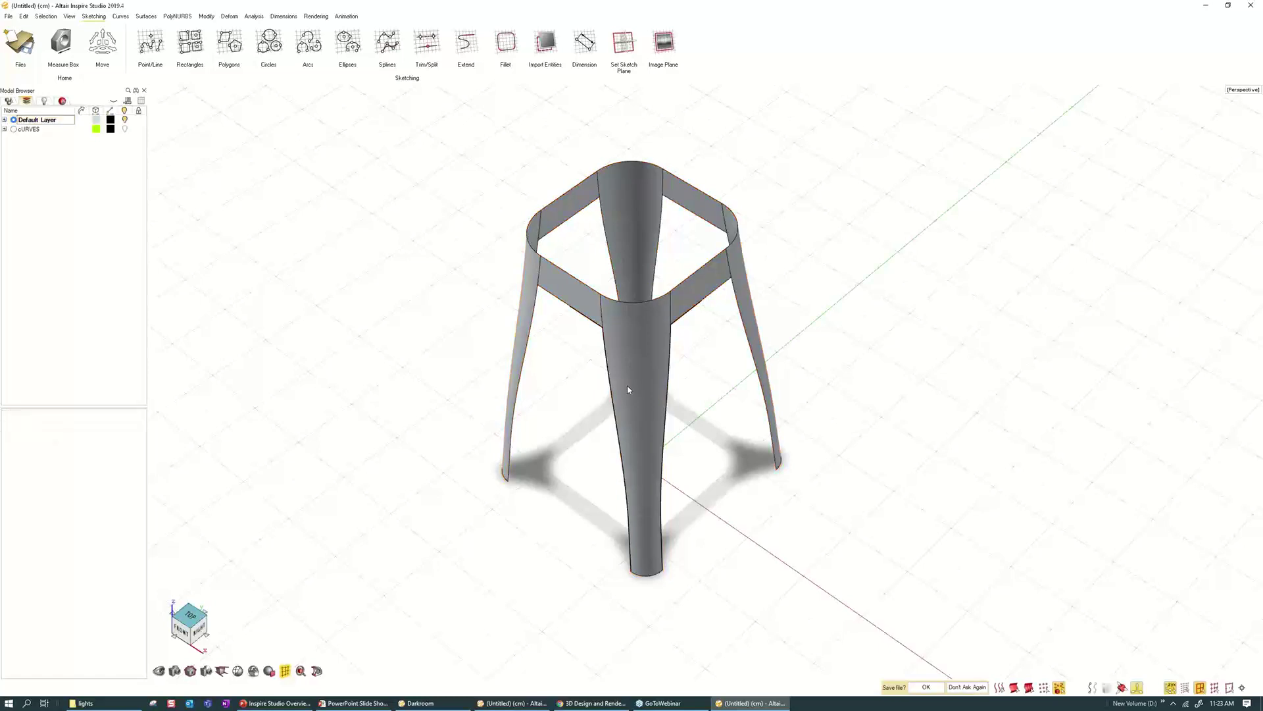
{"action": "left_click", "coordinate": [721, 283]}
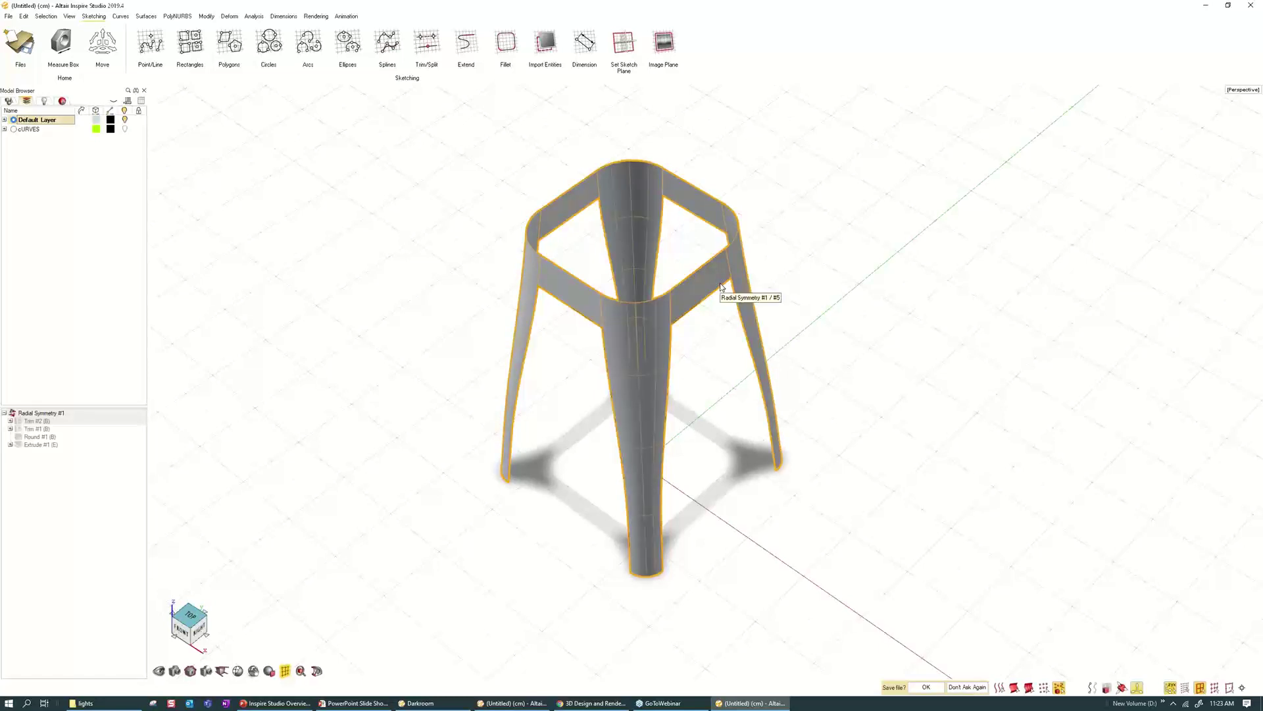
{"action": "key", "text": "Delete"}
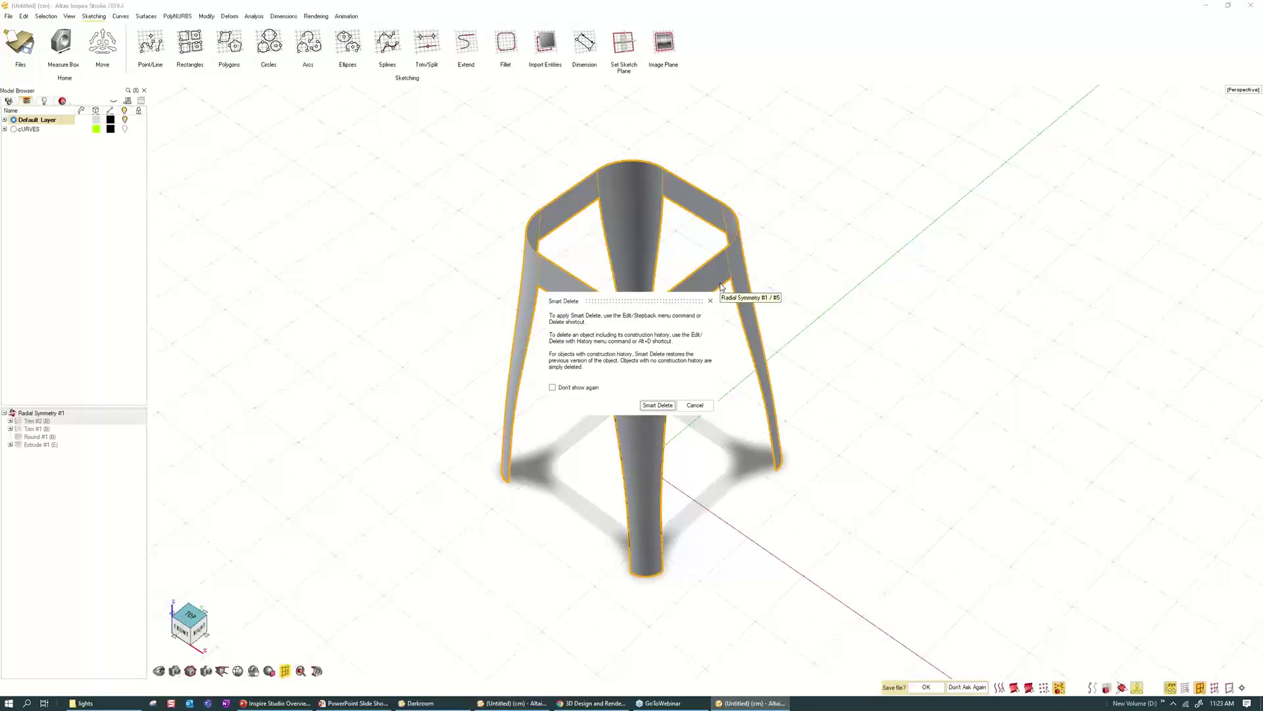
{"action": "key", "text": "Return"}
{"action": "scroll", "coordinate": [628, 421], "scroll_direction": "up", "scroll_amount": 2}
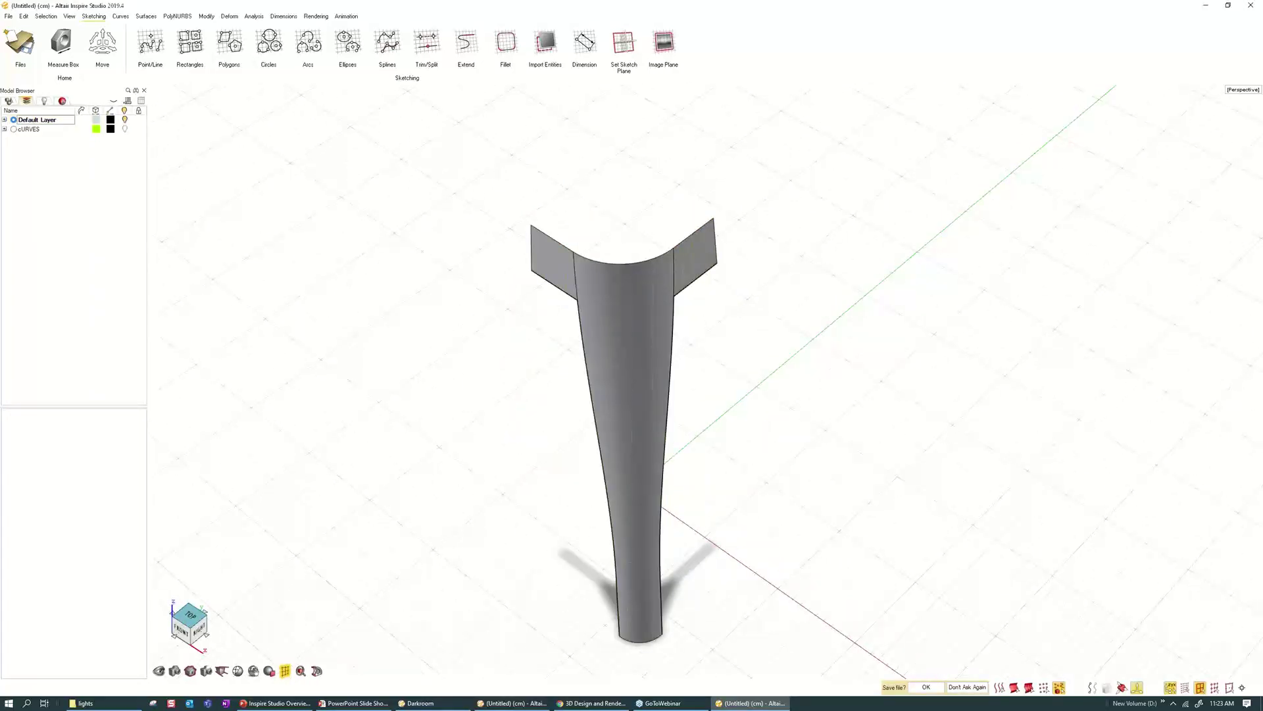
- Extract a lengthwise isoparametric curve from the middle of the leg's rounded corner surface, at parameter 0.5
{"action": "middle_click_drag", "start_coordinate": [803, 329], "coordinate": [731, 325]}
{"action": "left_click", "coordinate": [629, 303]}
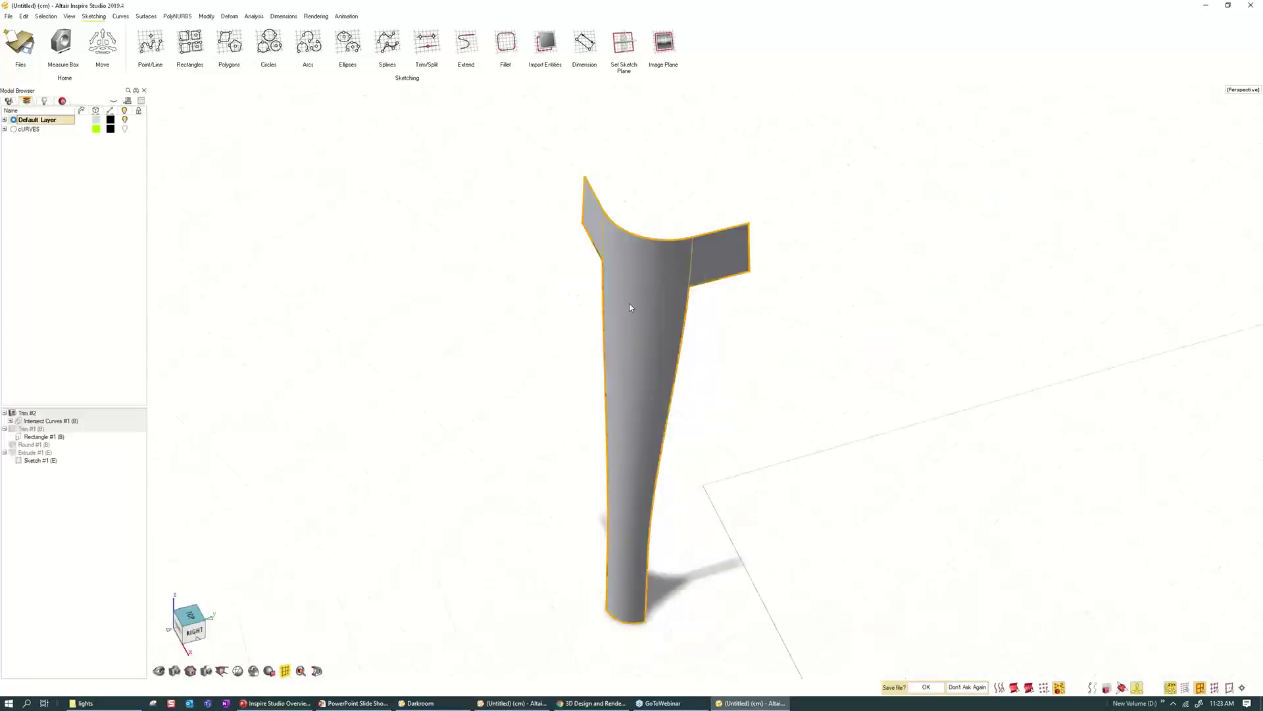
{"action": "right_click", "coordinate": [629, 302]}
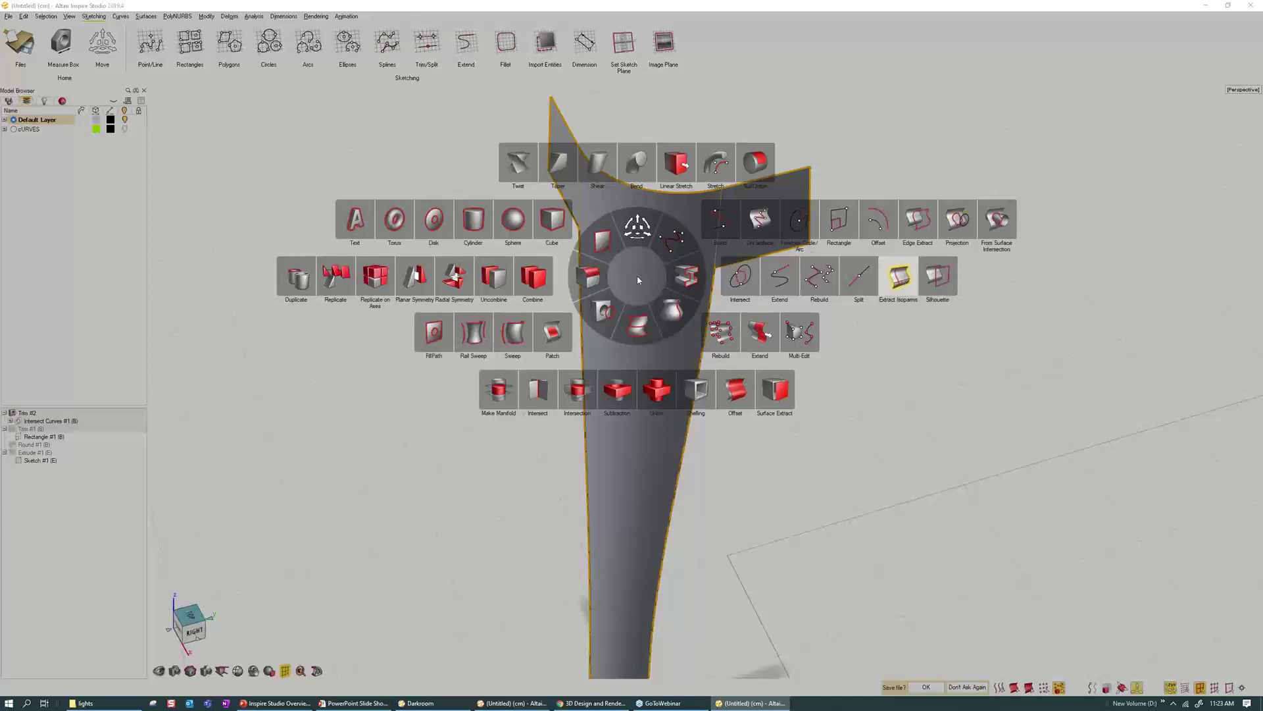
{"action": "left_click", "coordinate": [637, 280]}
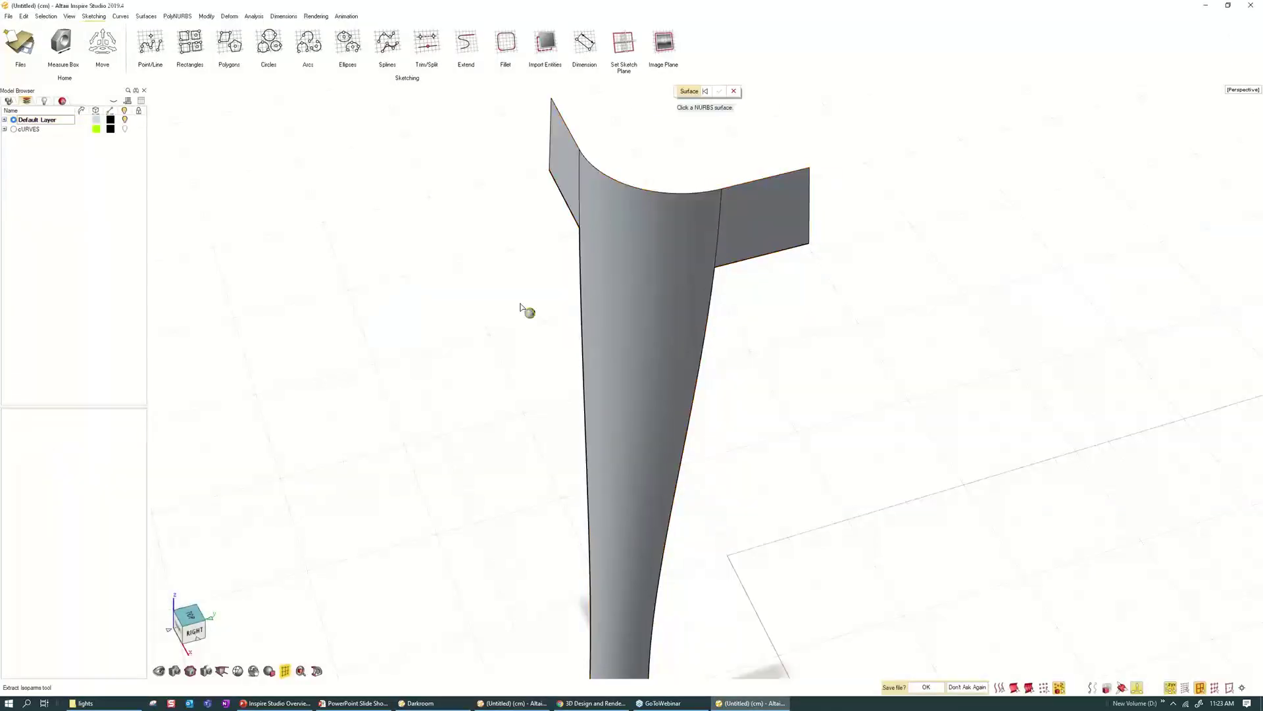
{"action": "left_click", "coordinate": [630, 295]}
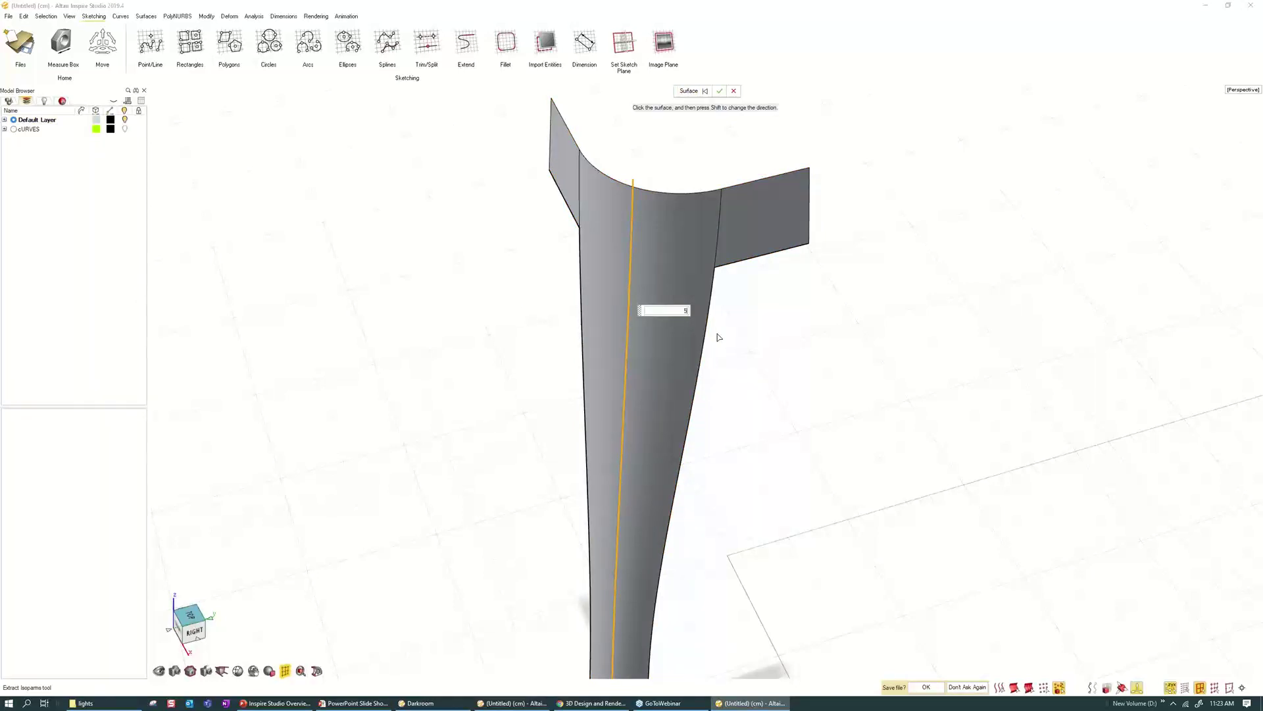
{"action": "key", "text": "Return"}
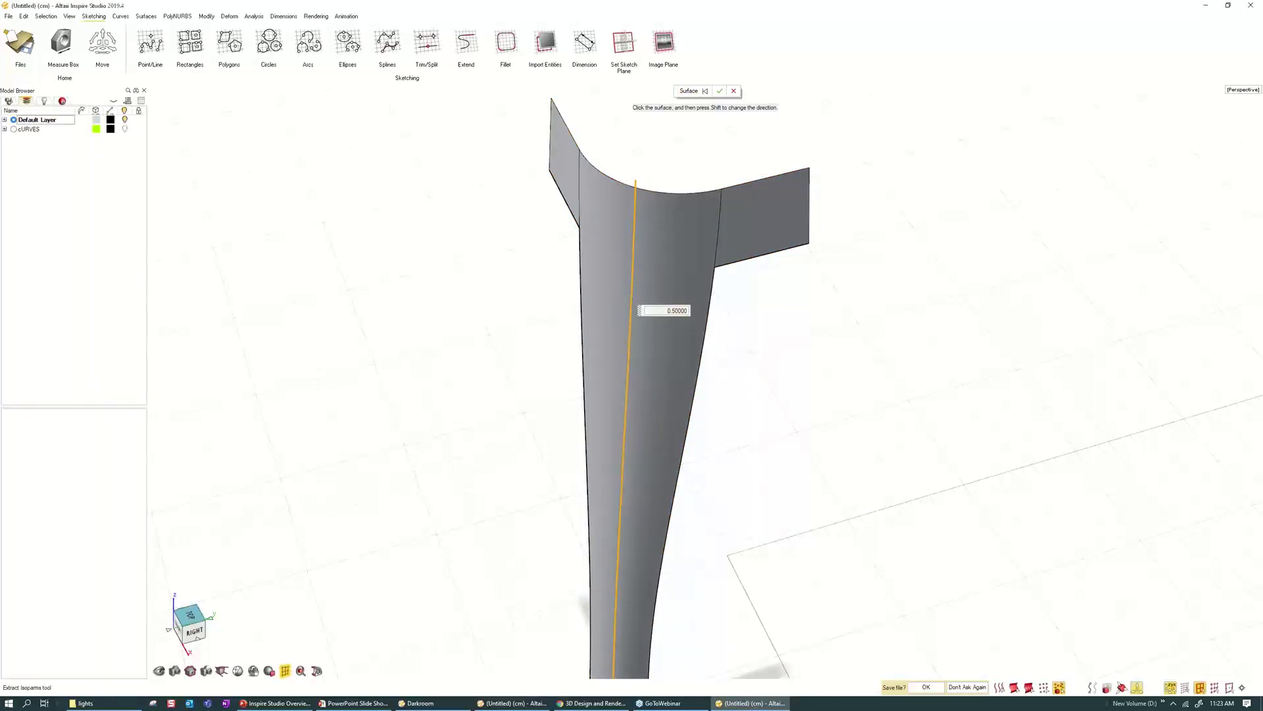
{"action": "right_click", "coordinate": [828, 329]}
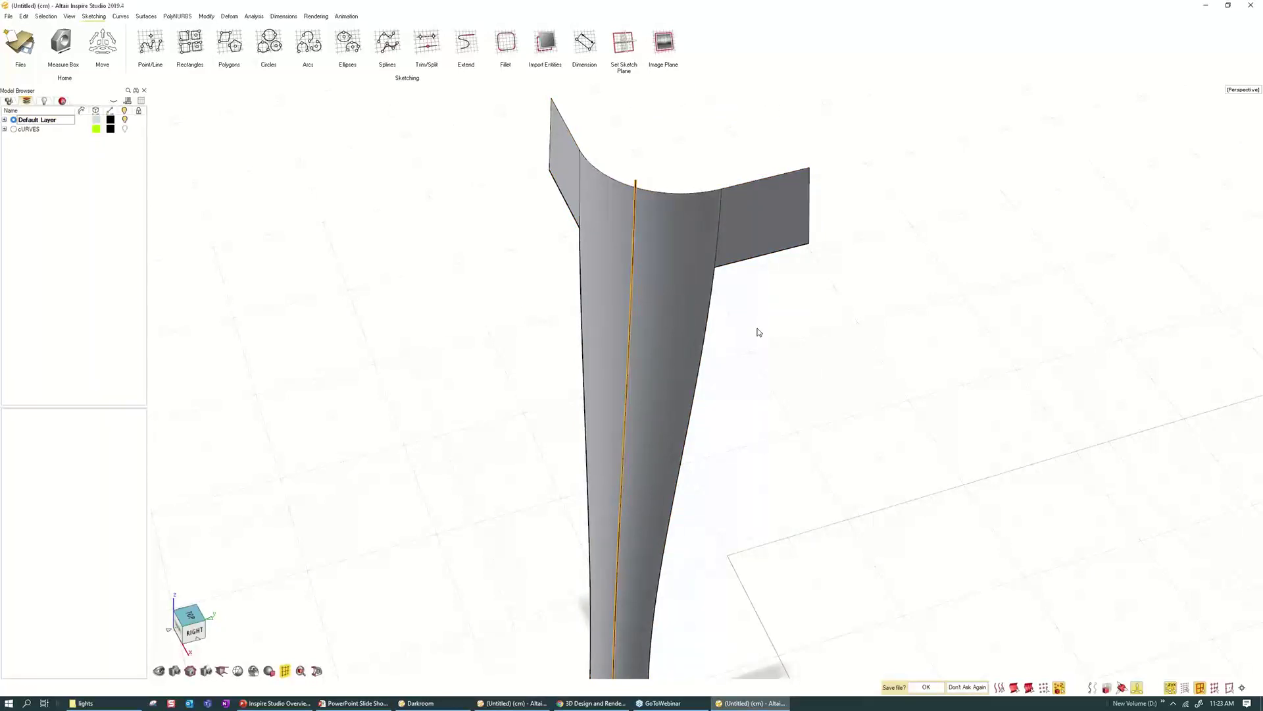
- Create a slim upright cylinder about 20 cm tall on the ground plane beside the leg
{"action": "scroll", "coordinate": [757, 329], "scroll_direction": "down", "scroll_amount": 2}
{"action": "middle_click_drag", "start_coordinate": [758, 328], "coordinate": [790, 374]}
{"action": "scroll", "coordinate": [791, 374], "scroll_direction": "down", "scroll_amount": 3}
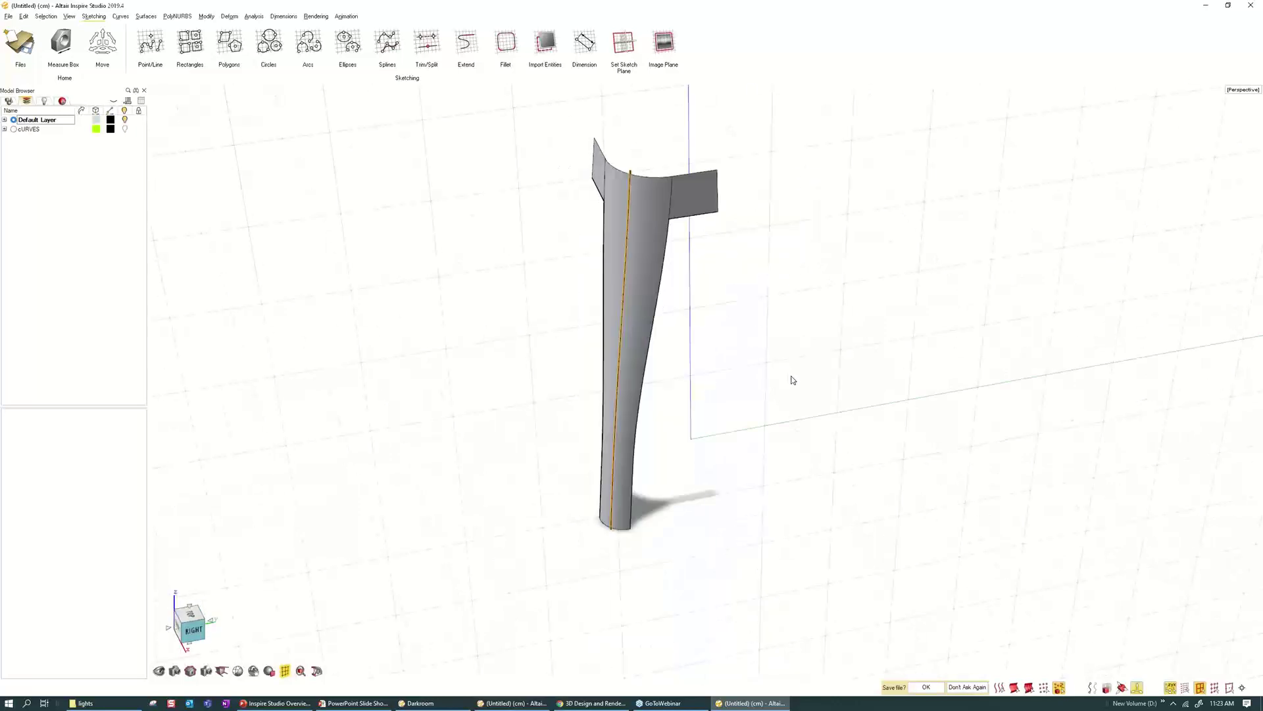
{"action": "right_click", "coordinate": [793, 380]}
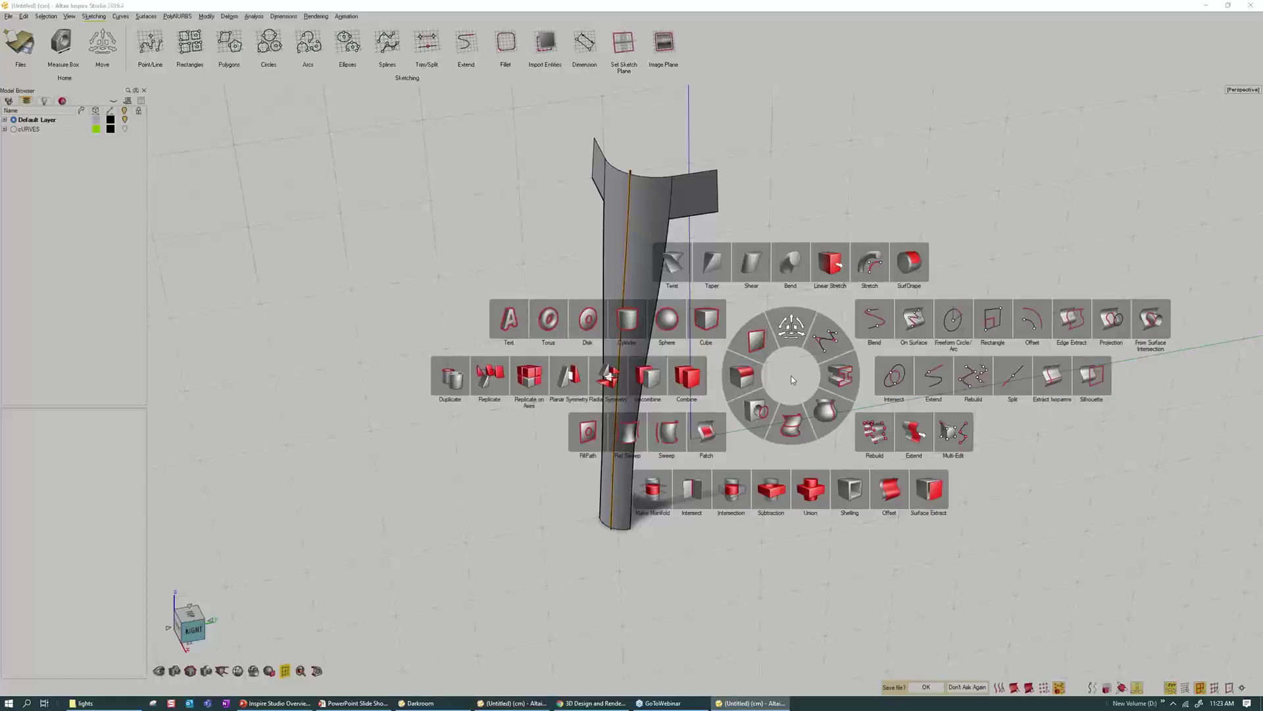
{"action": "left_click", "coordinate": [630, 330]}
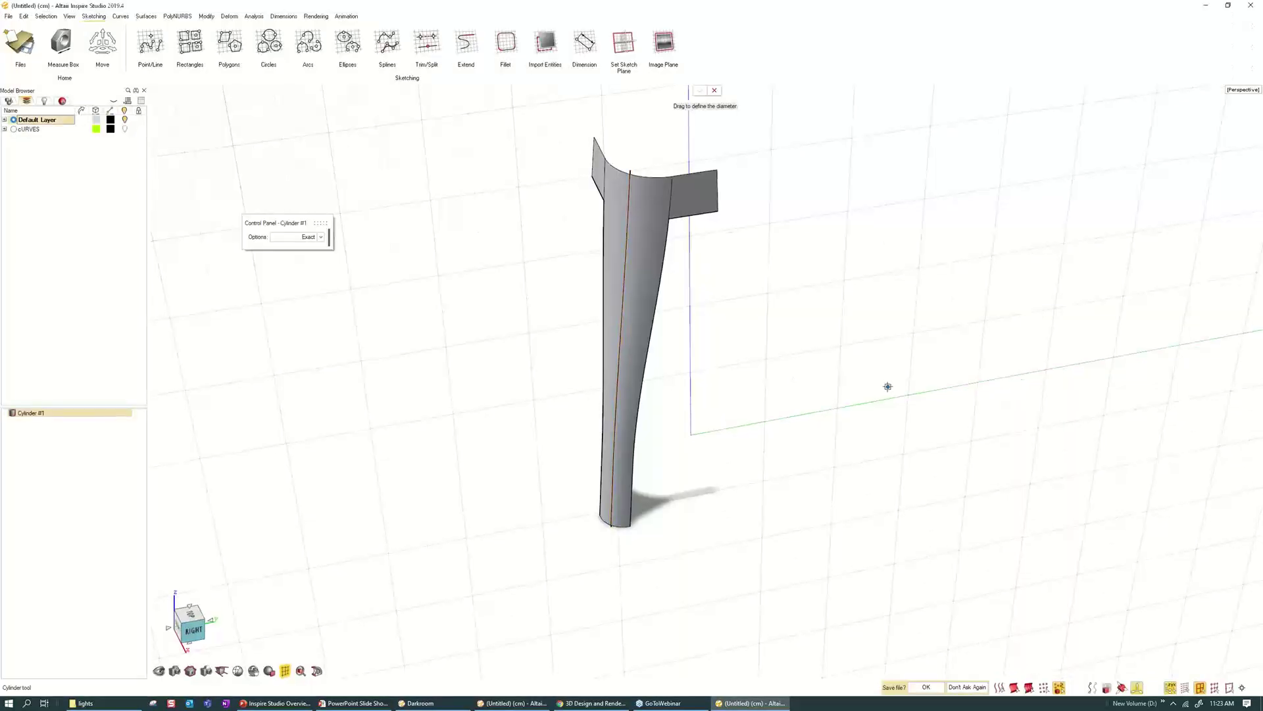
{"action": "middle_click_drag", "start_coordinate": [887, 387], "coordinate": [899, 260]}
{"action": "left_click_drag", "start_coordinate": [879, 402], "coordinate": [893, 409]}
{"action": "left_click", "coordinate": [807, 327]}
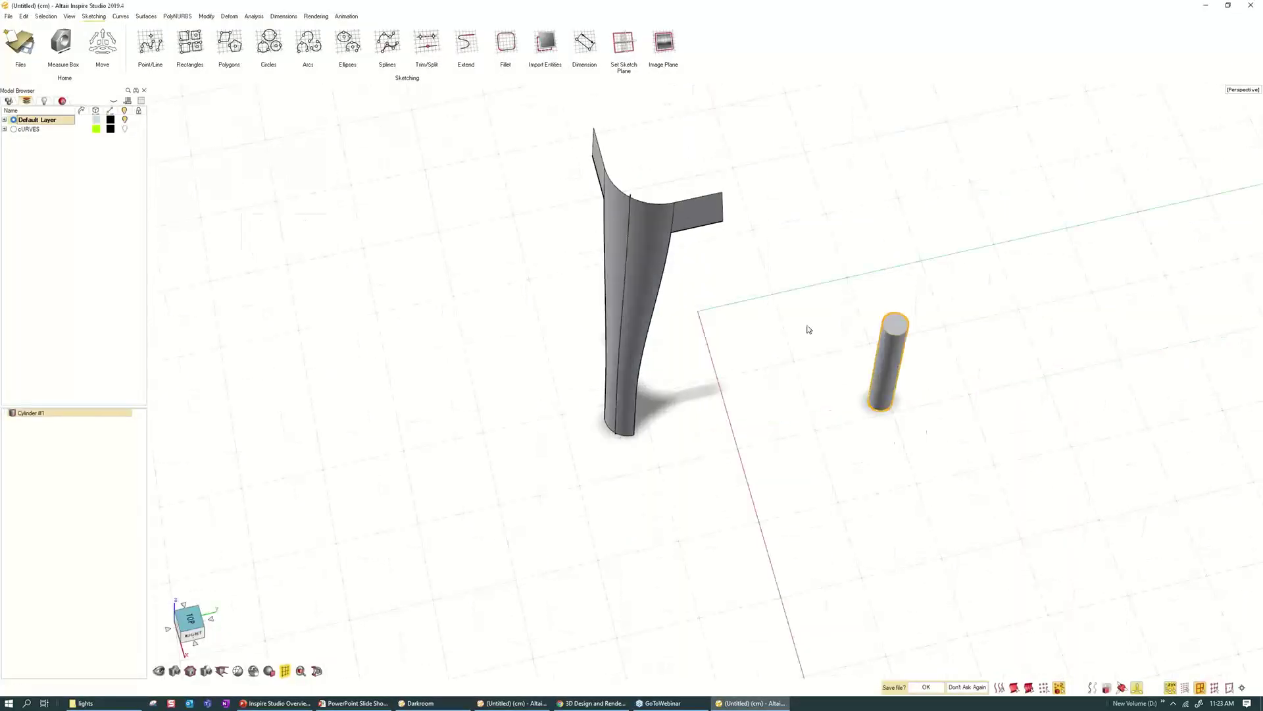
- Shorten the standing cylinder to roughly half its height by lowering its top face
{"action": "middle_click_drag", "start_coordinate": [911, 389], "coordinate": [914, 337]}
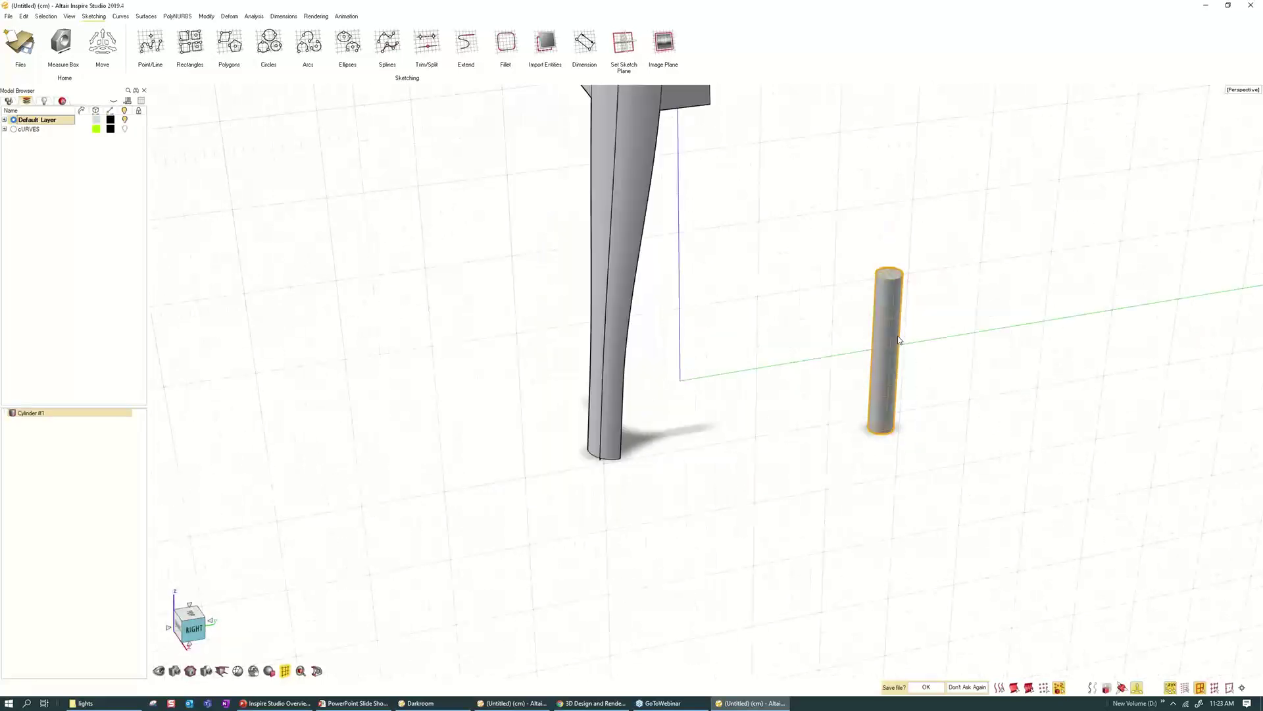
{"action": "double_click", "coordinate": [891, 318]}
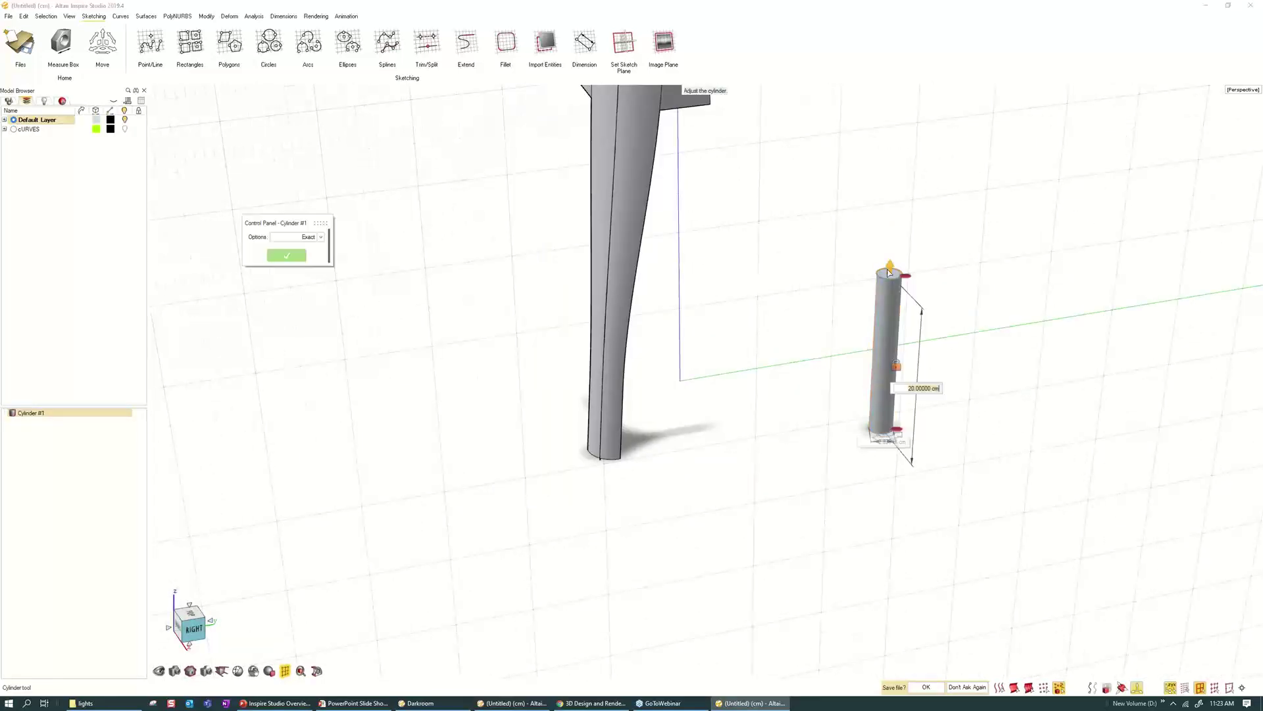
{"action": "left_click_drag", "start_coordinate": [889, 271], "coordinate": [886, 356]}
{"action": "key", "text": "Escape"}
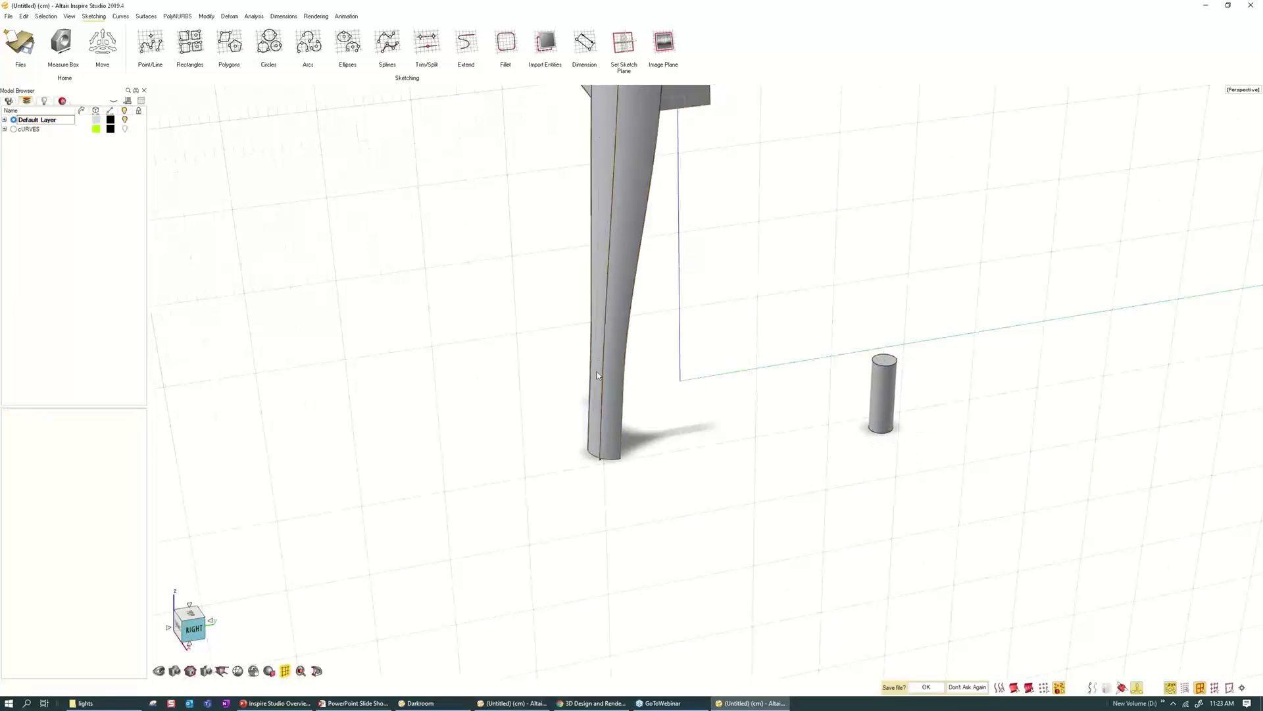
- Replicate the cylinder as a single copy along the leg's extracted middle curve, and toggle the path direction
{"action": "middle_click_drag", "start_coordinate": [763, 327], "coordinate": [724, 328]}
{"action": "key", "text": "space"}
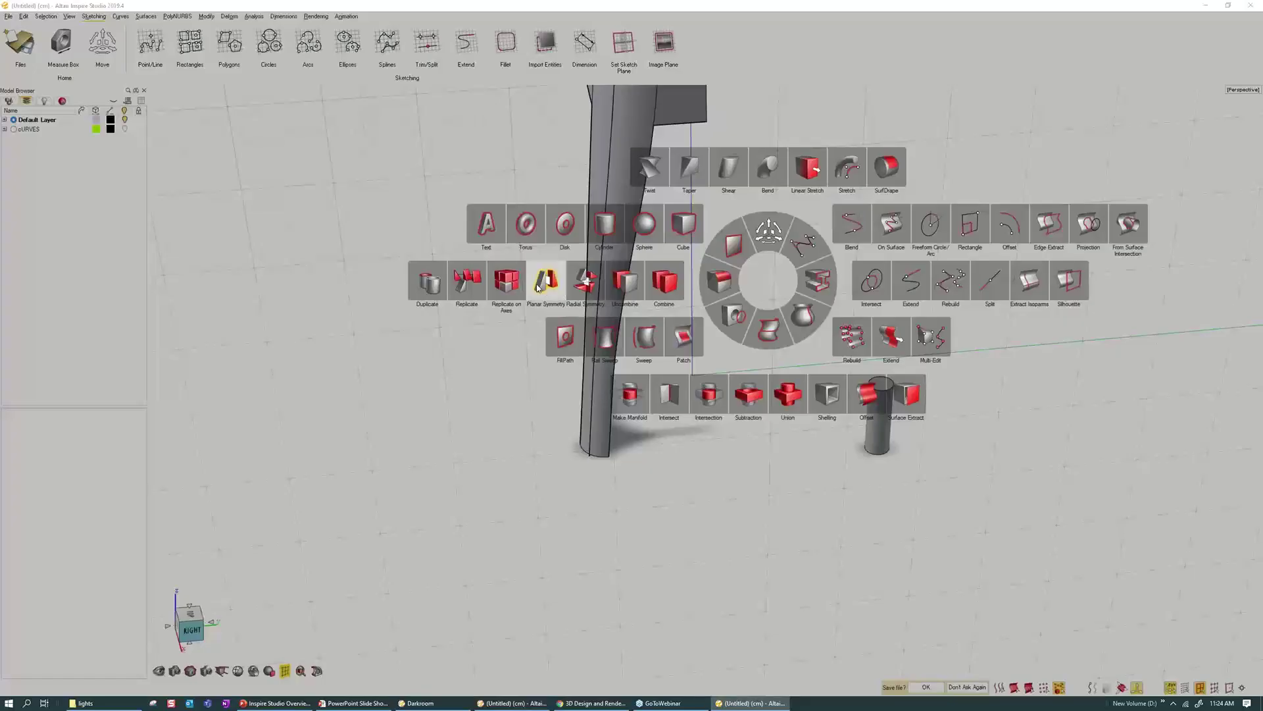
{"action": "left_click", "coordinate": [769, 281]}
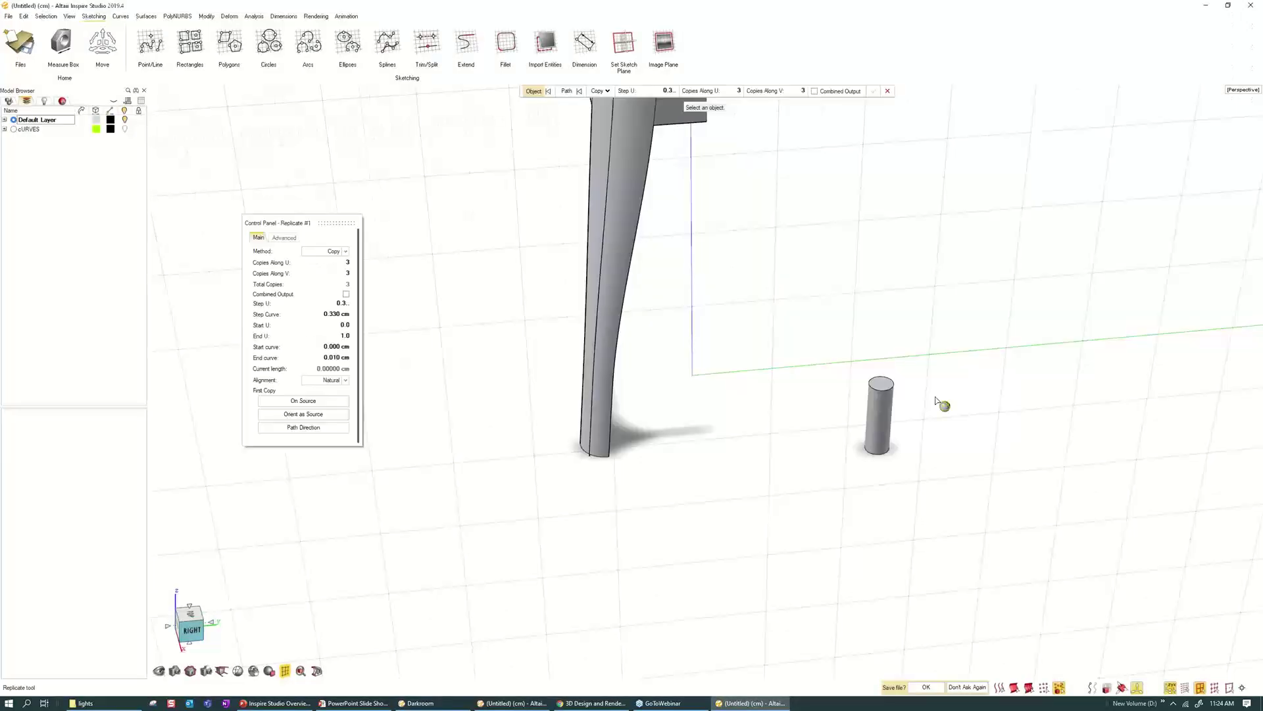
{"action": "left_click", "coordinate": [877, 406]}
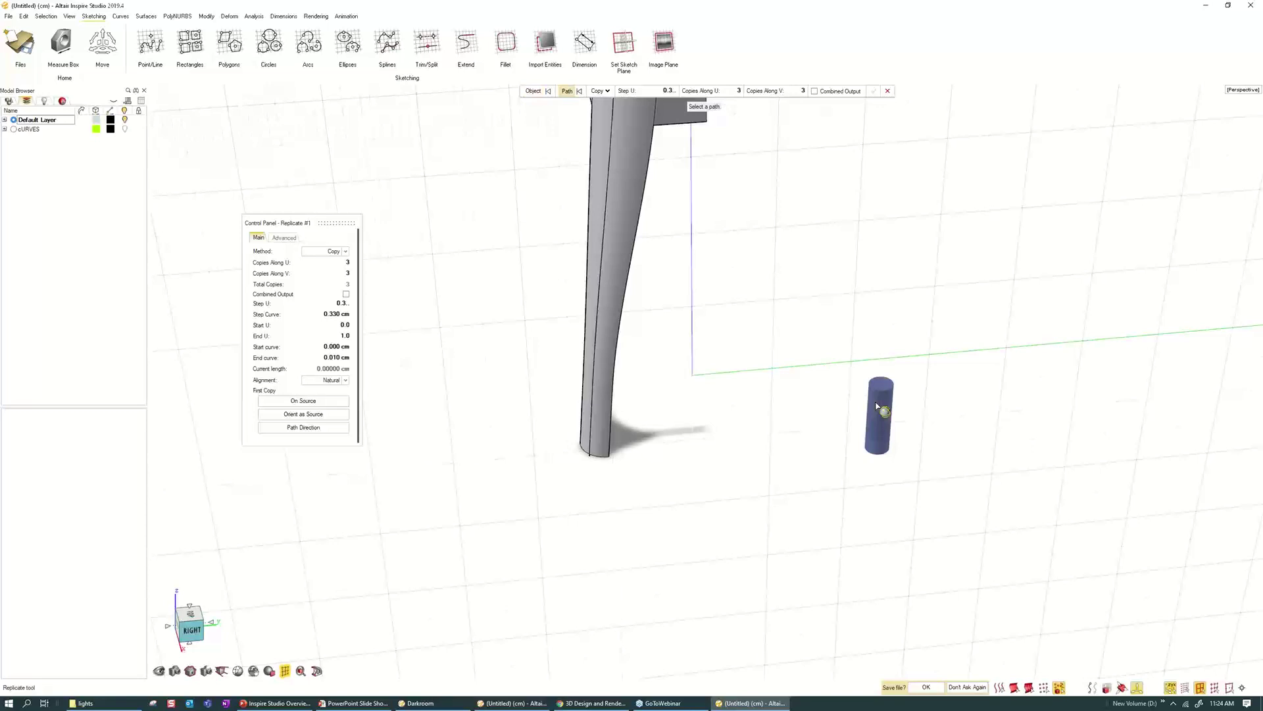
{"action": "left_click", "coordinate": [584, 245]}
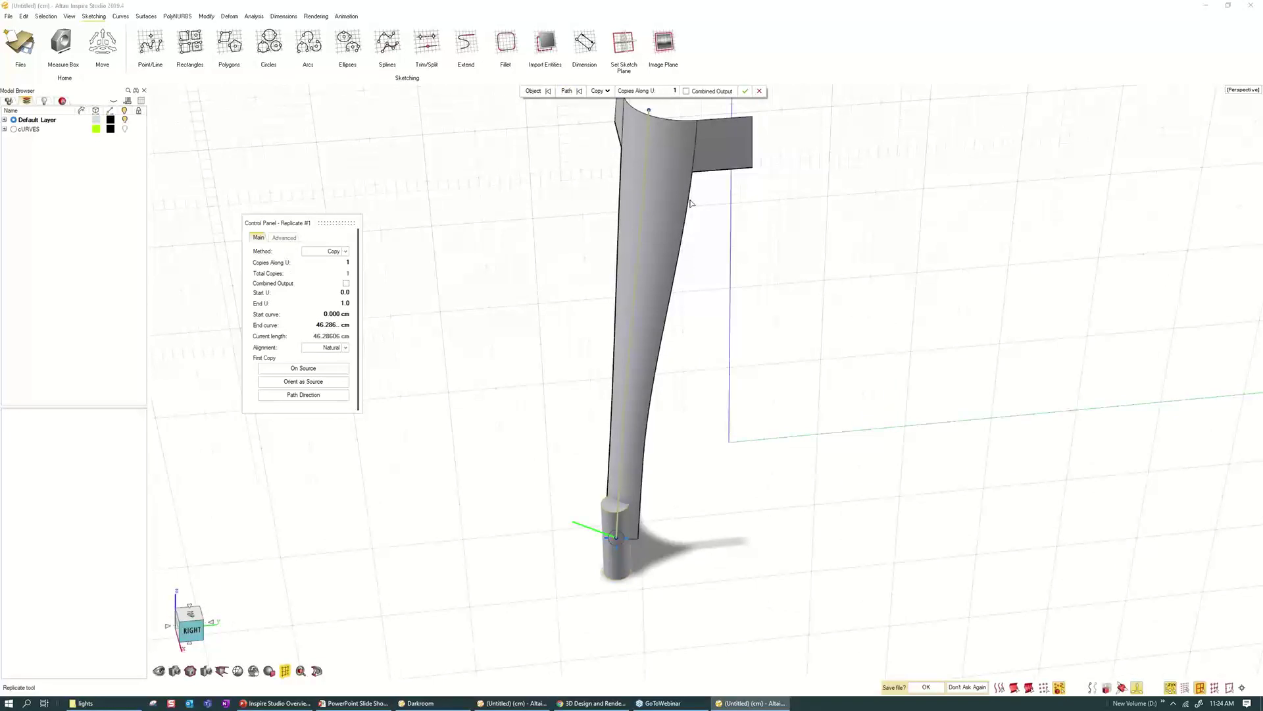
{"action": "left_click", "coordinate": [318, 395]}
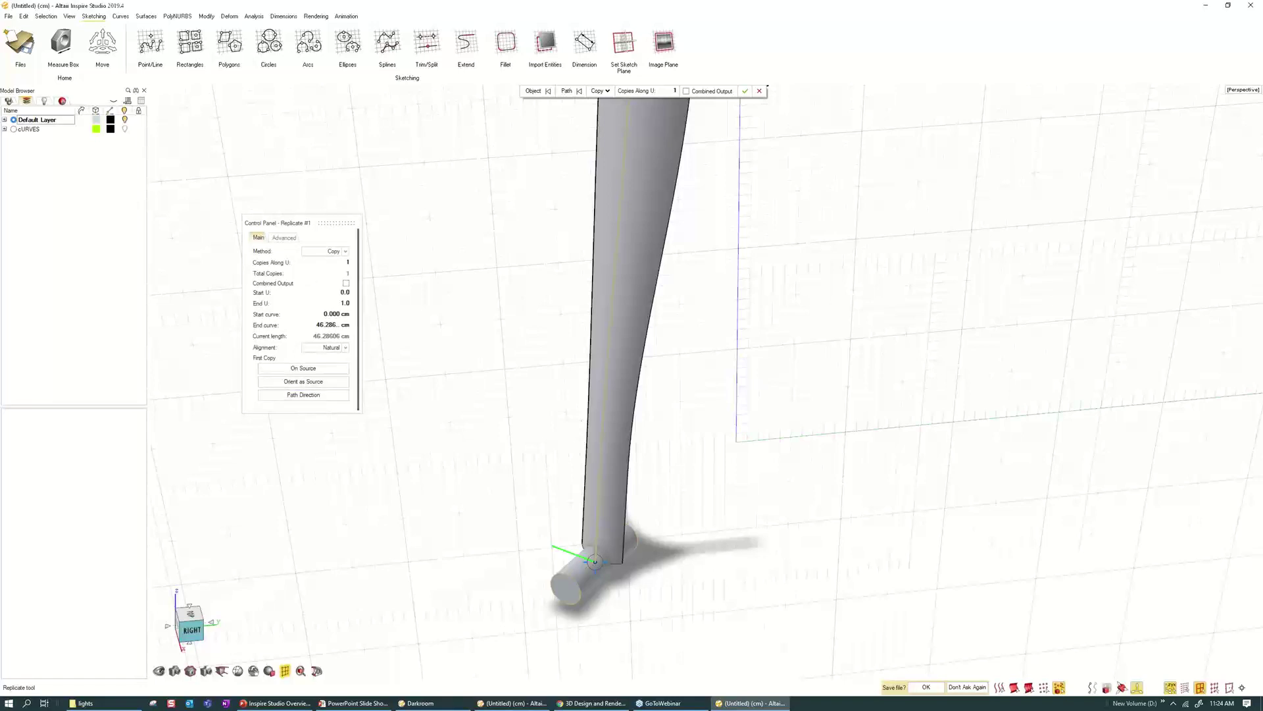
- Using a locally aligned Move manipulator, rotate the copied cylinder about its Y axis so it runs along the leg
{"action": "middle_click_drag", "start_coordinate": [582, 420], "coordinate": [500, 388]}
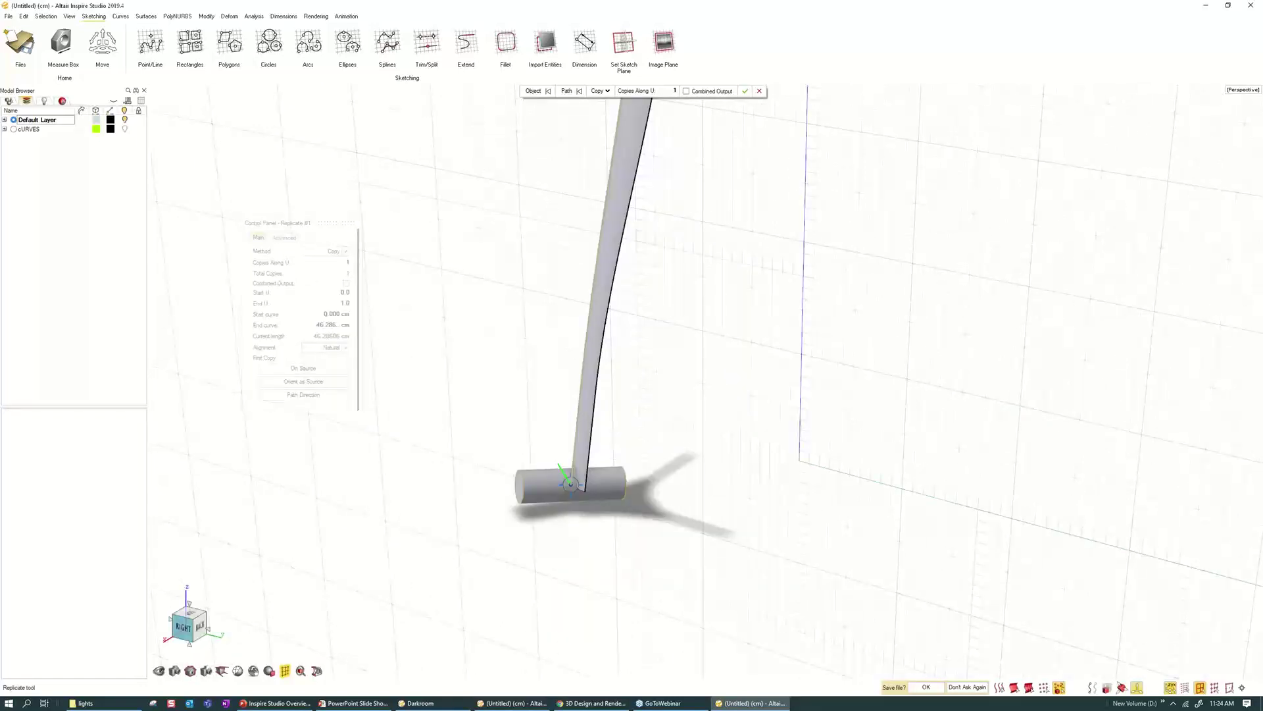
{"action": "scroll", "coordinate": [627, 447], "scroll_direction": "up", "scroll_amount": 1}
{"action": "scroll", "coordinate": [627, 447], "scroll_direction": "up", "scroll_amount": 2}
{"action": "key", "text": "m"}
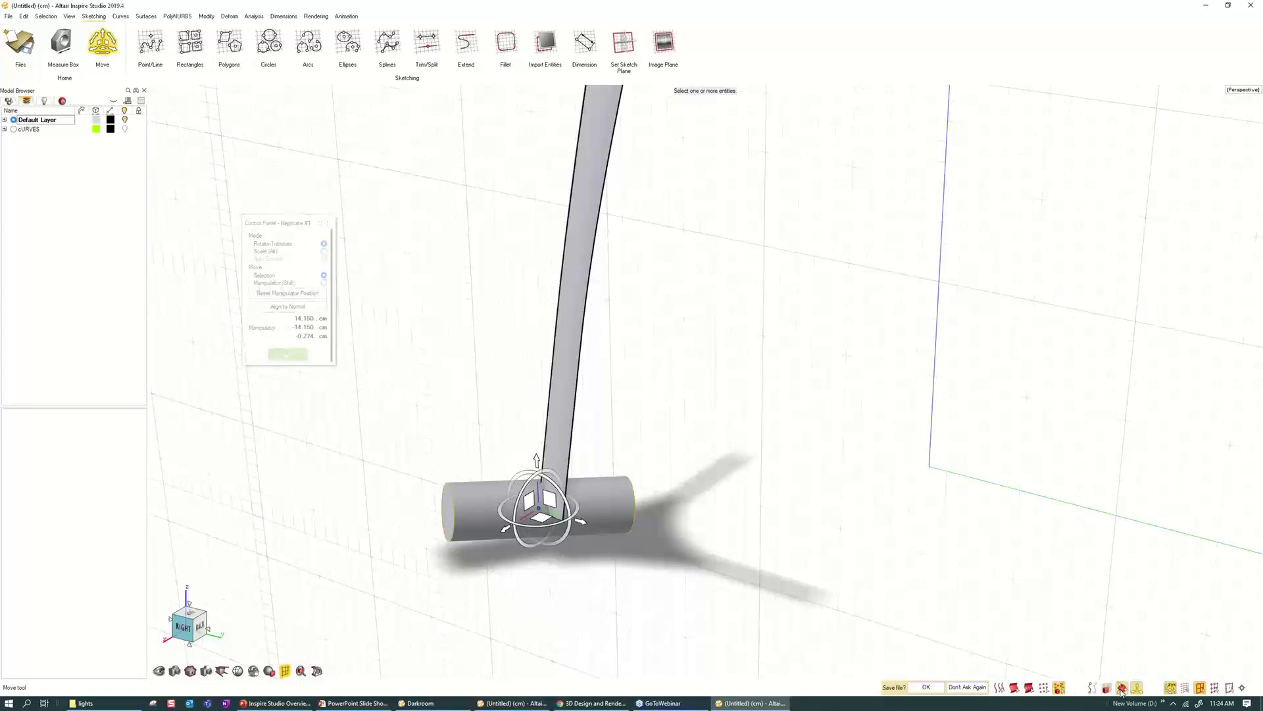
{"action": "left_click", "coordinate": [1122, 688]}
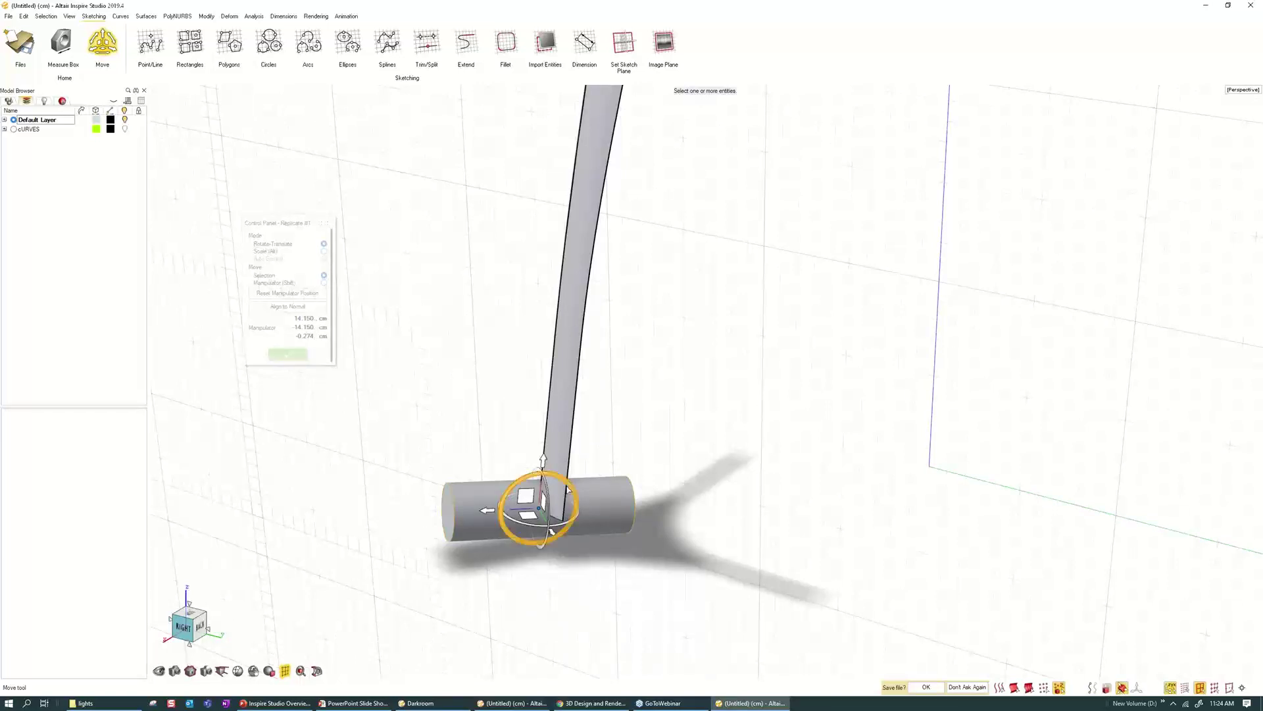
{"action": "left_click_drag", "start_coordinate": [565, 484], "coordinate": [545, 475]}
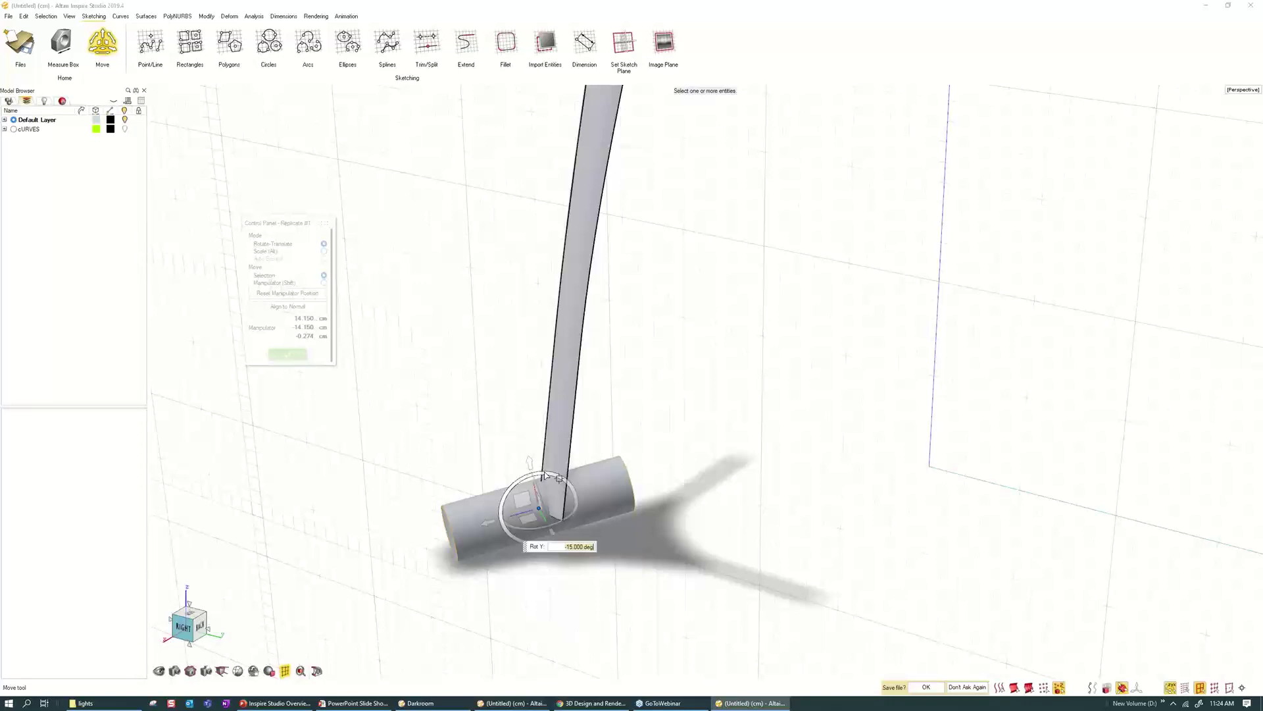
{"action": "left_click_drag", "start_coordinate": [545, 475], "coordinate": [512, 471]}
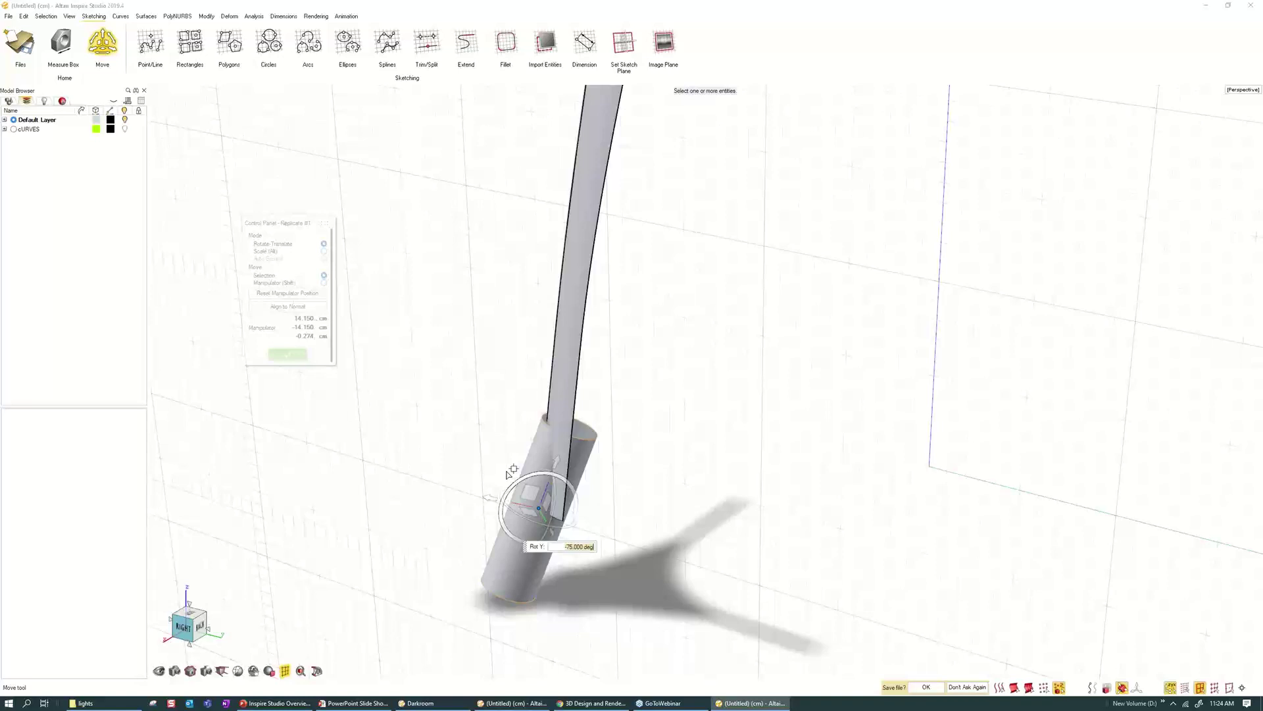
{"action": "left_click_drag", "start_coordinate": [512, 470], "coordinate": [505, 500]}
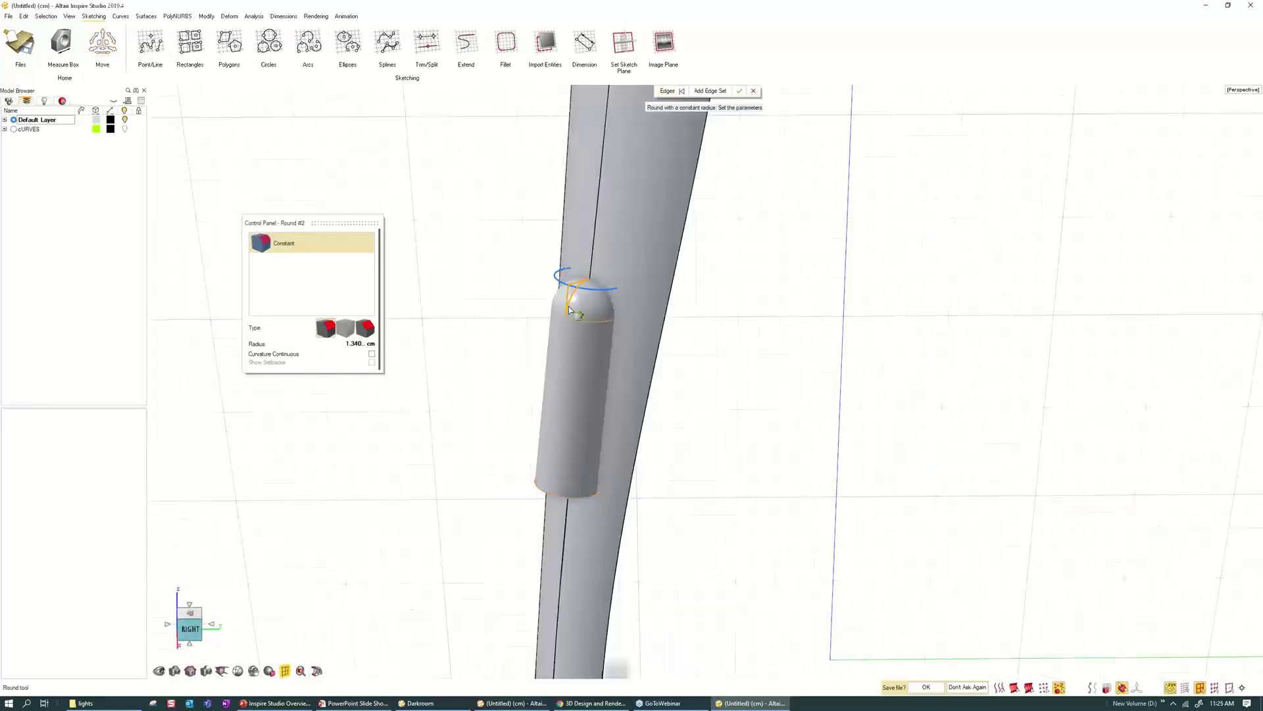
- Round both cylinder ends with a constant radius of about 1.34 cm, and intersect the resulting capsule with the leg surface
{"action": "left_click", "coordinate": [795, 319]}
{"action": "right_click", "coordinate": [767, 304]}
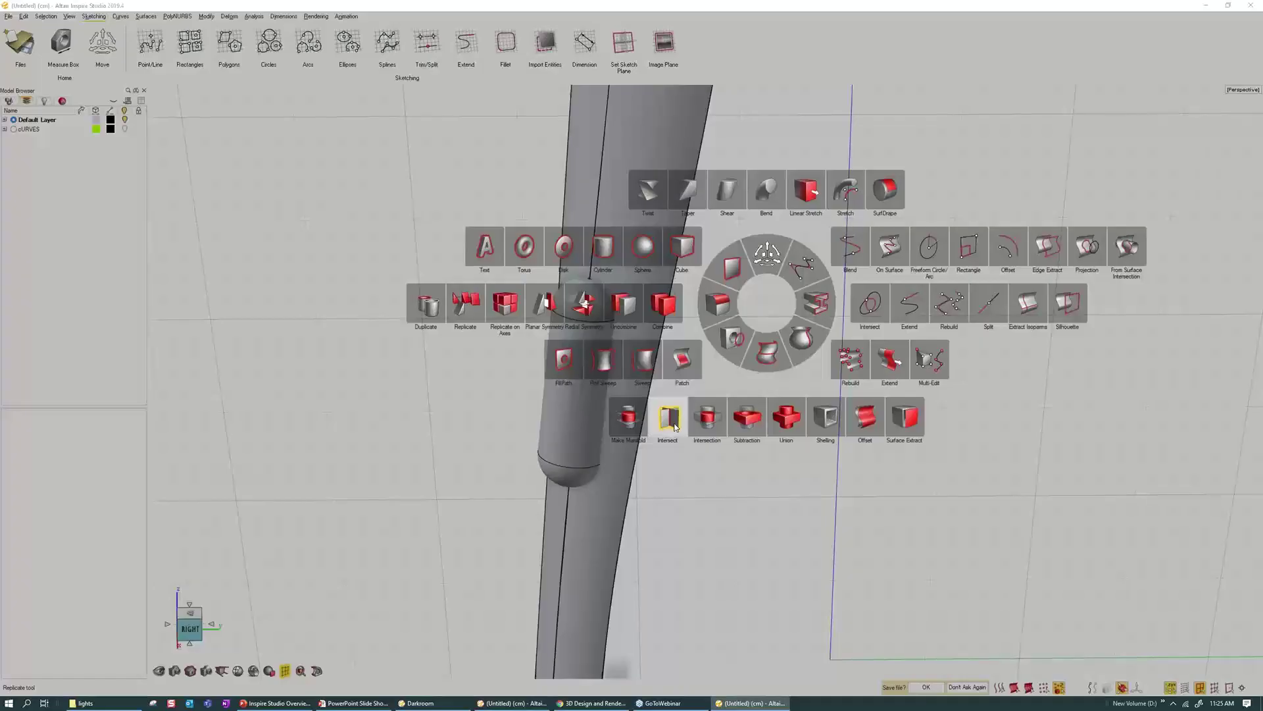
{"action": "left_click", "coordinate": [667, 417]}
{"action": "left_click", "coordinate": [603, 344]}
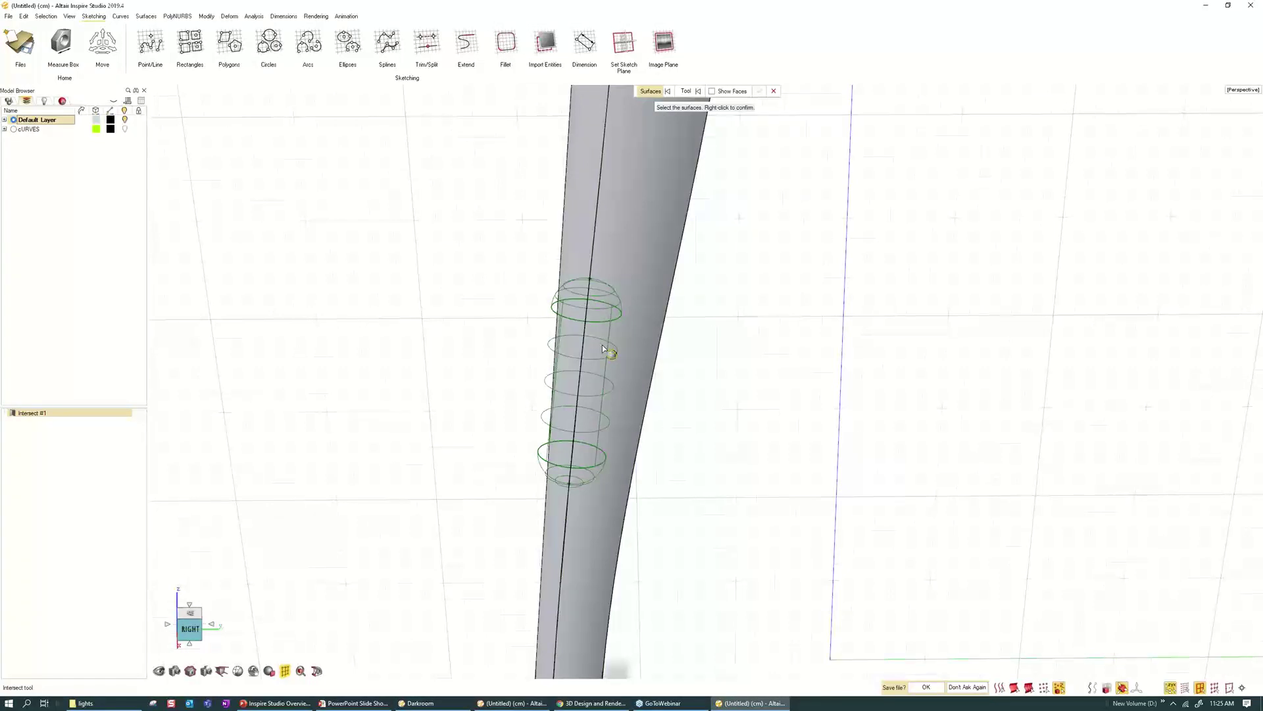
{"action": "left_click", "coordinate": [641, 249]}
{"action": "right_click", "coordinate": [639, 248]}
- Remove the capsule's outer faces and the leg patch they cover to leave an inward recess, and accept the intersection
{"action": "scroll", "coordinate": [571, 294], "scroll_direction": "up", "scroll_amount": 3}
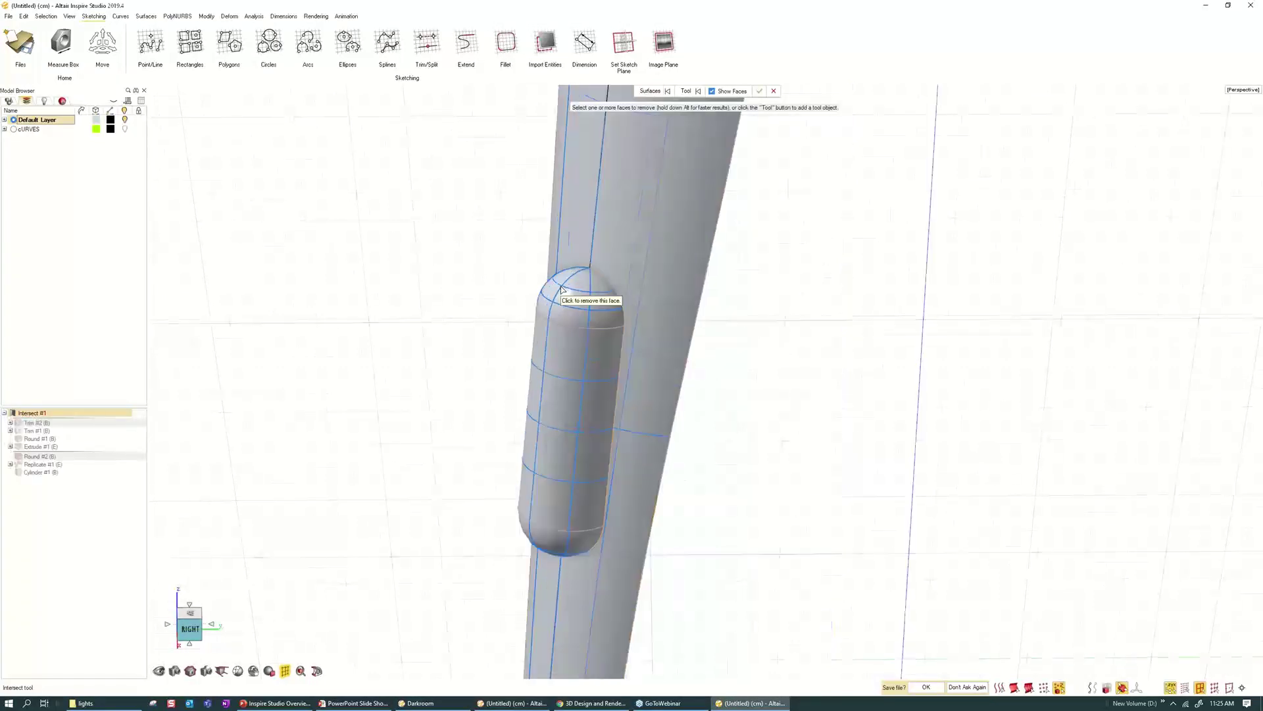
{"action": "left_click", "coordinate": [574, 287]}
{"action": "left_click", "coordinate": [549, 373]}
{"action": "middle_click_drag", "start_coordinate": [549, 373], "coordinate": [596, 368]}
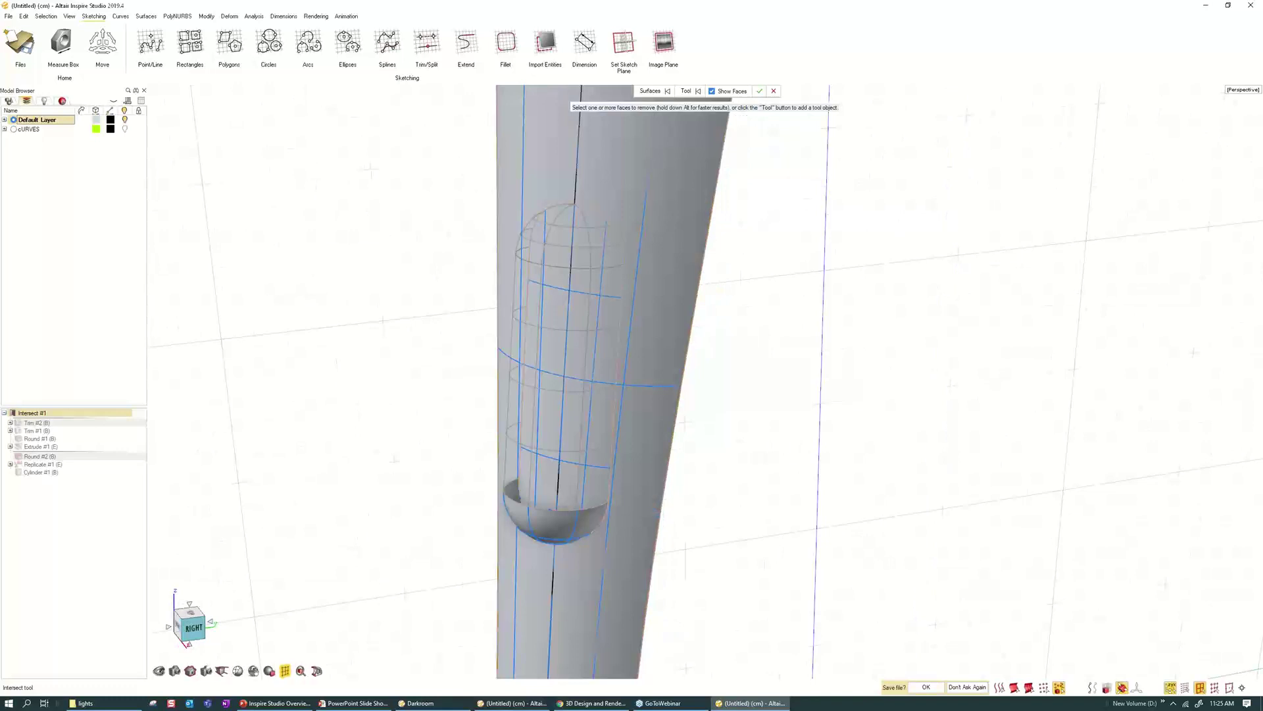
{"action": "right_click_drag", "start_coordinate": [633, 532], "coordinate": [659, 399]}
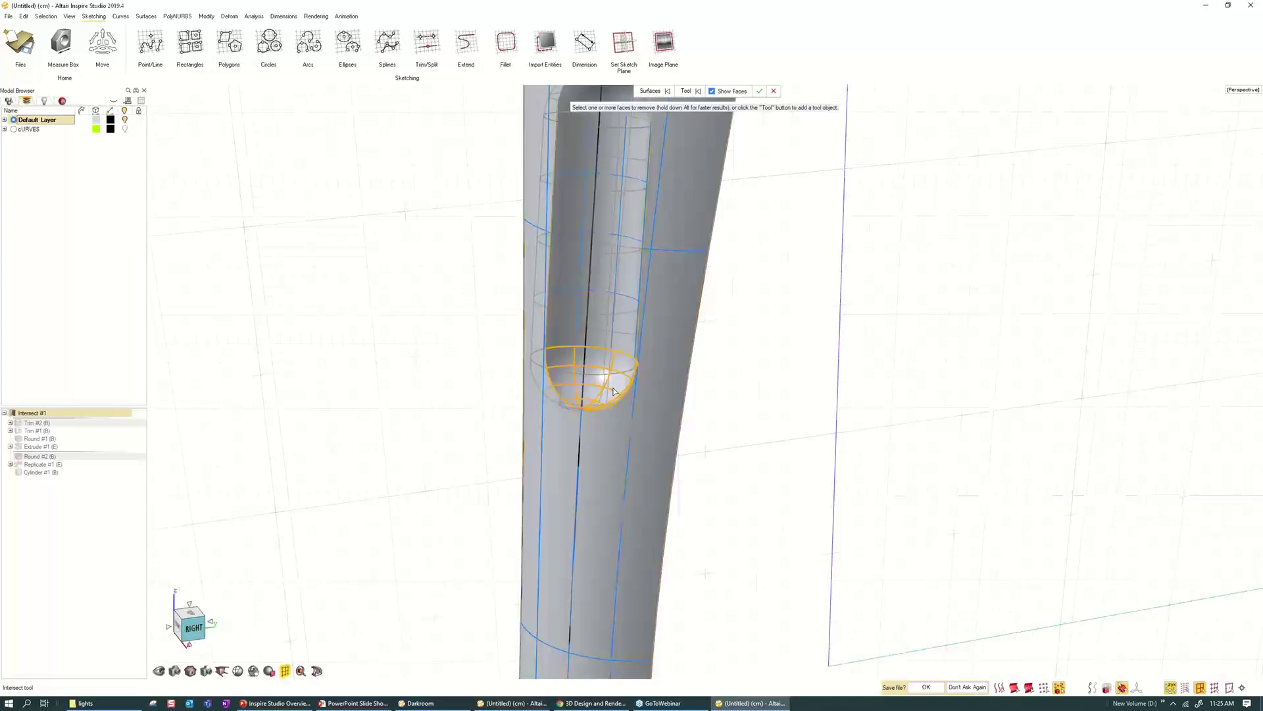
{"action": "key", "text": "space"}
- From the top view, apply a 360-degree radial symmetry with 4 copies to the recessed leg about the origin
{"action": "scroll", "coordinate": [613, 392], "scroll_direction": "down", "scroll_amount": 8}
{"action": "middle_click_drag", "start_coordinate": [614, 392], "coordinate": [652, 398]}
{"action": "middle_click_drag", "start_coordinate": [710, 260], "coordinate": [728, 274]}
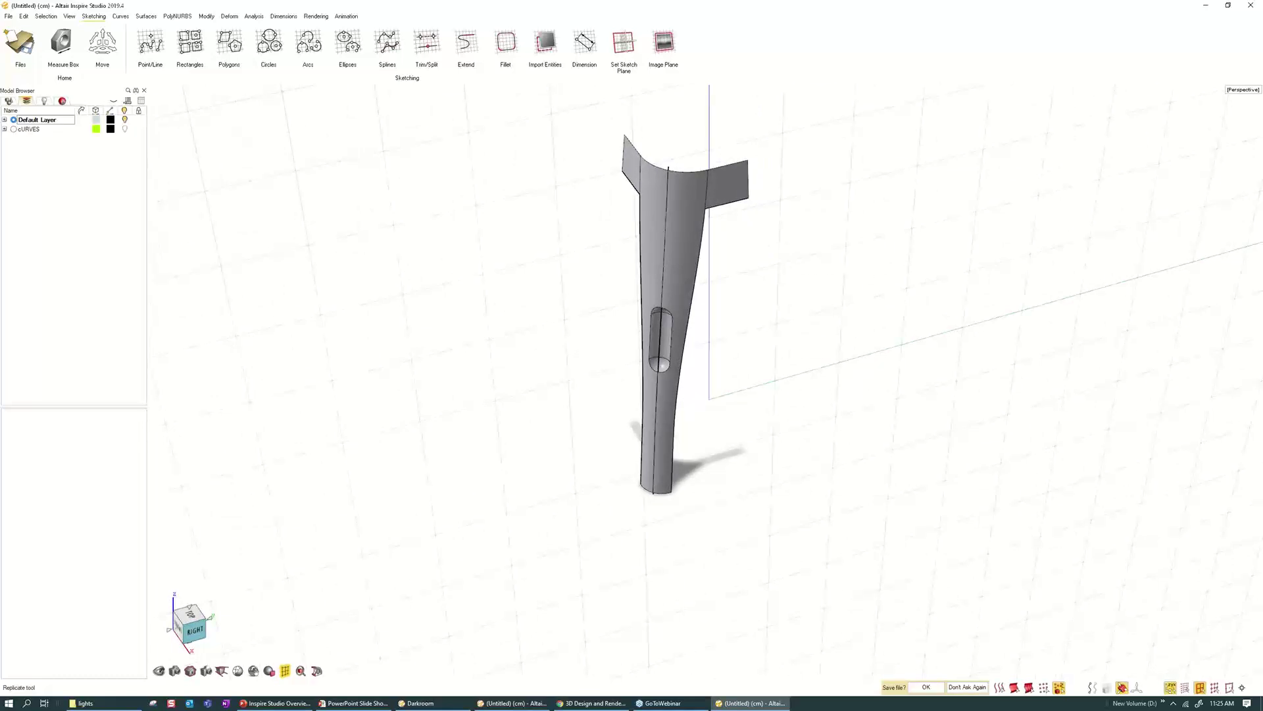
{"action": "right_click", "coordinate": [766, 238]}
{"action": "left_click", "coordinate": [752, 250]}
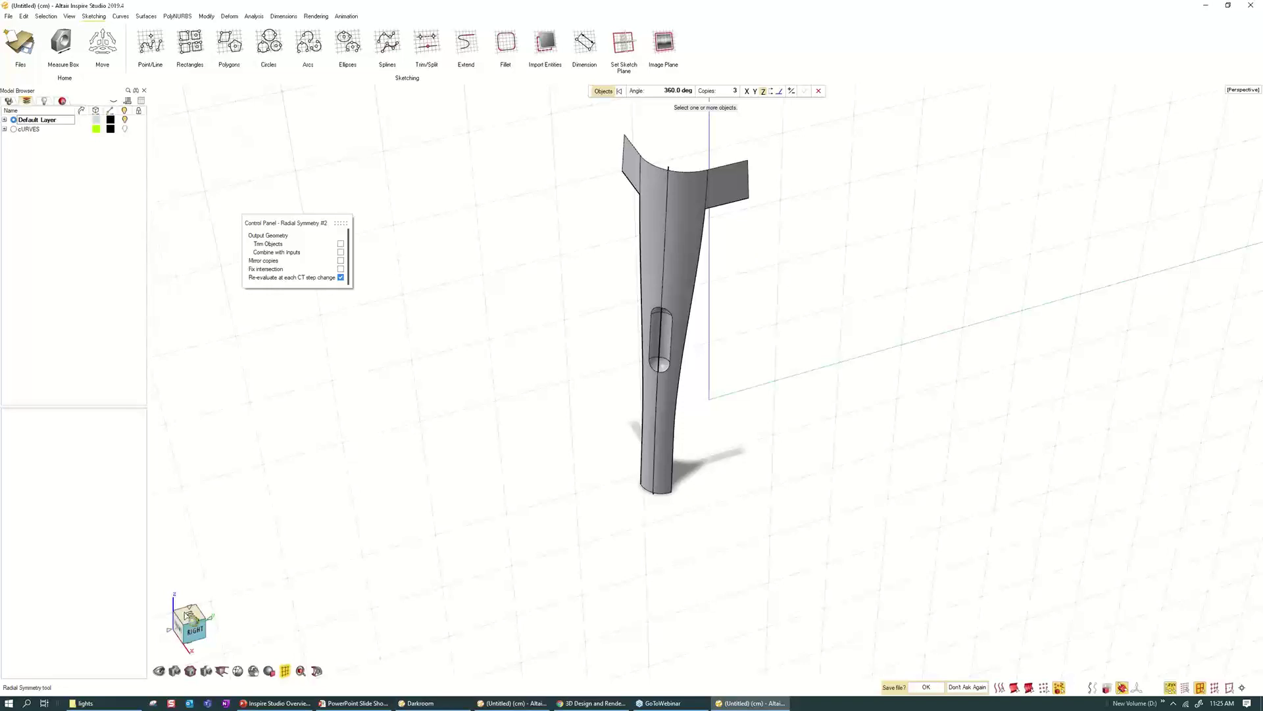
{"action": "left_click", "coordinate": [189, 614]}
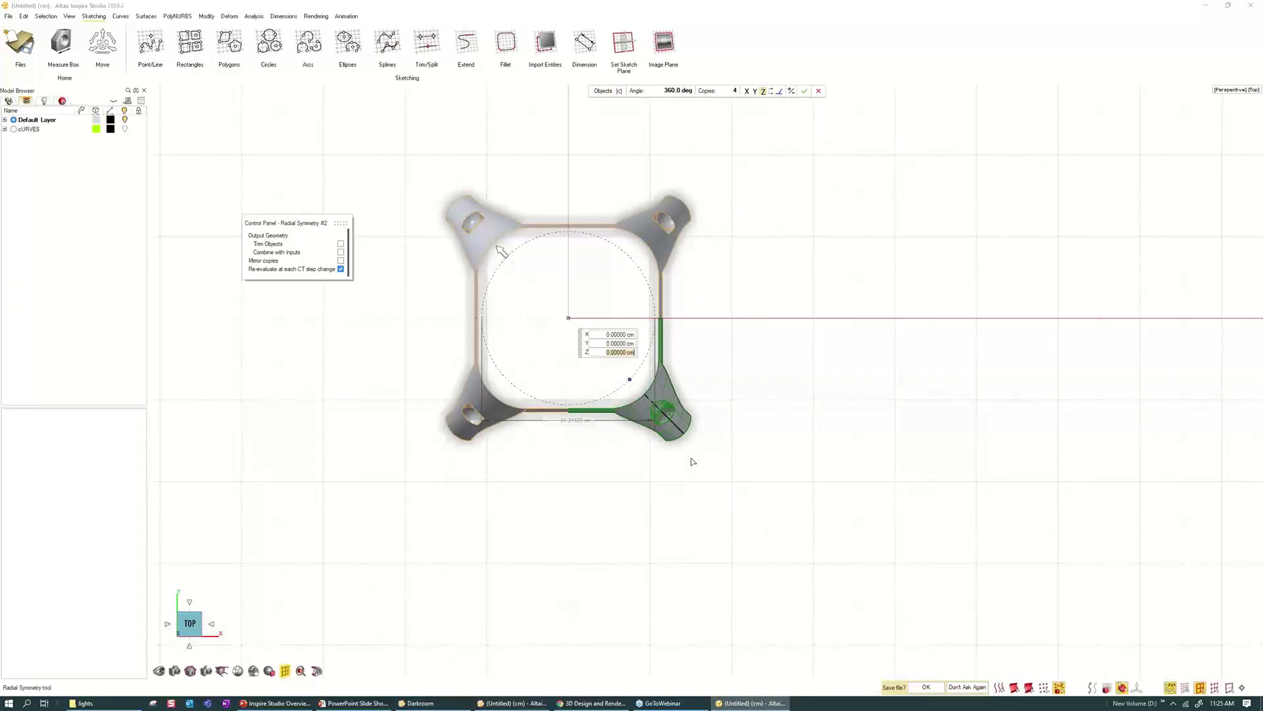
{"action": "right_click", "coordinate": [729, 180]}
{"action": "middle_click_drag", "start_coordinate": [756, 181], "coordinate": [638, 129]}
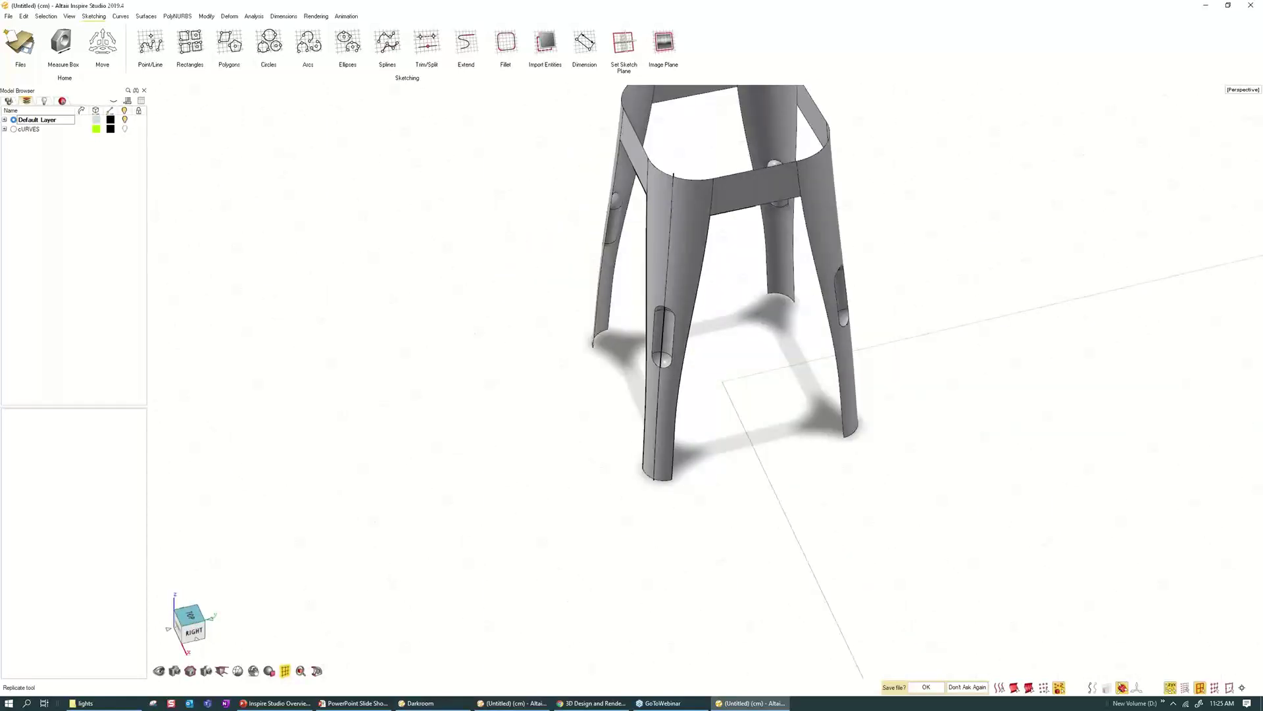
{"action": "middle_click_drag", "start_coordinate": [658, 395], "coordinate": [628, 379]}
{"action": "middle_click_drag", "start_coordinate": [668, 336], "coordinate": [735, 340]}
{"action": "scroll", "coordinate": [700, 390], "scroll_direction": "down", "scroll_amount": 1}
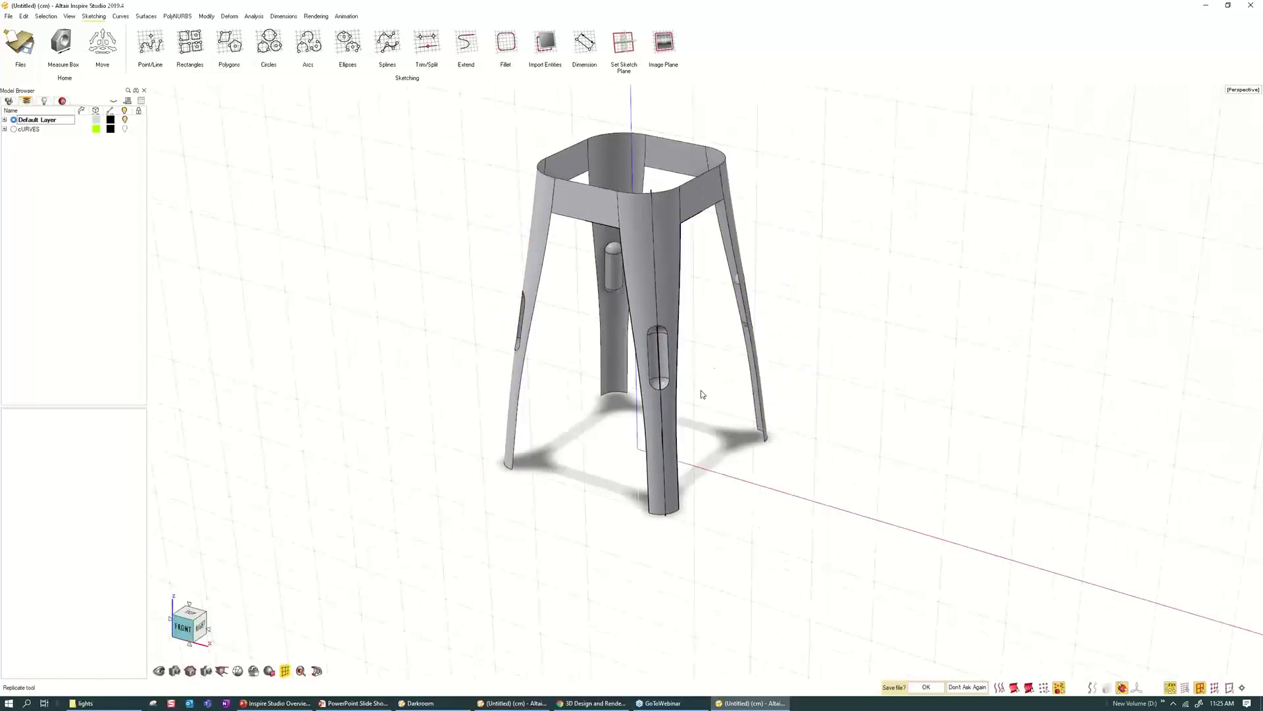
{"action": "middle_click_drag", "start_coordinate": [679, 342], "coordinate": [728, 435]}
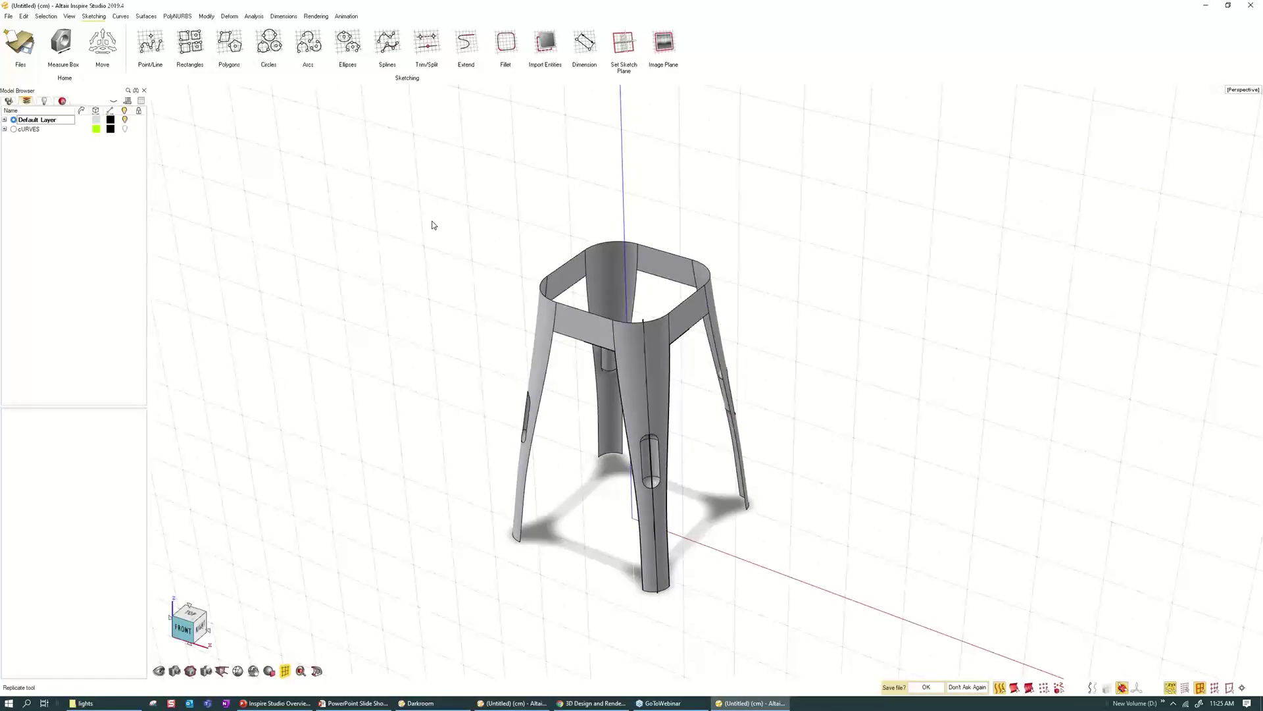
- Move the leg's construction curves from the default layer to the cURVES layer
{"action": "left_click", "coordinate": [647, 421]}
{"action": "right_click", "coordinate": [648, 420]}
{"action": "mouse_move", "coordinate": [724, 587]}
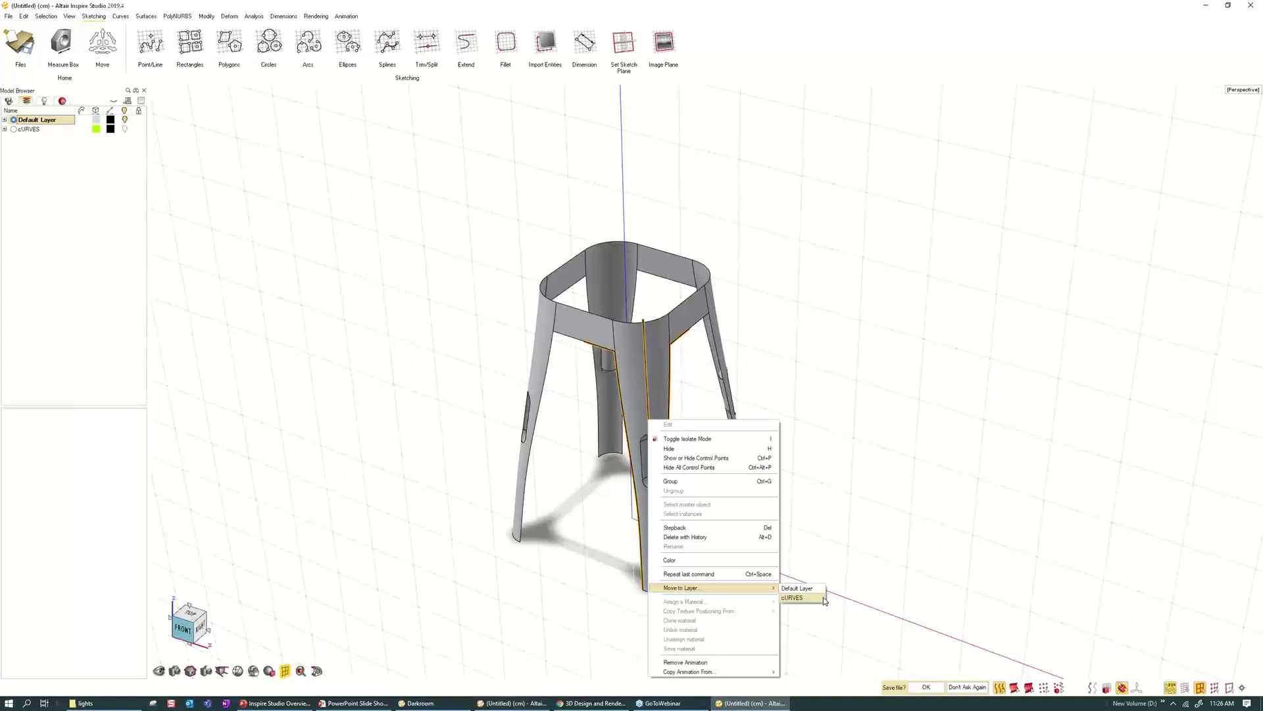
{"action": "left_click", "coordinate": [823, 597]}
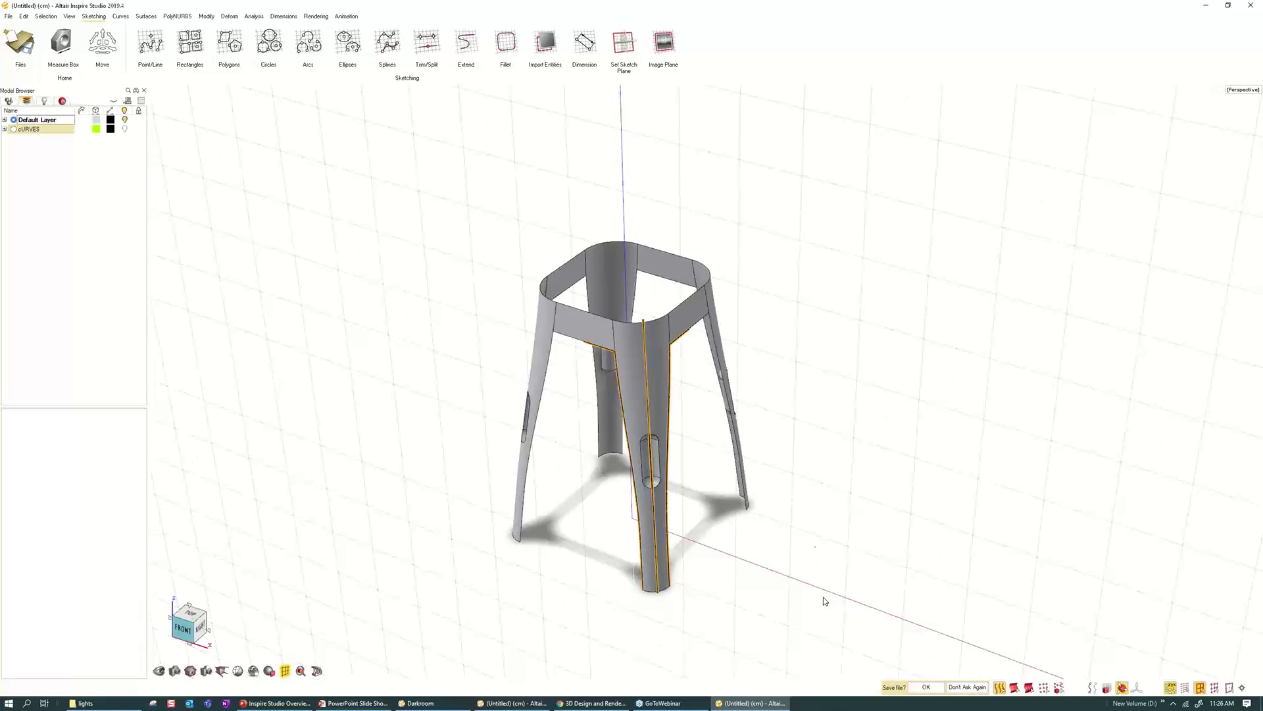
- Save the model as an Inspire Studio file named bar_stool
{"action": "key", "text": "ctrl+s"}
{"action": "type", "text": "bar_stool"}
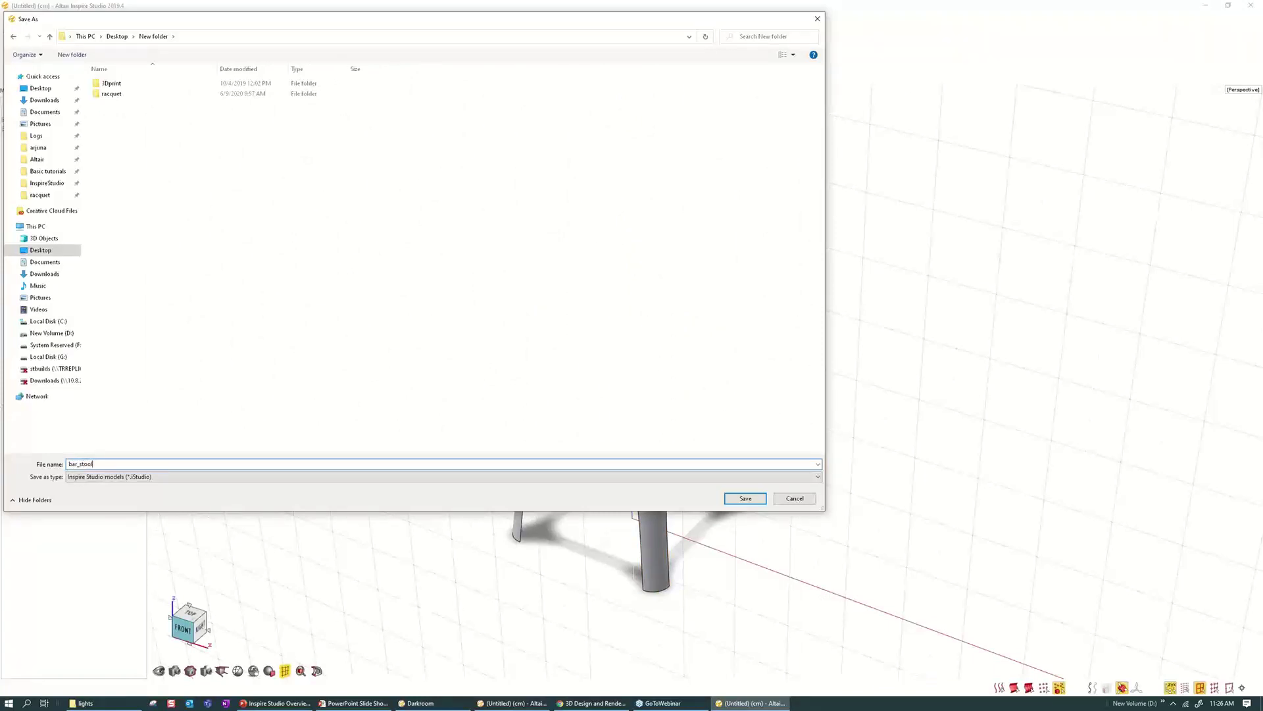
{"action": "key", "text": "Return"}
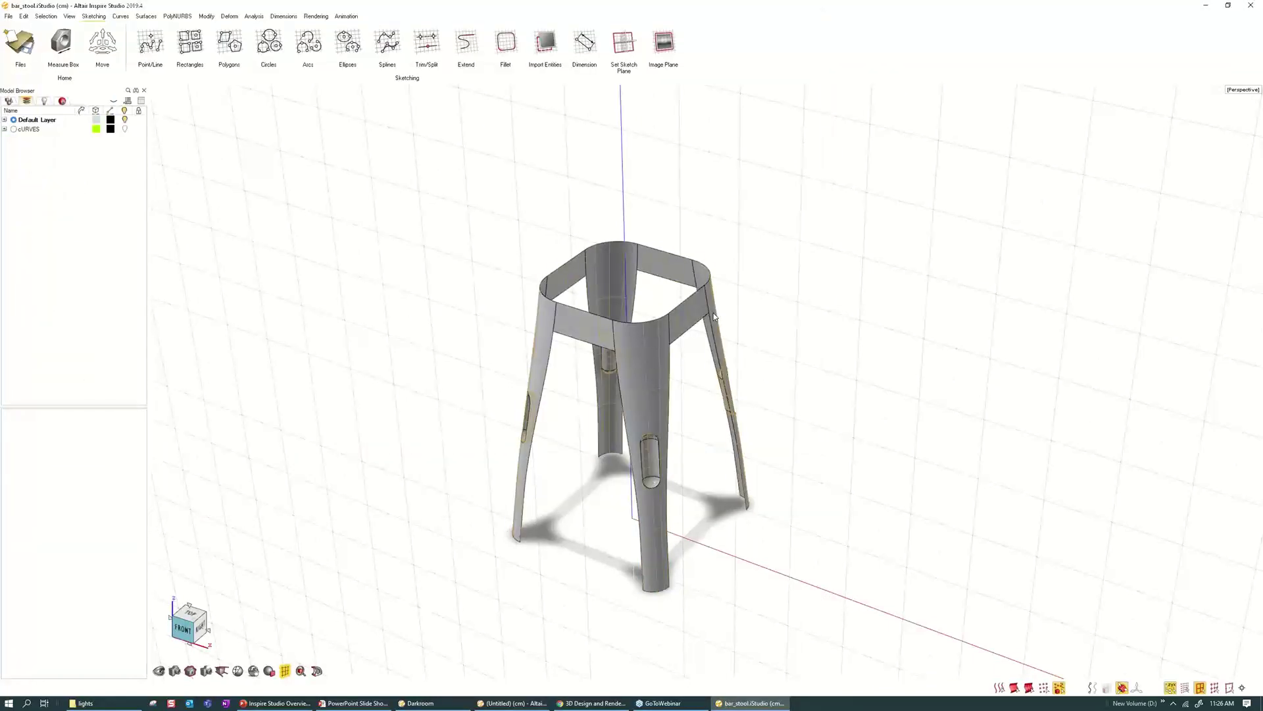
- Extrude the frame's closed upper outline with end caps to form the stool's seat, and accept the extrusion
{"action": "scroll", "coordinate": [713, 314], "scroll_direction": "up", "scroll_amount": 3}
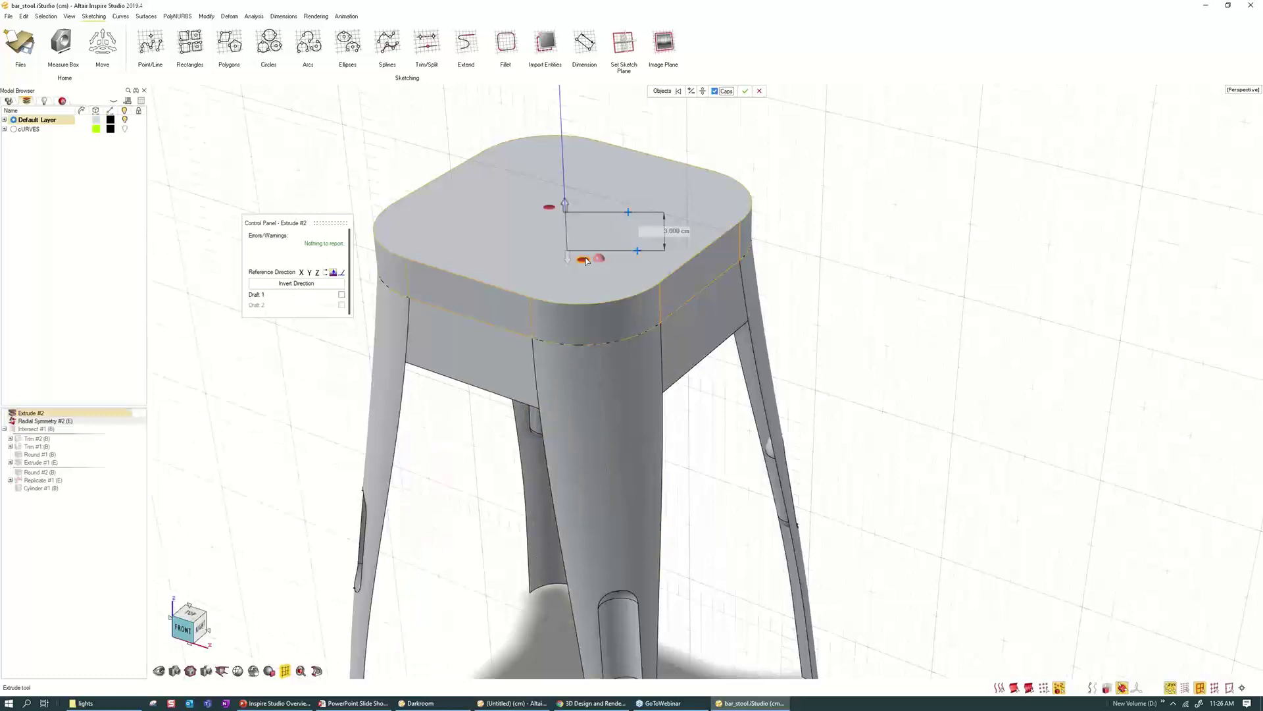
{"action": "middle_click_drag", "start_coordinate": [885, 285], "coordinate": [740, 235]}
{"action": "right_click", "coordinate": [740, 235]}
{"action": "scroll", "coordinate": [736, 236], "scroll_direction": "down", "scroll_amount": 2}
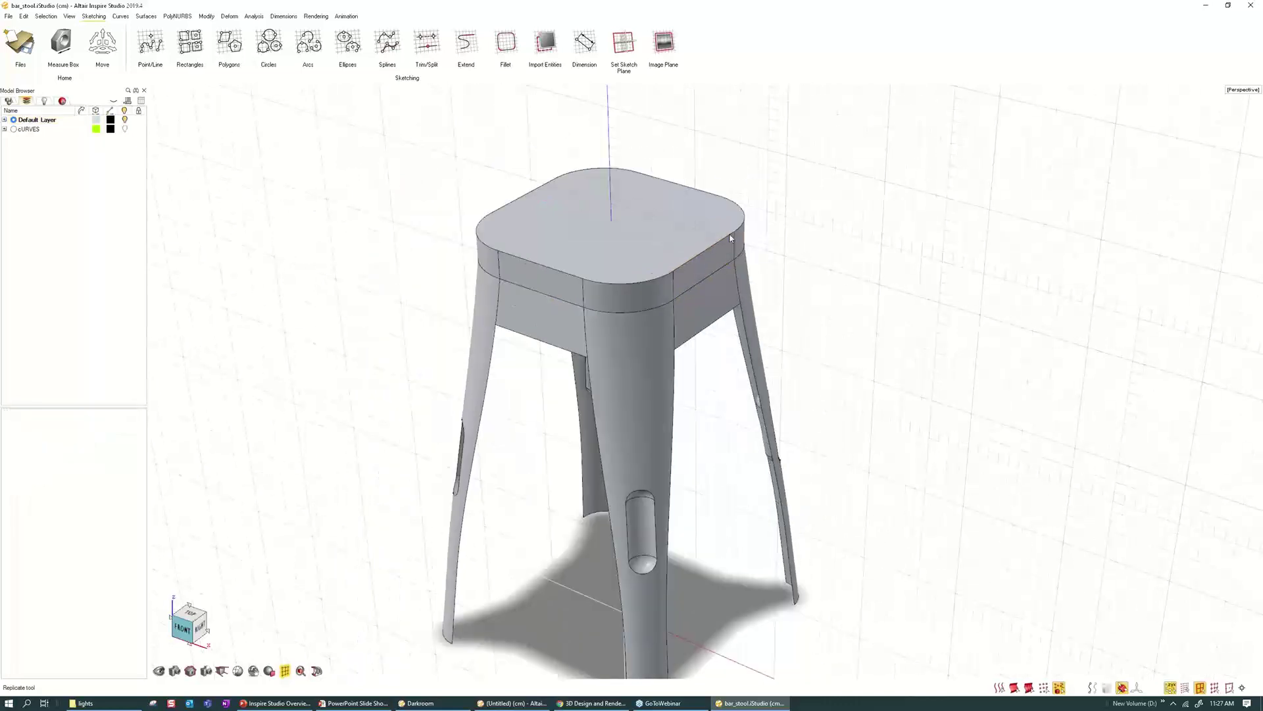
- Try to offset the four-leg frame's surfaces with a global offset of 0.25 cm, and also with 0.125 cm
{"action": "scroll", "coordinate": [475, 184], "scroll_direction": "up", "scroll_amount": 2}
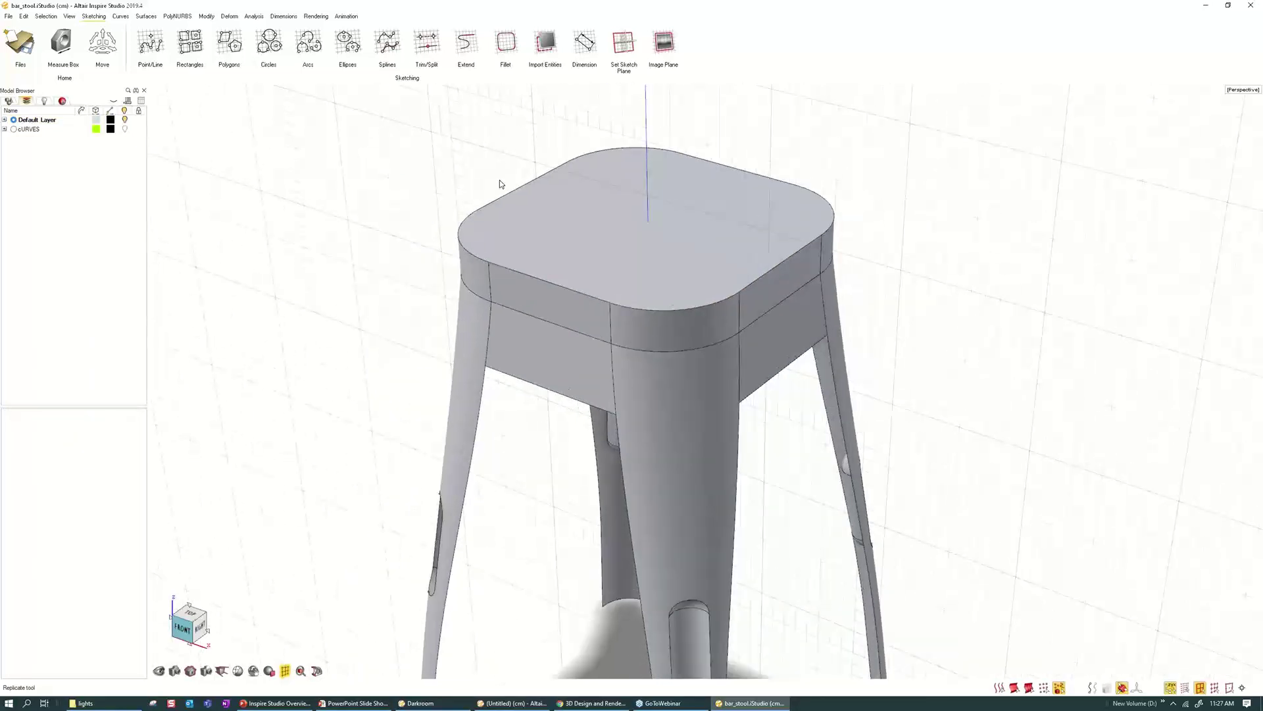
{"action": "middle_click_drag", "start_coordinate": [500, 184], "coordinate": [612, 202]}
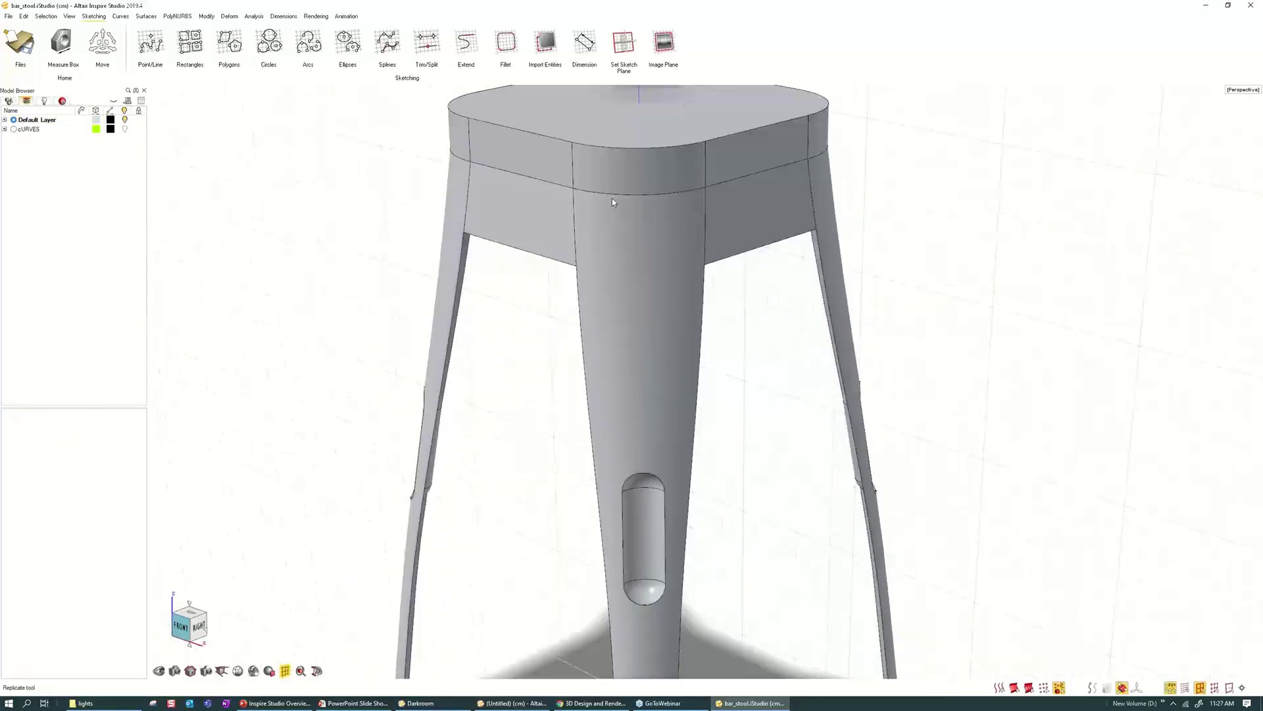
{"action": "scroll", "coordinate": [612, 201], "scroll_direction": "down", "scroll_amount": 2}
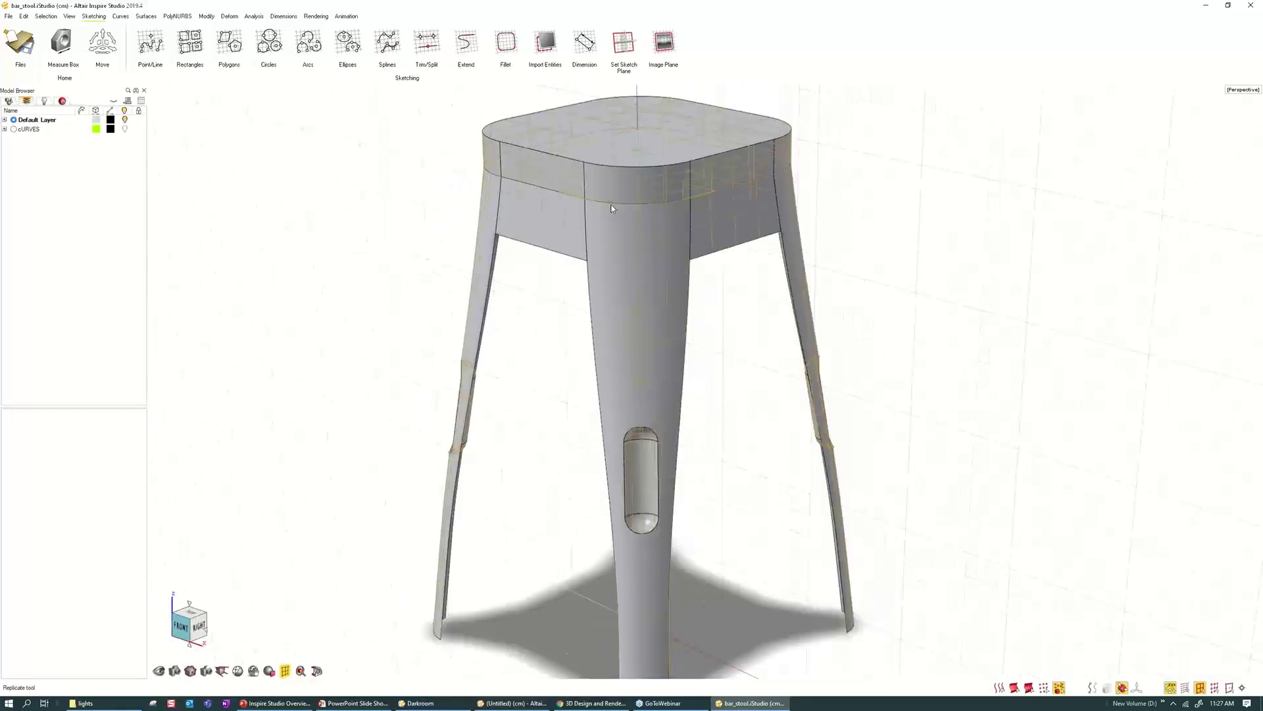
{"action": "left_click", "coordinate": [611, 204]}
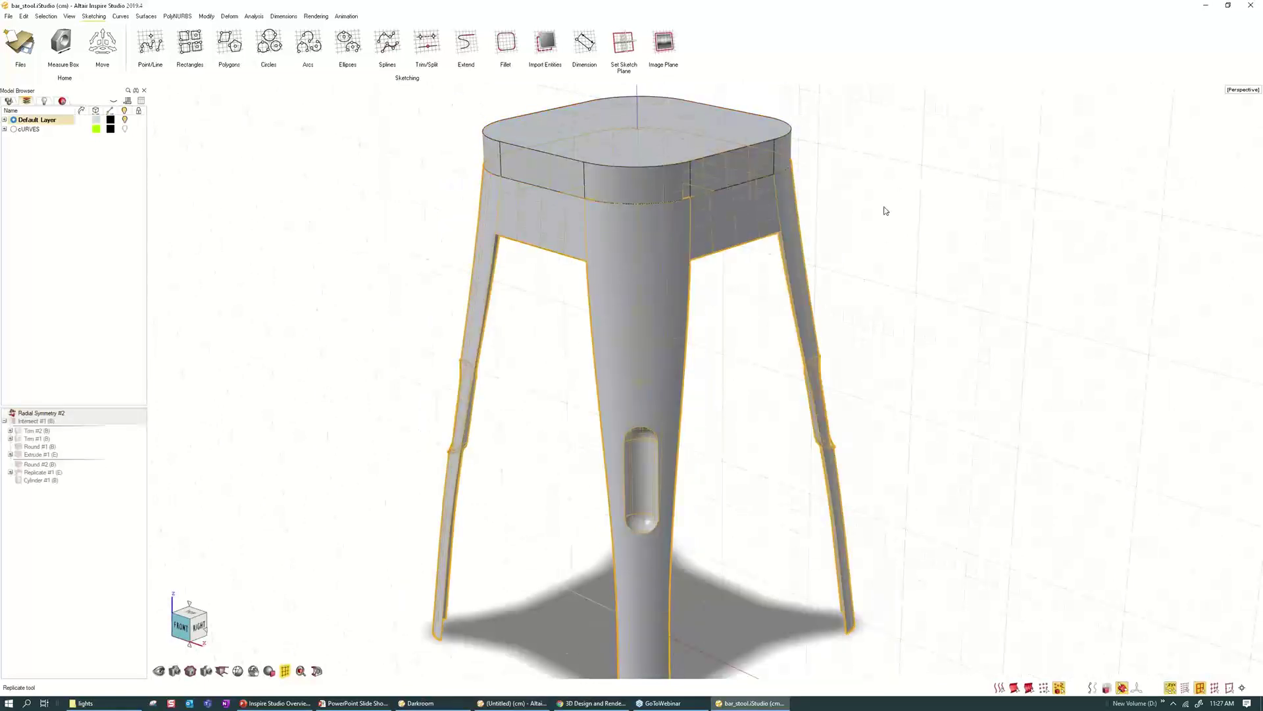
{"action": "left_click", "coordinate": [941, 204]}
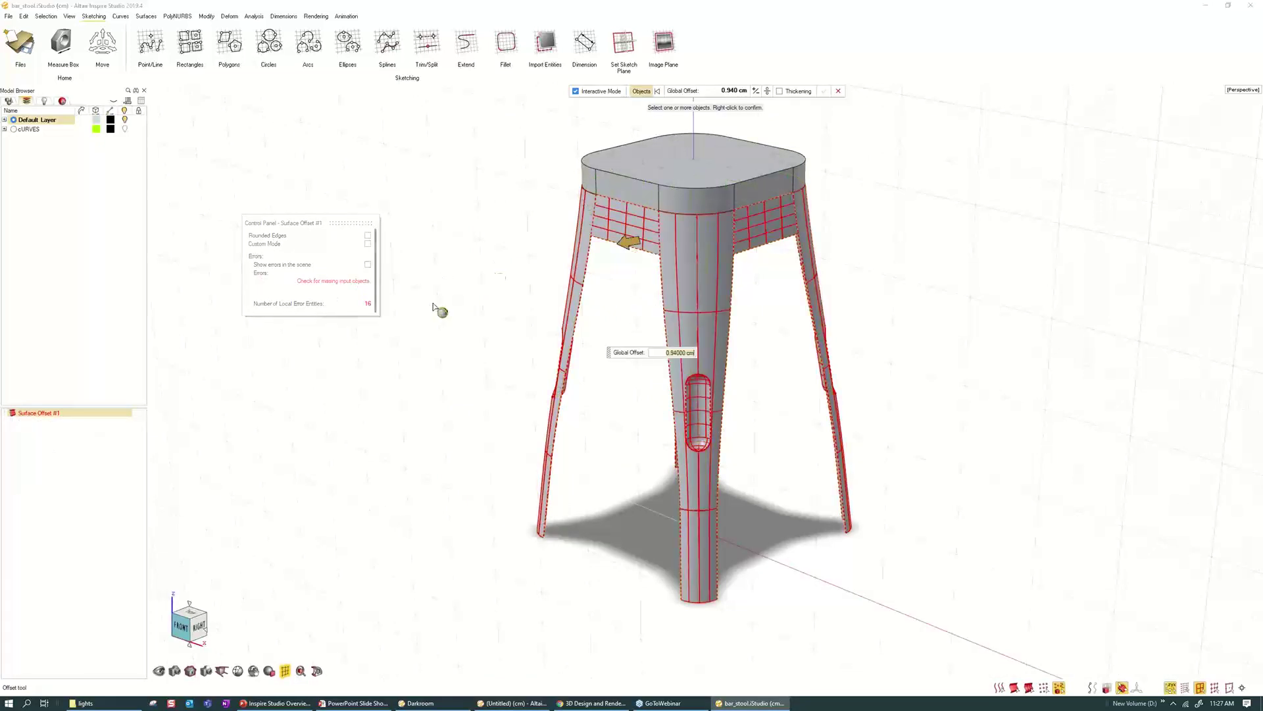
{"action": "left_click", "coordinate": [733, 90]}
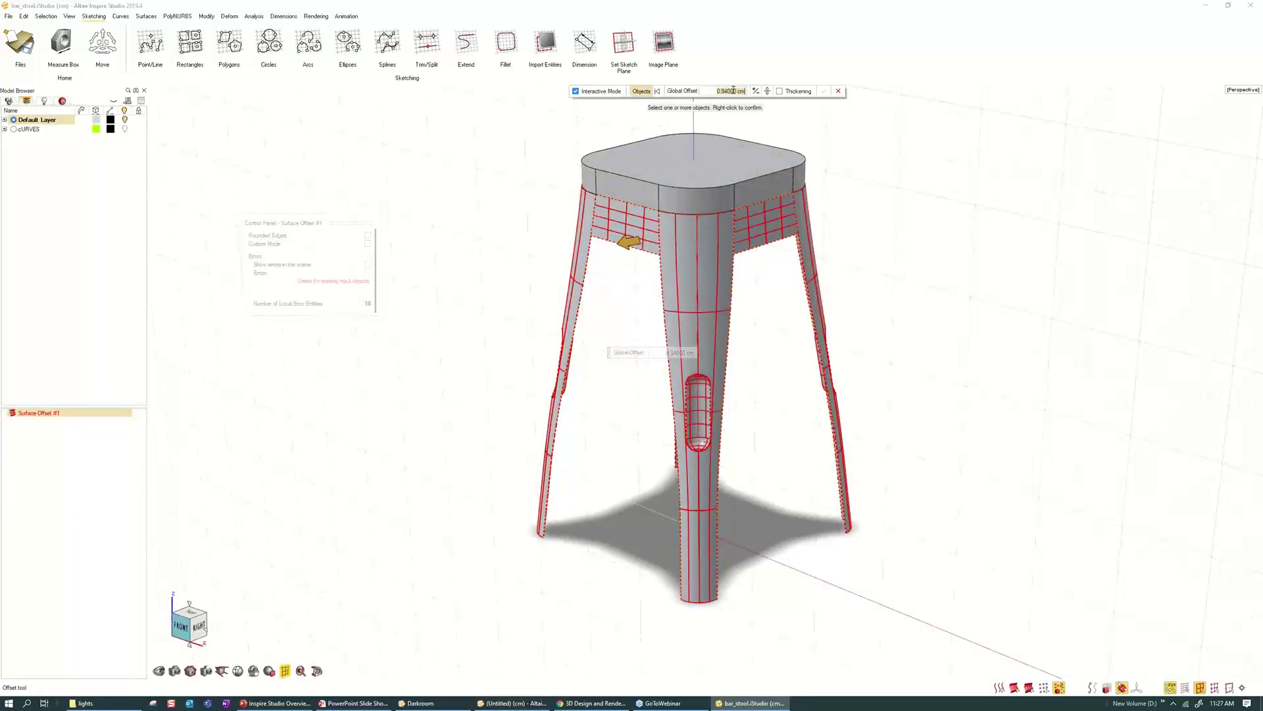
{"action": "type", "text": ".25"}
{"action": "key", "text": "Return"}
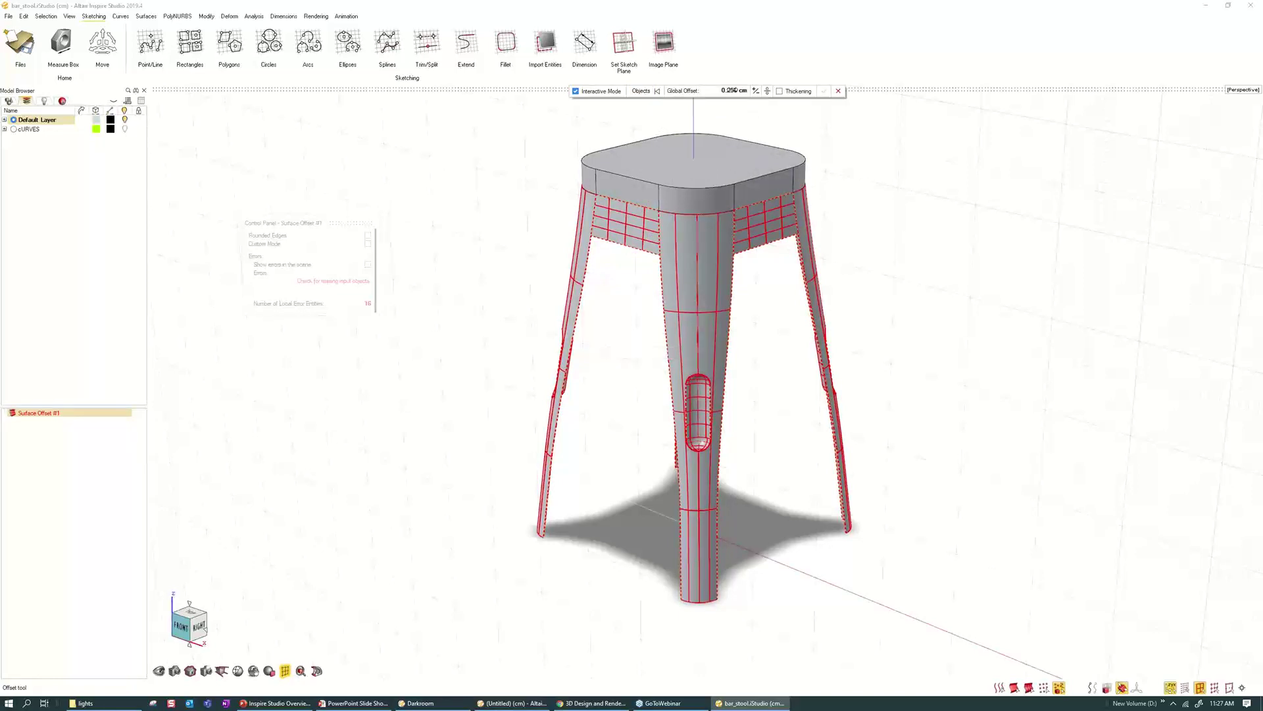
{"action": "left_click", "coordinate": [733, 90]}
{"action": "type", "text": ".125"}
{"action": "key", "text": "Return"}
{"action": "left_click", "coordinate": [660, 91]}
{"action": "key", "text": "Escape"}
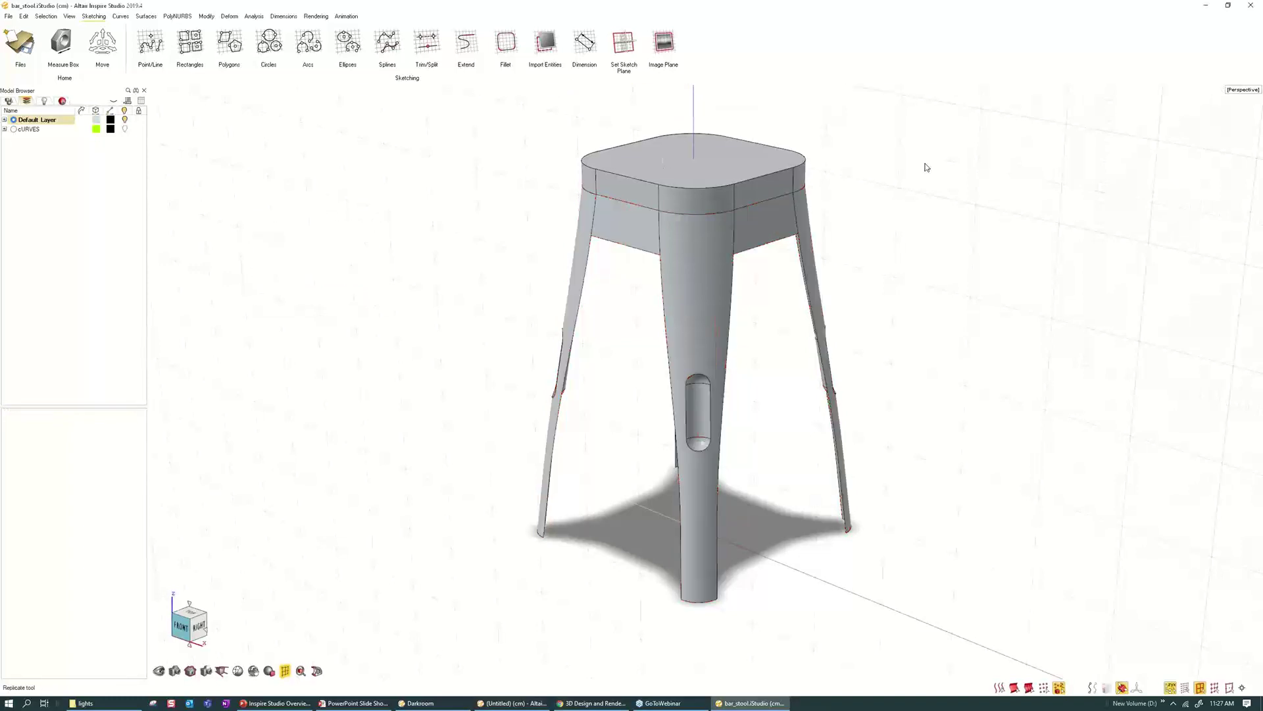
- Retry the surface Offset on the four-leg frame with a global offset of 0.25 cm
{"action": "scroll", "coordinate": [646, 289], "scroll_direction": "up", "scroll_amount": 4}
{"action": "mouse_move", "coordinate": [645, 286]}
{"action": "middle_mouse_down"}
{"action": "mouse_move", "coordinate": [604, 247]}
{"action": "mouse_move", "coordinate": [670, 284]}
{"action": "middle_mouse_up"}
{"action": "right_click", "coordinate": [546, 349]}
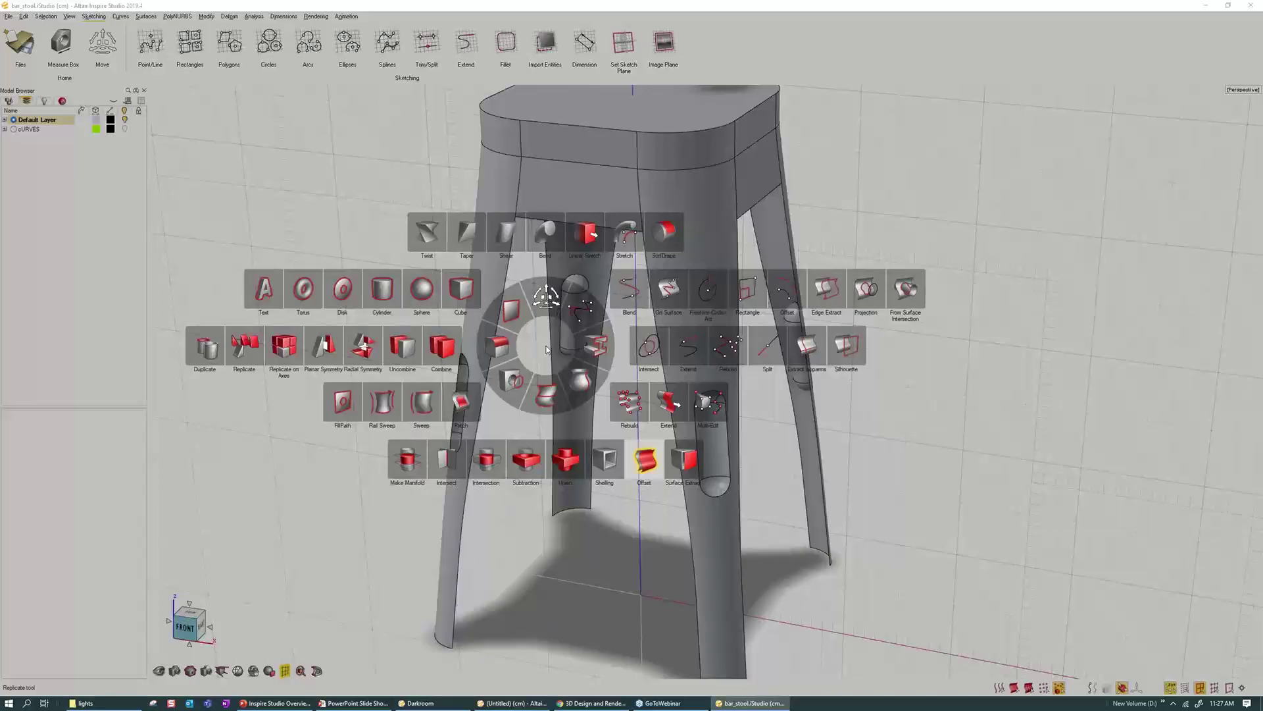
{"action": "left_click", "coordinate": [464, 283]}
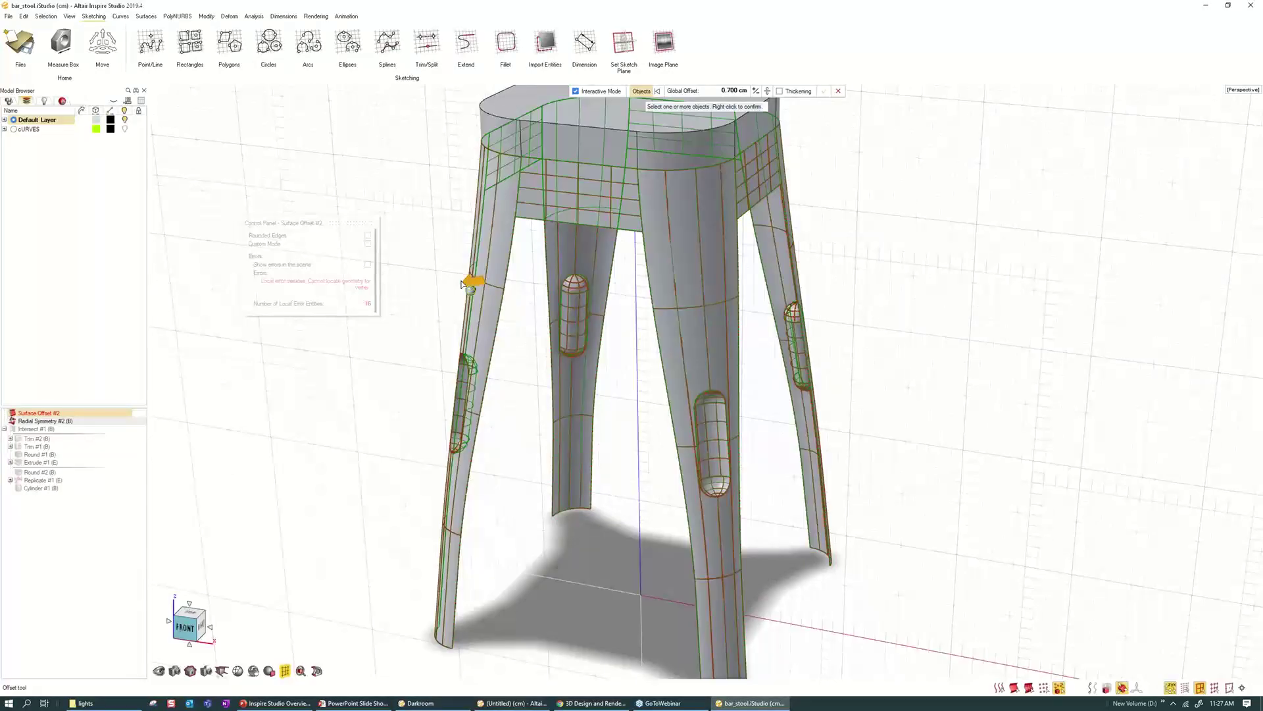
{"action": "left_click", "coordinate": [729, 90]}
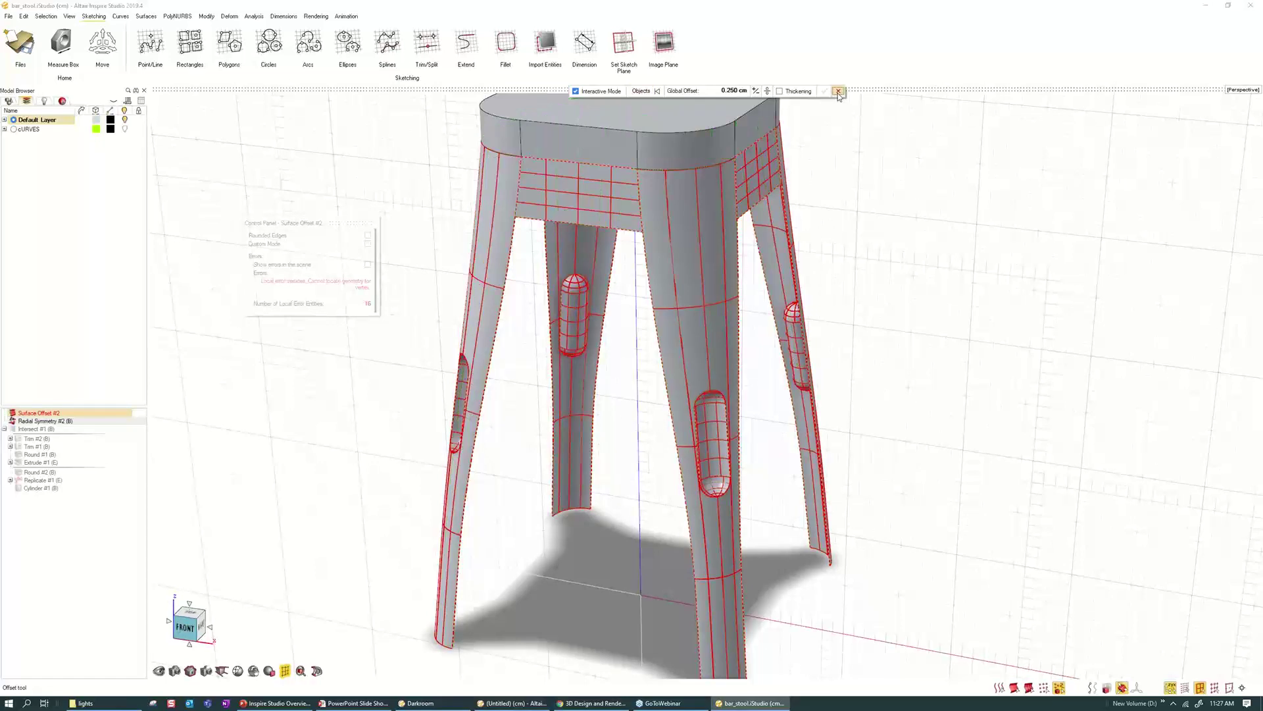
{"action": "left_click", "coordinate": [838, 91]}
- Edit the recess capsule's end rounding in the construction history, setting its constant radius to 0.5 cm
{"action": "scroll", "coordinate": [708, 402], "scroll_direction": "up", "scroll_amount": 3}
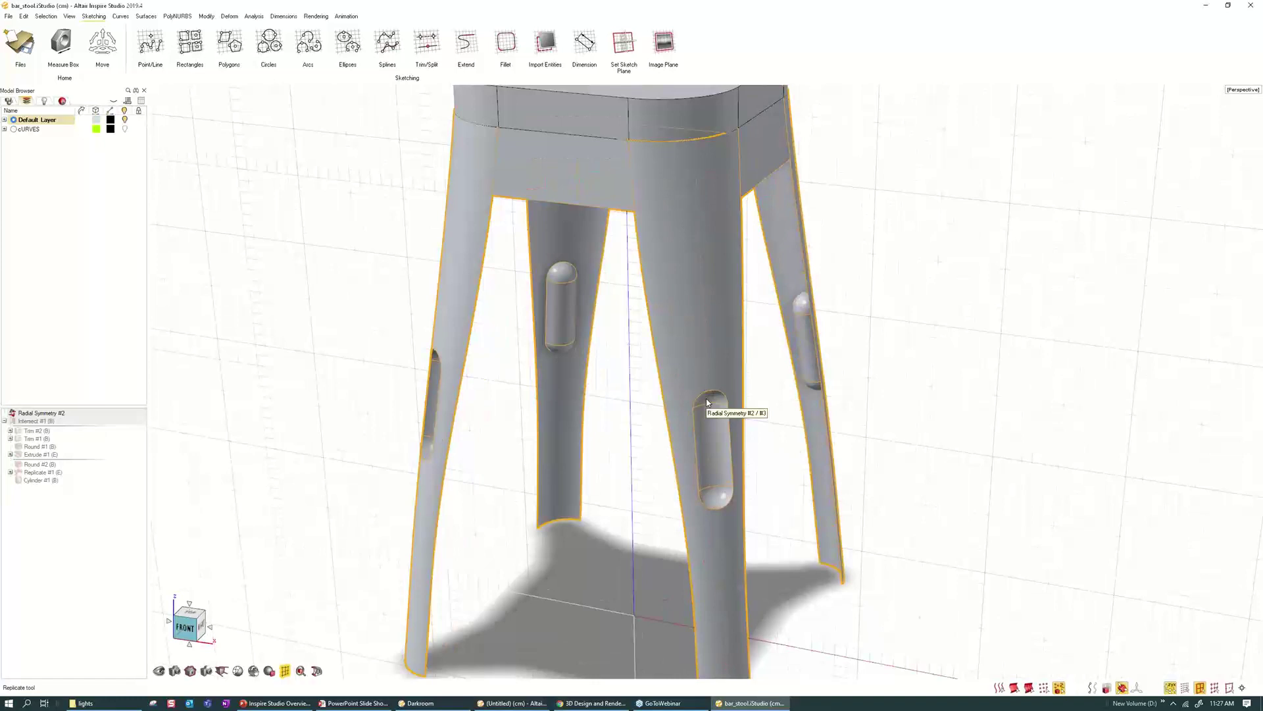
{"action": "scroll", "coordinate": [707, 402], "scroll_direction": "up", "scroll_amount": 2}
{"action": "scroll", "coordinate": [707, 402], "scroll_direction": "up", "scroll_amount": 3}
{"action": "left_click", "coordinate": [48, 465]}
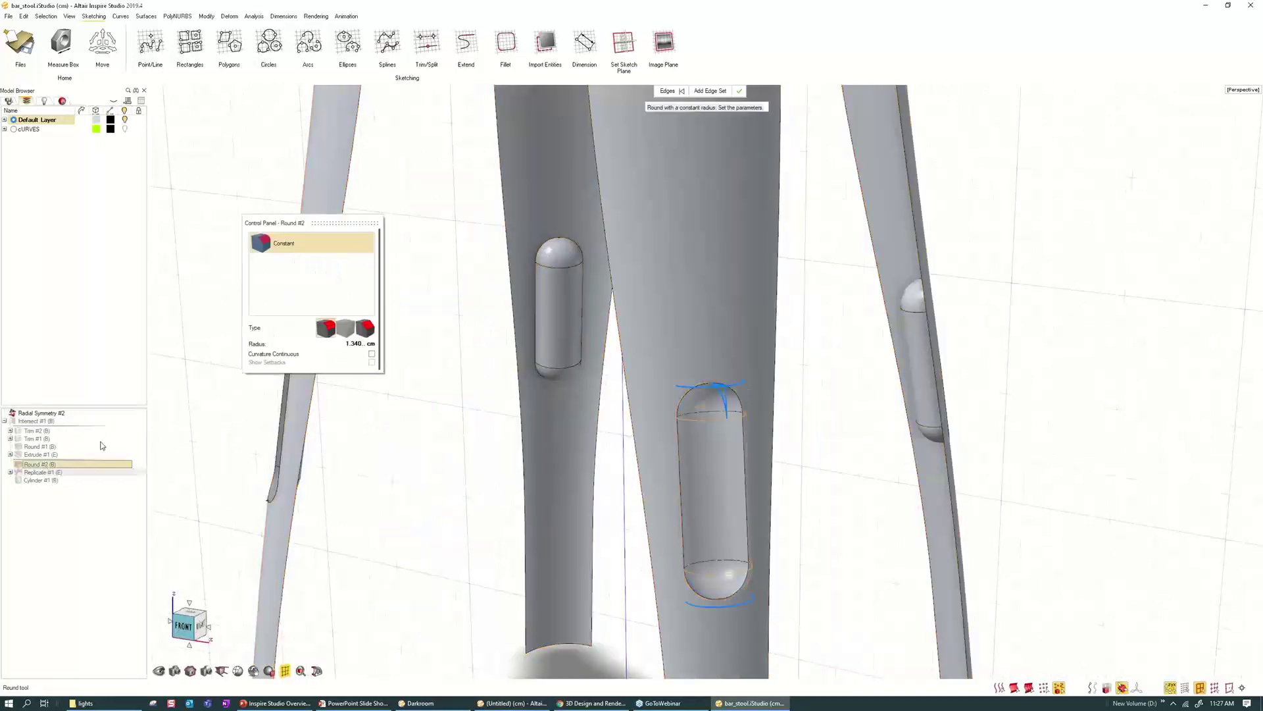
{"action": "left_click", "coordinate": [353, 344]}
{"action": "type", "text": "0.5"}
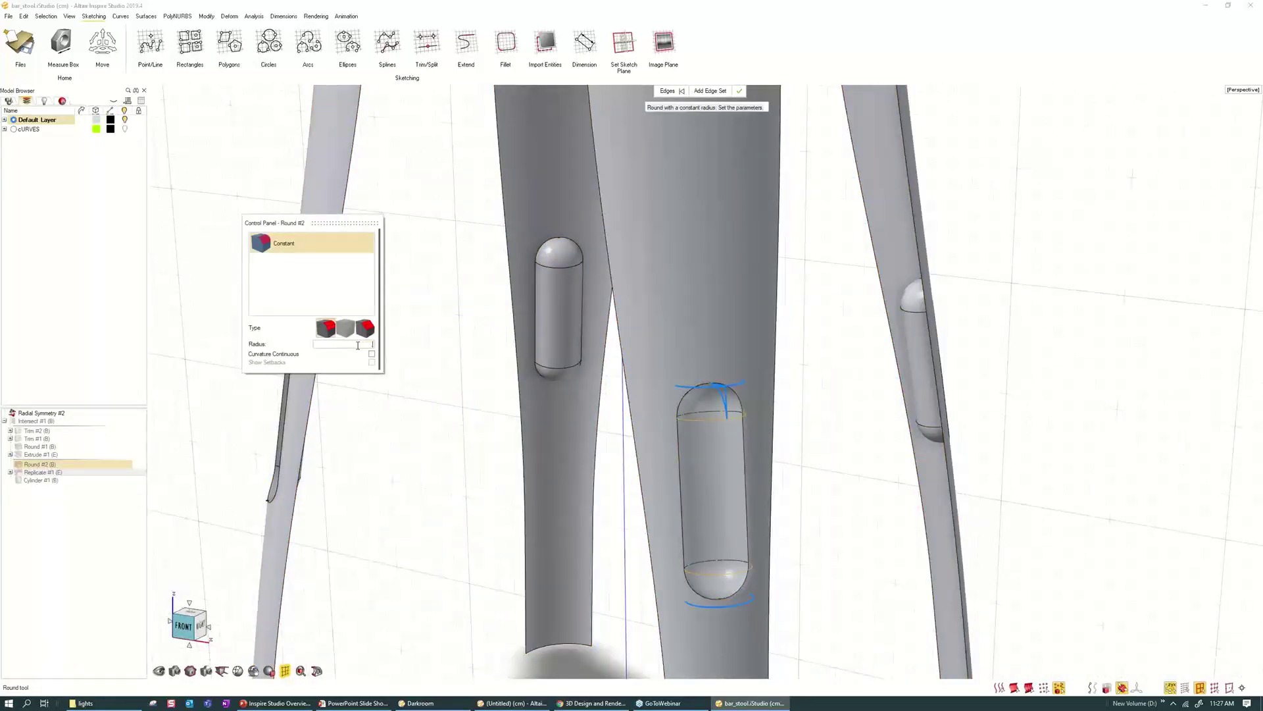
{"action": "key", "text": "Return"}
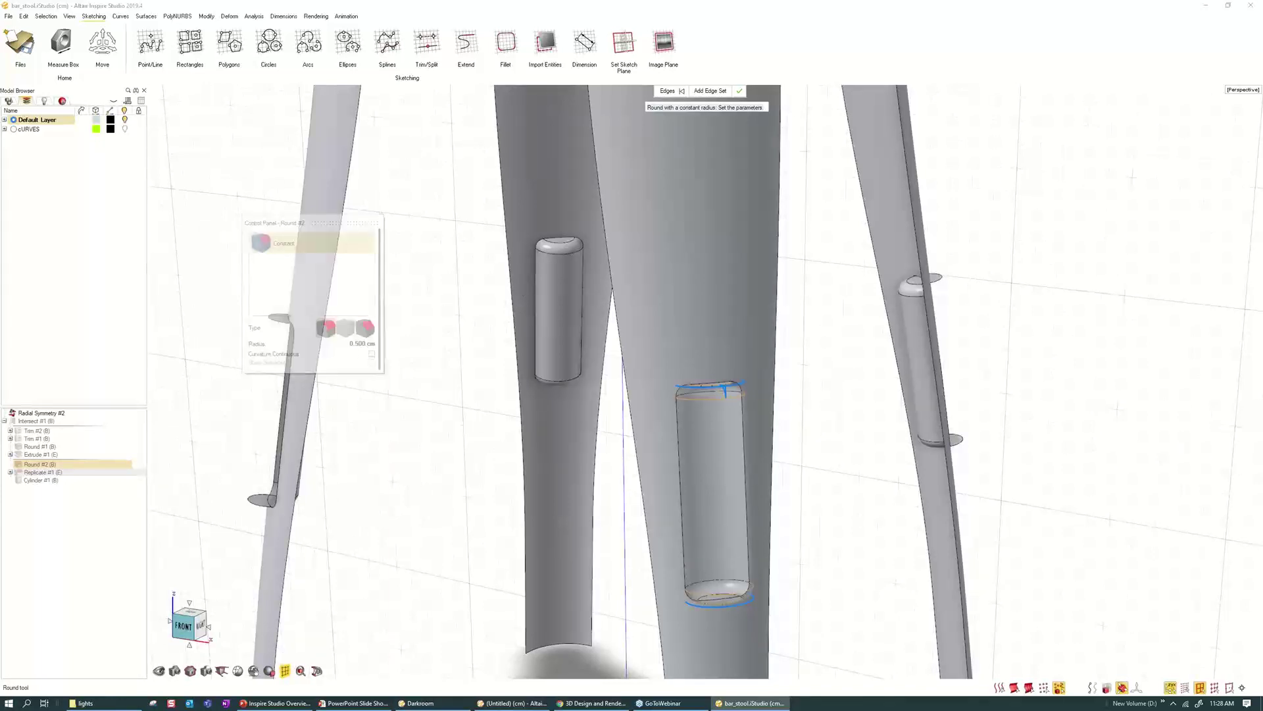
{"action": "left_click", "coordinate": [429, 293]}
- Edit the leg's intersection feature to remove the capsule end faces that protrude outside the recesses
{"action": "scroll", "coordinate": [429, 294], "scroll_direction": "down", "scroll_amount": 3}
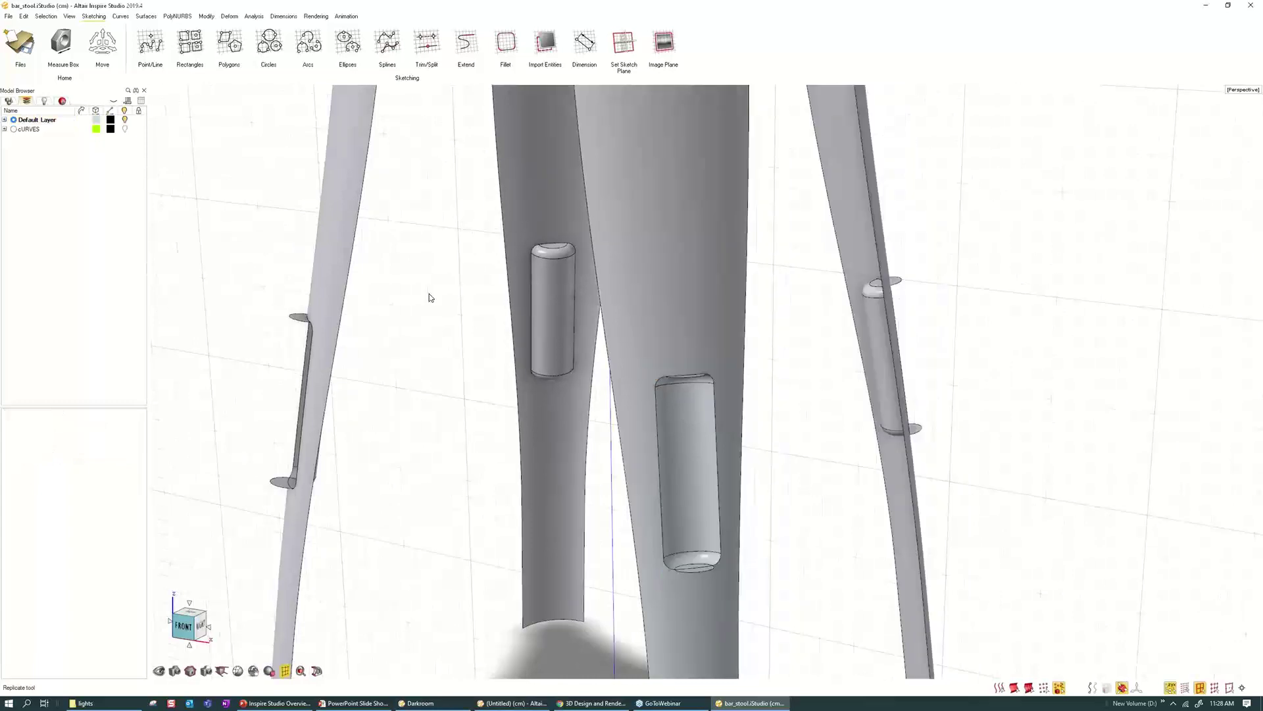
{"action": "middle_click_drag", "start_coordinate": [429, 294], "coordinate": [546, 313]}
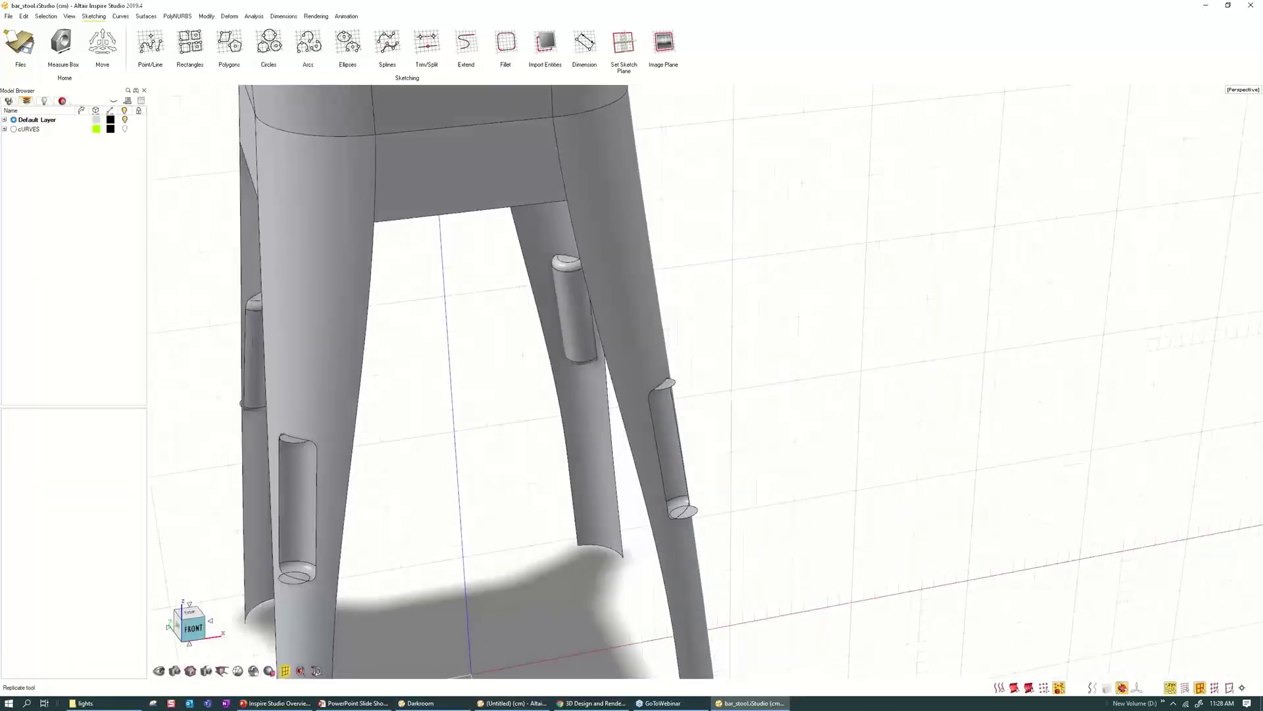
{"action": "right_click_drag", "start_coordinate": [638, 342], "coordinate": [707, 272]}
{"action": "left_click", "coordinate": [716, 267]}
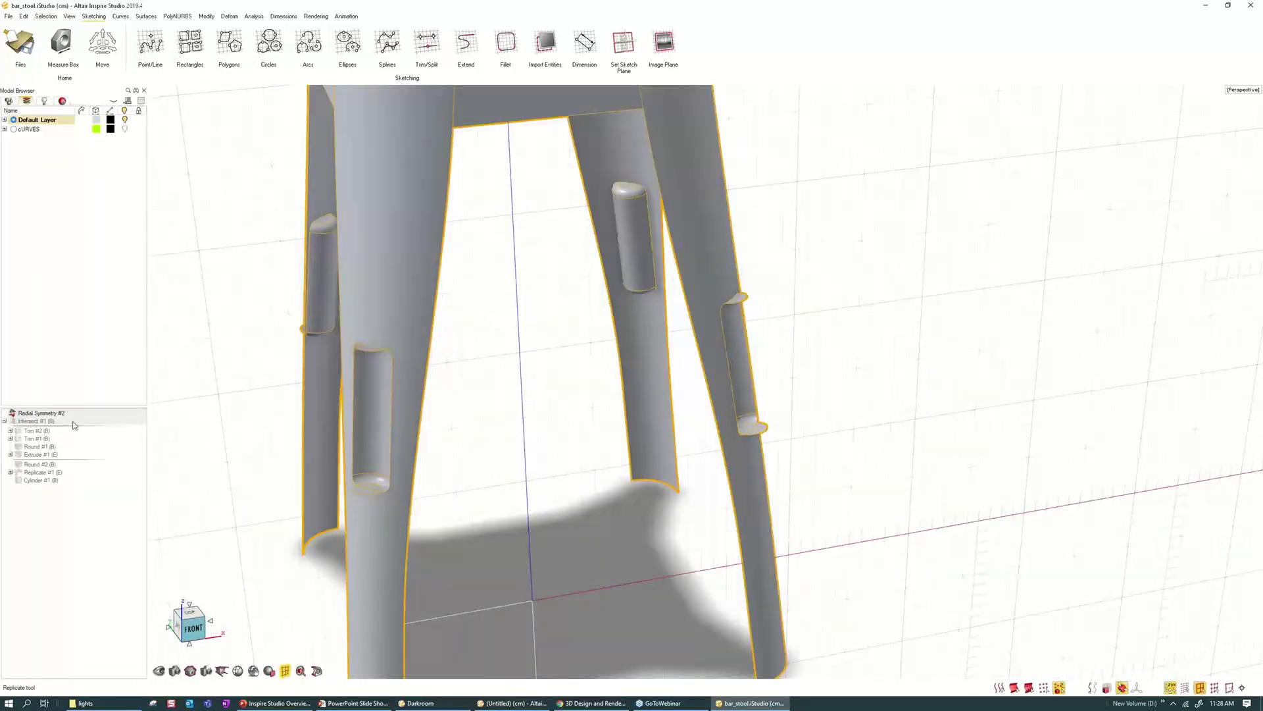
{"action": "double_click", "coordinate": [74, 422]}
{"action": "scroll", "coordinate": [749, 293], "scroll_direction": "up", "scroll_amount": 5}
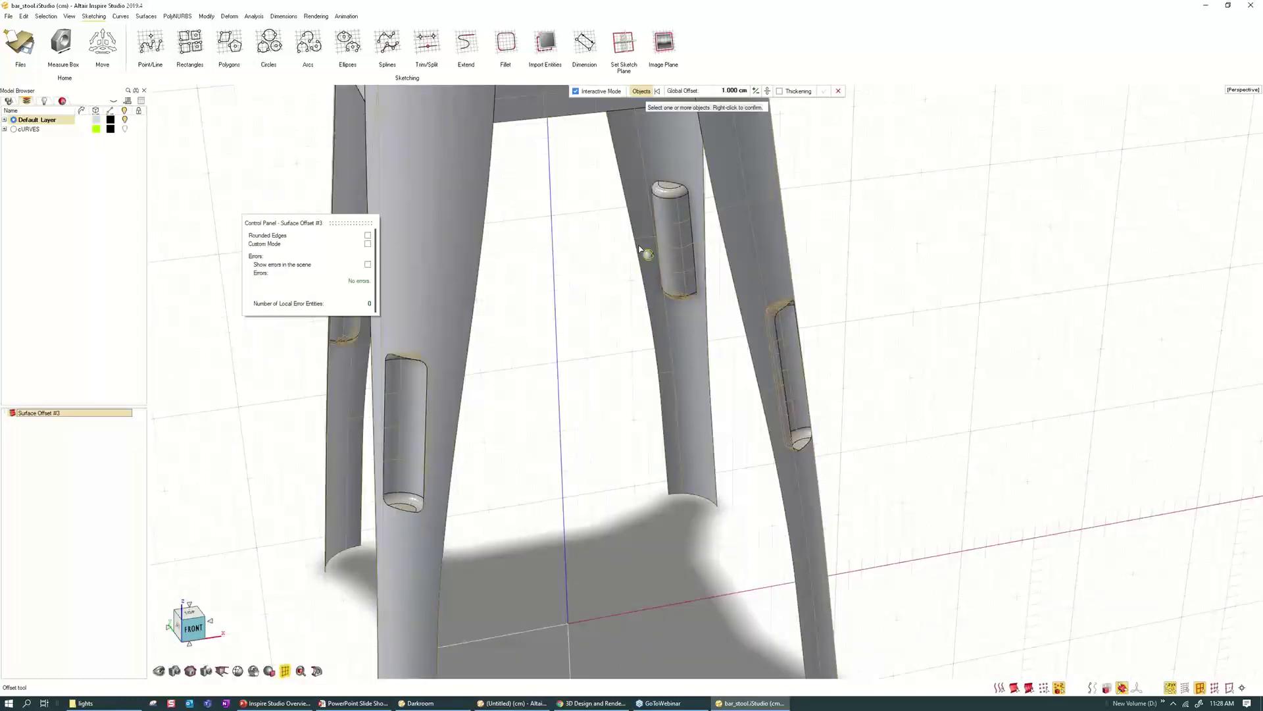
- Start a surface Offset on the four-leg frame and set its global offset to 0.35 cm
{"action": "left_click", "coordinate": [639, 249]}
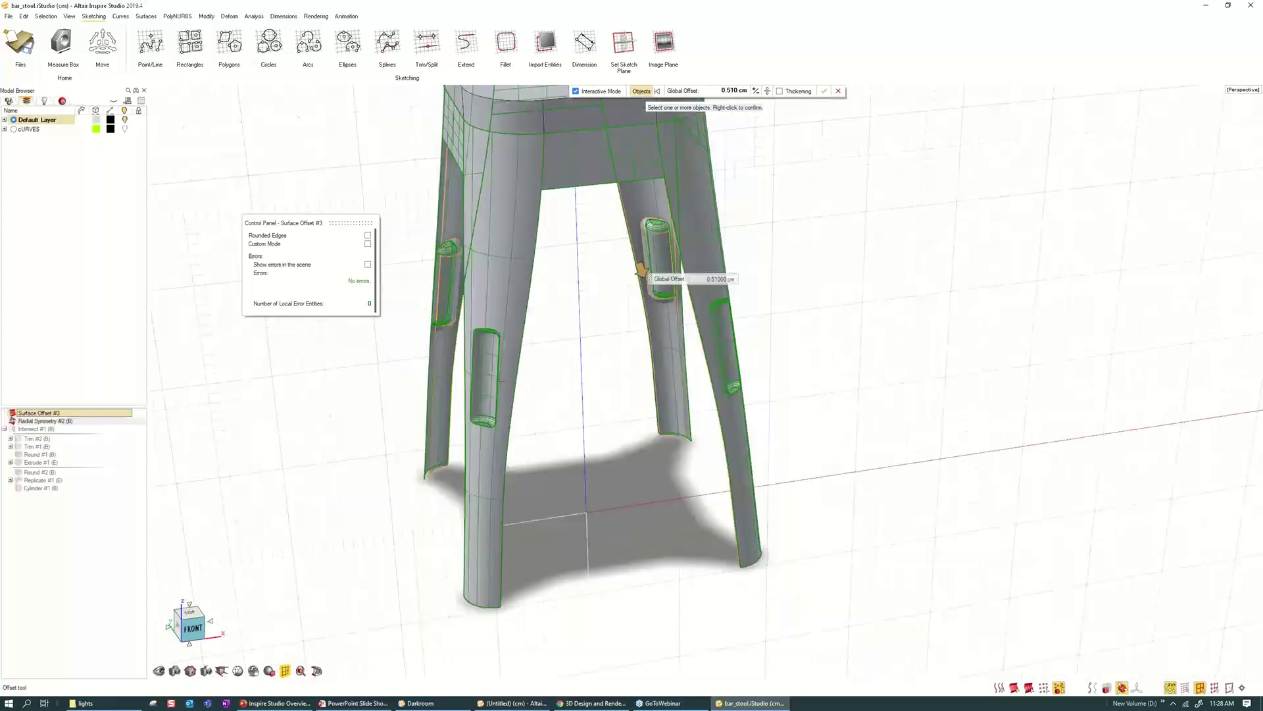
{"action": "middle_click_drag", "start_coordinate": [648, 276], "coordinate": [553, 282]}
{"action": "middle_click_drag", "start_coordinate": [763, 301], "coordinate": [709, 354]}
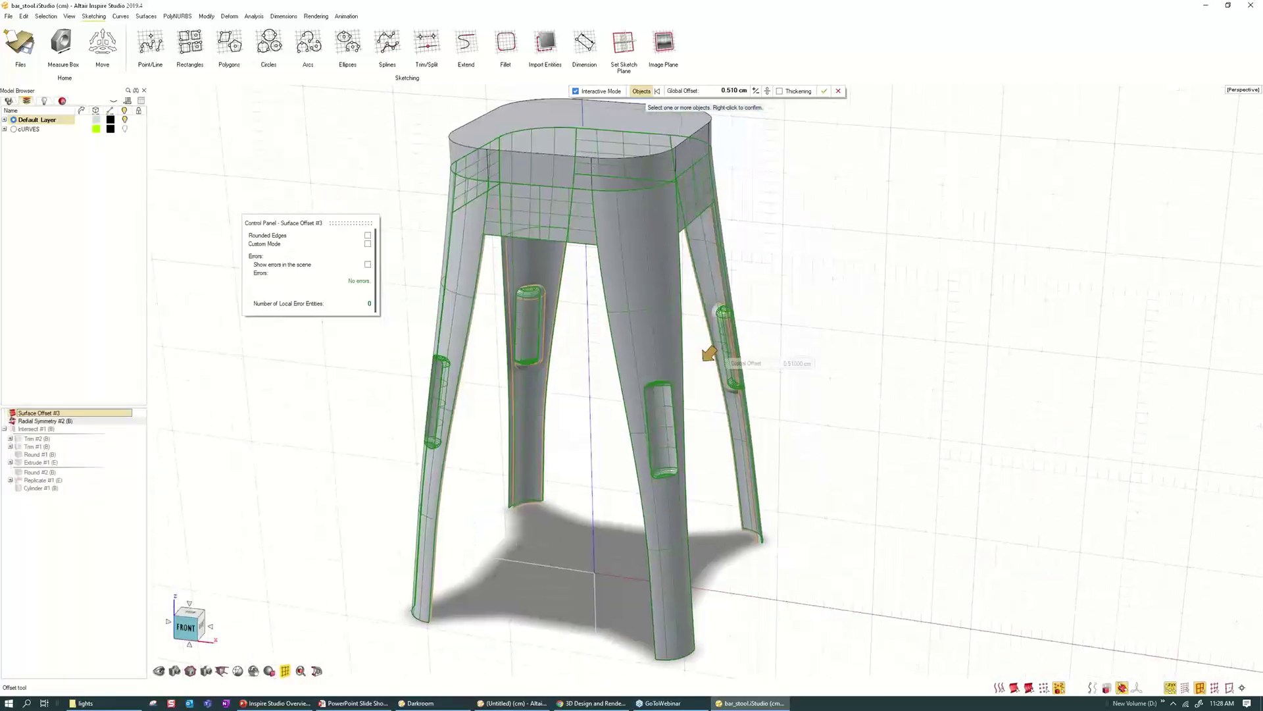
{"action": "middle_click_drag", "start_coordinate": [802, 334], "coordinate": [803, 348]}
{"action": "right_click_drag", "start_coordinate": [802, 347], "coordinate": [849, 323]}
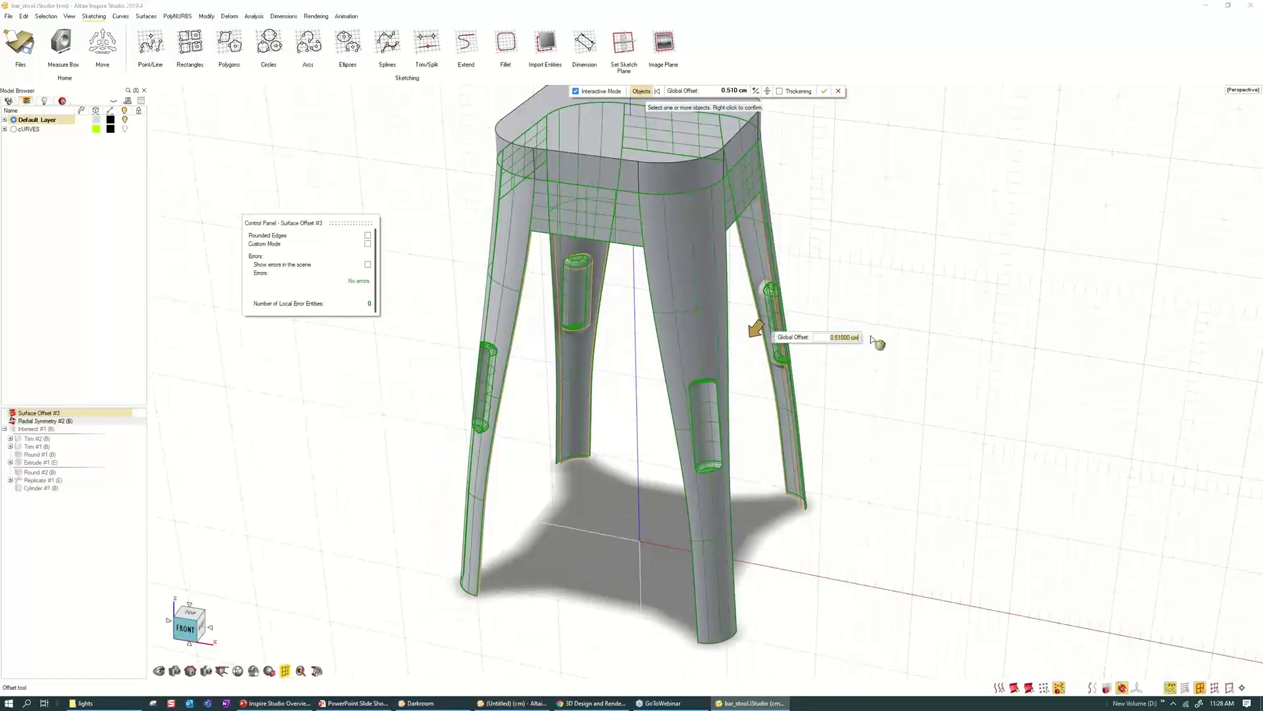
{"action": "key", "text": "BackSpace"}
{"action": "type", "text": ".35"}
{"action": "key", "text": "Return"}
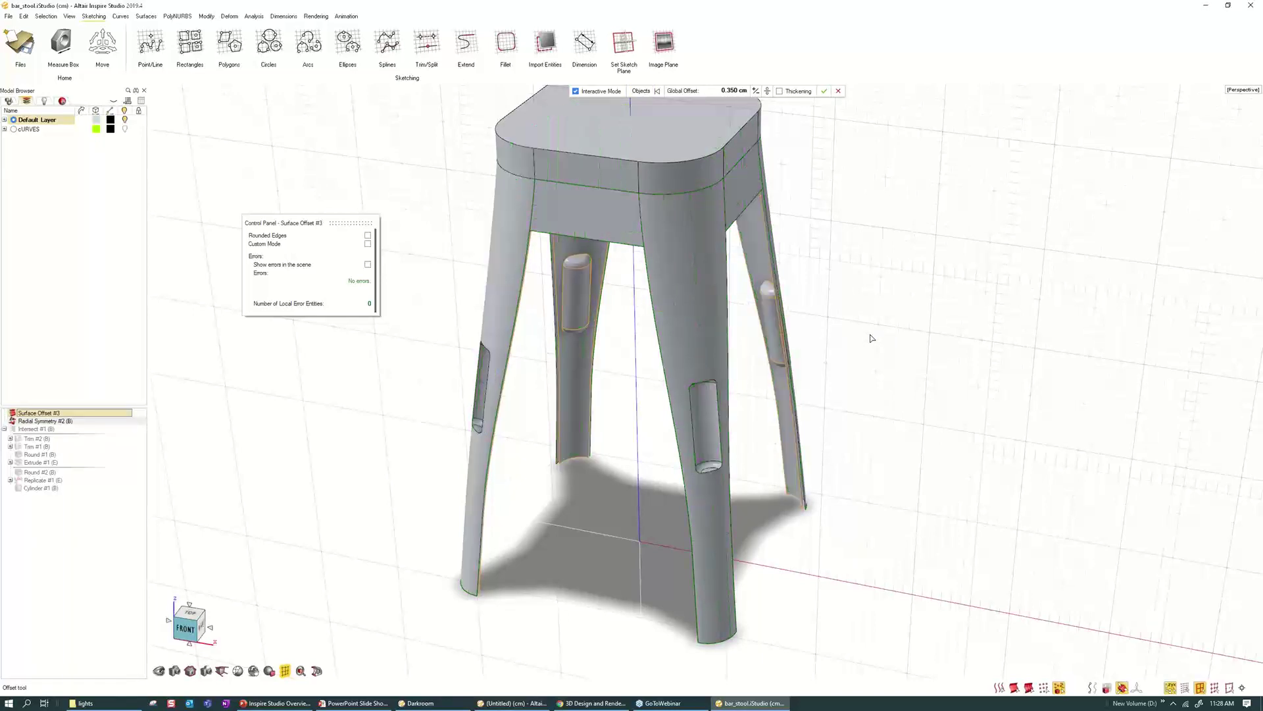
- Set the surface offset's global value to 0.5 cm
{"action": "scroll", "coordinate": [586, 337], "scroll_direction": "up", "scroll_amount": 3}
{"action": "left_click", "coordinate": [734, 91]}
{"action": "key", "text": "BackSpace"}
{"action": "type", "text": ".5"}
{"action": "key", "text": "Return"}
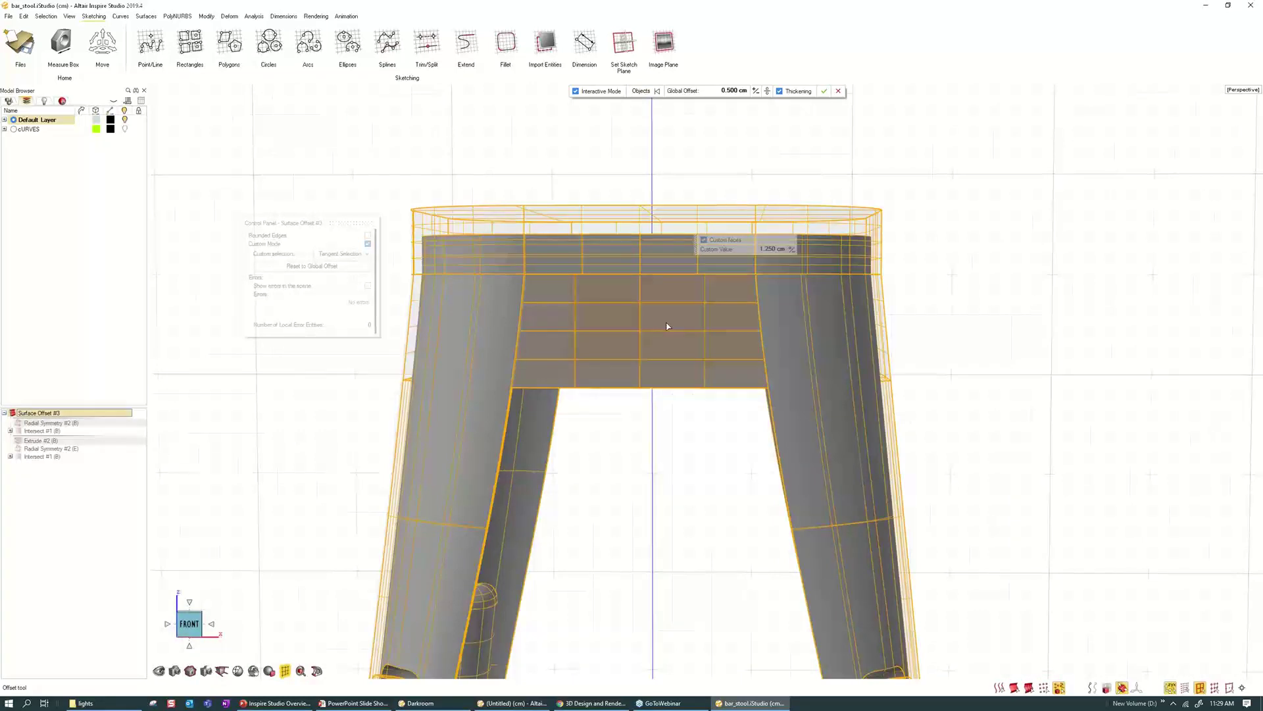
- Examine the thickened offset preview around the seat, legs and recesses from several angles
{"action": "scroll", "coordinate": [667, 326], "scroll_direction": "down", "scroll_amount": 1}
{"action": "scroll", "coordinate": [667, 325], "scroll_direction": "down", "scroll_amount": 2}
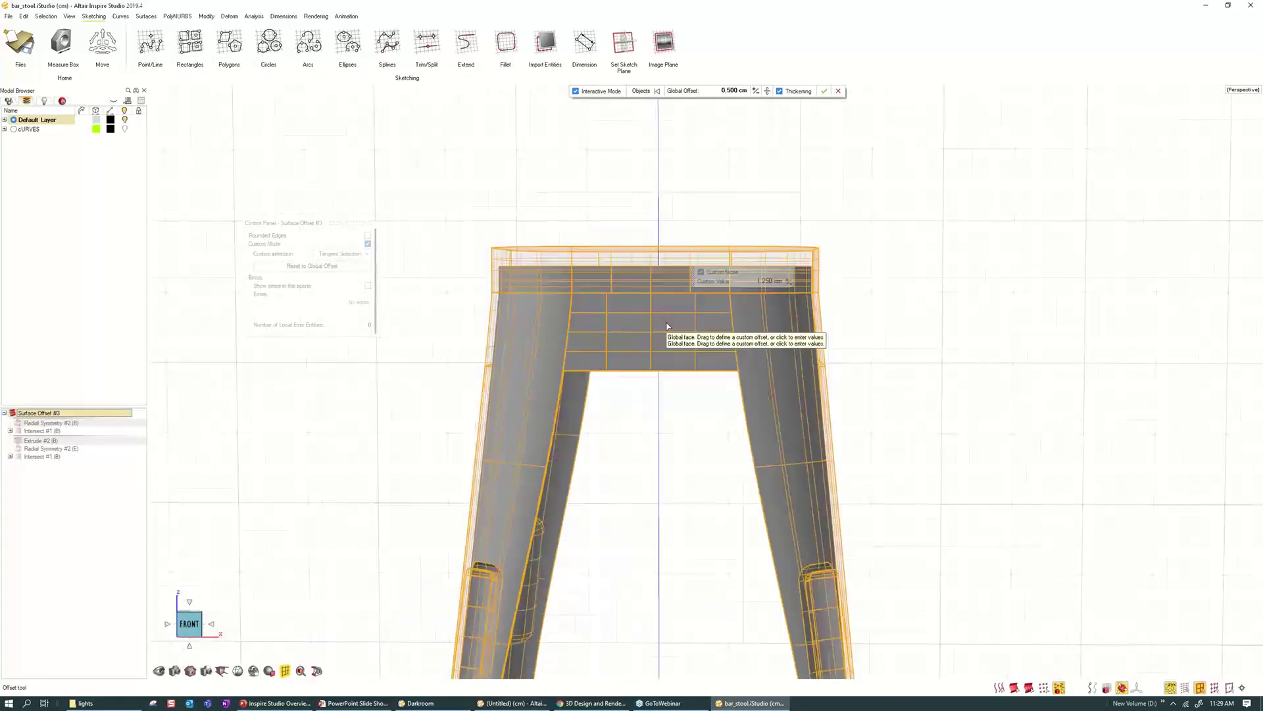
{"action": "middle_click_drag", "start_coordinate": [668, 325], "coordinate": [871, 303]}
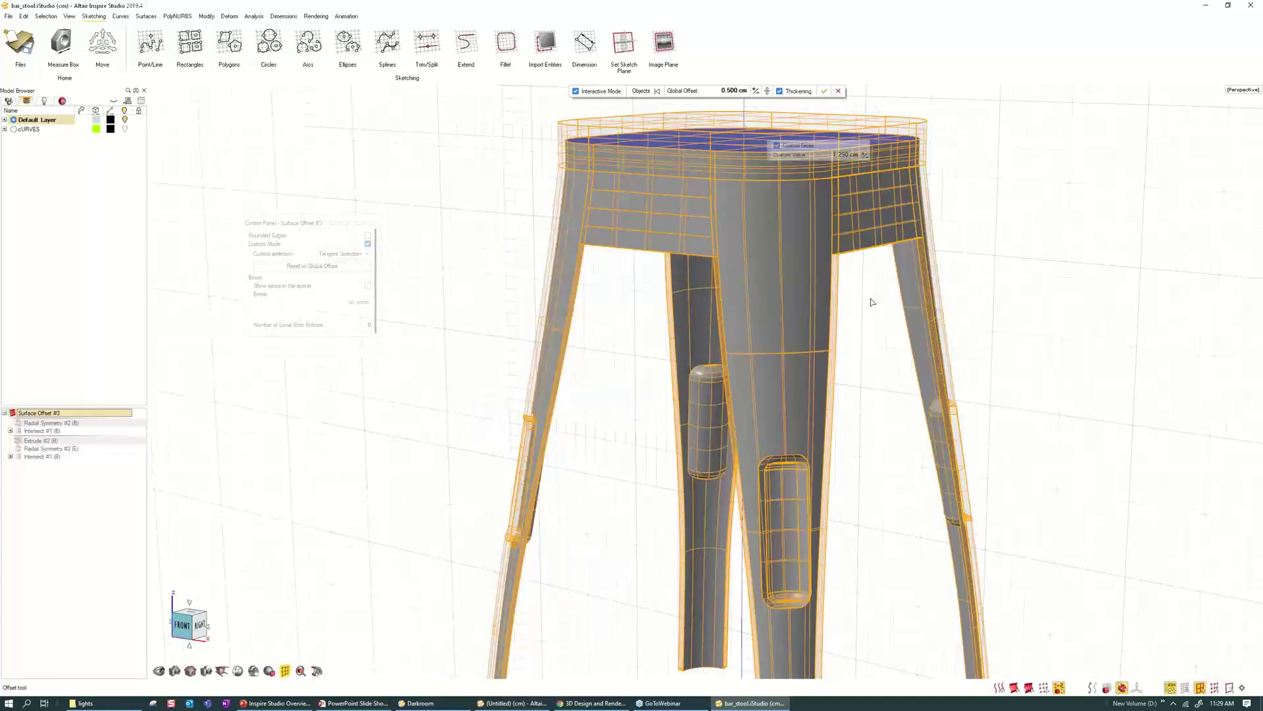
{"action": "scroll", "coordinate": [515, 446], "scroll_direction": "up", "scroll_amount": 3}
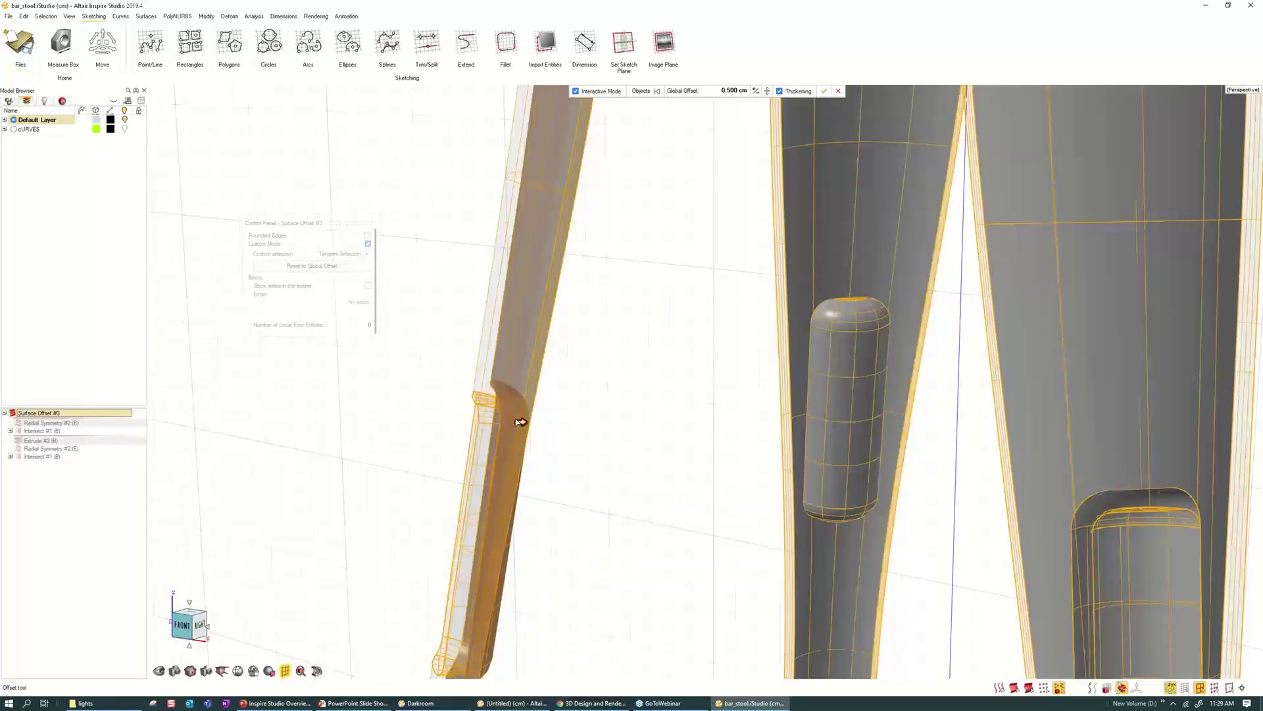
{"action": "scroll", "coordinate": [667, 404], "scroll_direction": "down", "scroll_amount": 3}
{"action": "scroll", "coordinate": [668, 404], "scroll_direction": "down", "scroll_amount": 2}
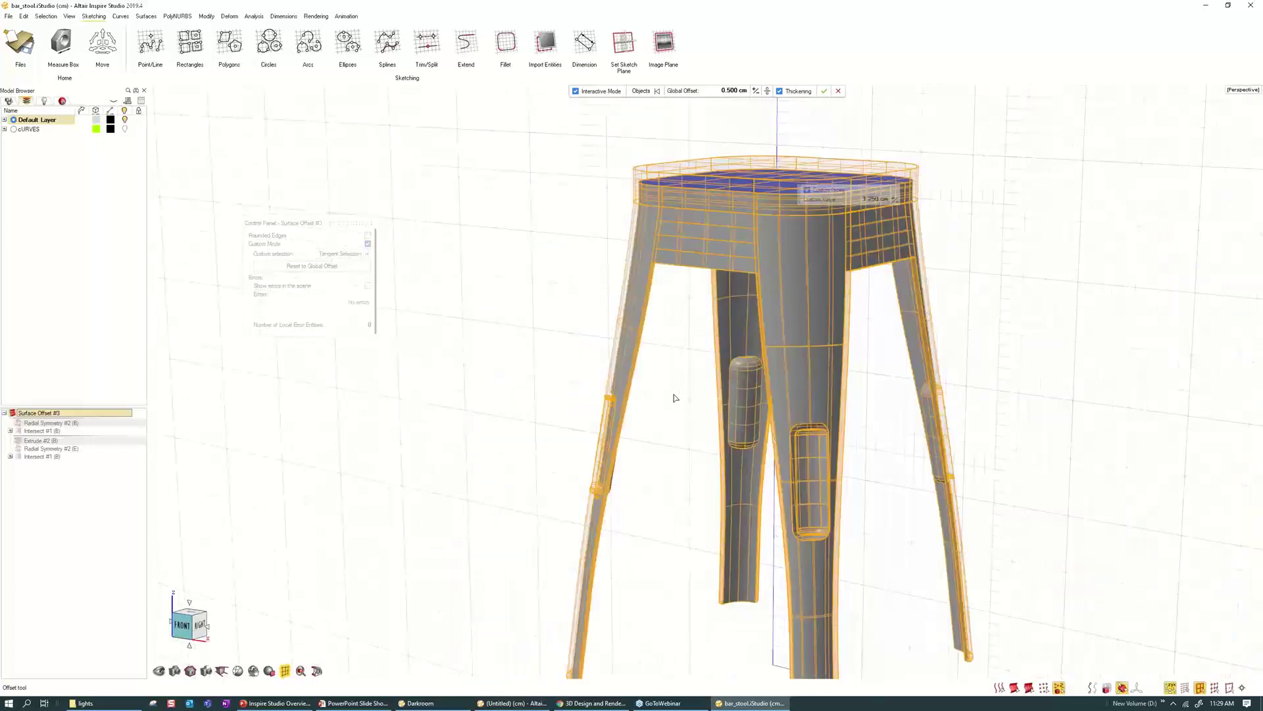
{"action": "middle_click_drag", "start_coordinate": [673, 398], "coordinate": [634, 400]}
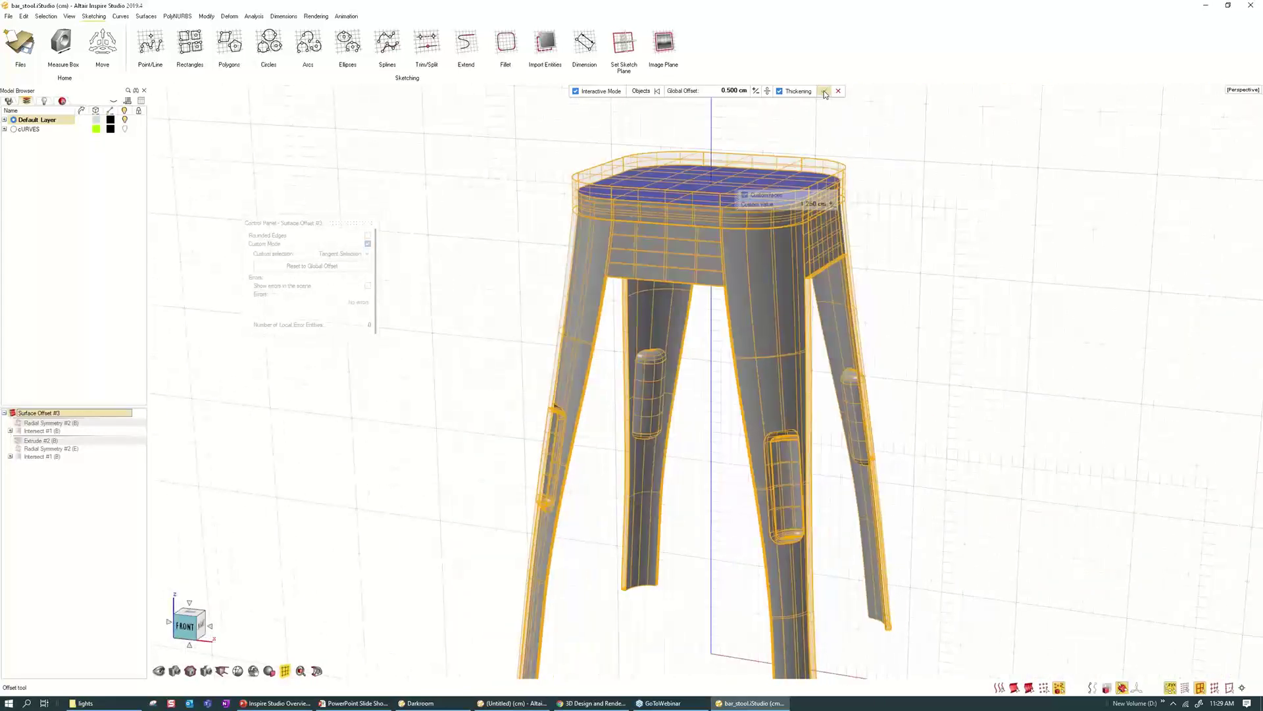
- Apply the thickened surface offset to the stool and switch the display to shaded
{"action": "left_click", "coordinate": [825, 92]}
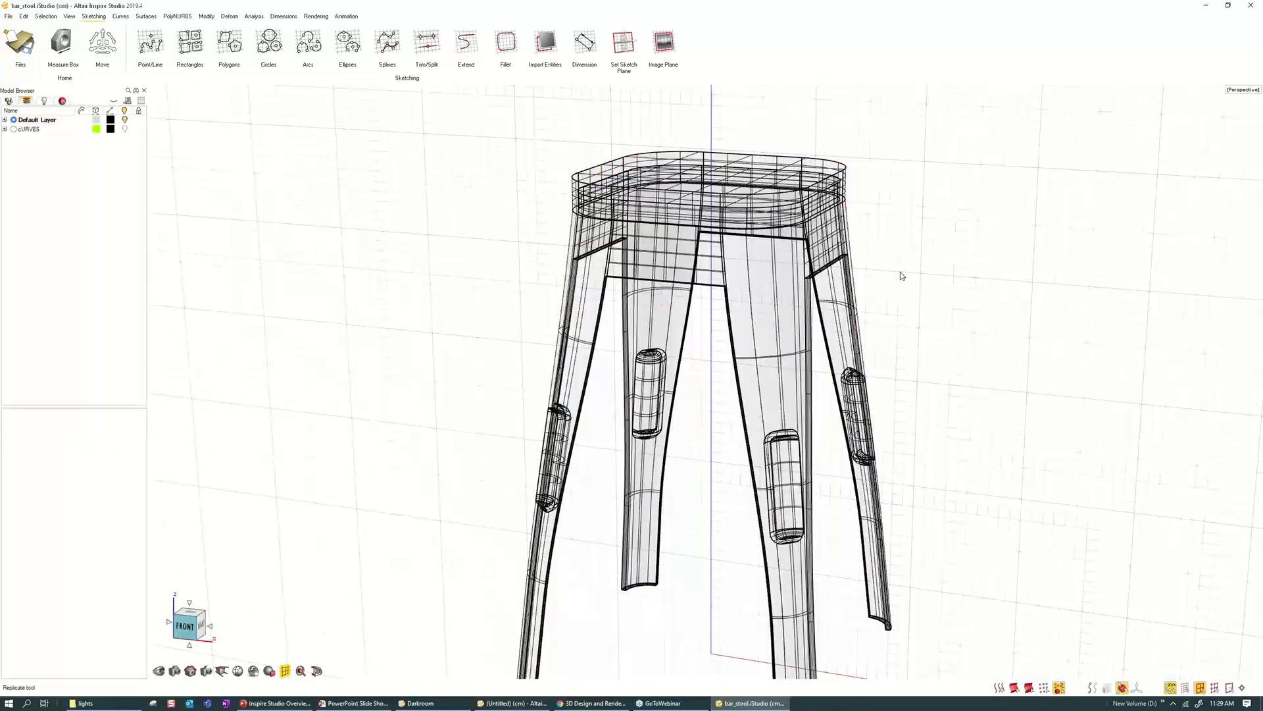
{"action": "key", "text": "w"}
{"action": "scroll", "coordinate": [902, 276], "scroll_direction": "down", "scroll_amount": 2}
{"action": "middle_click_drag", "start_coordinate": [902, 275], "coordinate": [856, 282]}
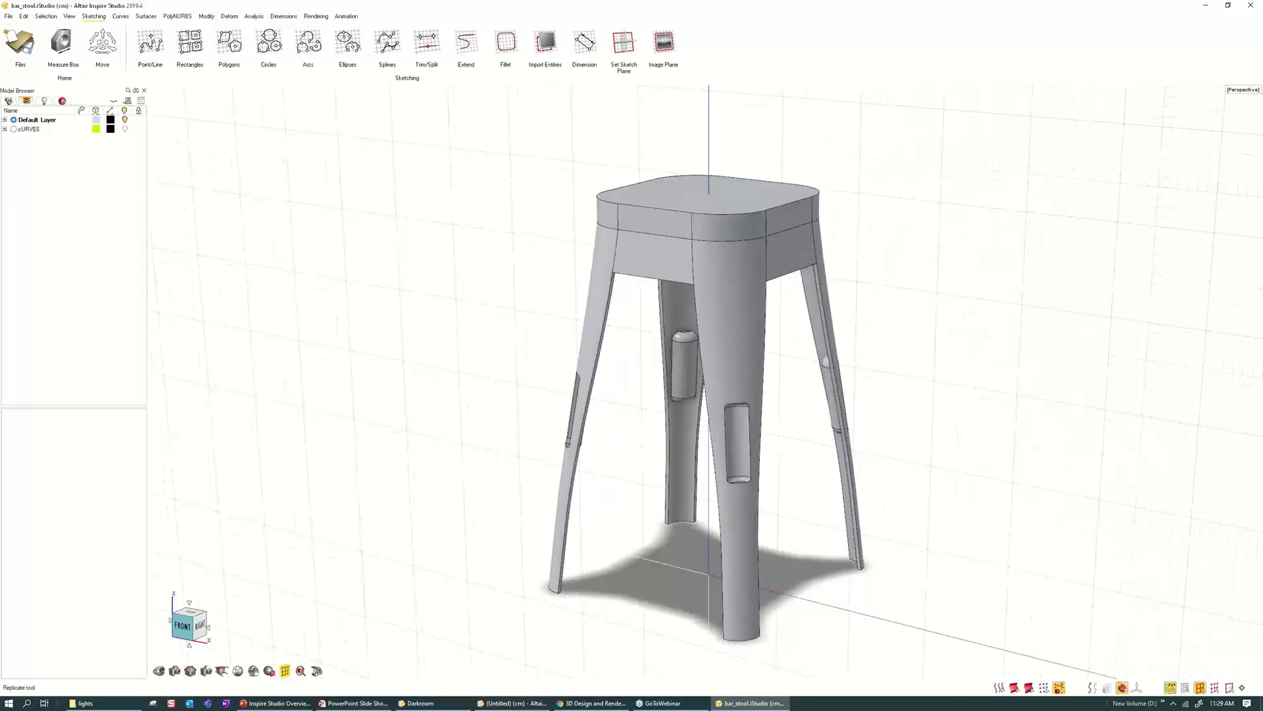
- Run a tolerance check on the thickened stool body
{"action": "left_click", "coordinate": [757, 329]}
{"action": "left_click", "coordinate": [254, 16]}
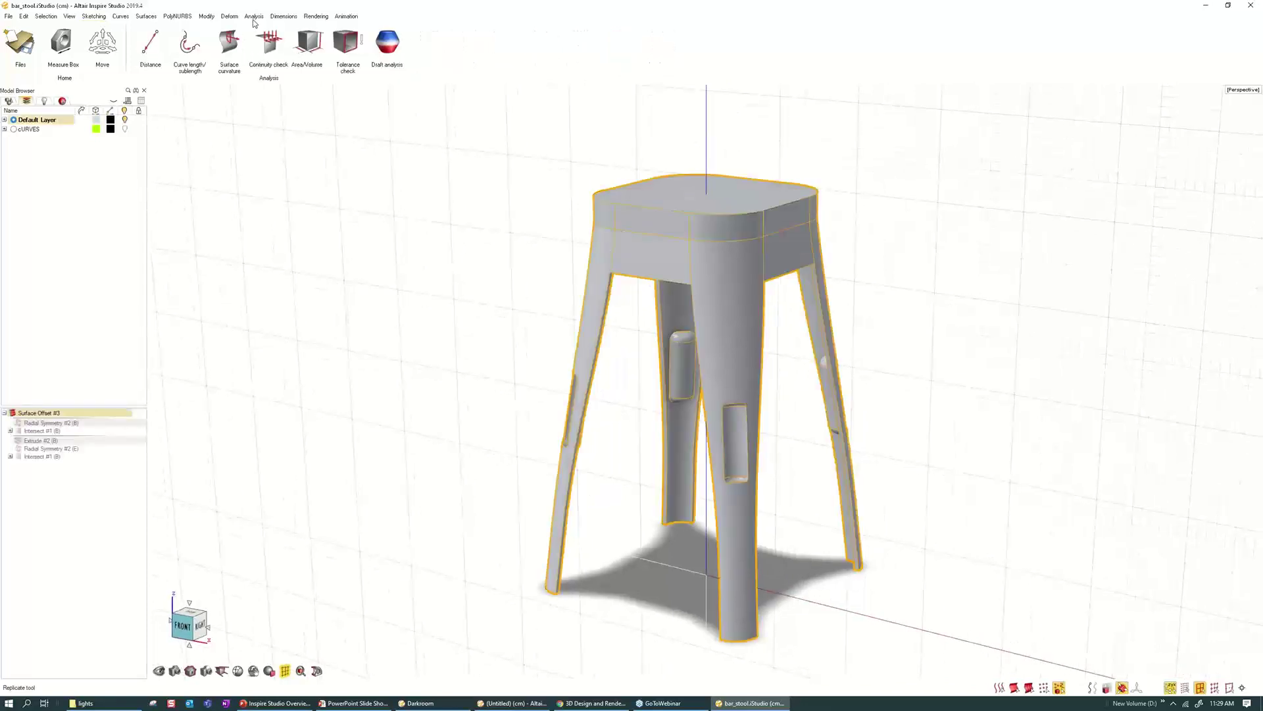
{"action": "left_click", "coordinate": [343, 52]}
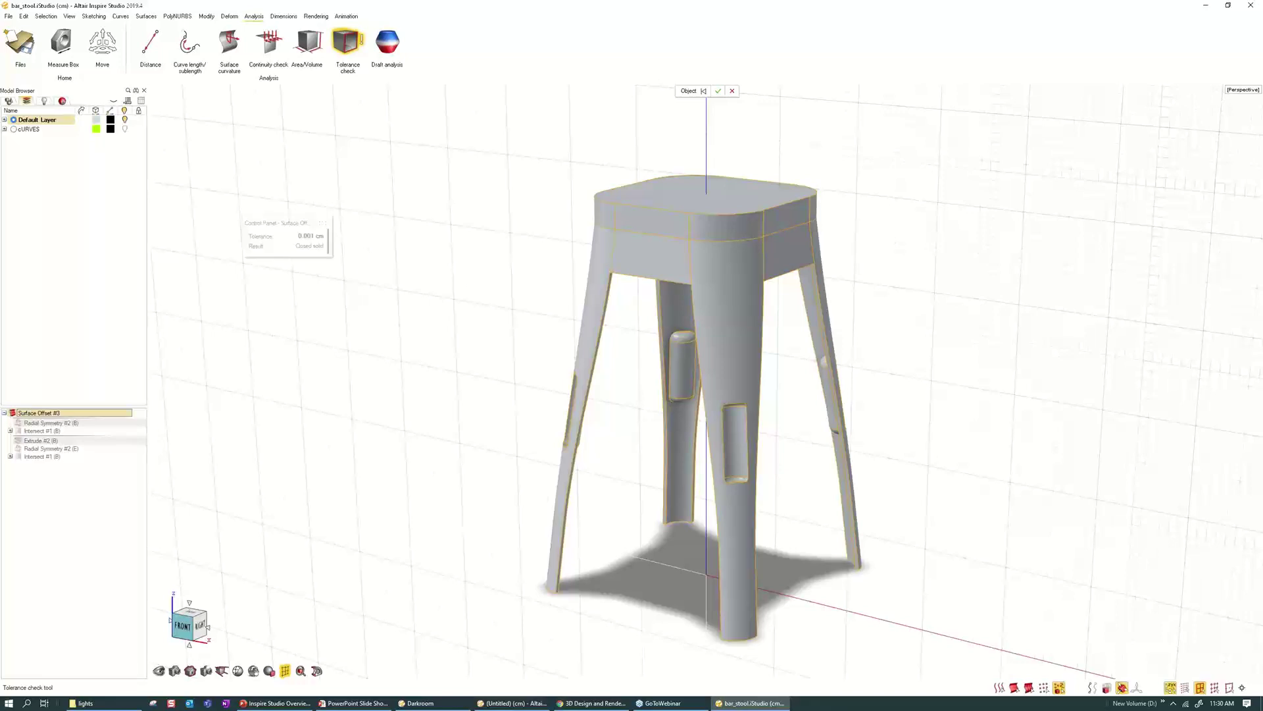
{"action": "key", "text": "Escape"}
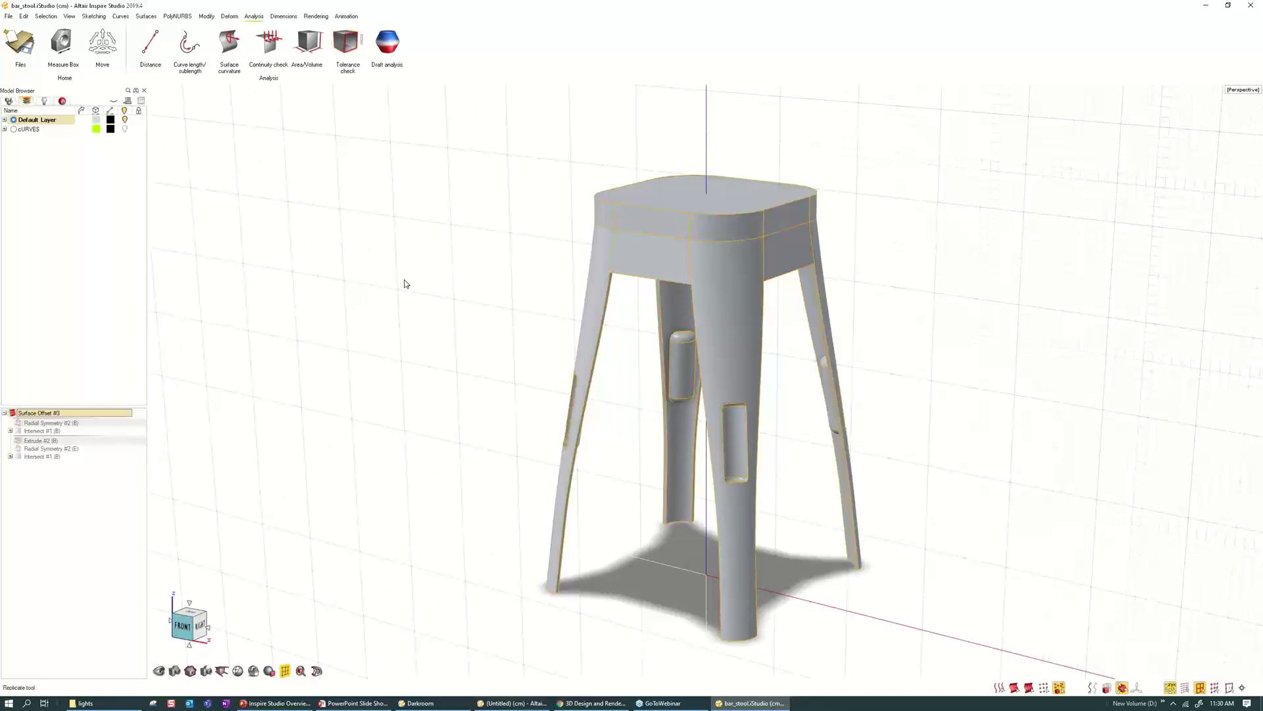
- Offset the outline of the seat's top face inward by 3 cm as a curve
{"action": "left_click", "coordinate": [404, 283]}
{"action": "right_click_drag", "start_coordinate": [405, 283], "coordinate": [408, 244]}
{"action": "middle_click_drag", "start_coordinate": [631, 297], "coordinate": [579, 422]}
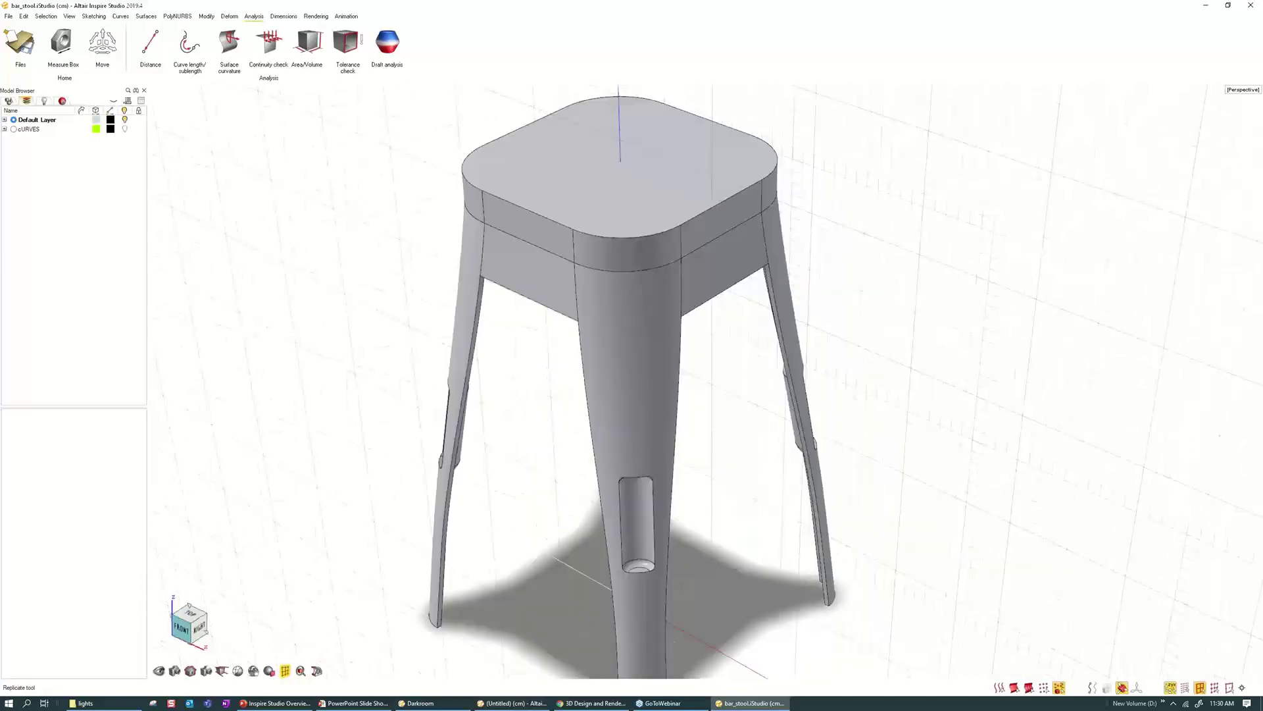
{"action": "left_click", "coordinate": [686, 184]}
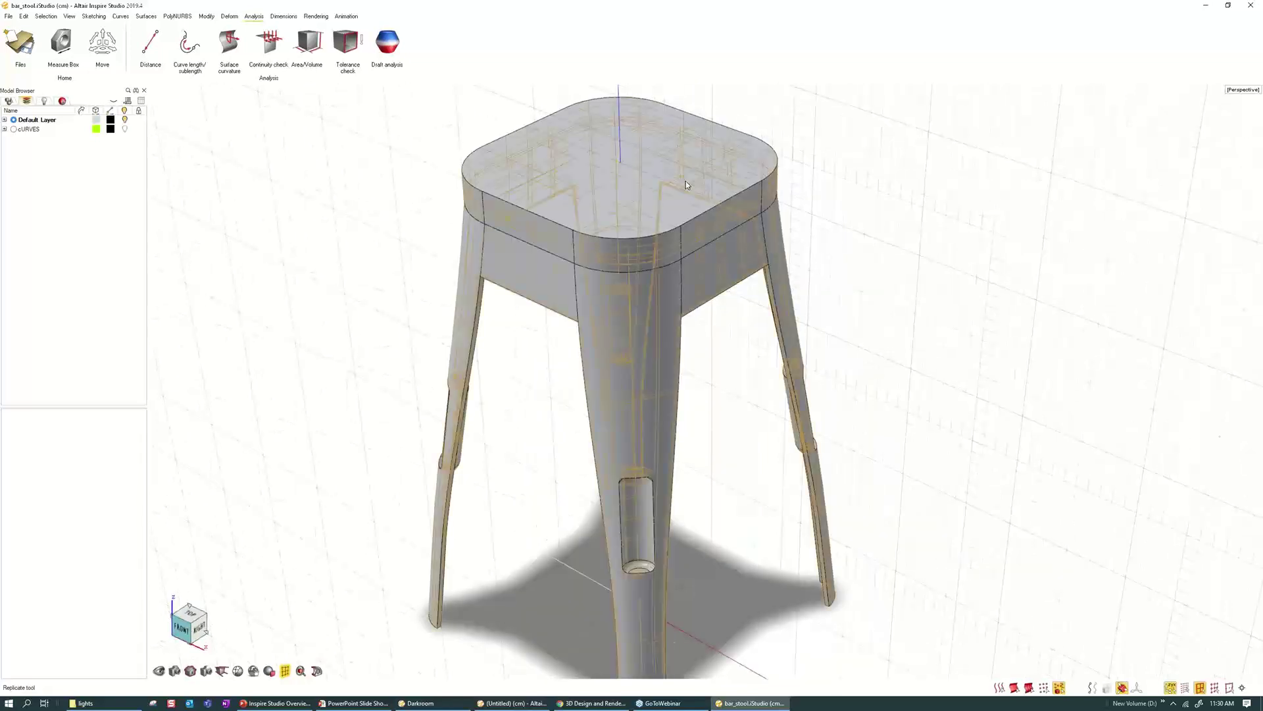
{"action": "scroll", "coordinate": [538, 113], "scroll_direction": "down", "scroll_amount": 1}
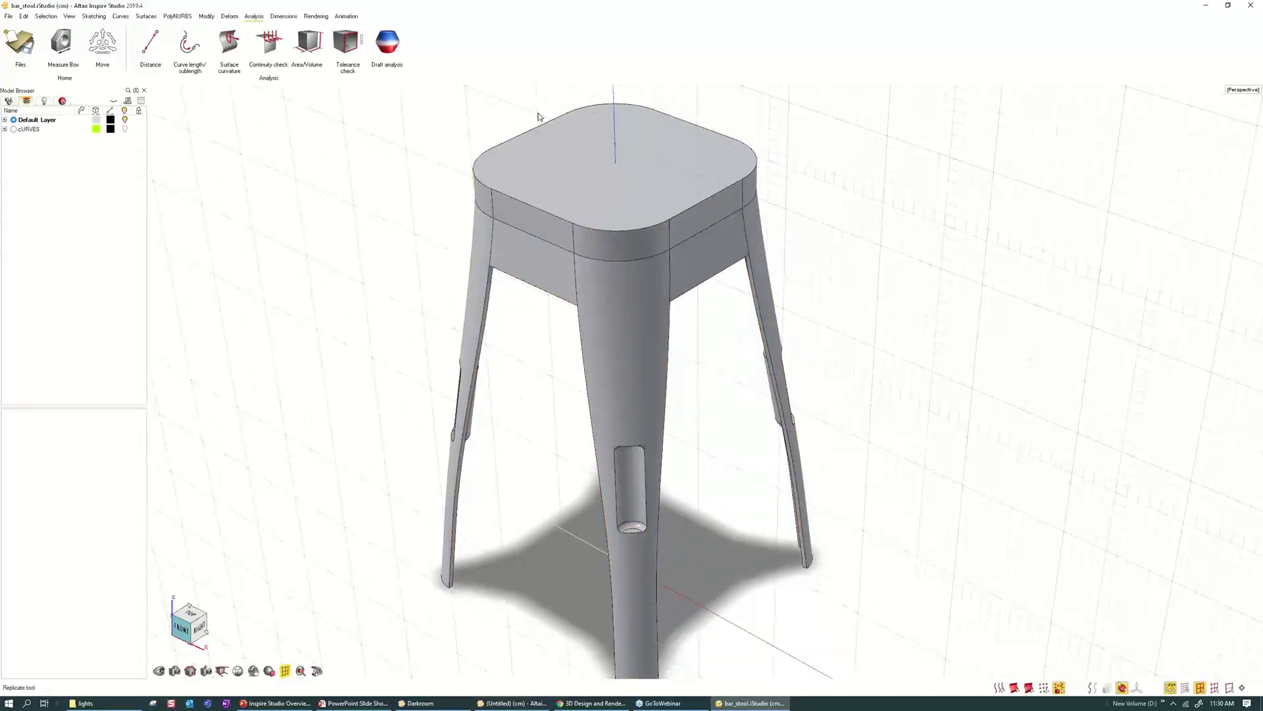
{"action": "key", "text": "space"}
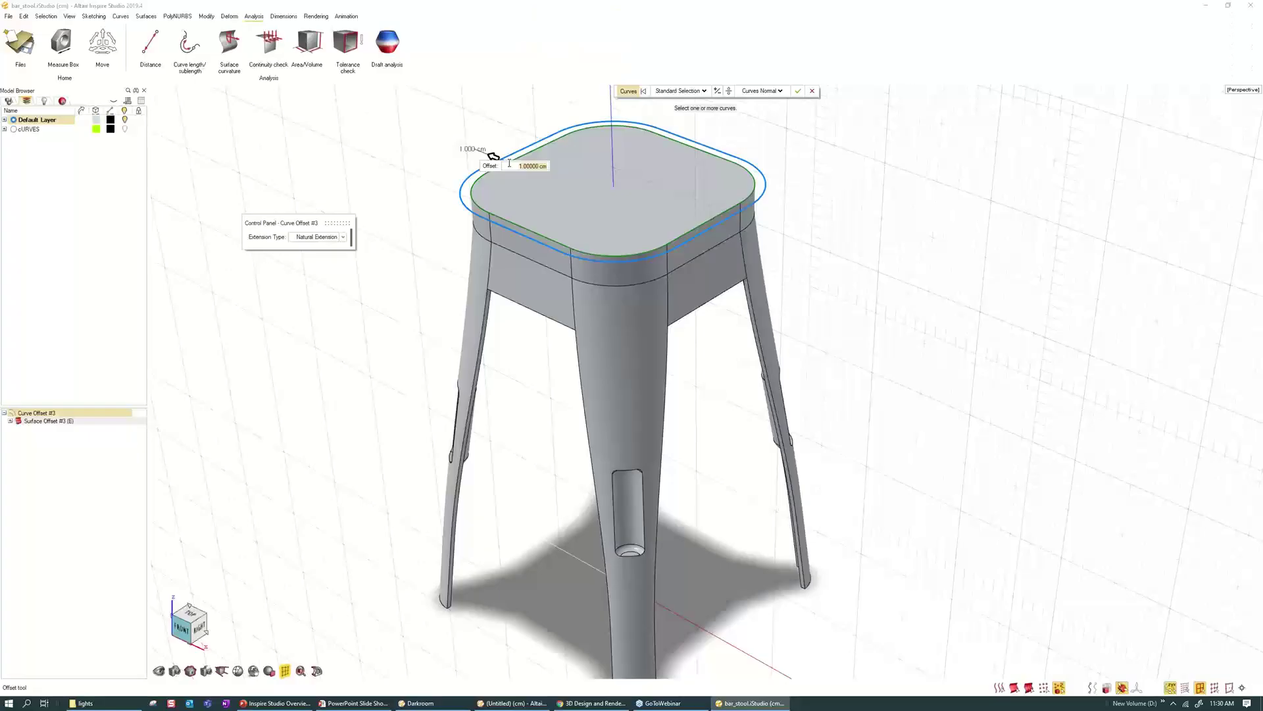
{"action": "left_click_drag", "start_coordinate": [495, 158], "coordinate": [481, 151]}
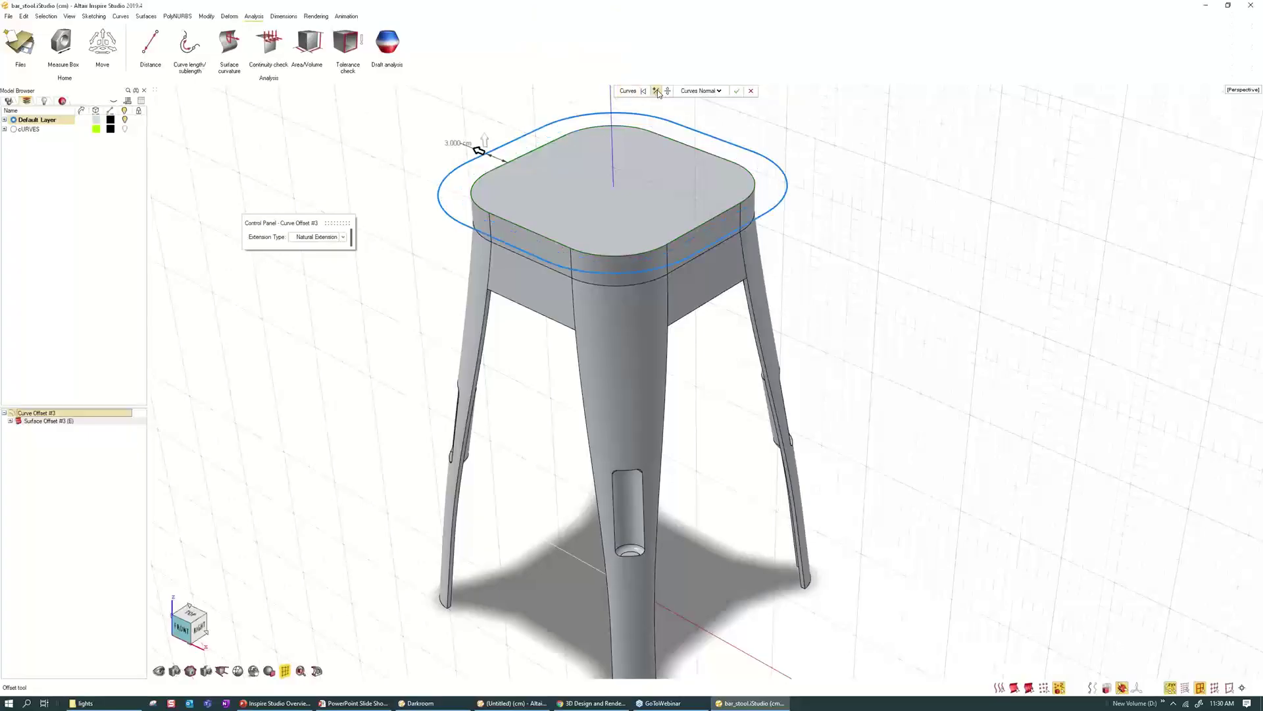
{"action": "left_click", "coordinate": [658, 93]}
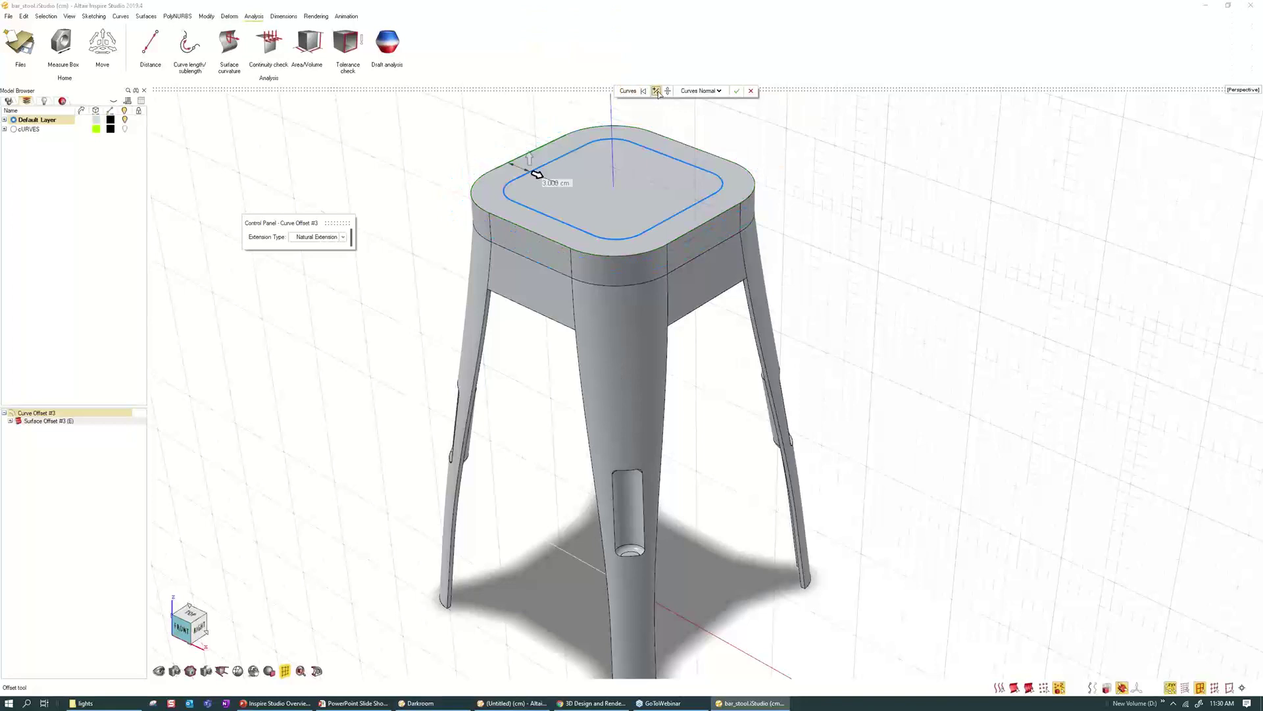
{"action": "left_click", "coordinate": [737, 93]}
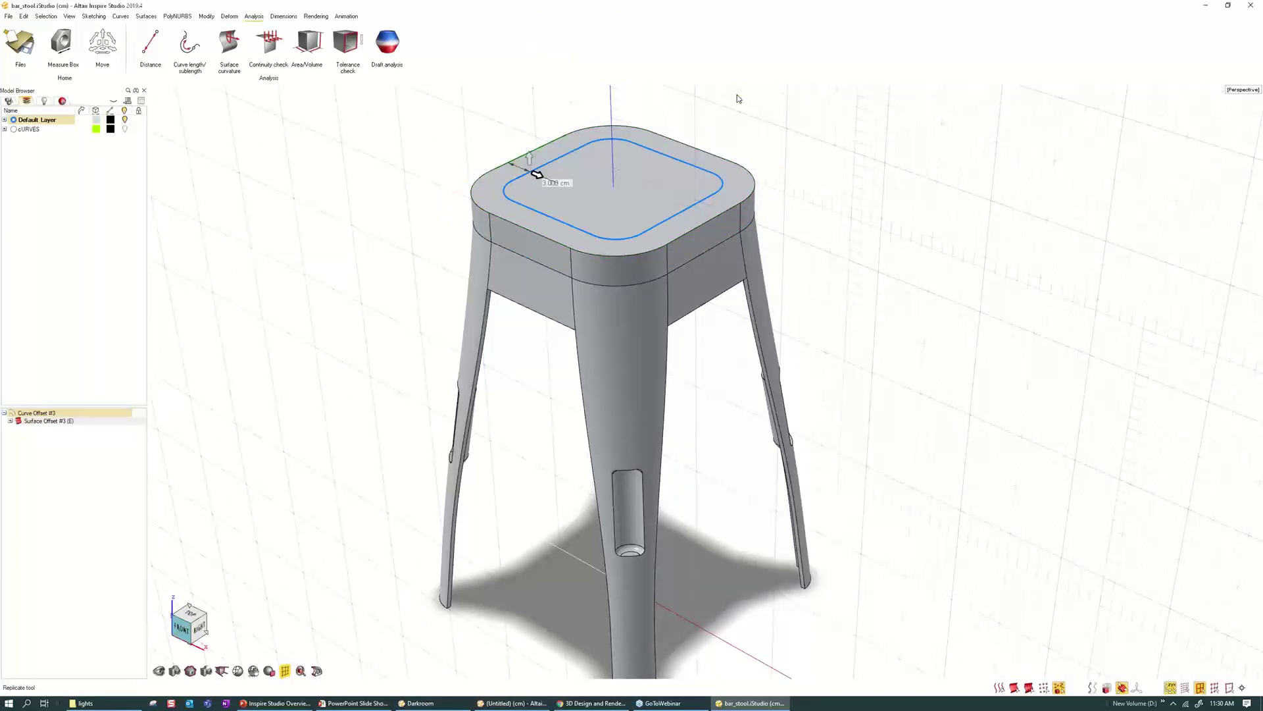
- Draw a small freeform circle in the empty space beside the seat as a sweep profile
{"action": "key", "text": "space"}
{"action": "left_click", "coordinate": [1045, 176]}
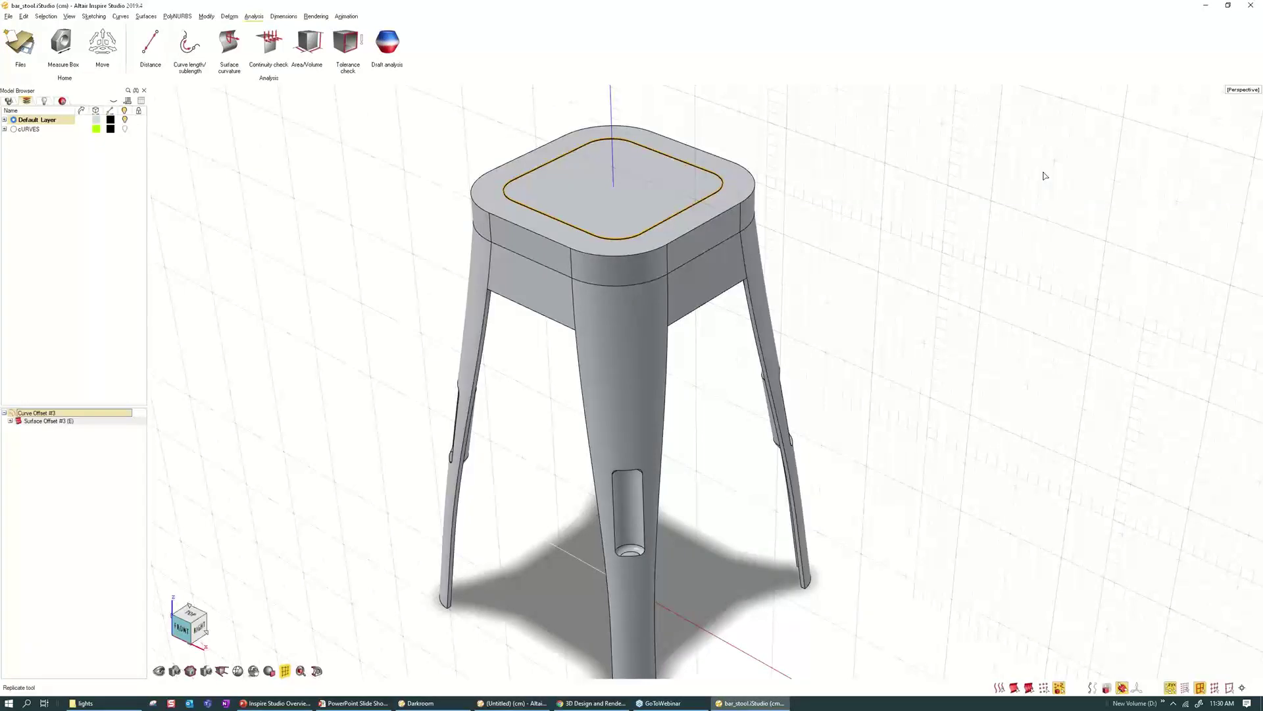
{"action": "left_click", "coordinate": [953, 246]}
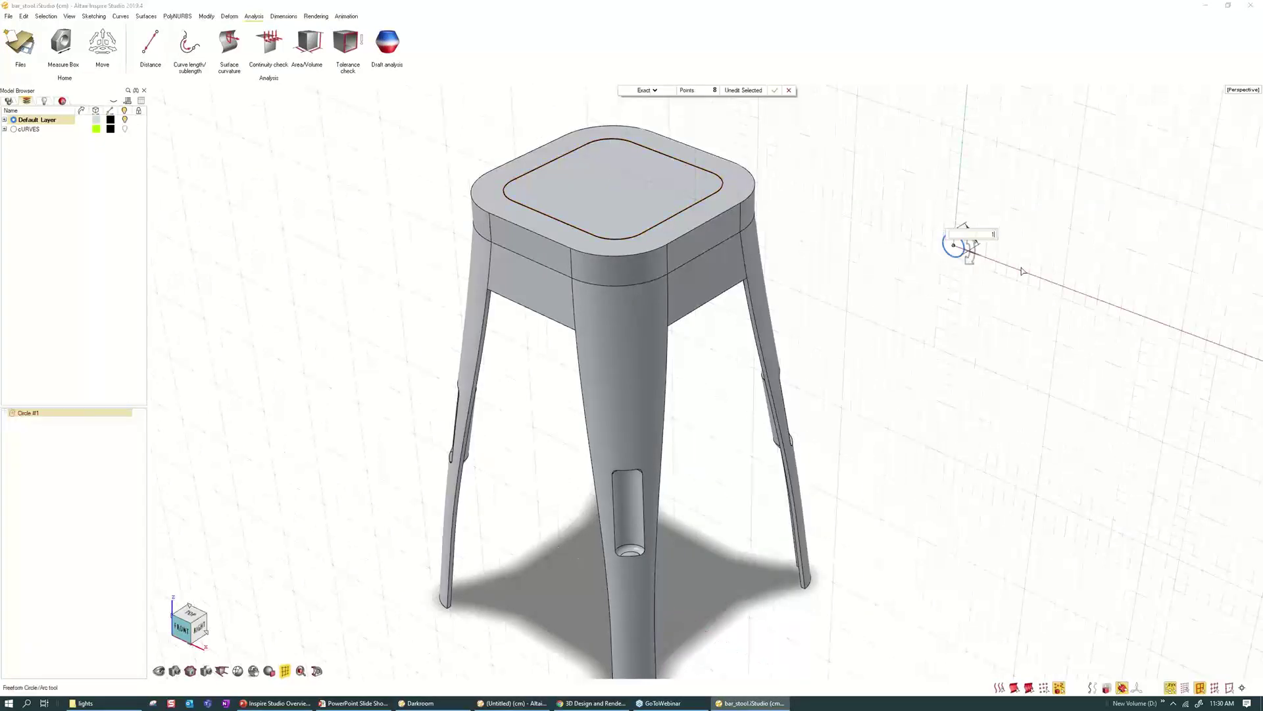
{"action": "key", "text": "Escape"}
- Sweep the circle along the inset curve on the seat top with auto-alignment enabled
{"action": "key", "text": "space"}
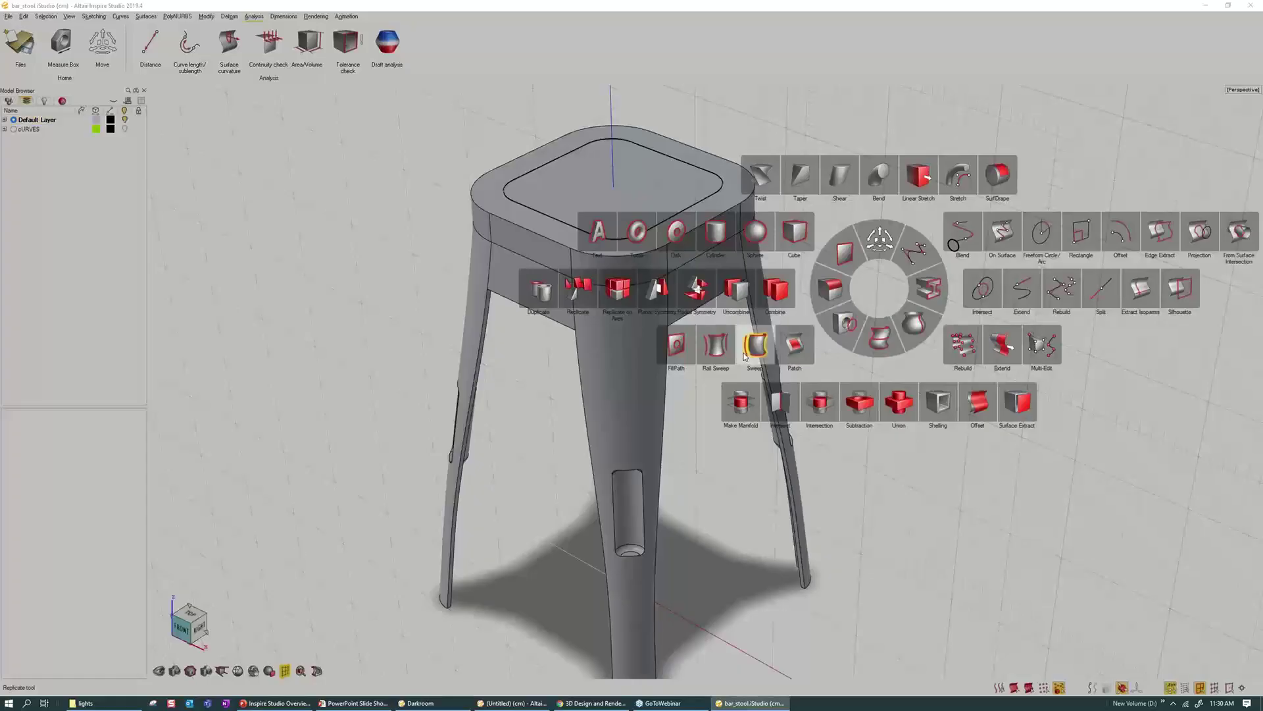
{"action": "left_click", "coordinate": [742, 357]}
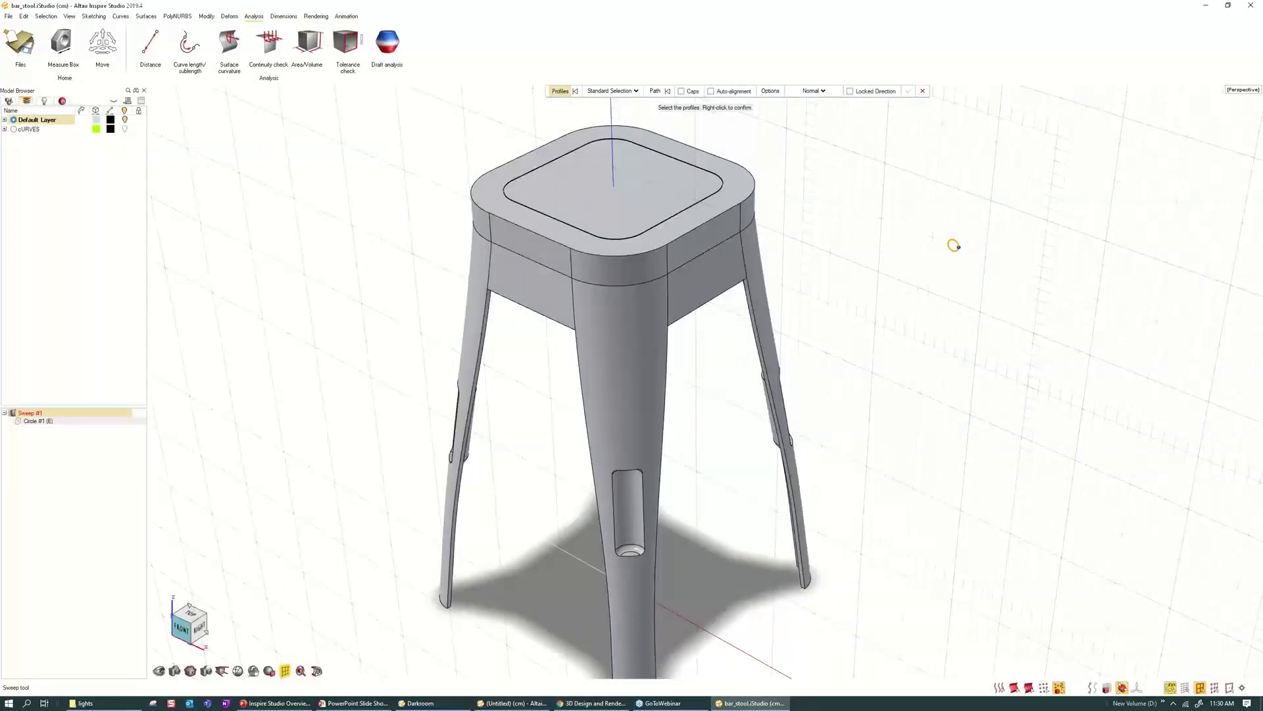
{"action": "right_click", "coordinate": [954, 245]}
{"action": "left_click", "coordinate": [1003, 209]}
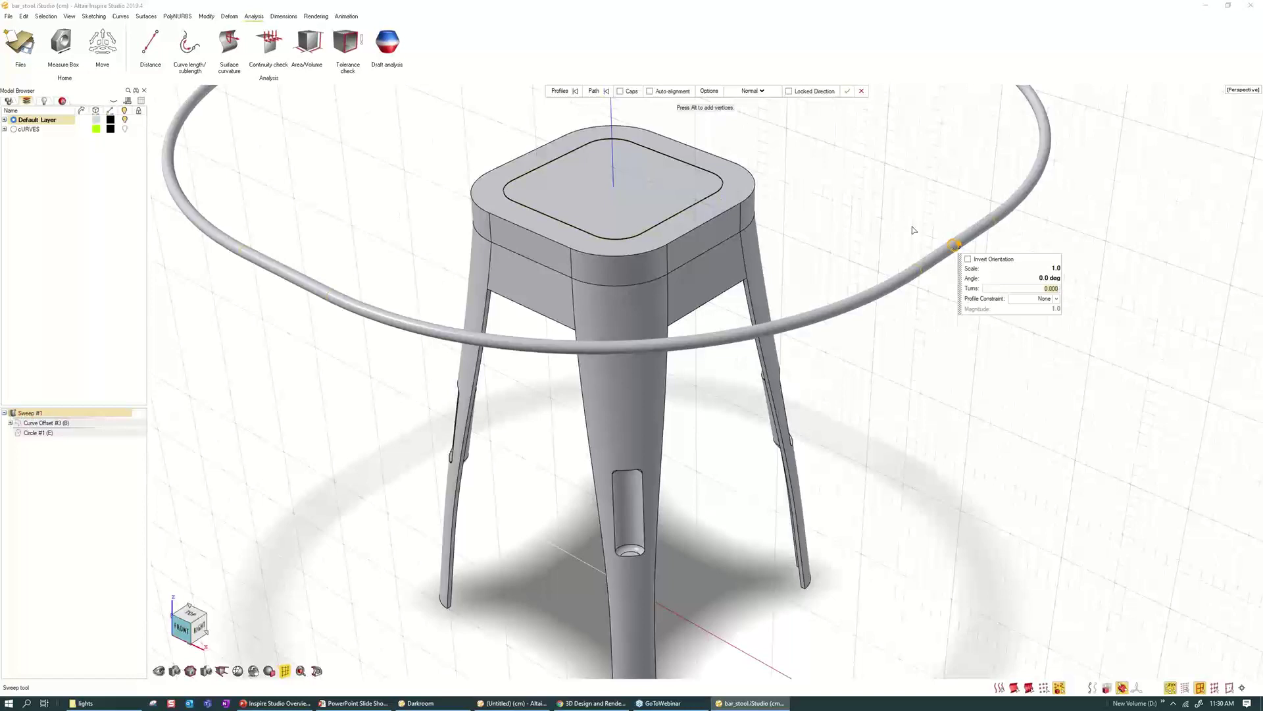
{"action": "left_click", "coordinate": [661, 91]}
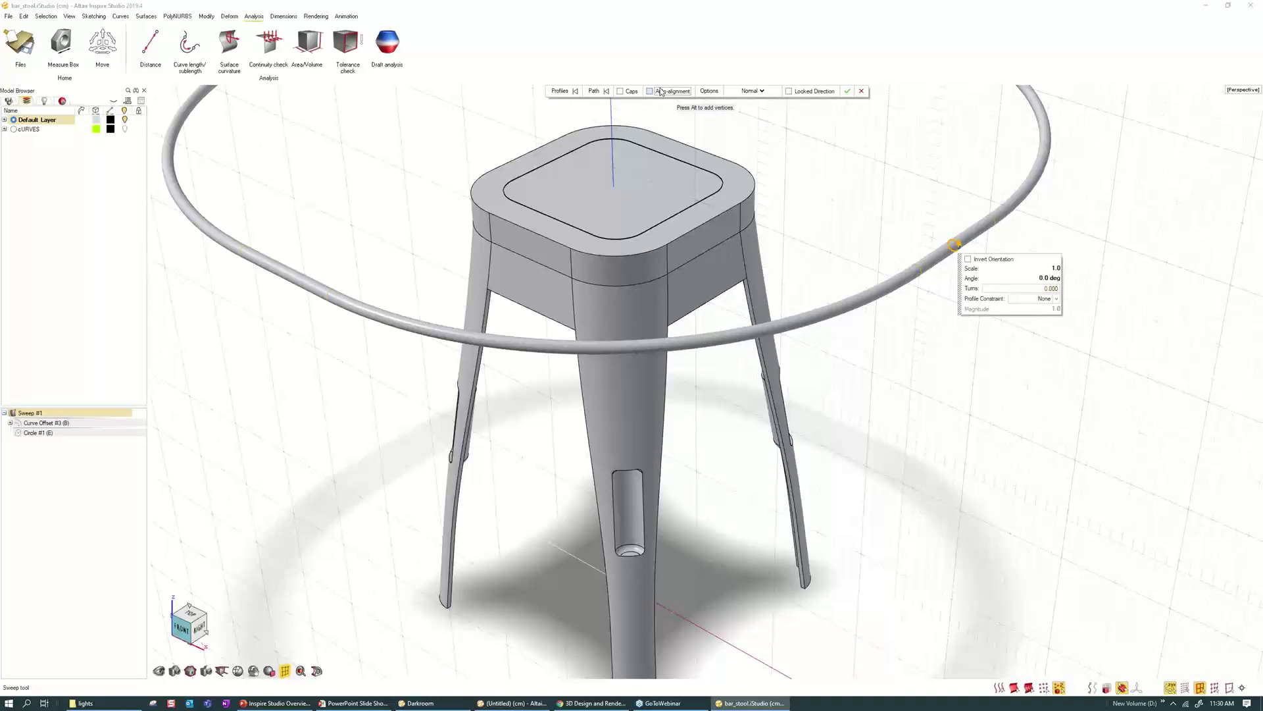
{"action": "left_click", "coordinate": [847, 91]}
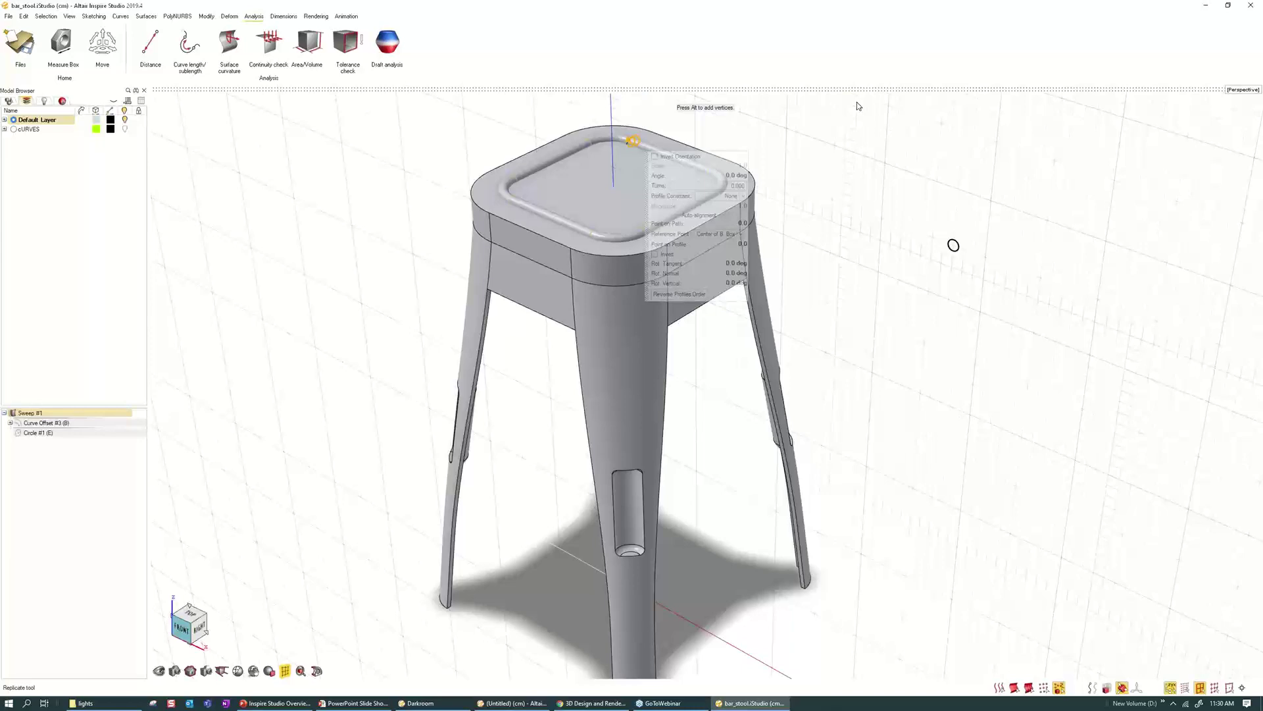
- Make a smaller copy of the circle profile and place it beside the original
{"action": "left_click", "coordinate": [891, 199]}
{"action": "right_click_drag", "start_coordinate": [891, 199], "coordinate": [820, 197]}
{"action": "left_click", "coordinate": [882, 246]}
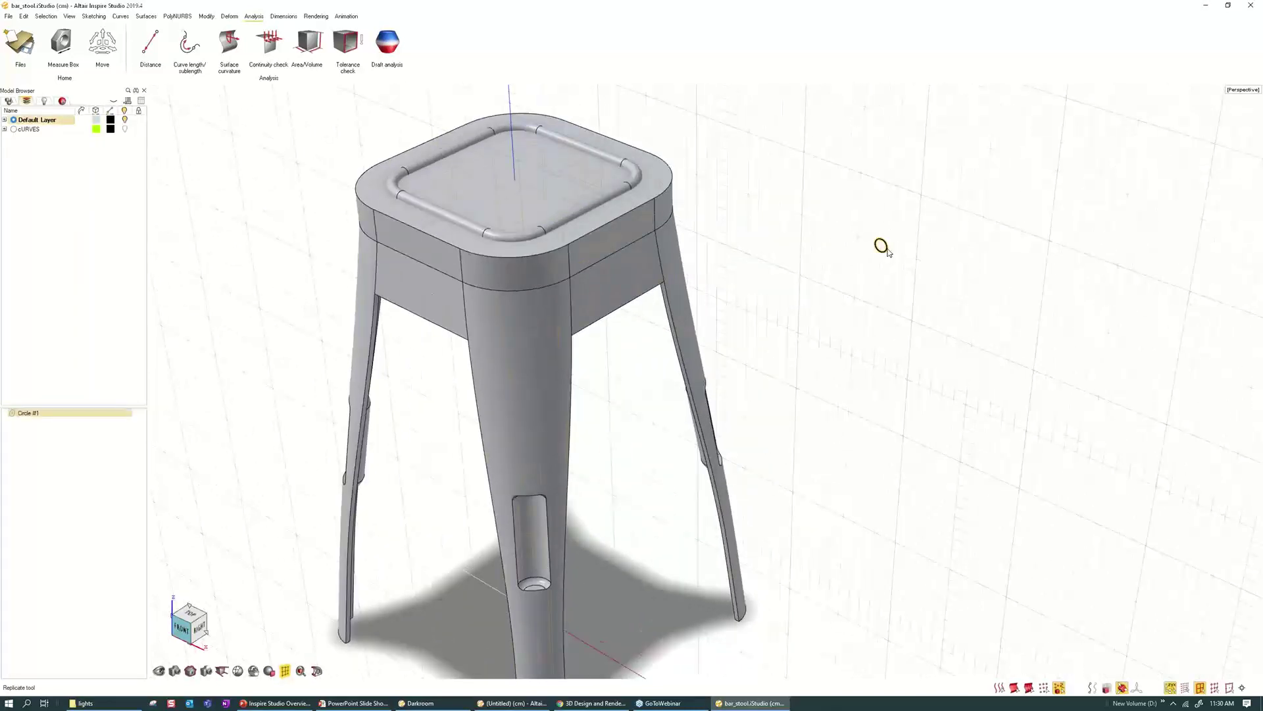
{"action": "key", "text": "m"}
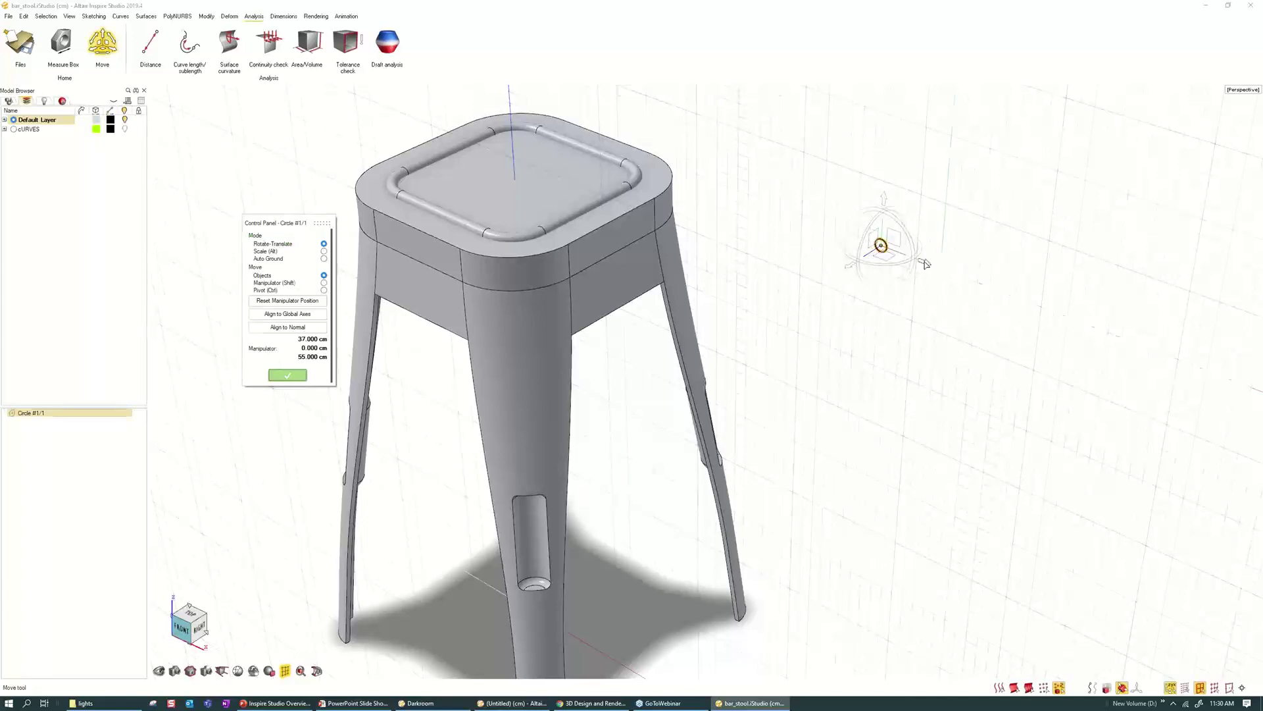
{"action": "right_click_drag", "start_coordinate": [922, 180], "coordinate": [900, 184]}
{"action": "scroll", "coordinate": [357, 224], "scroll_direction": "up", "scroll_amount": 3}
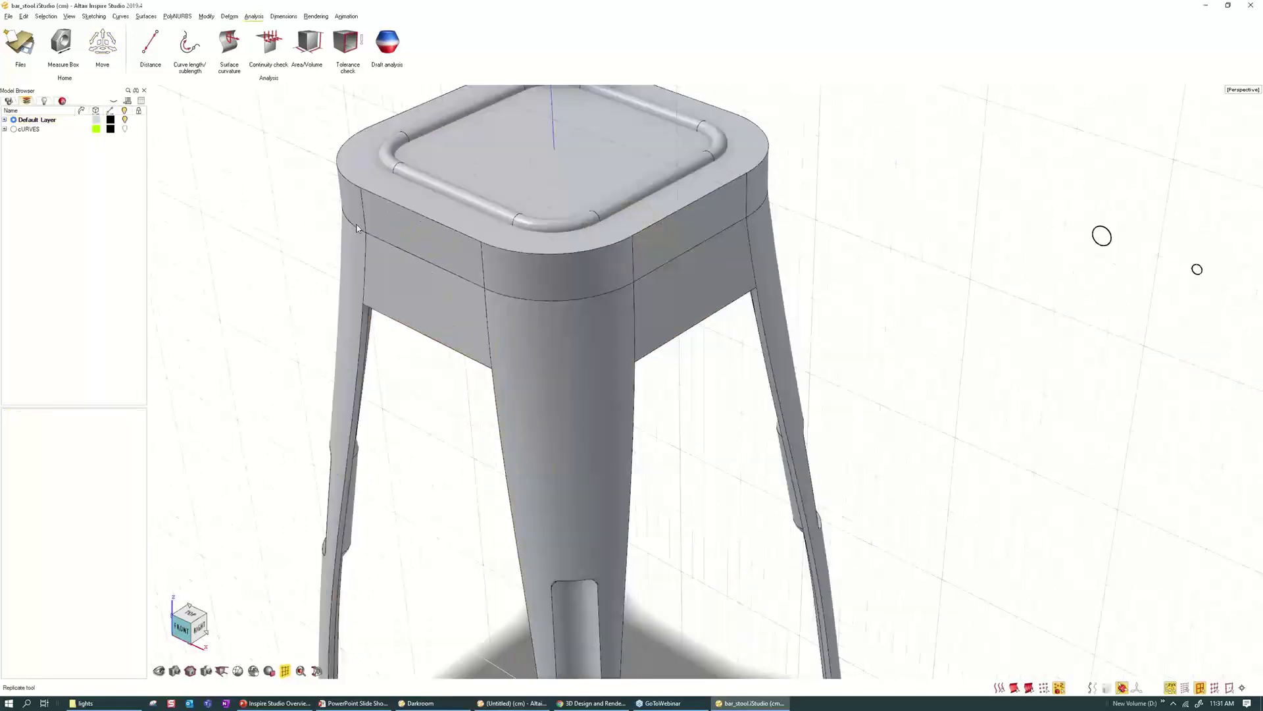
- Extract the tangent edge loop running around the stool where the seat meets the leg frame
{"action": "key", "text": "space"}
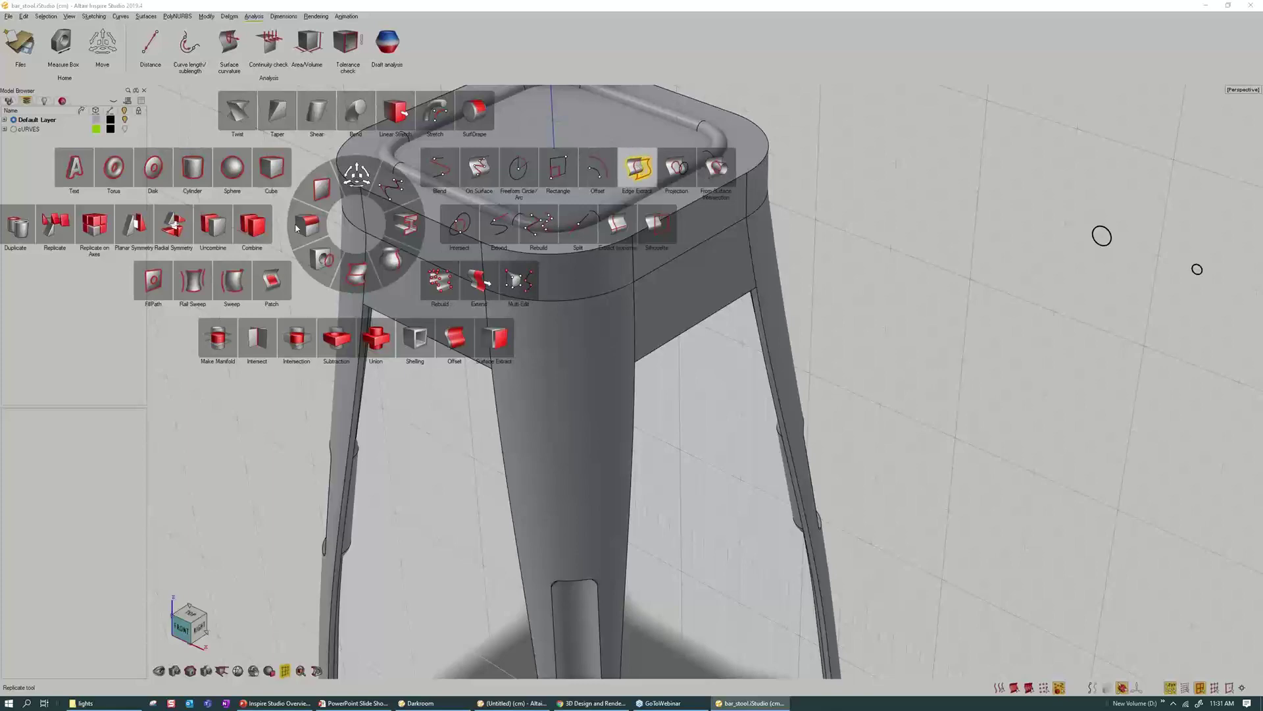
{"action": "key", "text": "space"}
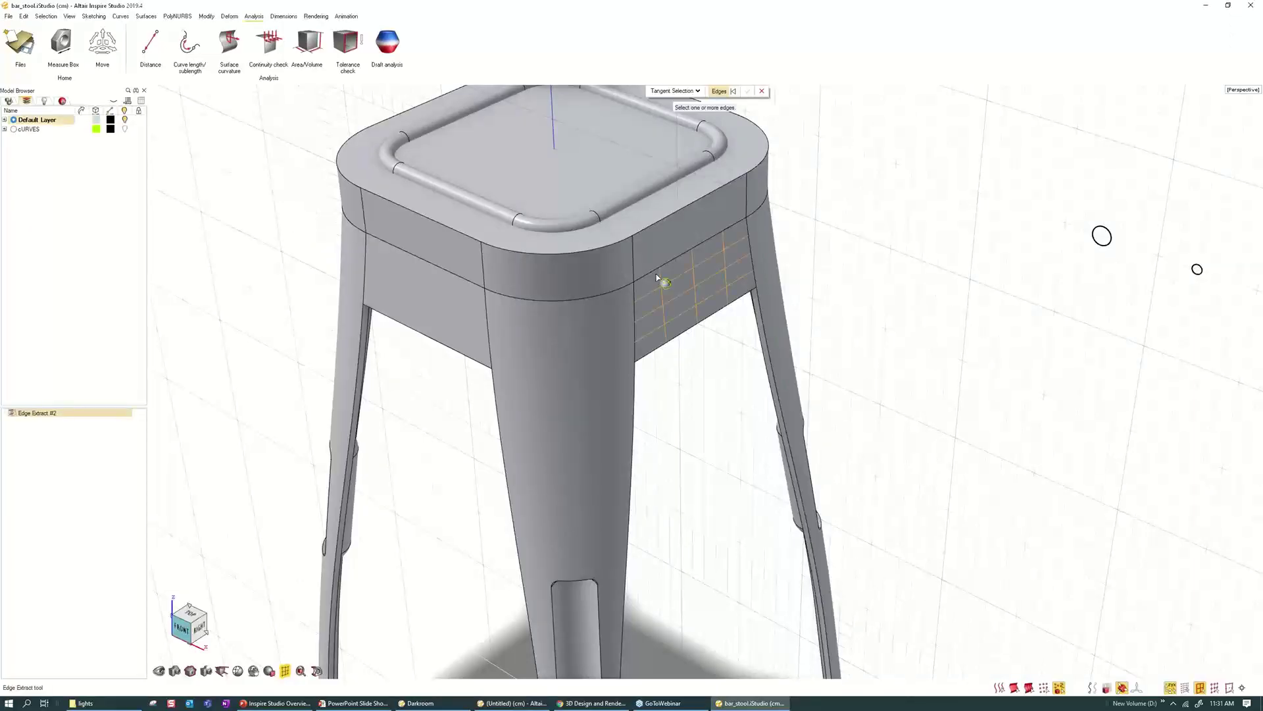
{"action": "right_click", "coordinate": [944, 245]}
{"action": "scroll", "coordinate": [880, 243], "scroll_direction": "down", "scroll_amount": 5}
- Sweep the smaller circle along the extracted edge loop below the seat with auto-alignment enabled
{"action": "key", "text": "space"}
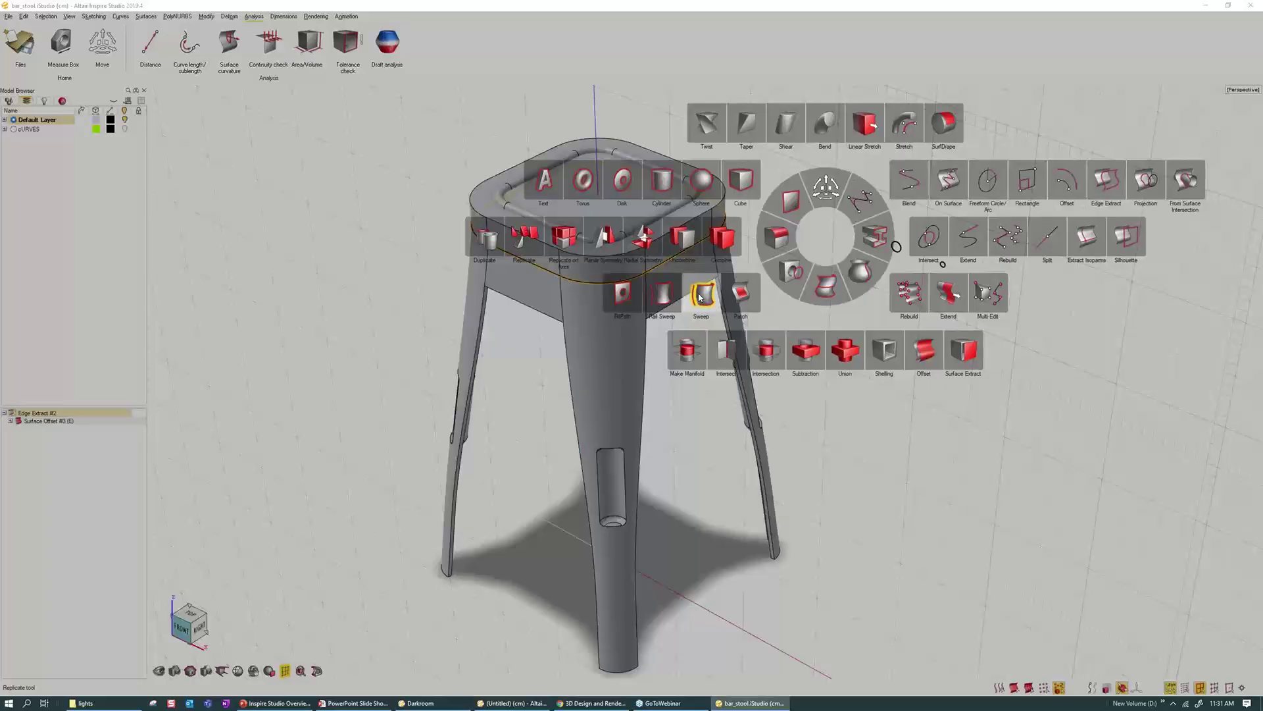
{"action": "left_click", "coordinate": [701, 296]}
{"action": "left_click", "coordinate": [717, 219]}
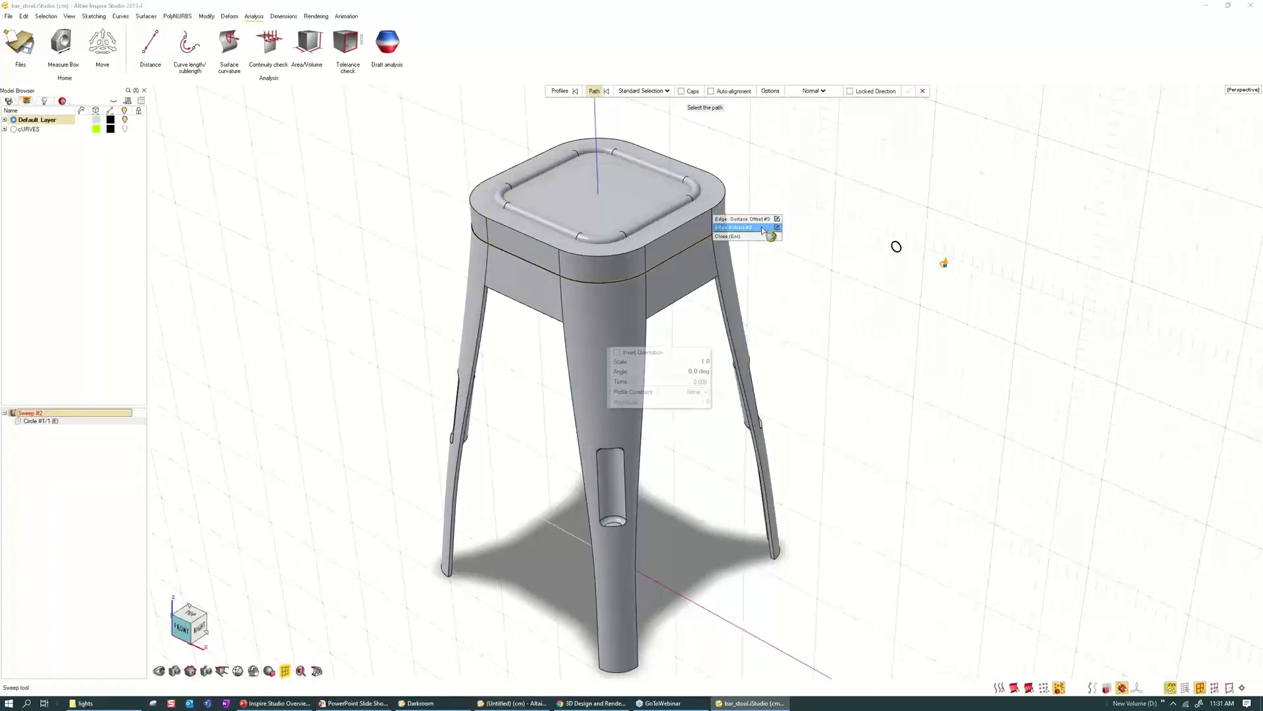
{"action": "left_click", "coordinate": [764, 230]}
{"action": "left_click", "coordinate": [661, 92]}
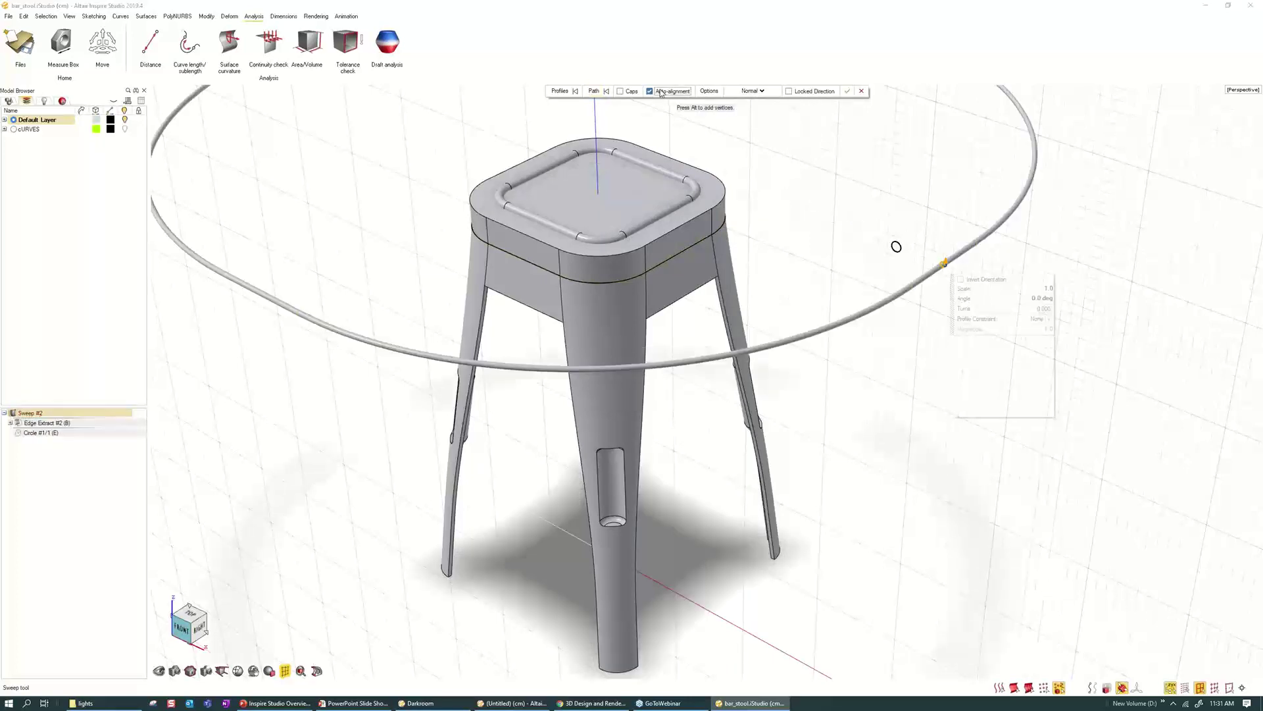
{"action": "left_click", "coordinate": [847, 92]}
- Start a constant Round with a 0.2 cm radius on the edges of the thickened stool body
{"action": "scroll", "coordinate": [660, 153], "scroll_direction": "up", "scroll_amount": 2}
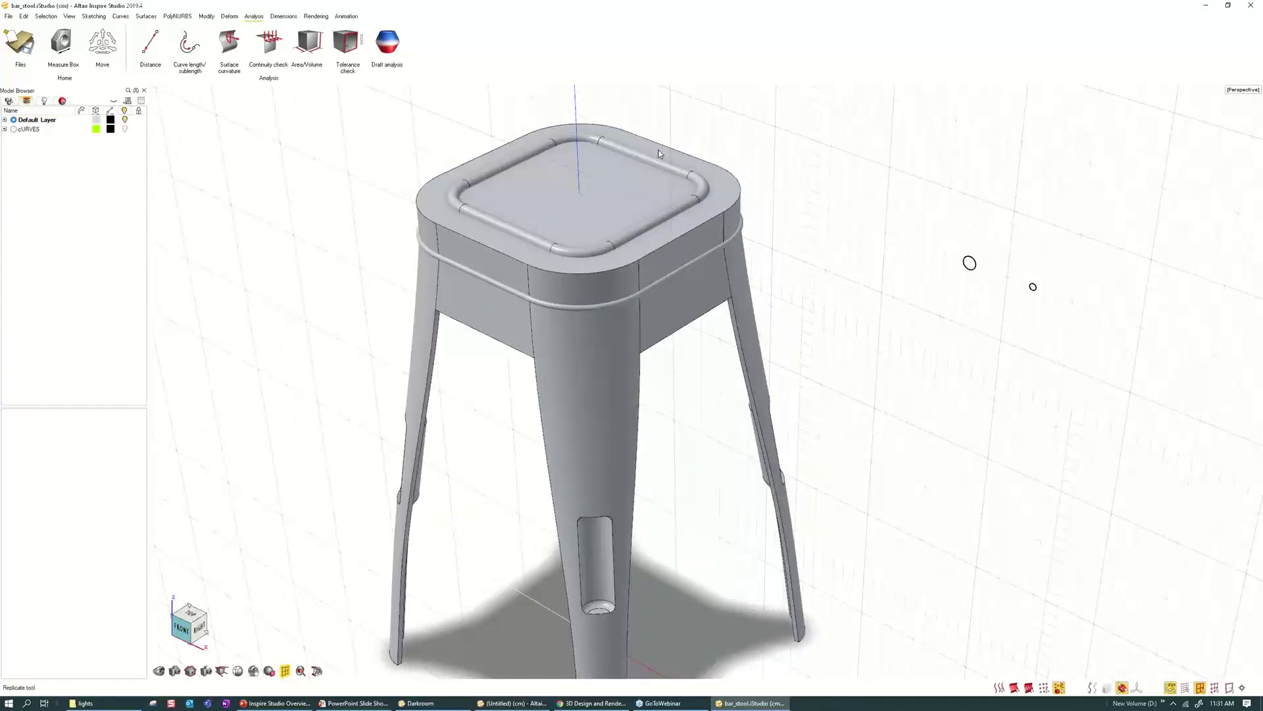
{"action": "left_click", "coordinate": [674, 227]}
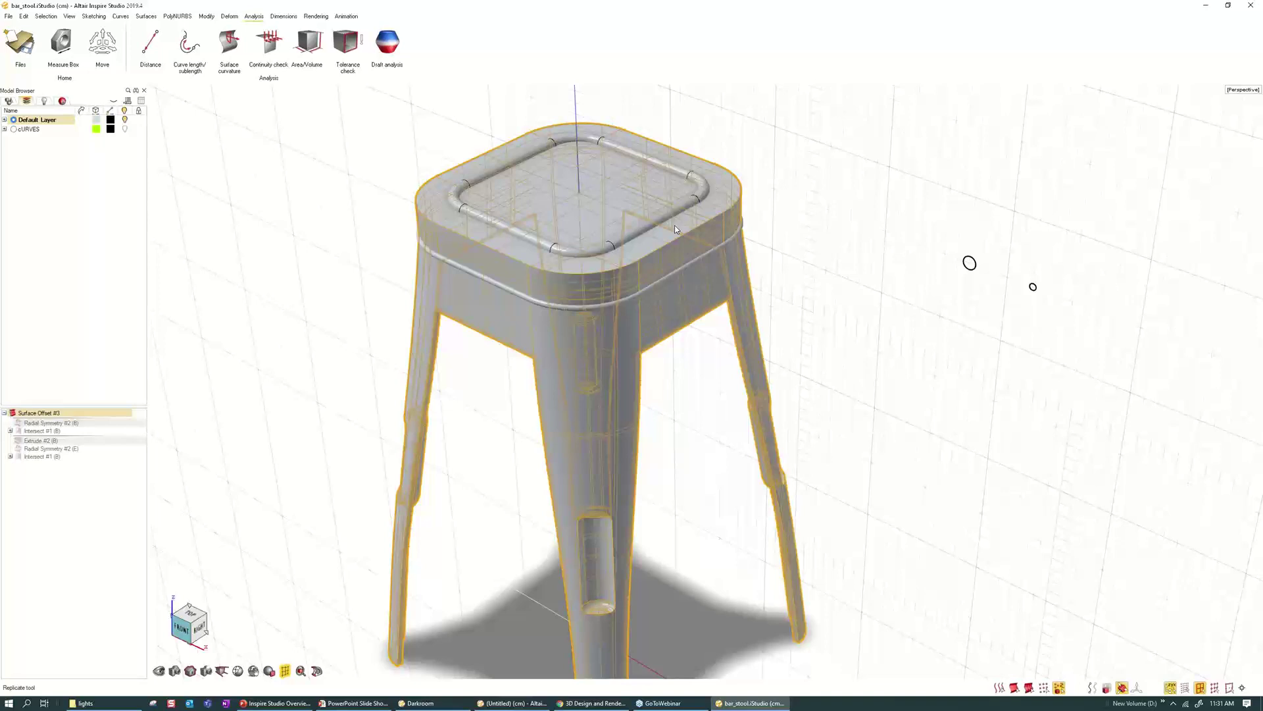
{"action": "left_click", "coordinate": [758, 238]}
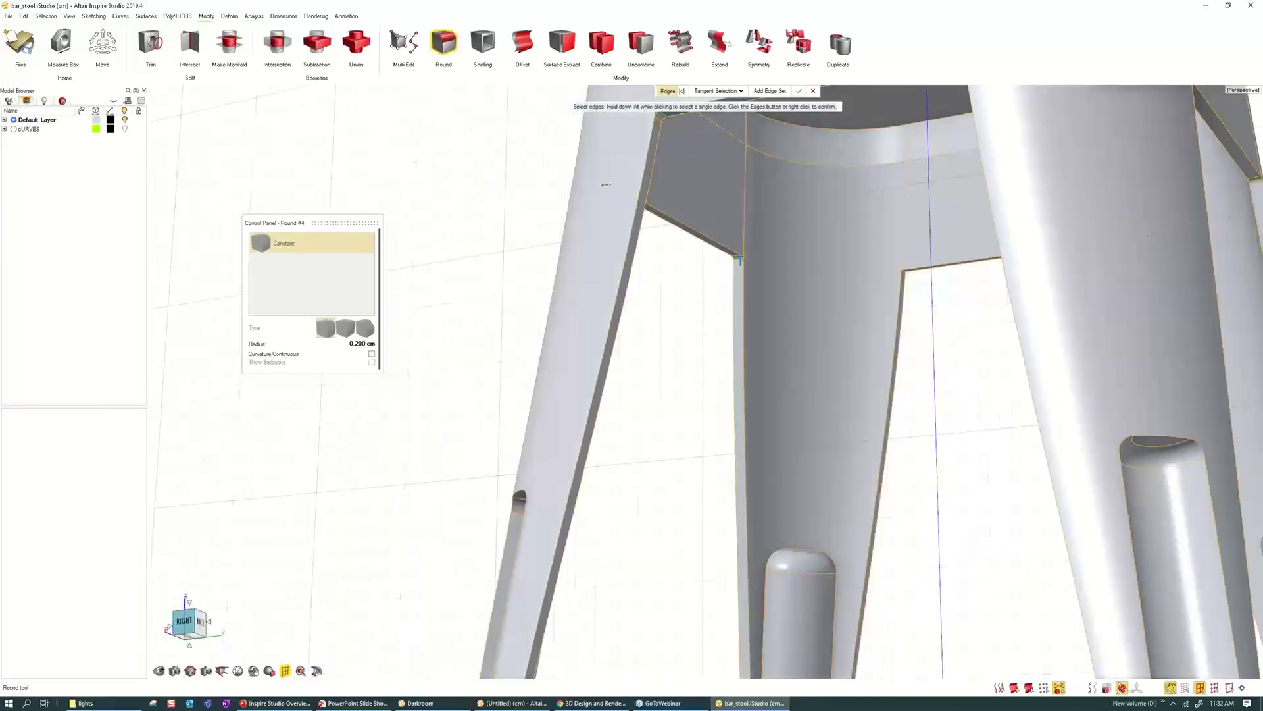
- Round the inner corner edges where the legs meet the seat's side panels with a constant 3 cm radius
{"action": "right_click_drag", "start_coordinate": [870, 314], "coordinate": [610, 315]}
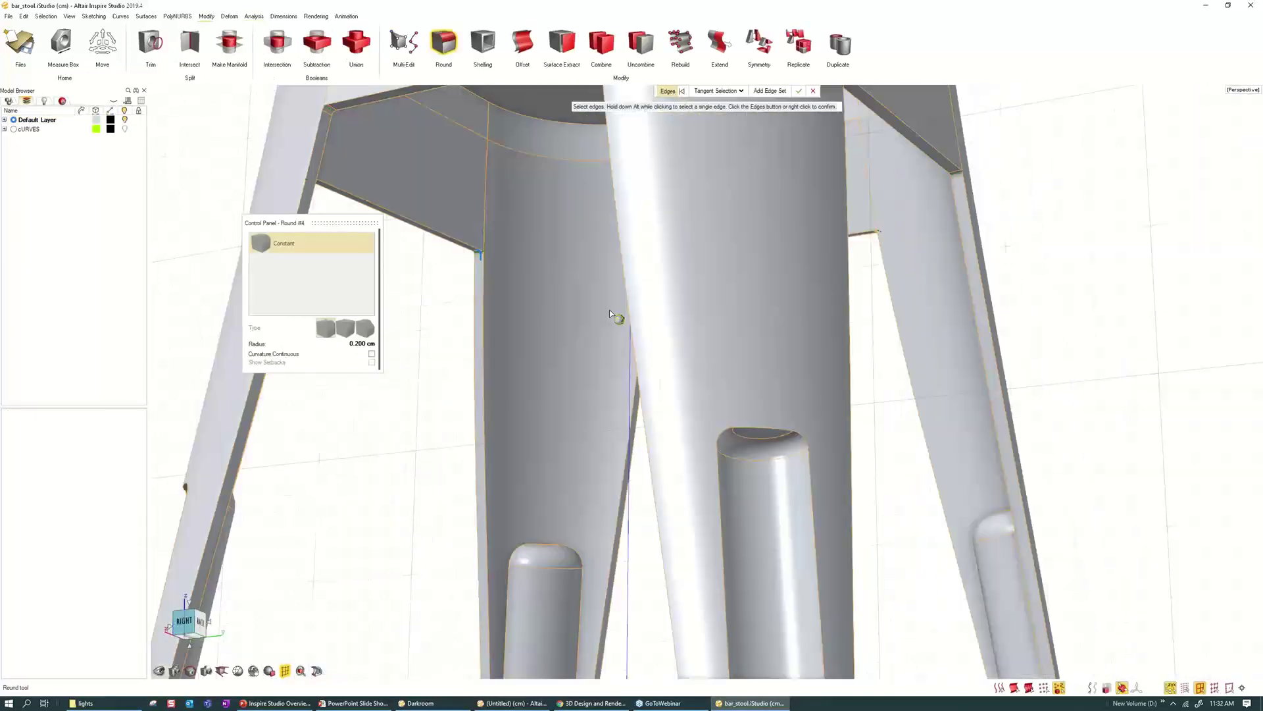
{"action": "middle_click_drag", "start_coordinate": [611, 314], "coordinate": [597, 315]}
{"action": "right_click_drag", "start_coordinate": [597, 315], "coordinate": [658, 309]}
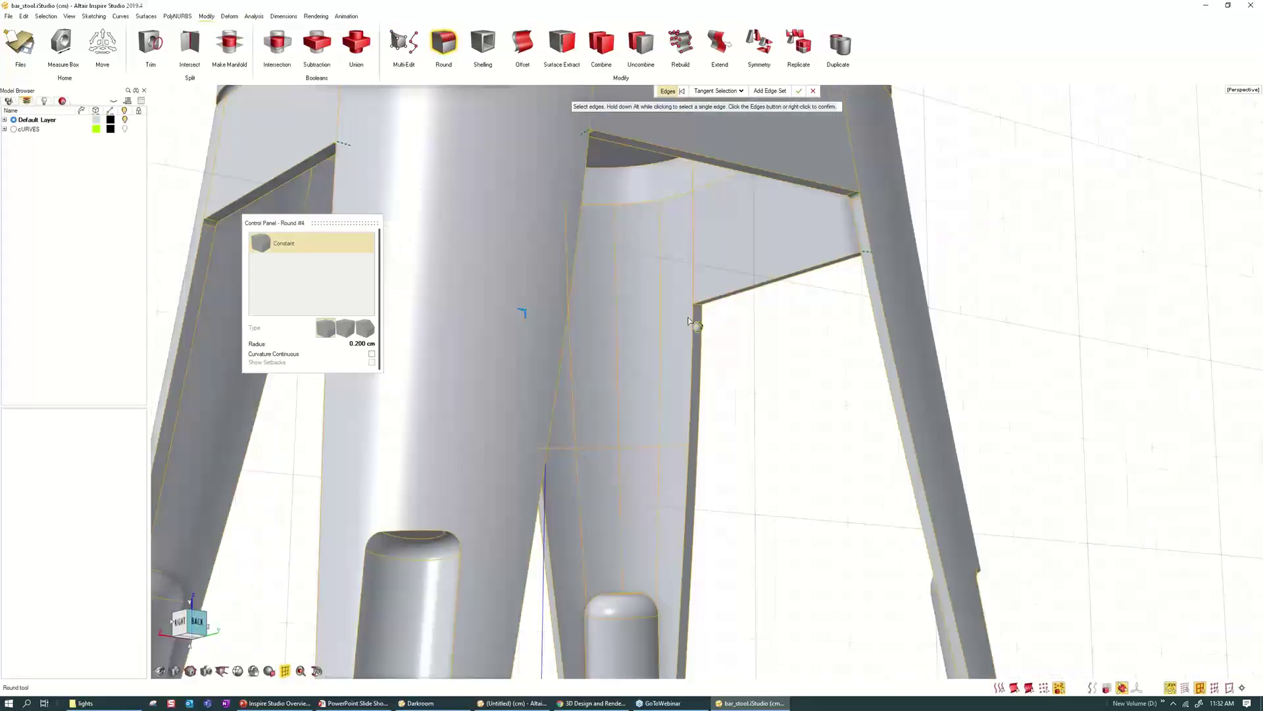
{"action": "scroll", "coordinate": [689, 301], "scroll_direction": "up", "scroll_amount": 5}
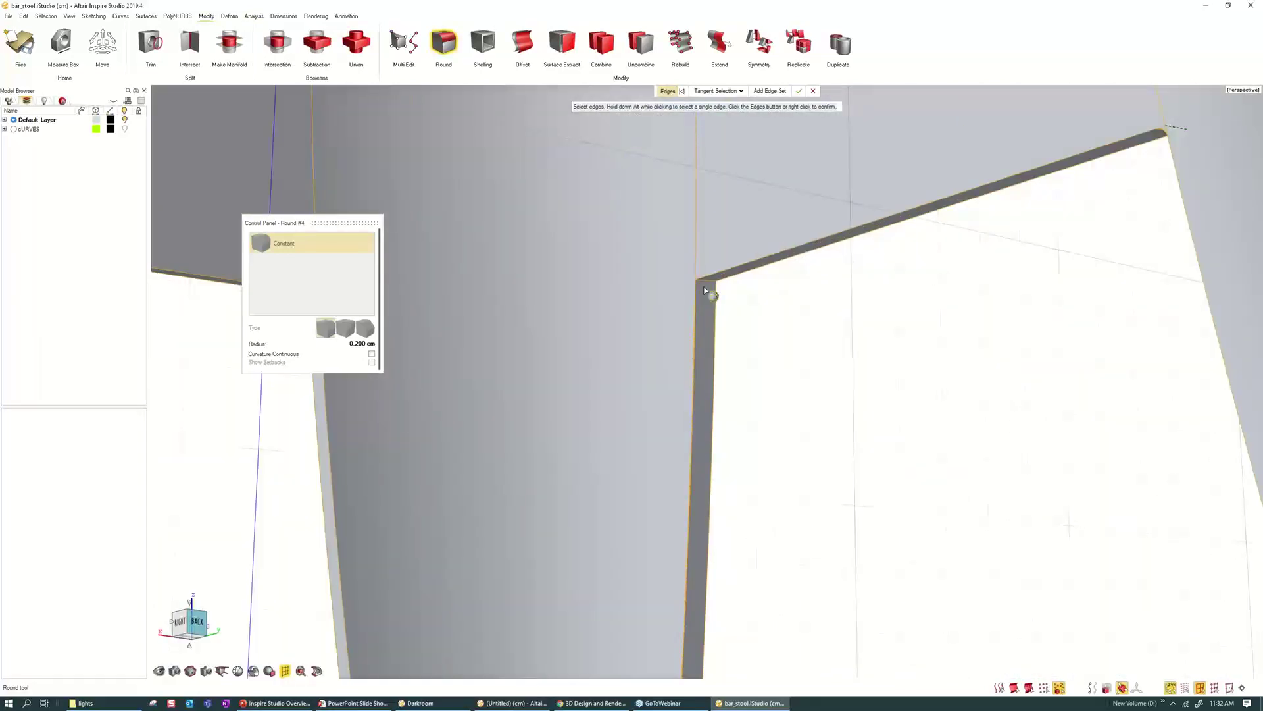
{"action": "left_click", "coordinate": [704, 290]}
{"action": "left_click", "coordinate": [360, 345]}
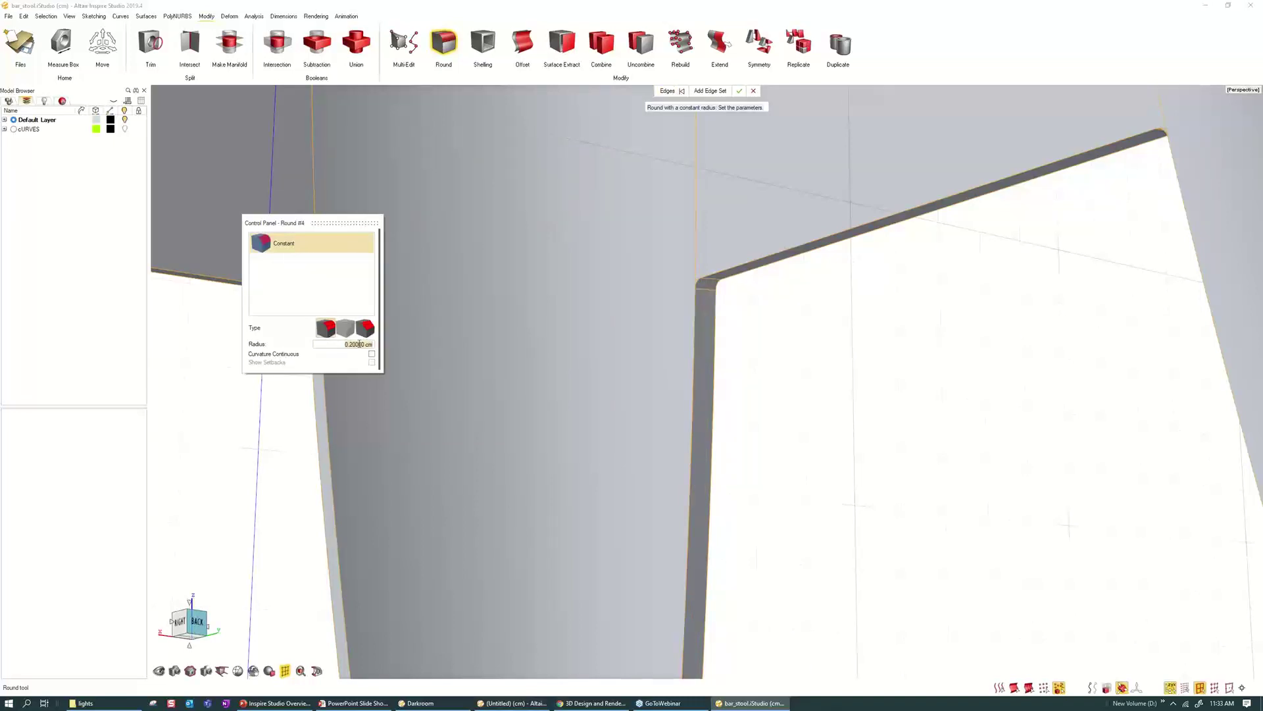
{"action": "type", "text": "3"}
{"action": "key", "text": "Return"}
{"action": "scroll", "coordinate": [520, 428], "scroll_direction": "down", "scroll_amount": 5}
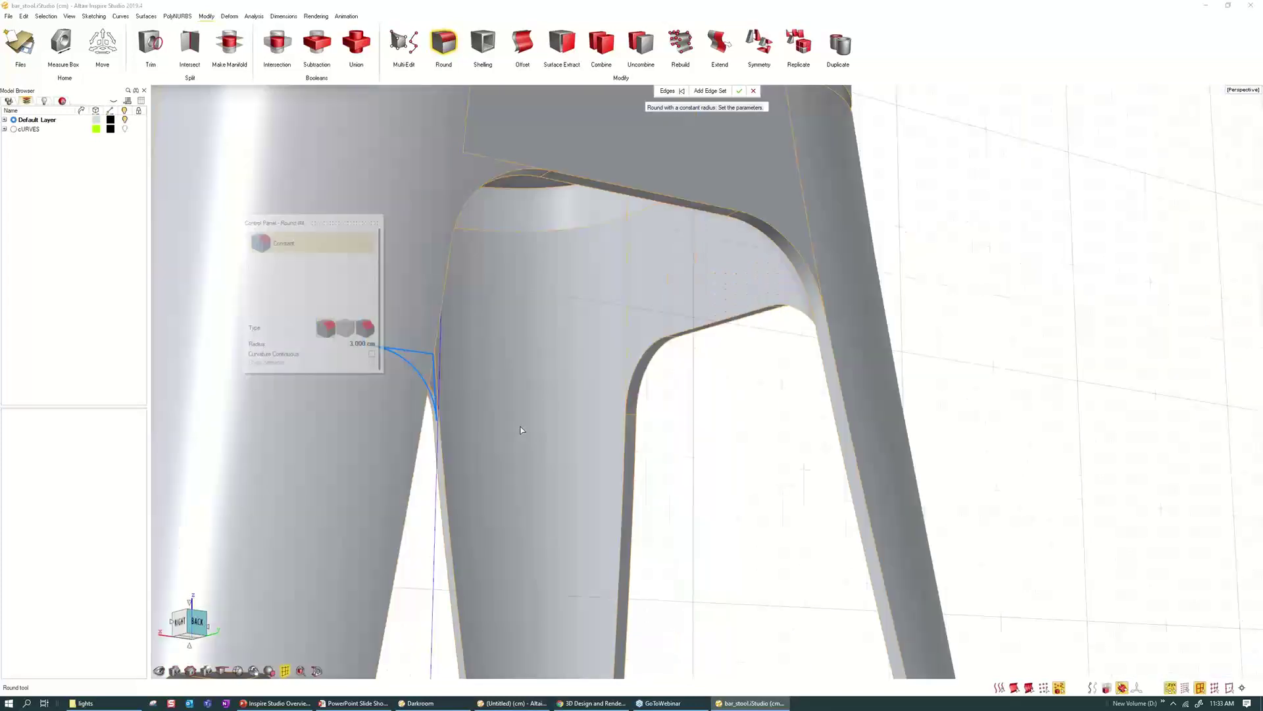
{"action": "scroll", "coordinate": [520, 429], "scroll_direction": "down", "scroll_amount": 4}
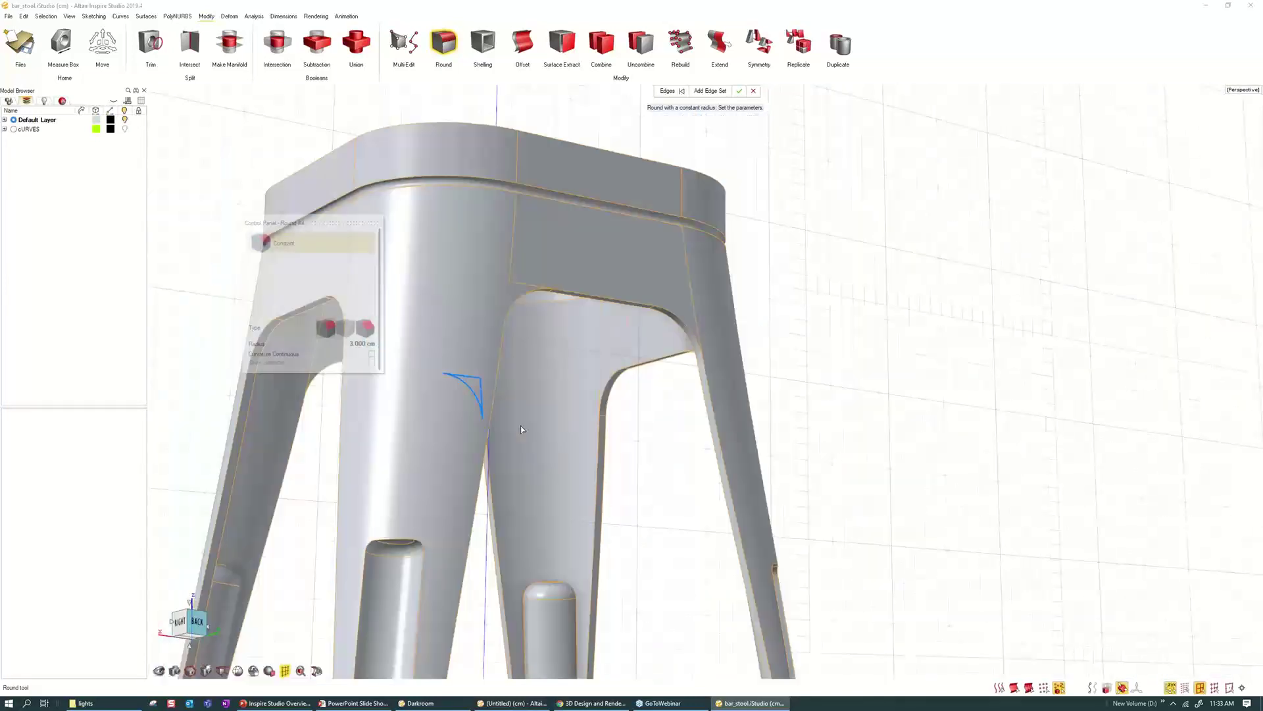
{"action": "middle_click_drag", "start_coordinate": [521, 429], "coordinate": [447, 481]}
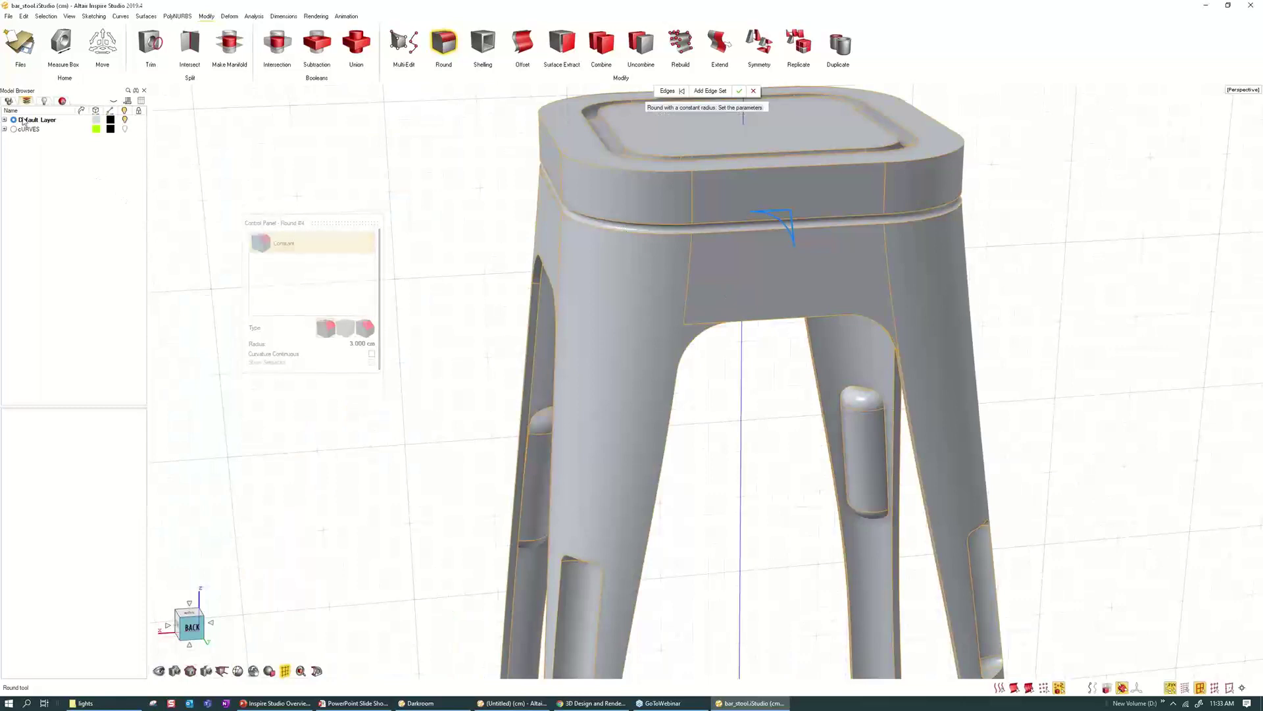
- Show the construction history and add a second edge set for the seat's outer top edge with a 1.5 cm radius
{"action": "left_click", "coordinate": [8, 101]}
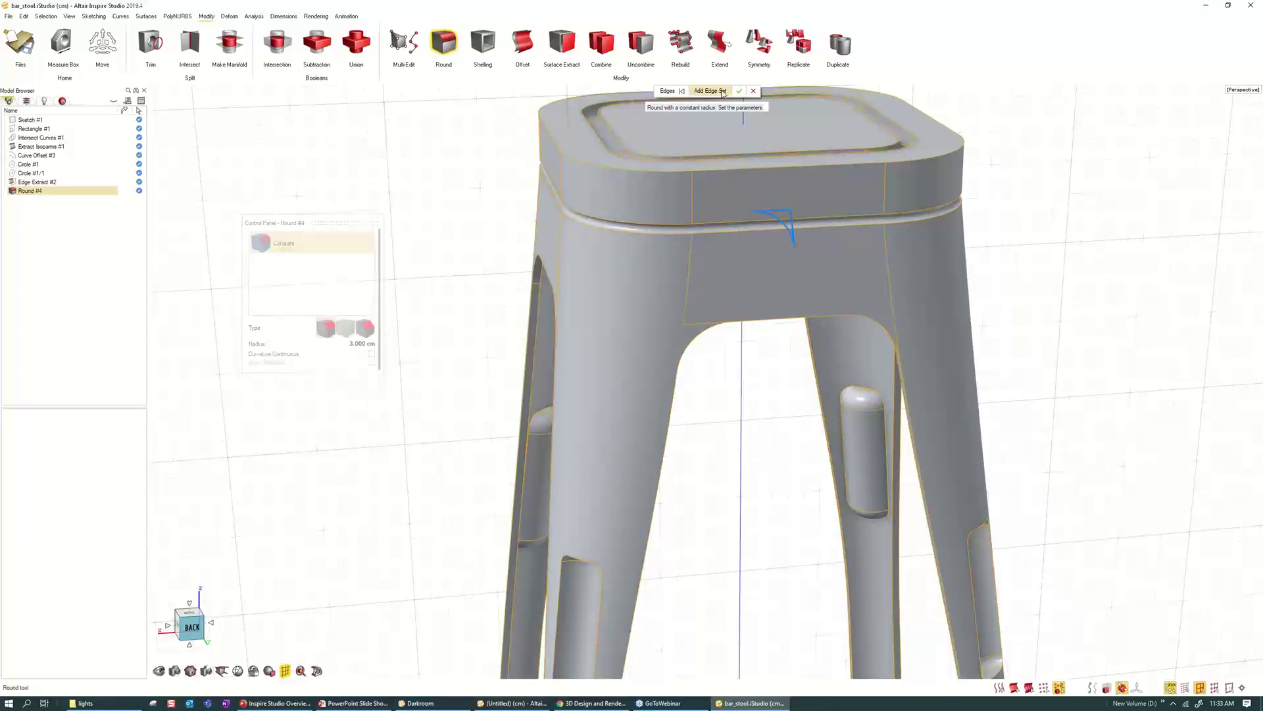
{"action": "left_click", "coordinate": [723, 91]}
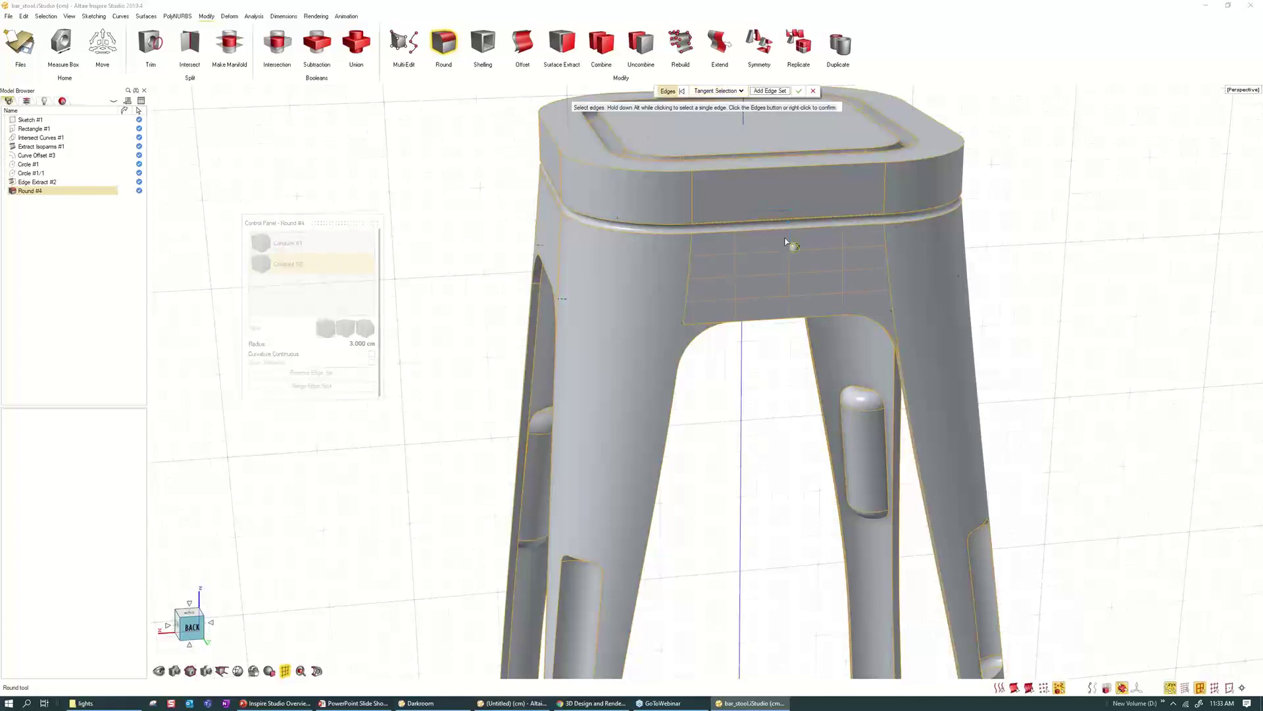
{"action": "left_click", "coordinate": [750, 173]}
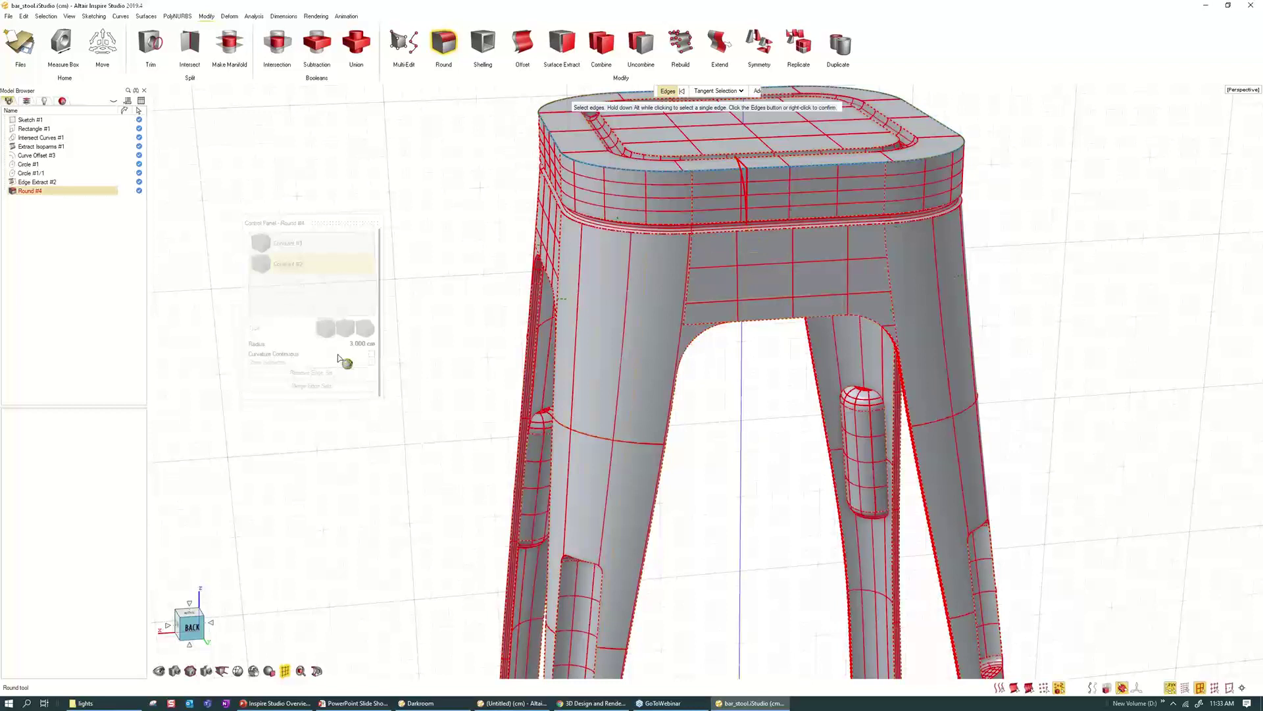
{"action": "left_click", "coordinate": [357, 344]}
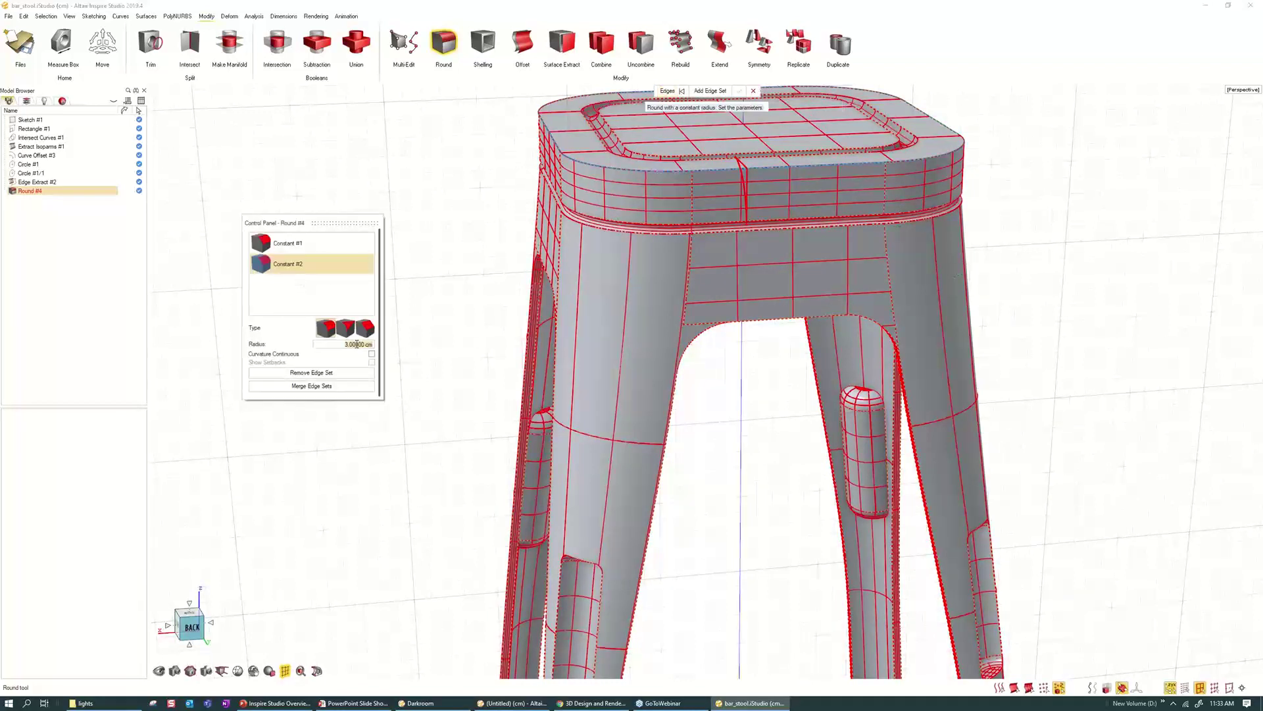
{"action": "type", "text": "0.5"}
{"action": "key", "text": "Return"}
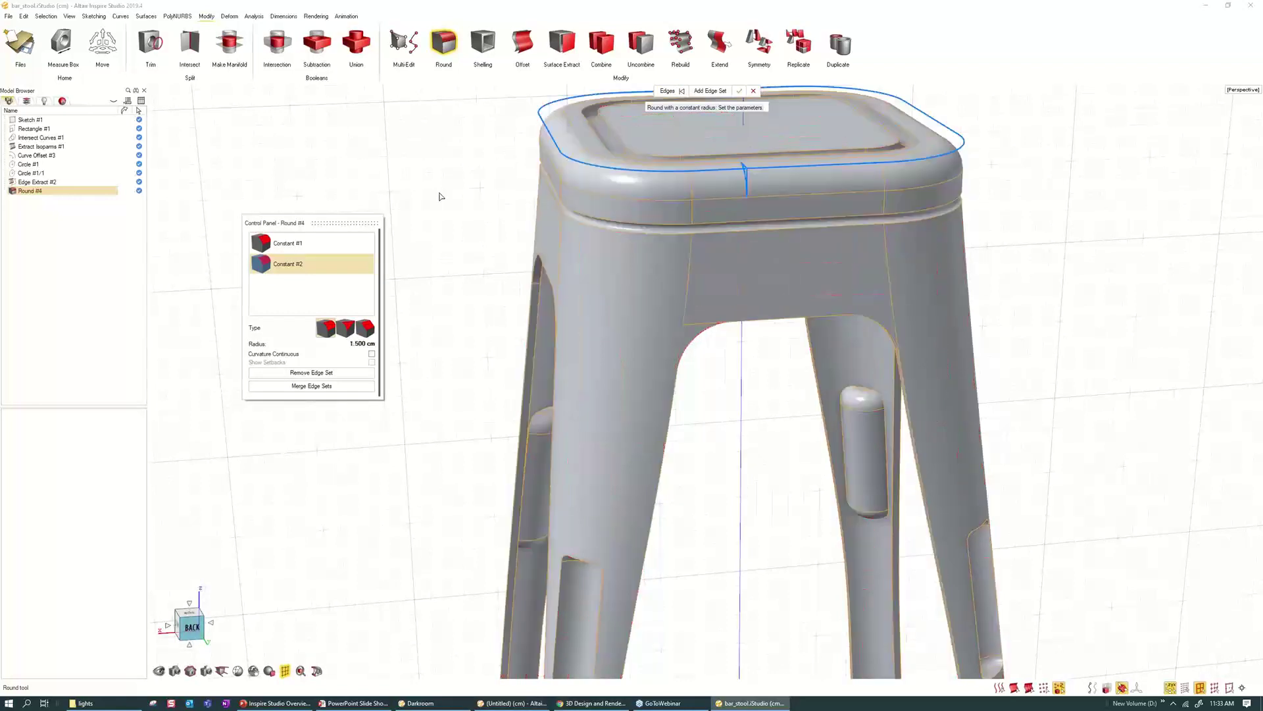
- Add a third edge set for the inner and outer edges of the seat's groove, radius about 0.563 cm, and finish the round
{"action": "scroll", "coordinate": [767, 188], "scroll_direction": "up", "scroll_amount": 3}
{"action": "middle_click_drag", "start_coordinate": [766, 188], "coordinate": [835, 263]}
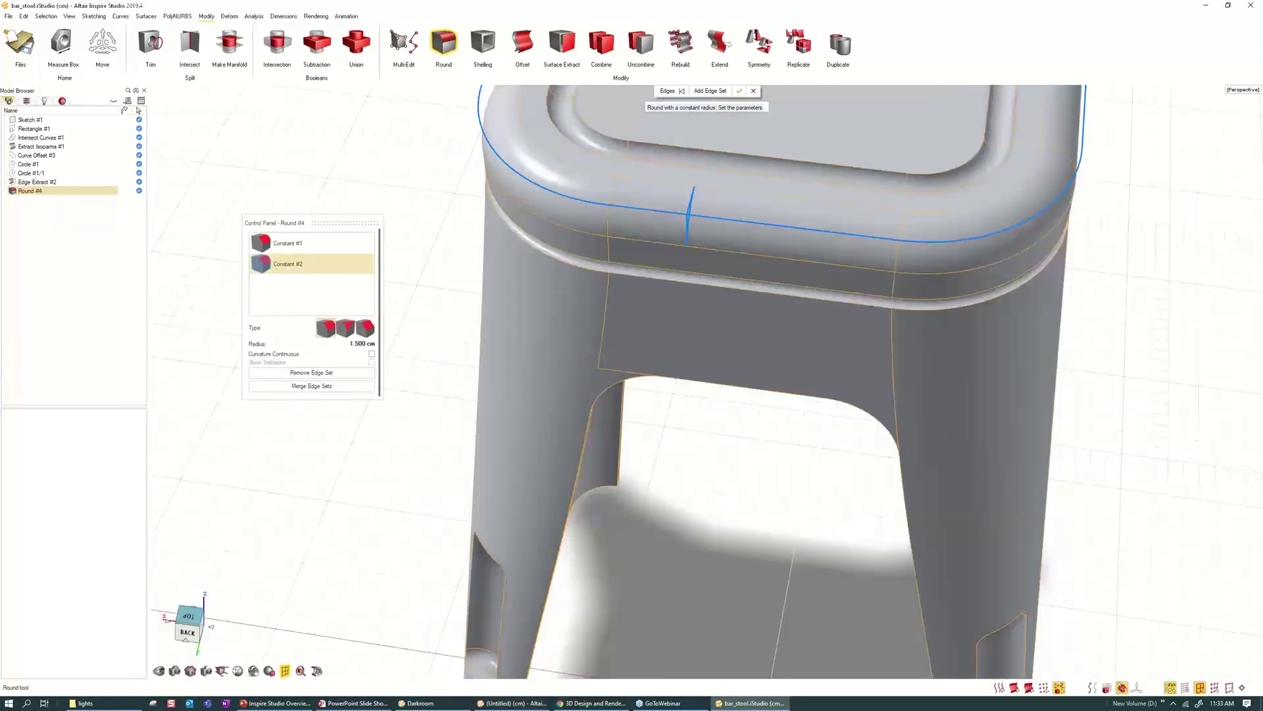
{"action": "right_click_drag", "start_coordinate": [836, 263], "coordinate": [786, 440]}
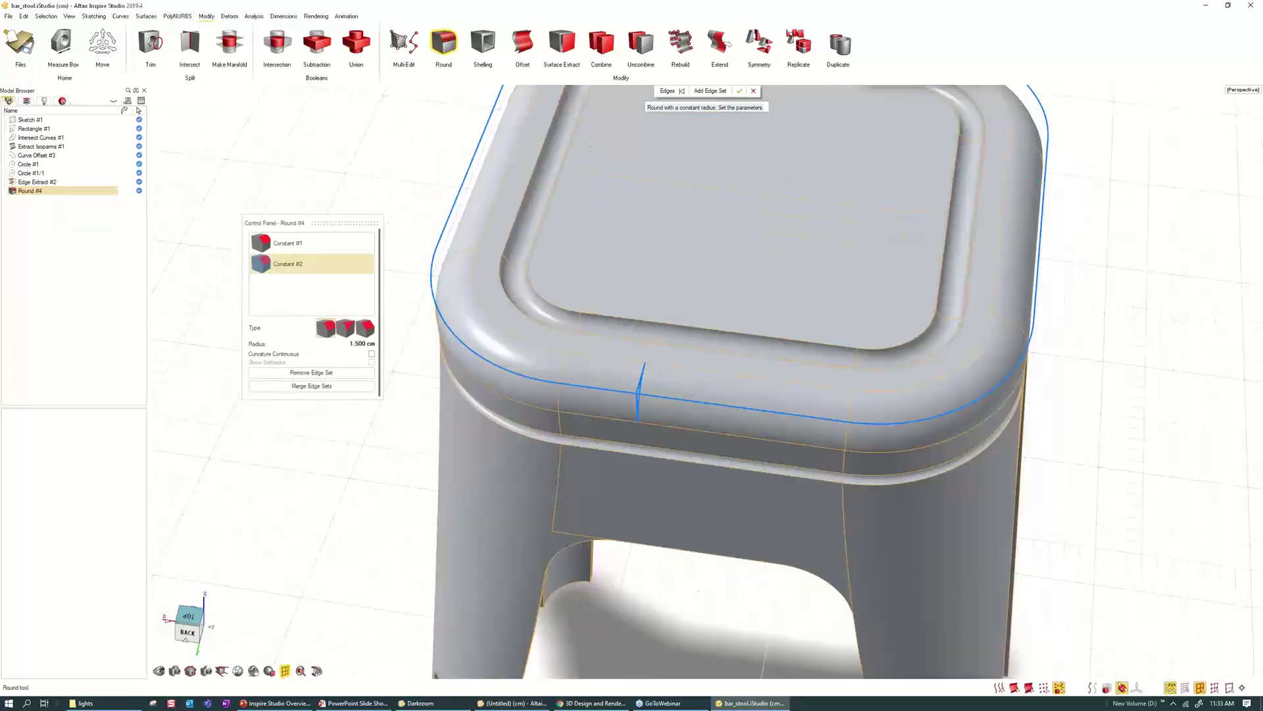
{"action": "left_click", "coordinate": [710, 90]}
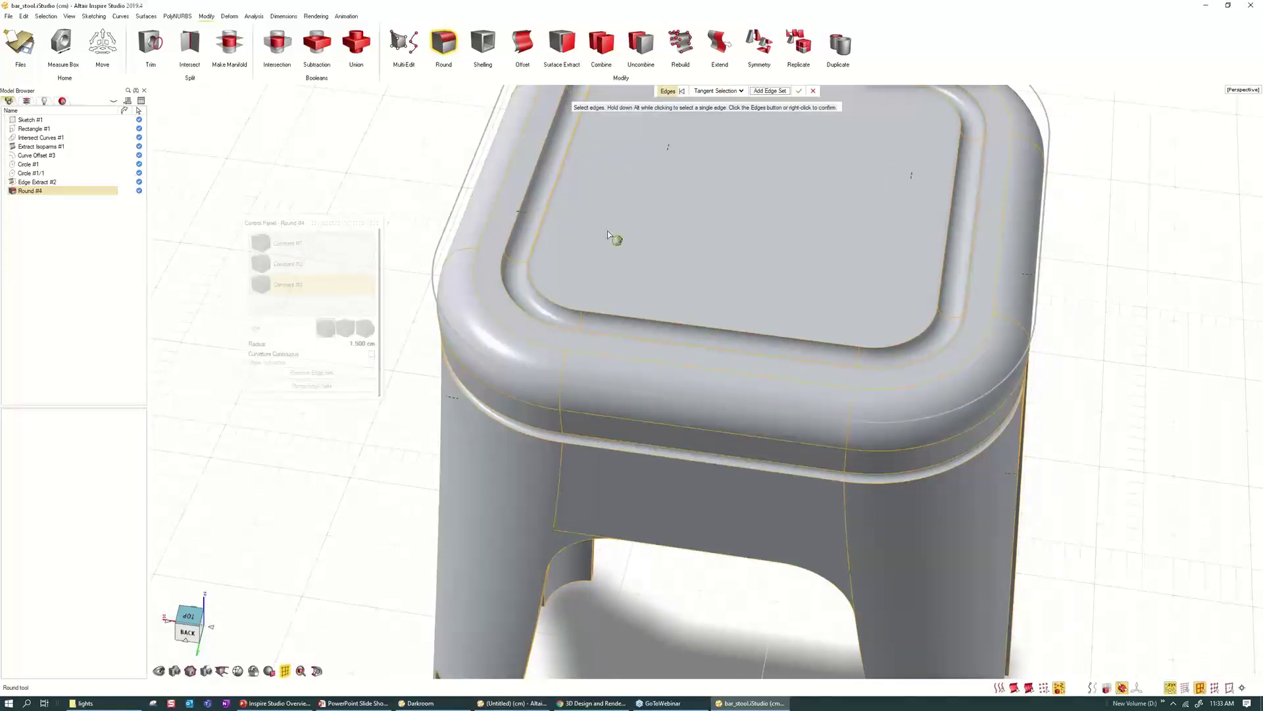
{"action": "left_click", "coordinate": [563, 197]}
{"action": "right_click", "coordinate": [573, 198]}
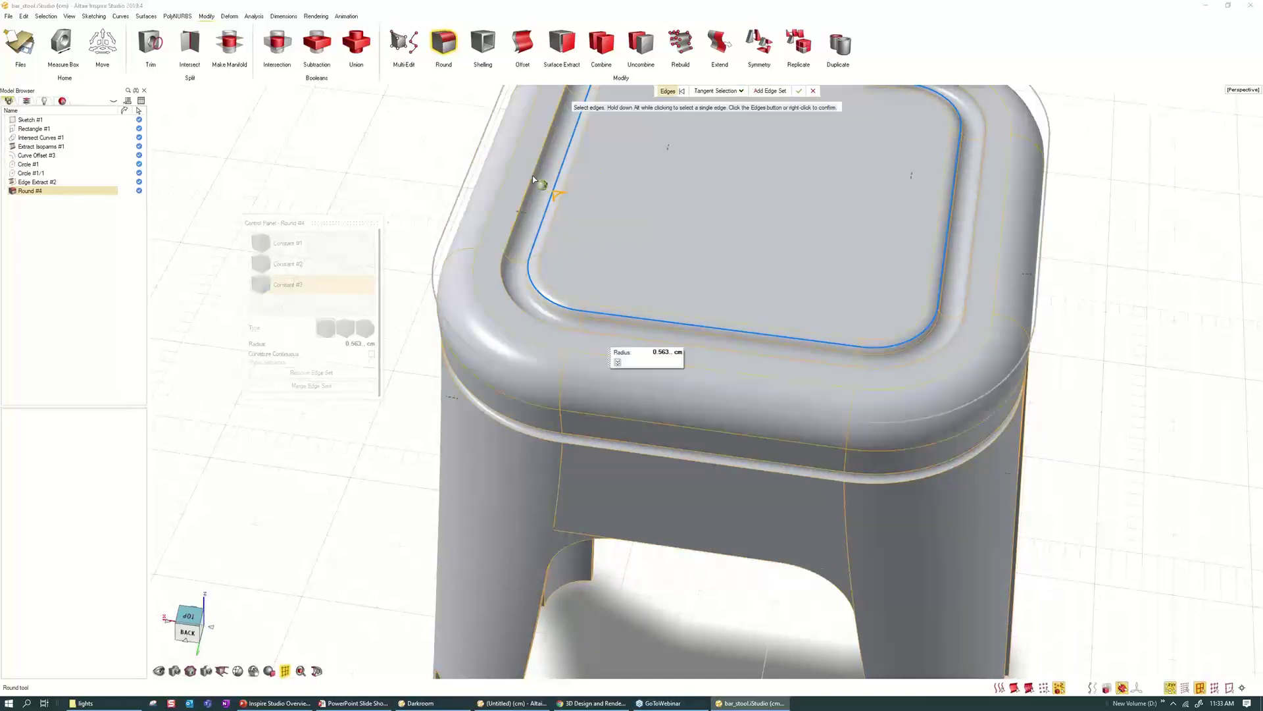
{"action": "left_click", "coordinate": [559, 406]}
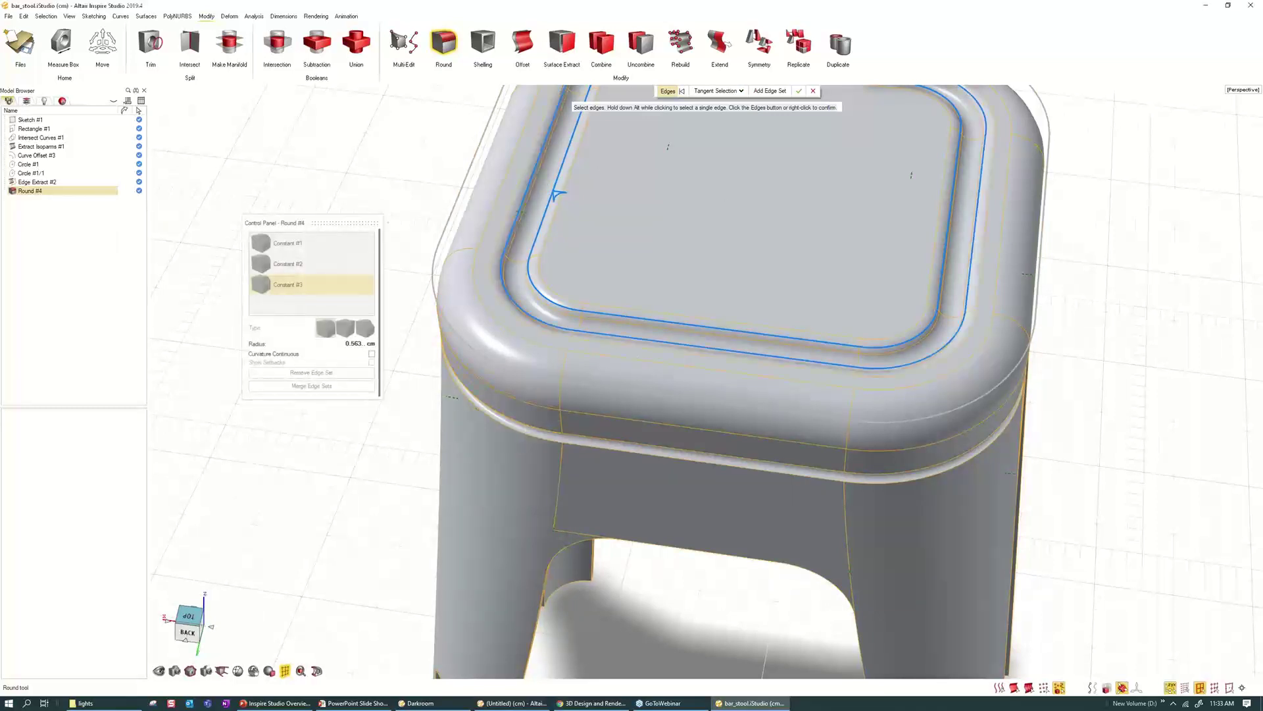
{"action": "right_click", "coordinate": [421, 407]}
{"action": "scroll", "coordinate": [423, 404], "scroll_direction": "down", "scroll_amount": 3}
{"action": "middle_click_drag", "start_coordinate": [423, 404], "coordinate": [408, 358]}
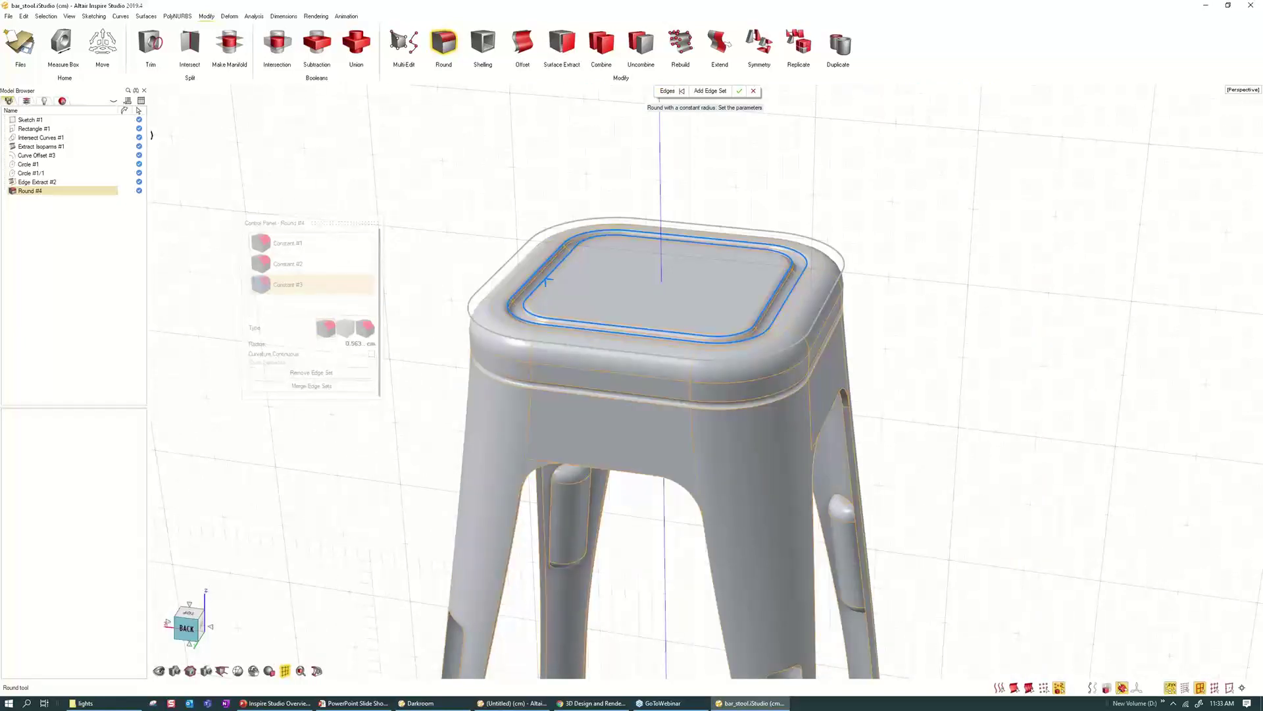
{"action": "right_click_drag", "start_coordinate": [422, 405], "coordinate": [463, 160]}
{"action": "left_click", "coordinate": [740, 91]}
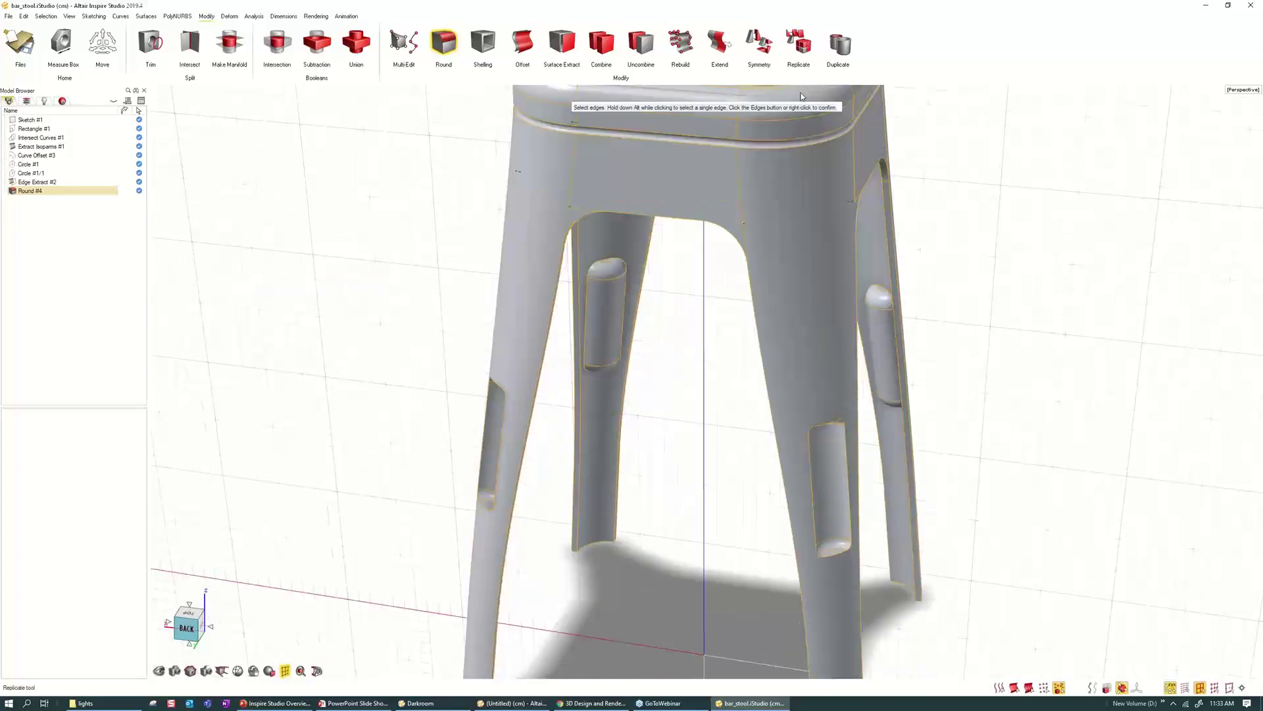
- Round the edges of the recesses on the legs with a constant 0.2 cm radius, then deselect the stool
{"action": "scroll", "coordinate": [776, 303], "scroll_direction": "down", "scroll_amount": 5}
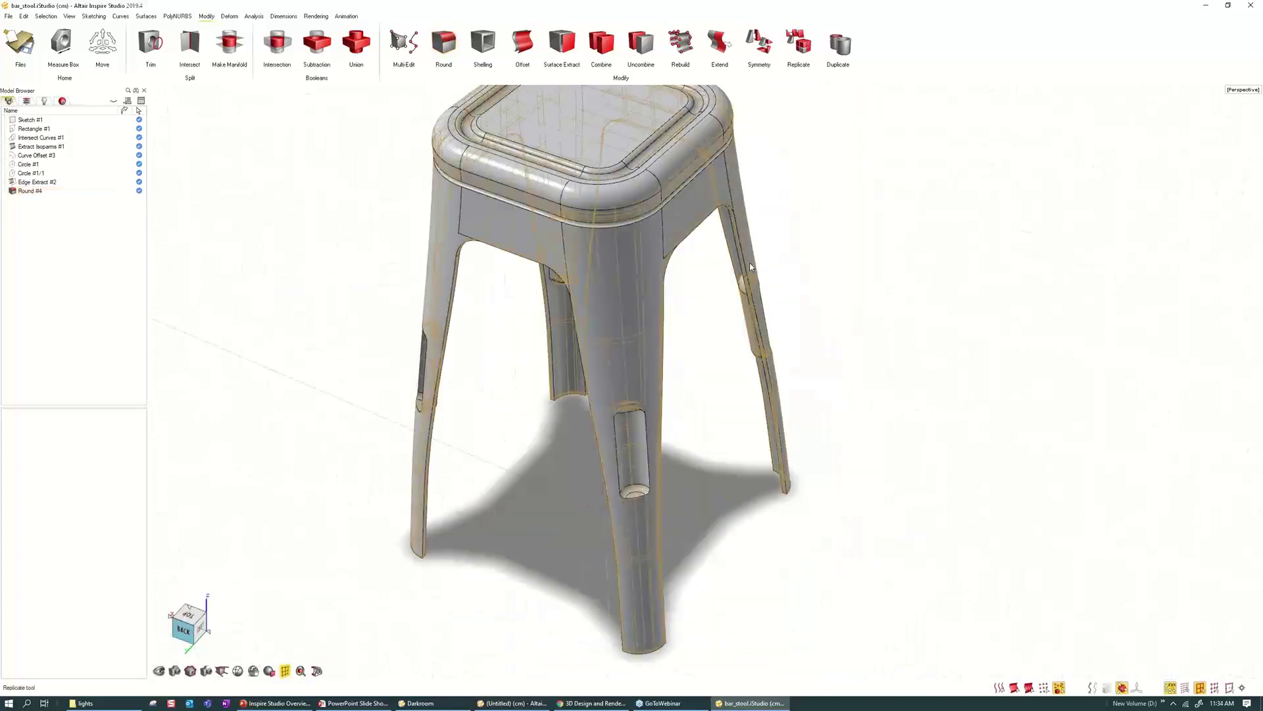
{"action": "scroll", "coordinate": [691, 412], "scroll_direction": "up", "scroll_amount": 5}
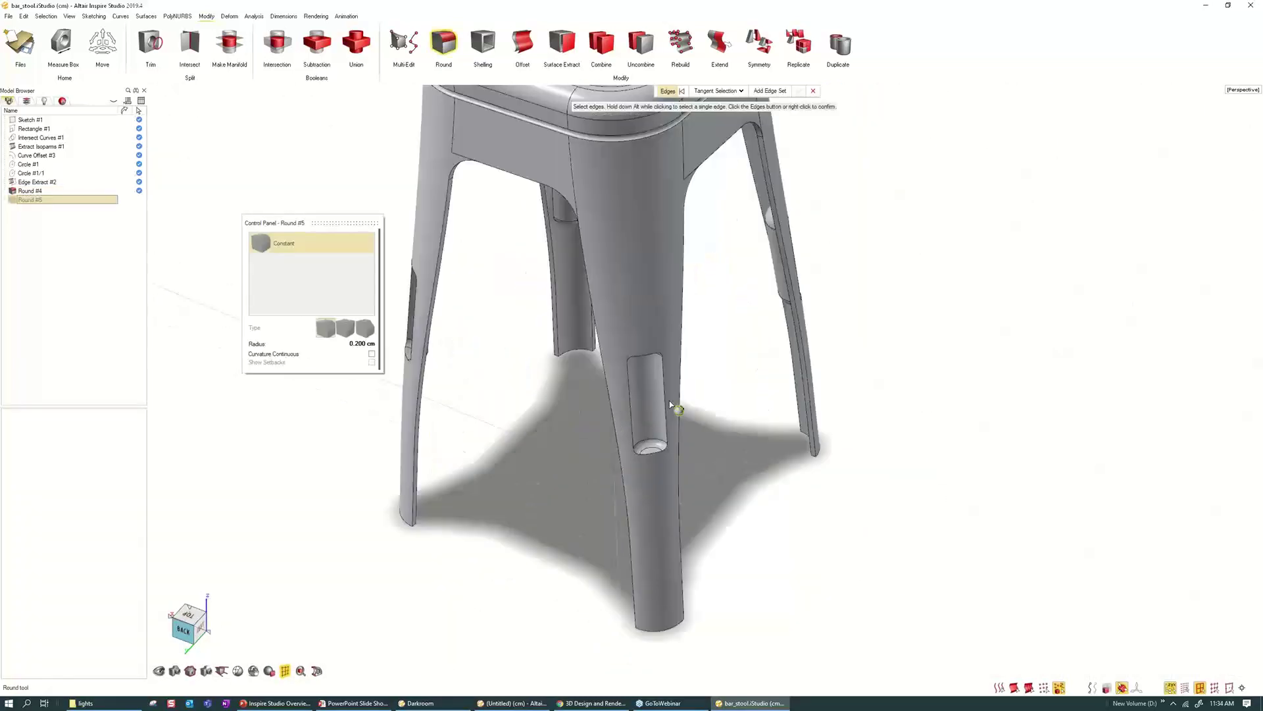
{"action": "left_click", "coordinate": [639, 351]}
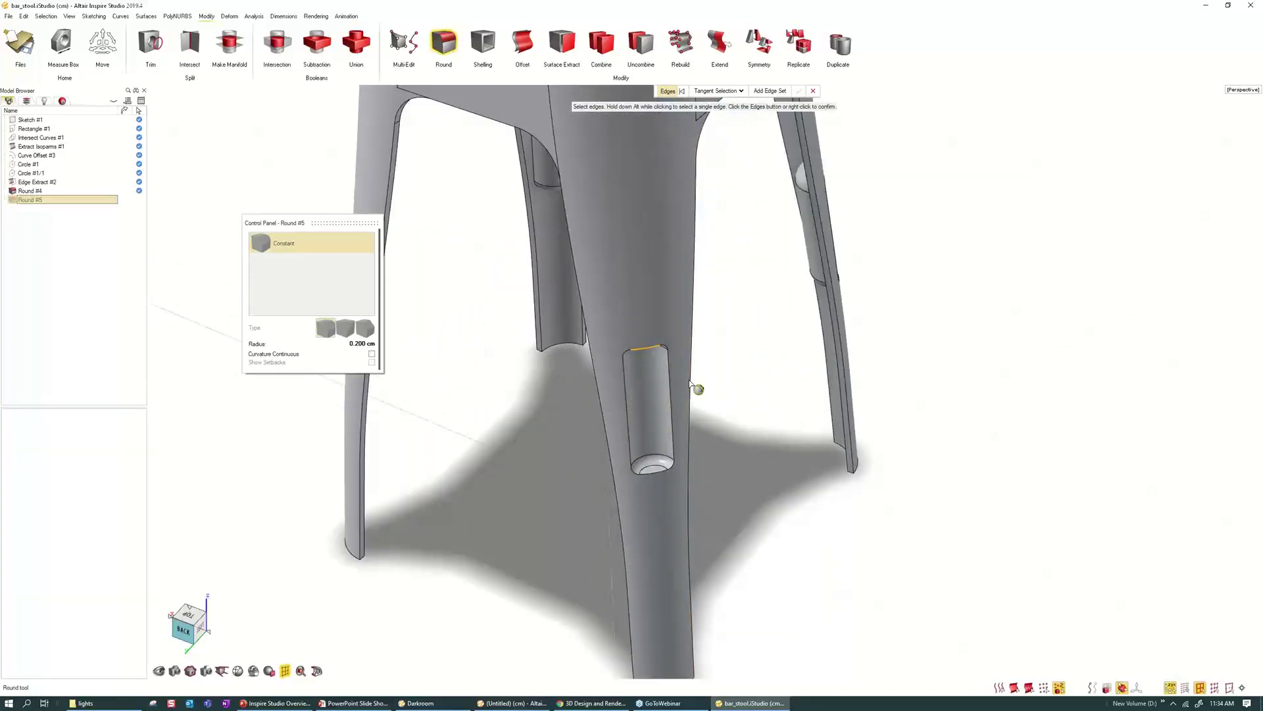
{"action": "middle_click_drag", "start_coordinate": [690, 384], "coordinate": [547, 378]}
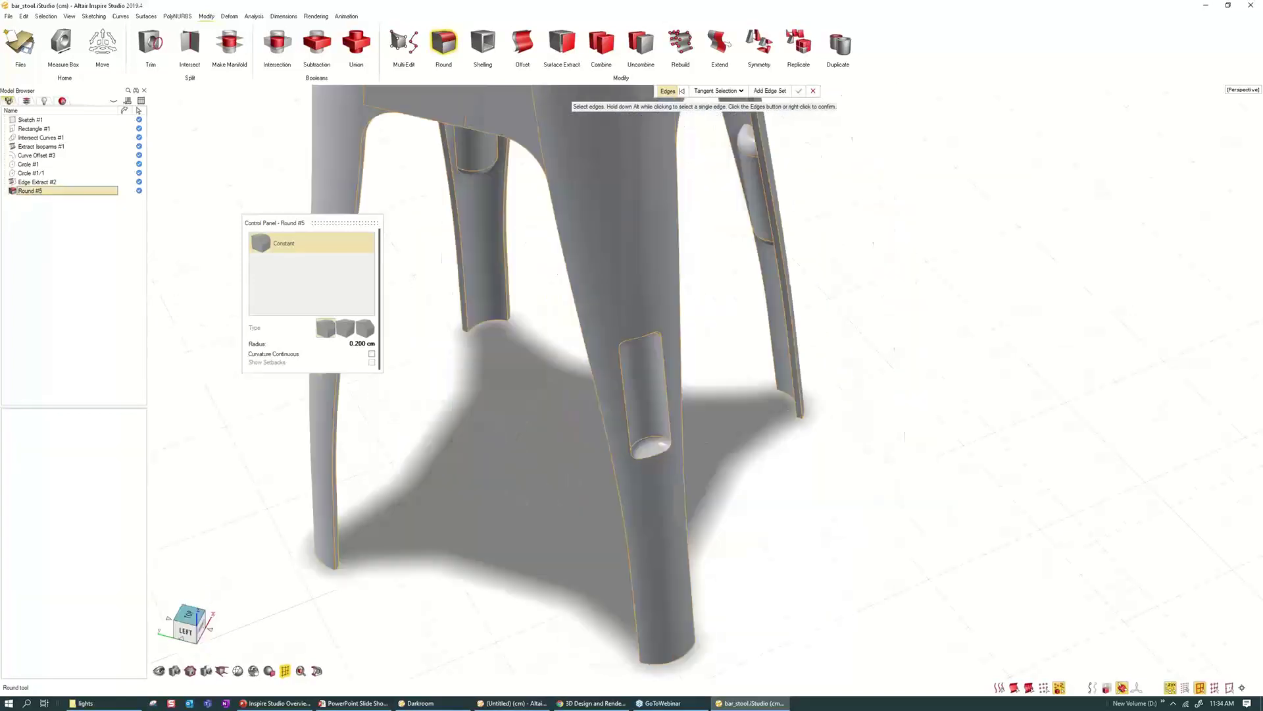
{"action": "right_click_drag", "start_coordinate": [631, 343], "coordinate": [622, 343]}
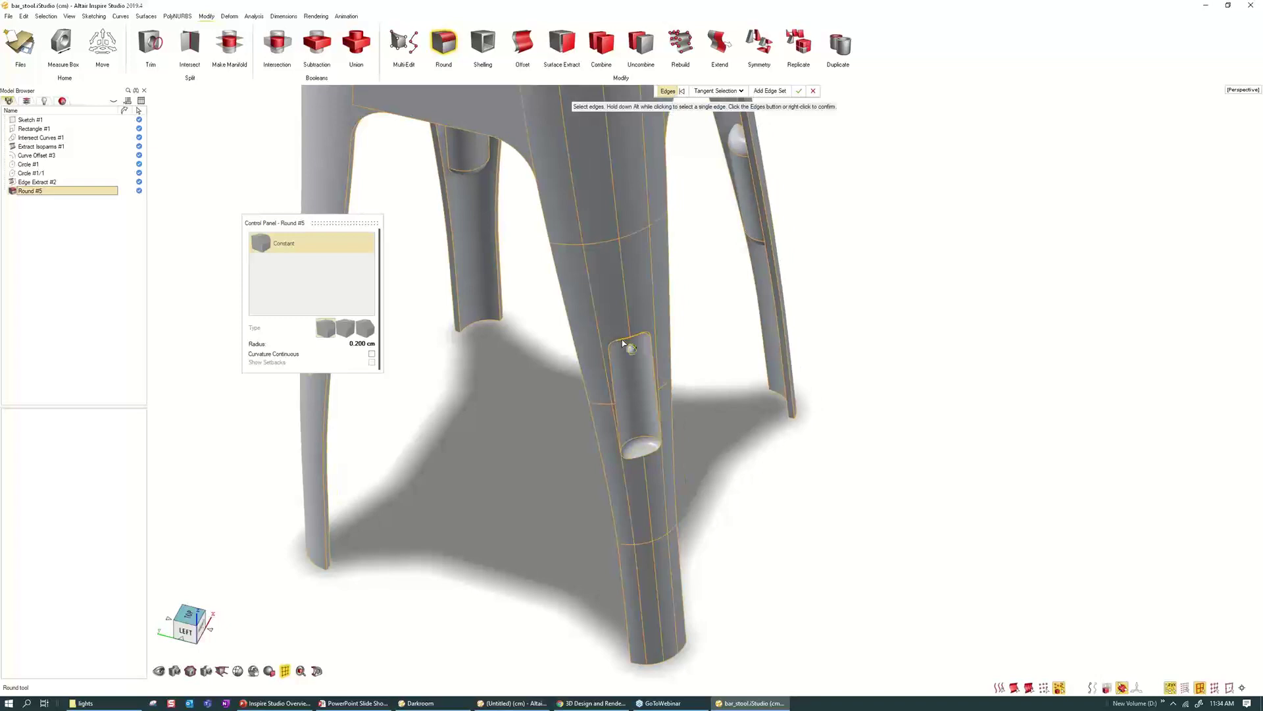
{"action": "left_click", "coordinate": [622, 343]}
{"action": "middle_click_drag", "start_coordinate": [941, 271], "coordinate": [682, 288]}
{"action": "left_click", "coordinate": [679, 290]}
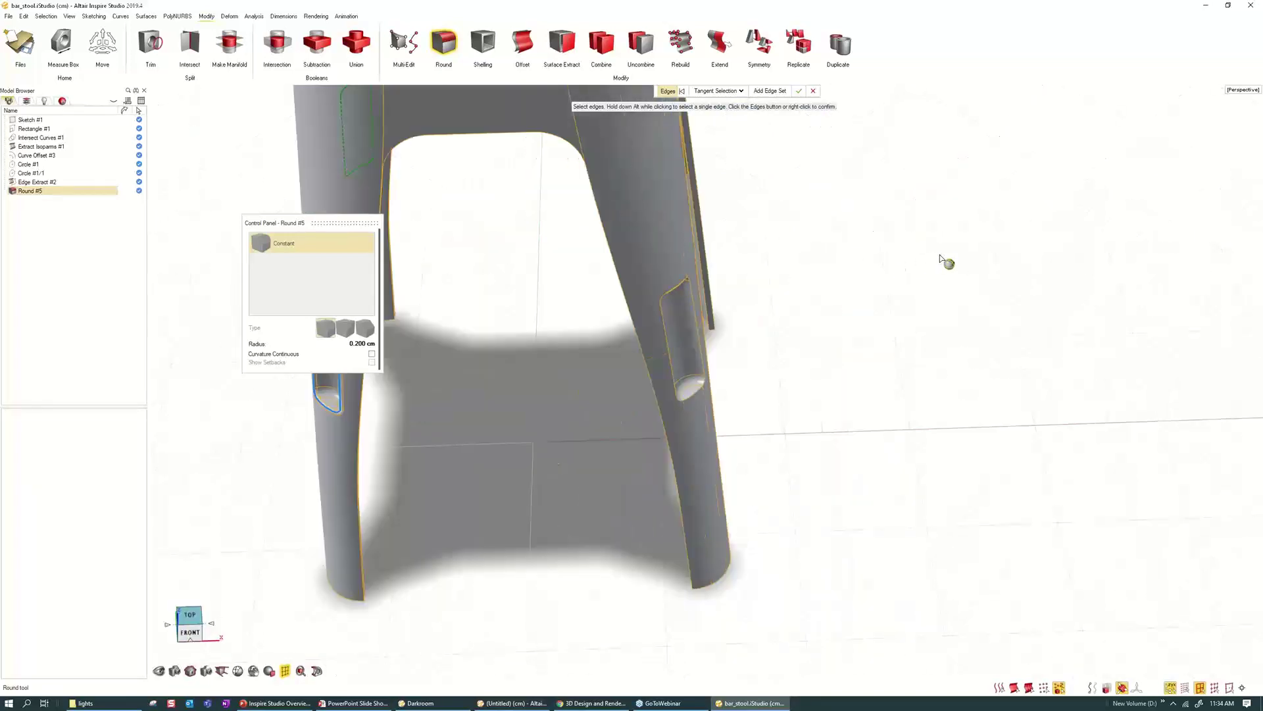
{"action": "middle_click_drag", "start_coordinate": [855, 284], "coordinate": [837, 286]}
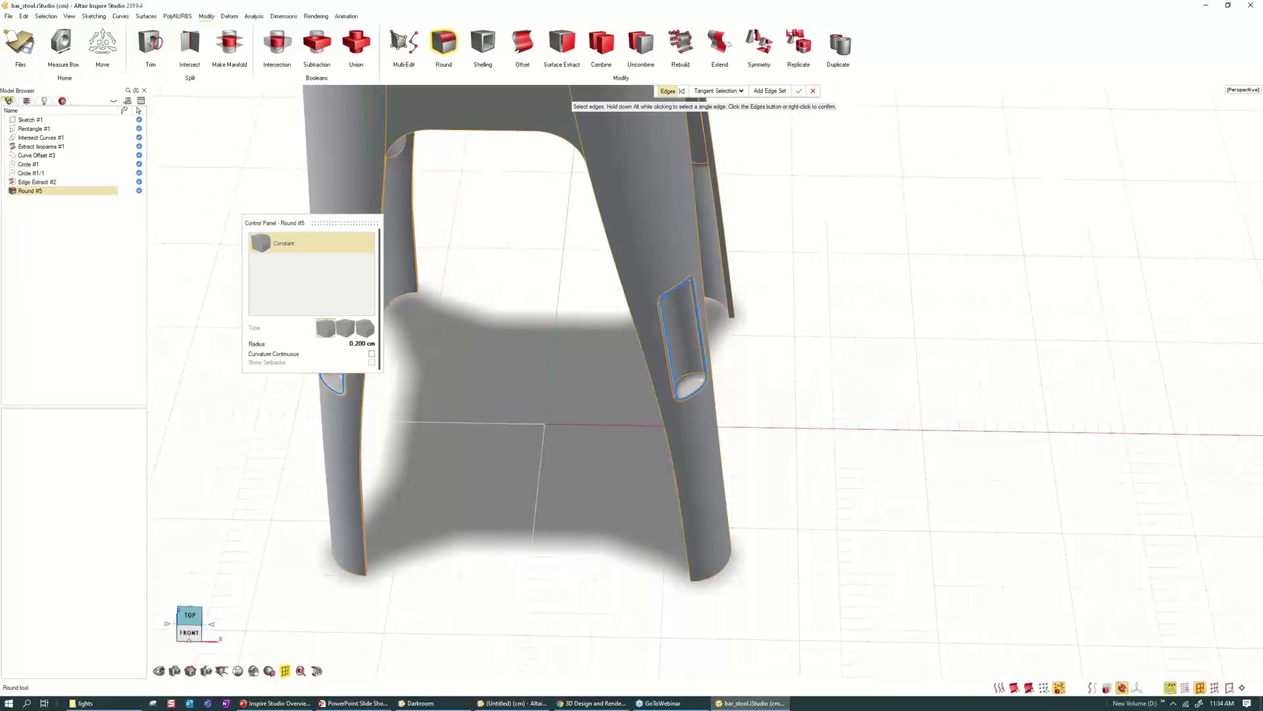
{"action": "middle_click_drag", "start_coordinate": [837, 287], "coordinate": [790, 247]}
{"action": "left_click", "coordinate": [799, 91]}
{"action": "scroll", "coordinate": [723, 260], "scroll_direction": "down", "scroll_amount": 6}
{"action": "right_click_drag", "start_coordinate": [789, 247], "coordinate": [750, 332]}
{"action": "middle_click_drag", "start_coordinate": [789, 266], "coordinate": [780, 260]}
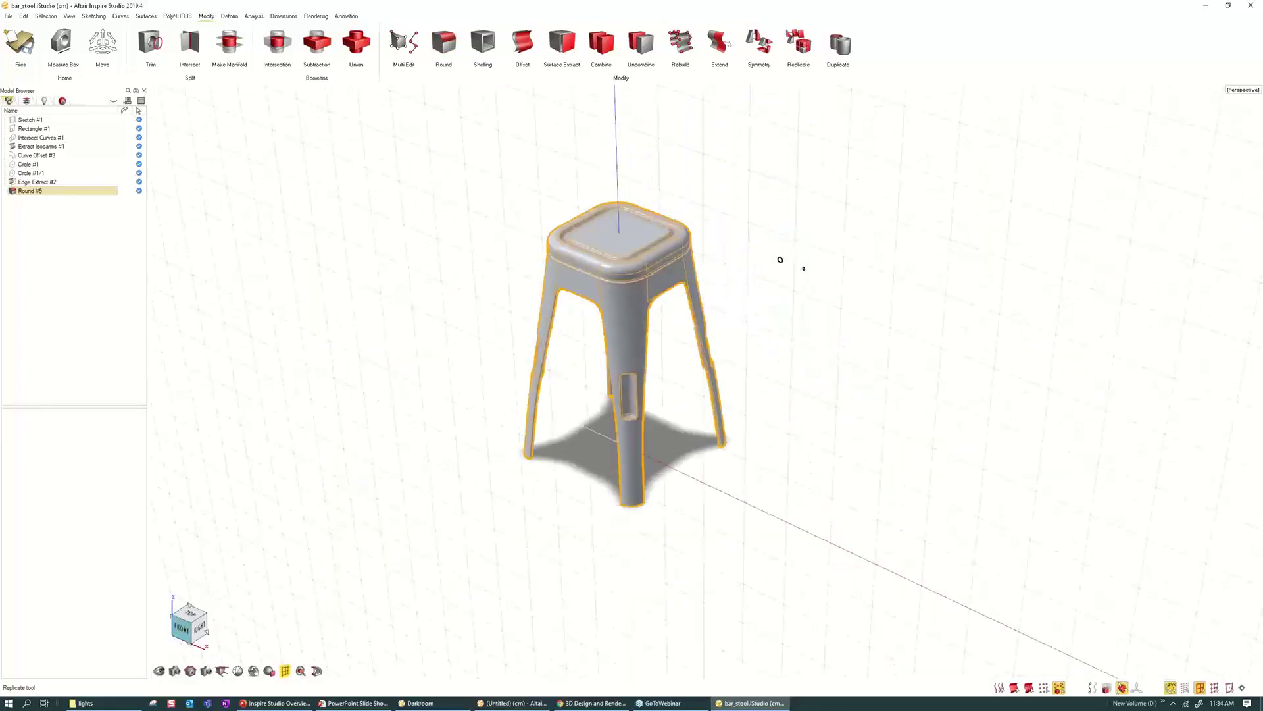
{"action": "middle_click_drag", "start_coordinate": [779, 329], "coordinate": [783, 329]}
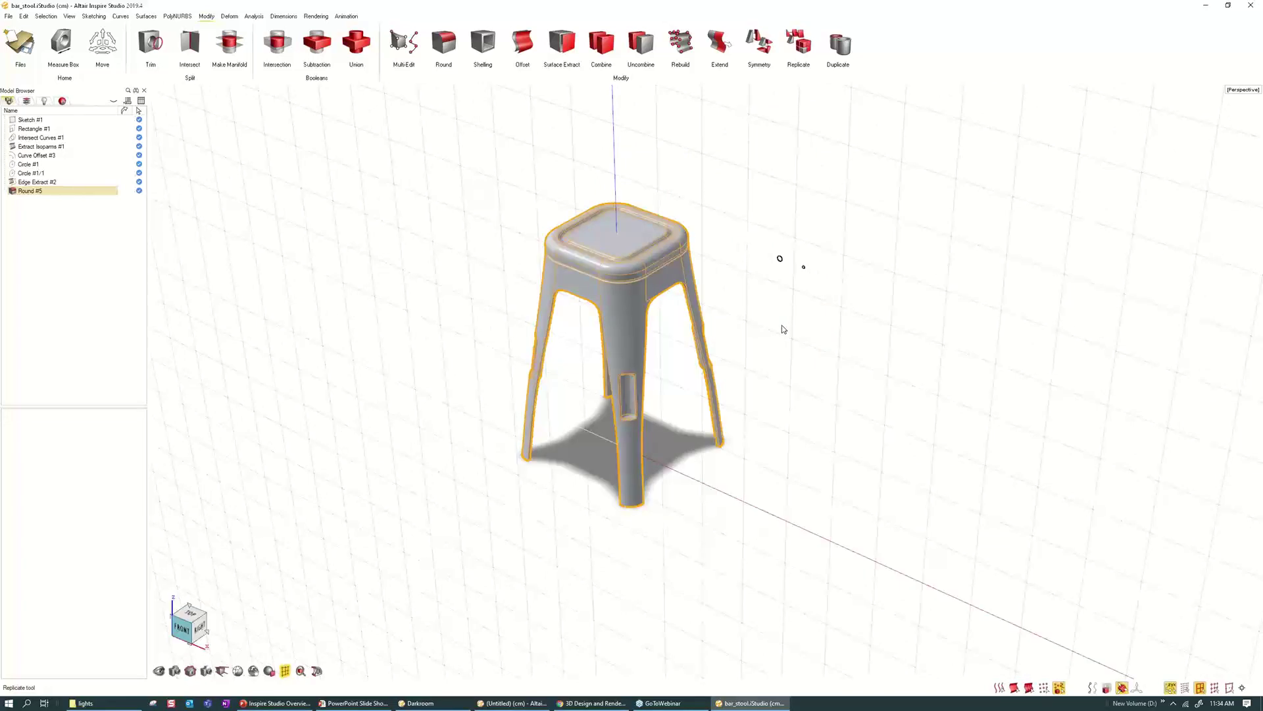
{"action": "left_click", "coordinate": [783, 329]}
- Show all source objects in the history and set the height of the base extrusion, Extrude #1, to 55 cm
{"action": "scroll", "coordinate": [653, 361], "scroll_direction": "up", "scroll_amount": 3}
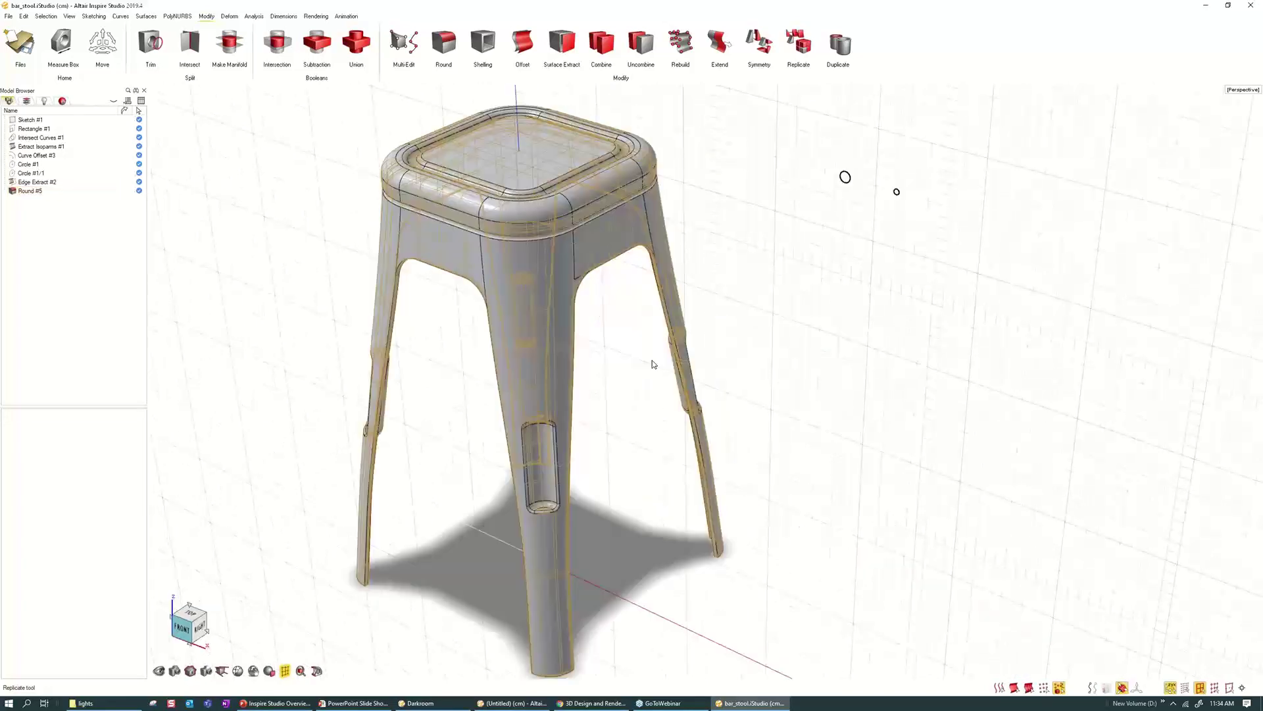
{"action": "middle_click_drag", "start_coordinate": [800, 220], "coordinate": [728, 223]}
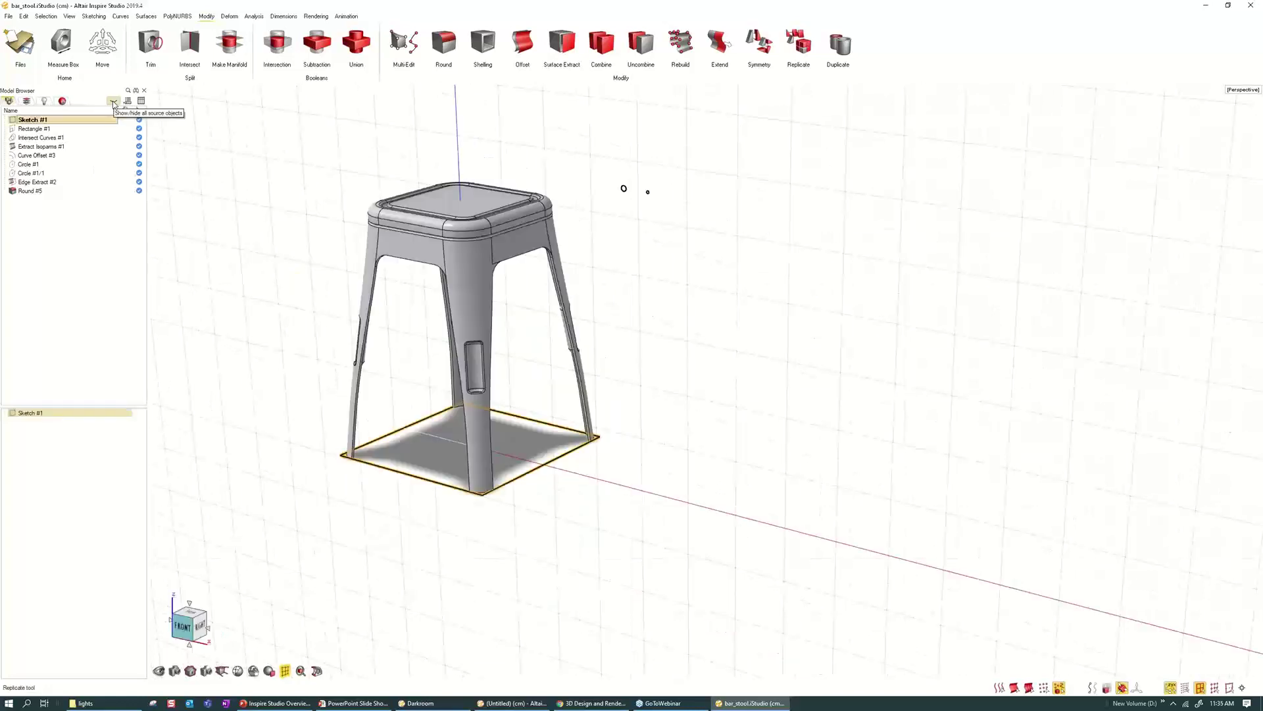
{"action": "left_click", "coordinate": [114, 102]}
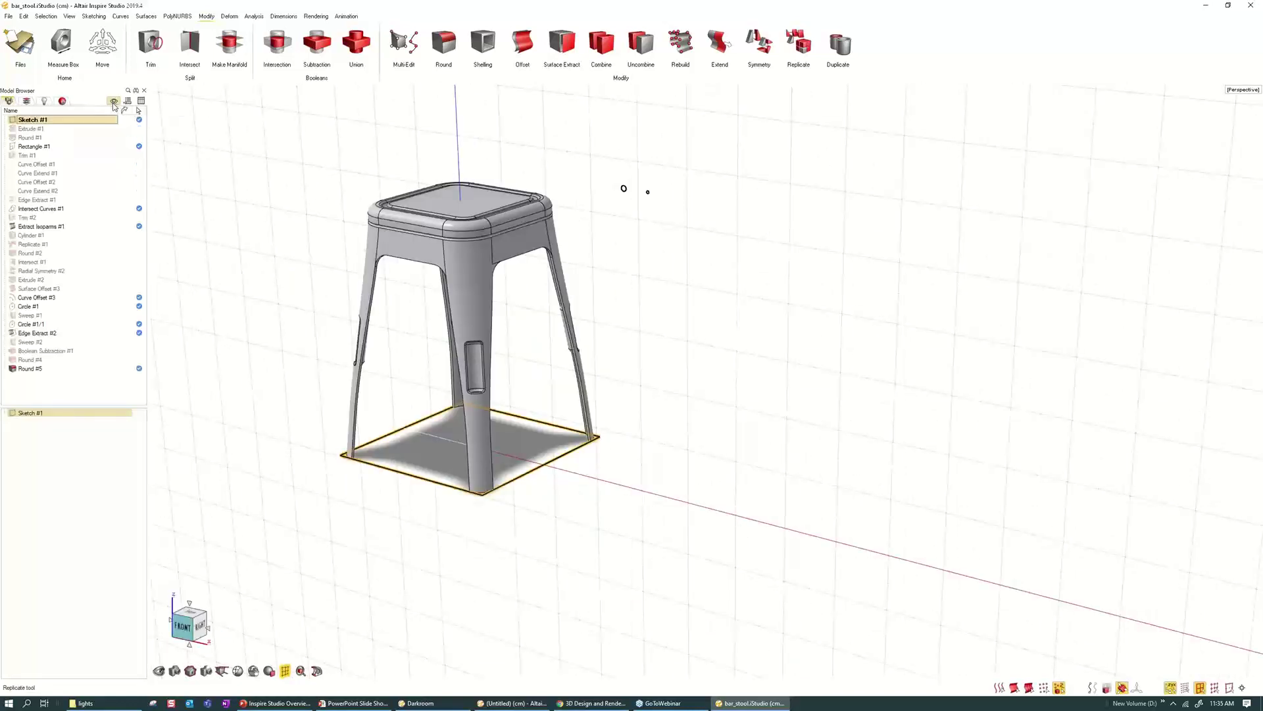
{"action": "left_click", "coordinate": [39, 128]}
{"action": "double_click", "coordinate": [87, 129]}
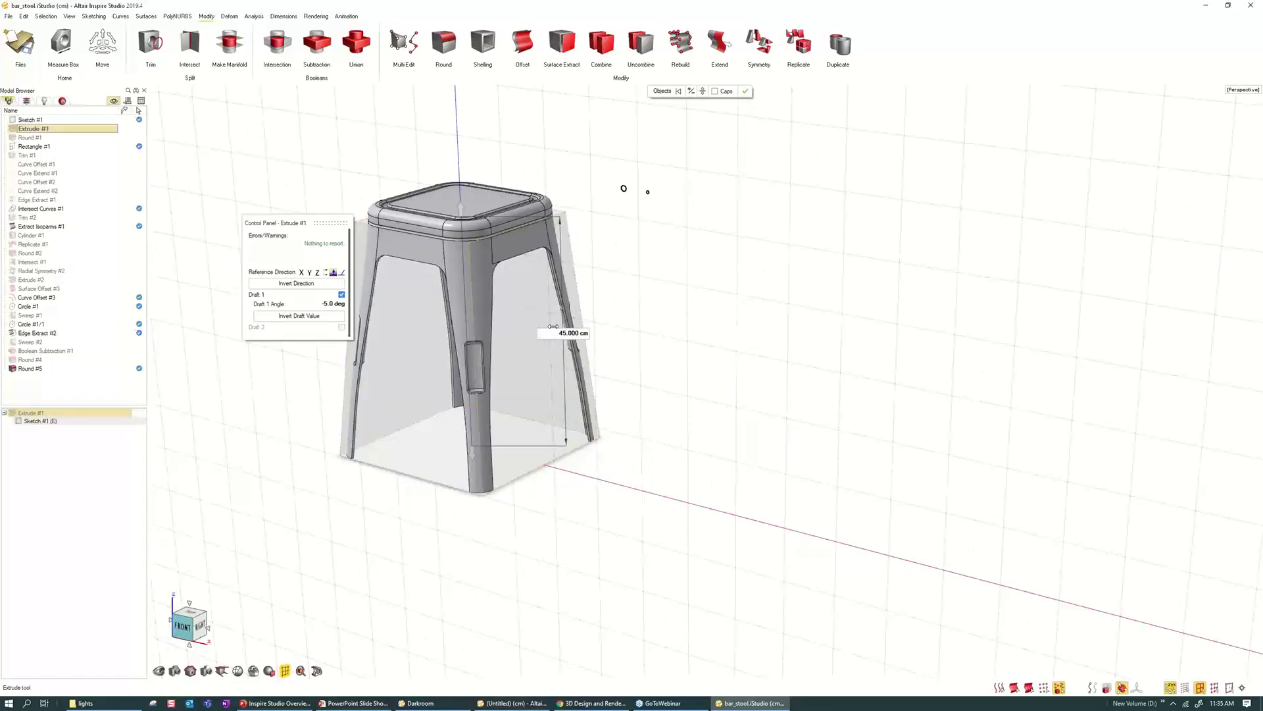
{"action": "type", "text": "50"}
{"action": "key", "text": "Return"}
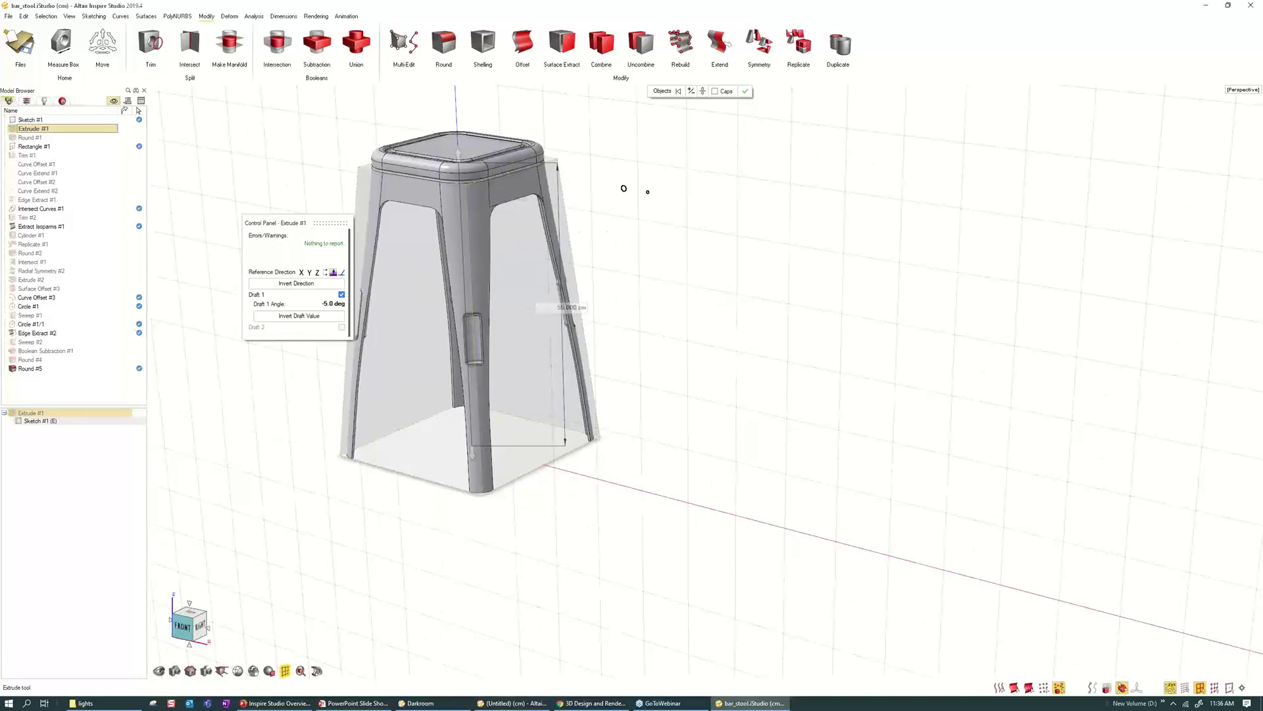
{"action": "right_click", "coordinate": [593, 231]}
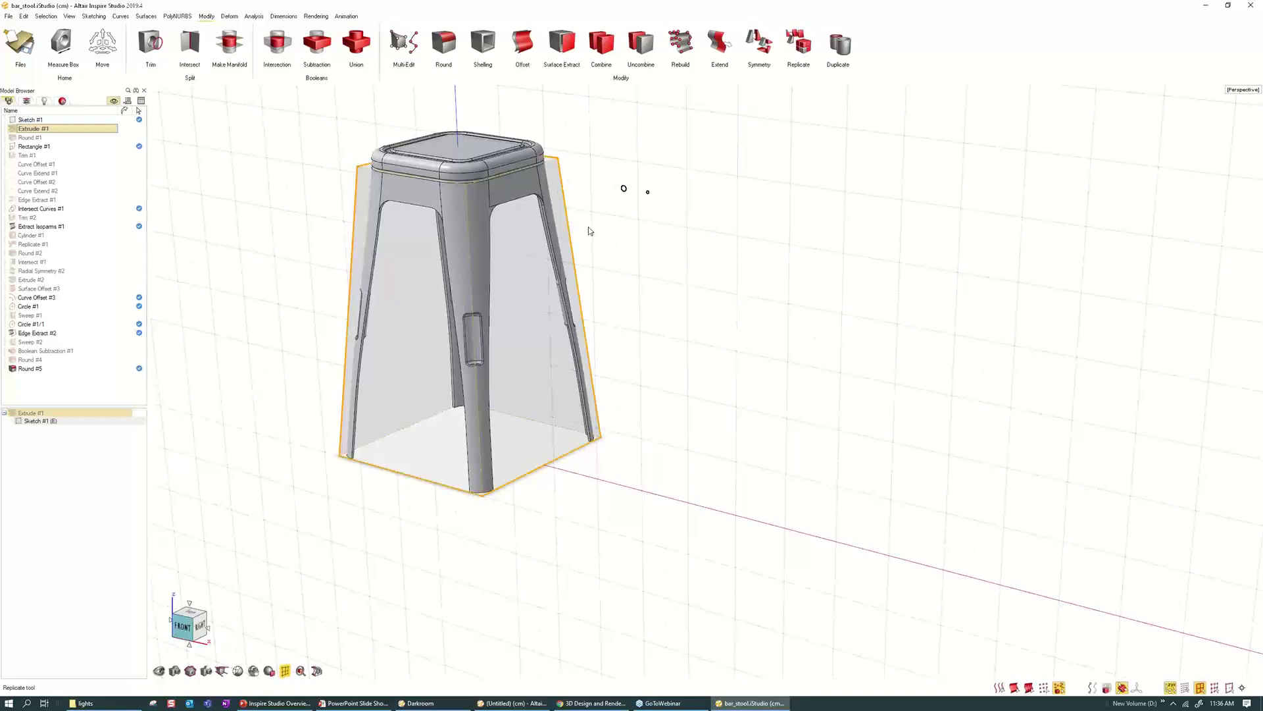
{"action": "left_click", "coordinate": [652, 215]}
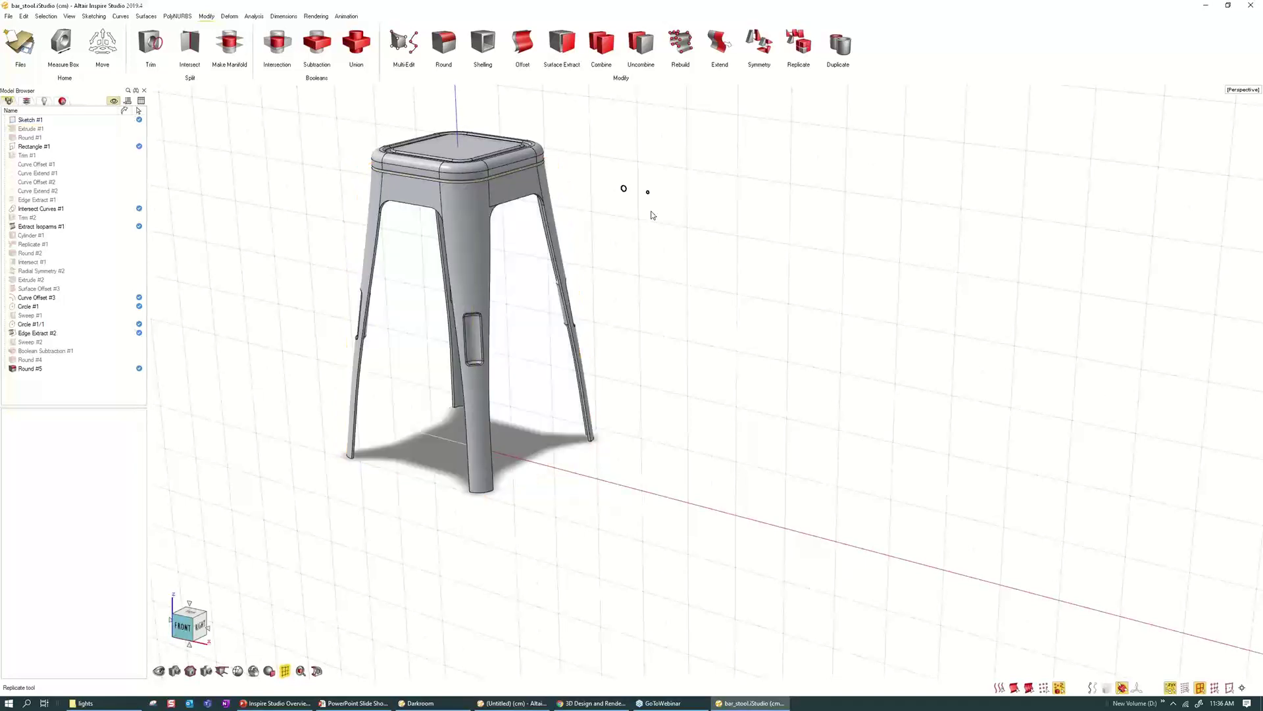
- Reopen the leg round, Round #1, from the history and set its lower radius to 2 cm
{"action": "double_click", "coordinate": [30, 137]}
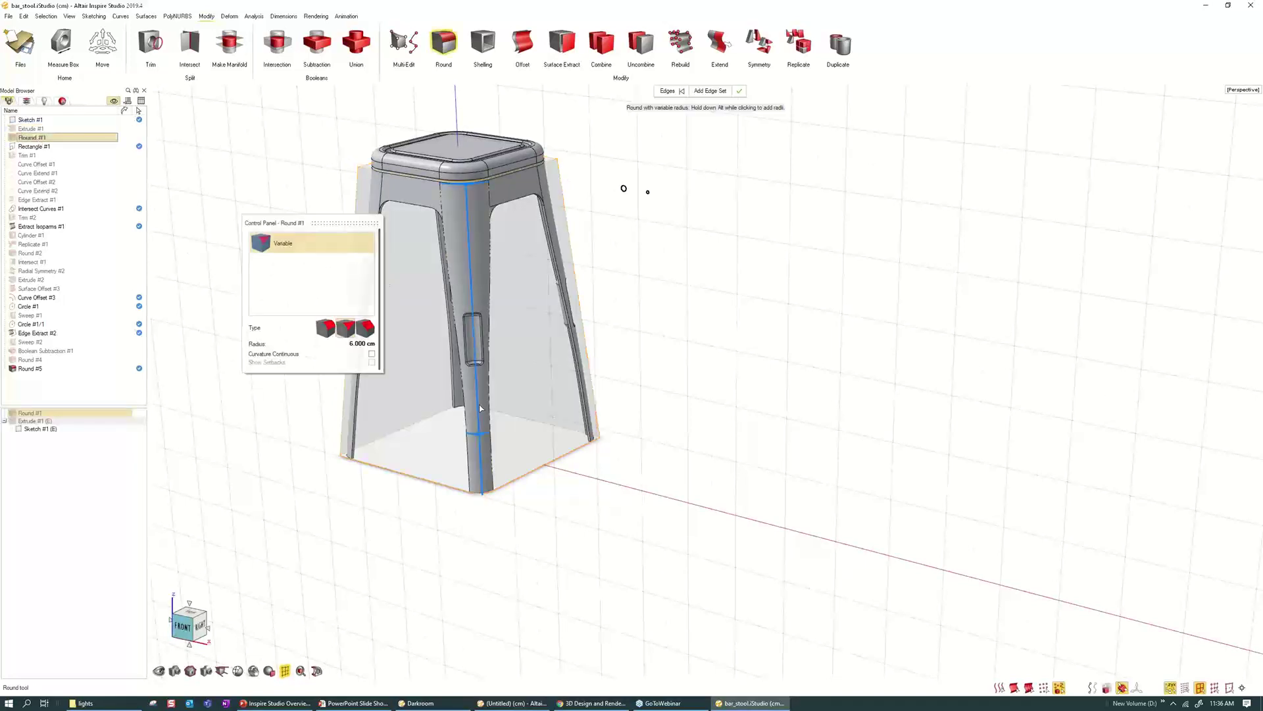
{"action": "left_click", "coordinate": [483, 439]}
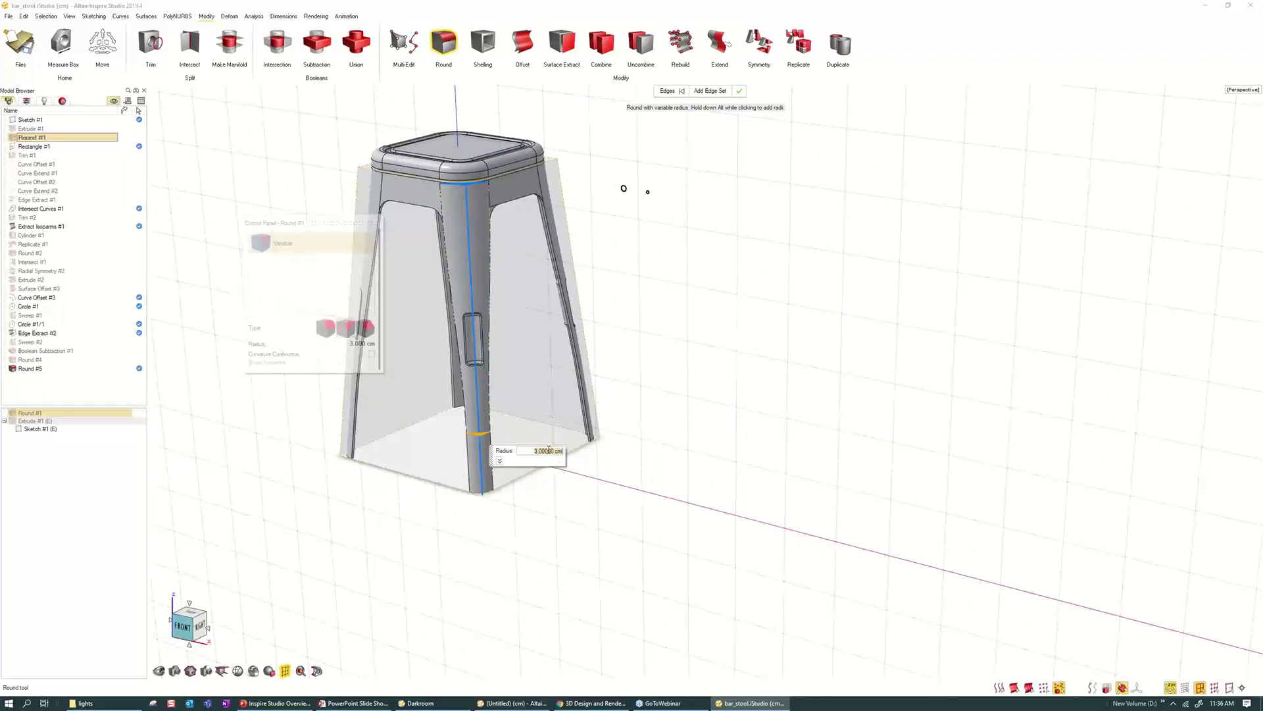
{"action": "double_click", "coordinate": [549, 450]}
{"action": "type", "text": "2"}
{"action": "key", "text": "Return"}
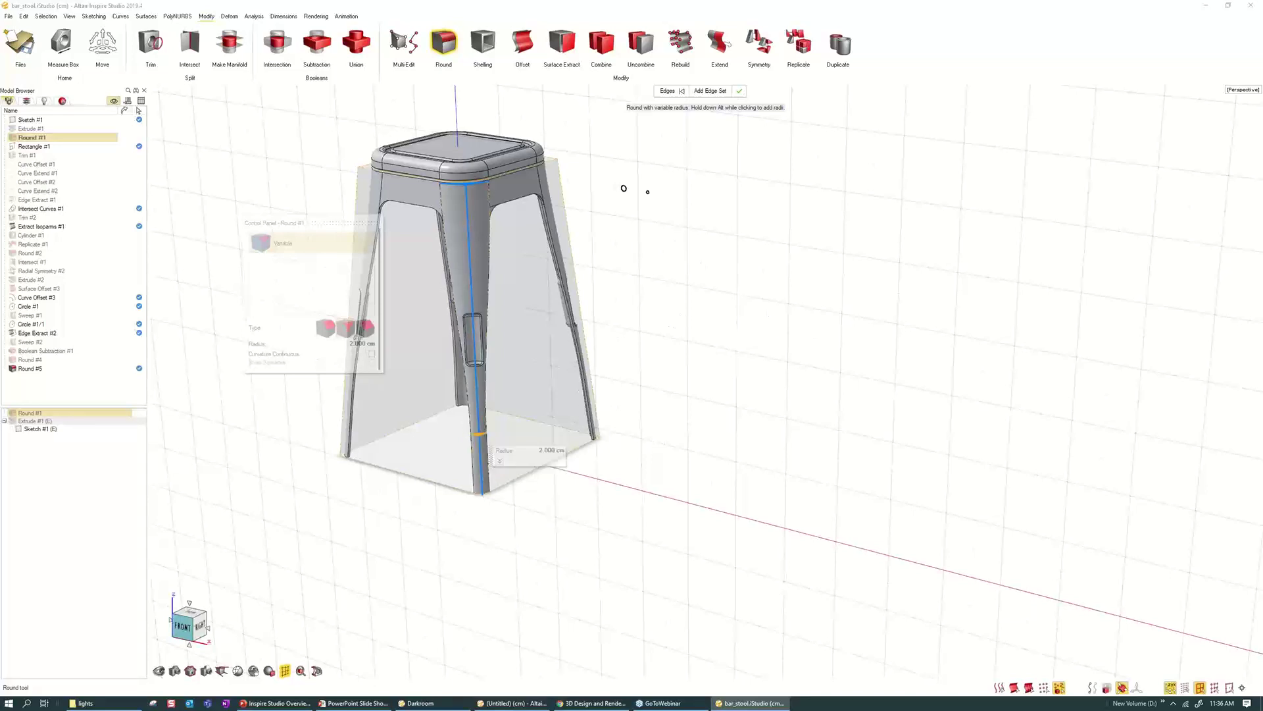
{"action": "right_click", "coordinate": [618, 315]}
{"action": "scroll", "coordinate": [618, 316], "scroll_direction": "down", "scroll_amount": 4}
{"action": "middle_click_drag", "start_coordinate": [618, 316], "coordinate": [641, 345]}
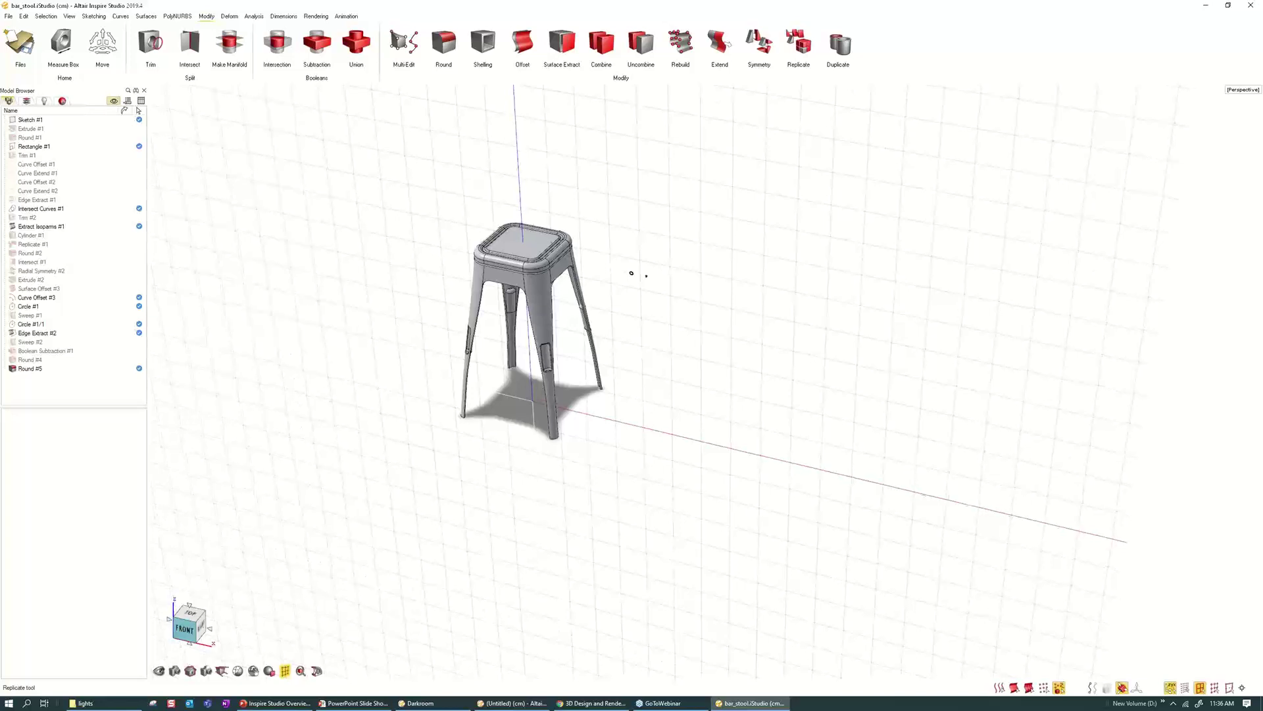
- Edit the seat extrusion, Extrude #2, in the stool's history and increase its height to 6 cm
{"action": "left_click", "coordinate": [553, 275]}
{"action": "scroll", "coordinate": [557, 282], "scroll_direction": "up", "scroll_amount": 4}
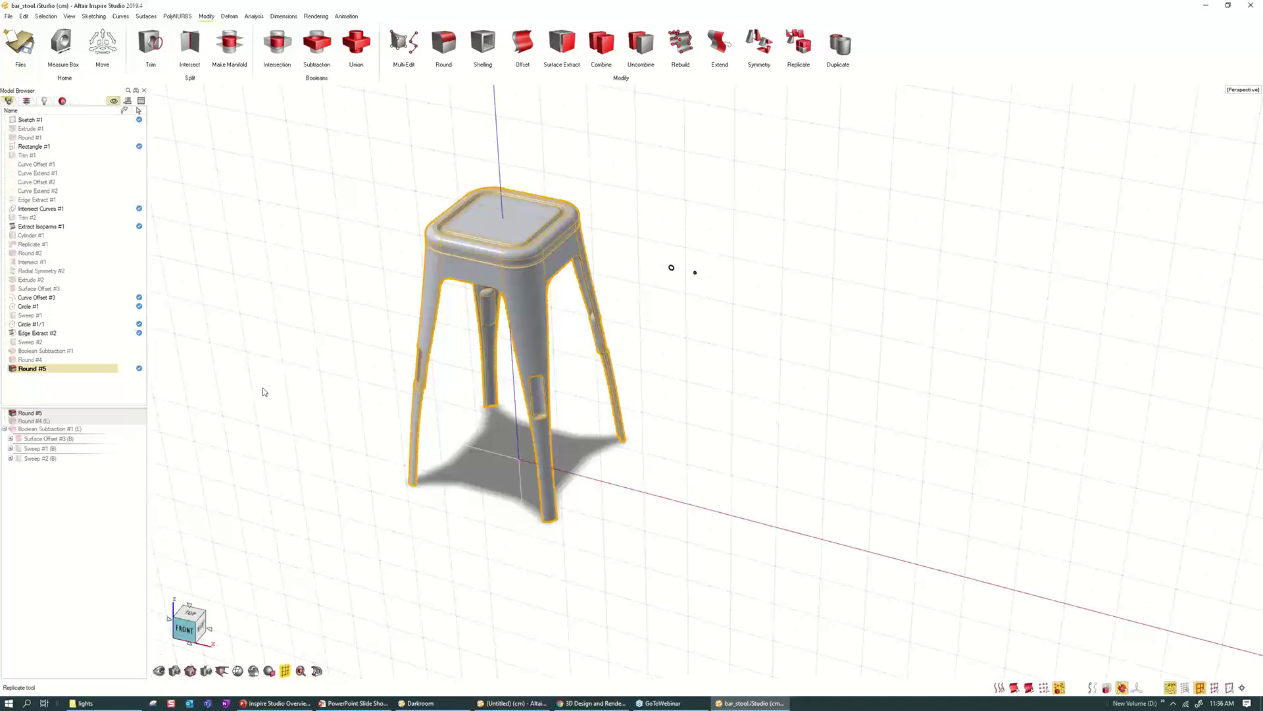
{"action": "double_click", "coordinate": [58, 281]}
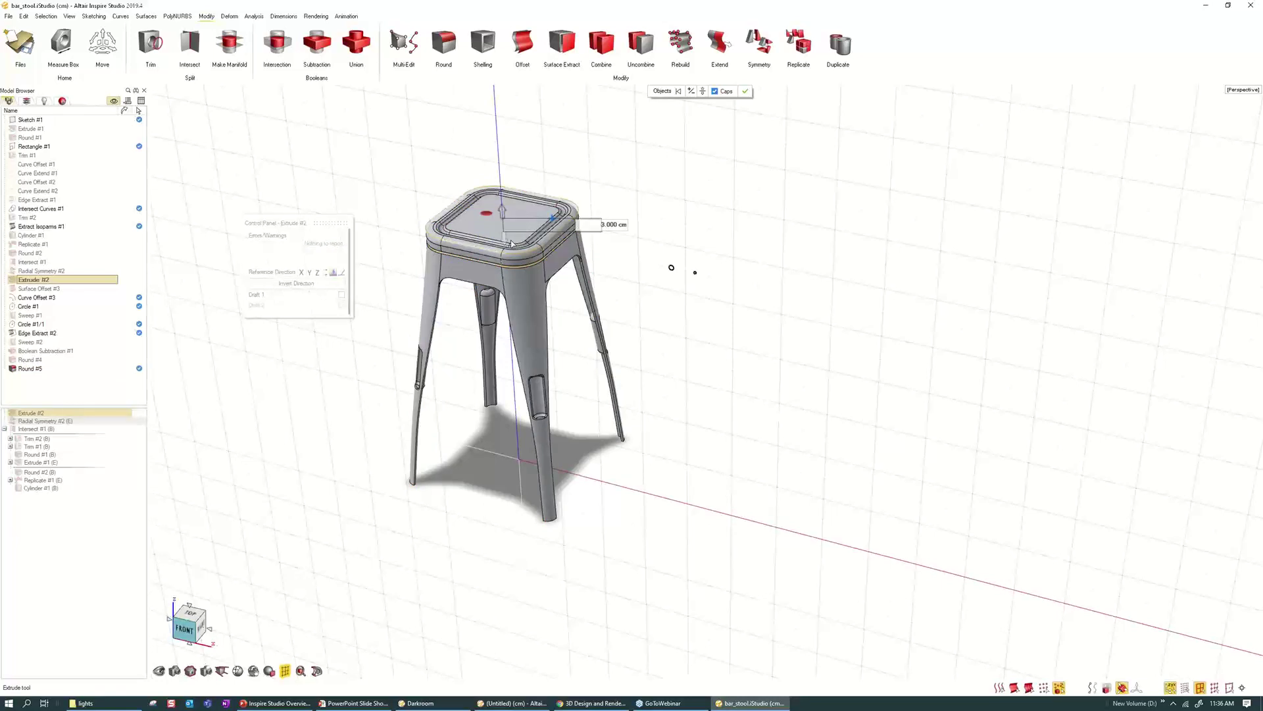
{"action": "left_click_drag", "start_coordinate": [612, 225], "coordinate": [707, 239]}
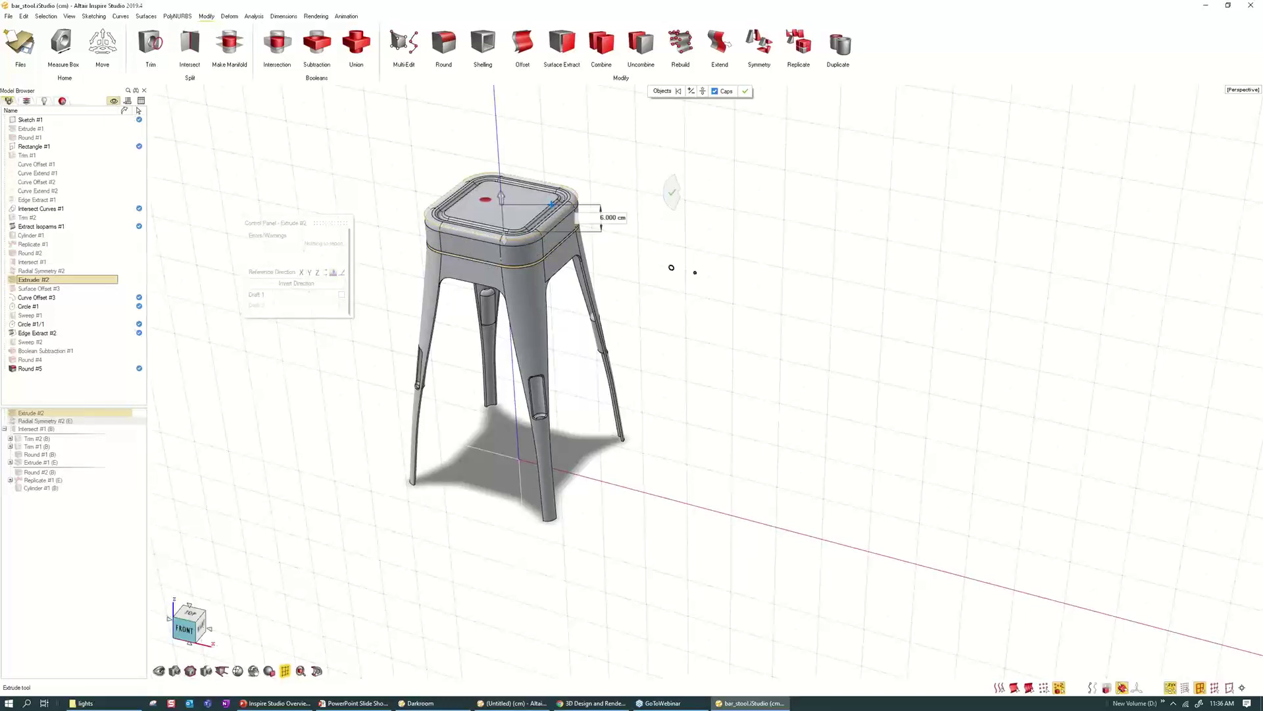
{"action": "right_click", "coordinate": [672, 267]}
{"action": "scroll", "coordinate": [677, 256], "scroll_direction": "down", "scroll_amount": 3}
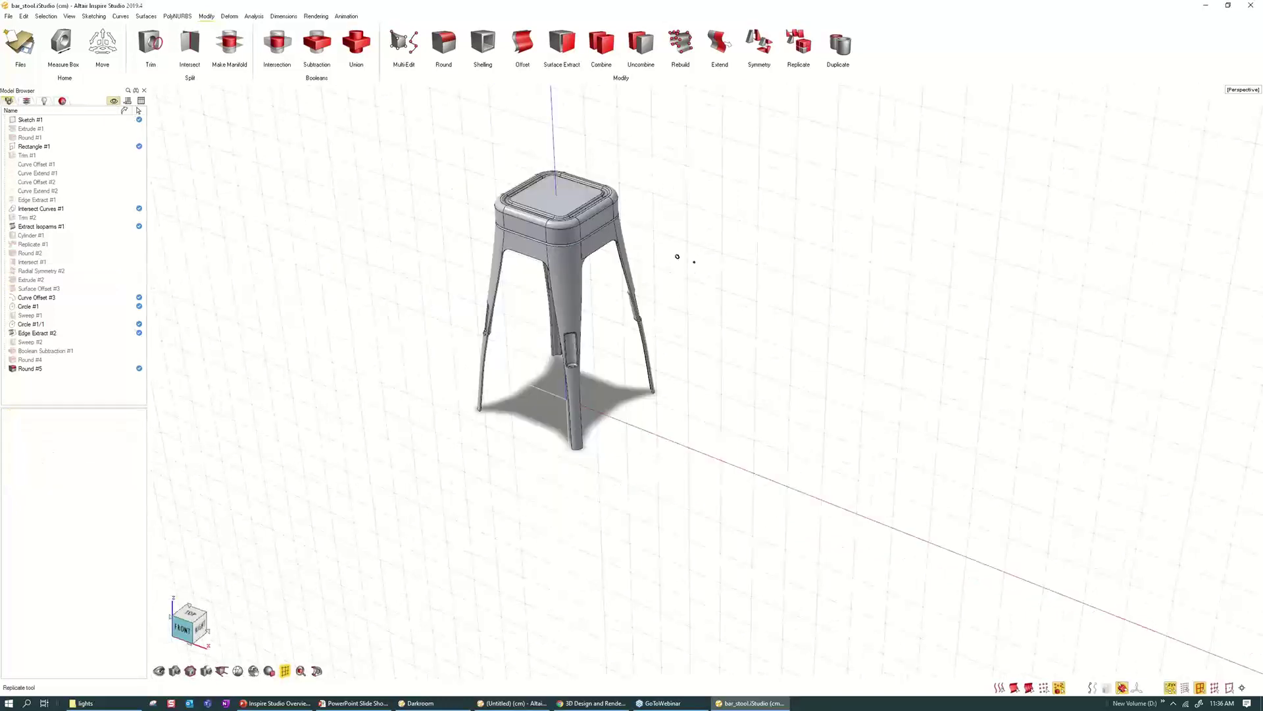
{"action": "middle_click_drag", "start_coordinate": [678, 256], "coordinate": [694, 307]}
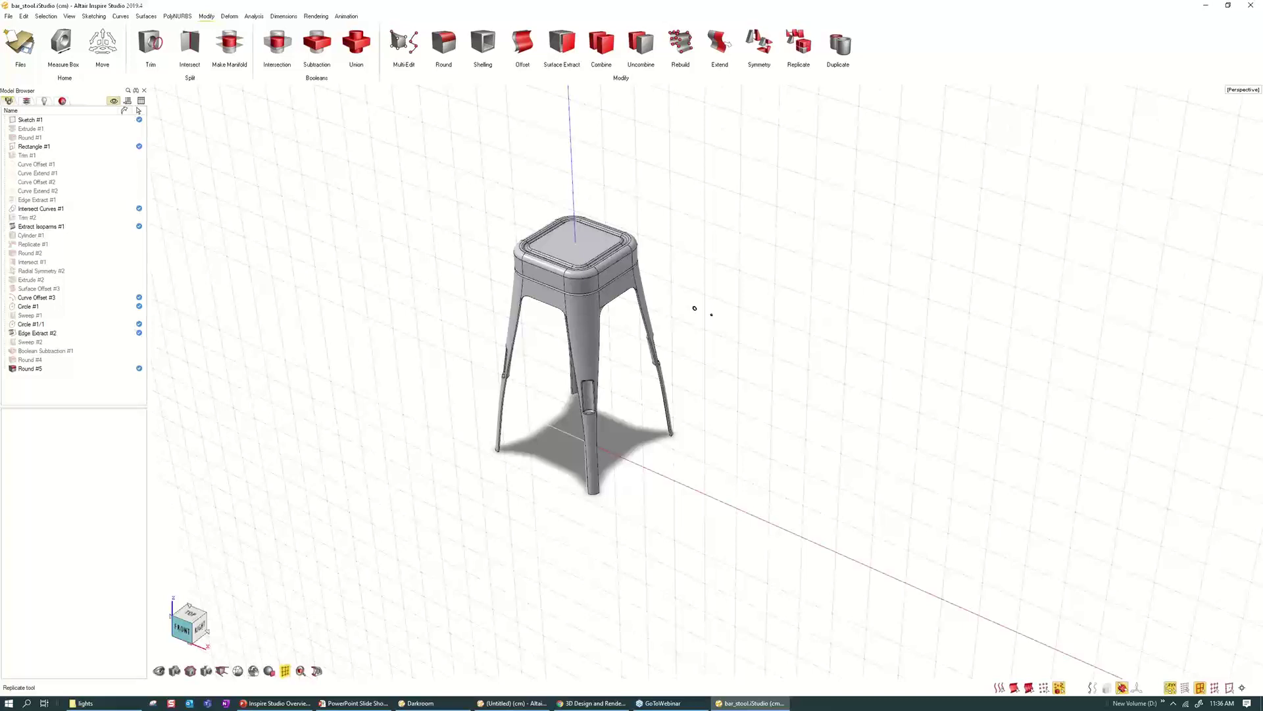
{"action": "scroll", "coordinate": [696, 291], "scroll_direction": "up", "scroll_amount": 2}
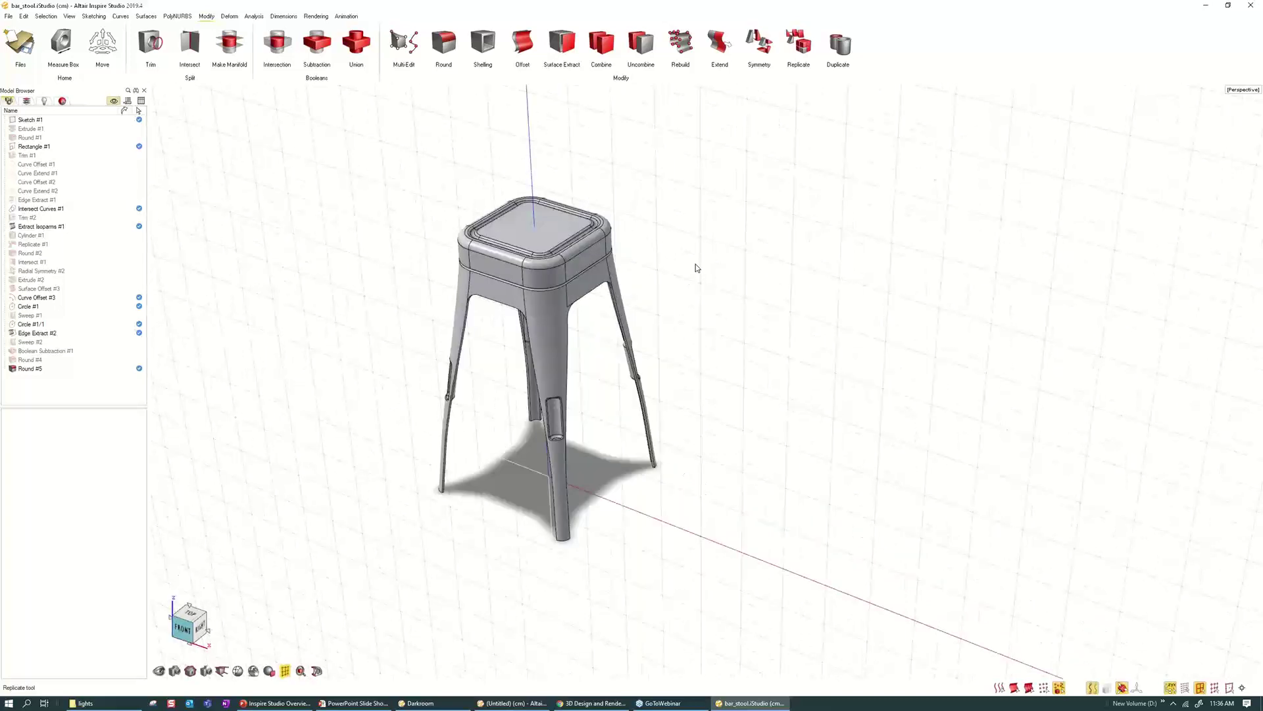
{"action": "middle_click_drag", "start_coordinate": [696, 264], "coordinate": [532, 262]}
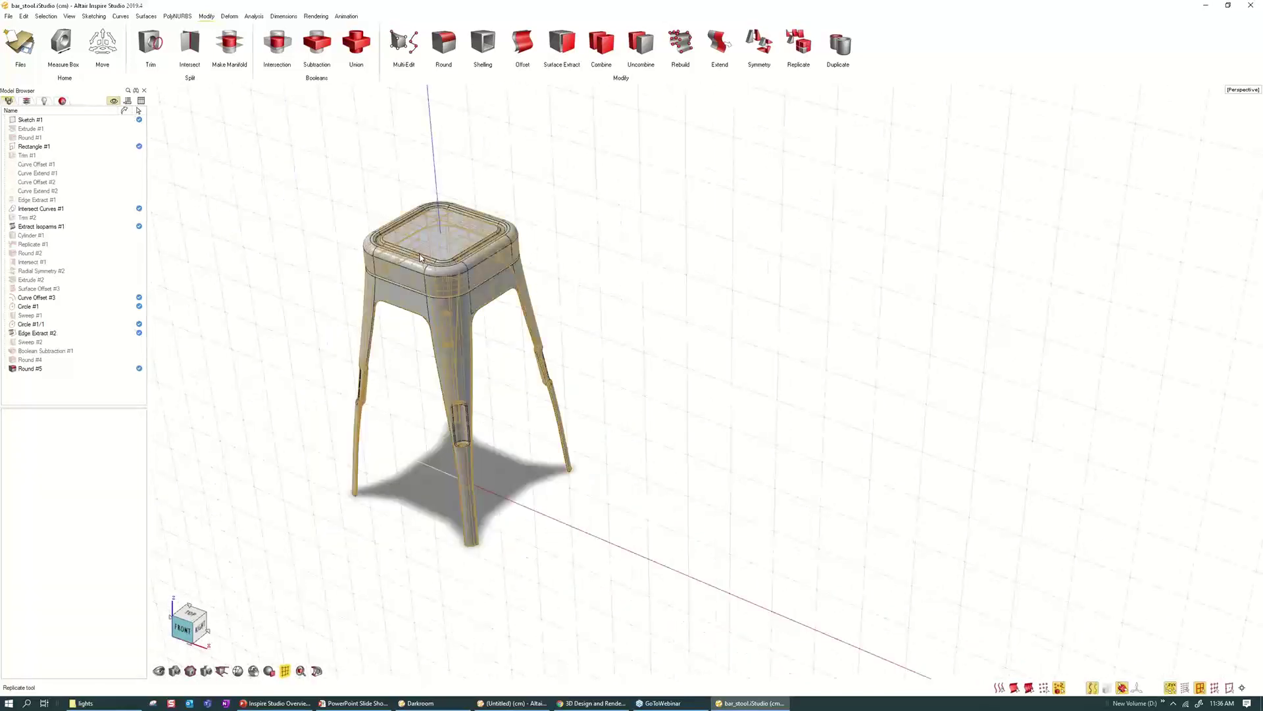
- Create a 25 by 25 cm PolyPlane beside the stool in the top view
{"action": "left_click", "coordinate": [187, 16]}
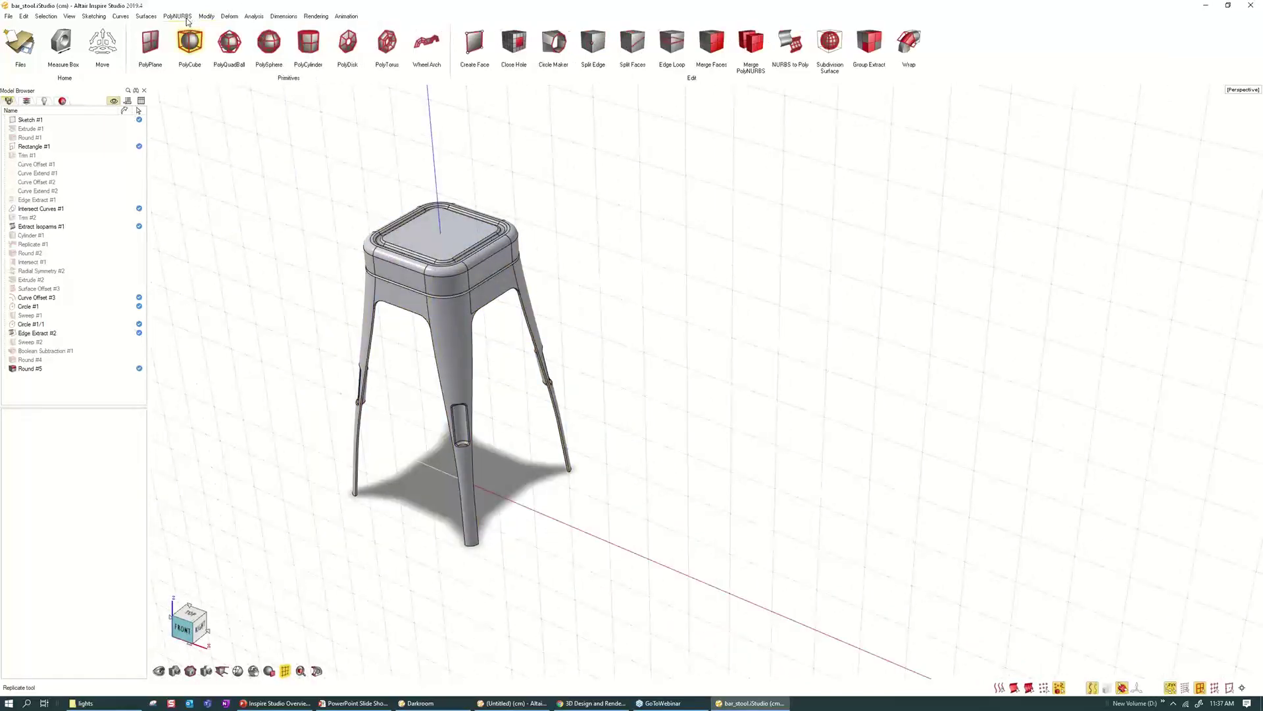
{"action": "left_click", "coordinate": [188, 609]}
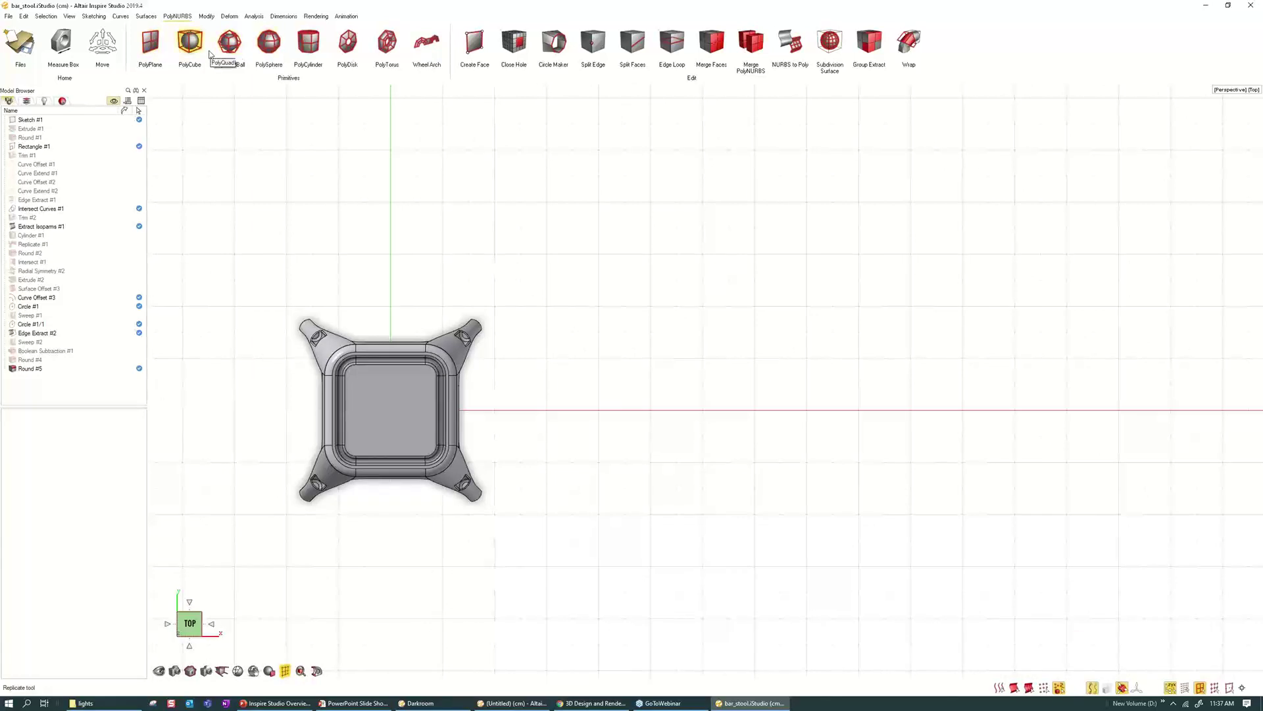
{"action": "left_click", "coordinate": [157, 49]}
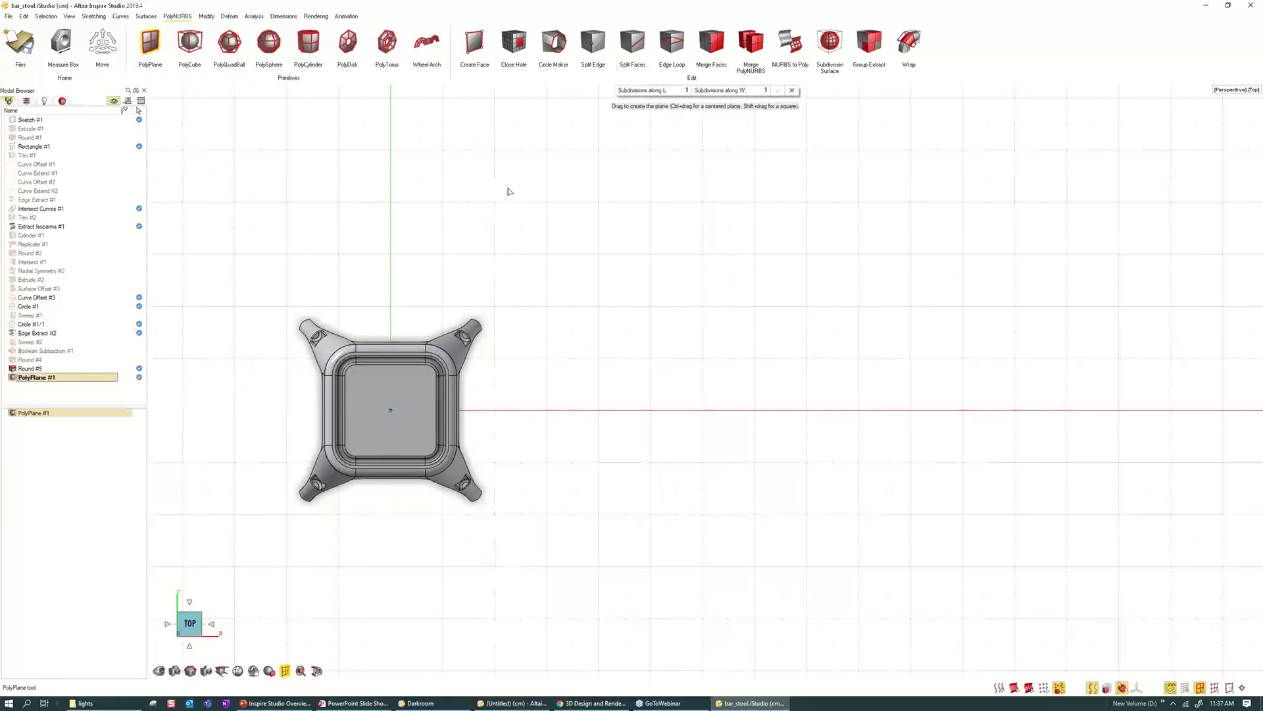
{"action": "left_click_drag", "start_coordinate": [578, 327], "coordinate": [703, 456]}
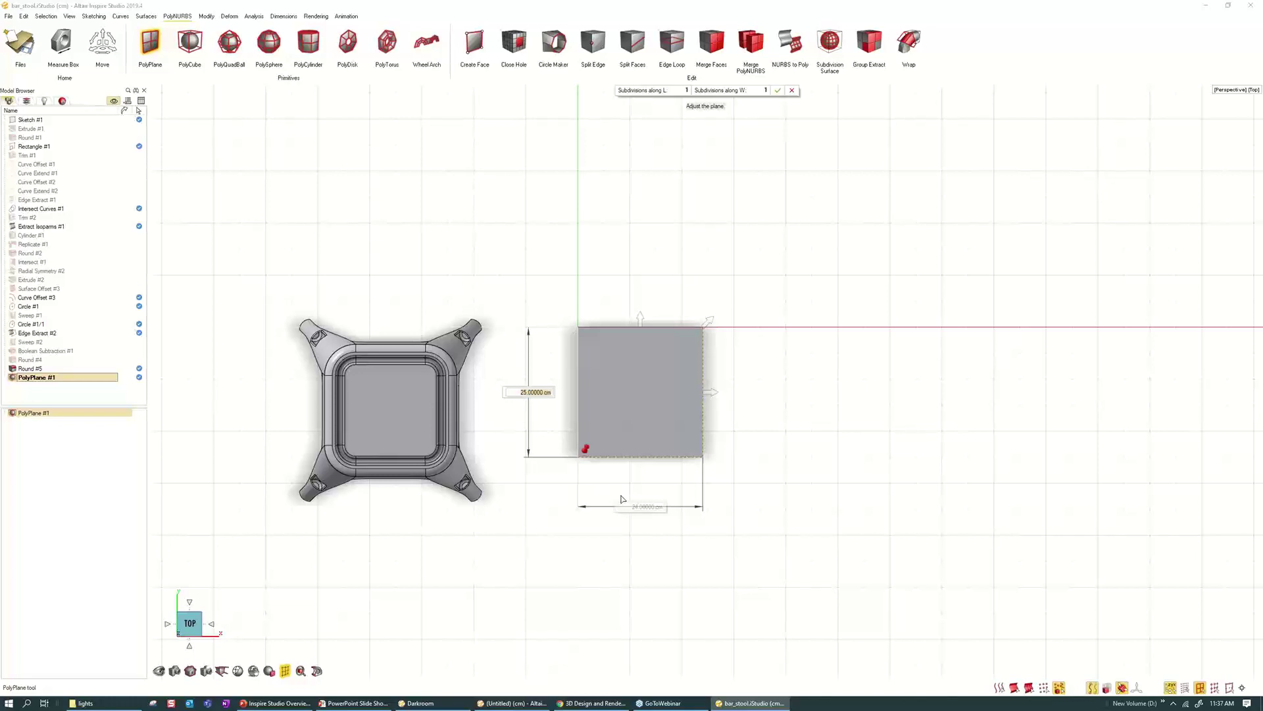
{"action": "left_click", "coordinate": [638, 506]}
{"action": "type", "text": "25"}
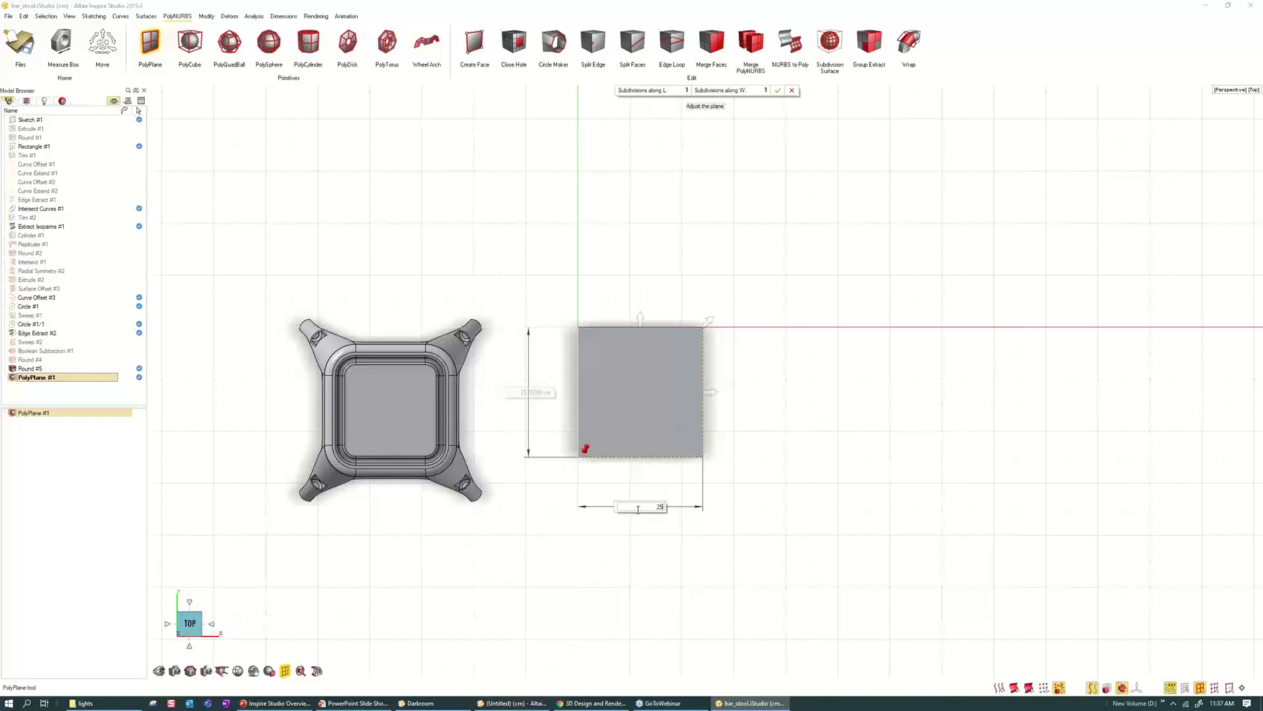
{"action": "key", "text": "Return"}
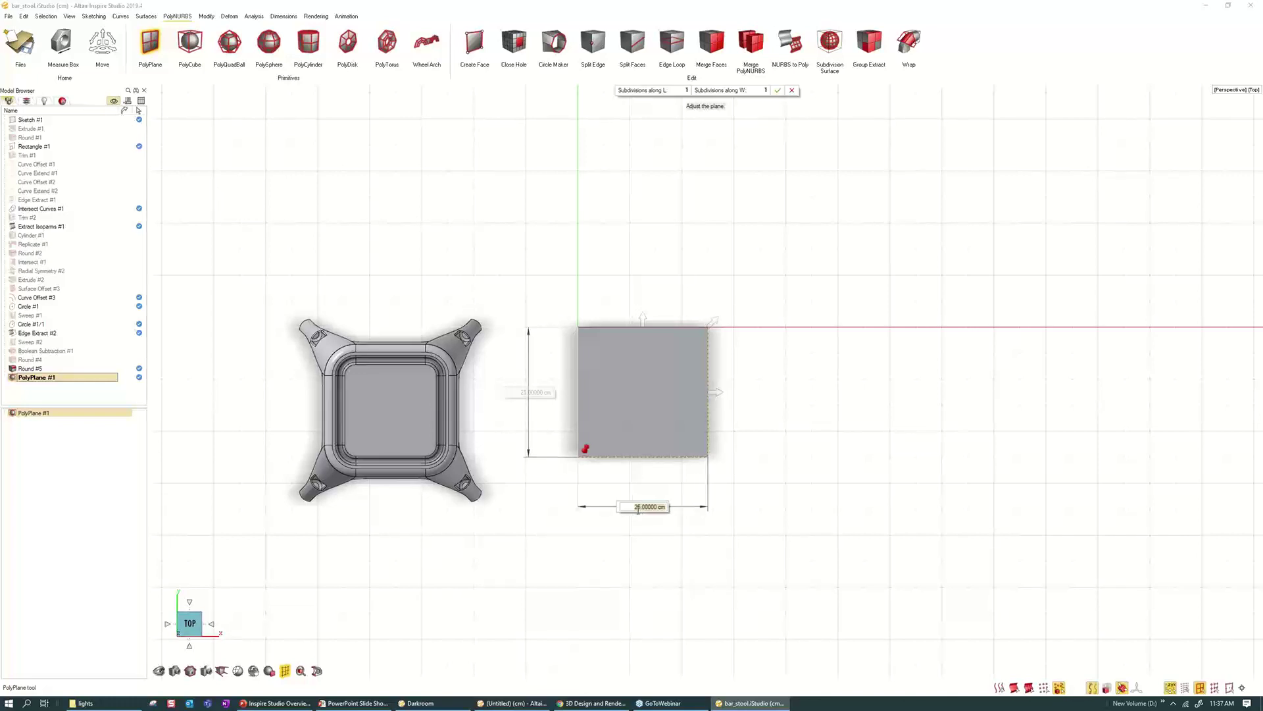
{"action": "right_click", "coordinate": [793, 411]}
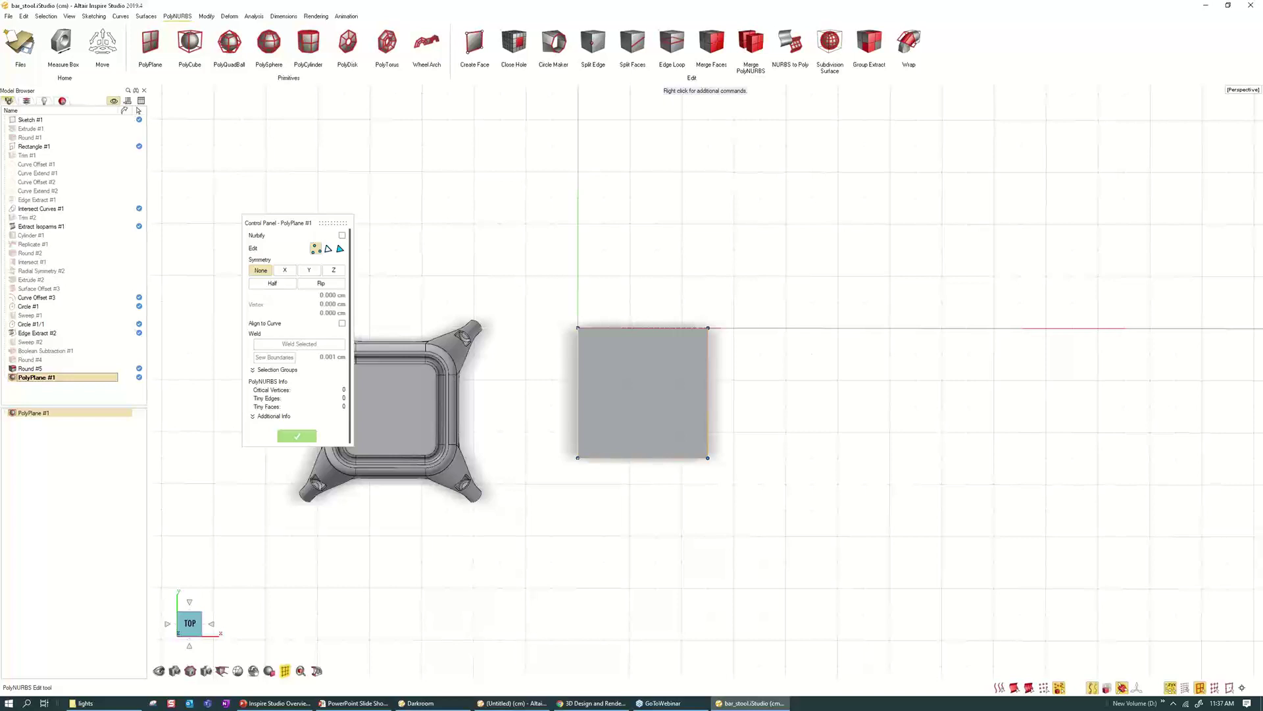
- Add one edge loop through the middle of the plane and three evenly spaced crosswise loops using Multiple Split with subdivision snap 3
{"action": "middle_click_drag", "start_coordinate": [783, 447], "coordinate": [757, 388]}
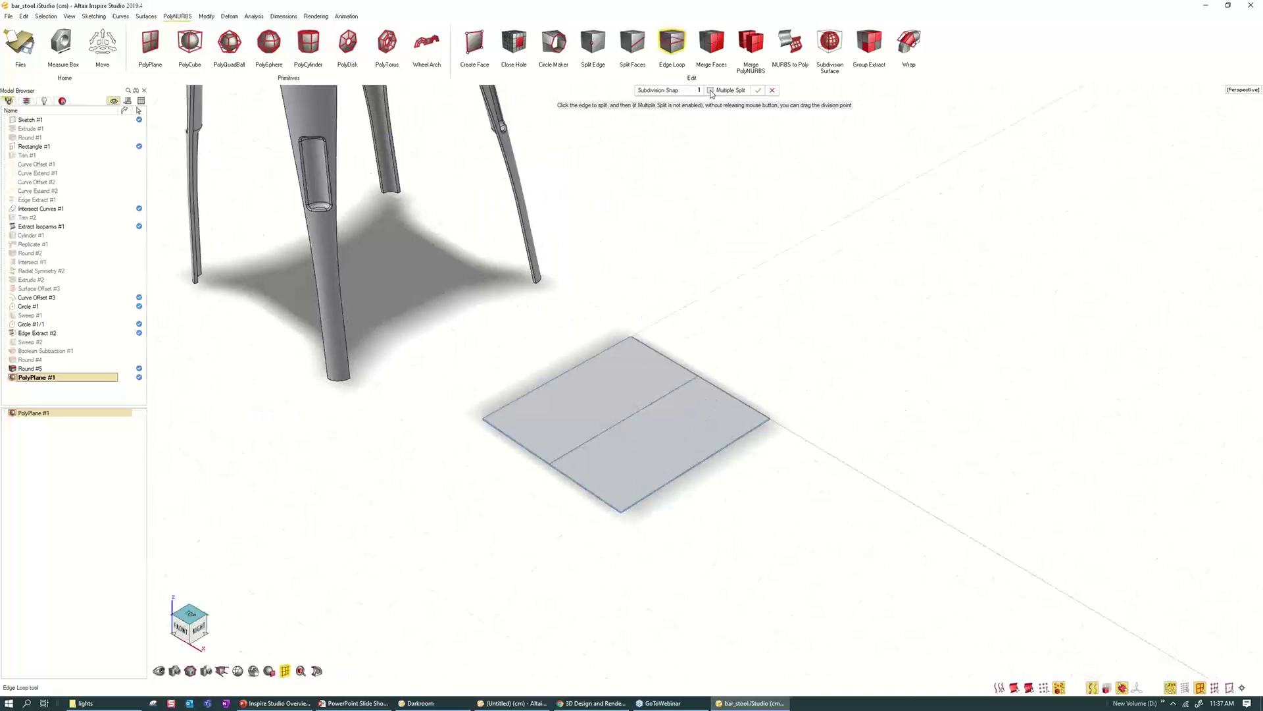
{"action": "left_click", "coordinate": [710, 91]}
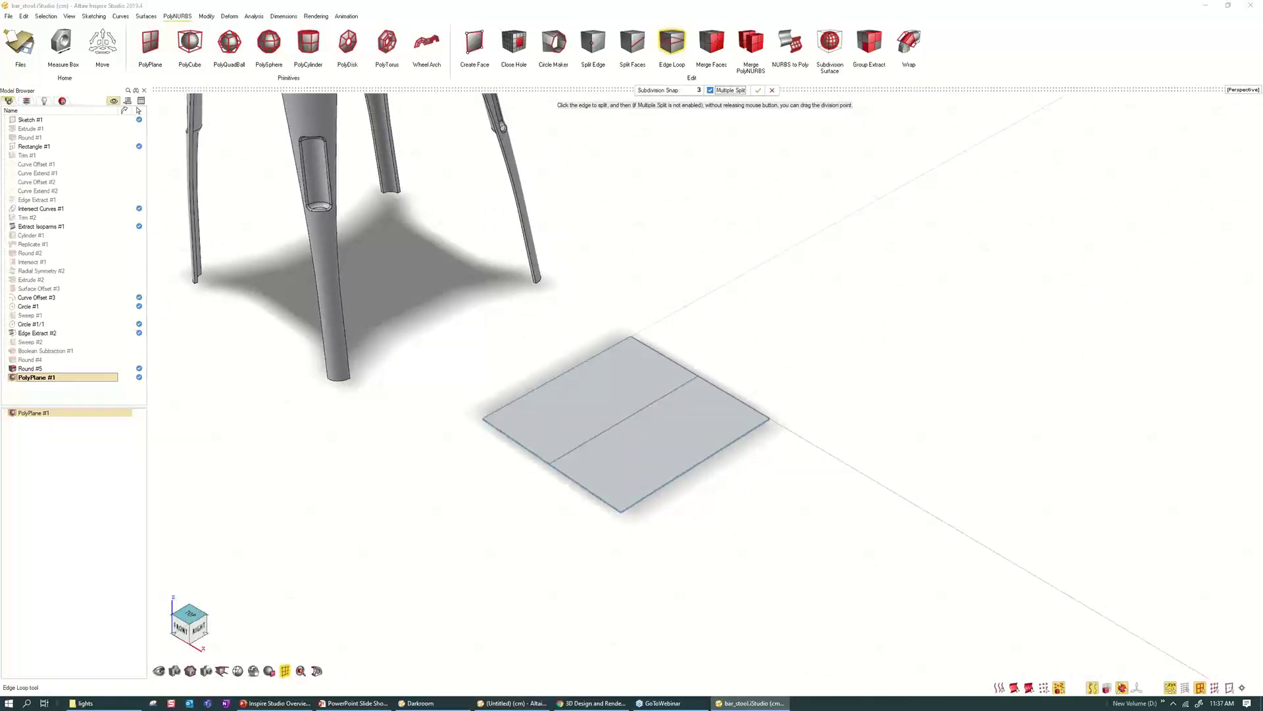
{"action": "left_click", "coordinate": [575, 369]}
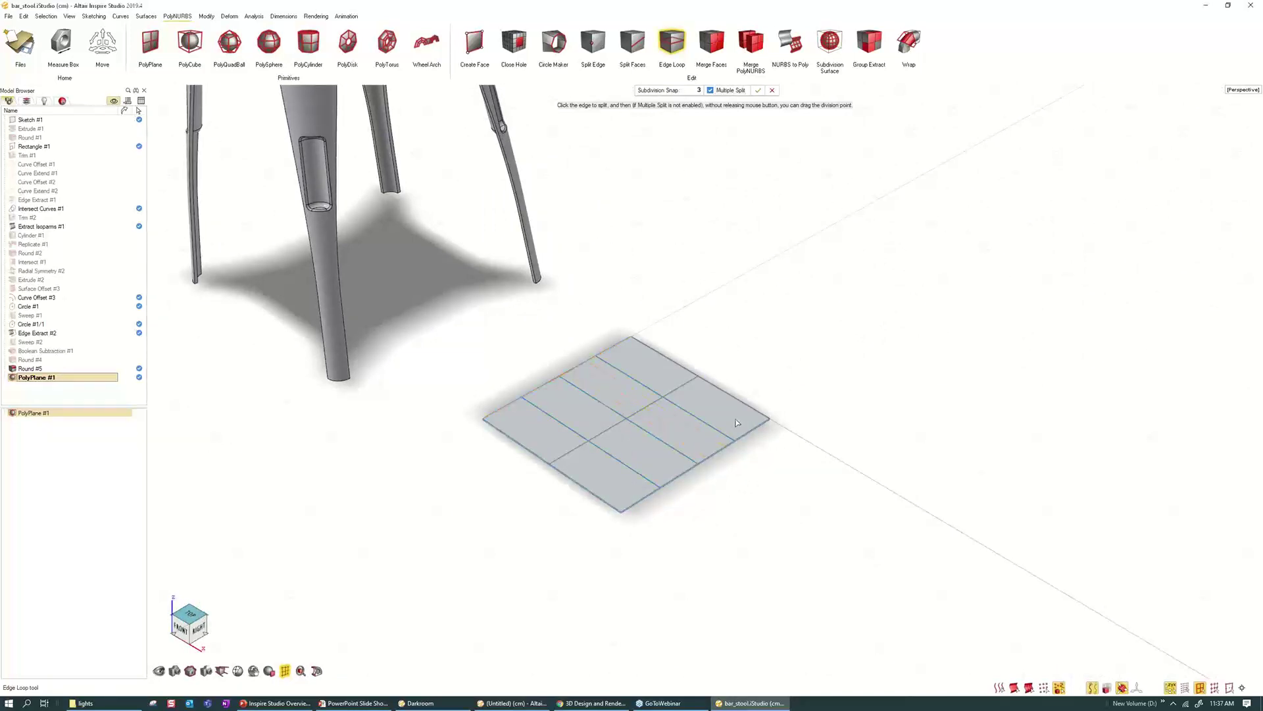
{"action": "right_click", "coordinate": [783, 274]}
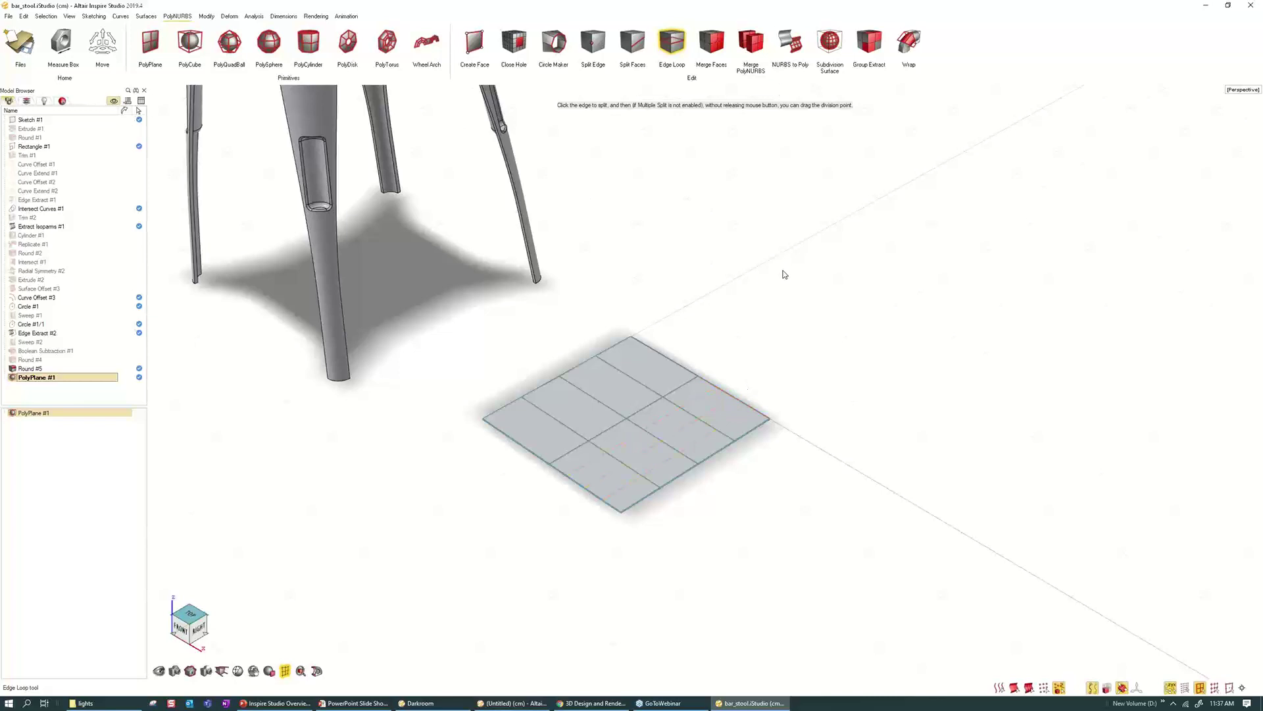
- Select all faces of the subdivided plane and extrude them 5 cm upward into a solid block
{"action": "double_click", "coordinate": [648, 369]}
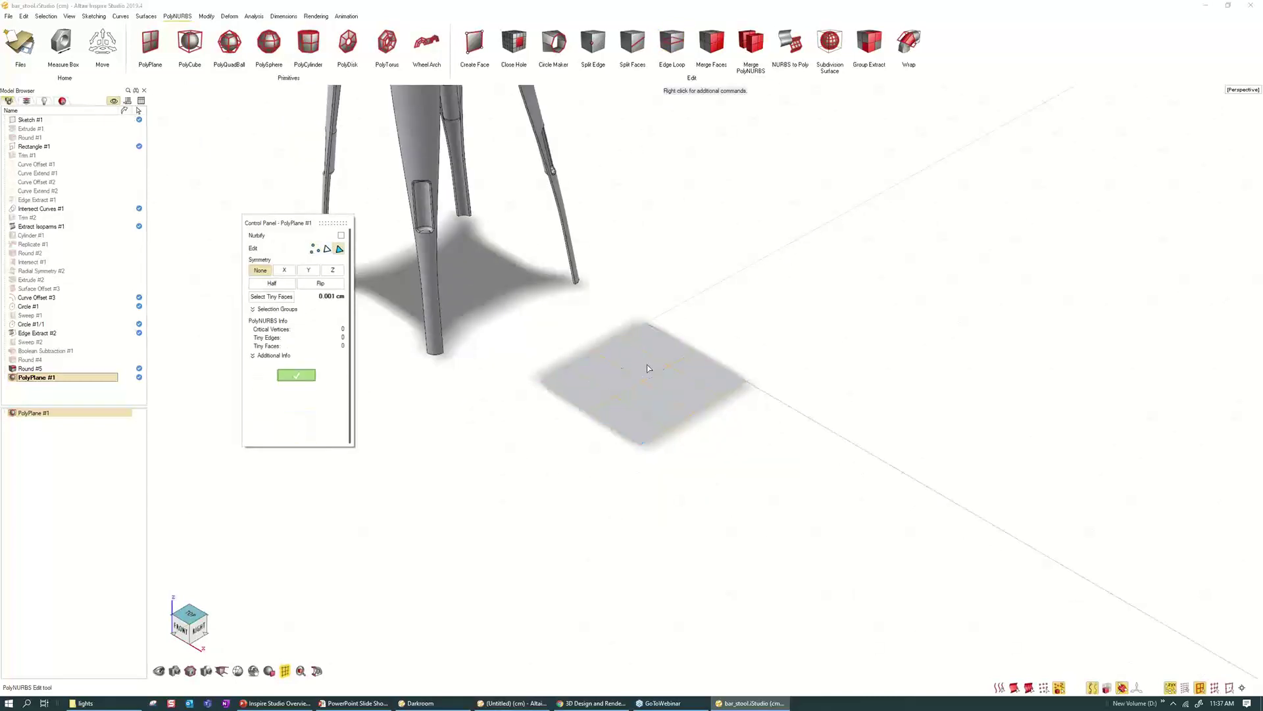
{"action": "left_click", "coordinate": [688, 380]}
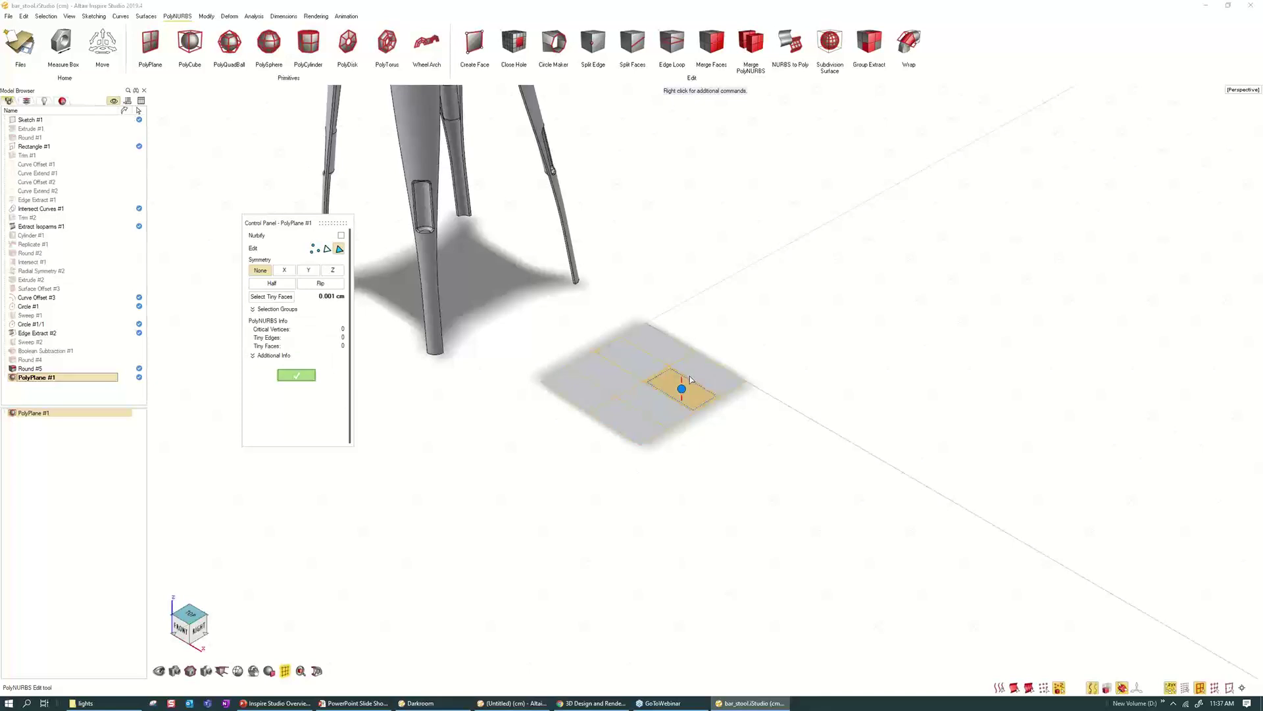
{"action": "key", "text": "v"}
{"action": "key", "text": "f"}
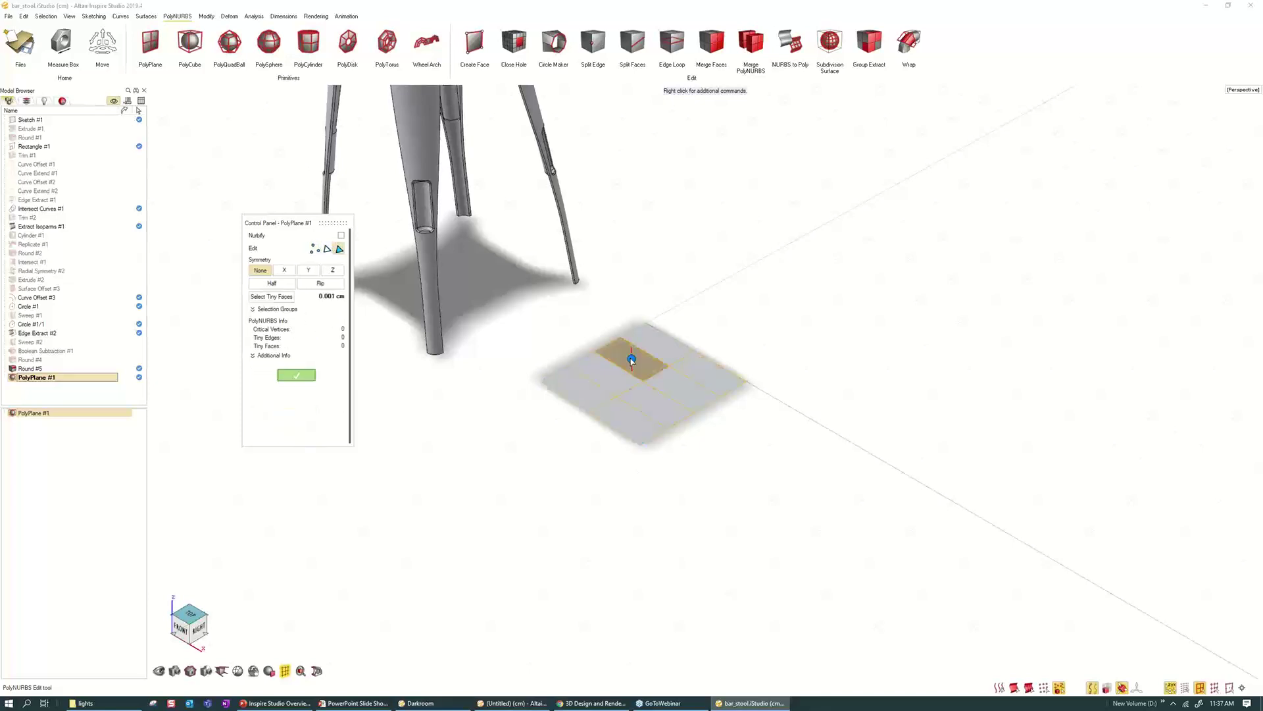
{"action": "left_click_drag", "start_coordinate": [530, 293], "coordinate": [751, 461]}
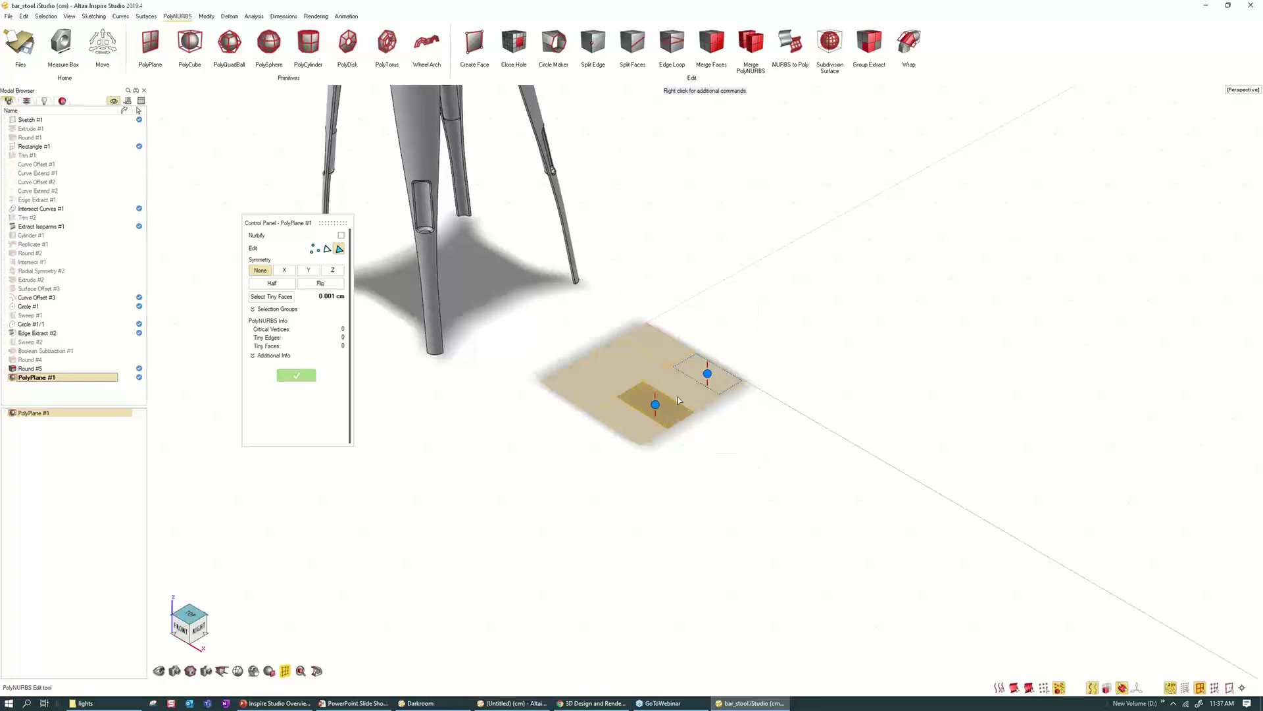
{"action": "scroll", "coordinate": [678, 397], "scroll_direction": "up", "scroll_amount": 2}
{"action": "scroll", "coordinate": [659, 361], "scroll_direction": "up", "scroll_amount": 2}
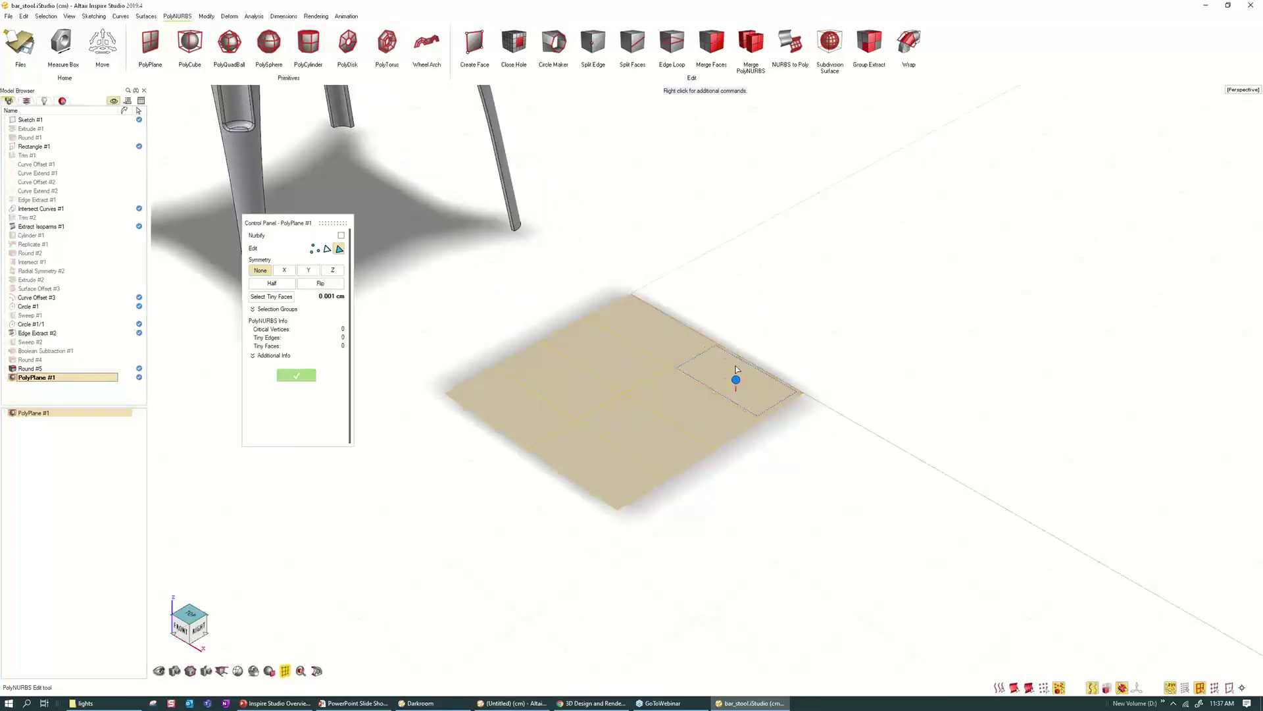
{"action": "left_click_drag", "start_coordinate": [736, 367], "coordinate": [732, 346], "text": "ctrl"}
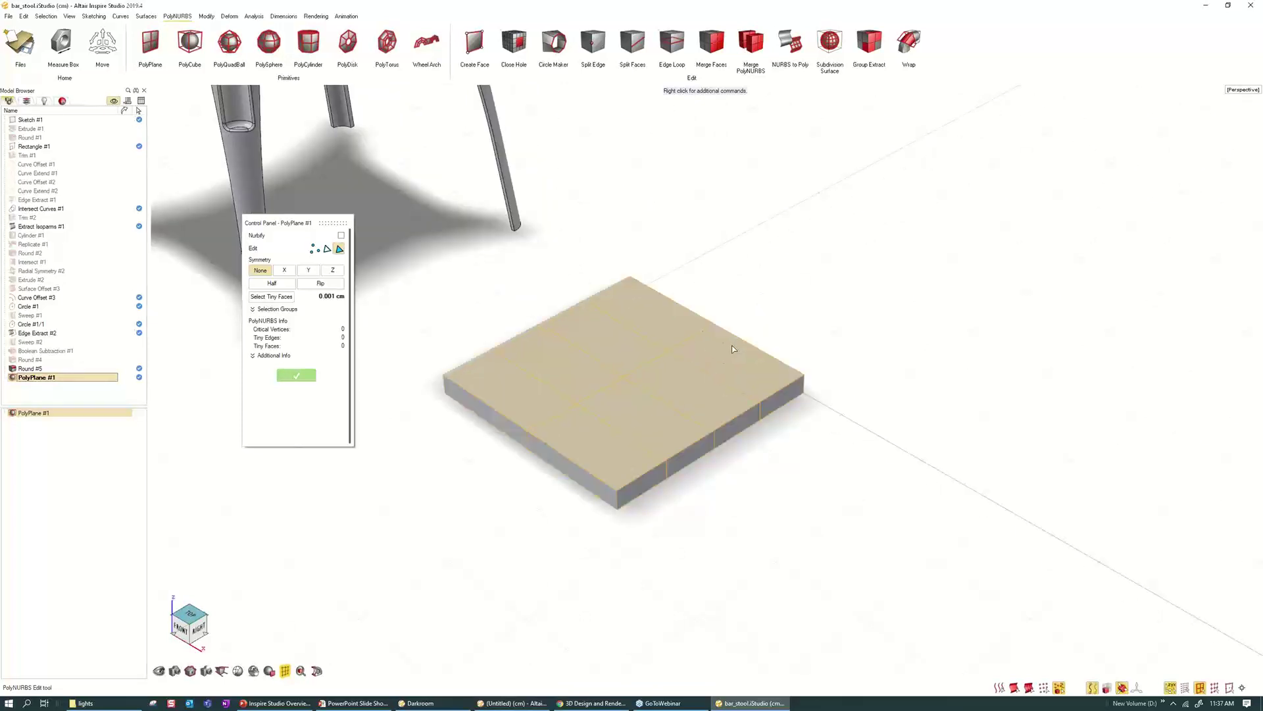
{"action": "left_click", "coordinate": [733, 364]}
{"action": "left_click_drag", "start_coordinate": [732, 345], "coordinate": [735, 327], "text": "ctrl"}
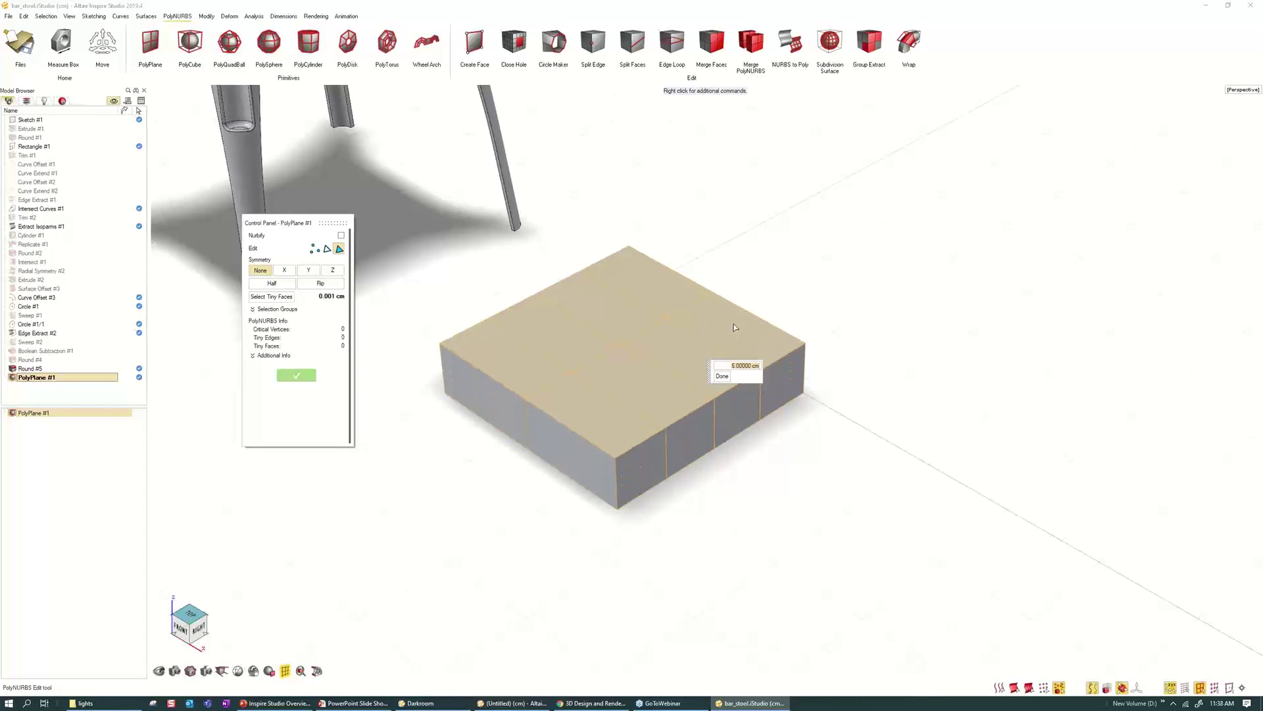
{"action": "left_click", "coordinate": [735, 329]}
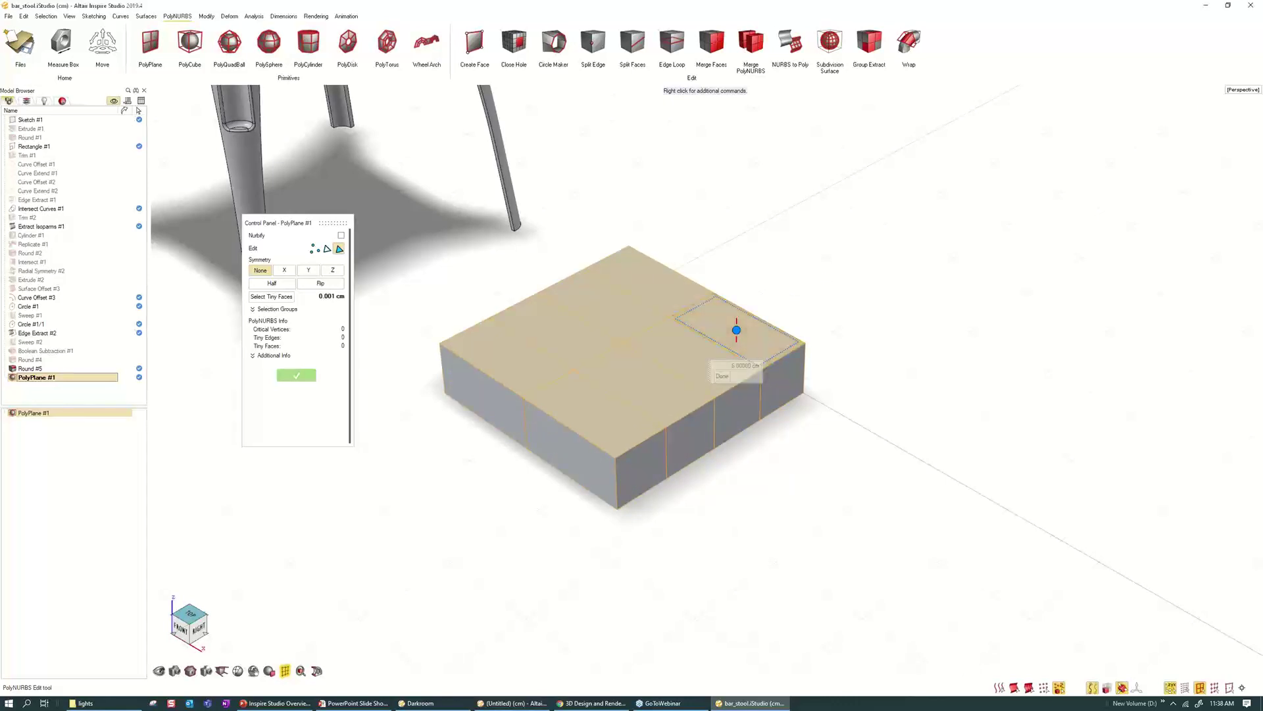
{"action": "right_click", "coordinate": [811, 274]}
{"action": "left_click", "coordinate": [810, 275]}
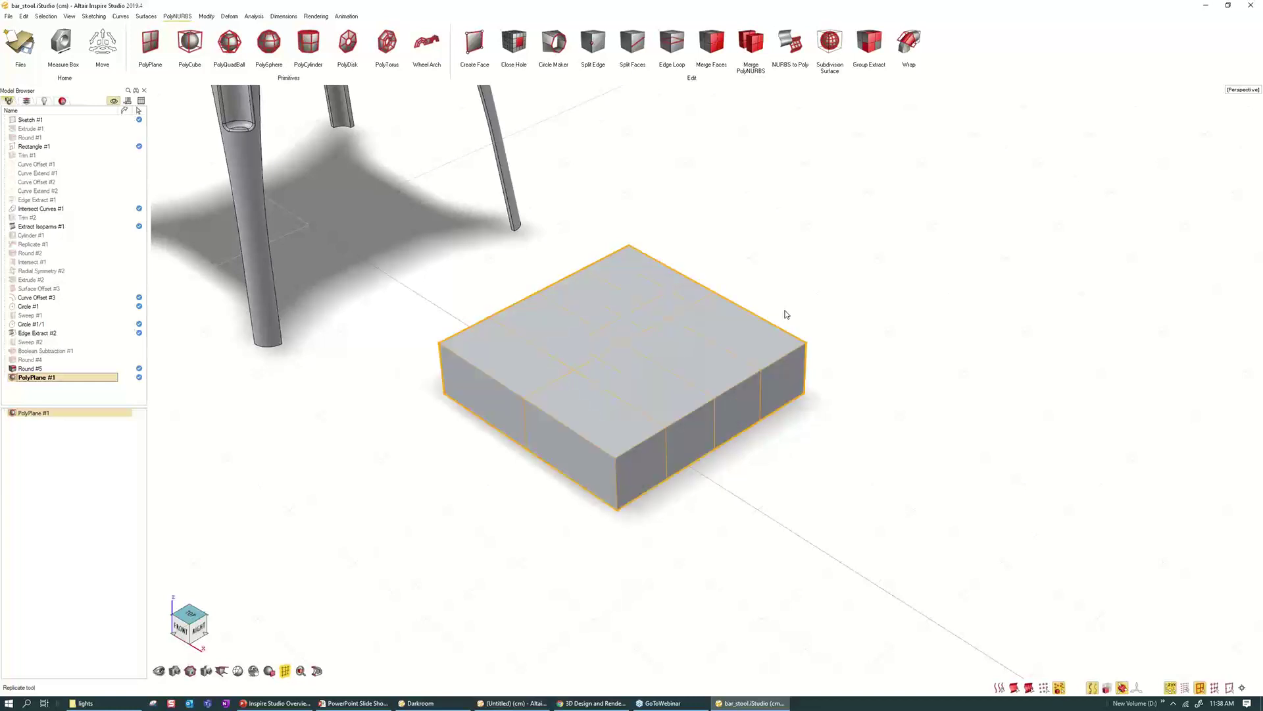
- Nurbify the extruded block to turn it into a smooth, rounded cushion
{"action": "key", "text": "n"}
{"action": "scroll", "coordinate": [788, 313], "scroll_direction": "down", "scroll_amount": 2}
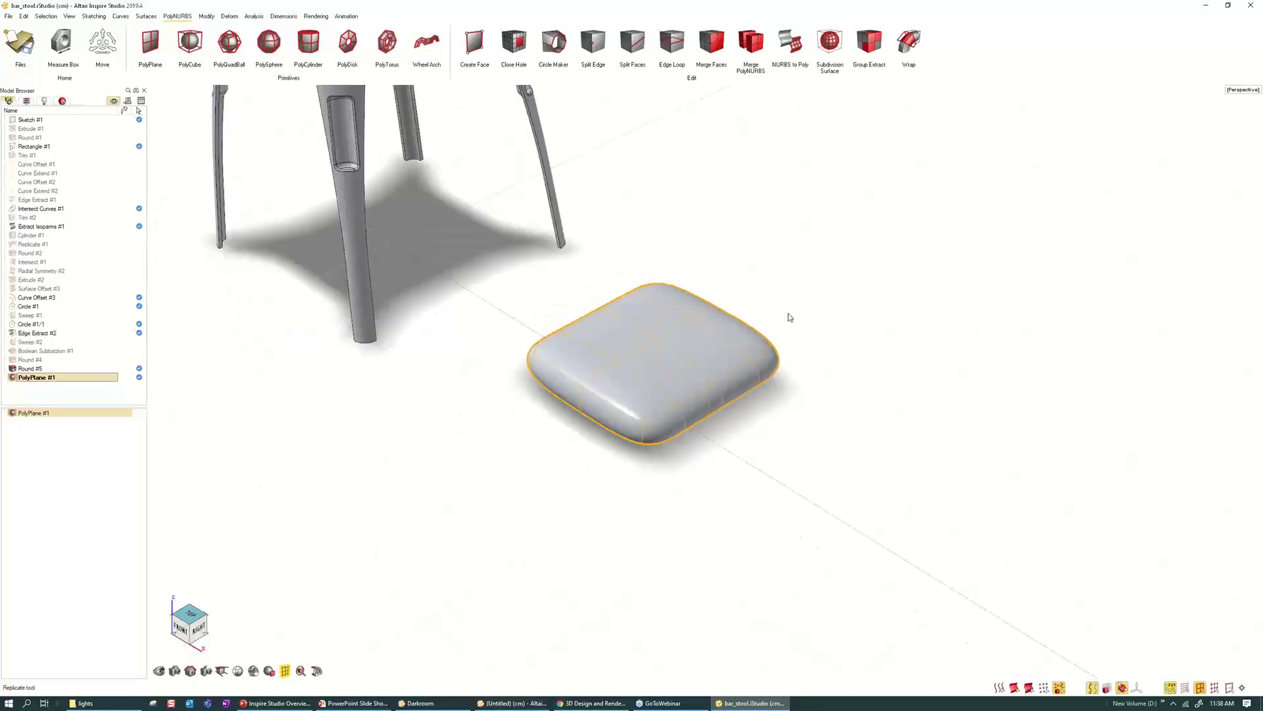
{"action": "scroll", "coordinate": [788, 315], "scroll_direction": "down", "scroll_amount": 1}
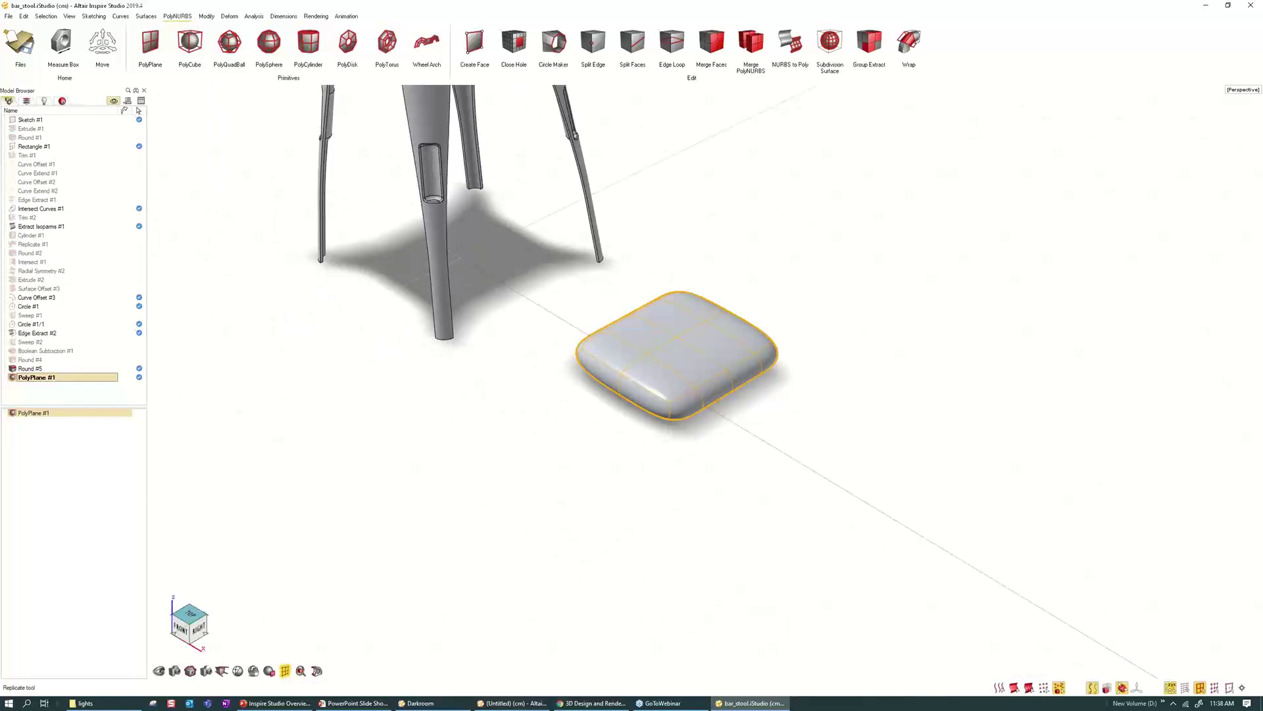
- Move the cushion to the world origin by setting its manipulator coordinates to 0, 0, 0 cm in the front view
{"action": "left_click", "coordinate": [181, 627]}
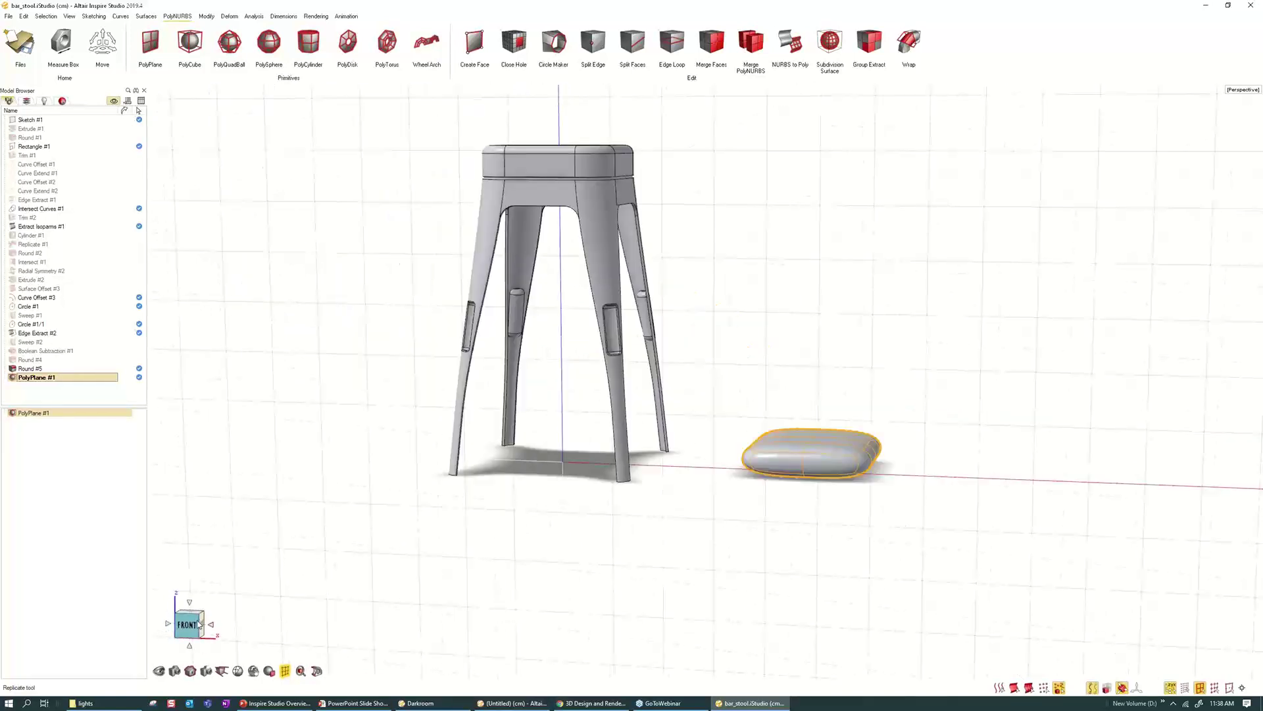
{"action": "key", "text": "m"}
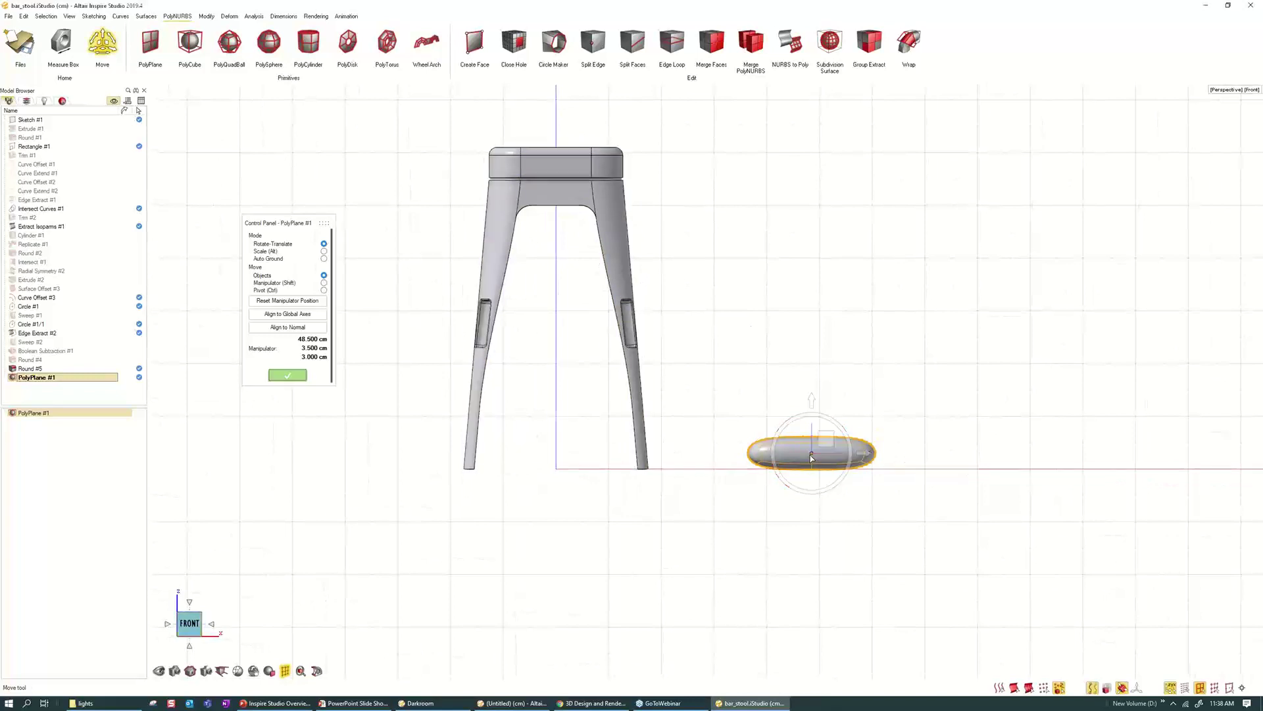
{"action": "left_click", "coordinate": [305, 341]}
{"action": "type", "text": "00"}
{"action": "key", "text": "Return"}
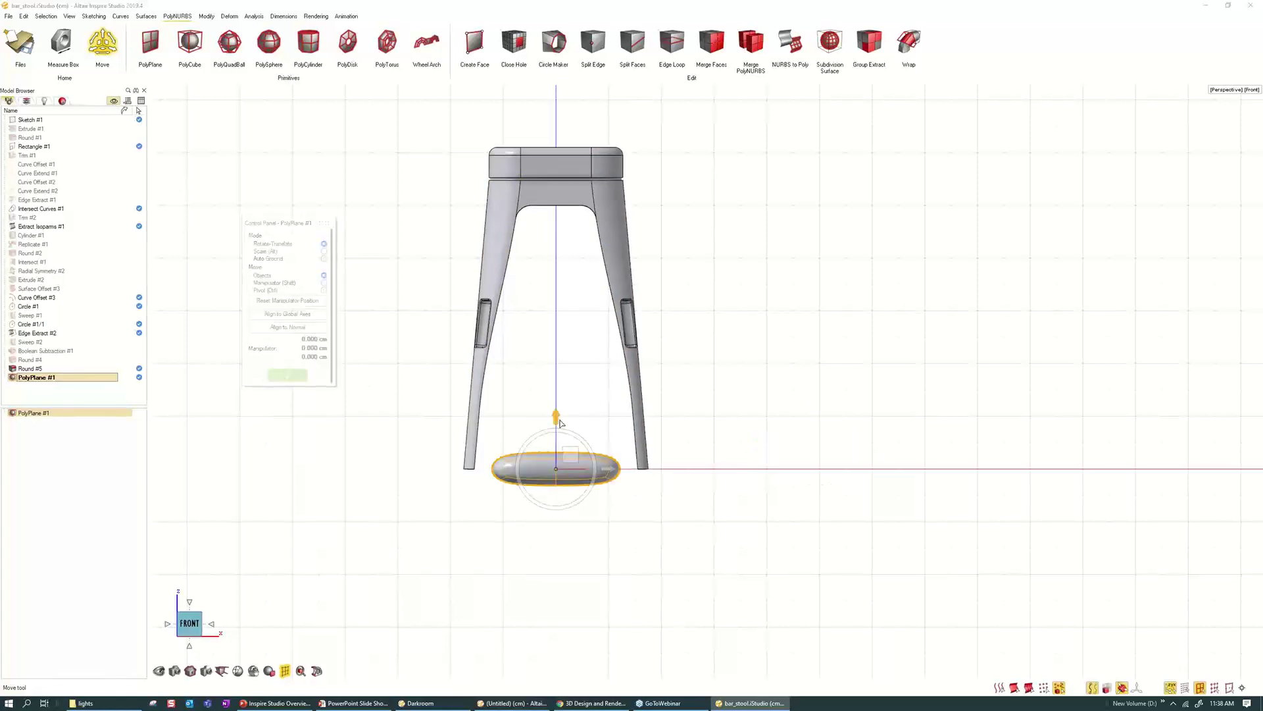
- Raise the cushion 55 cm along Z and continue upward until it rests on top of the stool seat
{"action": "left_click", "coordinate": [557, 418]}
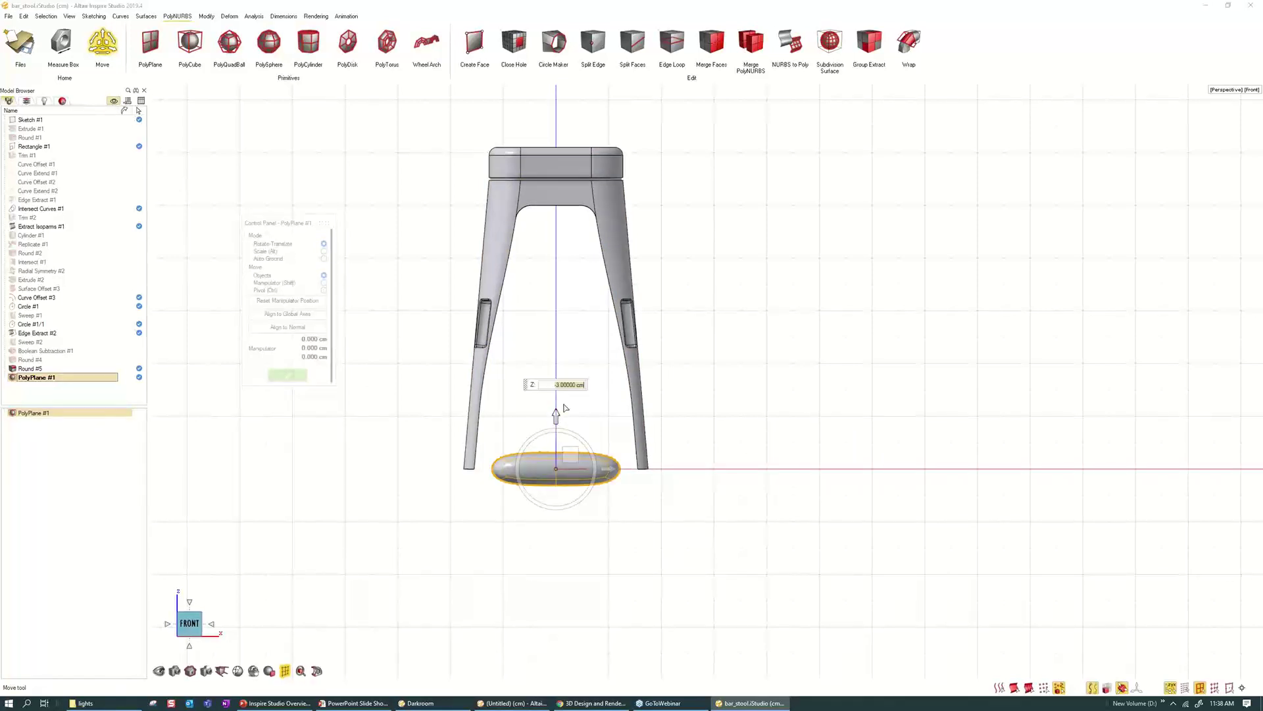
{"action": "type", "text": "35"}
{"action": "key", "text": "Return"}
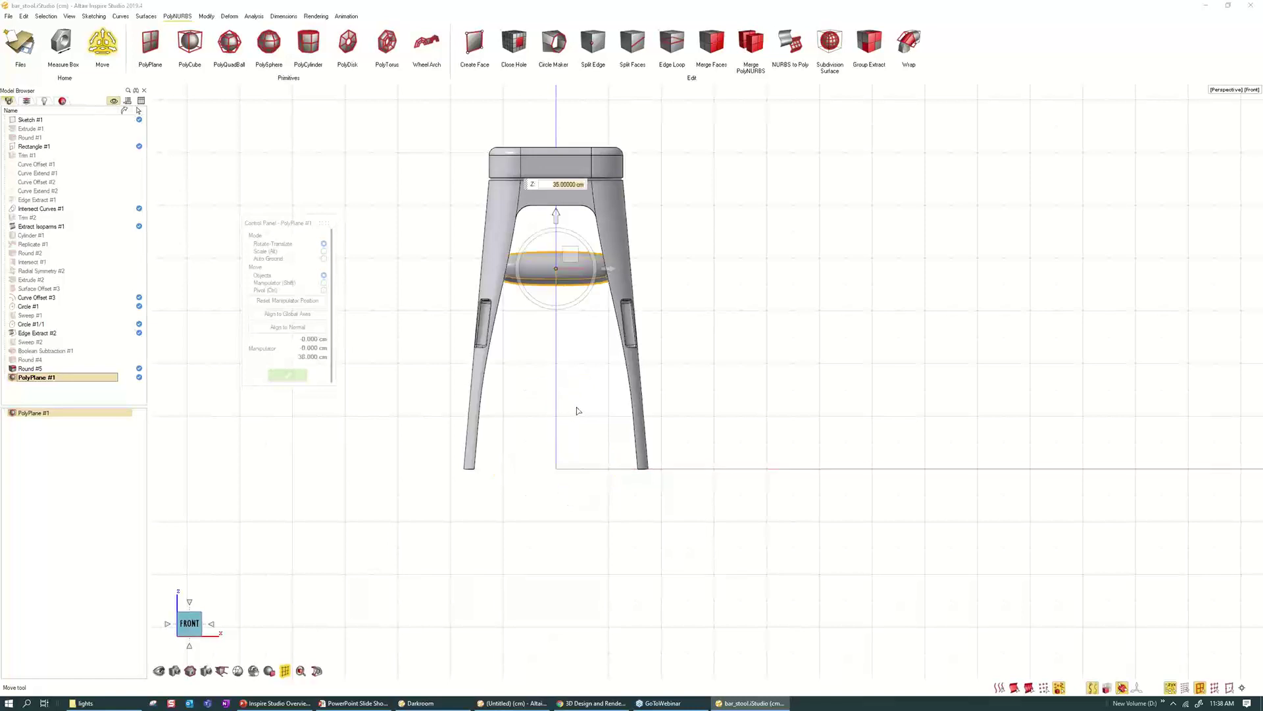
{"action": "type", "text": "55"}
{"action": "key", "text": "Return"}
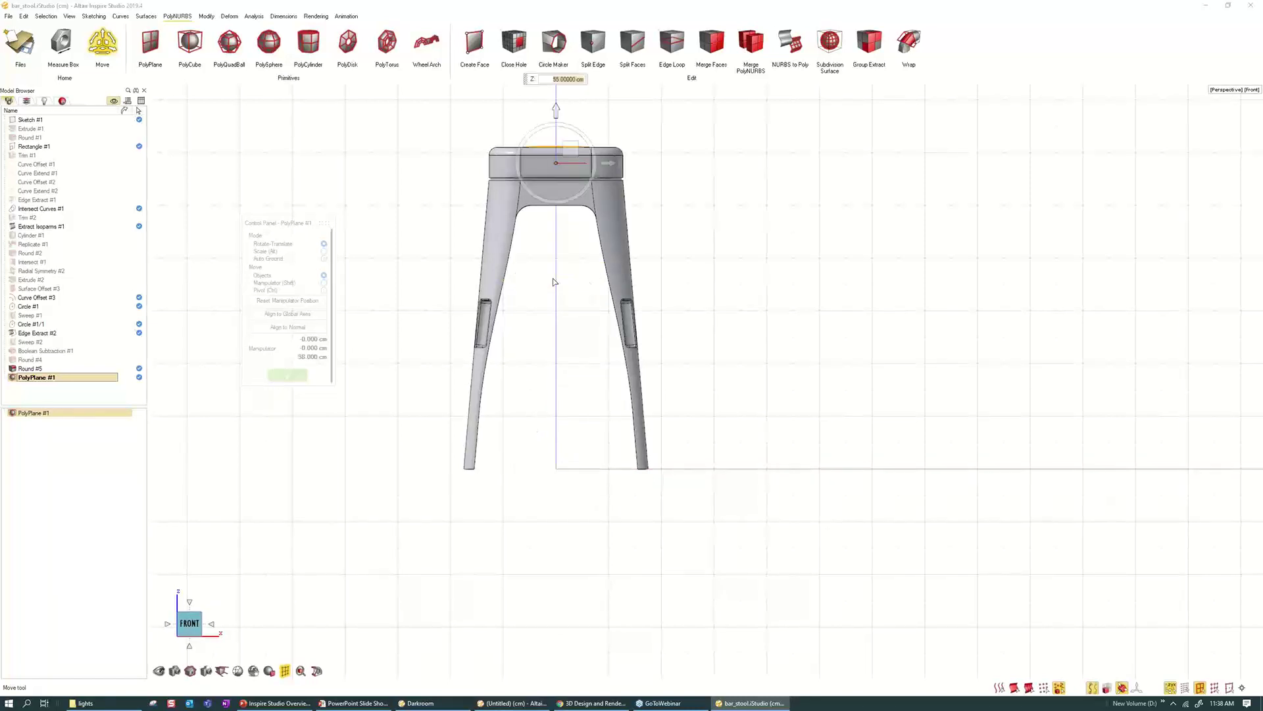
{"action": "scroll", "coordinate": [582, 118], "scroll_direction": "up", "scroll_amount": 2}
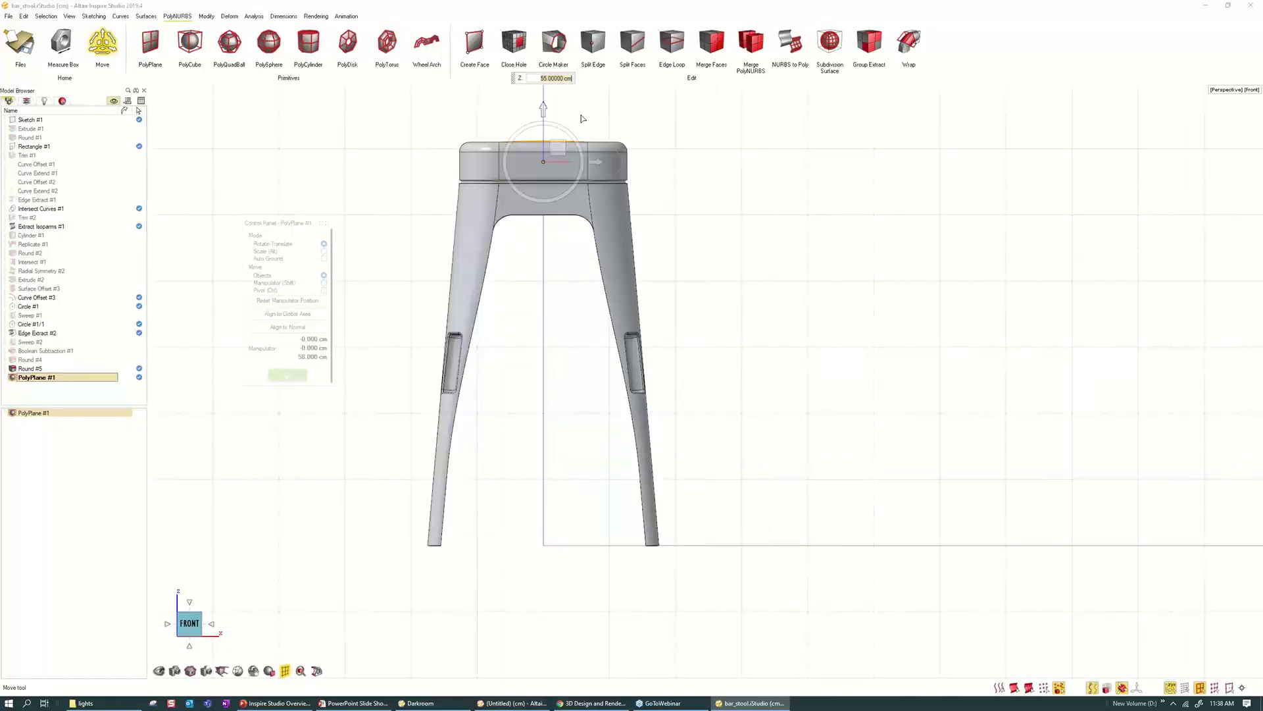
{"action": "scroll", "coordinate": [581, 119], "scroll_direction": "up", "scroll_amount": 1}
{"action": "right_click_drag", "start_coordinate": [582, 120], "coordinate": [620, 204]}
{"action": "left_click_drag", "start_coordinate": [575, 196], "coordinate": [576, 166]}
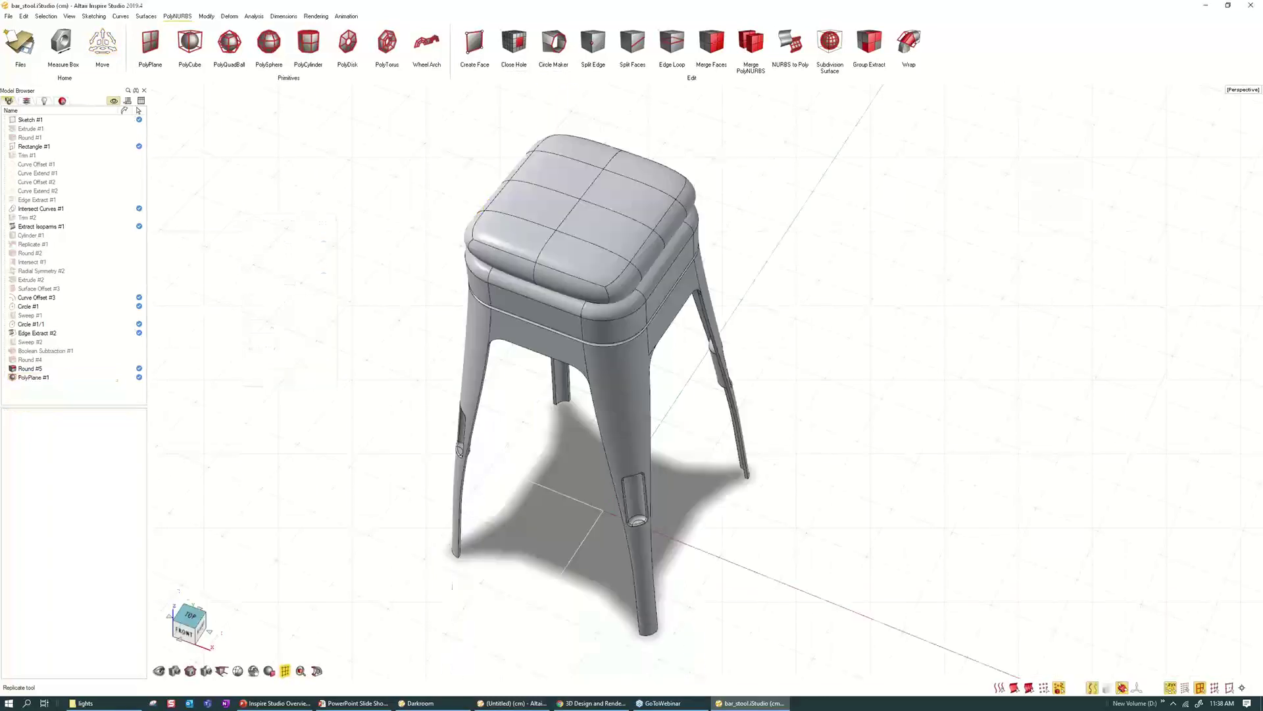
- Select the cushion on the stool seat and open it for PolyNURBS editing
{"action": "middle_click_drag", "start_coordinate": [592, 329], "coordinate": [571, 339]}
{"action": "right_click_drag", "start_coordinate": [571, 339], "coordinate": [581, 419]}
{"action": "left_click", "coordinate": [638, 267]}
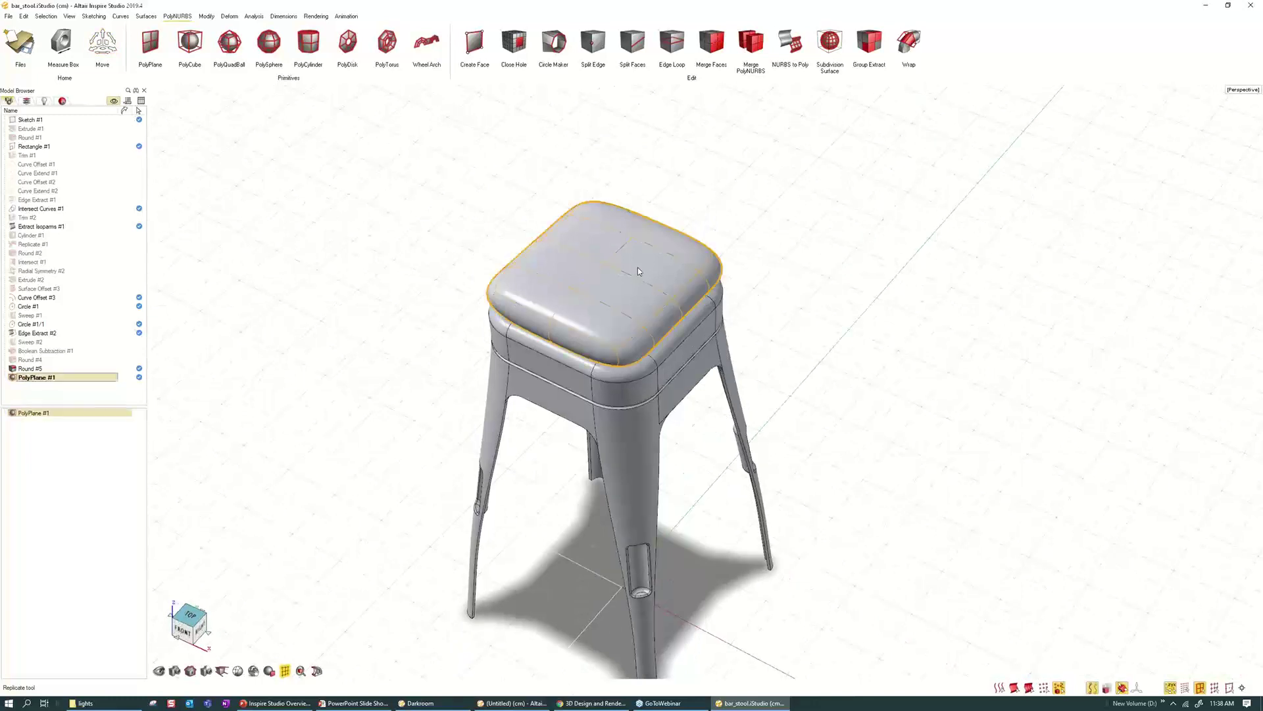
{"action": "scroll", "coordinate": [638, 267], "scroll_direction": "up", "scroll_amount": 2}
{"action": "scroll", "coordinate": [637, 268], "scroll_direction": "up", "scroll_amount": 2}
{"action": "right_click_drag", "start_coordinate": [636, 267], "coordinate": [649, 278]}
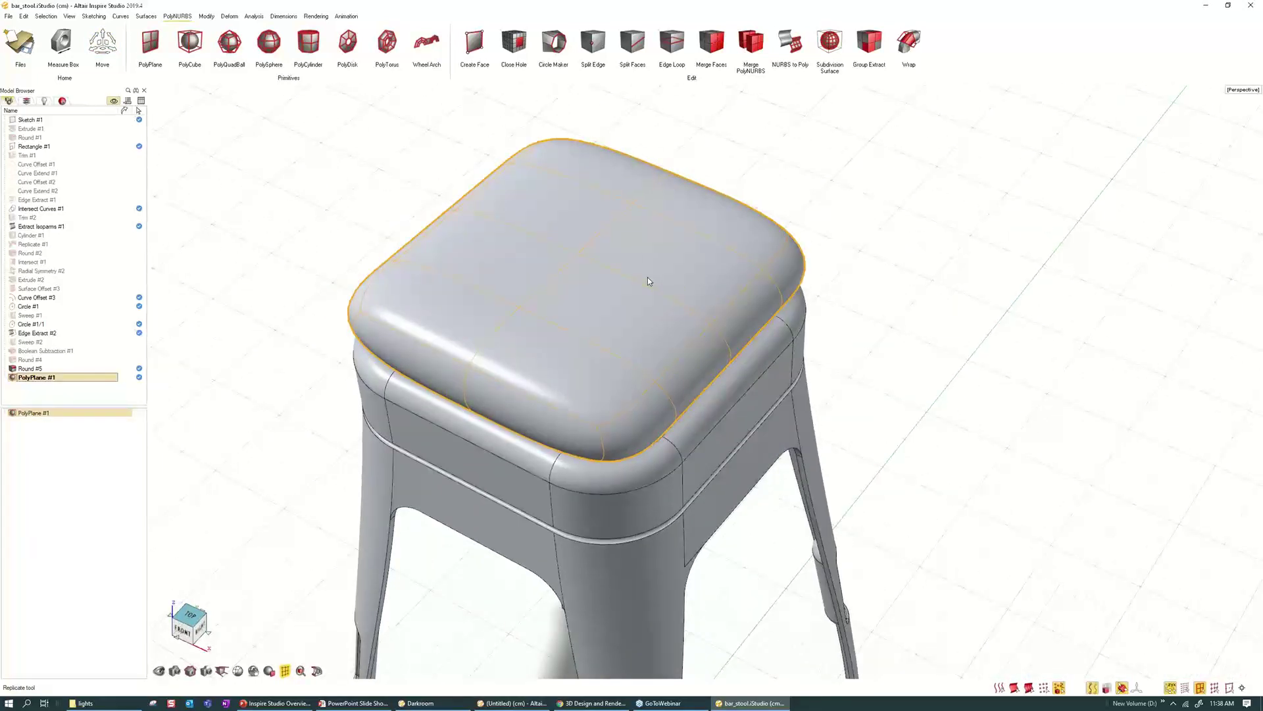
{"action": "double_click", "coordinate": [649, 281]}
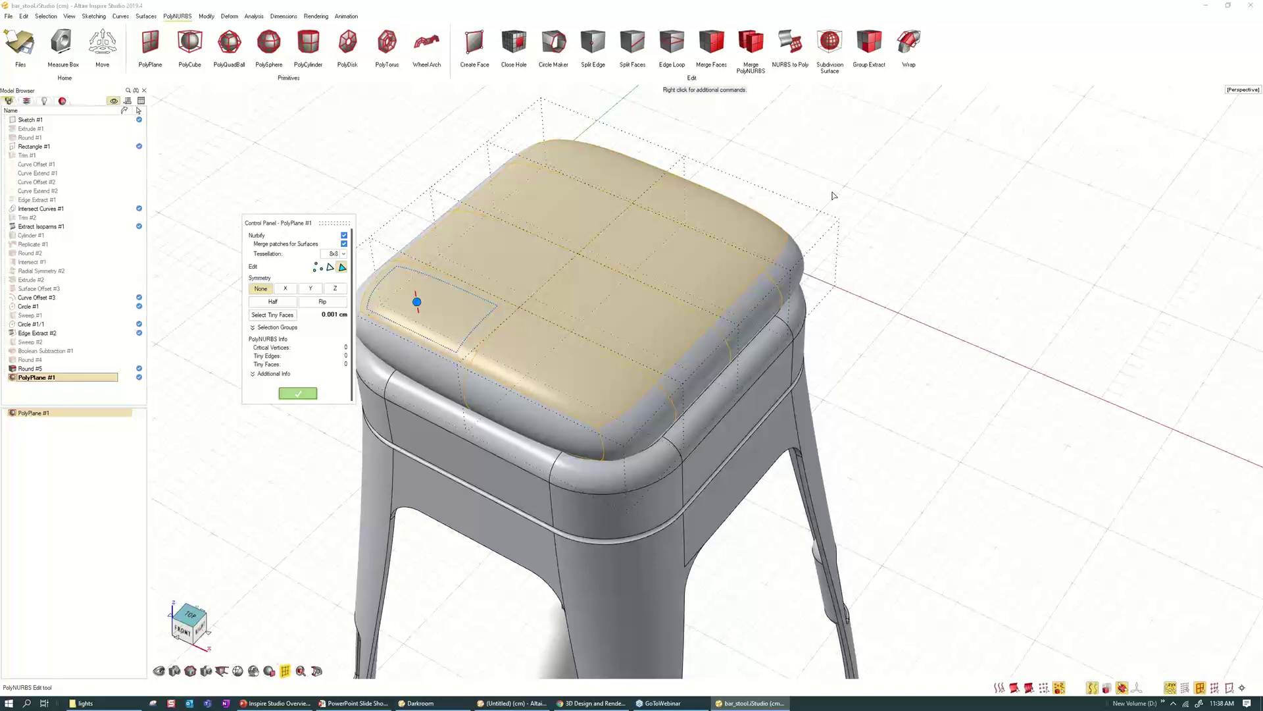
- Bevel five vertices on the cushion's top, the centre one and four around it, into small diamond-shaped faces
{"action": "left_click", "coordinate": [833, 195]}
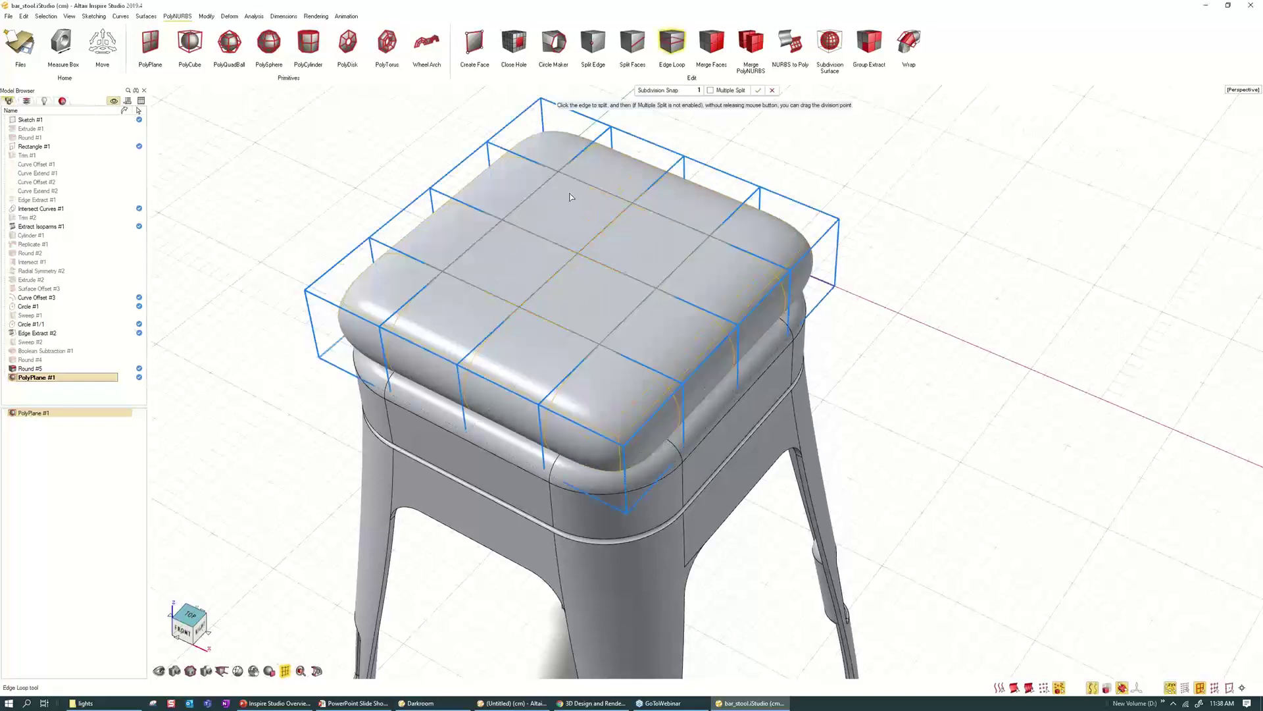
{"action": "key", "text": "Escape"}
{"action": "scroll", "coordinate": [570, 192], "scroll_direction": "up", "scroll_amount": 1}
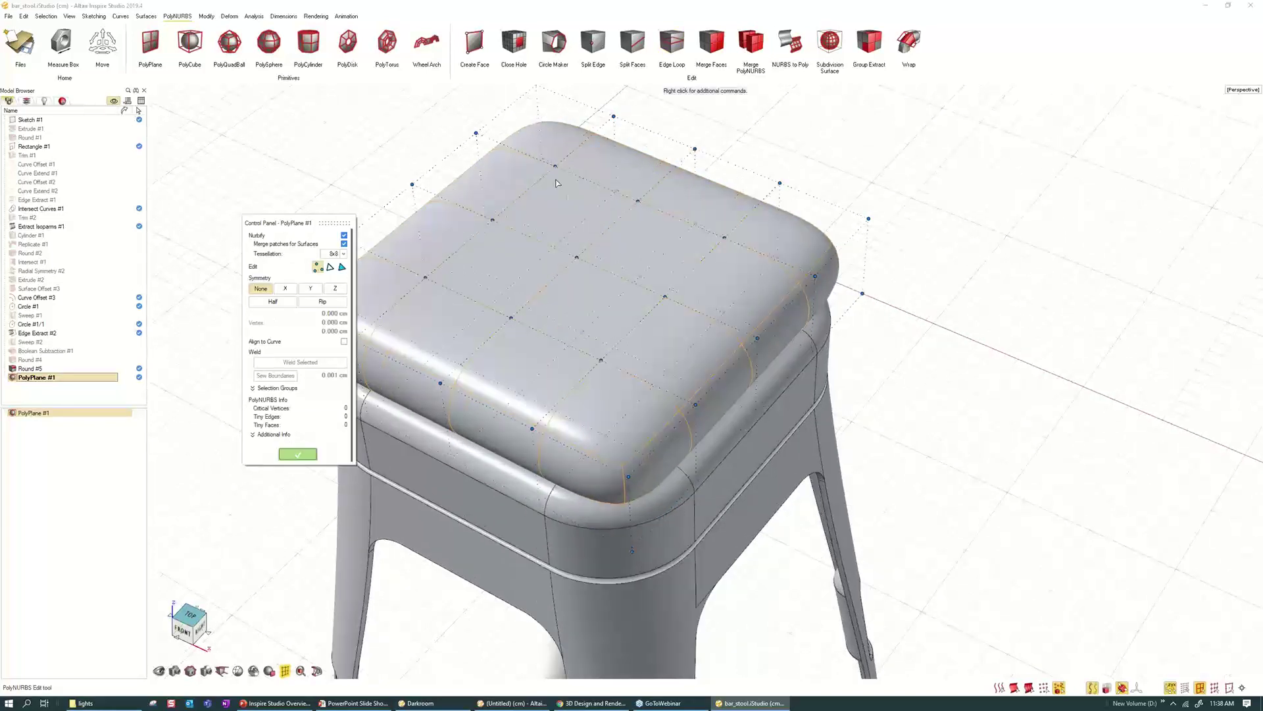
{"action": "scroll", "coordinate": [568, 196], "scroll_direction": "up", "scroll_amount": 2}
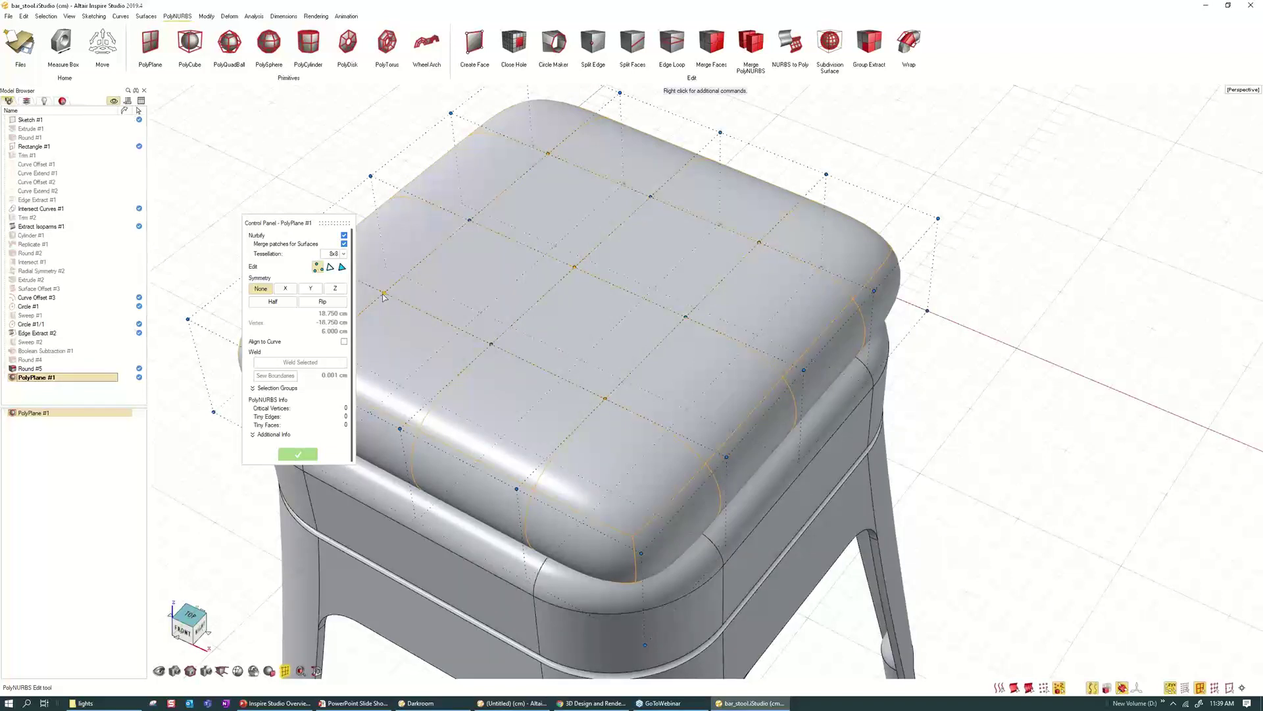
{"action": "right_click_drag", "start_coordinate": [383, 296], "coordinate": [520, 393]}
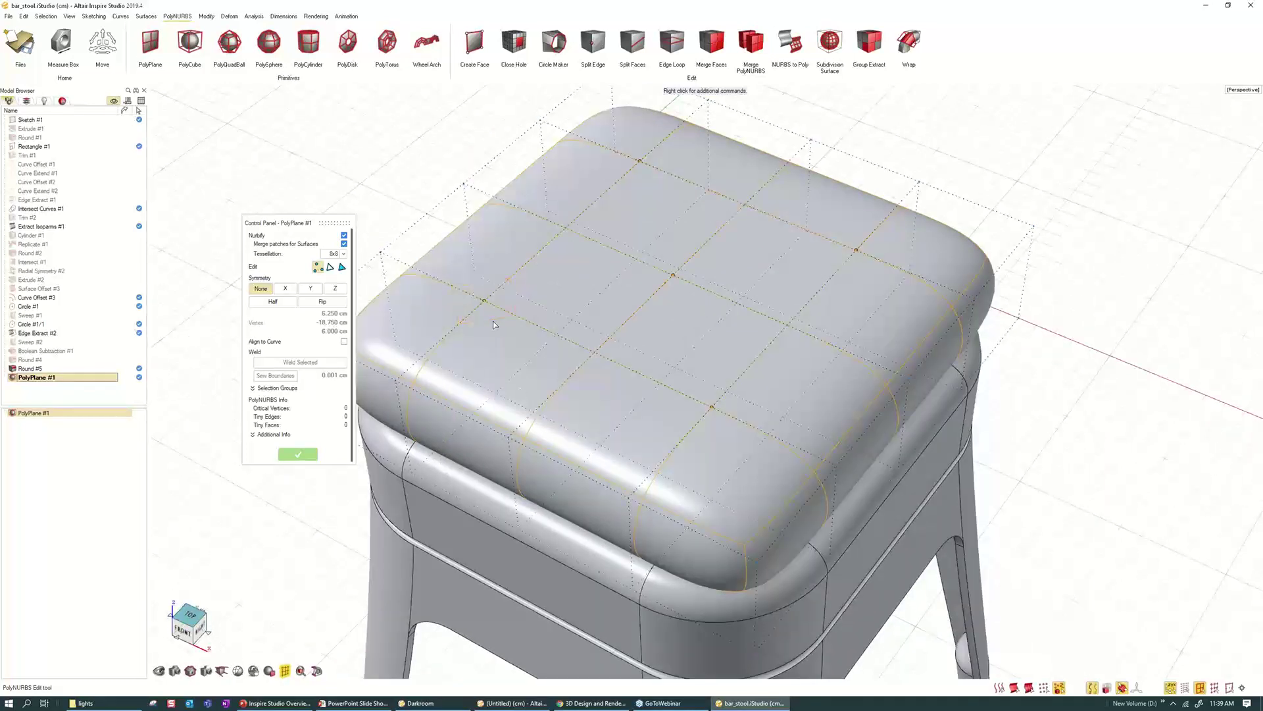
{"action": "left_click_drag", "start_coordinate": [493, 322], "coordinate": [502, 333]}
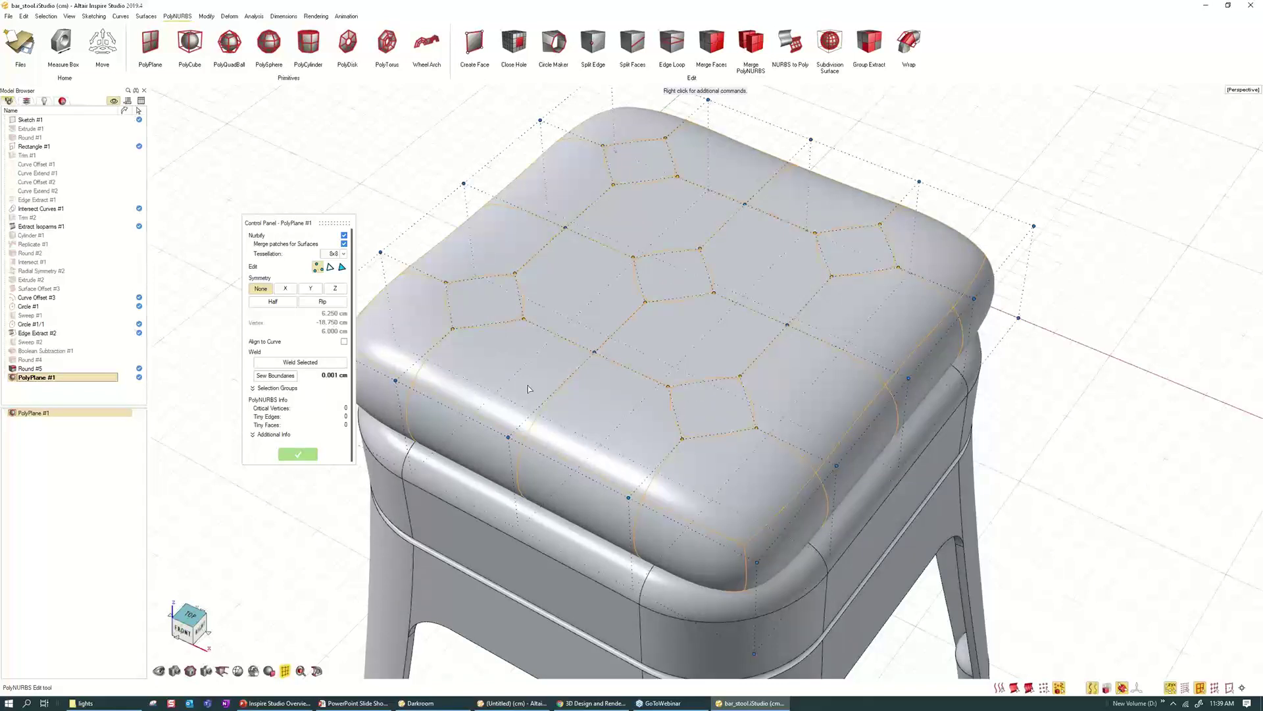
- Select the five diamond-shaped faces and extrude them 0.5 cm down into the cushion
{"action": "left_click", "coordinate": [342, 266]}
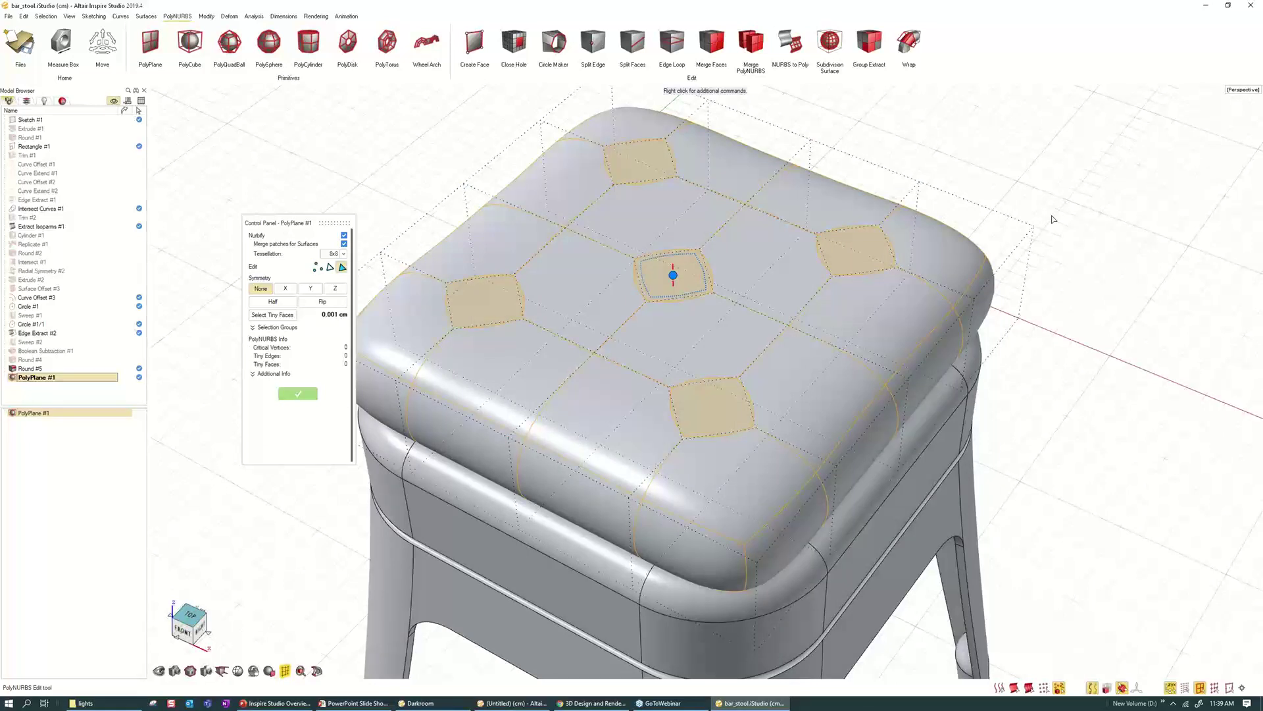
{"action": "middle_click_drag", "start_coordinate": [681, 358], "coordinate": [676, 301]}
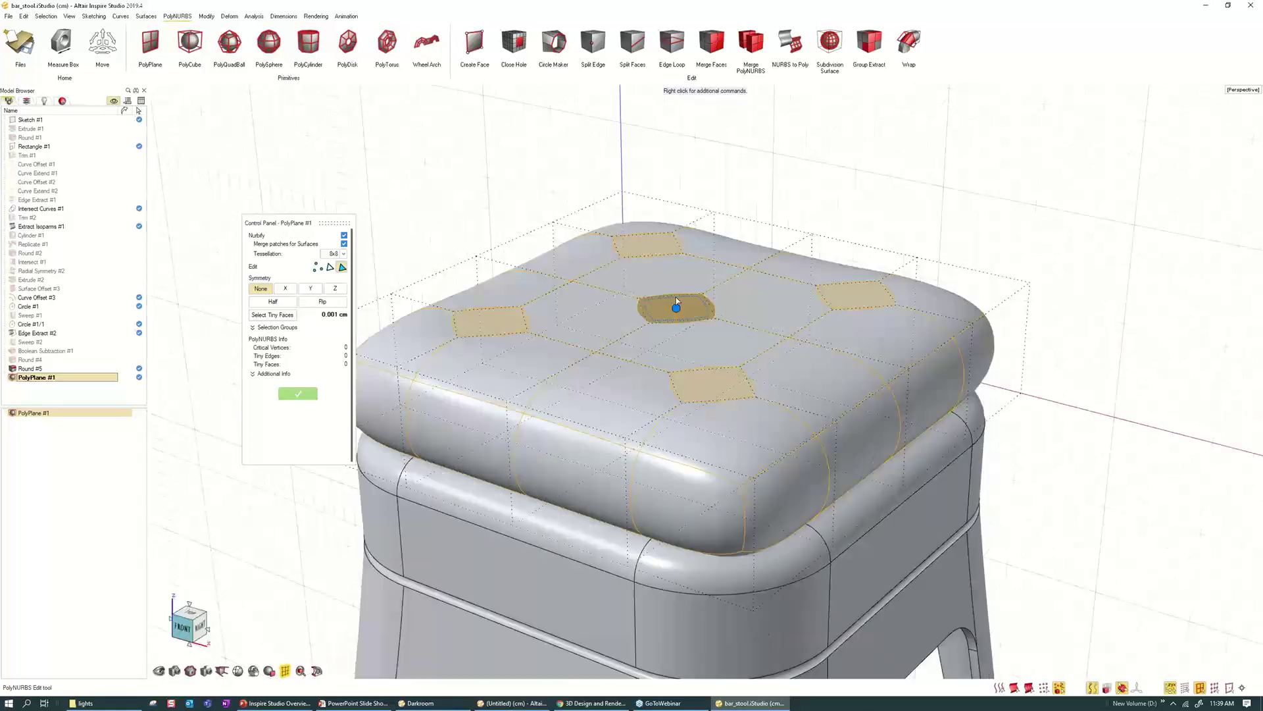
{"action": "left_click_drag", "start_coordinate": [676, 301], "coordinate": [680, 316]}
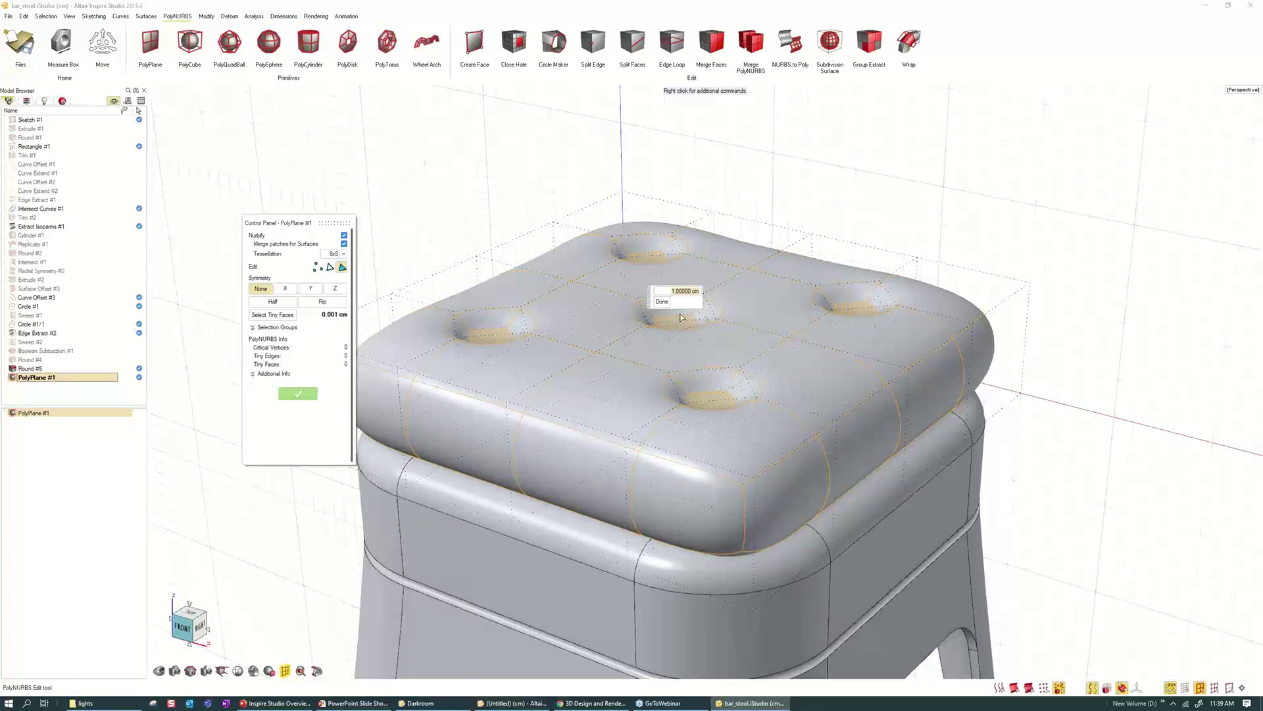
{"action": "left_click", "coordinate": [682, 318]}
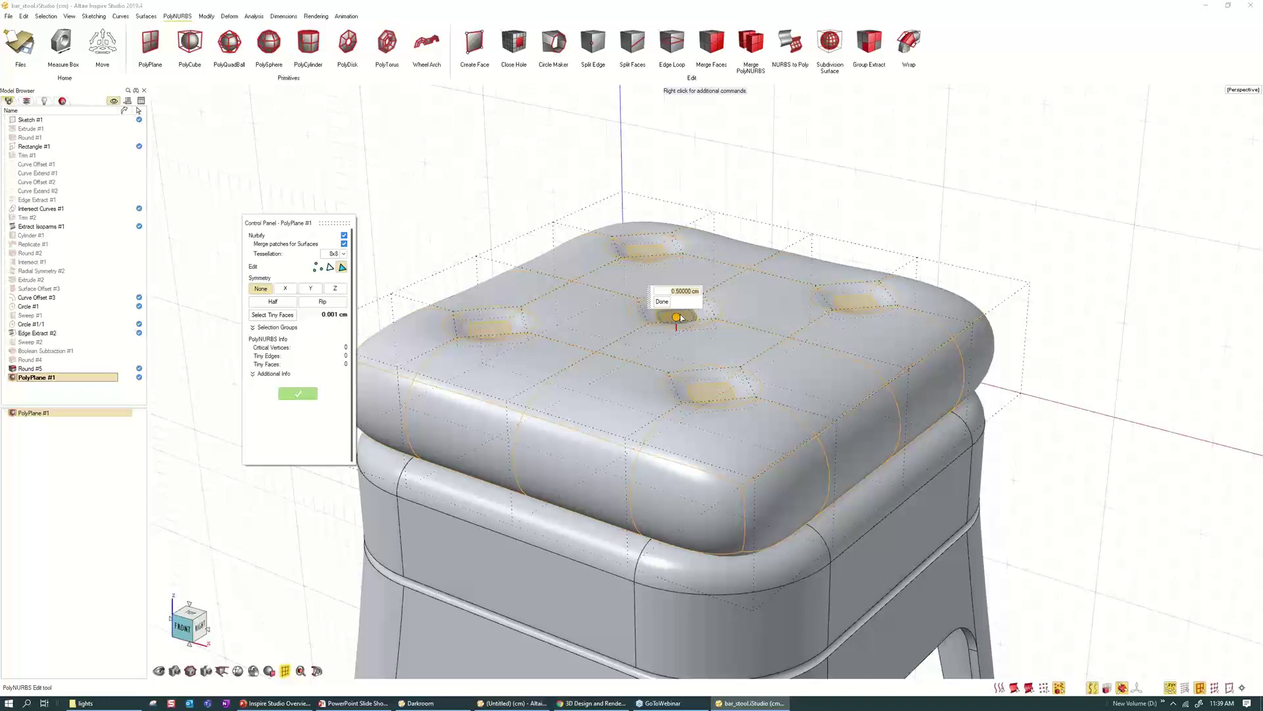
- Extrude the five recessed faces another 1 cm downward to form sharper, deeper button pits
{"action": "scroll", "coordinate": [719, 275], "scroll_direction": "up", "scroll_amount": 5}
{"action": "left_click_drag", "start_coordinate": [719, 275], "coordinate": [716, 273]}
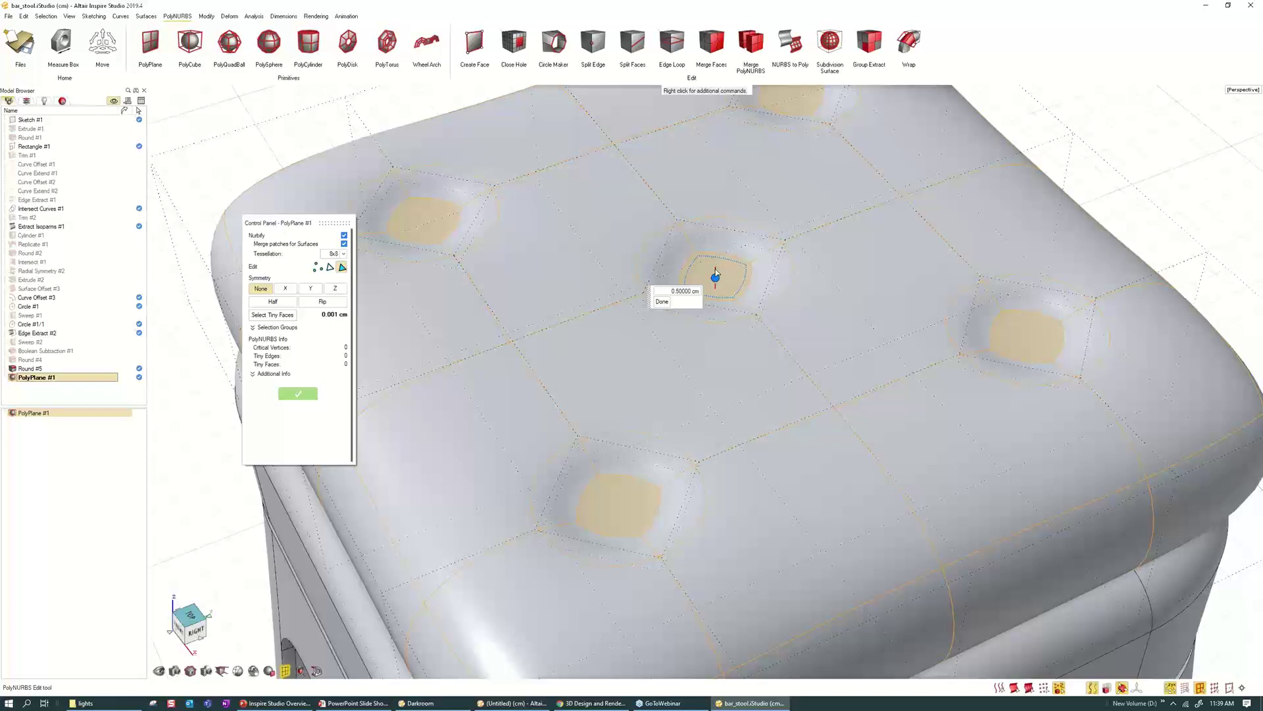
{"action": "left_click_drag", "start_coordinate": [716, 272], "coordinate": [718, 280]}
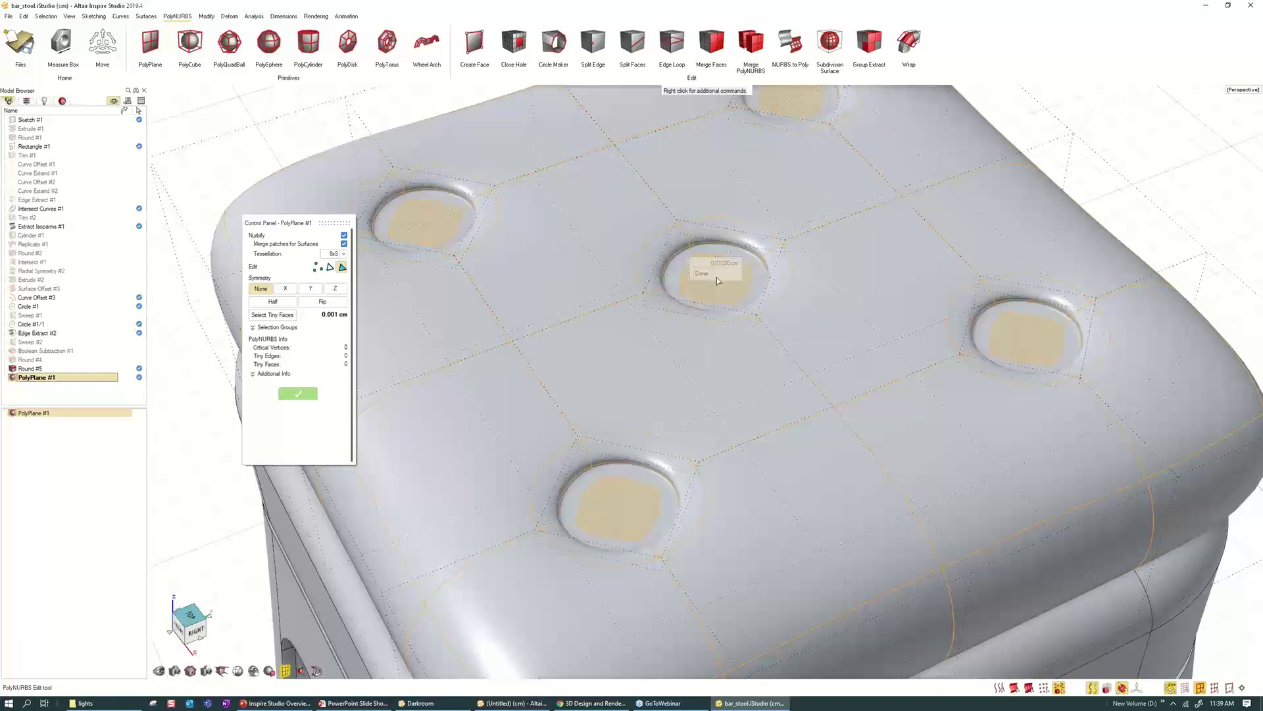
{"action": "scroll", "coordinate": [716, 287], "scroll_direction": "down", "scroll_amount": 5}
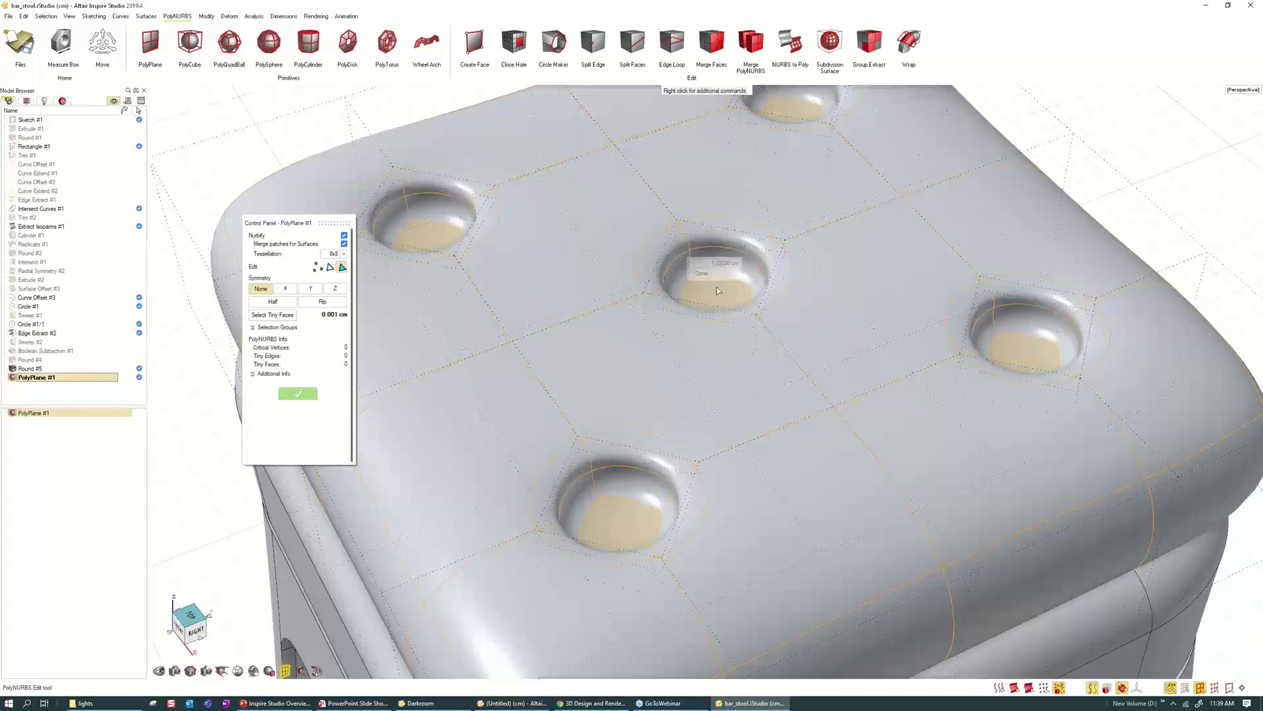
- Duplicate the bottom faces of the five pits and move the copies up so they float above the cushion
{"action": "key", "text": "m"}
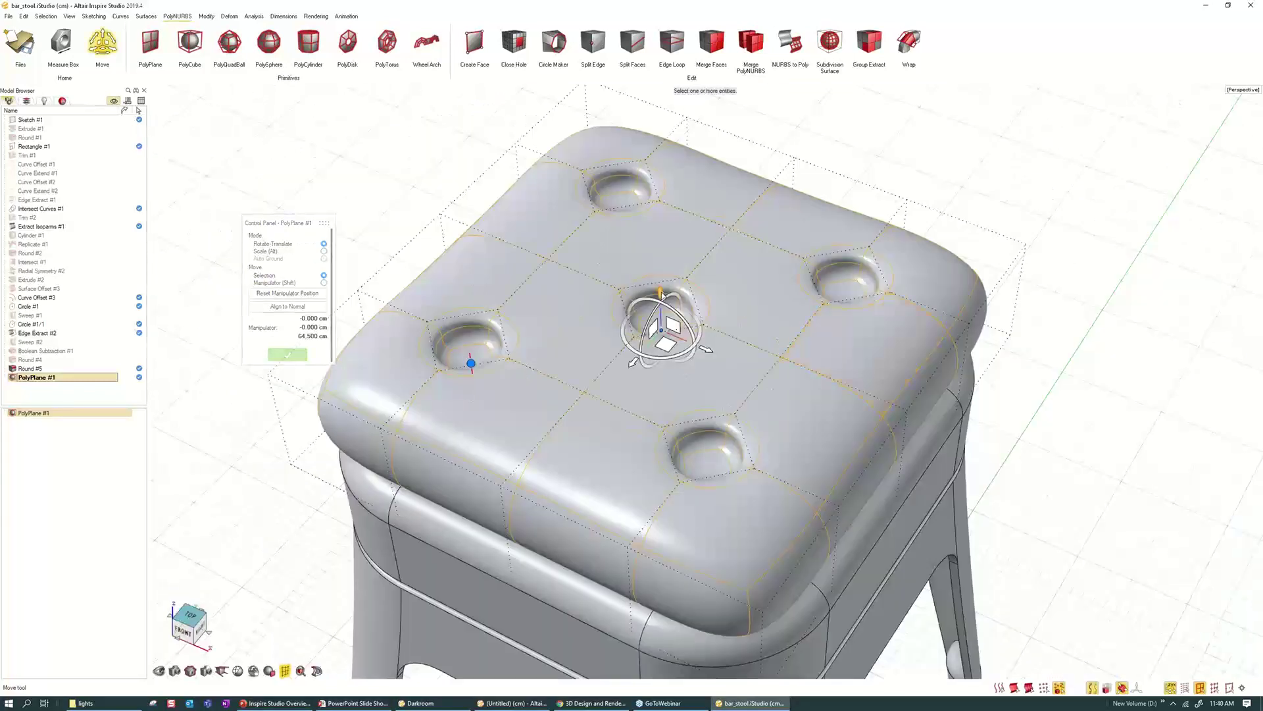
{"action": "left_click_drag", "start_coordinate": [660, 292], "coordinate": [655, 212]}
{"action": "double_click", "coordinate": [656, 214]}
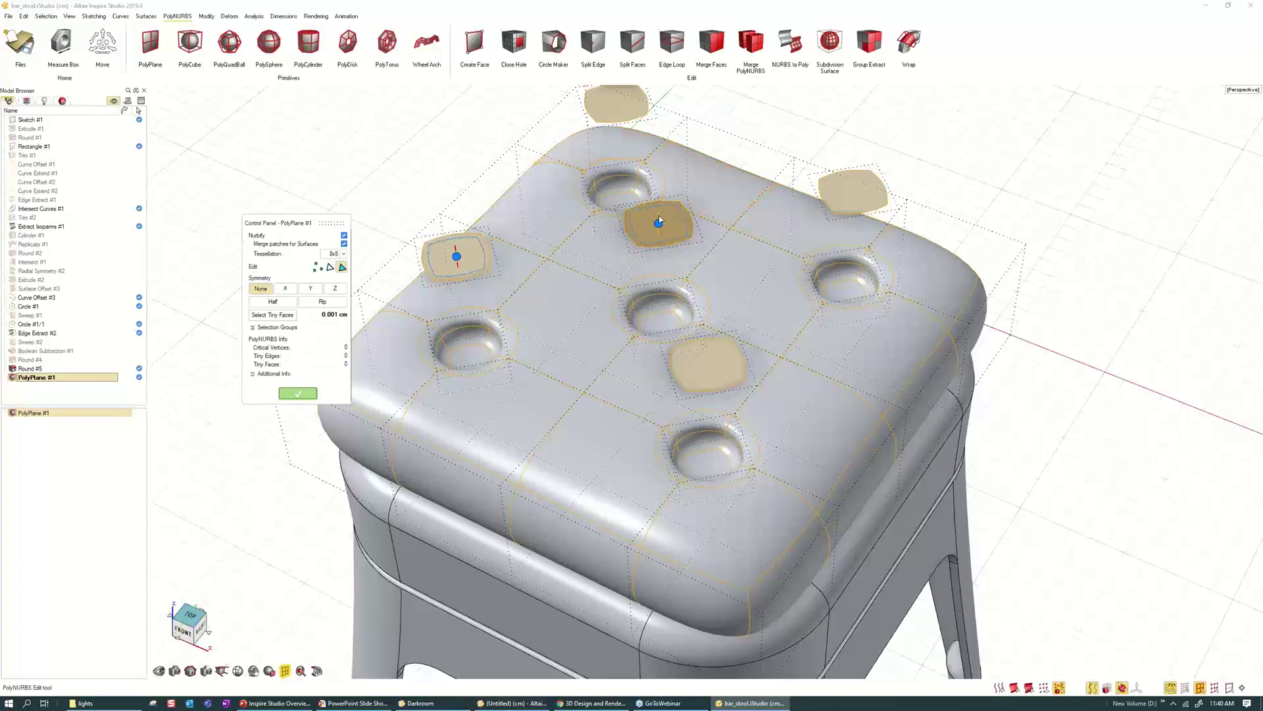
- Extrude the five floating faces upward into rounded button shapes
{"action": "left_click", "coordinate": [661, 220]}
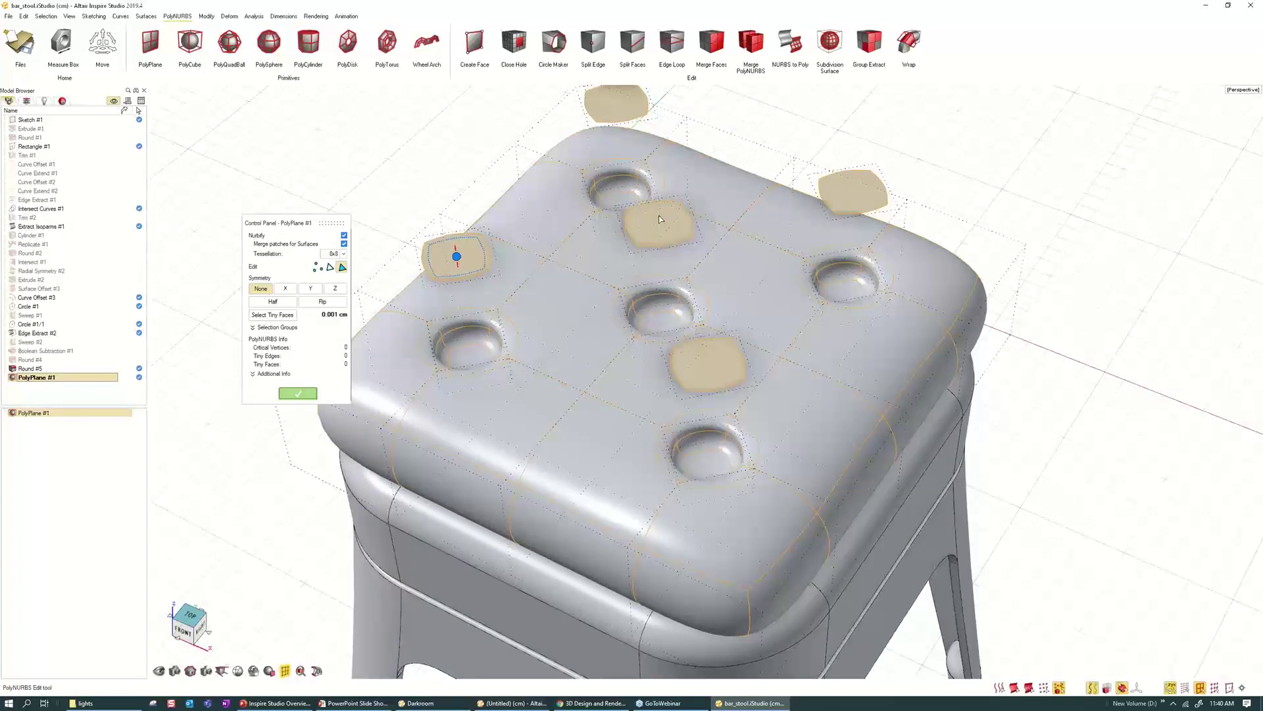
{"action": "right_click", "coordinate": [632, 200]}
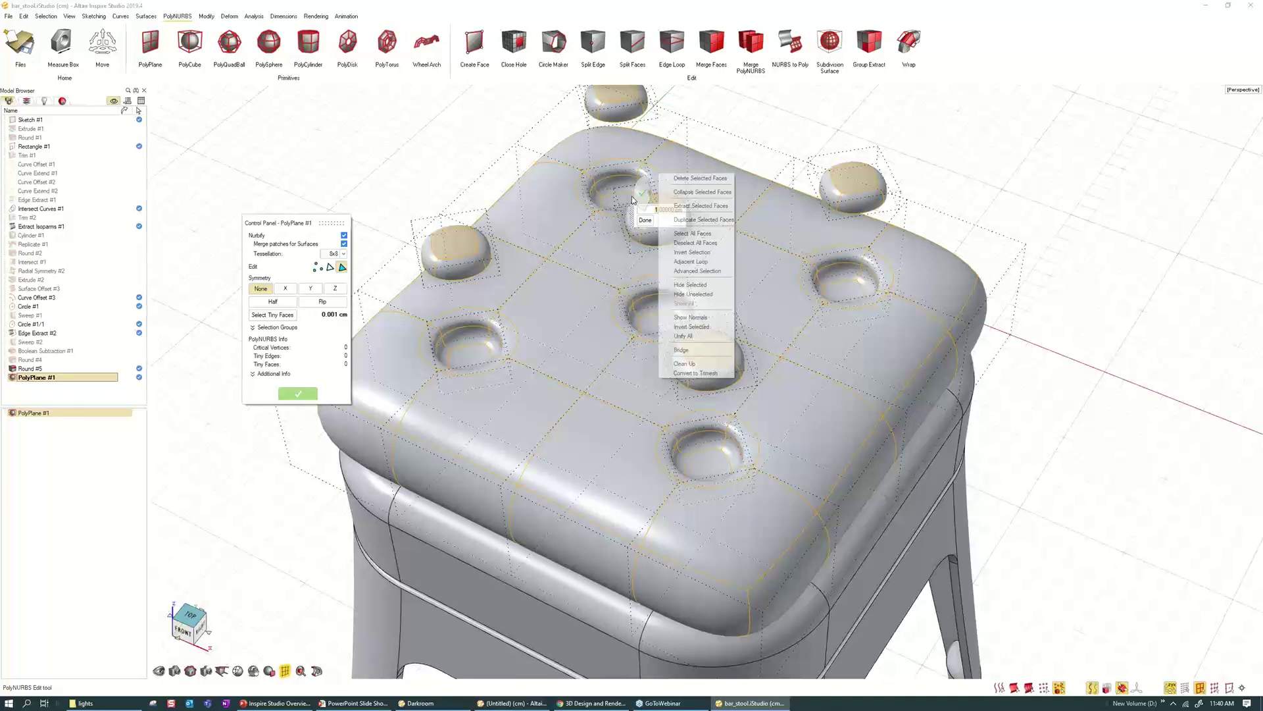
{"action": "left_click", "coordinate": [645, 220]}
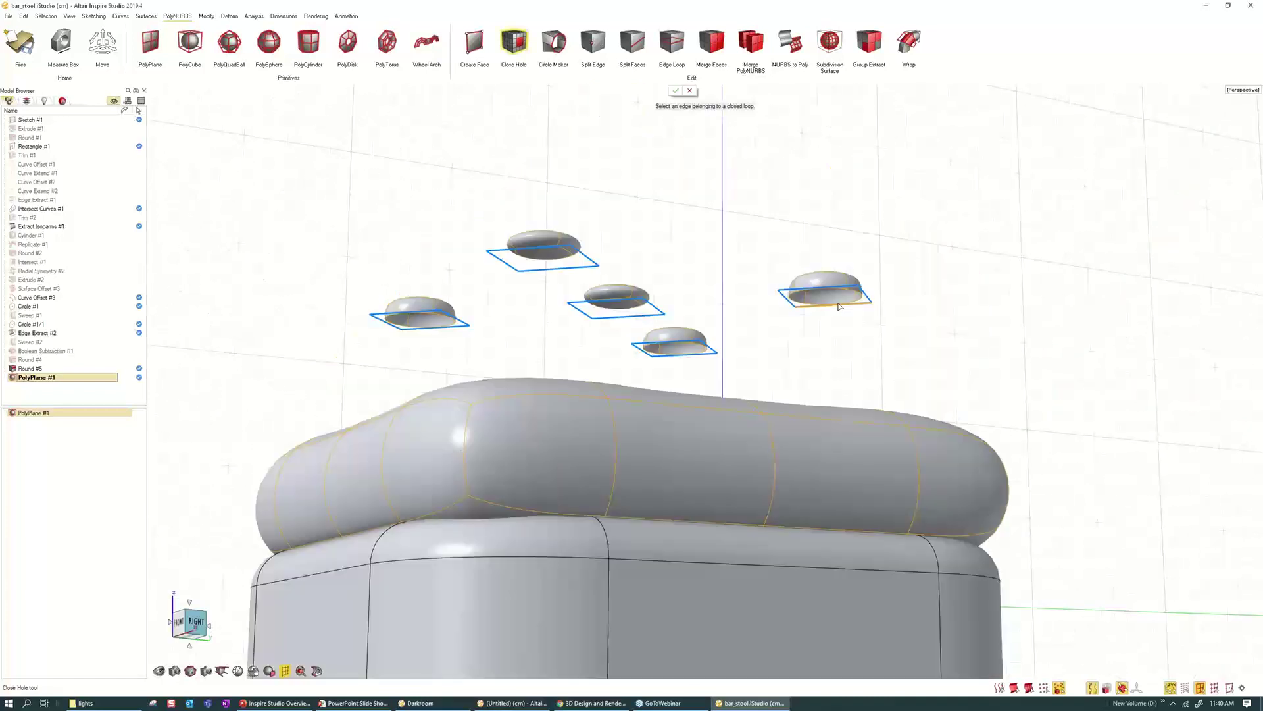
- Close the open holes on the undersides of the floating buttons with Close Hole
{"action": "left_click", "coordinate": [838, 305]}
{"action": "left_click", "coordinate": [710, 346]}
{"action": "left_click", "coordinate": [414, 329]}
{"action": "right_click", "coordinate": [442, 269]}
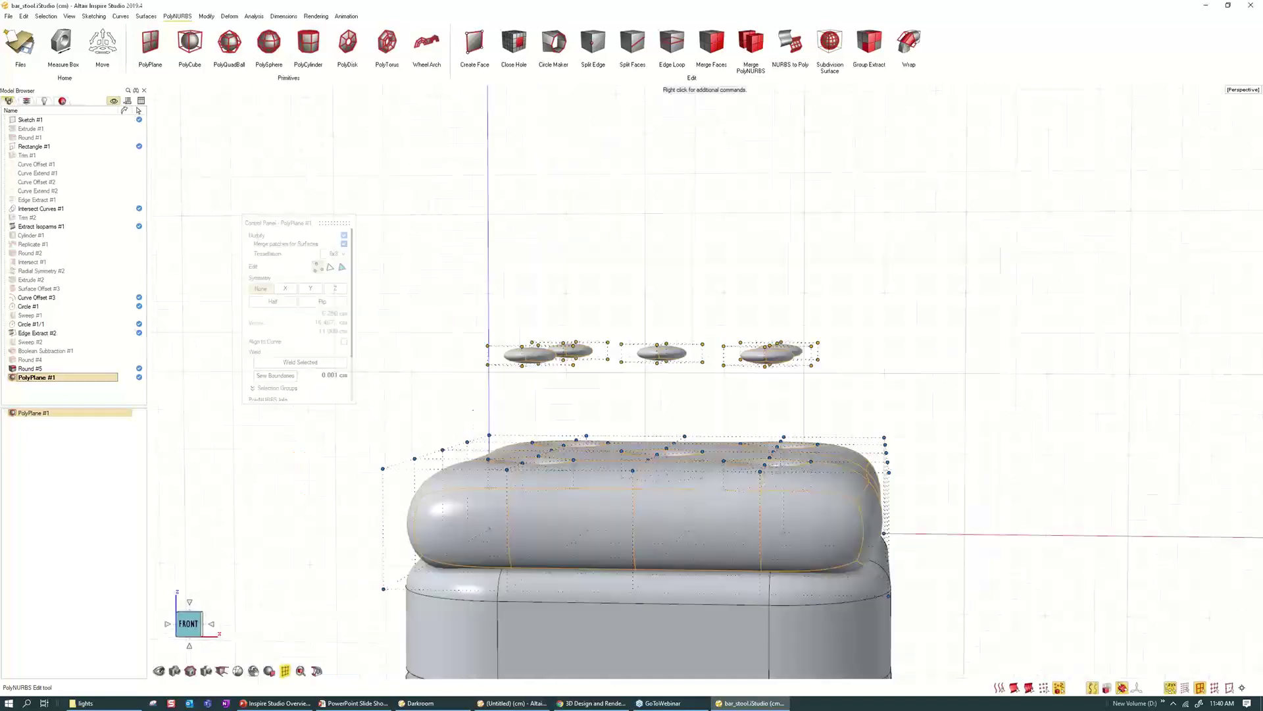
- Move the five buttons straight down along Z into the cushion's pits and finish editing the cushion
{"action": "middle_click_drag", "start_coordinate": [658, 368], "coordinate": [618, 448]}
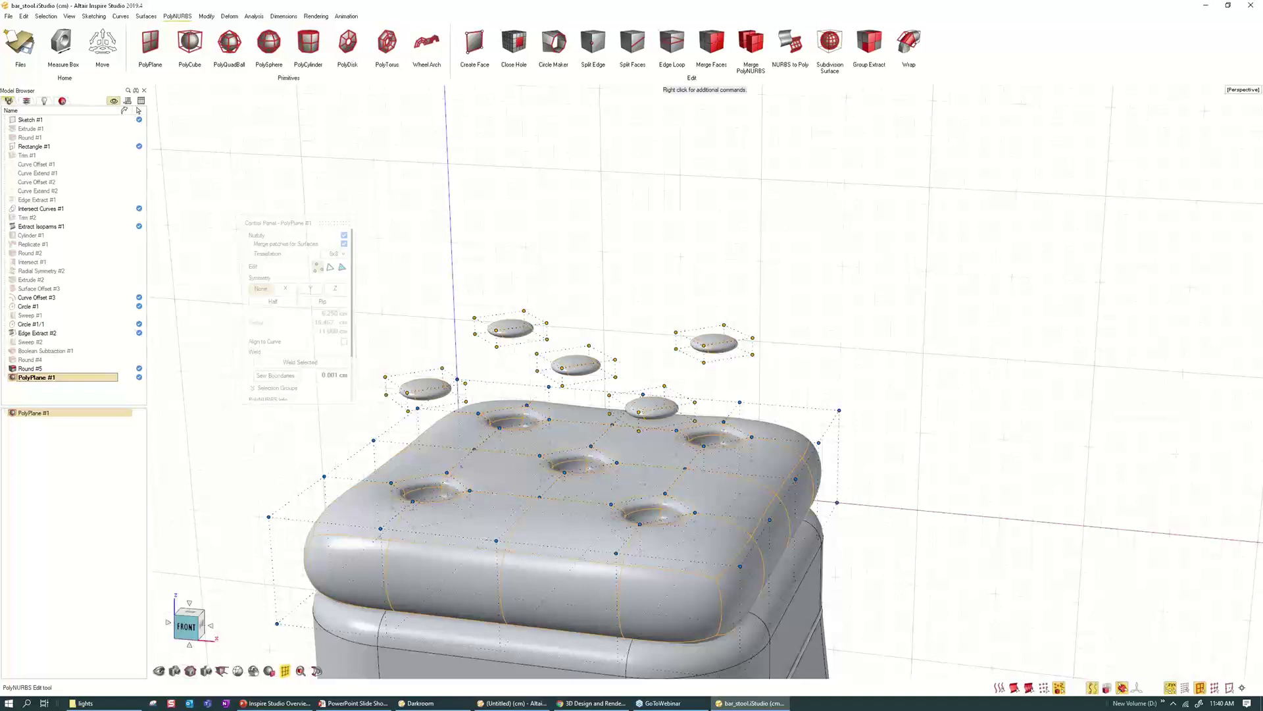
{"action": "middle_click_drag", "start_coordinate": [565, 422], "coordinate": [530, 436]}
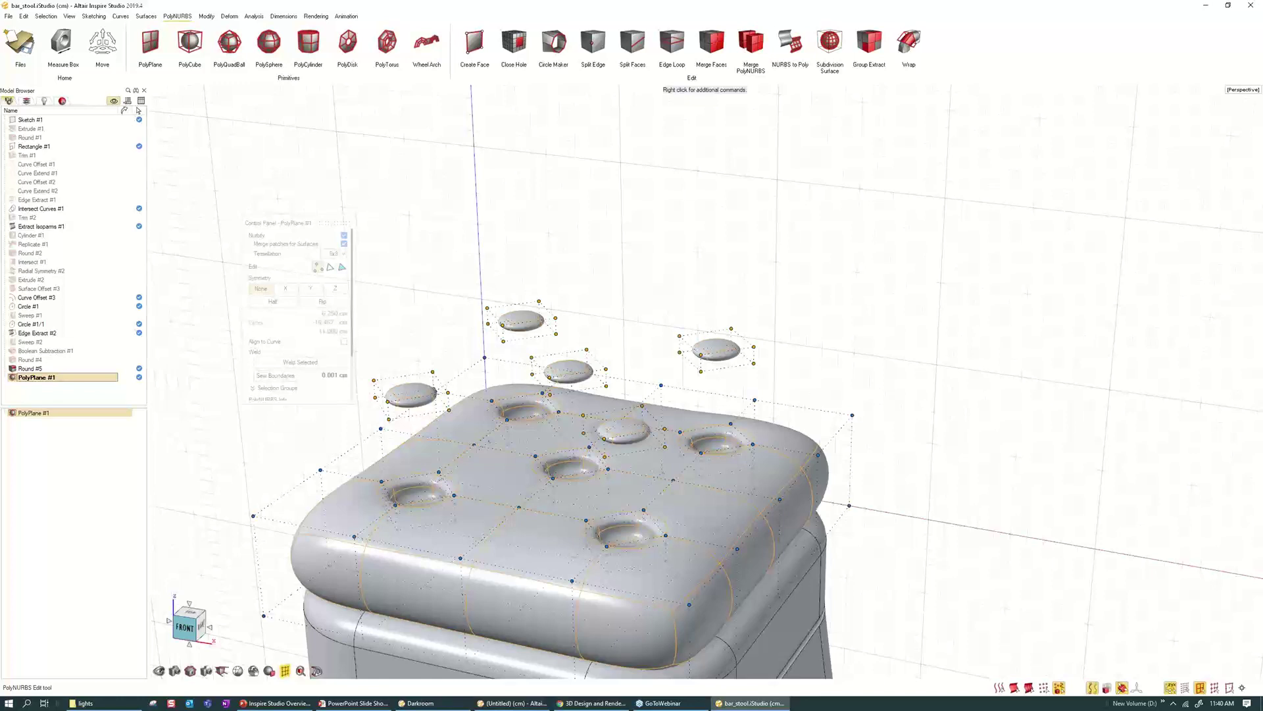
{"action": "middle_click_drag", "start_coordinate": [566, 428], "coordinate": [541, 425]}
{"action": "right_click_drag", "start_coordinate": [541, 425], "coordinate": [658, 318]}
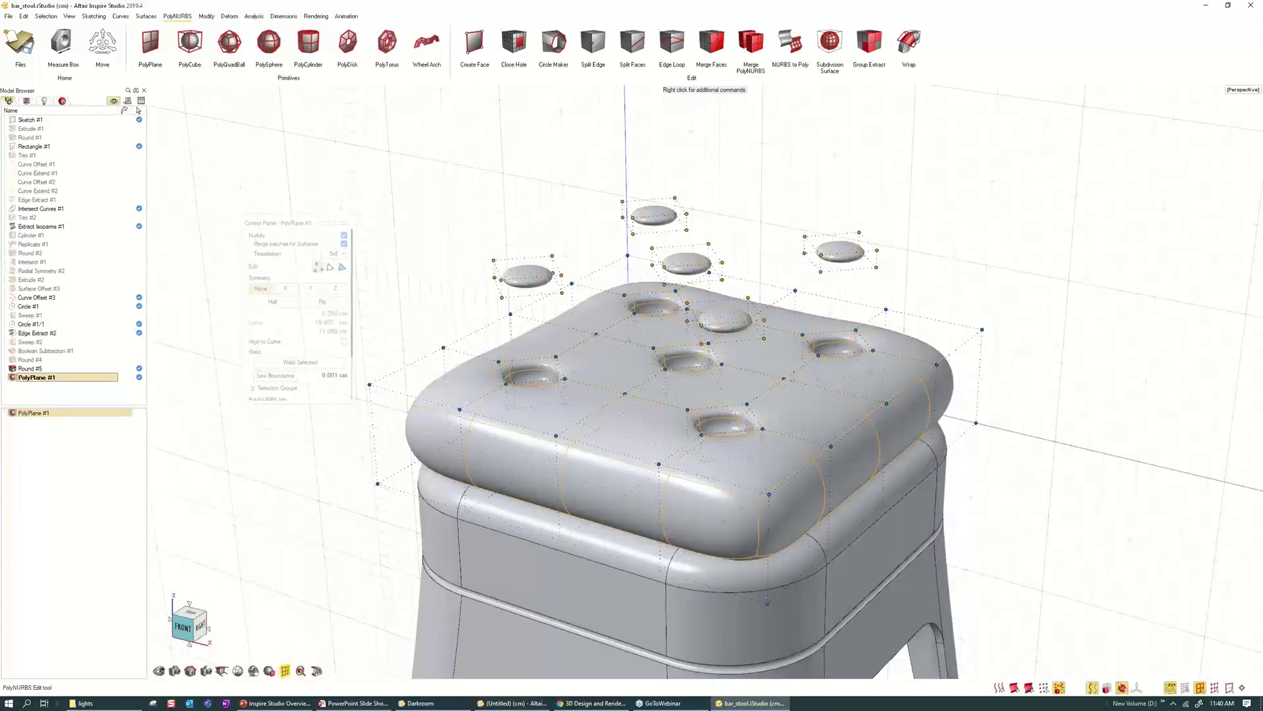
{"action": "key", "text": "m"}
{"action": "left_click_drag", "start_coordinate": [687, 217], "coordinate": [687, 315]}
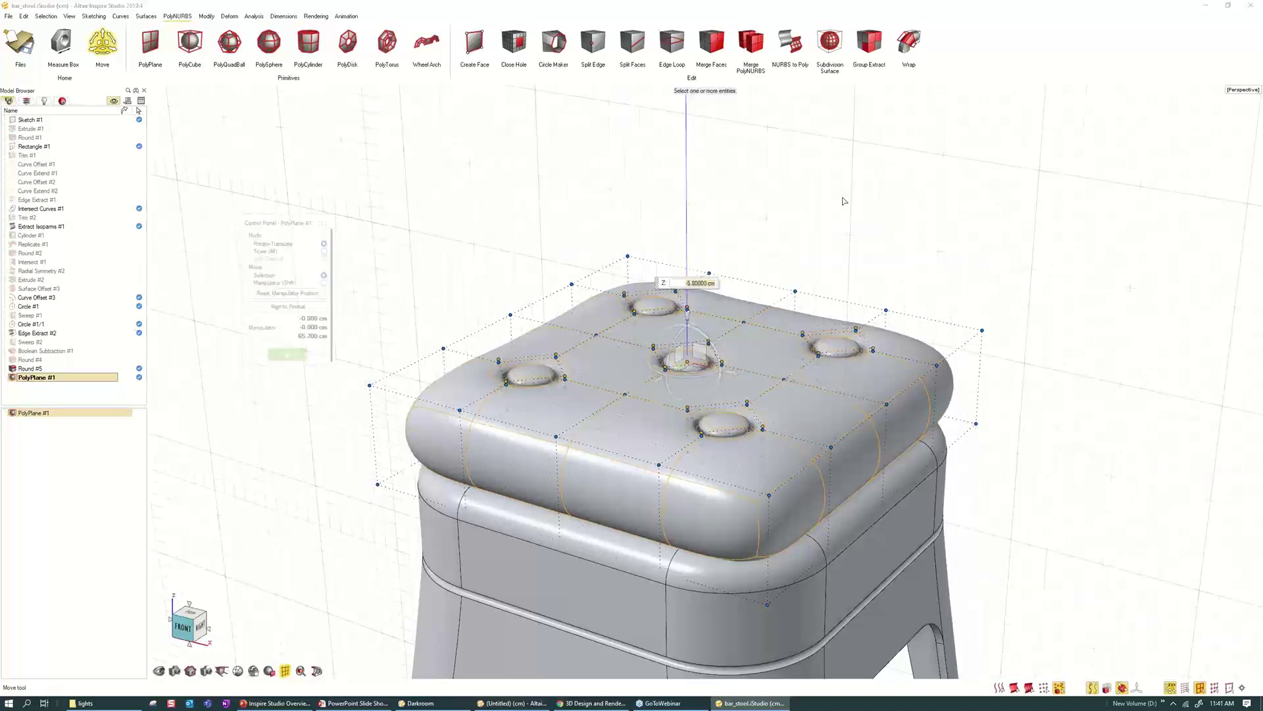
{"action": "key", "text": "BackSpace"}
{"action": "key", "text": "Return"}
{"action": "right_click", "coordinate": [843, 201]}
{"action": "scroll", "coordinate": [794, 228], "scroll_direction": "down", "scroll_amount": 3}
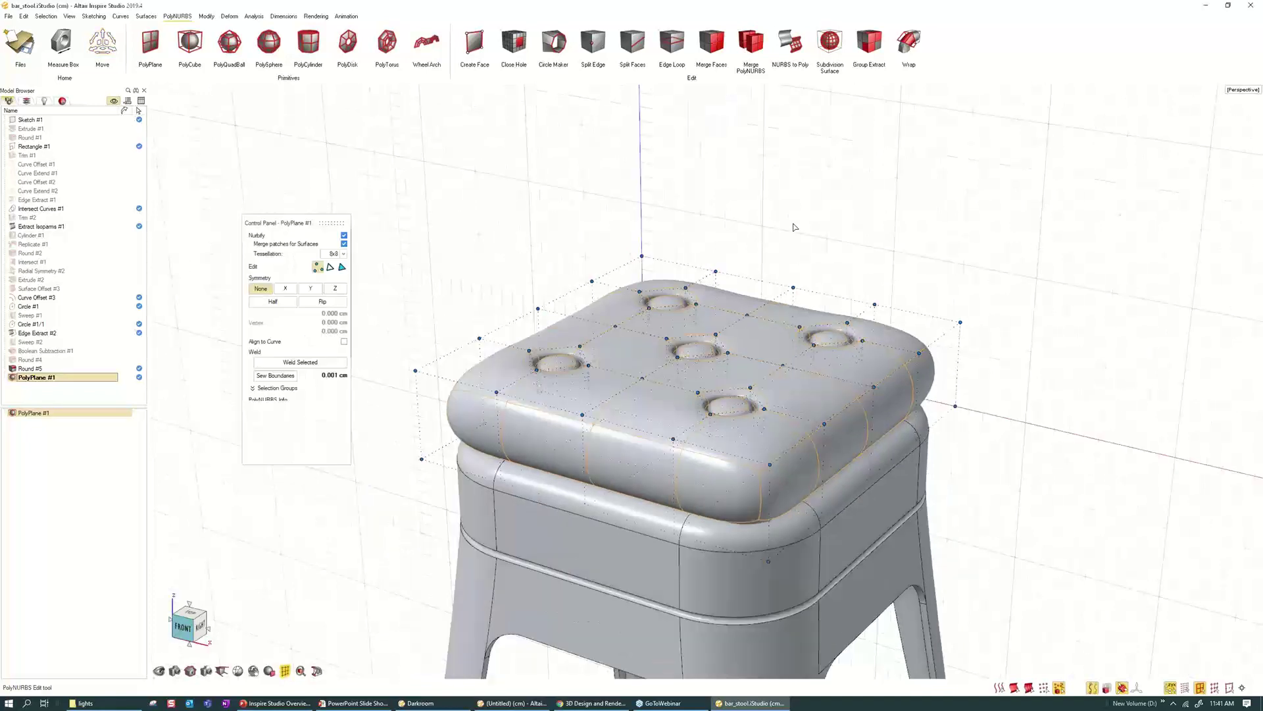
{"action": "right_click", "coordinate": [738, 198]}
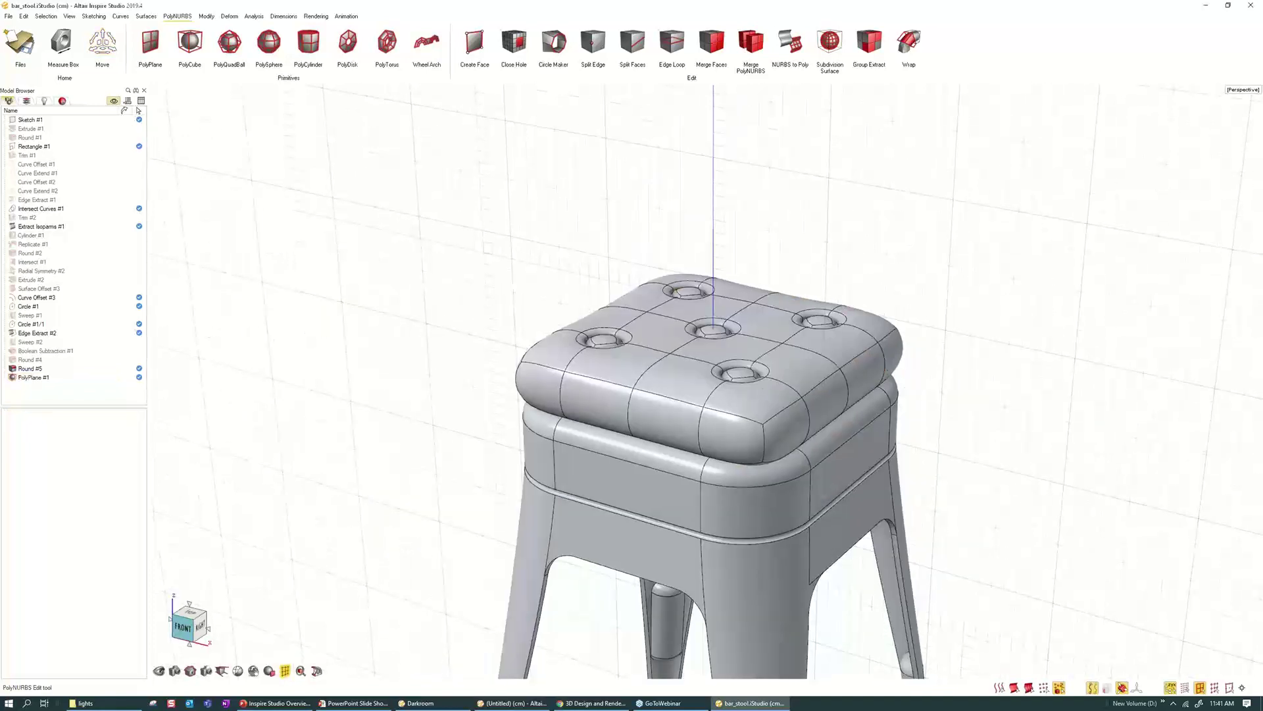
- Reopen the cushion for PolyNURBS editing and select the upper and lower control points at its four corners
{"action": "right_click_drag", "start_coordinate": [736, 198], "coordinate": [763, 356]}
{"action": "left_click", "coordinate": [768, 361]}
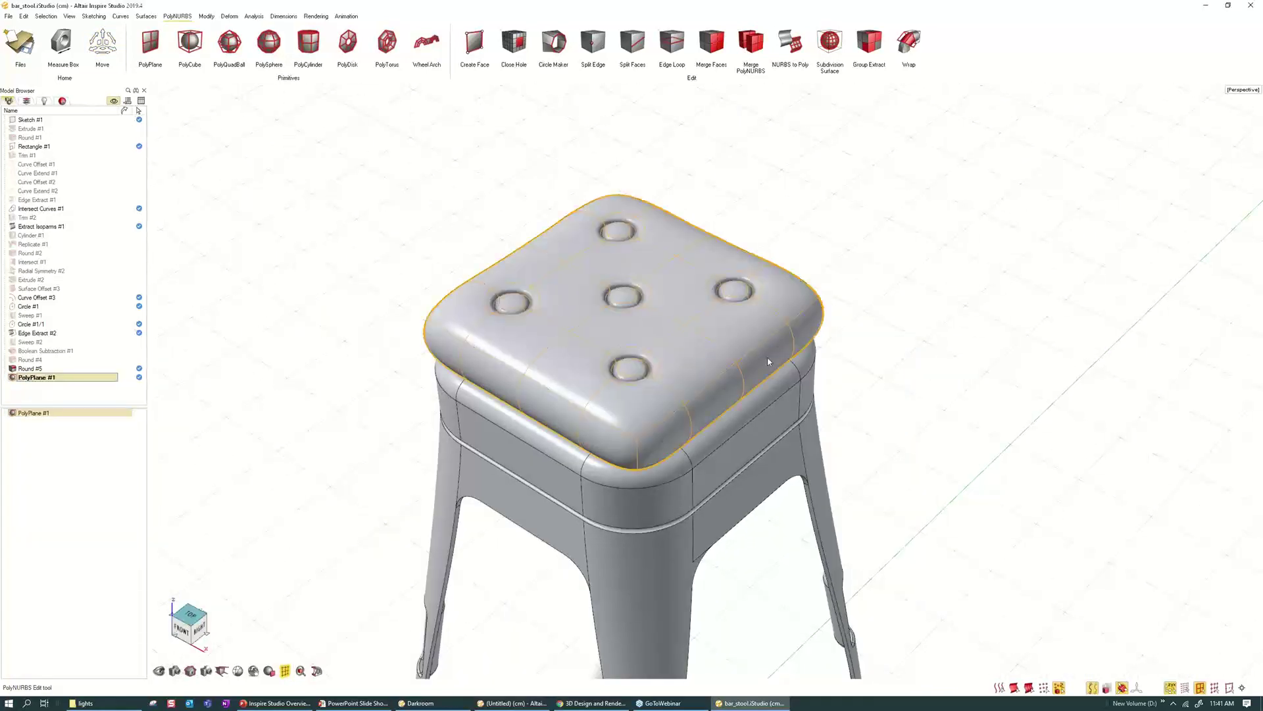
{"action": "double_click", "coordinate": [769, 361]}
{"action": "left_click_drag", "start_coordinate": [834, 266], "coordinate": [889, 381]}
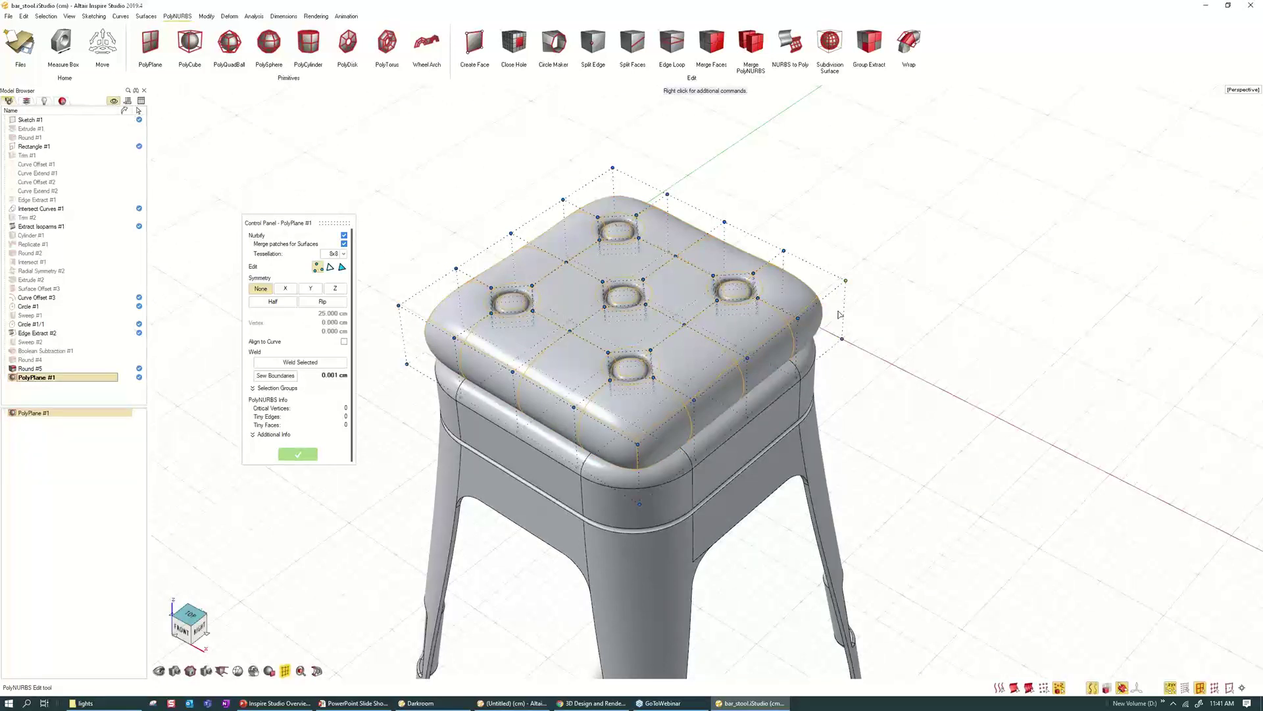
{"action": "left_click_drag", "start_coordinate": [377, 287], "coordinate": [426, 392], "text": "ctrl"}
{"action": "mouse_move", "coordinate": [425, 392]}
{"action": "middle_mouse_down"}
{"action": "mouse_move", "coordinate": [553, 316]}
{"action": "mouse_move", "coordinate": [644, 300]}
{"action": "middle_mouse_up"}
{"action": "left_click_drag", "start_coordinate": [644, 300], "coordinate": [711, 444]}
{"action": "middle_click_drag", "start_coordinate": [711, 445], "coordinate": [527, 281]}
{"action": "left_click_drag", "start_coordinate": [527, 281], "coordinate": [581, 401]}
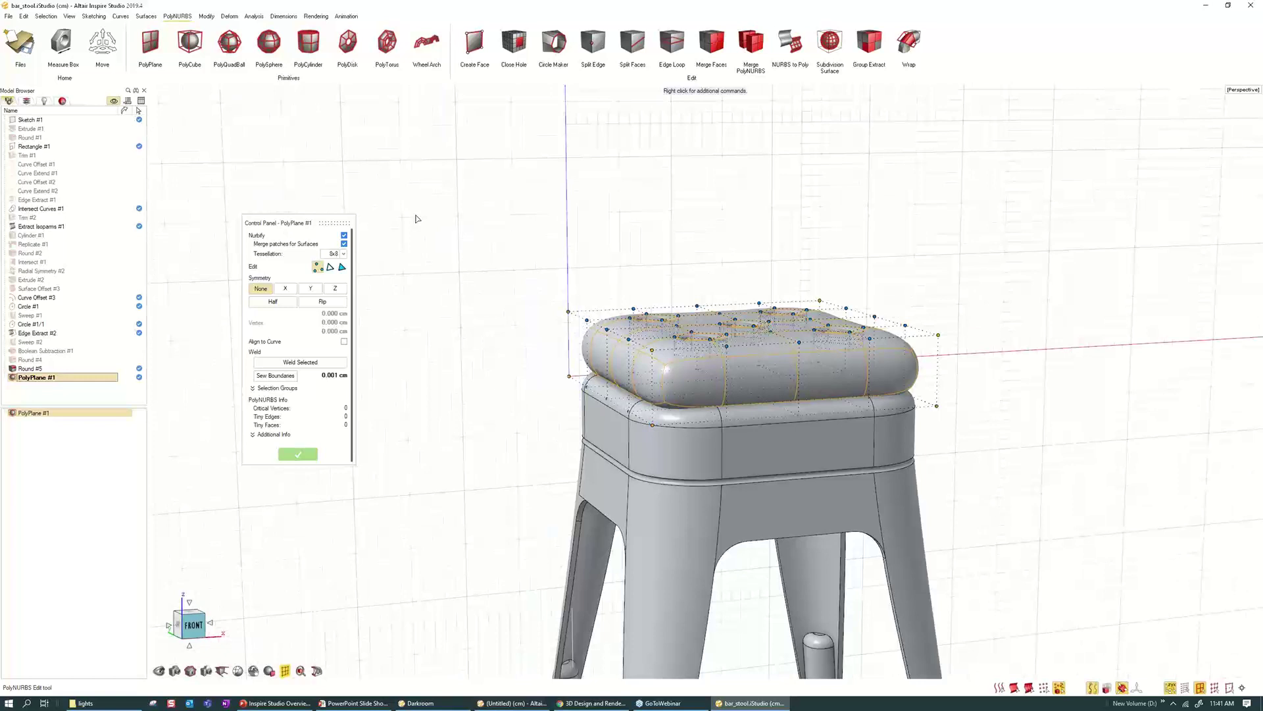
- Scale the selected corner points closer together vertically to pinch the cushion's corners, and finish the edit
{"action": "left_click", "coordinate": [115, 59]}
{"action": "left_click_drag", "start_coordinate": [735, 355], "coordinate": [745, 366]}
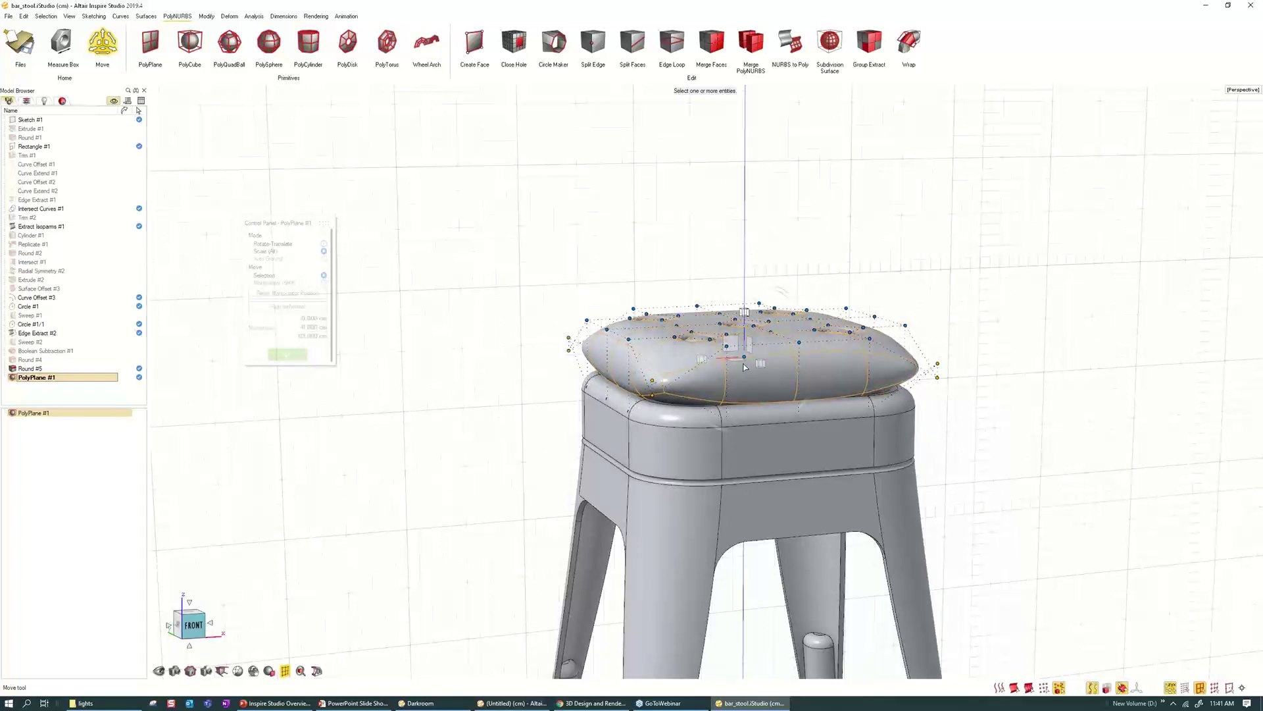
{"action": "left_click_drag", "start_coordinate": [745, 367], "coordinate": [745, 363]}
{"action": "middle_click_drag", "start_coordinate": [744, 363], "coordinate": [676, 125]}
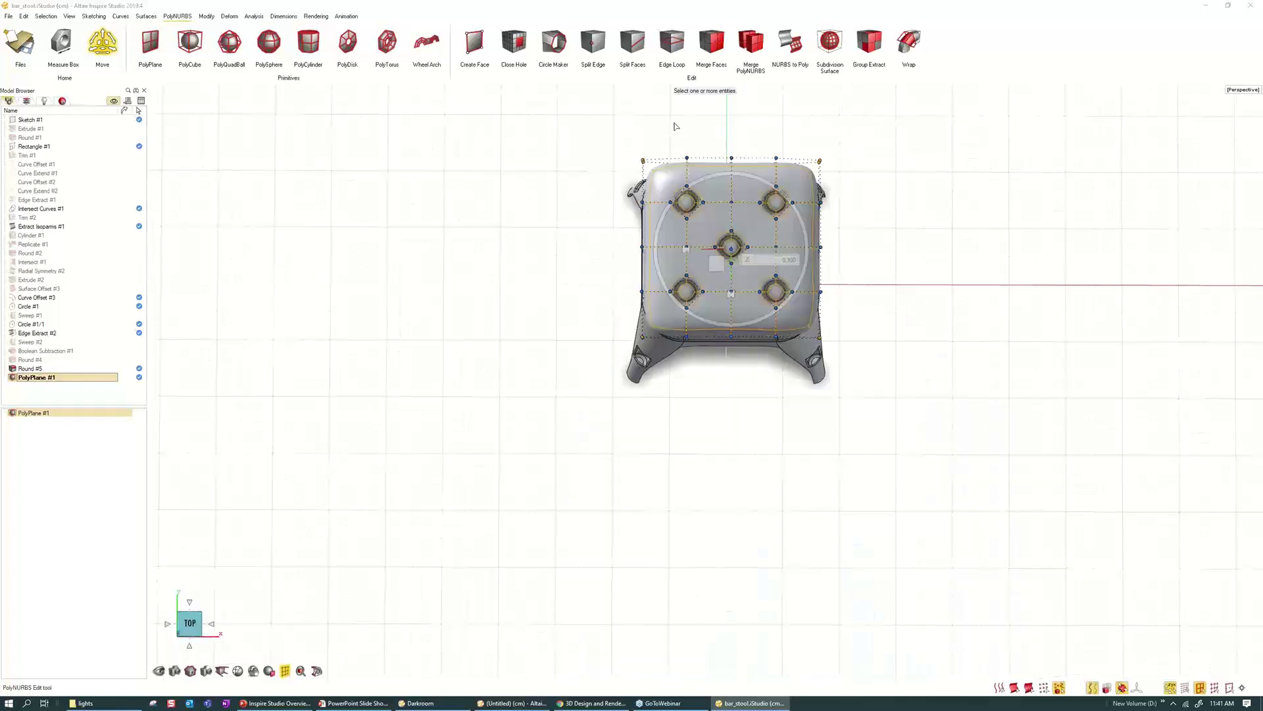
{"action": "key", "text": "Escape"}
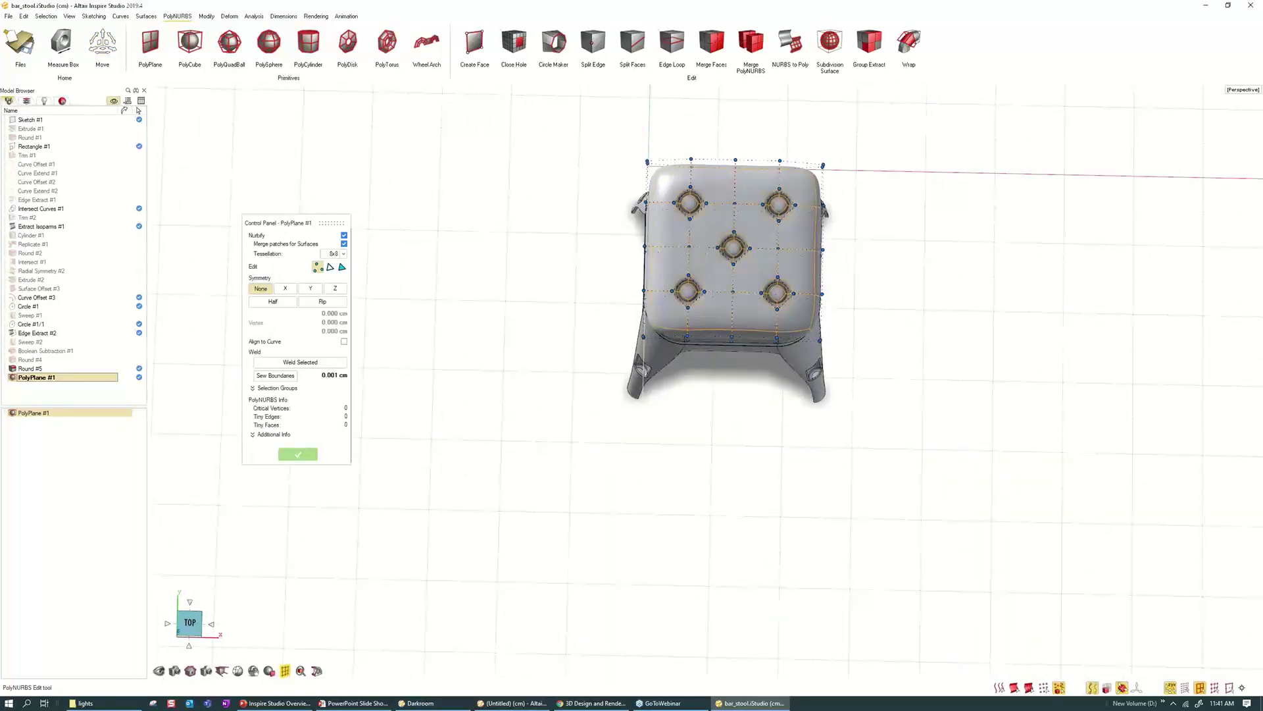
{"action": "middle_click_drag", "start_coordinate": [737, 355], "coordinate": [664, 251]}
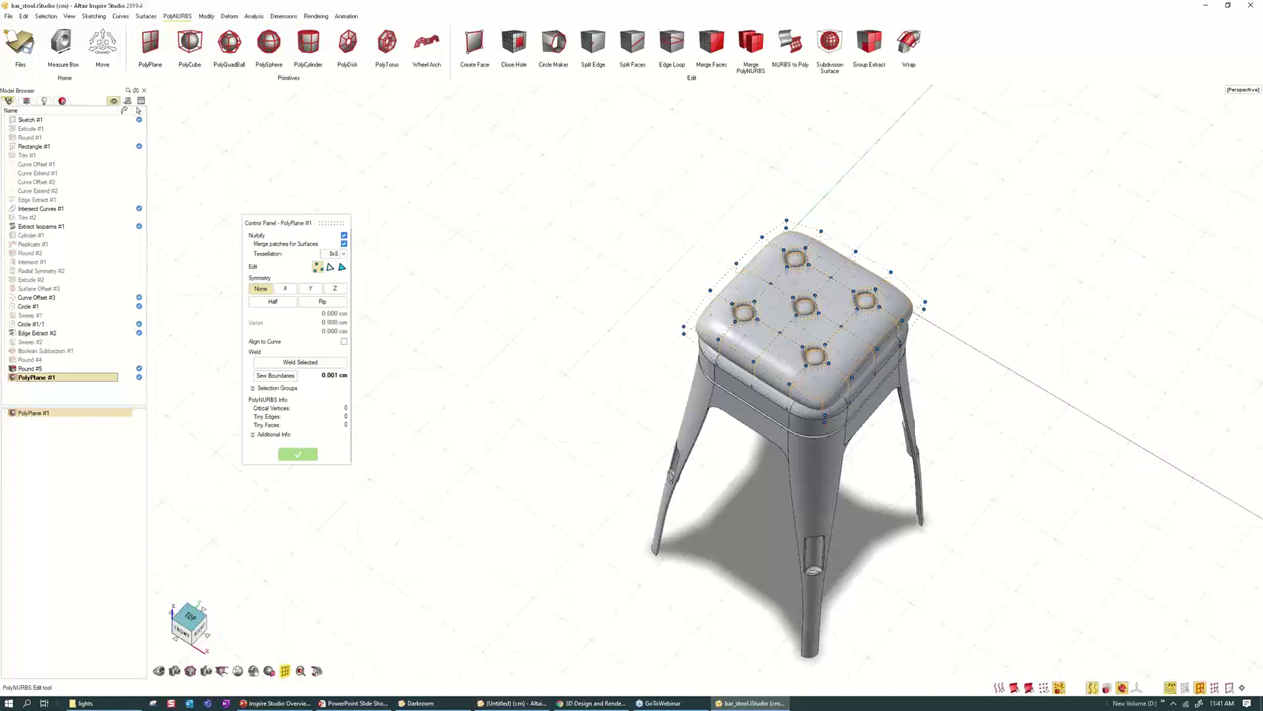
{"action": "key", "text": "Escape"}
- Inspect the cushion's pinched corners, sides and tufted buttons from several angles
{"action": "scroll", "coordinate": [789, 329], "scroll_direction": "up", "scroll_amount": 4}
{"action": "middle_click_drag", "start_coordinate": [688, 342], "coordinate": [679, 304]}
{"action": "scroll", "coordinate": [922, 478], "scroll_direction": "down", "scroll_amount": 2}
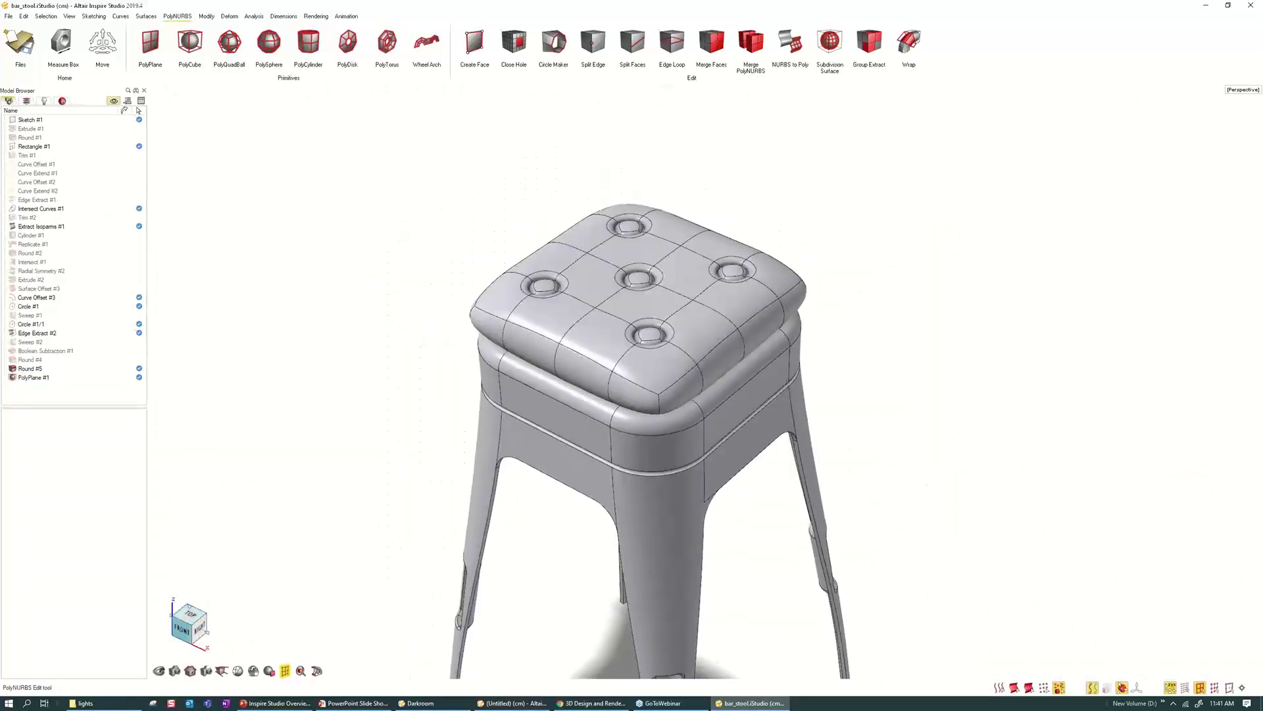
{"action": "right_click_drag", "start_coordinate": [847, 419], "coordinate": [790, 368]}
{"action": "double_click", "coordinate": [630, 251]}
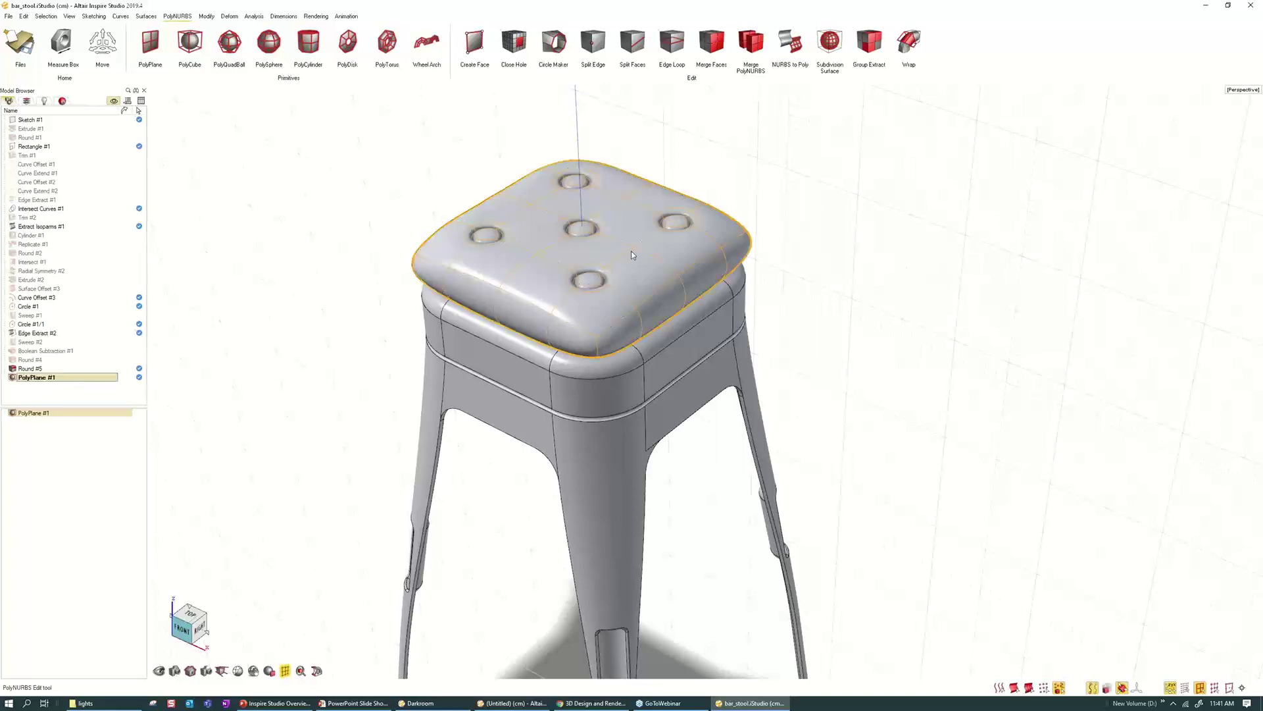
{"action": "scroll", "coordinate": [567, 245], "scroll_direction": "up", "scroll_amount": 1}
{"action": "scroll", "coordinate": [526, 230], "scroll_direction": "up", "scroll_amount": 2}
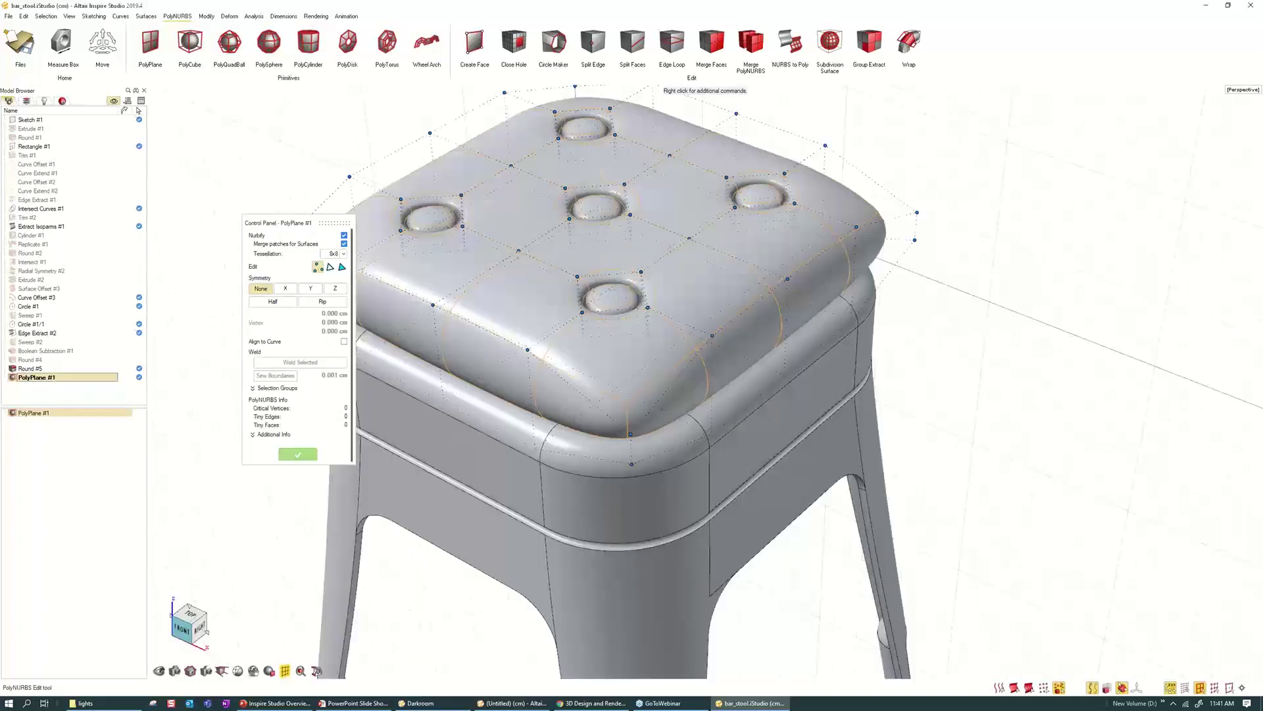
{"action": "right_click_drag", "start_coordinate": [592, 329], "coordinate": [697, 316]}
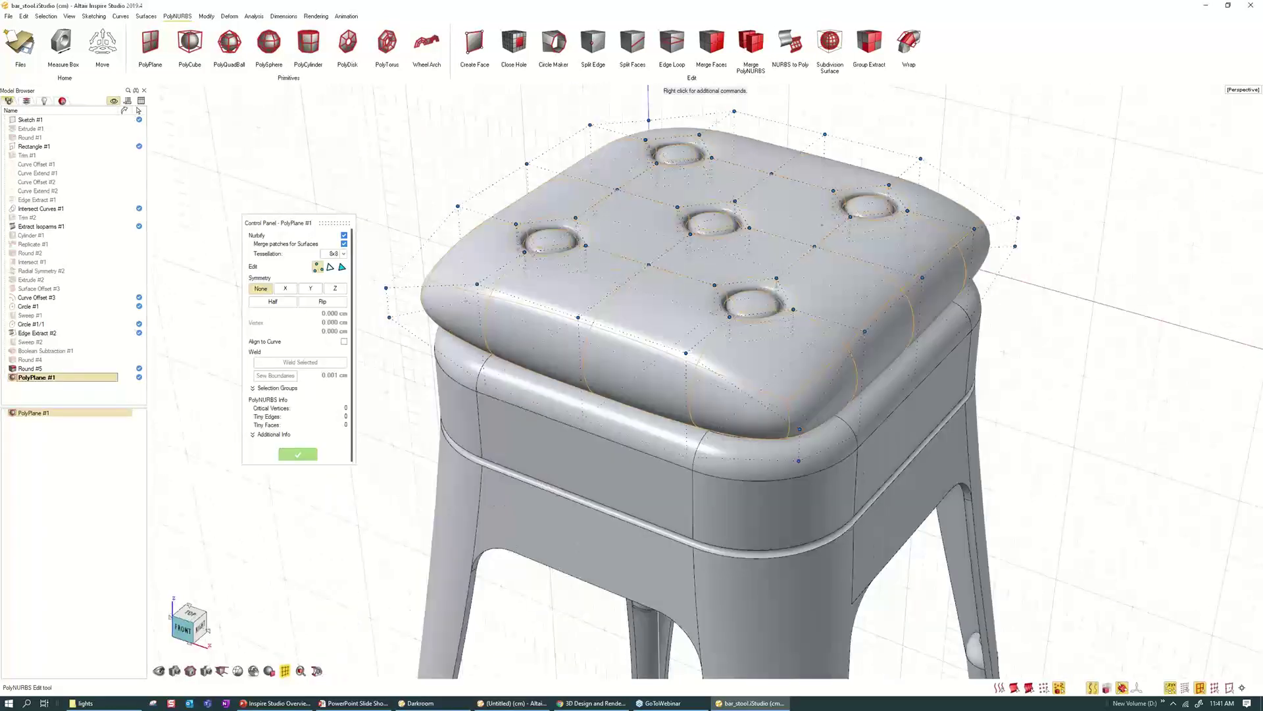
{"action": "middle_click_drag", "start_coordinate": [431, 329], "coordinate": [491, 318]}
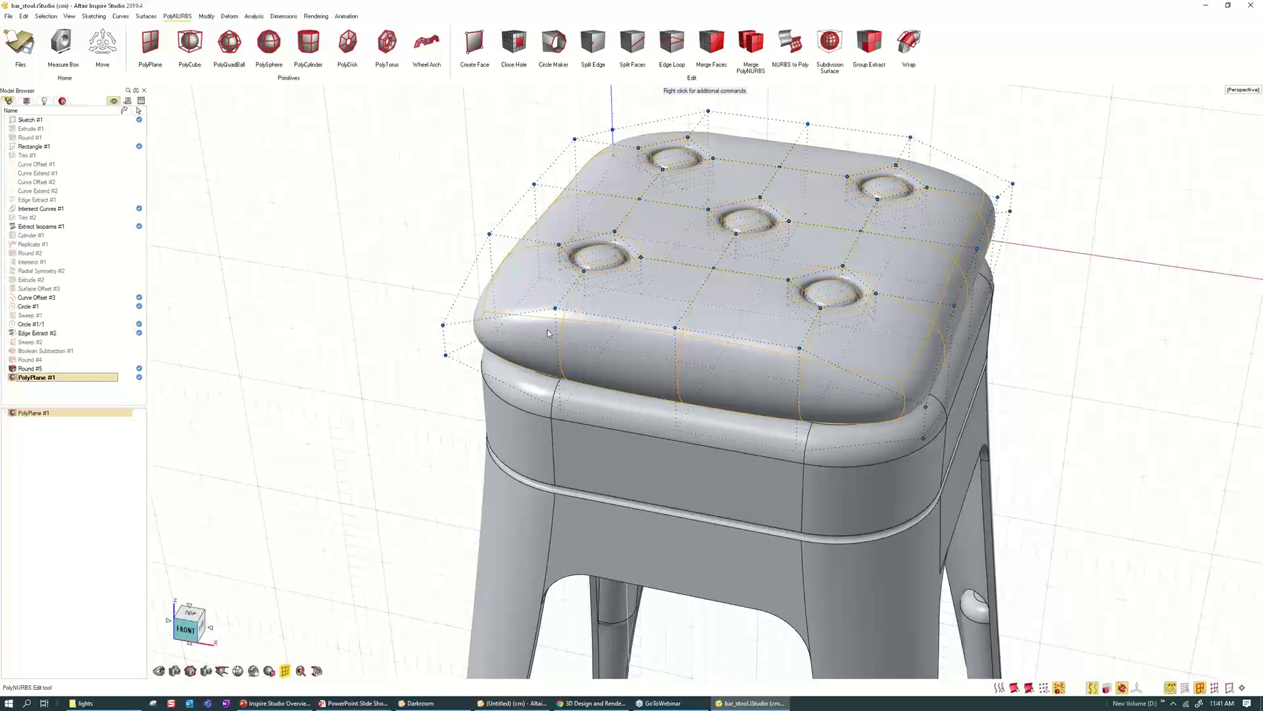
- Draw a wavy degree 3 NURBS curve above the cushion in the front view, alternating high and low control points
{"action": "left_click", "coordinate": [186, 629]}
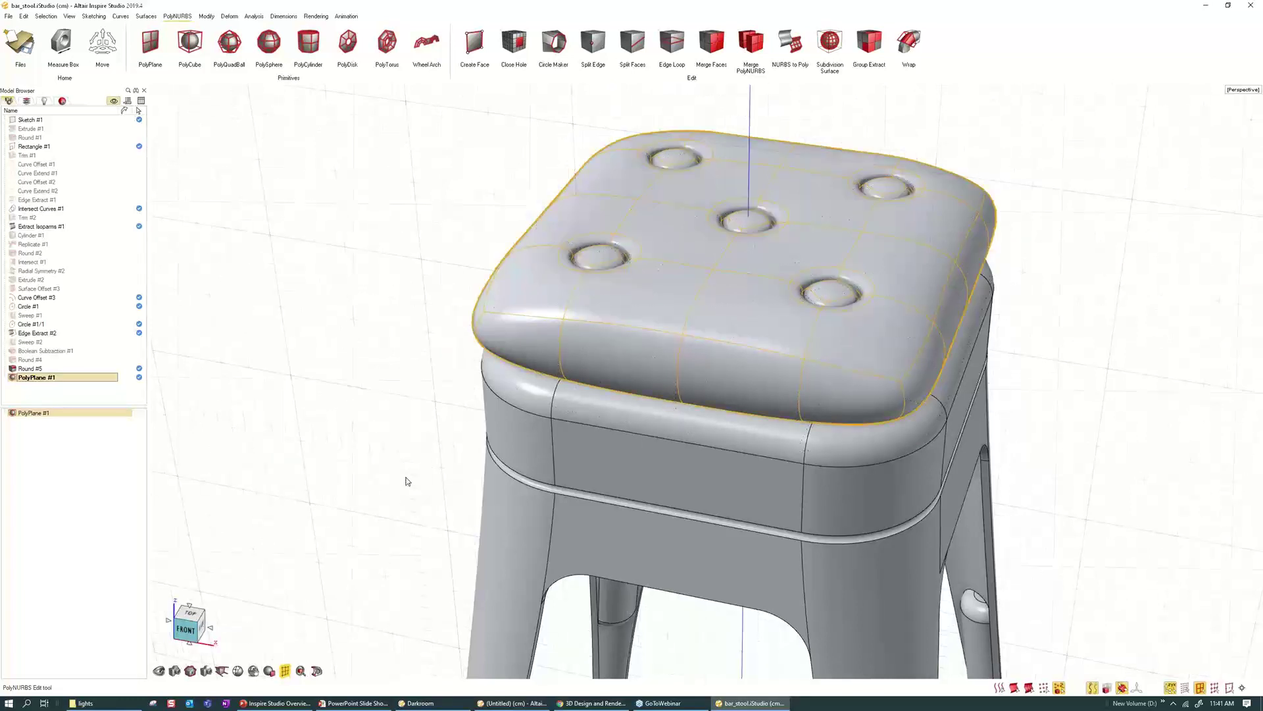
{"action": "key", "text": "space"}
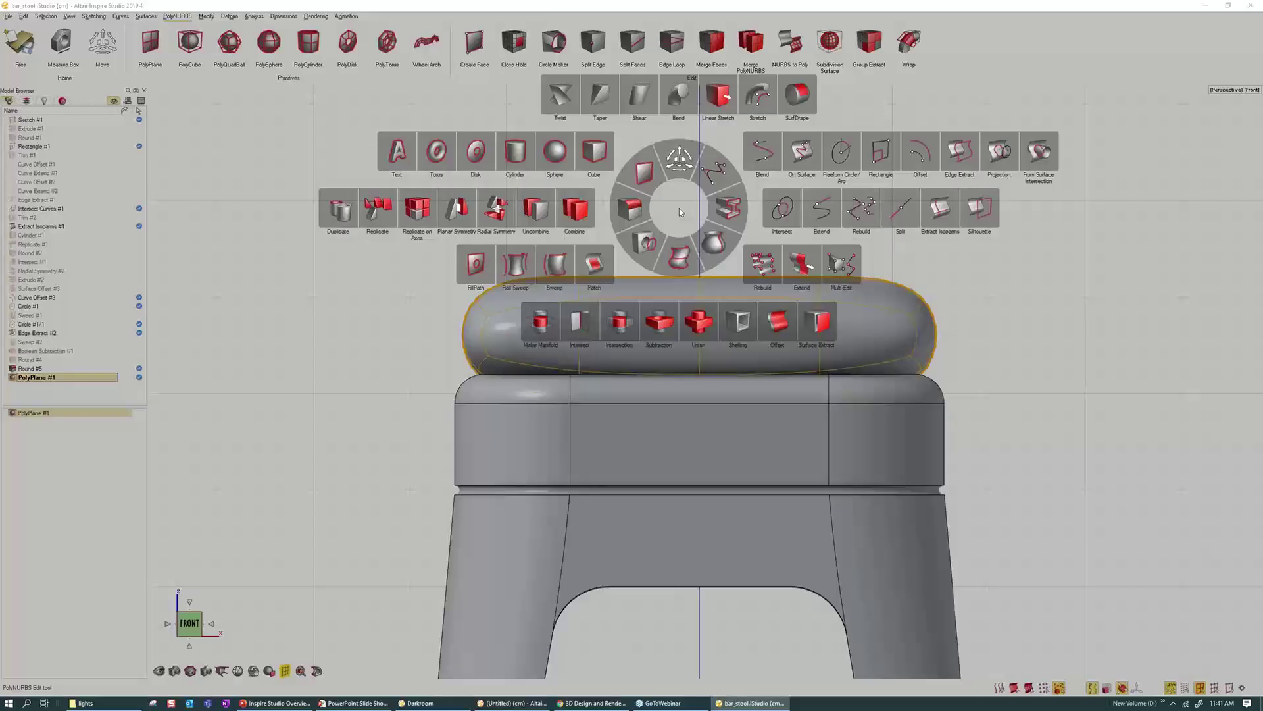
{"action": "left_click", "coordinate": [781, 208]}
{"action": "left_click", "coordinate": [468, 239]}
{"action": "left_click", "coordinate": [506, 258]}
{"action": "left_click", "coordinate": [545, 239]}
{"action": "left_click", "coordinate": [584, 258]}
{"action": "left_click", "coordinate": [623, 239]}
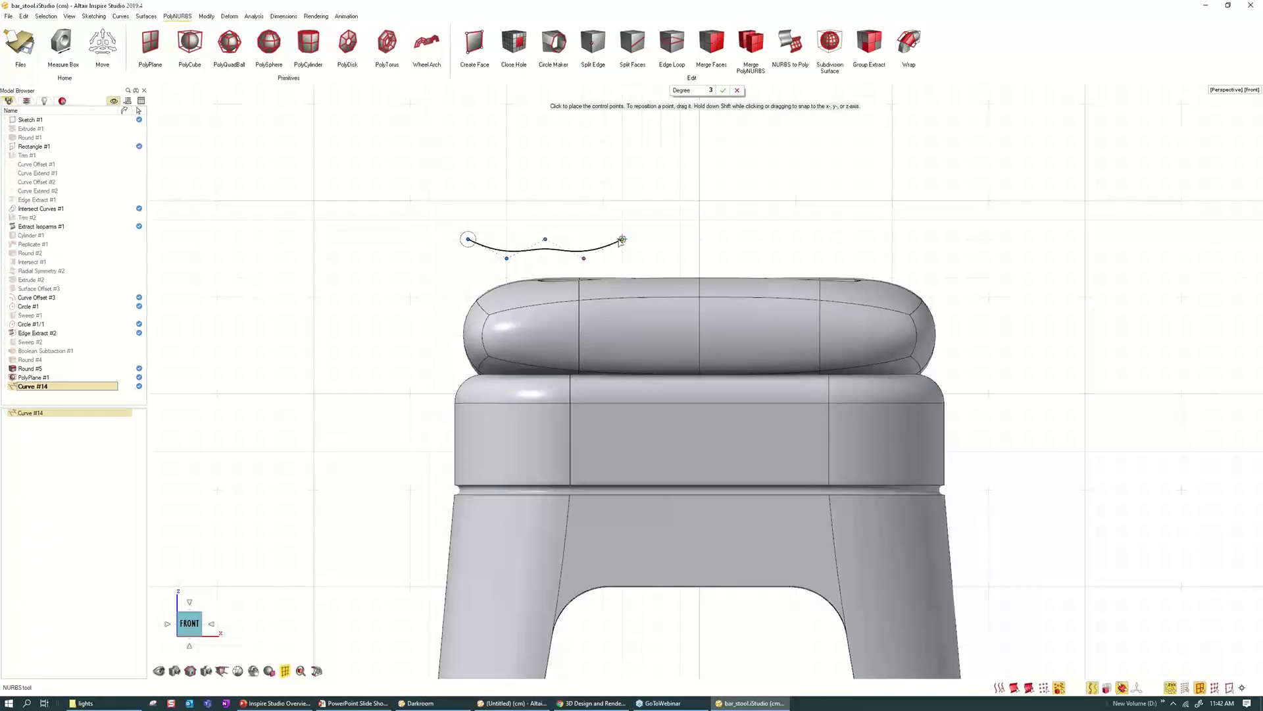
{"action": "left_click", "coordinate": [680, 258]}
{"action": "left_click", "coordinate": [718, 239]}
{"action": "left_click", "coordinate": [758, 258]}
{"action": "left_click", "coordinate": [777, 239]}
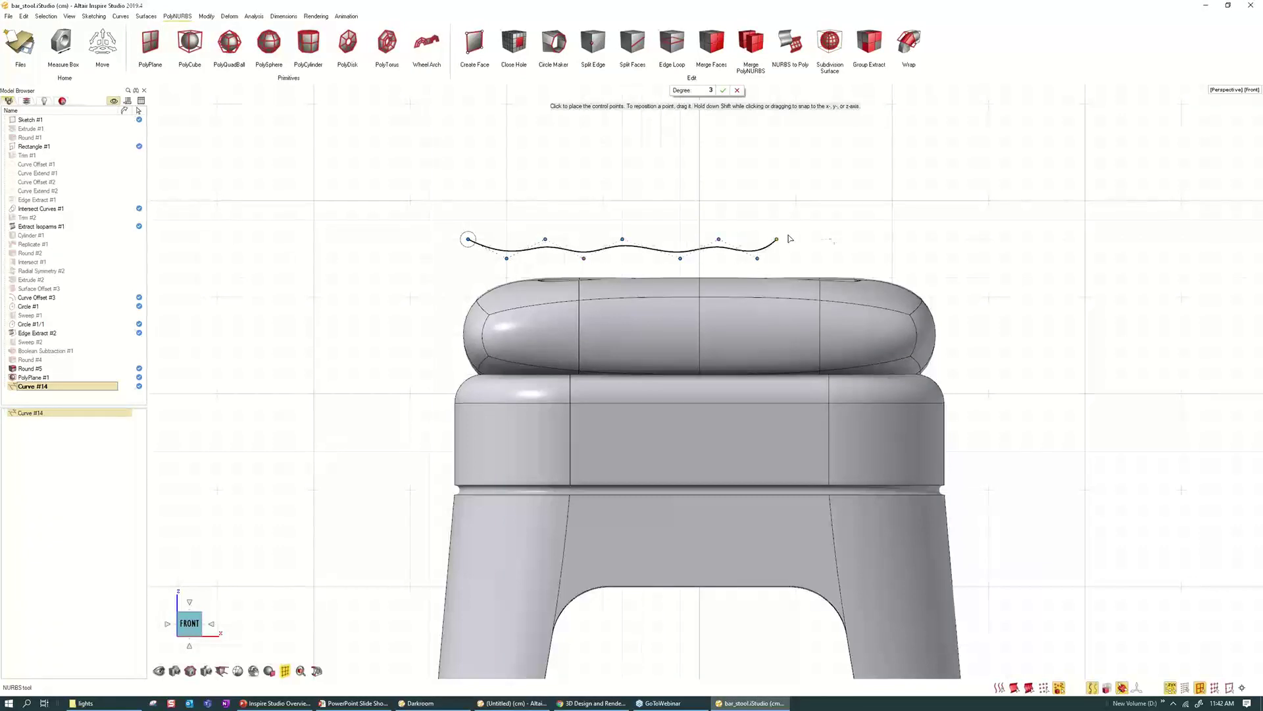
{"action": "left_click", "coordinate": [854, 258]}
{"action": "left_click", "coordinate": [872, 238]}
{"action": "left_click", "coordinate": [912, 239]}
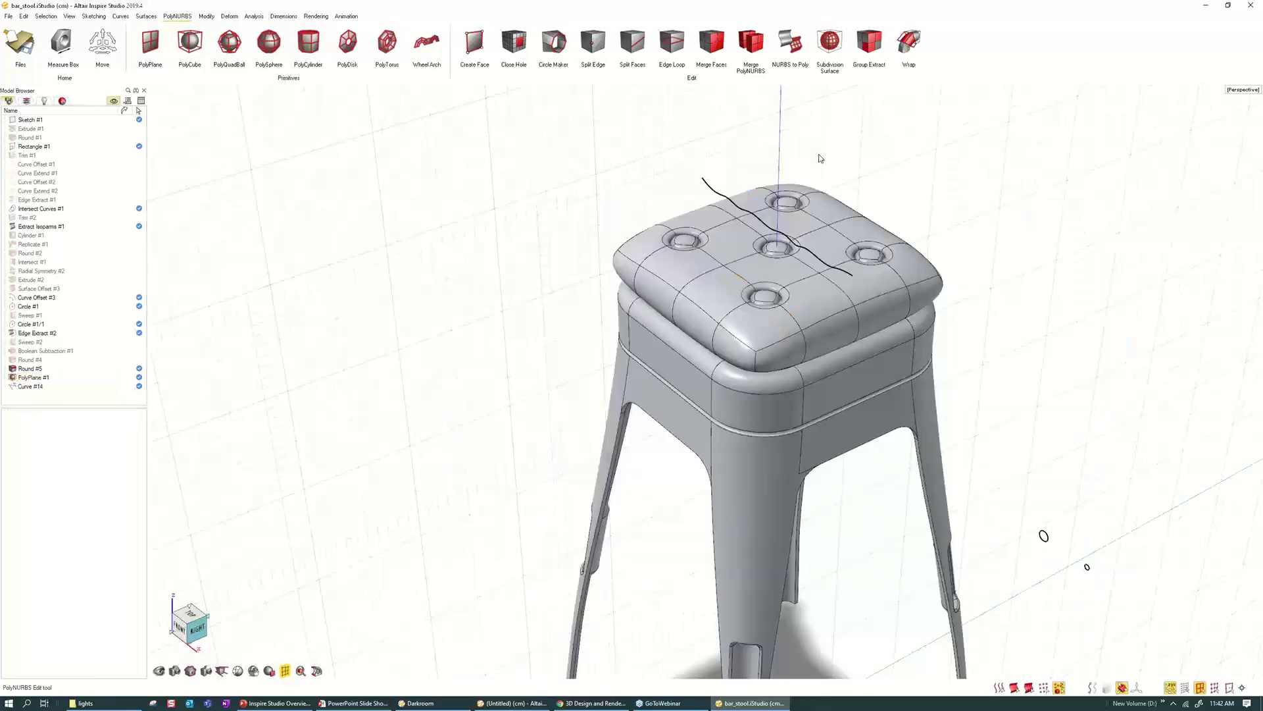
- Move the wavy curve horizontally from the middle of the seat toward the cushion's front edge
{"action": "left_click", "coordinate": [809, 254]}
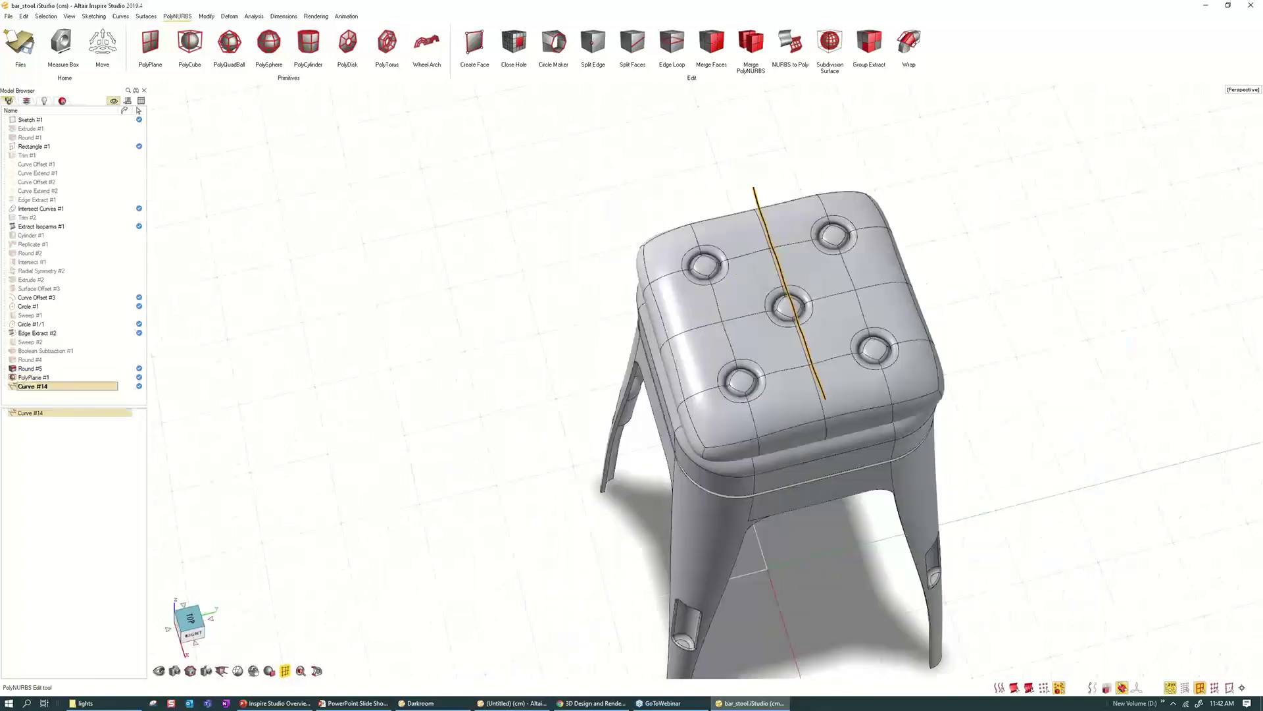
{"action": "key", "text": "m"}
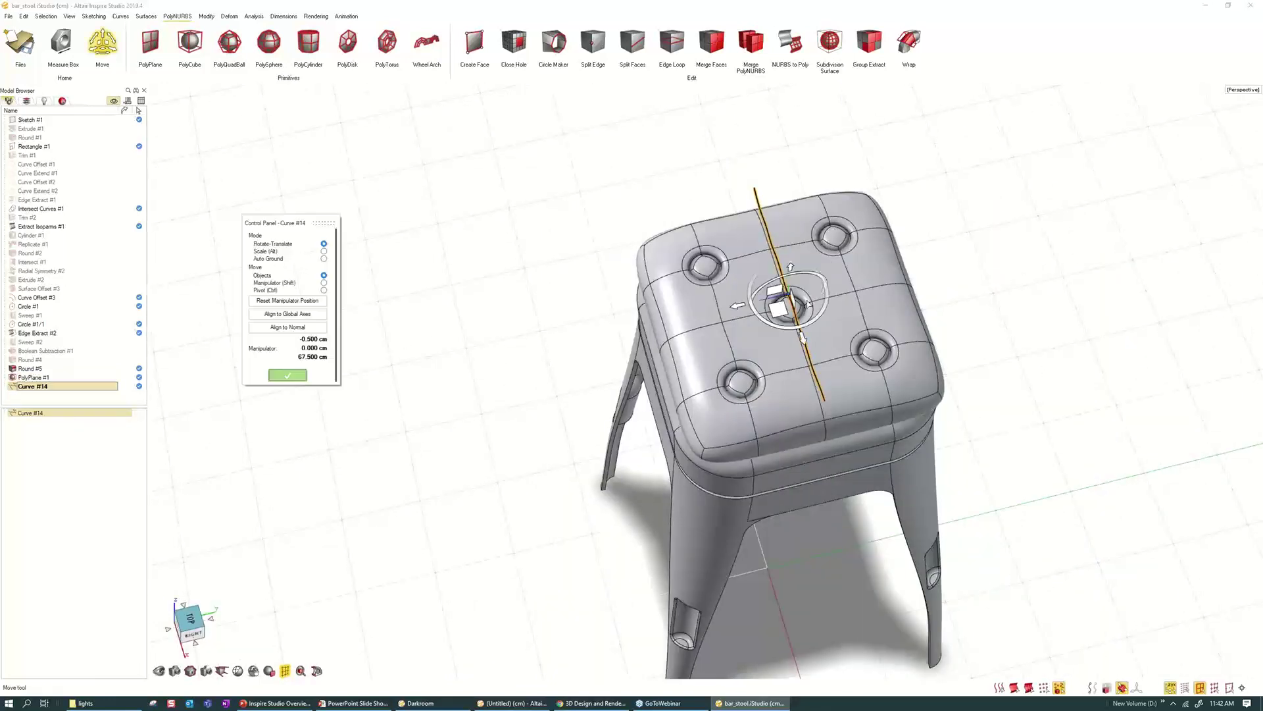
{"action": "left_click", "coordinate": [738, 308]}
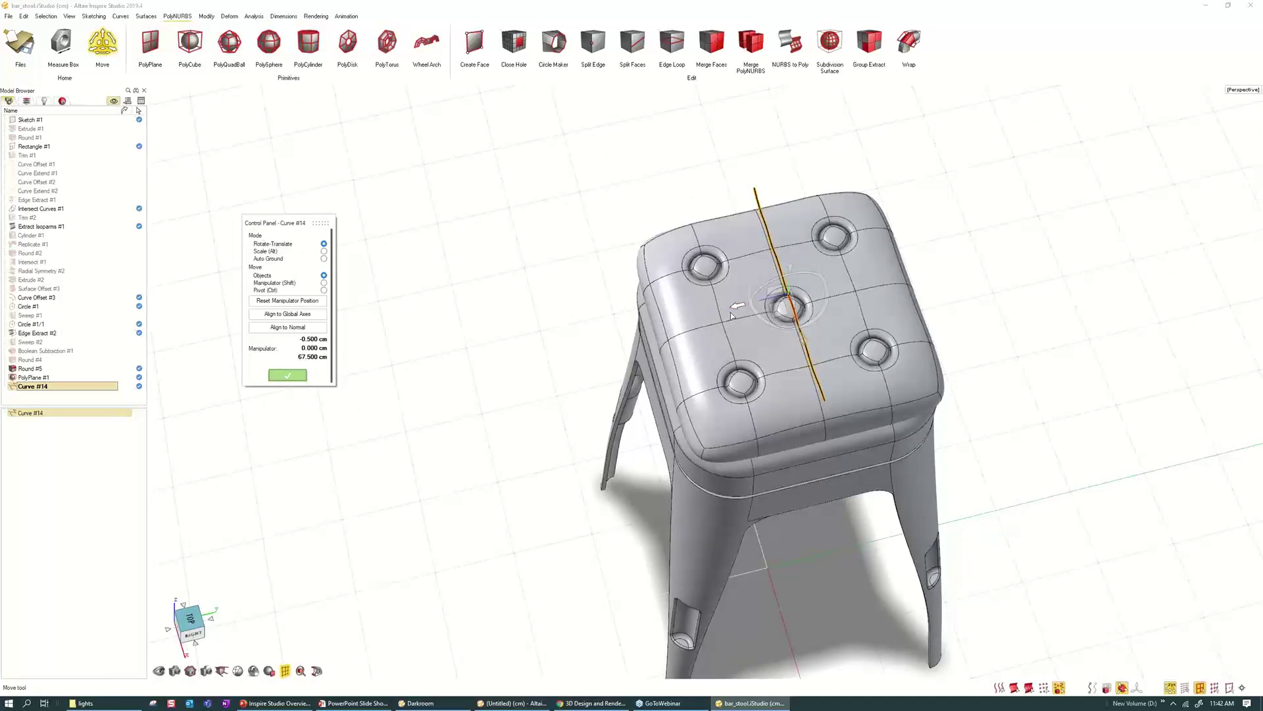
{"action": "left_click_drag", "start_coordinate": [732, 316], "coordinate": [625, 342]}
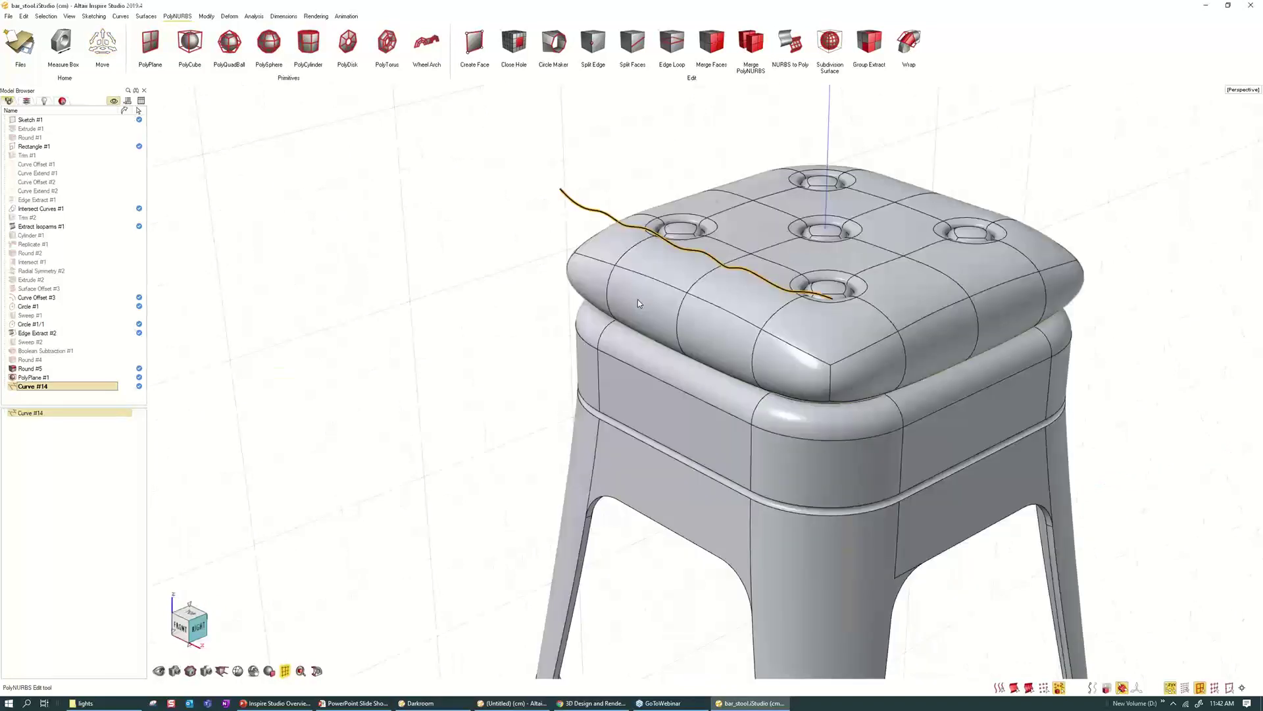
- Select the control points along the cushion's front upper edge and align them to the wavy curve
{"action": "left_click", "coordinate": [638, 301]}
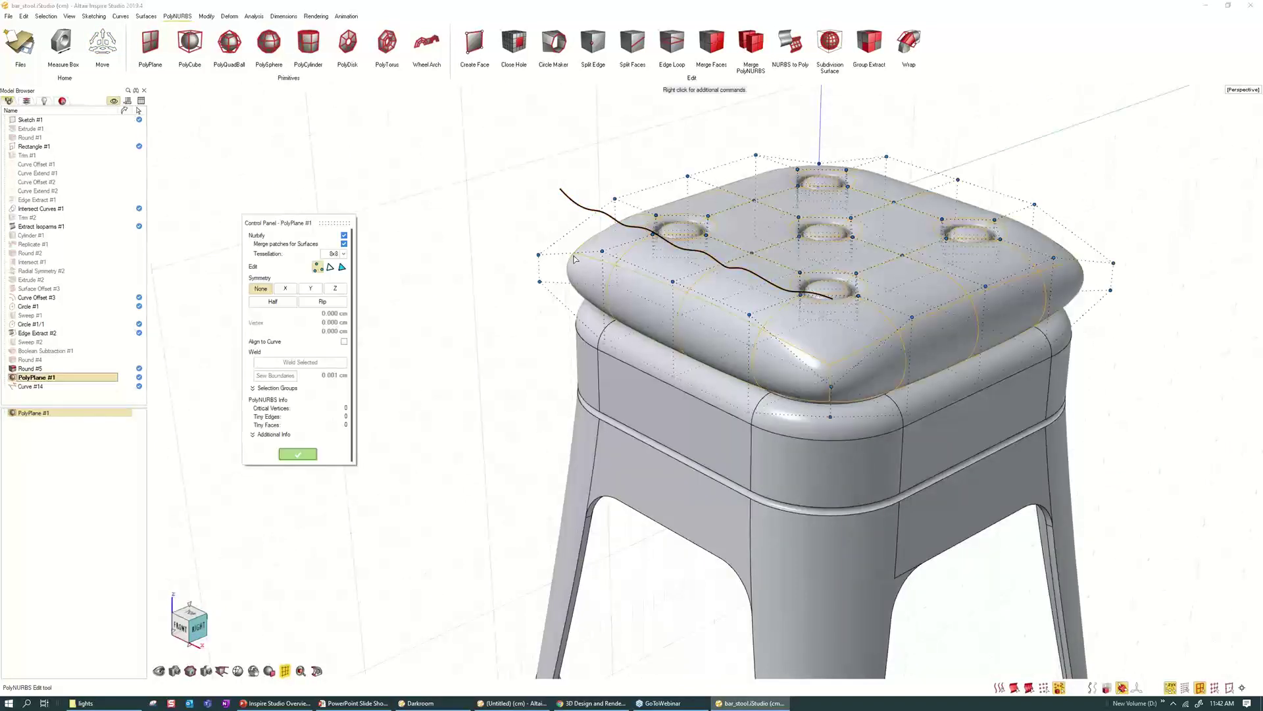
{"action": "key", "text": "s"}
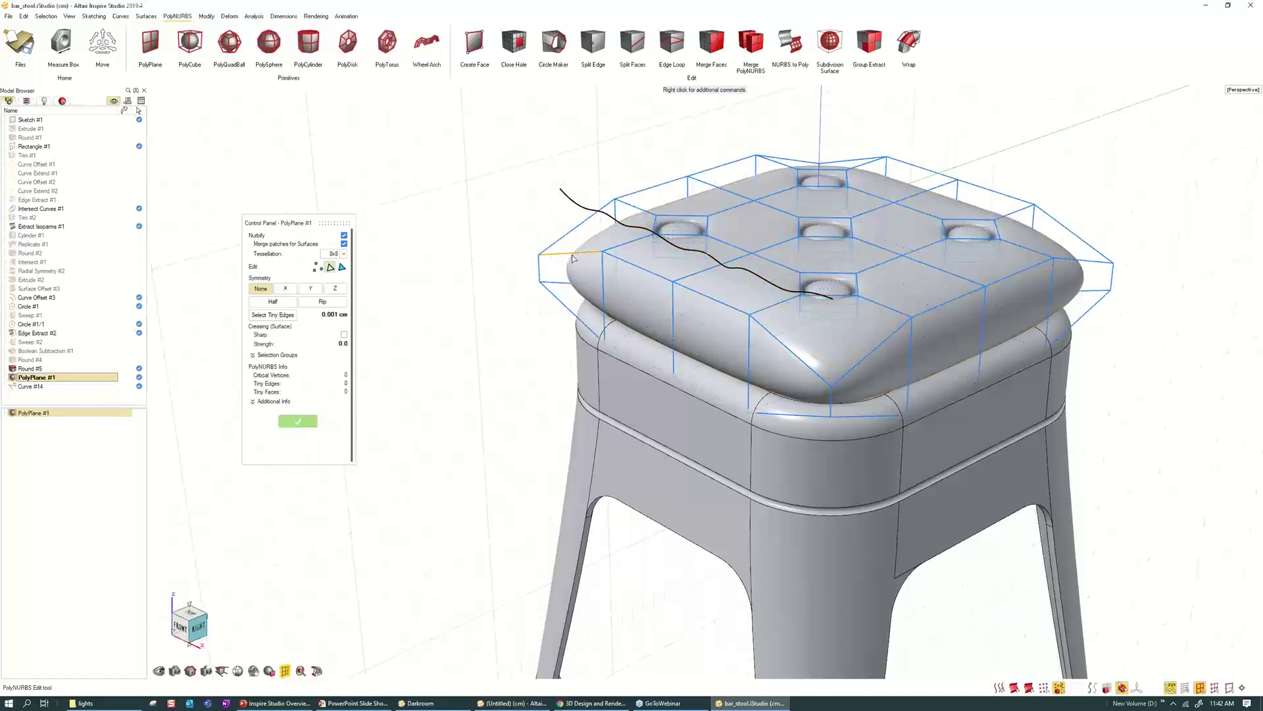
{"action": "double_click", "coordinate": [785, 348]}
{"action": "key", "text": "a"}
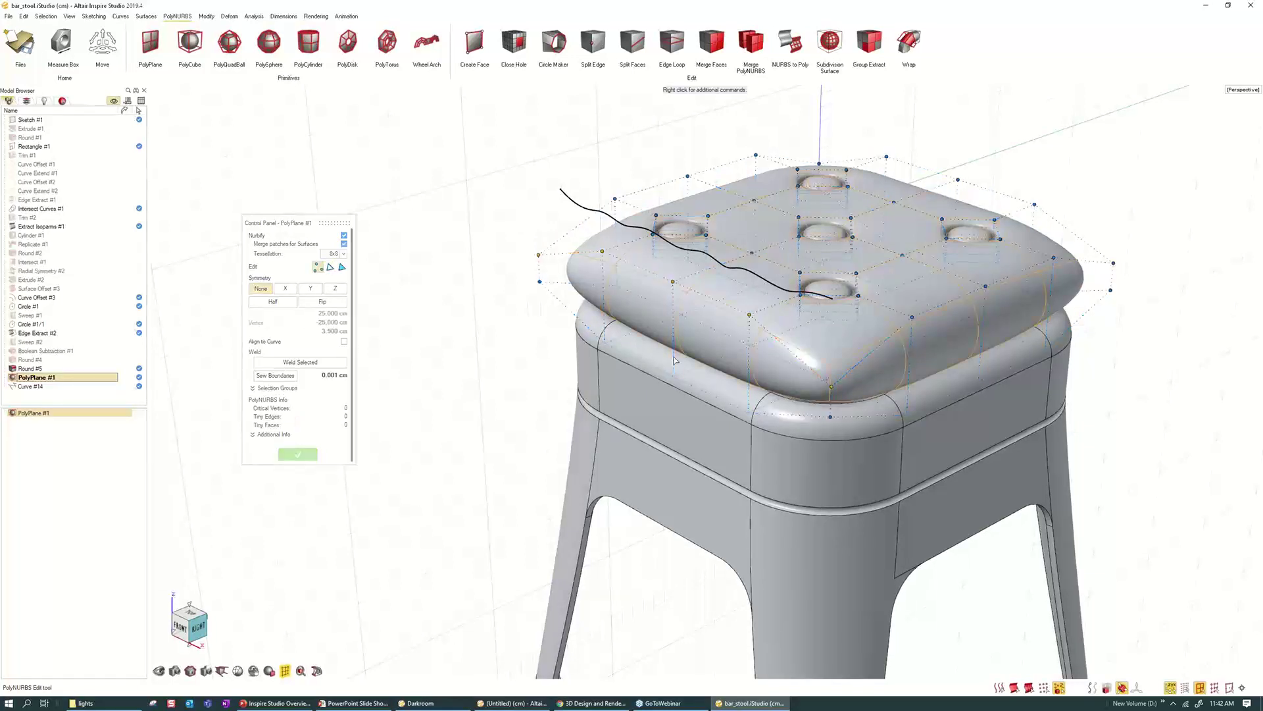
{"action": "left_click", "coordinate": [345, 342]}
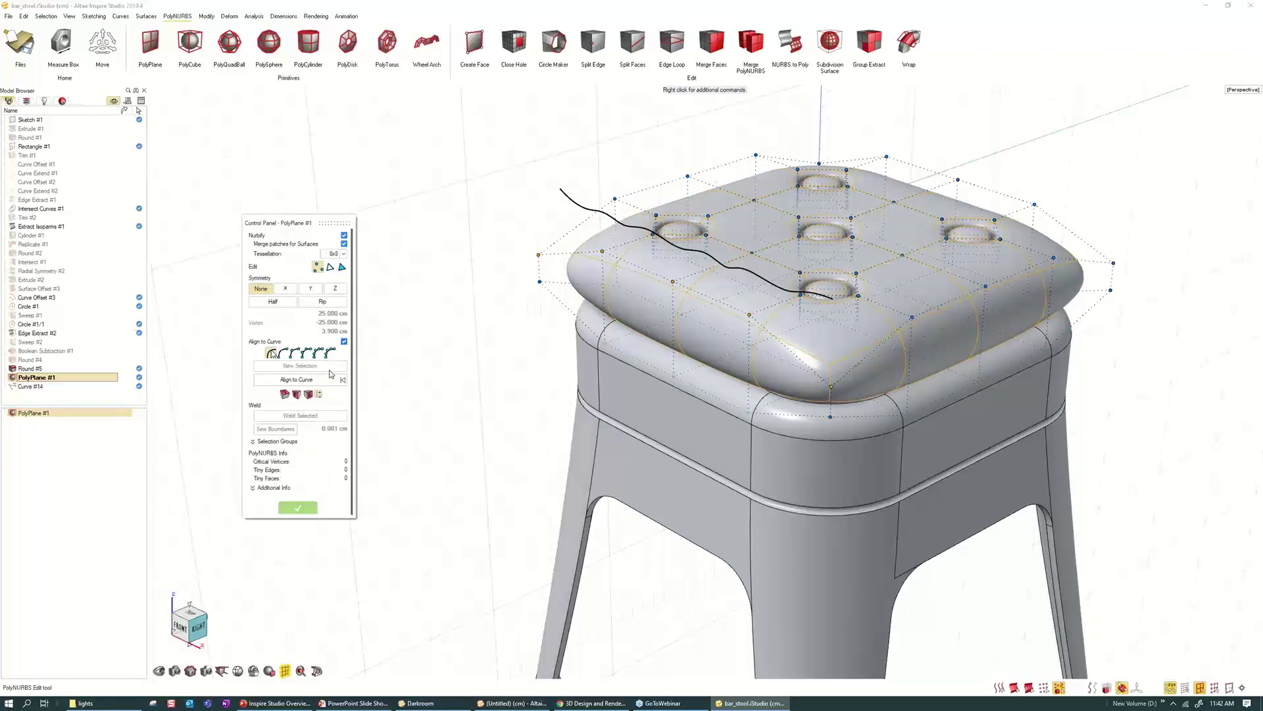
{"action": "left_click", "coordinate": [324, 380]}
{"action": "left_click", "coordinate": [569, 197]}
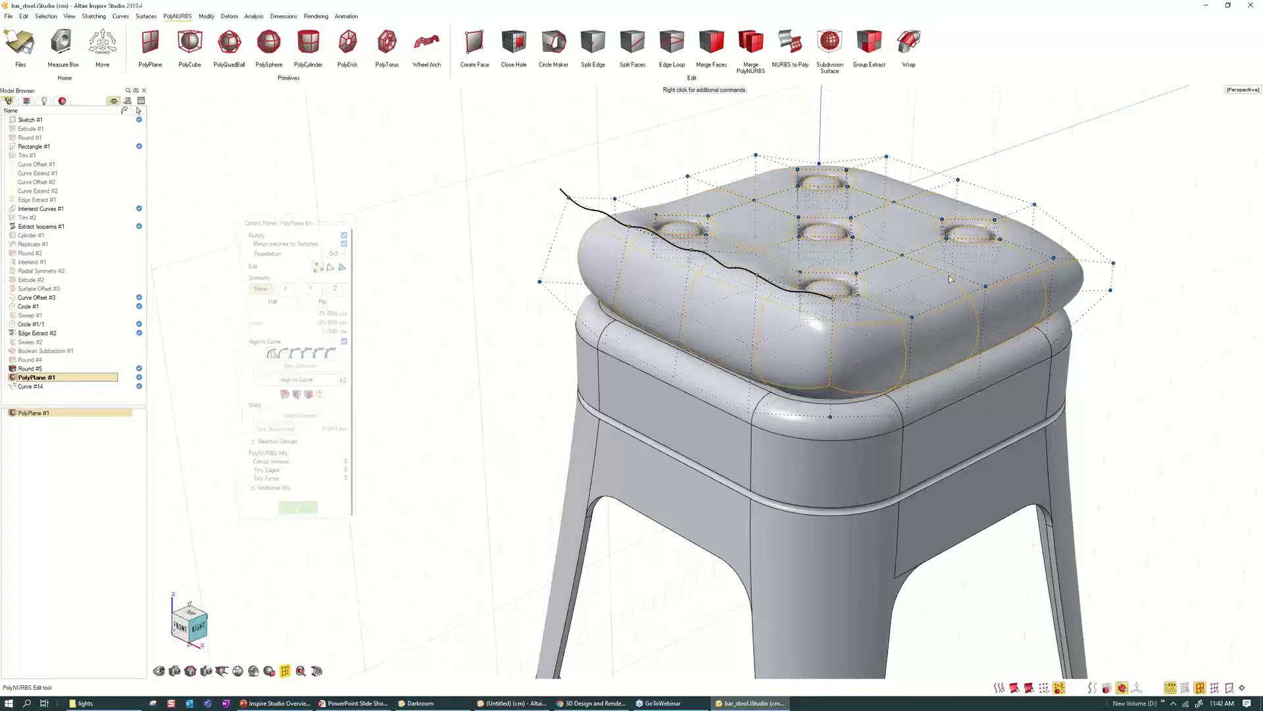
- Raise the end of the wavy curve so the aligned cushion edge follows it, and finish the edit
{"action": "middle_click_drag", "start_coordinate": [704, 368], "coordinate": [681, 260]}
{"action": "middle_click_drag", "start_coordinate": [471, 99], "coordinate": [491, 116]}
{"action": "scroll", "coordinate": [646, 266], "scroll_direction": "up", "scroll_amount": 1}
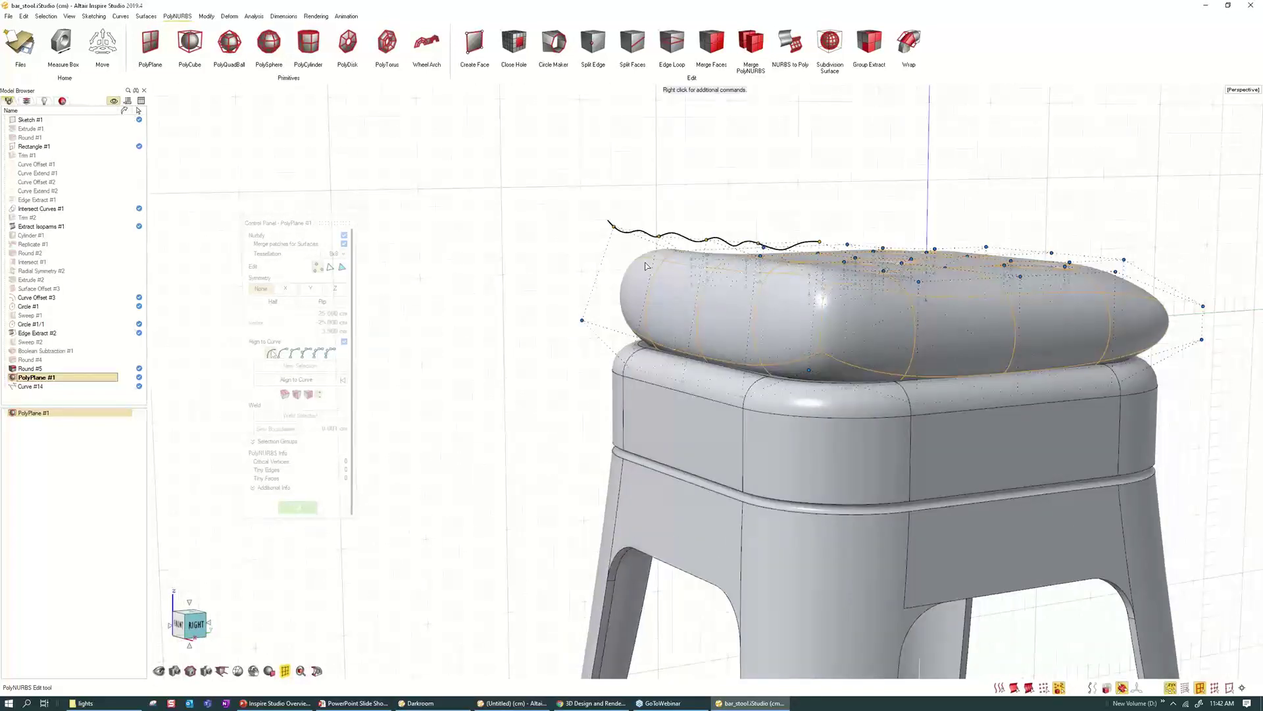
{"action": "scroll", "coordinate": [646, 266], "scroll_direction": "up", "scroll_amount": 1}
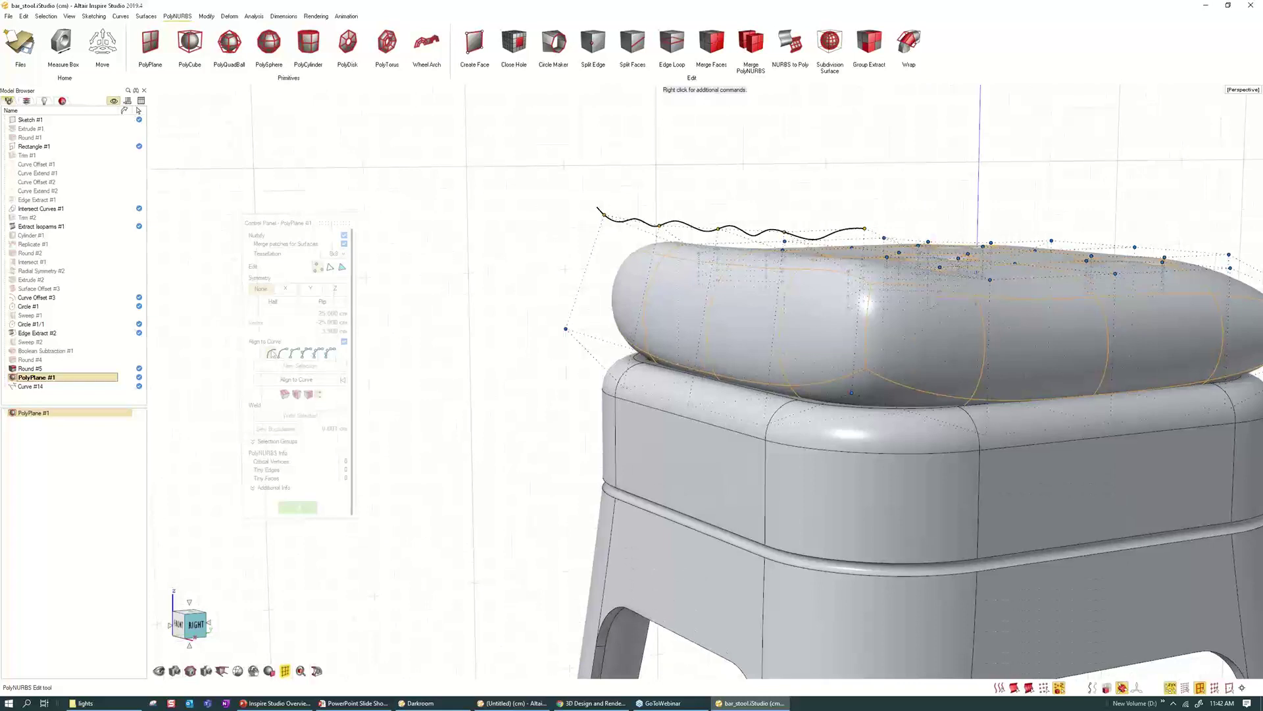
{"action": "right_click_drag", "start_coordinate": [717, 302], "coordinate": [682, 299]}
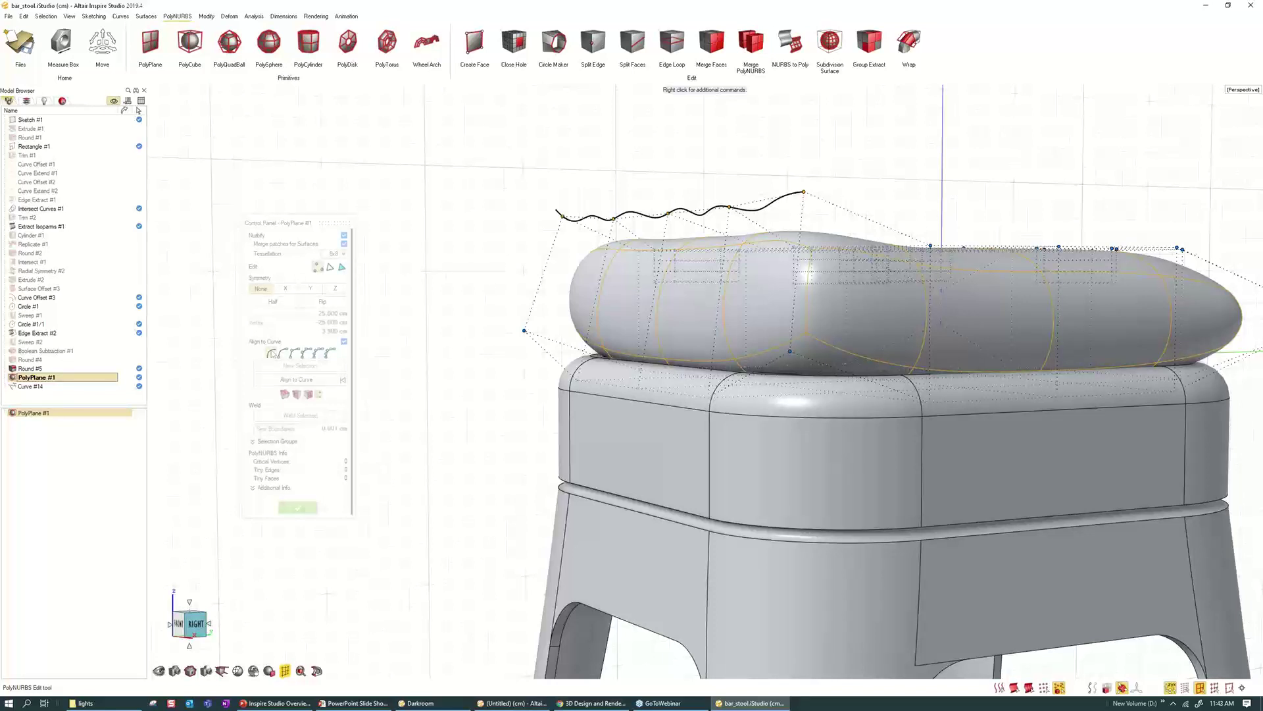
{"action": "right_click", "coordinate": [620, 205]}
{"action": "scroll", "coordinate": [526, 230], "scroll_direction": "down", "scroll_amount": 3}
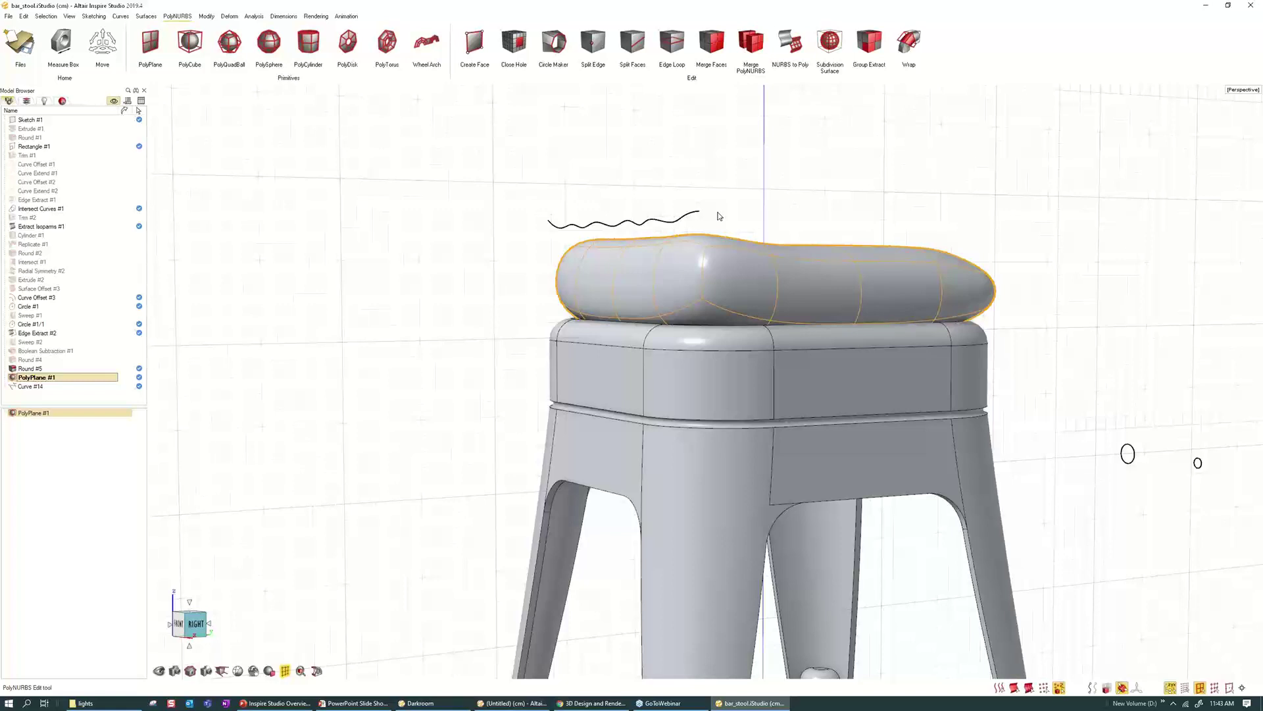
{"action": "middle_click_drag", "start_coordinate": [718, 216], "coordinate": [708, 258]}
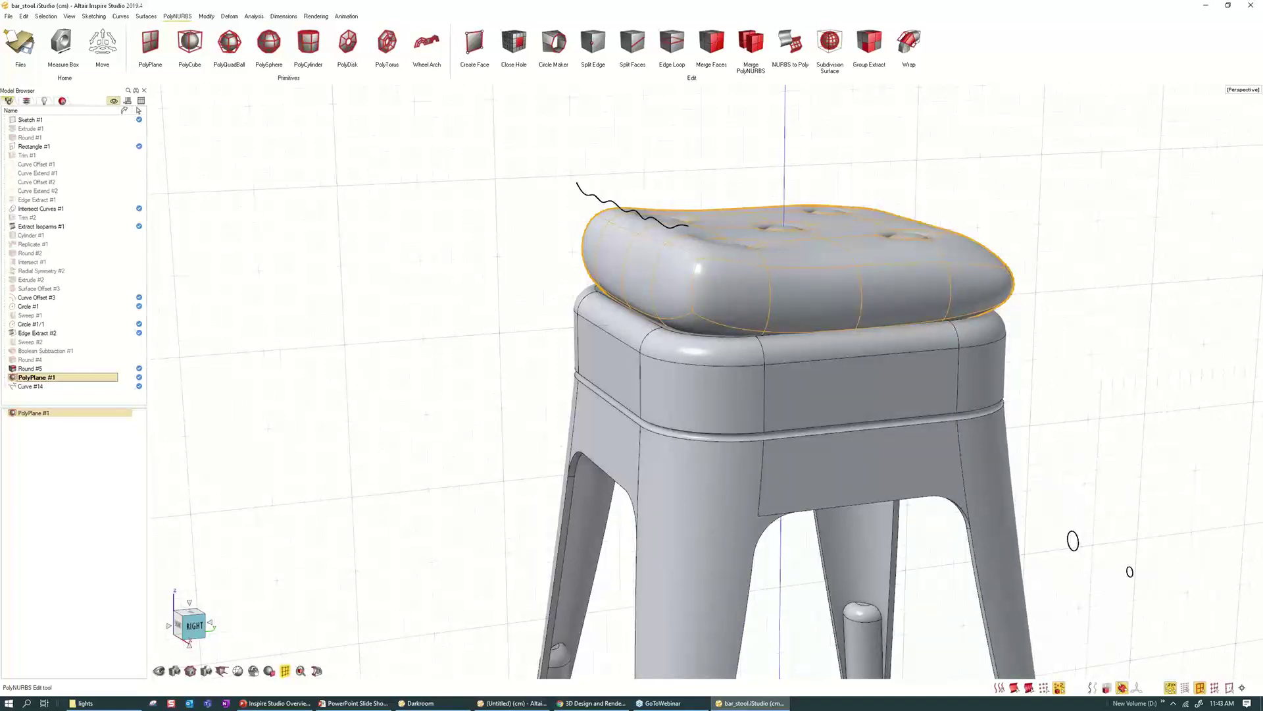
- Return to editing the unaligned cushion and turn on Y symmetry for its control cage
{"action": "middle_click_drag", "start_coordinate": [810, 220], "coordinate": [778, 226]}
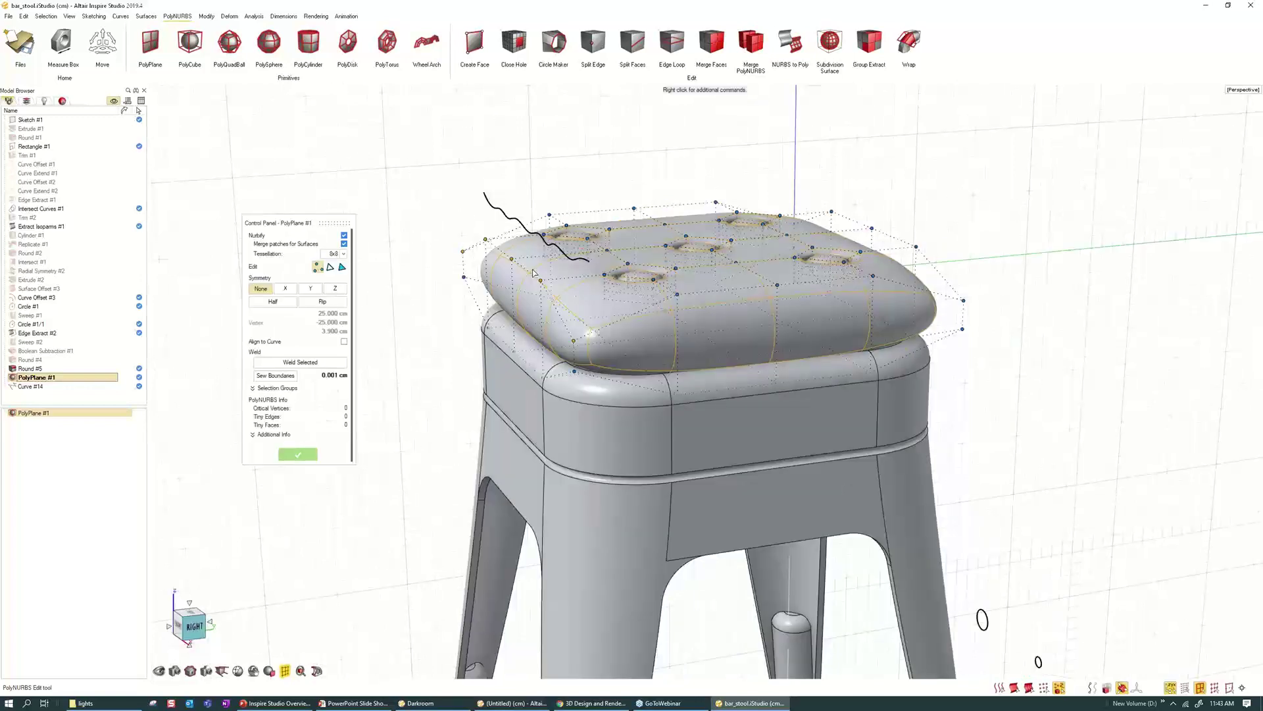
{"action": "left_click", "coordinate": [285, 289]}
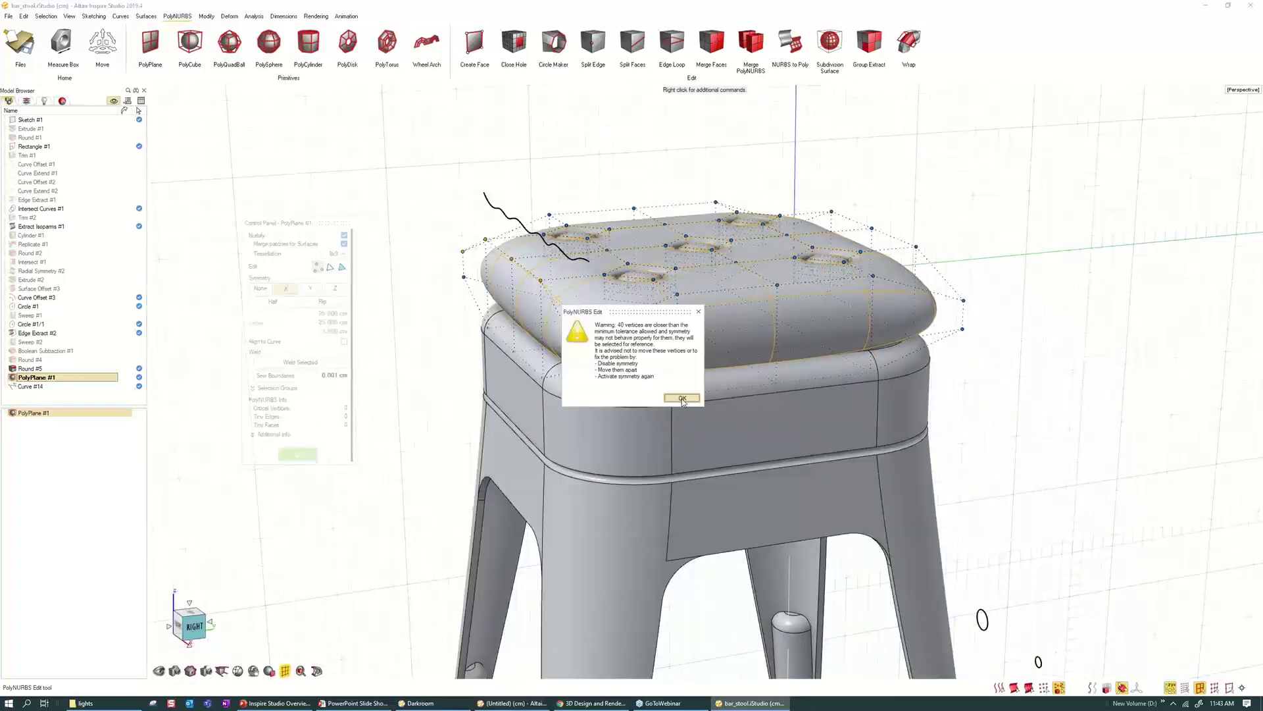
{"action": "left_click", "coordinate": [682, 398]}
{"action": "left_click", "coordinate": [311, 288]}
{"action": "left_click", "coordinate": [669, 400]}
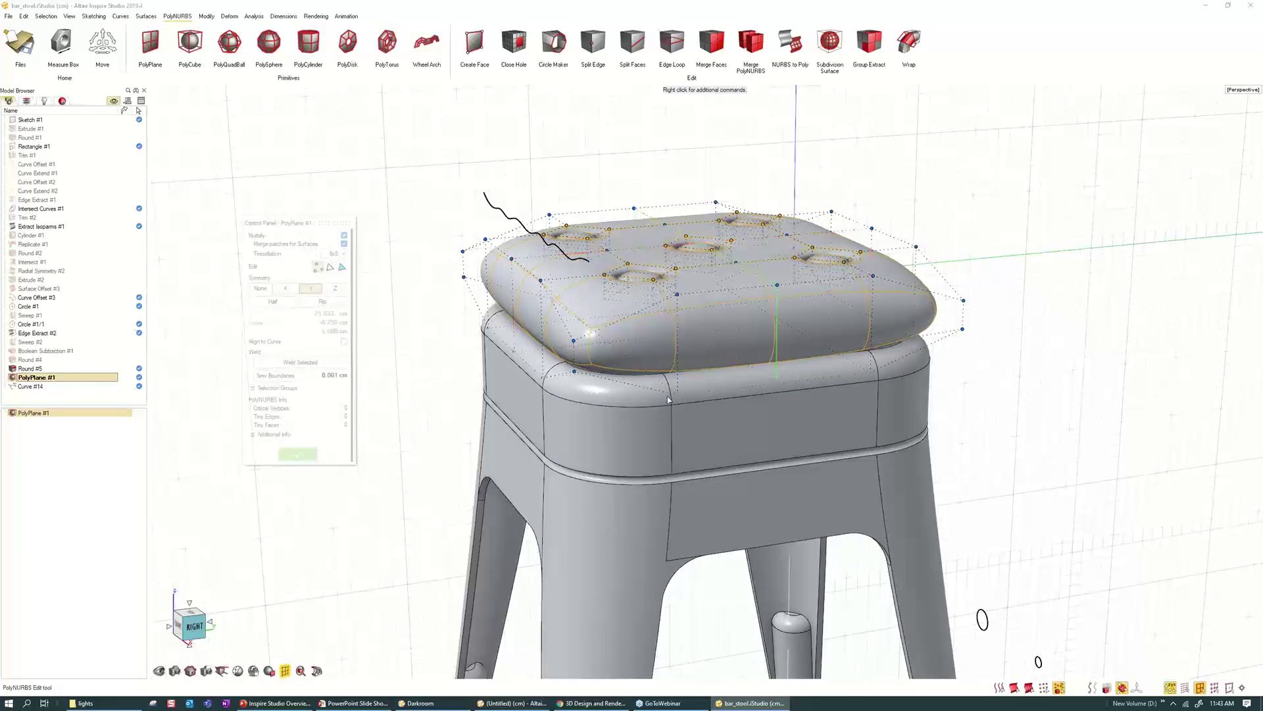
{"action": "left_click", "coordinate": [832, 213]}
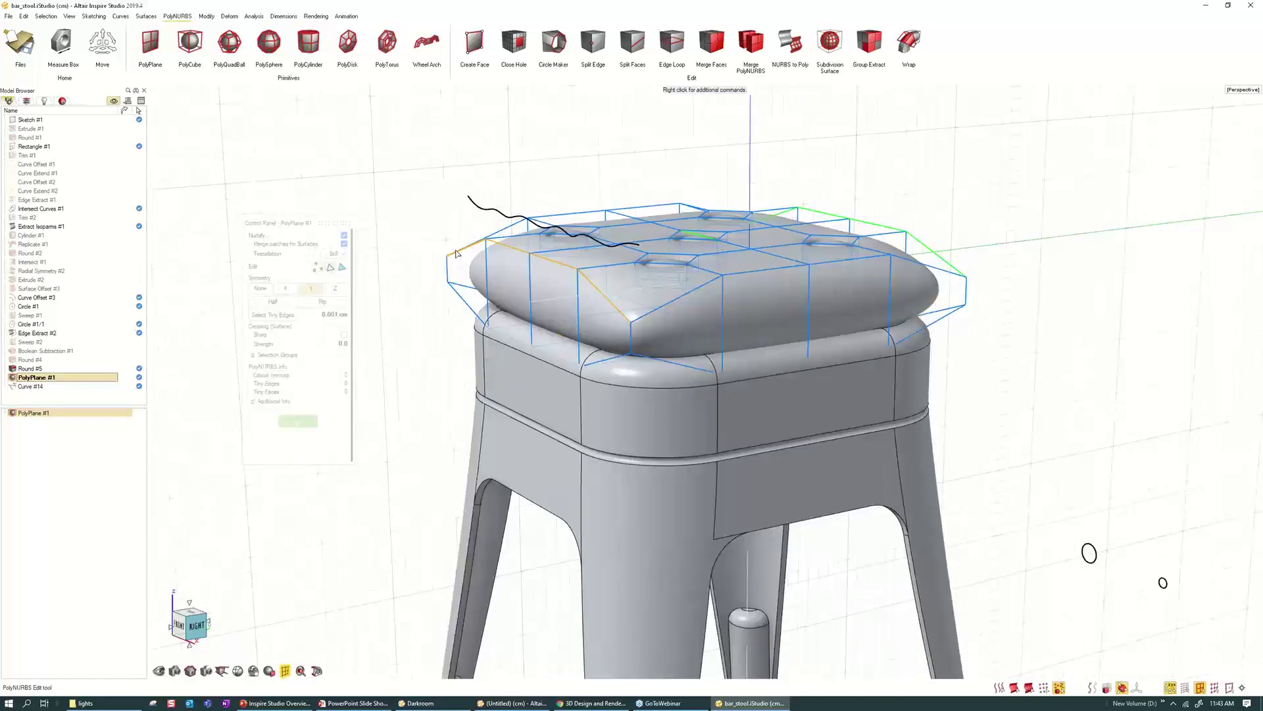
- Align the selected upper-edge control points of the Y-symmetric cushion to the wavy curve
{"action": "key", "text": "v"}
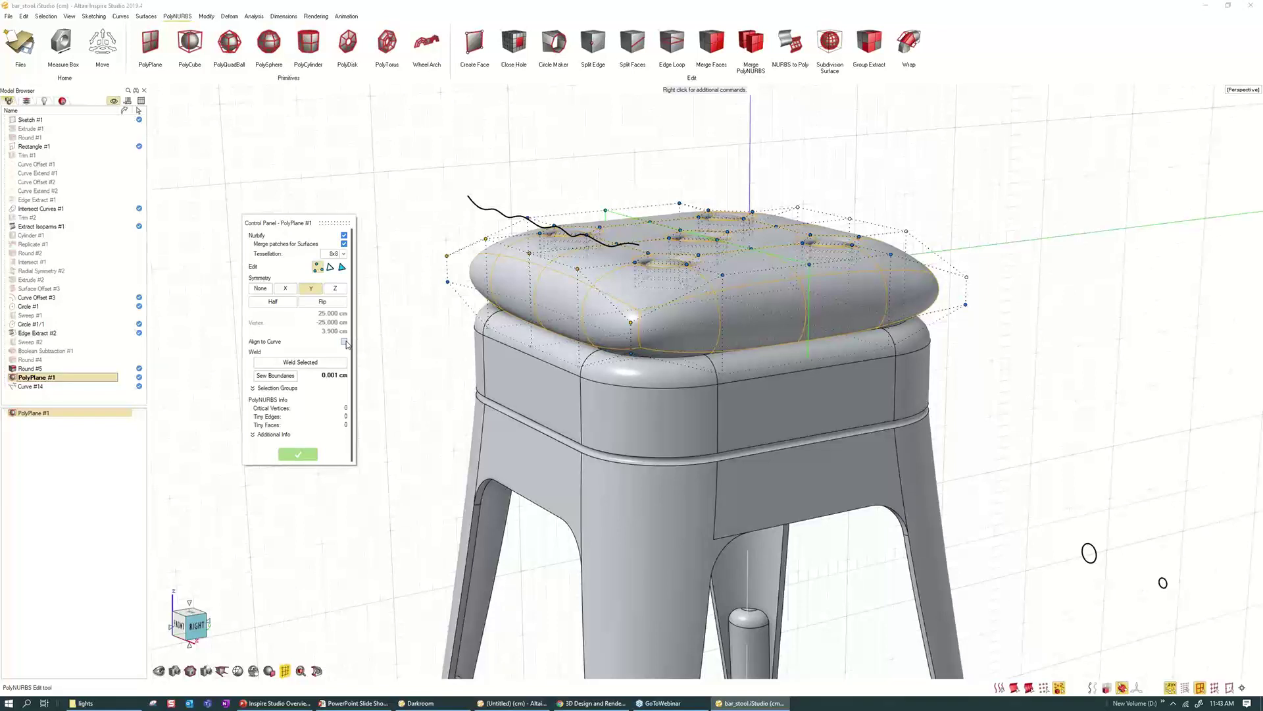
{"action": "left_click", "coordinate": [344, 342]}
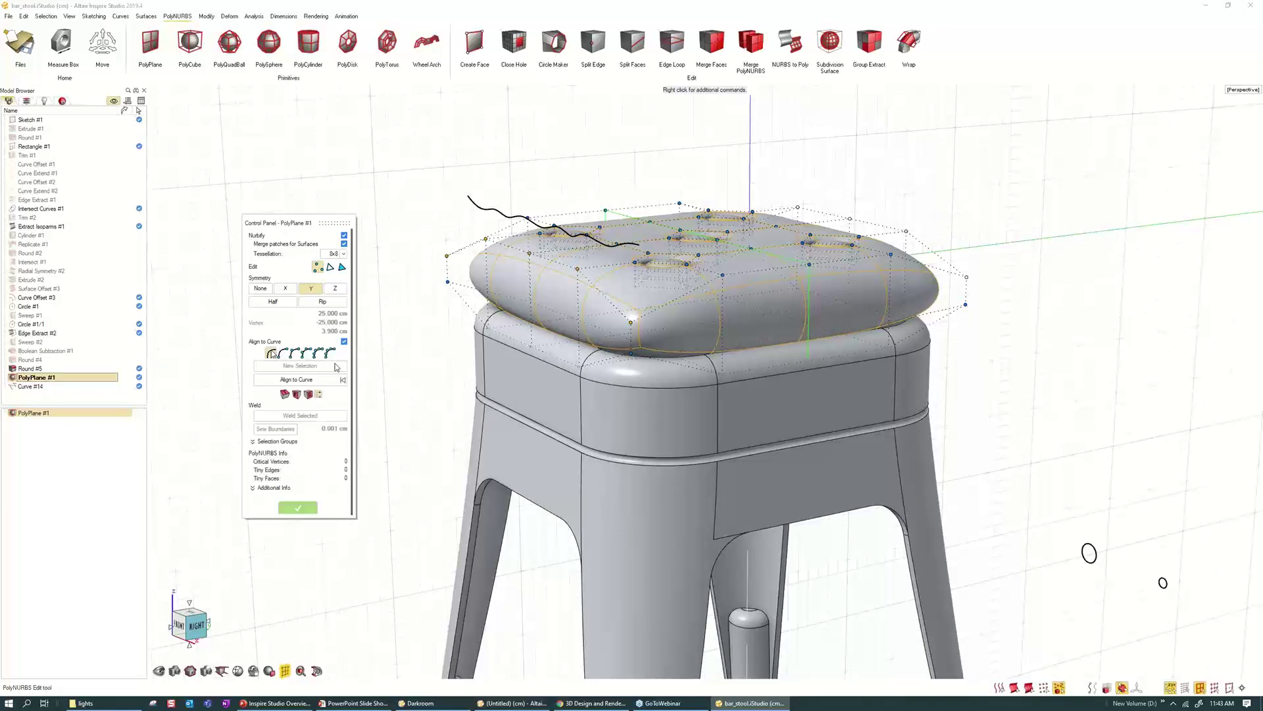
{"action": "left_click", "coordinate": [317, 380]}
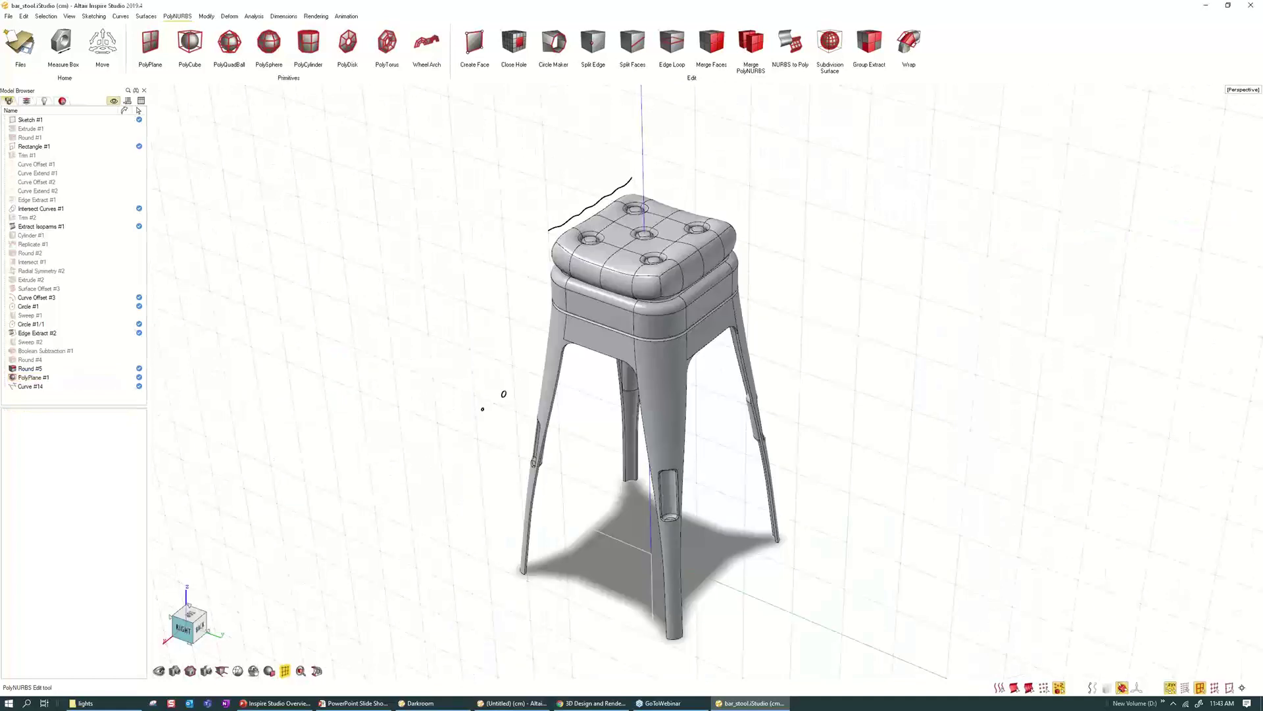
- Bring the whole bar stool into view without the guide curves and show it in the rendered view
{"action": "middle_click_drag", "start_coordinate": [831, 328], "coordinate": [831, 334]}
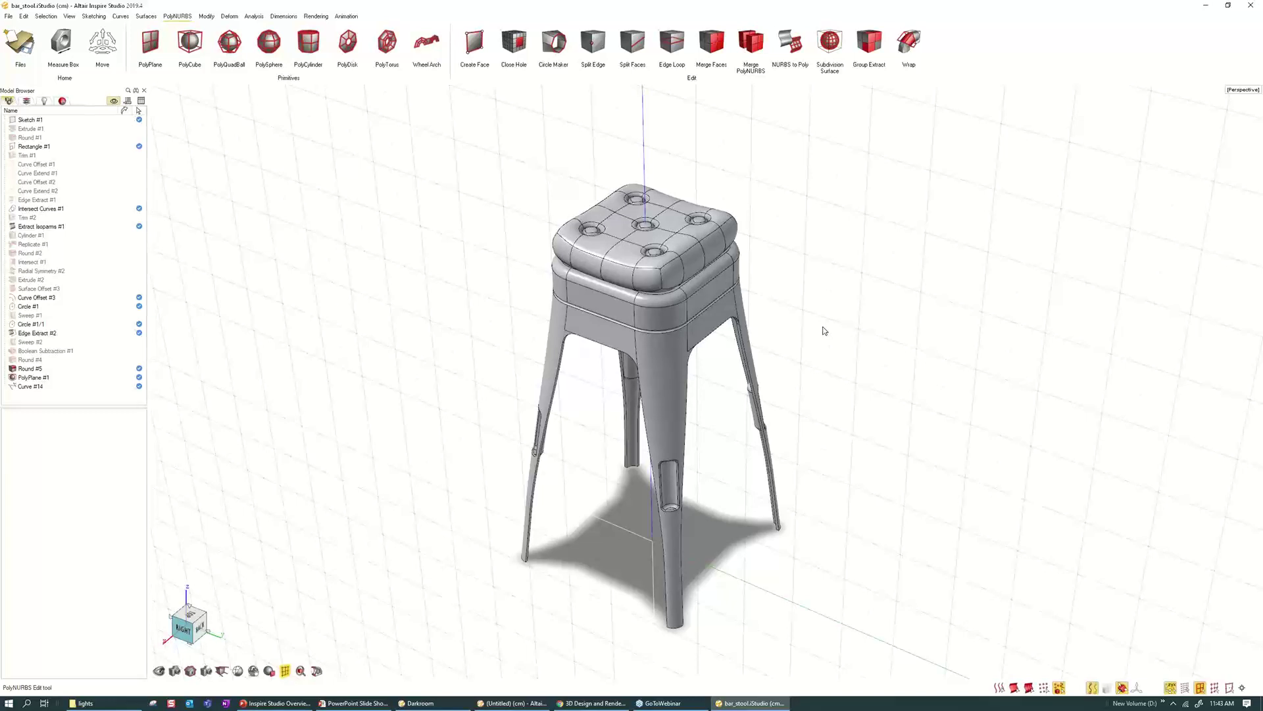
{"action": "middle_click_drag", "start_coordinate": [818, 316], "coordinate": [840, 366]}
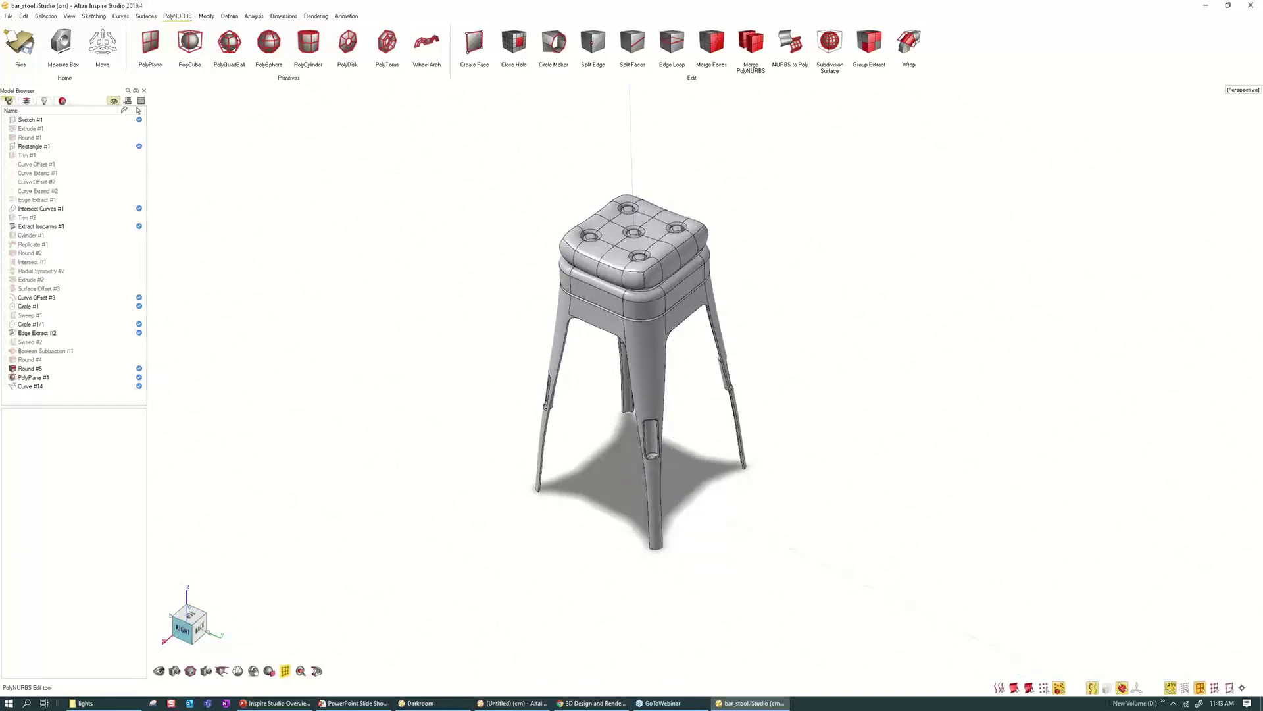
{"action": "middle_click_drag", "start_coordinate": [839, 366], "coordinate": [842, 369]}
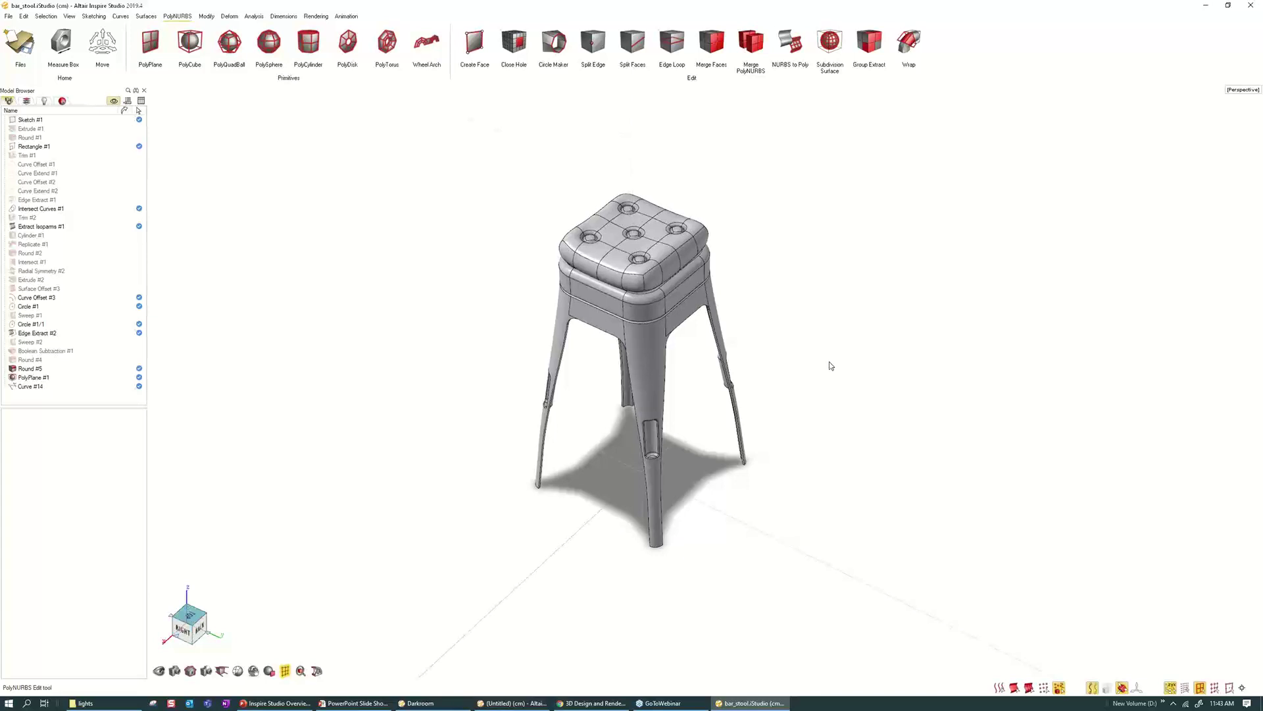
{"action": "key", "text": "r"}
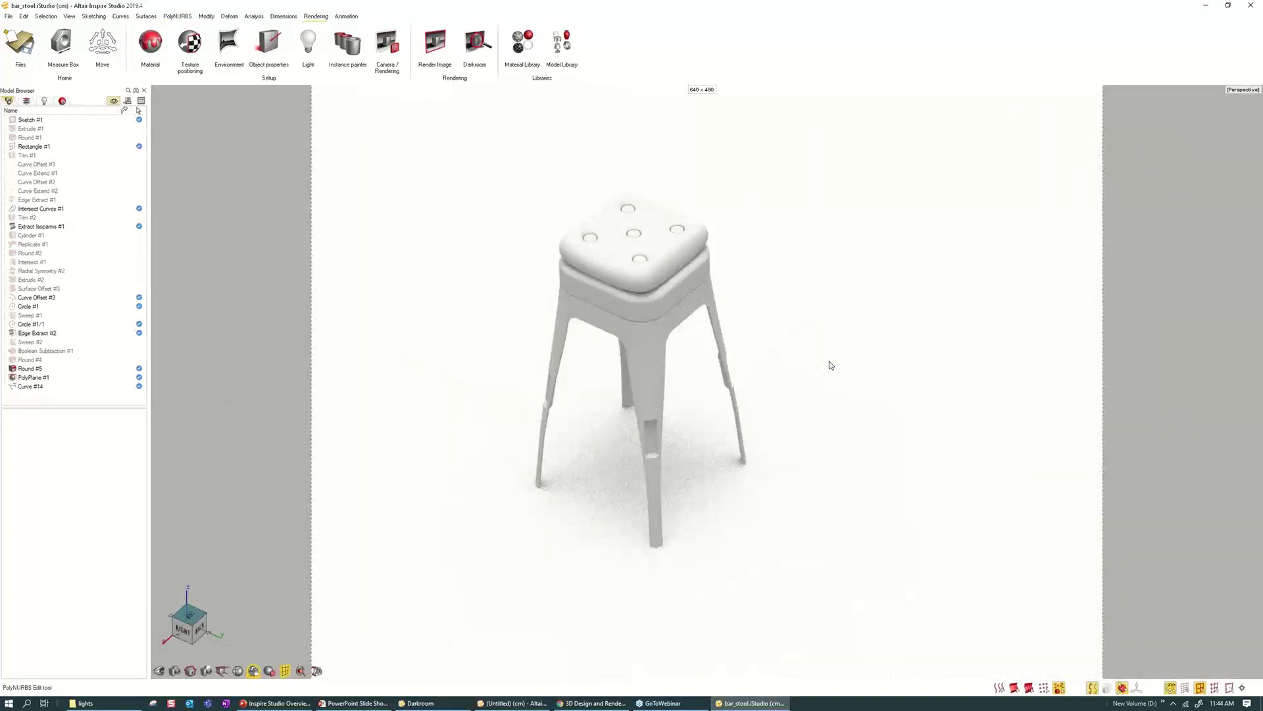
- From the material library, apply a green plastic to the stool frame and the Fabric 04 textile to the cushion
{"action": "left_click", "coordinate": [522, 44]}
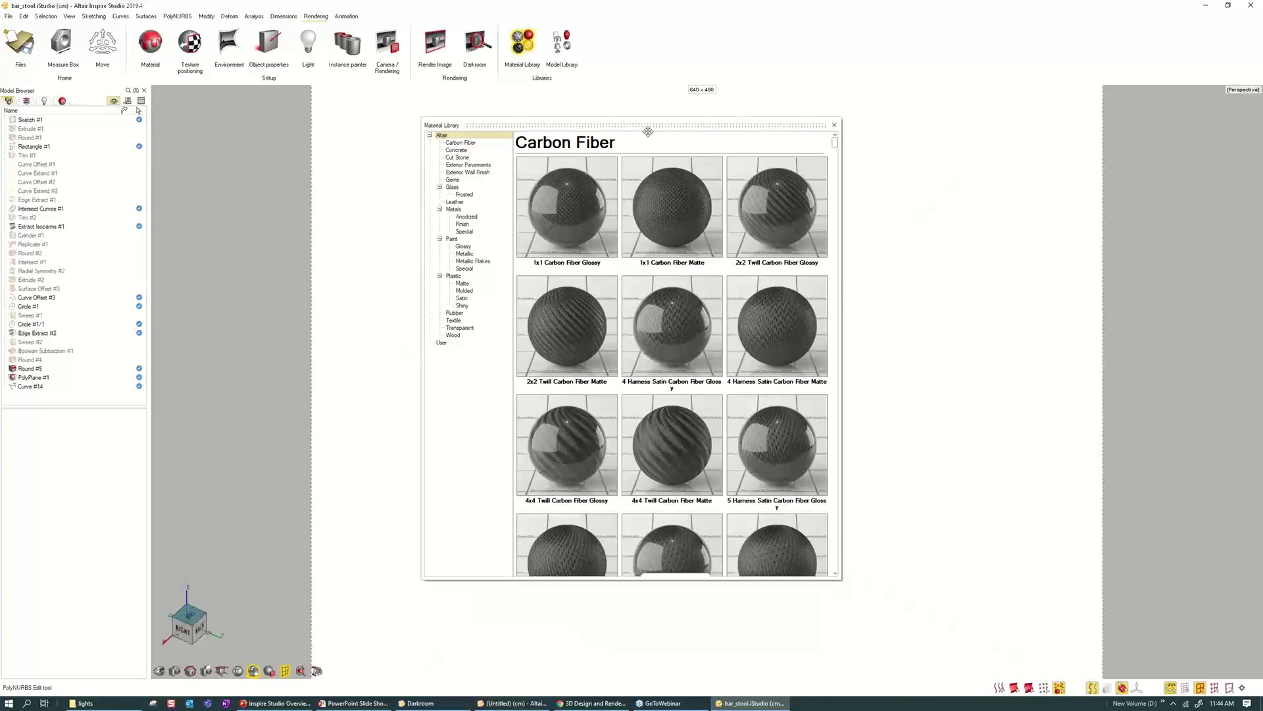
{"action": "left_click_drag", "start_coordinate": [649, 130], "coordinate": [907, 119]}
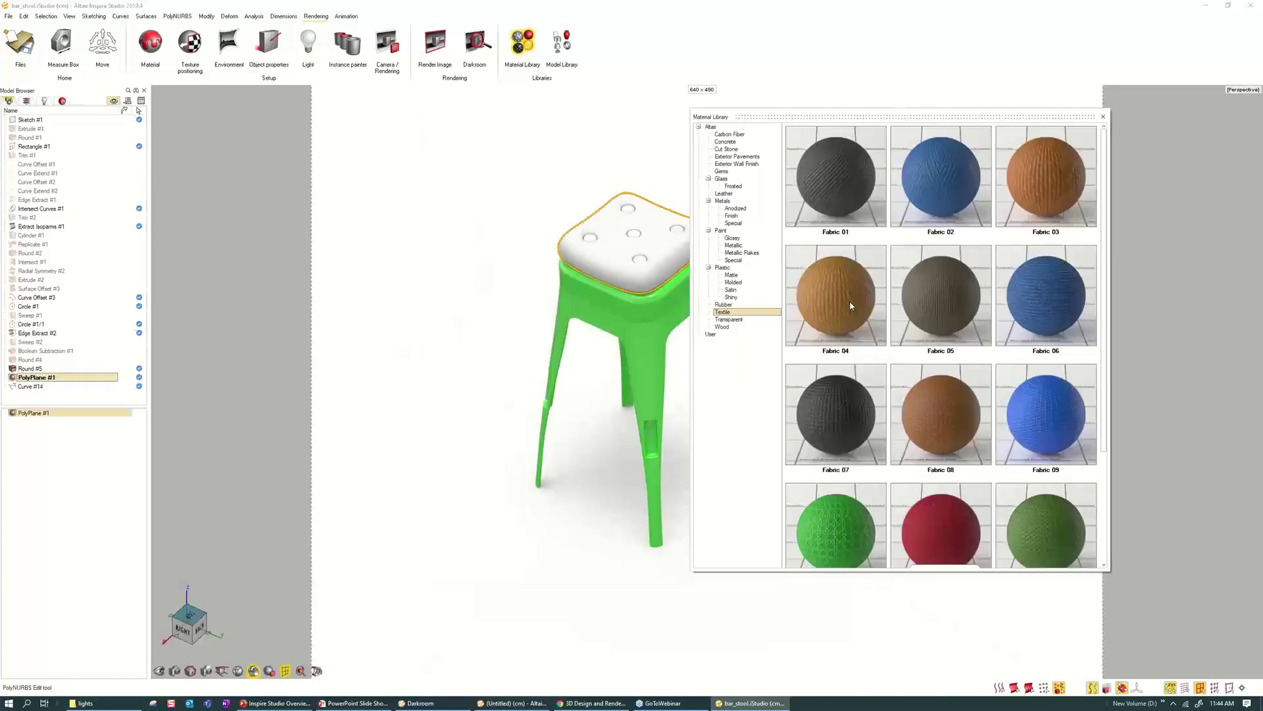
{"action": "left_click_drag", "start_coordinate": [850, 304], "coordinate": [623, 252]}
{"action": "left_click", "coordinate": [663, 166]}
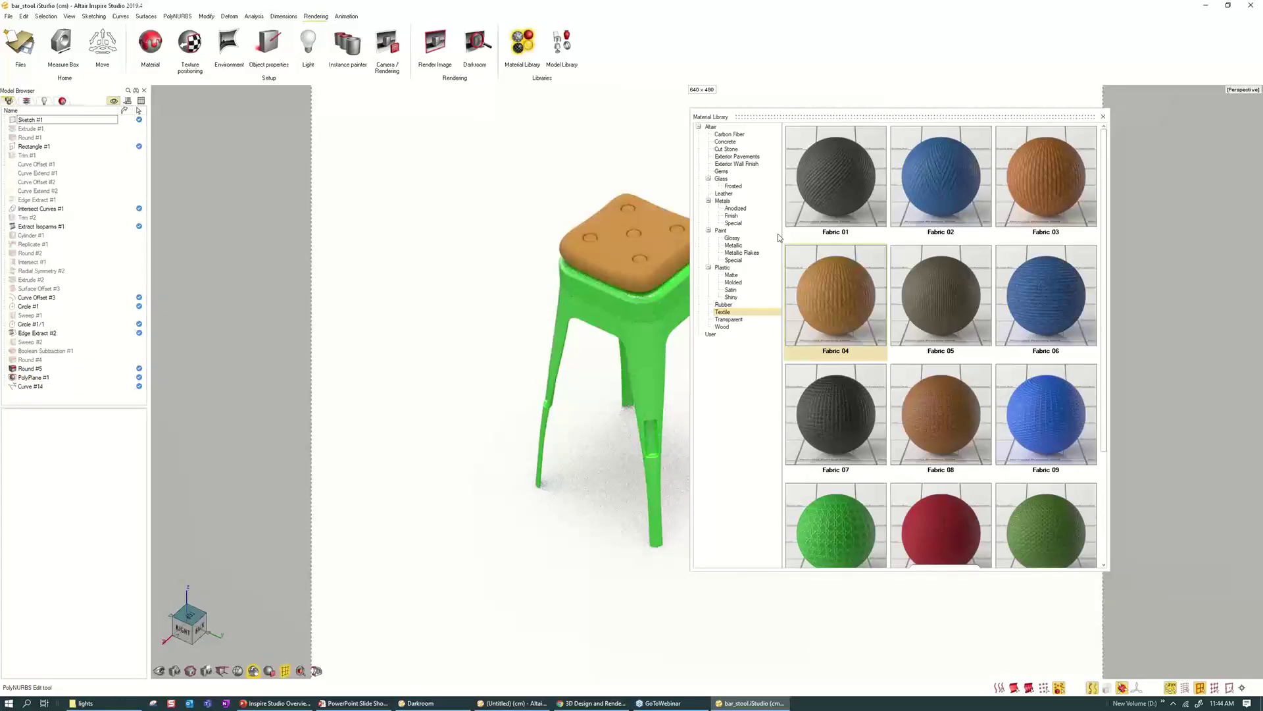
{"action": "left_click", "coordinate": [1103, 118]}
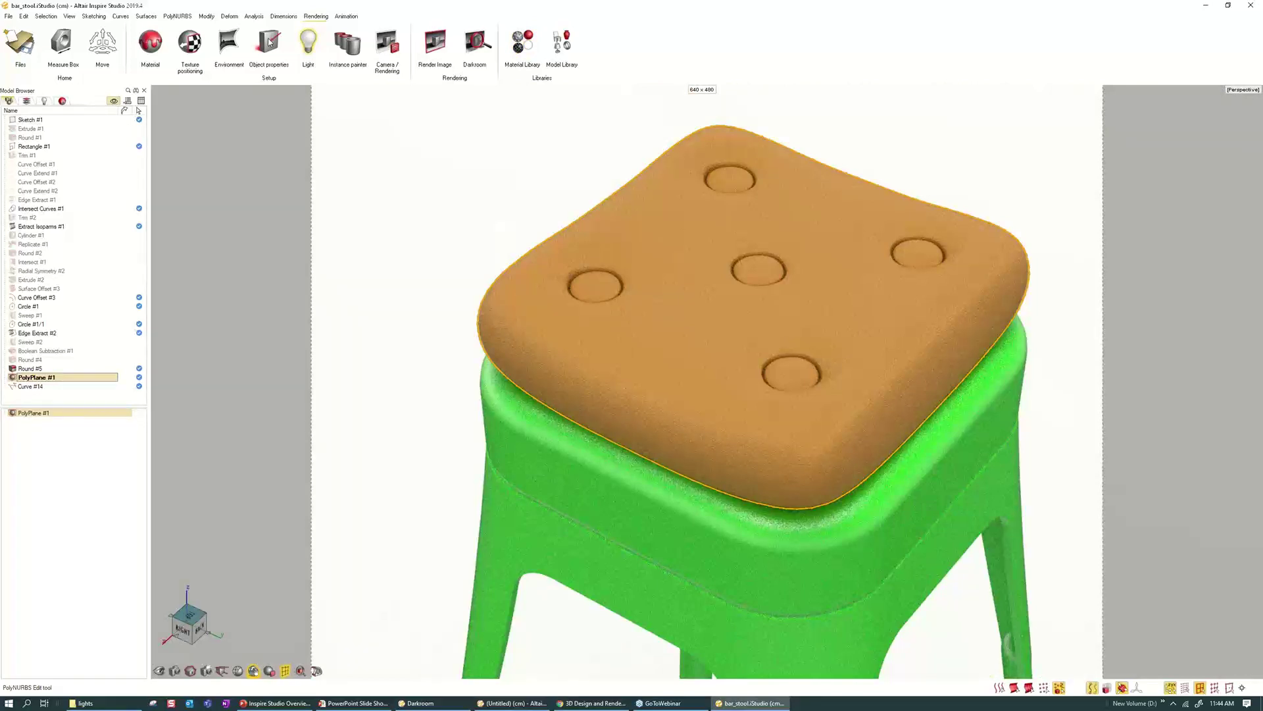
- Enlarge the cushion's fabric texture to a global size of about 35 cm and show the result in the rendered view
{"action": "left_click", "coordinate": [190, 43]}
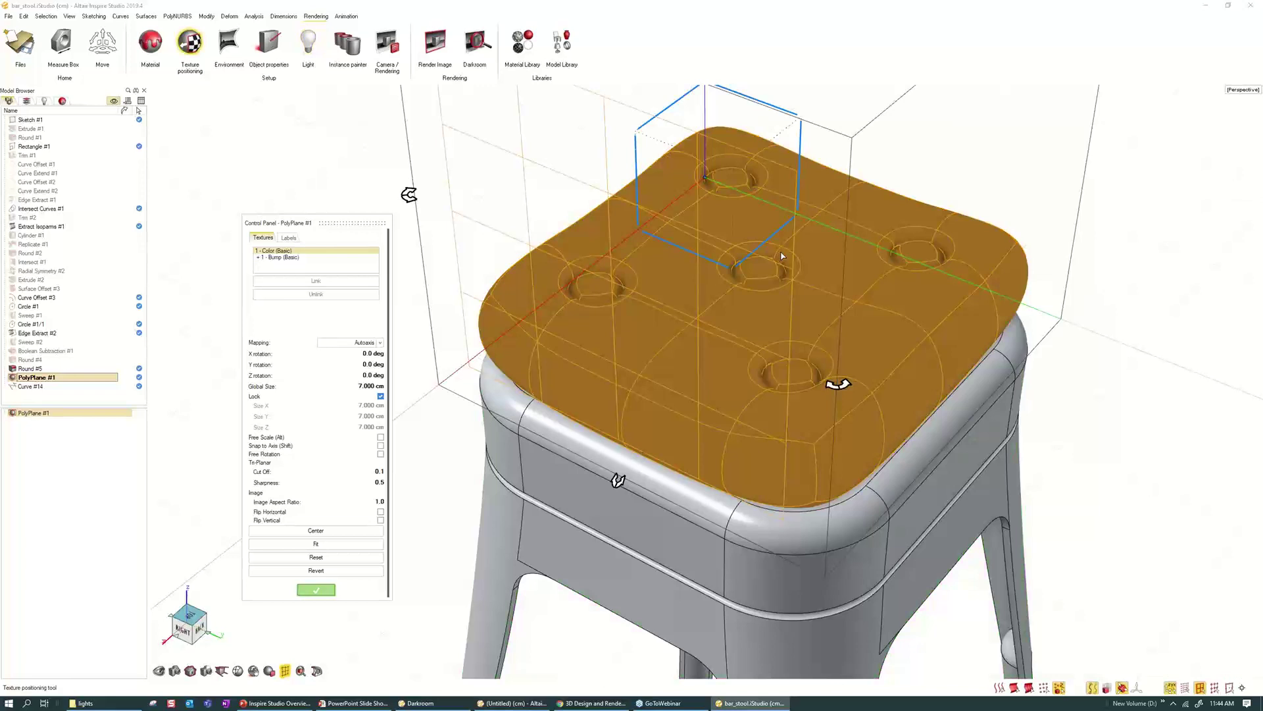
{"action": "left_click_drag", "start_coordinate": [768, 238], "coordinate": [1059, 573]}
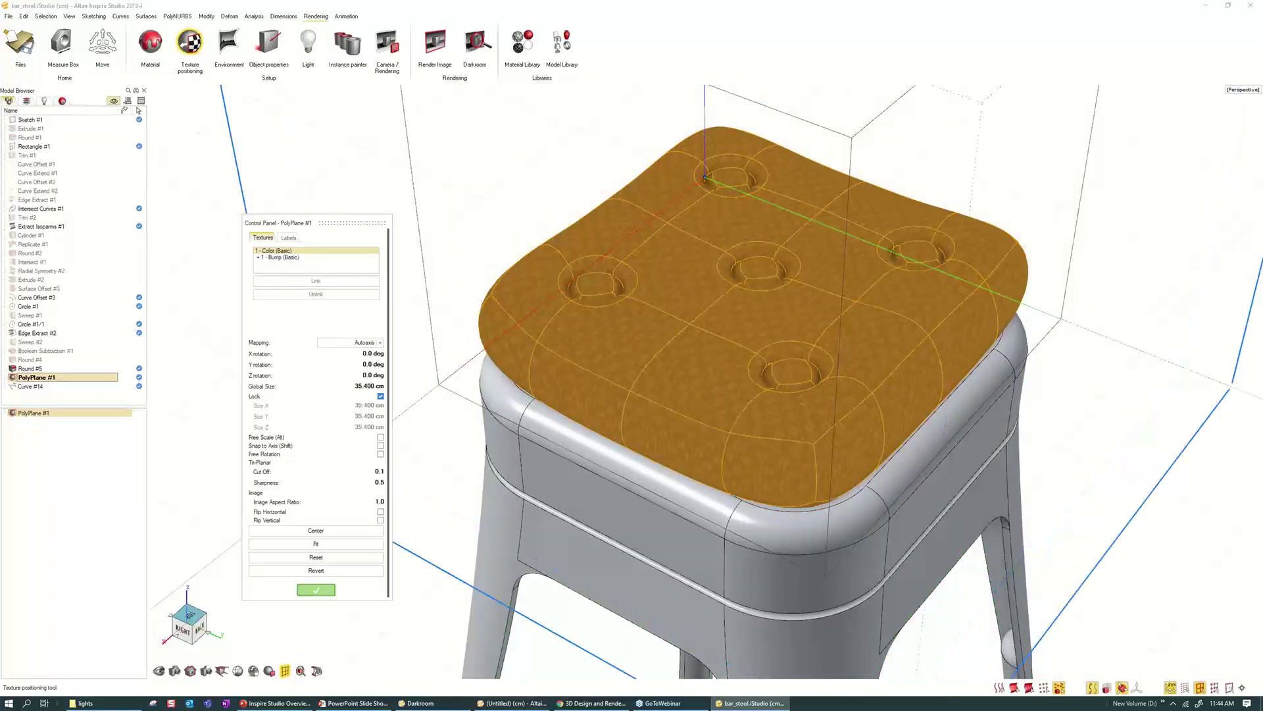
{"action": "left_click_drag", "start_coordinate": [393, 323], "coordinate": [389, 325]}
{"action": "right_click", "coordinate": [410, 328]}
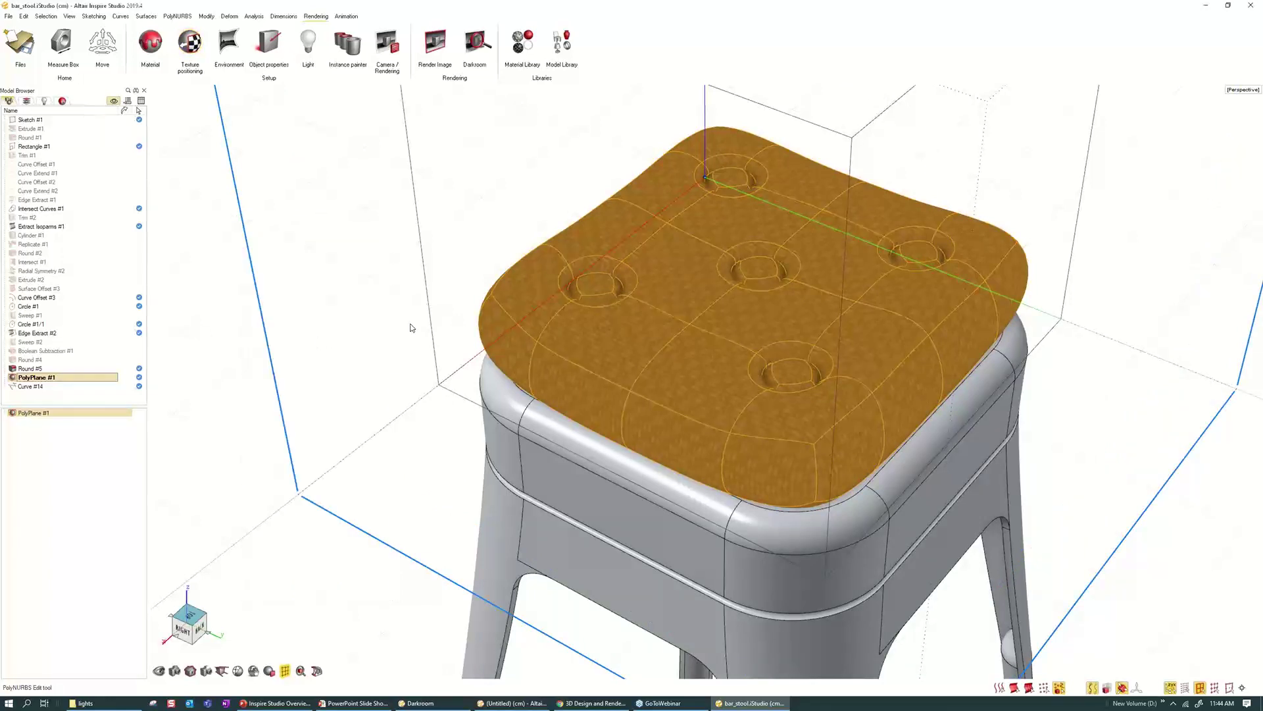
{"action": "key", "text": "9"}
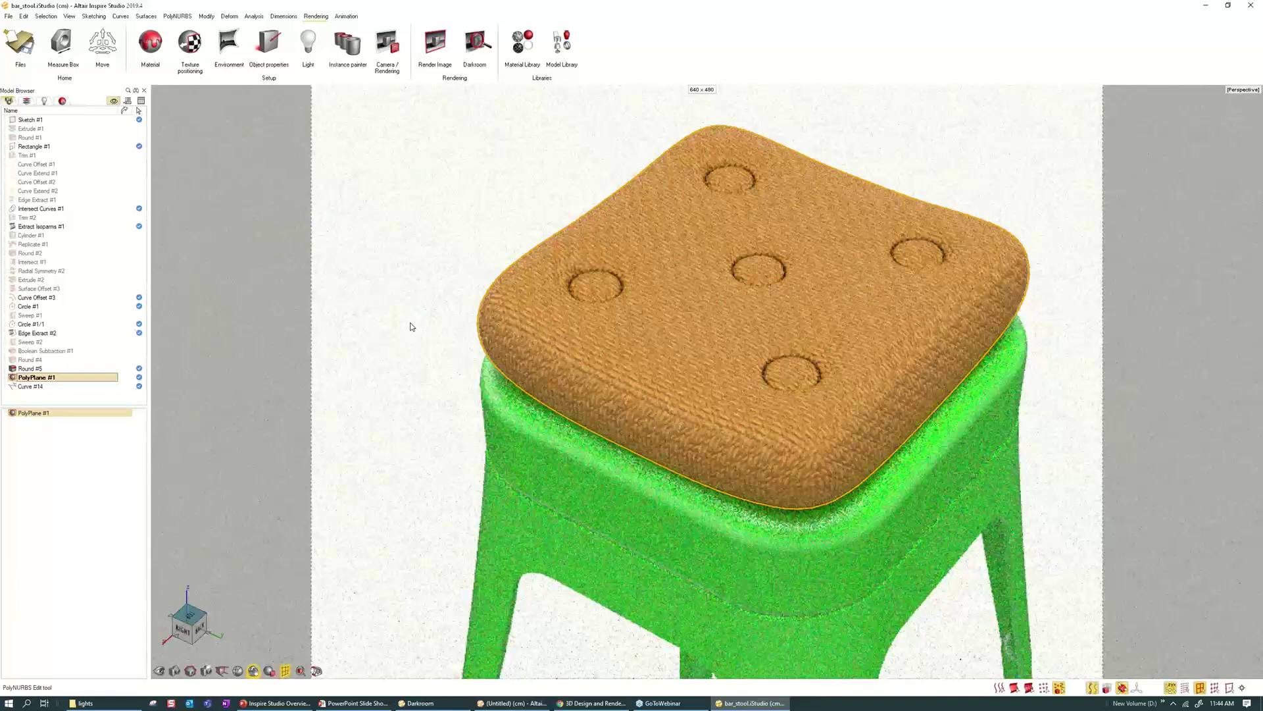
{"action": "left_click", "coordinate": [412, 327]}
- Recolour the stool frame's material in its full settings, trying blue and magenta before choosing teal green
{"action": "scroll", "coordinate": [412, 327], "scroll_direction": "down", "scroll_amount": 4}
{"action": "middle_click_drag", "start_coordinate": [412, 327], "coordinate": [415, 283]}
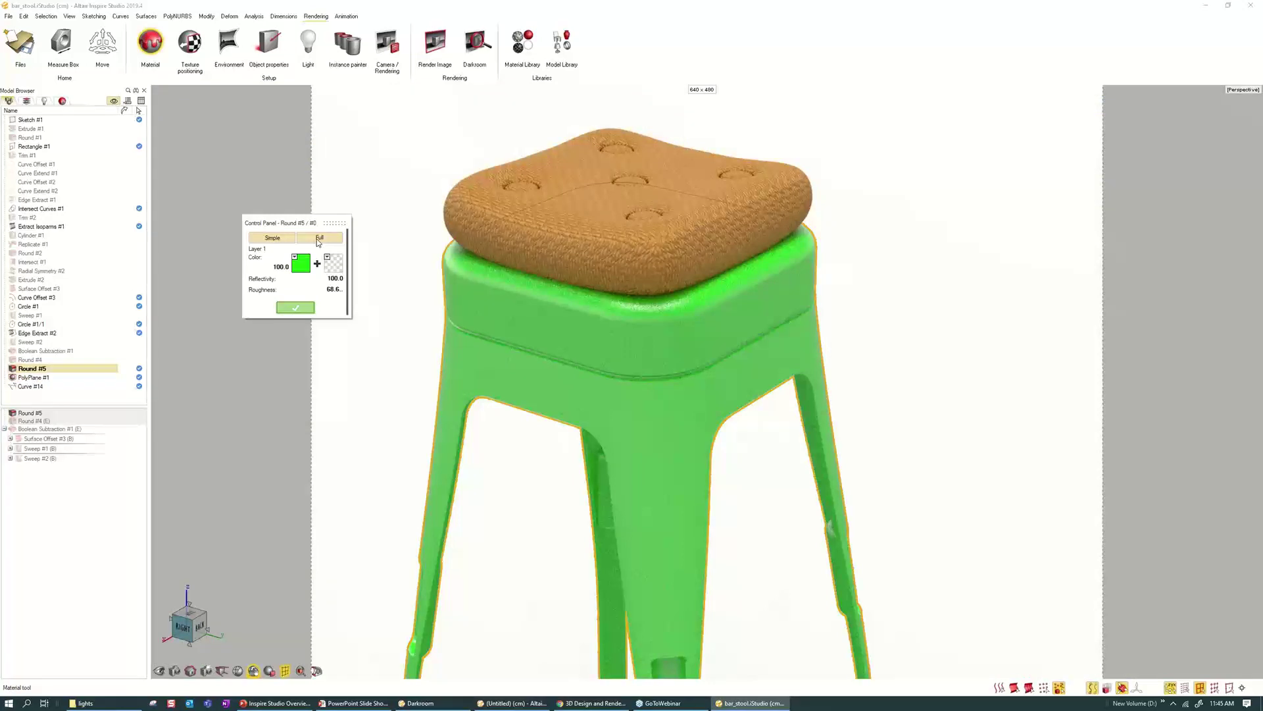
{"action": "left_click", "coordinate": [318, 237]}
{"action": "left_click", "coordinate": [327, 382]}
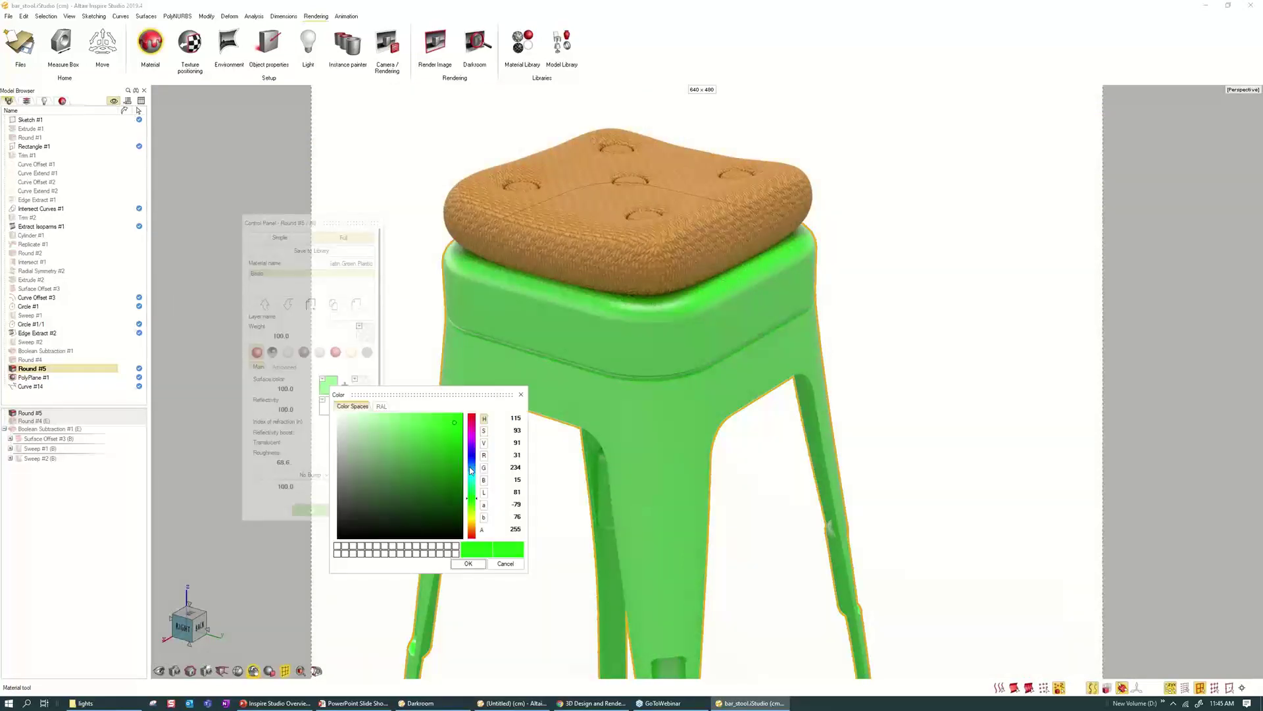
{"action": "left_click", "coordinate": [471, 467]}
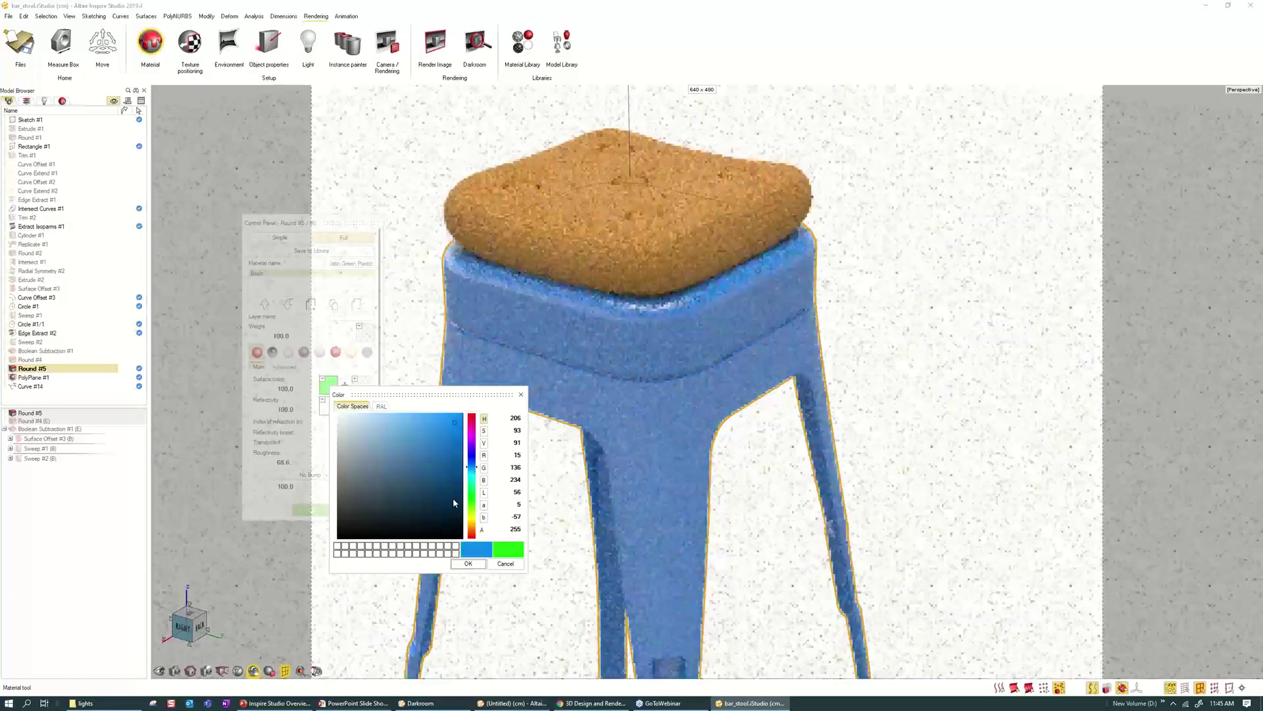
{"action": "left_click", "coordinate": [472, 437]}
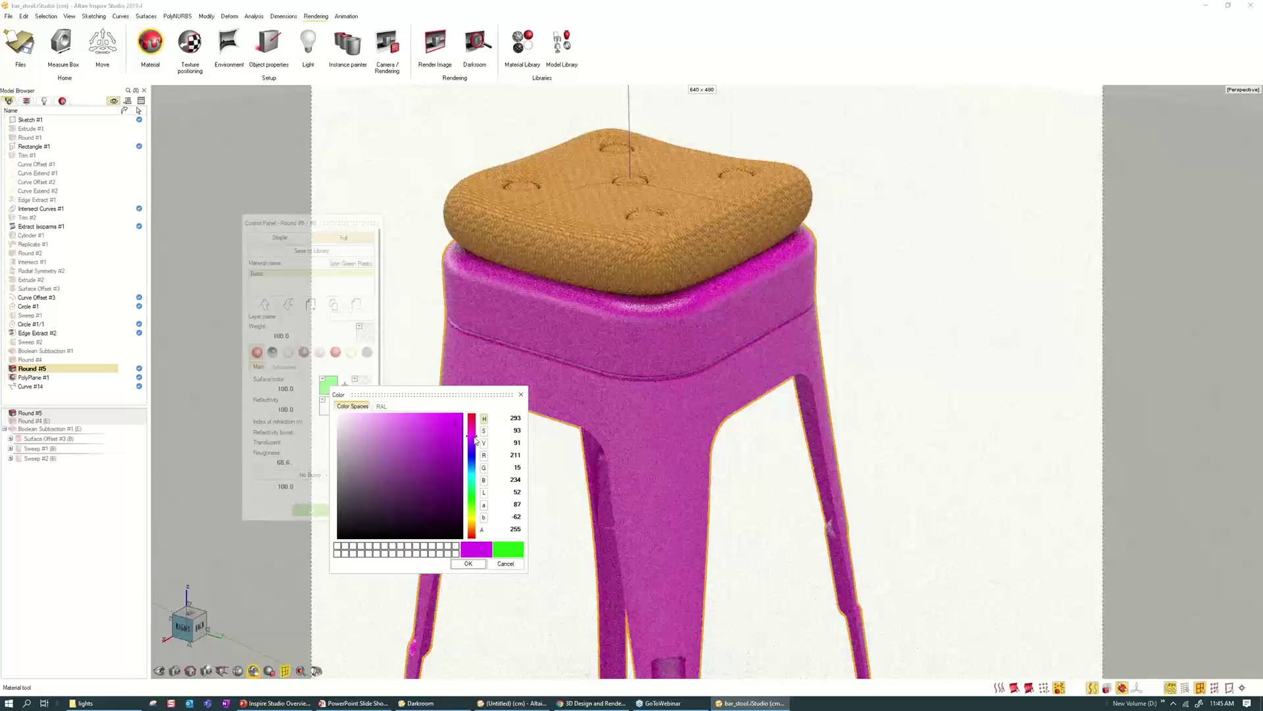
{"action": "left_click", "coordinate": [472, 479]}
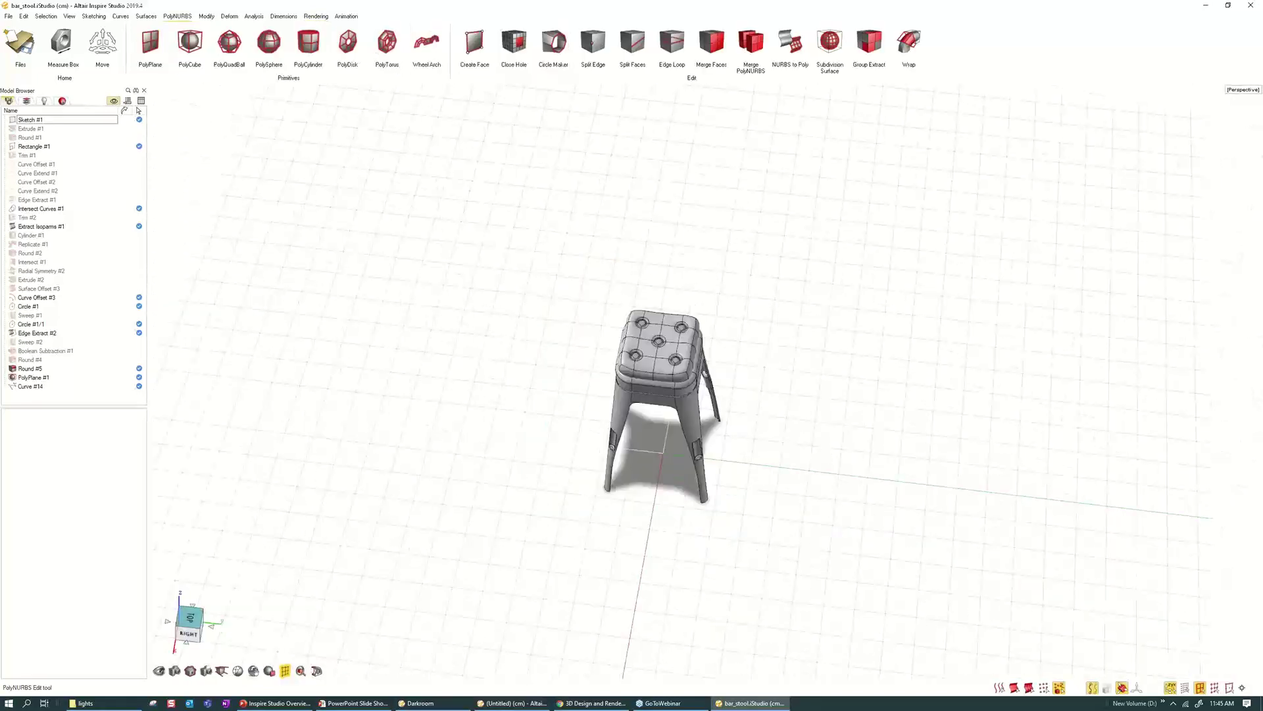
- Create a square plane on the ground beneath the stool, extending well beyond its four legs
{"action": "middle_click_drag", "start_coordinate": [663, 394], "coordinate": [711, 415]}
{"action": "mouse_move", "coordinate": [628, 220]}
{"action": "middle_mouse_down"}
{"action": "mouse_move", "coordinate": [688, 214]}
{"action": "mouse_move", "coordinate": [612, 225]}
{"action": "middle_mouse_up"}
{"action": "key", "text": "space"}
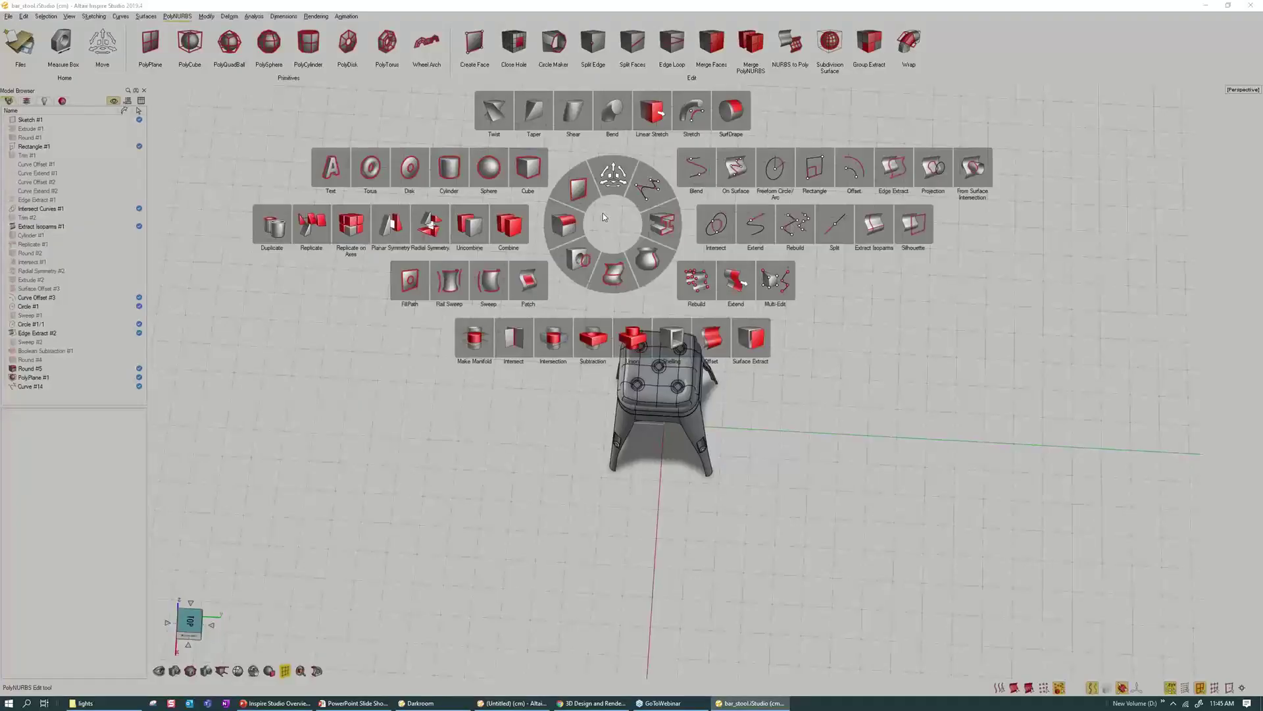
{"action": "left_click", "coordinate": [579, 190]}
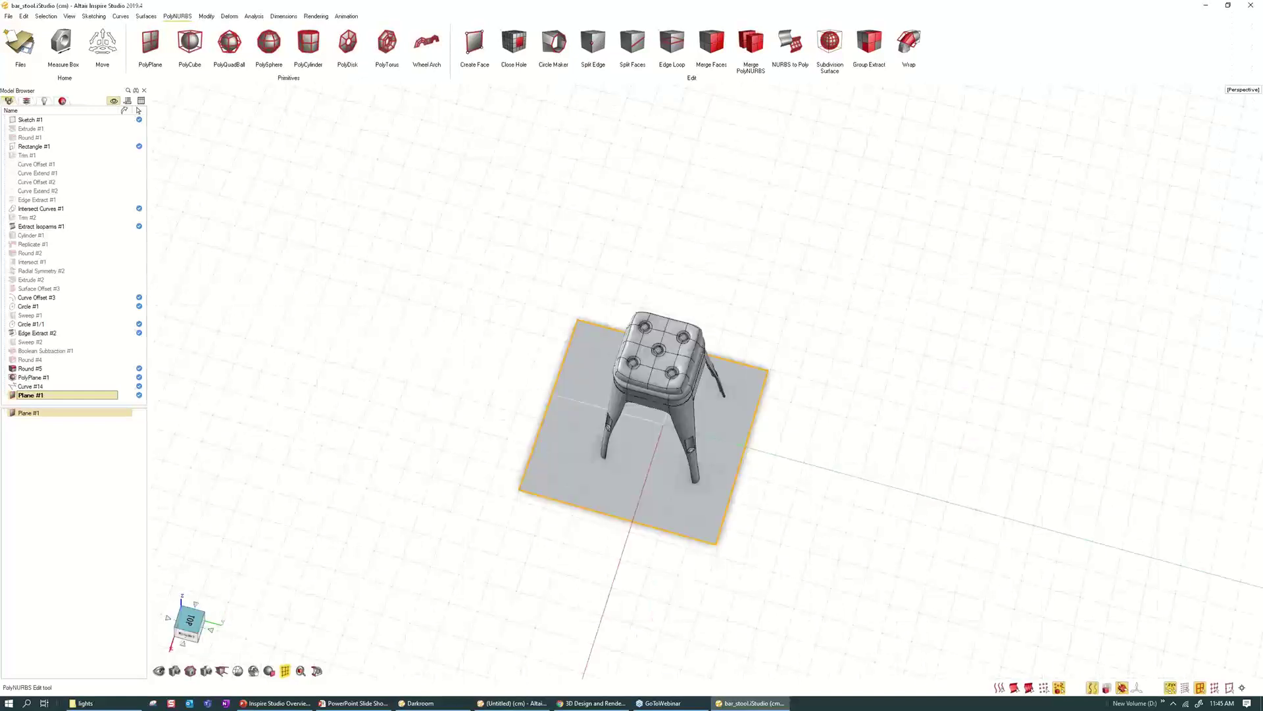
- Move the plane straight up along Z by about 162 cm so it sits above the stool
{"action": "middle_click_drag", "start_coordinate": [658, 395], "coordinate": [609, 322]}
{"action": "scroll", "coordinate": [845, 453], "scroll_direction": "down", "scroll_amount": 4}
{"action": "key", "text": "m"}
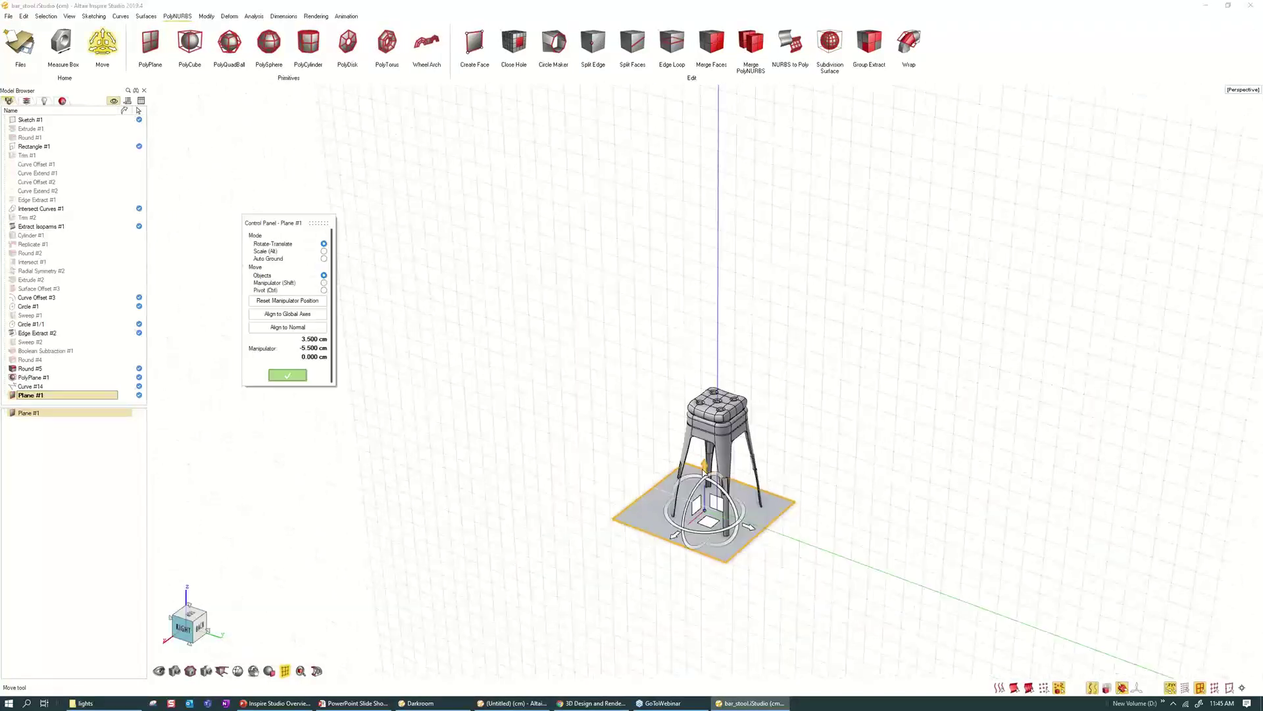
{"action": "left_click_drag", "start_coordinate": [703, 469], "coordinate": [704, 148]}
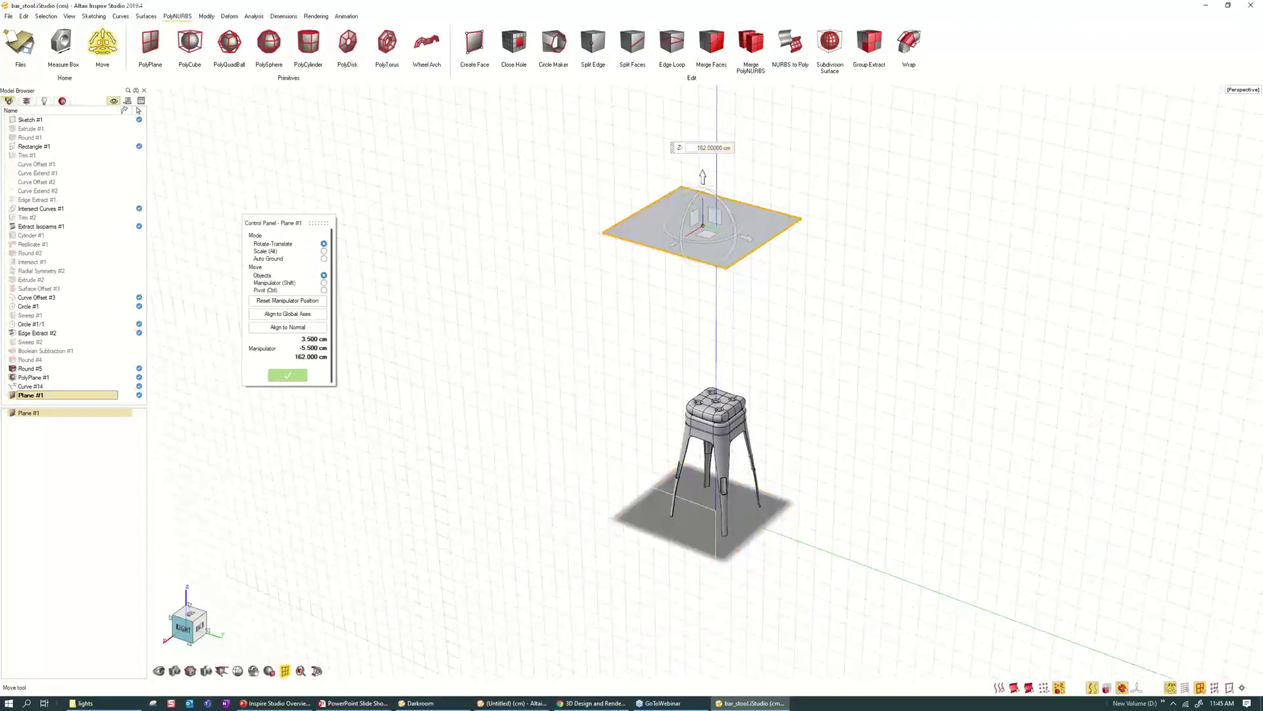
{"action": "key", "text": "Escape"}
{"action": "left_click", "coordinate": [671, 344]}
- Show the stool and overhead plane in the rendered view and select the plane
{"action": "scroll", "coordinate": [672, 345], "scroll_direction": "up", "scroll_amount": 2}
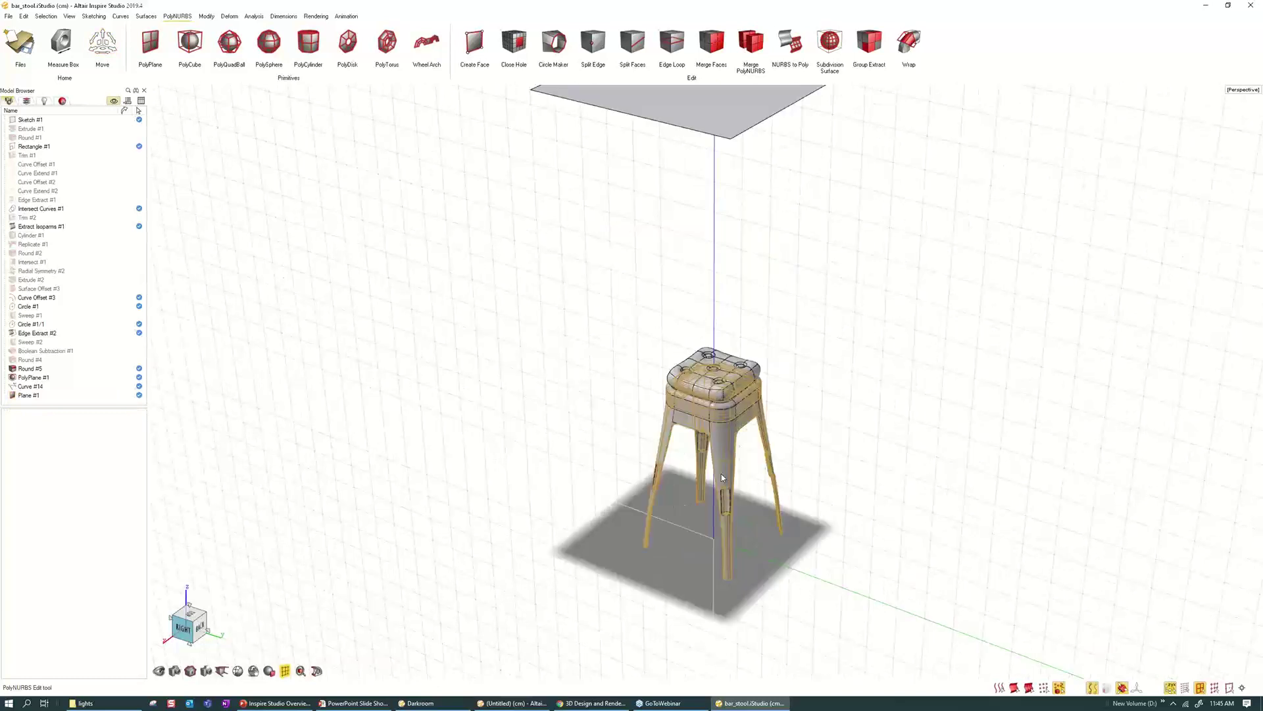
{"action": "left_click", "coordinate": [315, 16]}
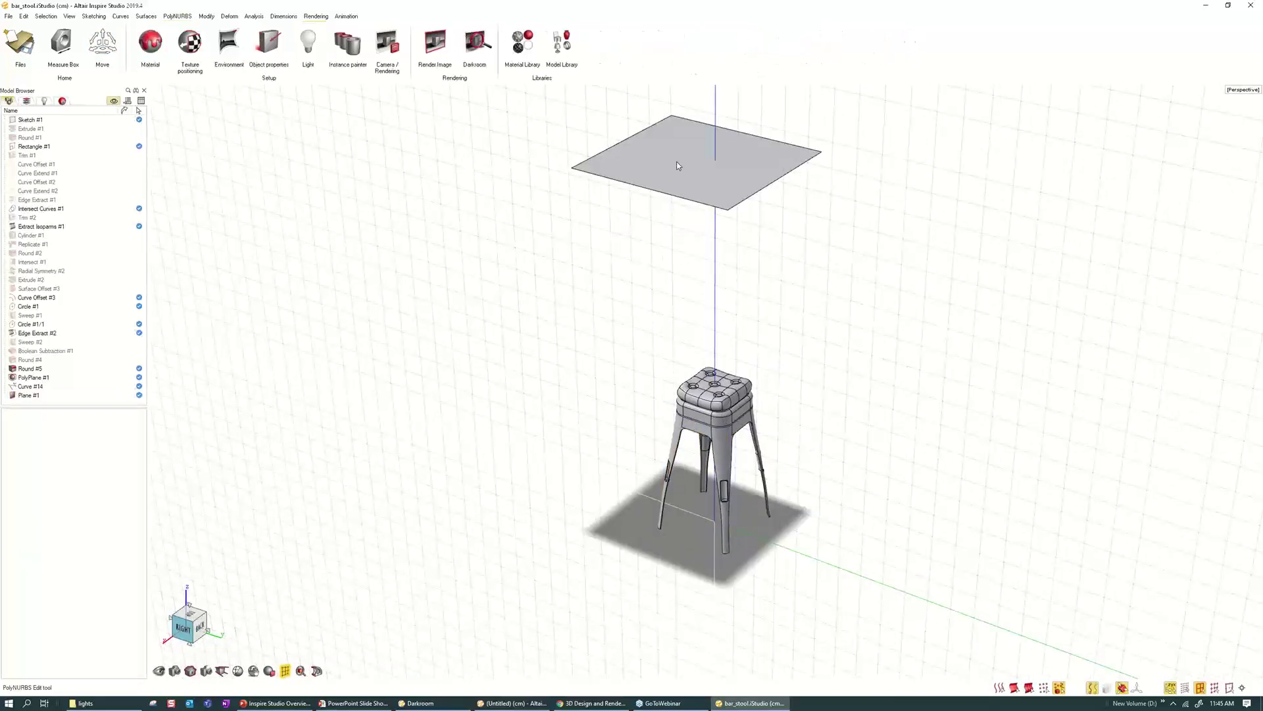
{"action": "key", "text": "9"}
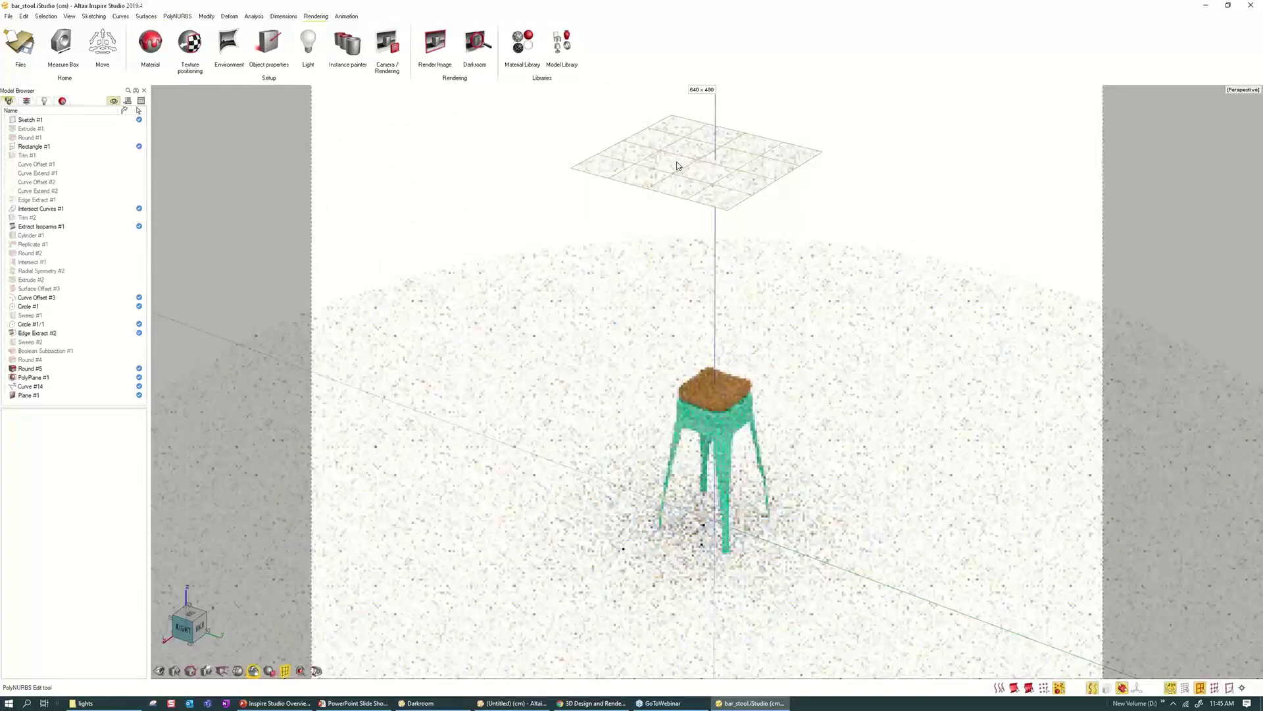
{"action": "left_click", "coordinate": [678, 166]}
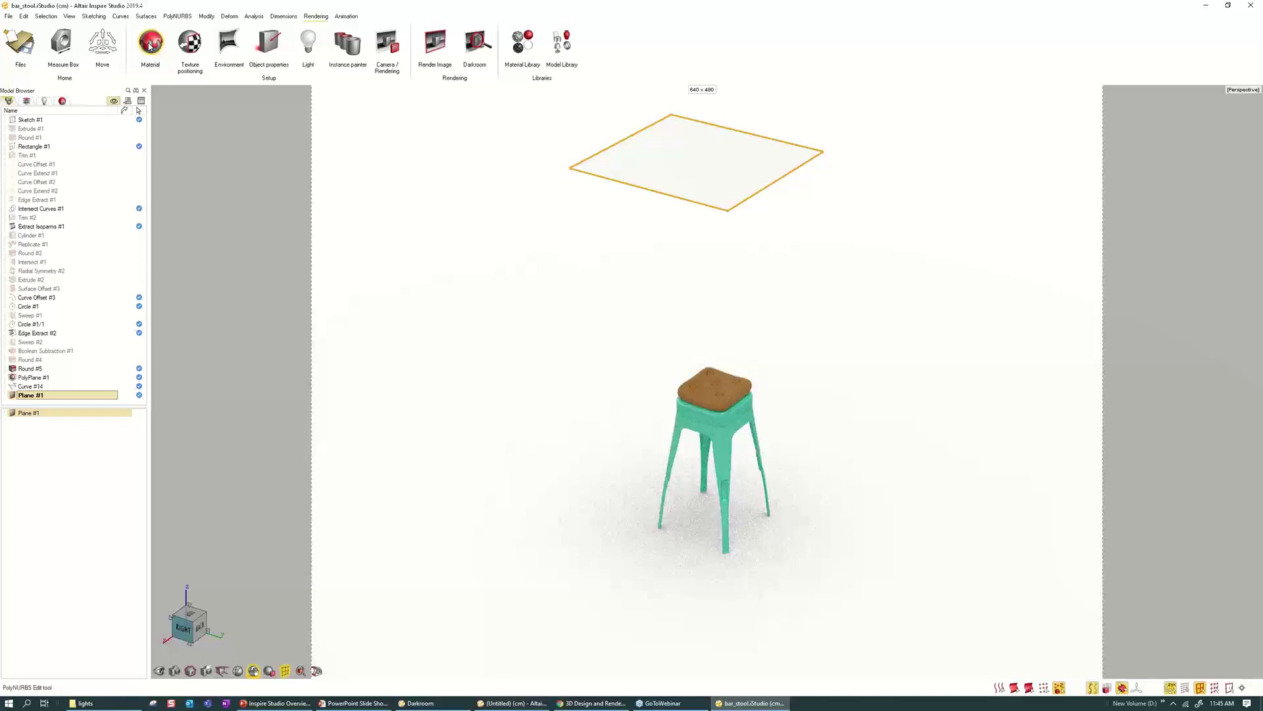
- Set the environment's illumination, background and reflection maps to None
{"action": "left_click", "coordinate": [150, 45]}
{"action": "left_click", "coordinate": [229, 43]}
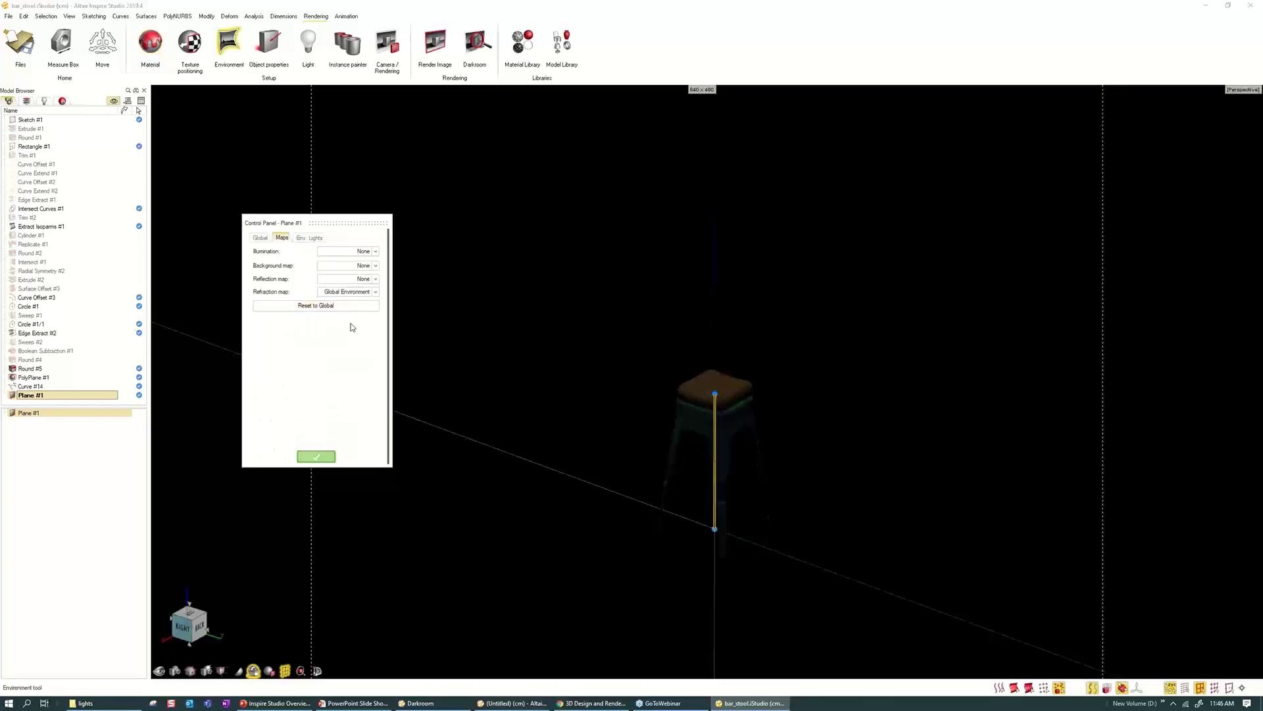
{"action": "left_click", "coordinate": [316, 457]}
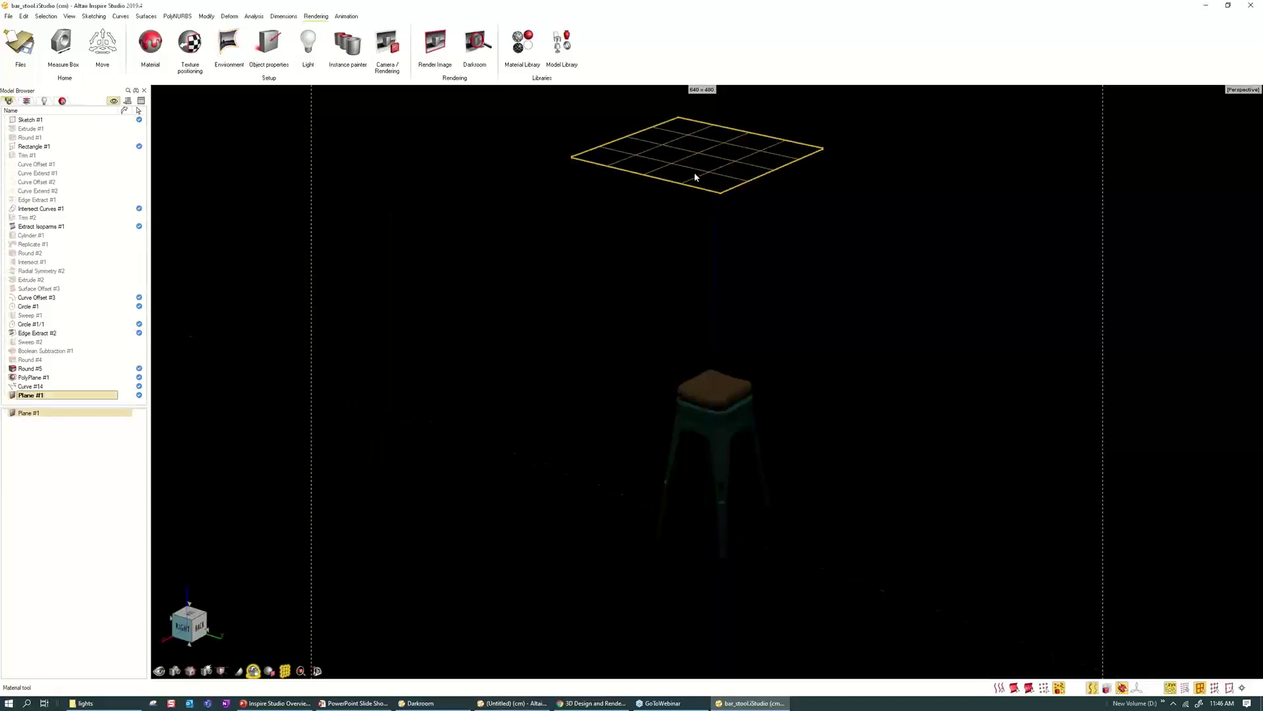
- Give the overhead plane a light-emitting material and adjust its power
{"action": "left_click_drag", "start_coordinate": [358, 409], "coordinate": [414, 364]}
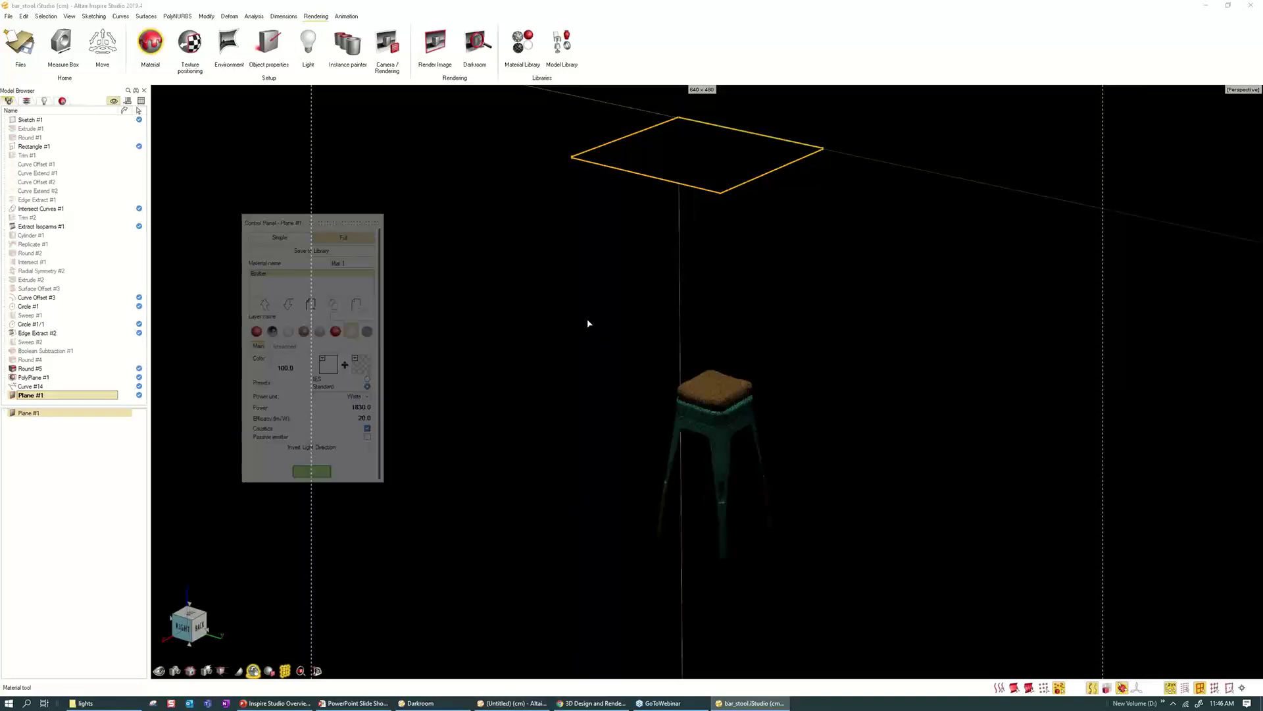
{"action": "left_click", "coordinate": [583, 404]}
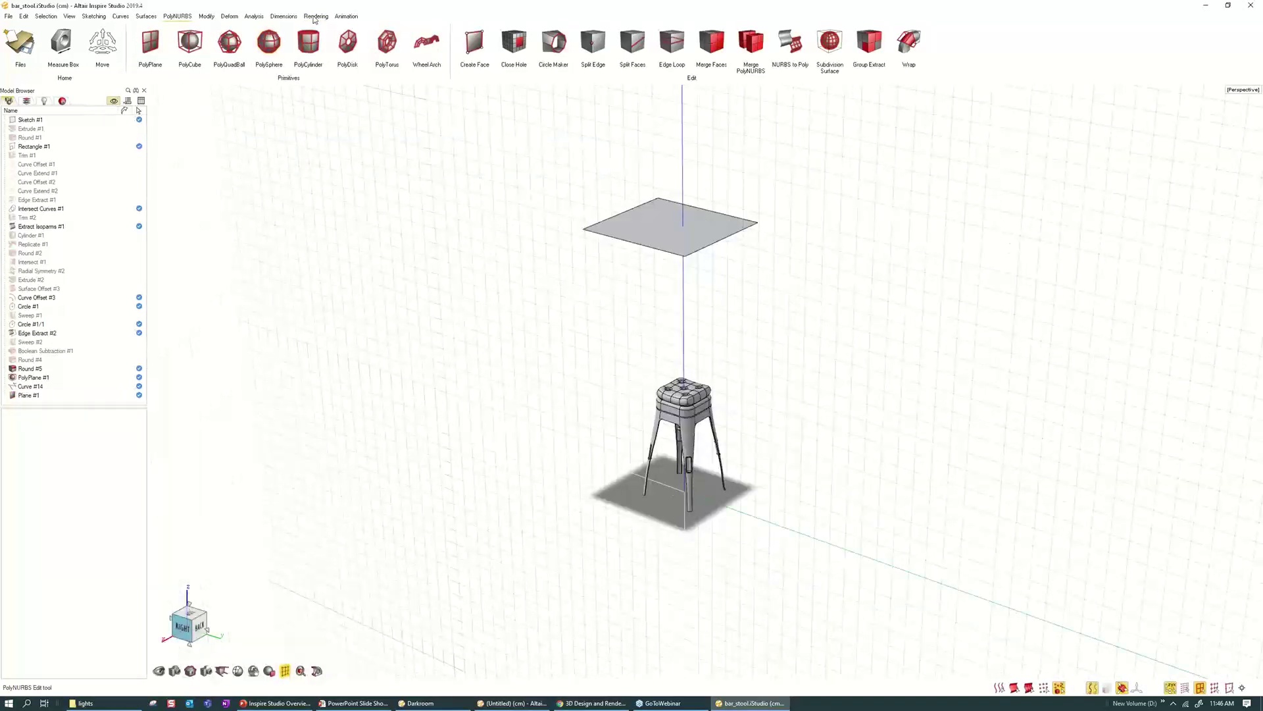
- Add a point light to the side of the stool, level with the space between the seat and the overhead plane
{"action": "left_click", "coordinate": [316, 15]}
{"action": "left_click", "coordinate": [309, 40]}
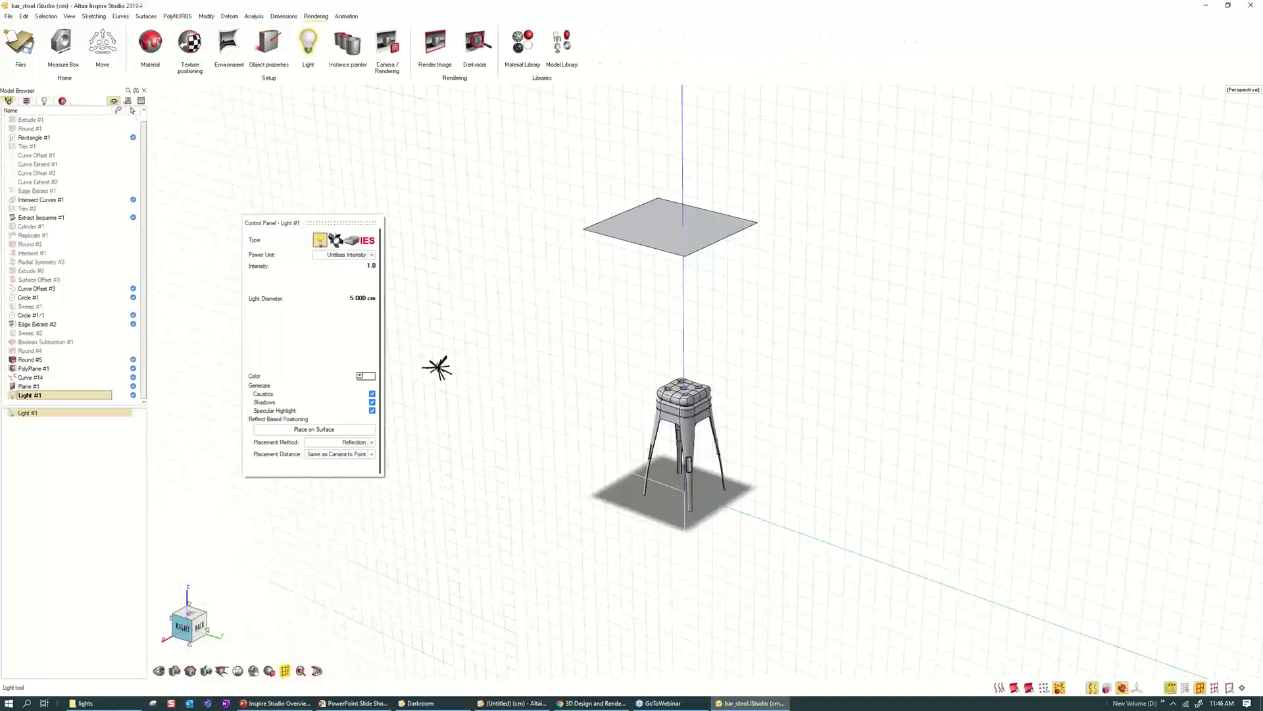
{"action": "middle_click_drag", "start_coordinate": [439, 367], "coordinate": [454, 388]}
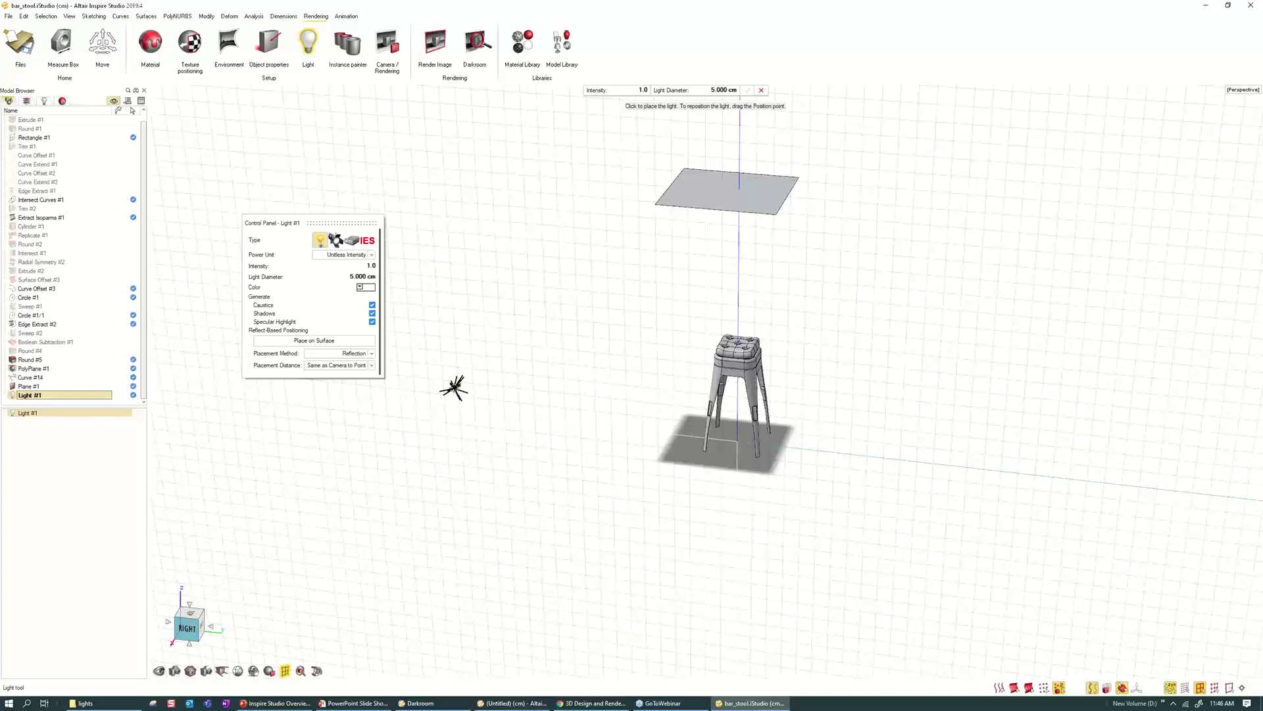
{"action": "middle_click_drag", "start_coordinate": [454, 388], "coordinate": [523, 370]}
{"action": "key", "text": "Escape"}
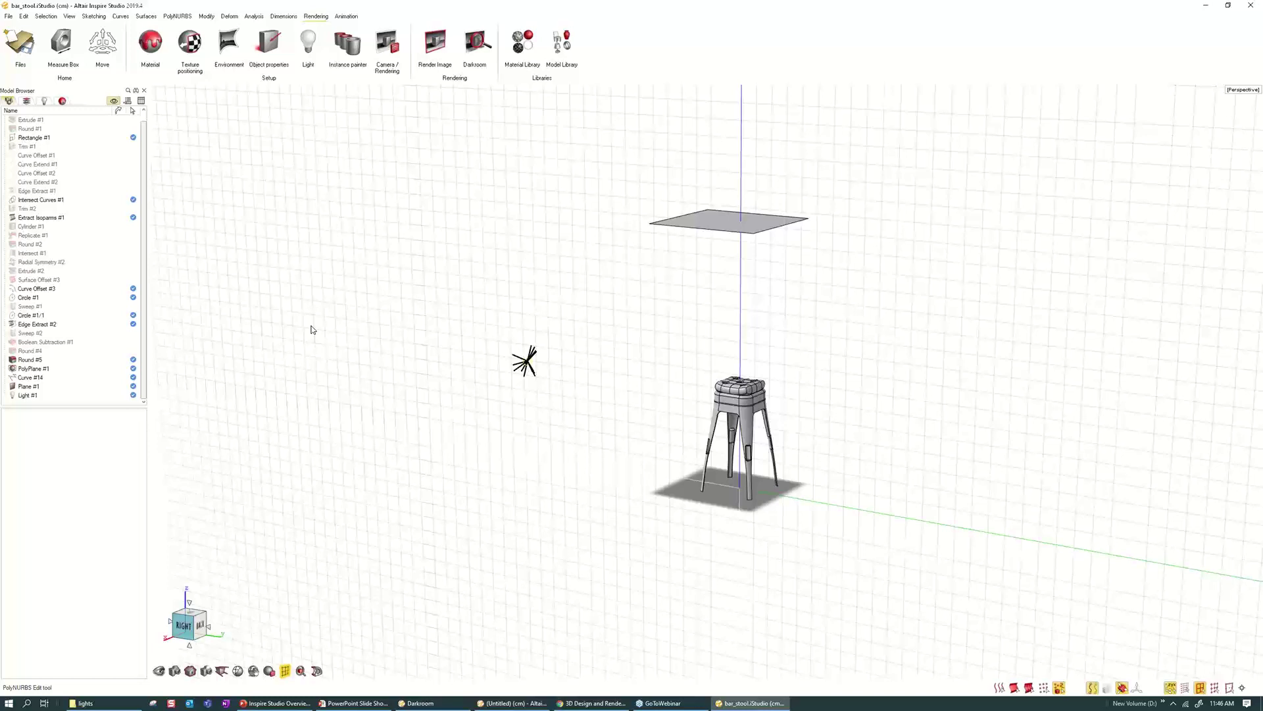
- Change the side light to a spot light, place it by reflection off the stool, and move it back beside the stool
{"action": "double_click", "coordinate": [526, 361]}
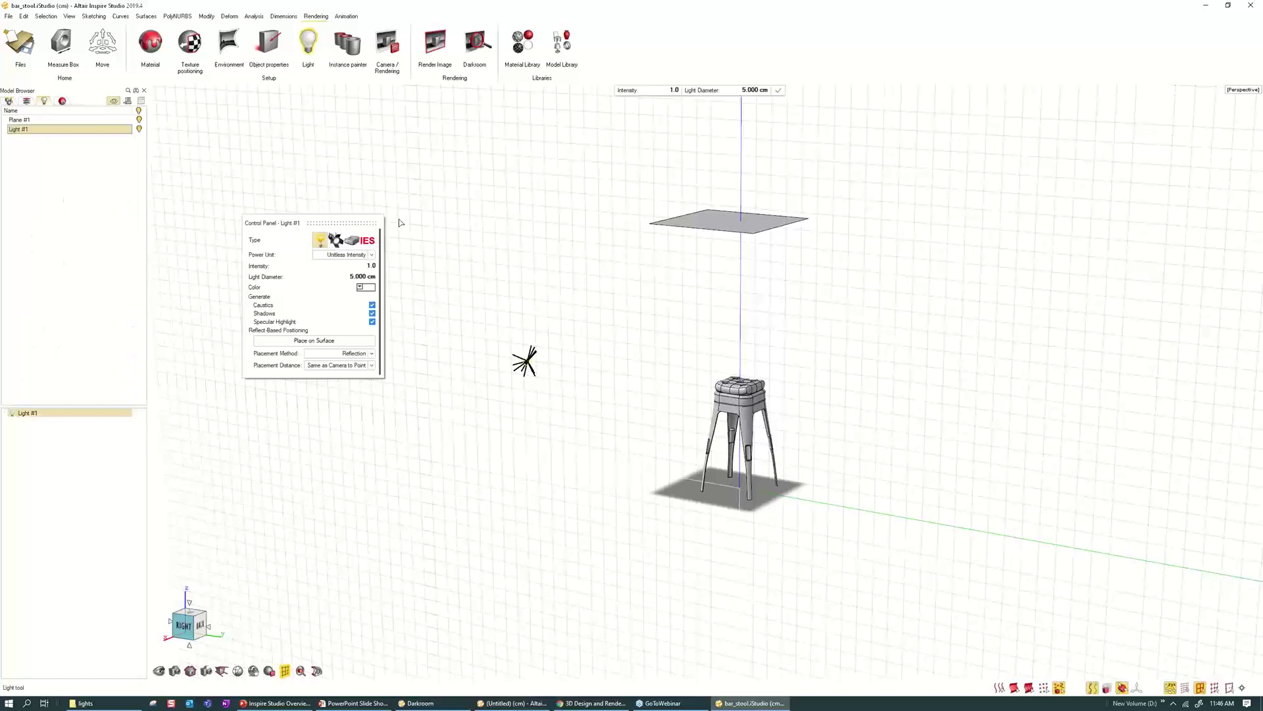
{"action": "left_click", "coordinate": [314, 340]}
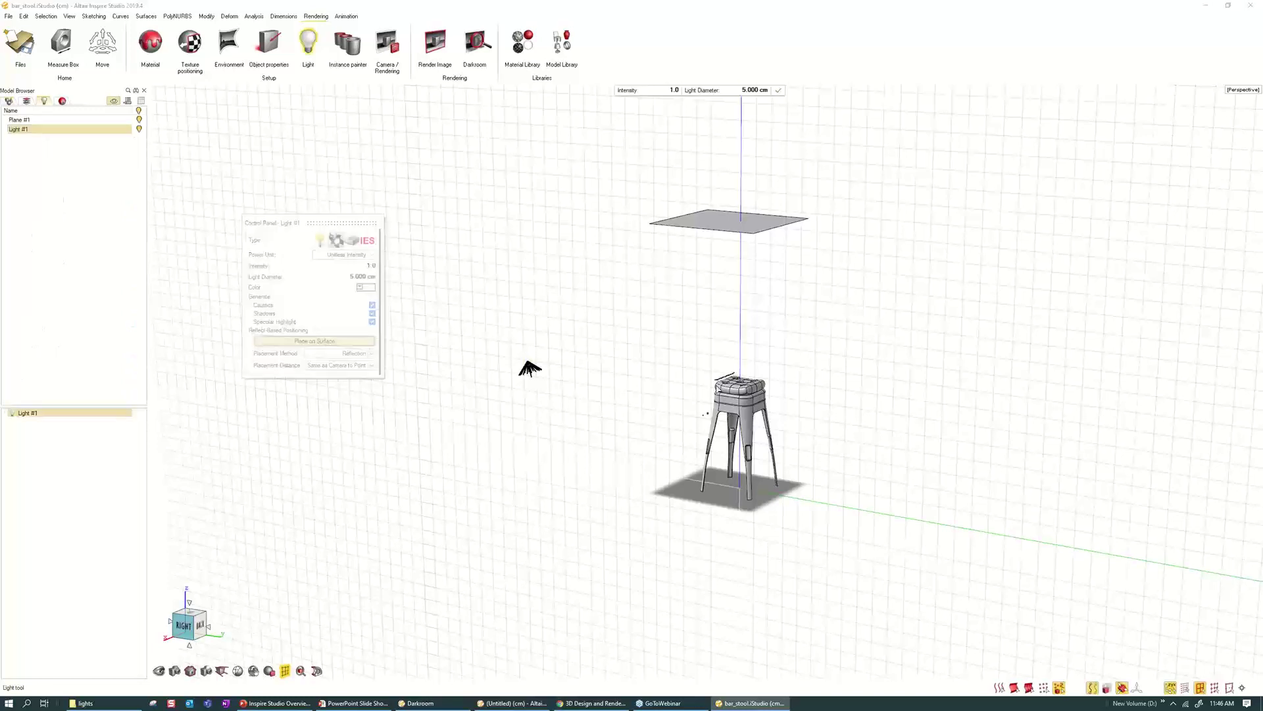
{"action": "left_click", "coordinate": [715, 415]}
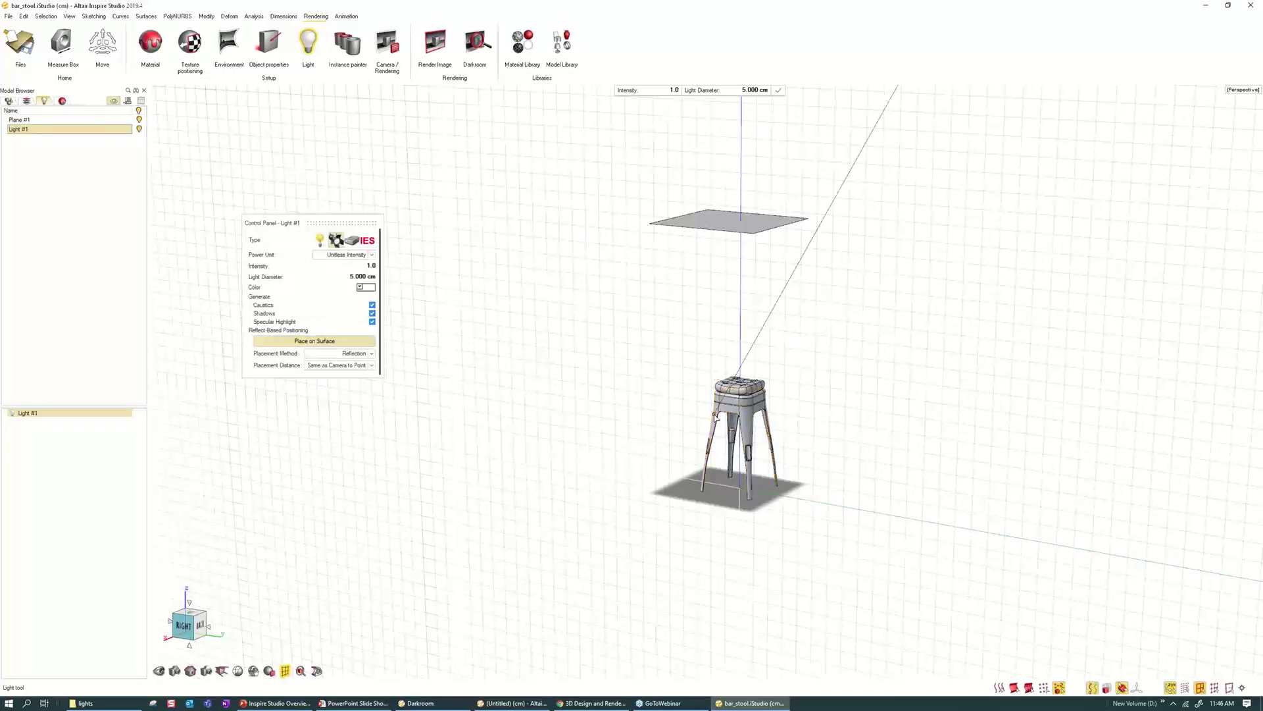
{"action": "scroll", "coordinate": [716, 417], "scroll_direction": "down", "scroll_amount": 5}
{"action": "scroll", "coordinate": [883, 172], "scroll_direction": "down", "scroll_amount": 2}
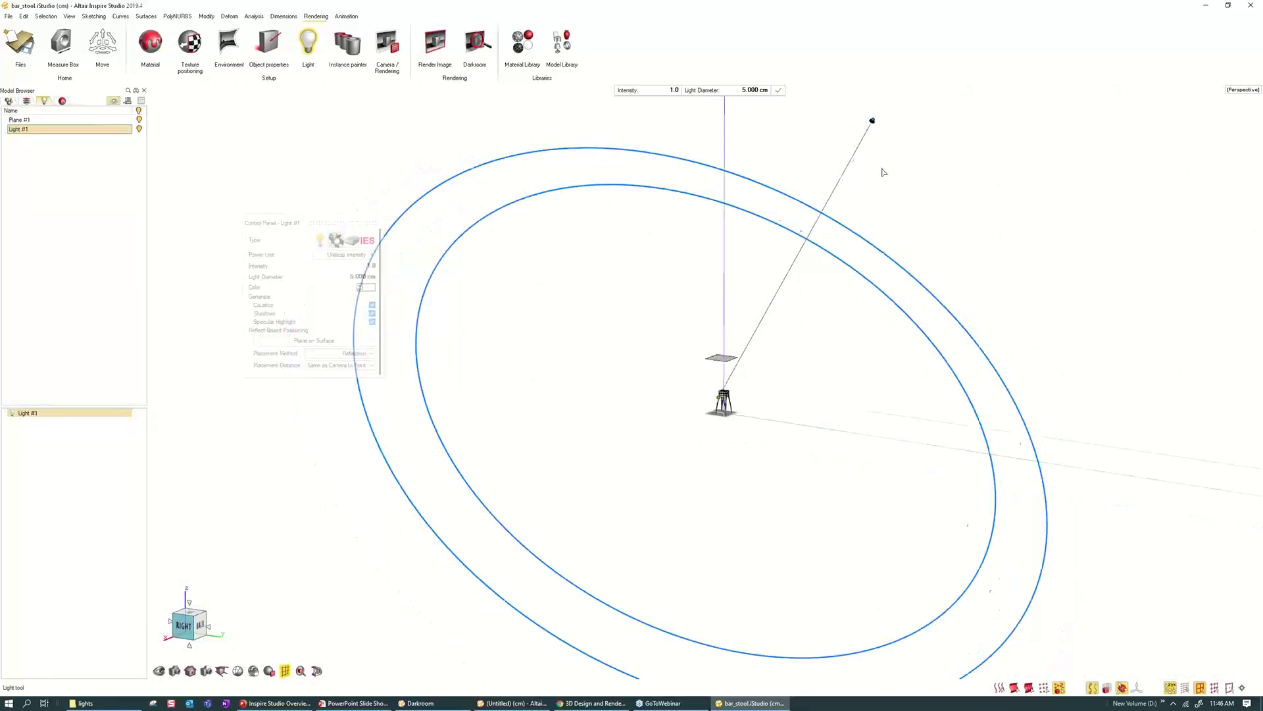
{"action": "left_click_drag", "start_coordinate": [877, 118], "coordinate": [617, 367]}
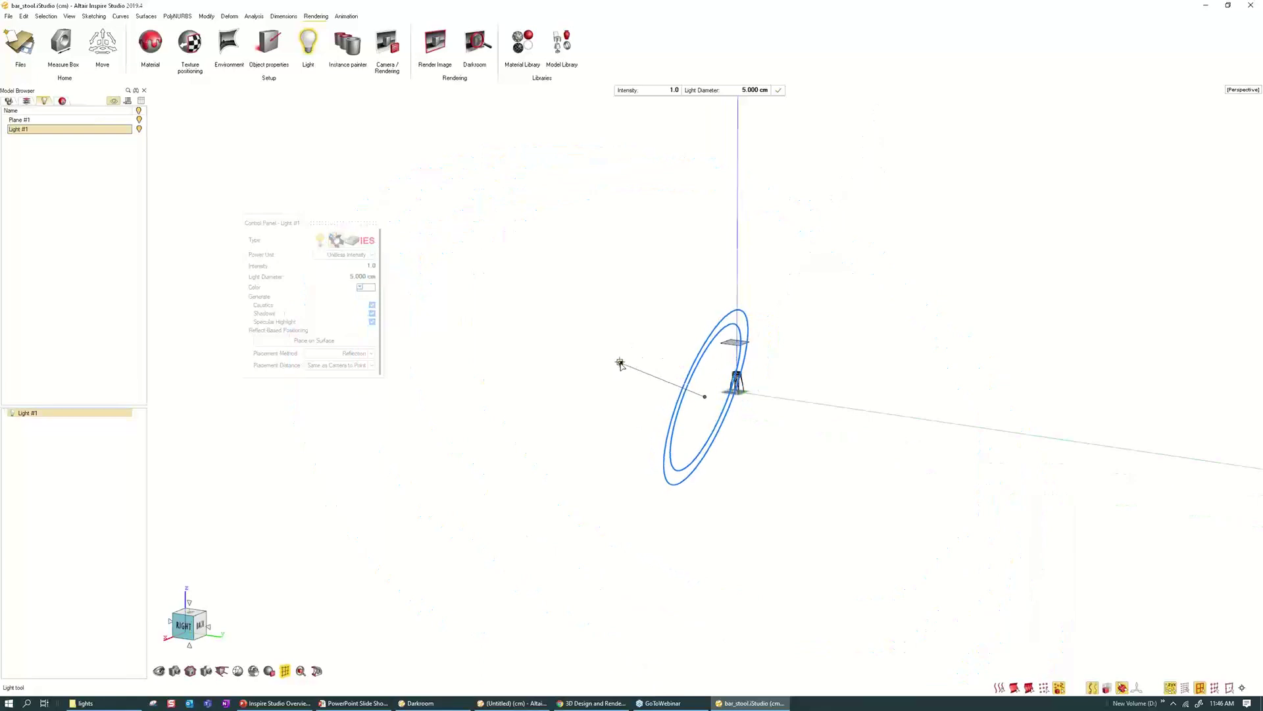
- Aim the spot light's target at the stool's seat and narrow its cone to an aperture of about 42 degrees
{"action": "scroll", "coordinate": [493, 328], "scroll_direction": "up", "scroll_amount": 5}
{"action": "middle_click_drag", "start_coordinate": [579, 369], "coordinate": [661, 401]}
{"action": "left_click_drag", "start_coordinate": [663, 404], "coordinate": [709, 334]}
{"action": "scroll", "coordinate": [706, 300], "scroll_direction": "up", "scroll_amount": 1}
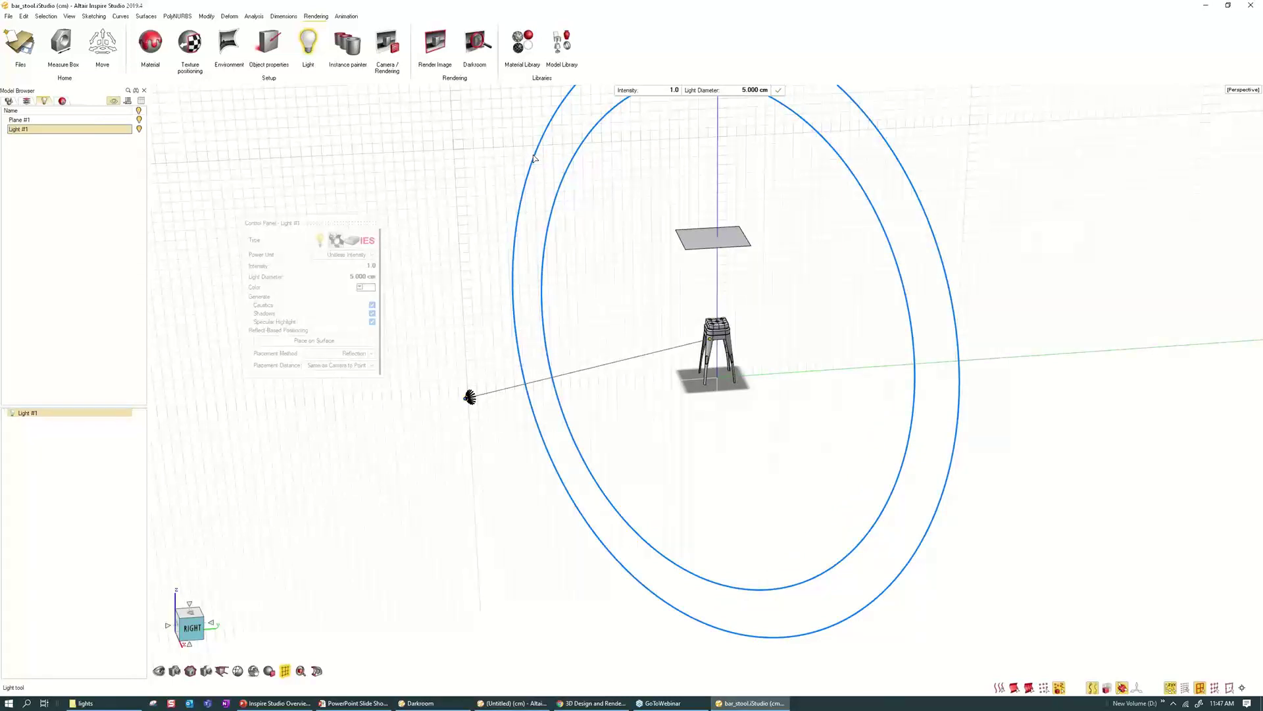
{"action": "left_click_drag", "start_coordinate": [535, 158], "coordinate": [389, 517]}
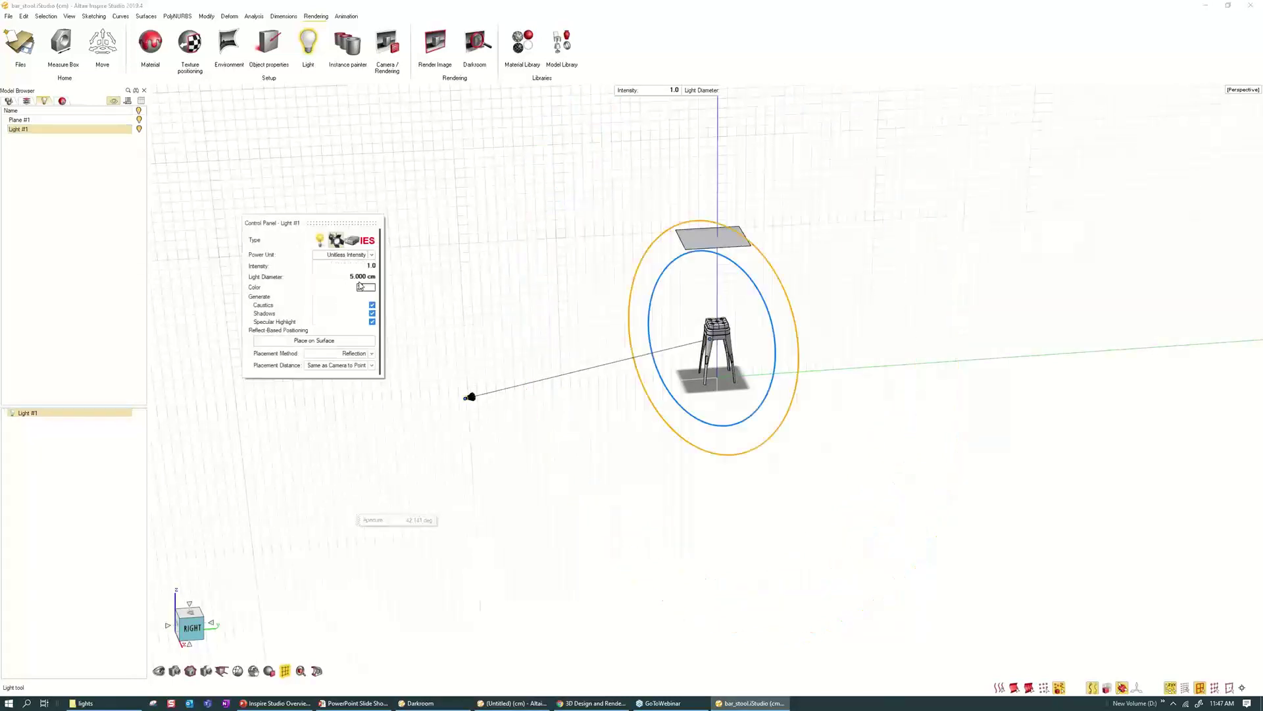
- Set the spot light's power to 500 in Watts and show the stool in the rendered view
{"action": "left_click", "coordinate": [364, 264]}
{"action": "type", "text": "500"}
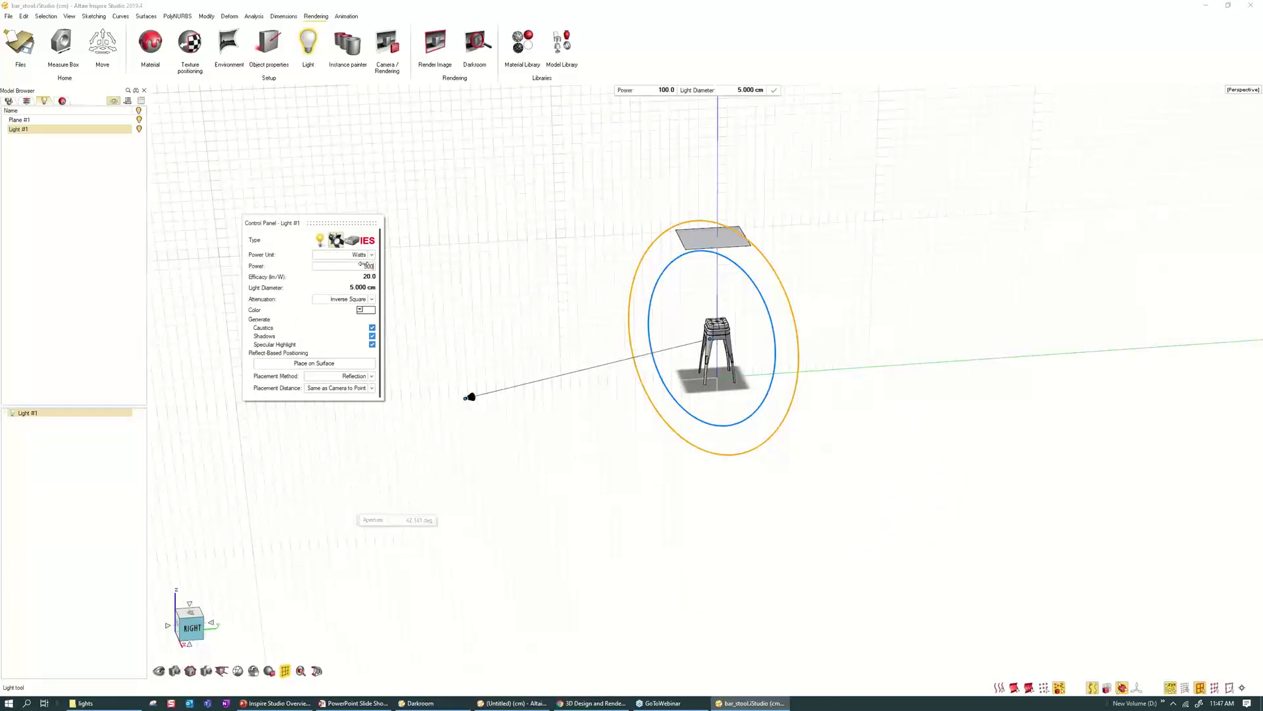
{"action": "key", "text": "Return"}
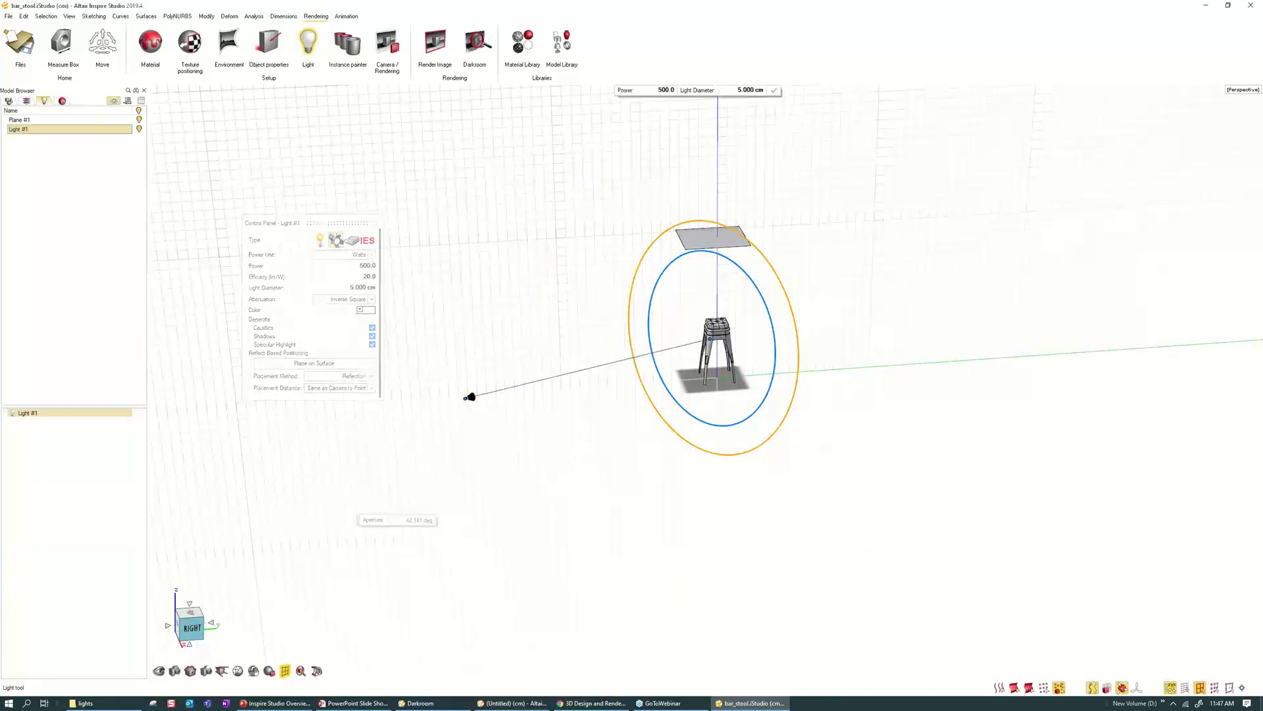
{"action": "key", "text": "Escape"}
{"action": "key", "text": "r"}
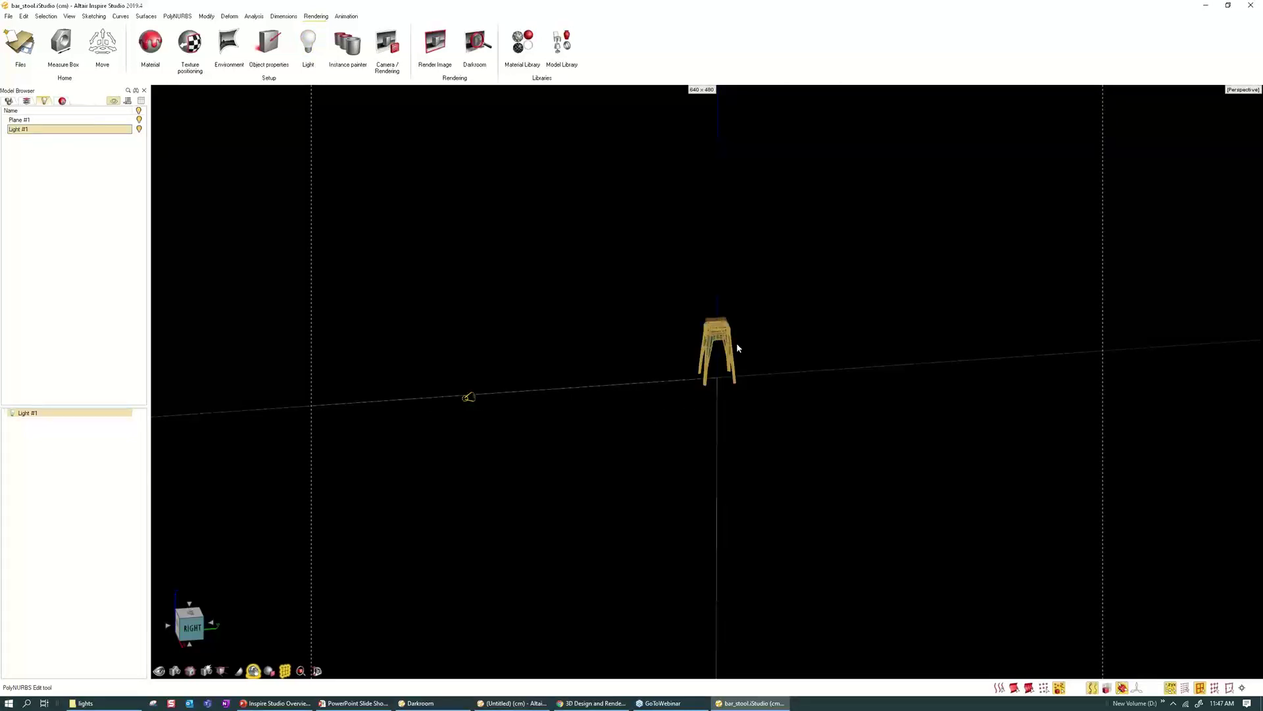
{"action": "scroll", "coordinate": [738, 348], "scroll_direction": "up", "scroll_amount": 2}
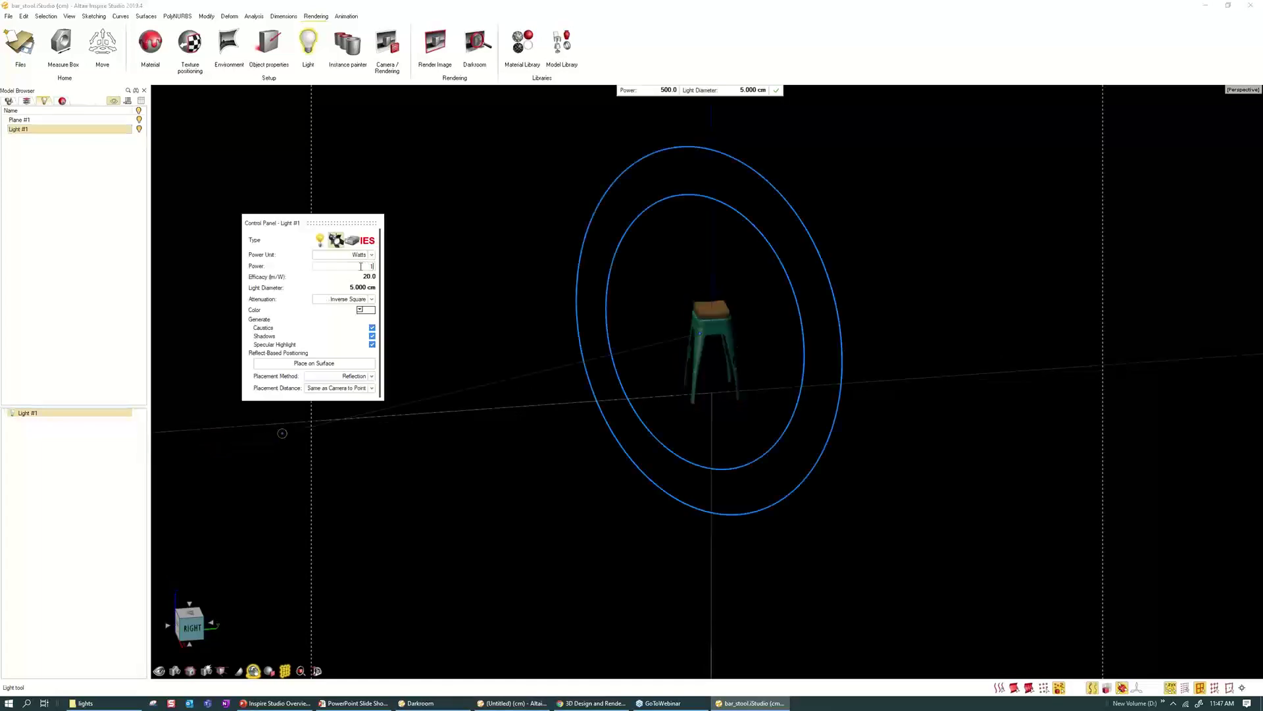
- Raise the spot light's power to 1250 W
{"action": "type", "text": "1250"}
{"action": "key", "text": "Return"}
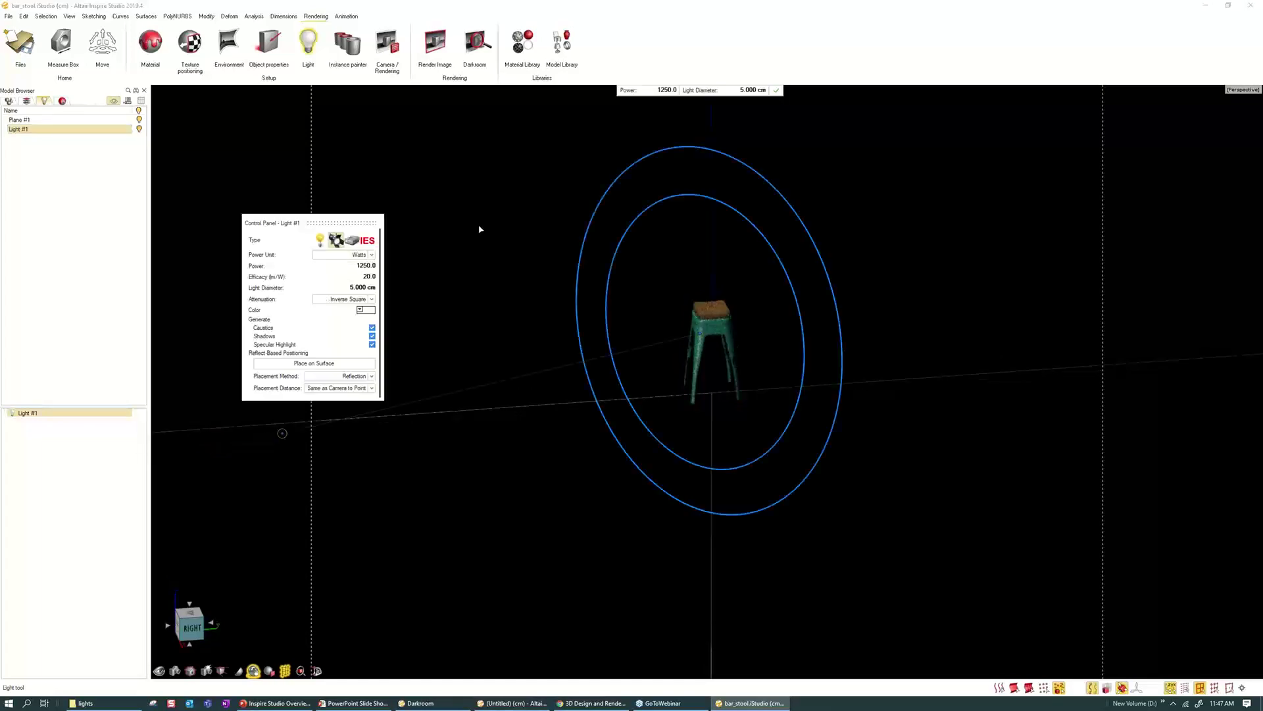
{"action": "key", "text": "Escape"}
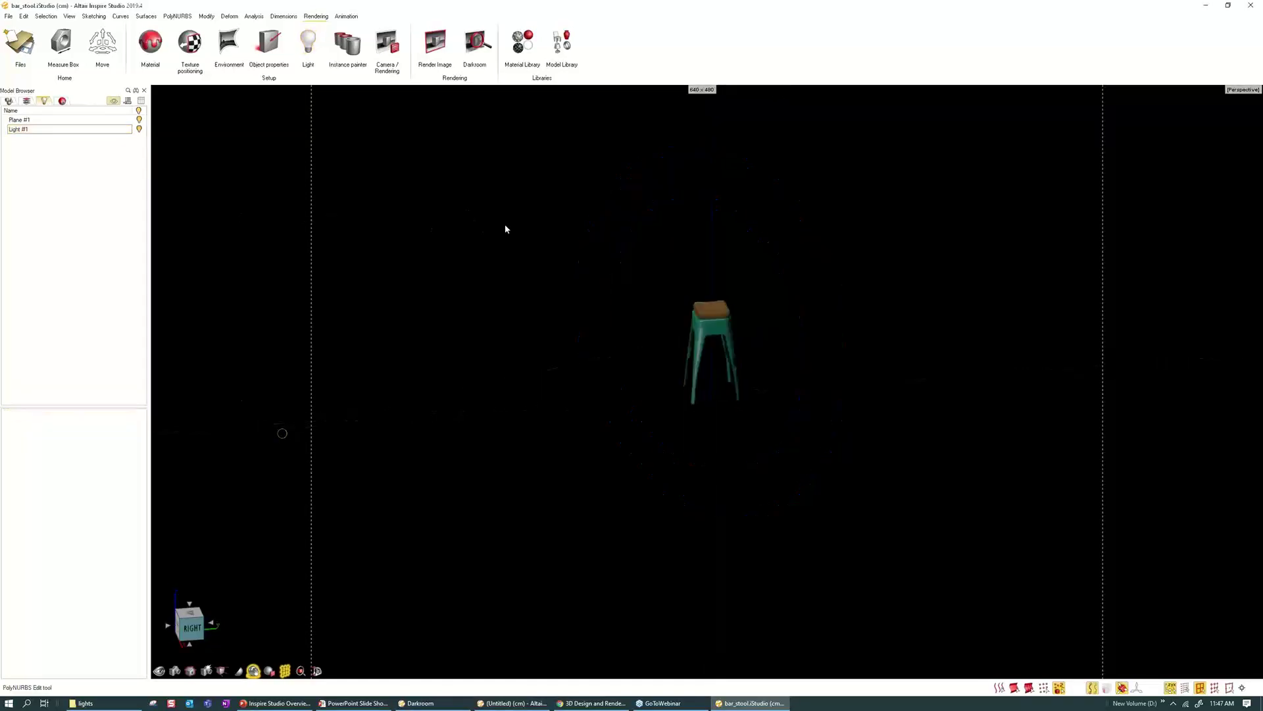
- Set the global environment's background mode to Infinite Sphere and turn on the ground to catch the stool's shadows
{"action": "left_click", "coordinate": [229, 43]}
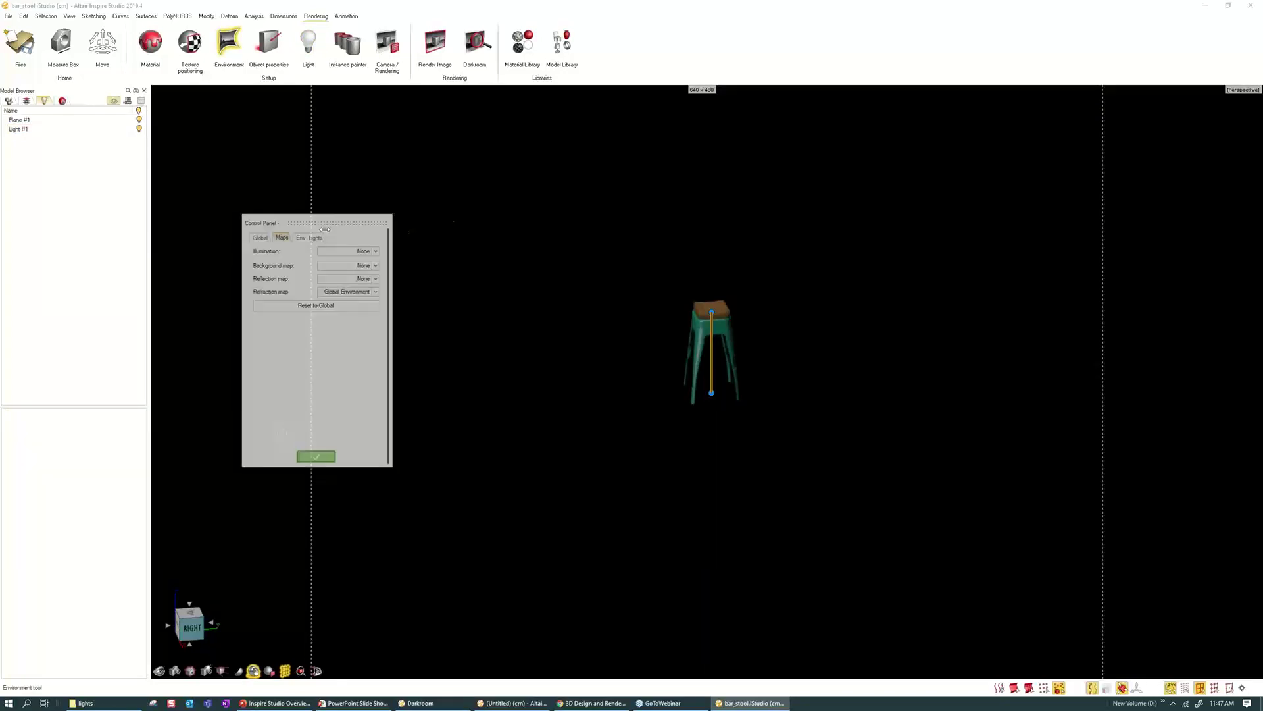
{"action": "left_click", "coordinate": [260, 238]}
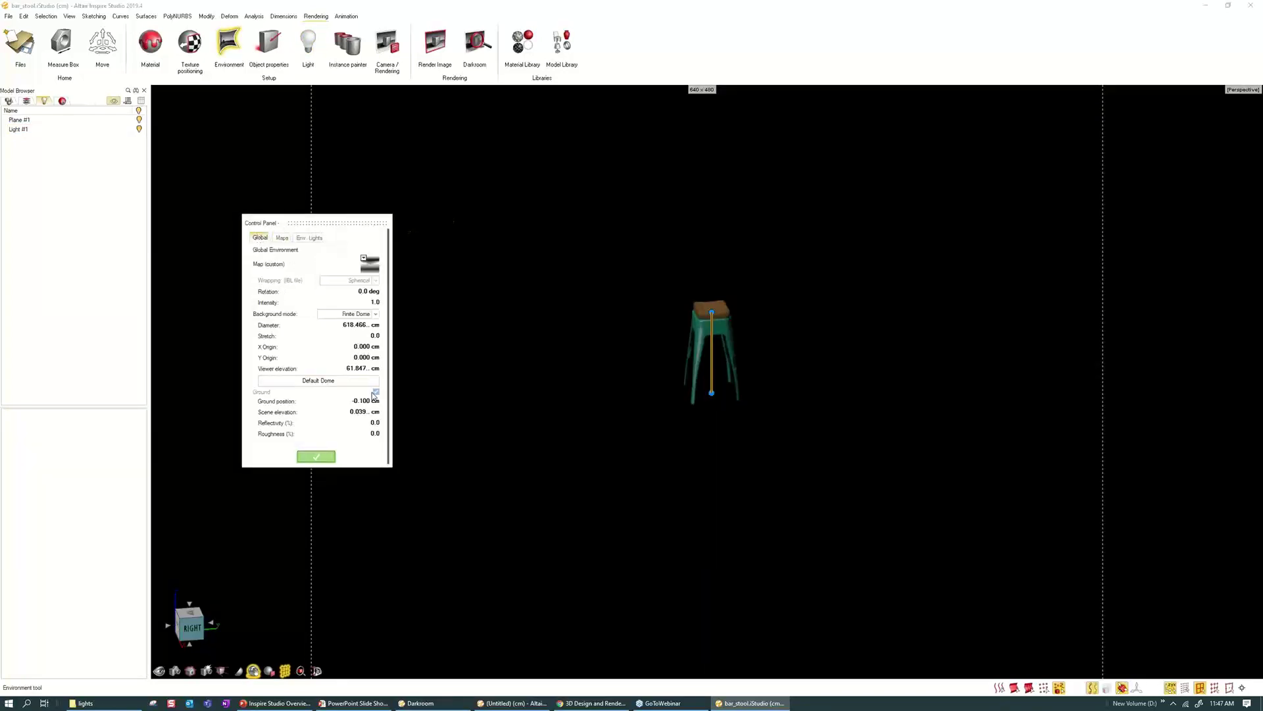
{"action": "left_click", "coordinate": [361, 315]}
{"action": "left_click", "coordinate": [364, 331]}
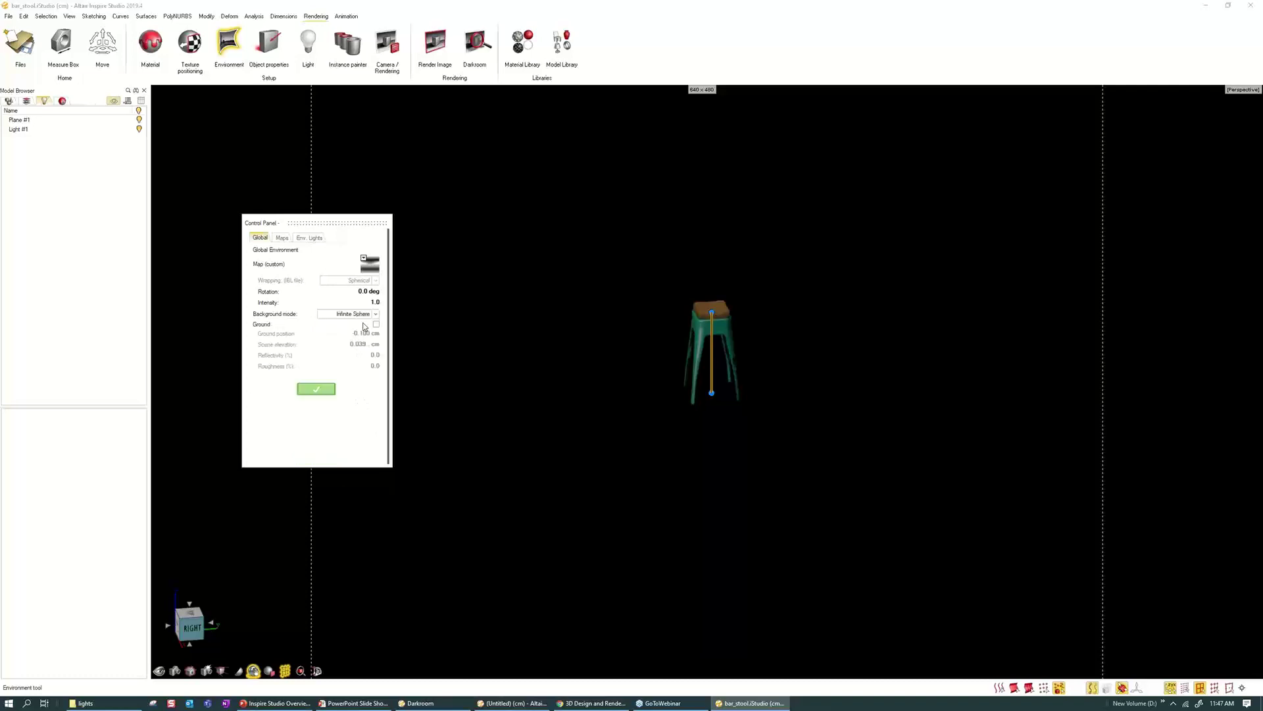
{"action": "left_click", "coordinate": [377, 324]}
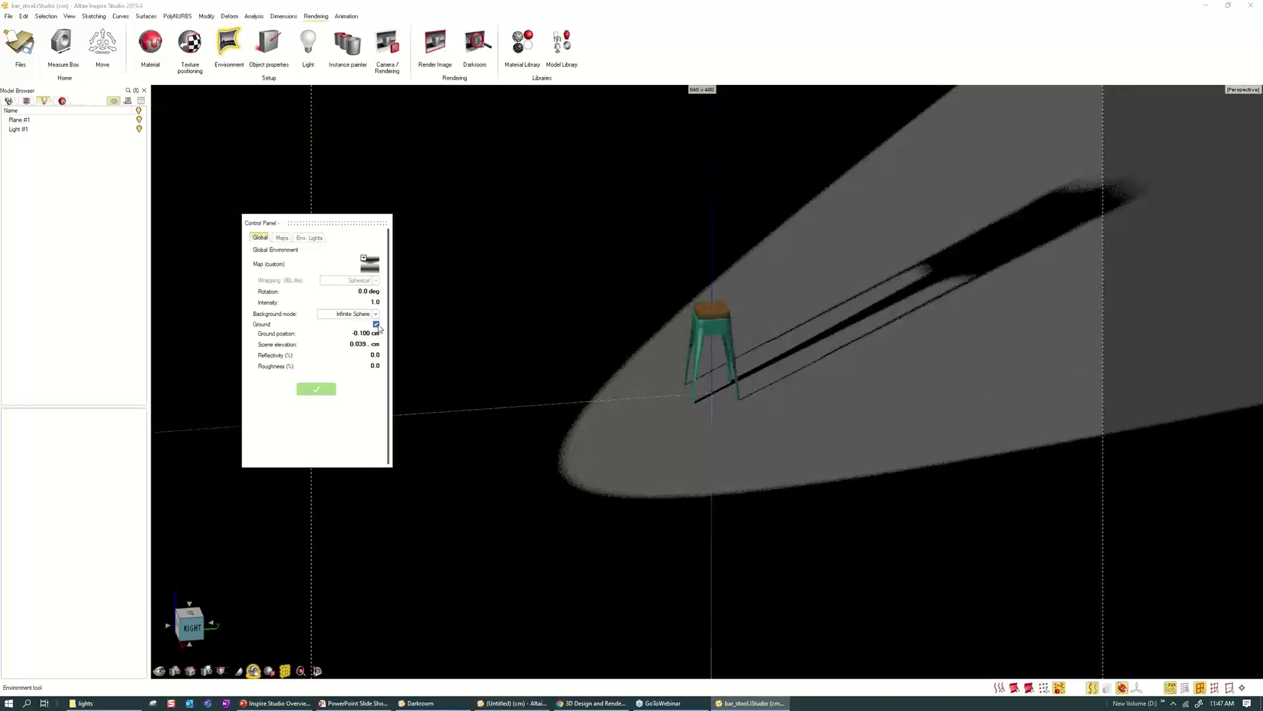
{"action": "left_click", "coordinate": [377, 325]}
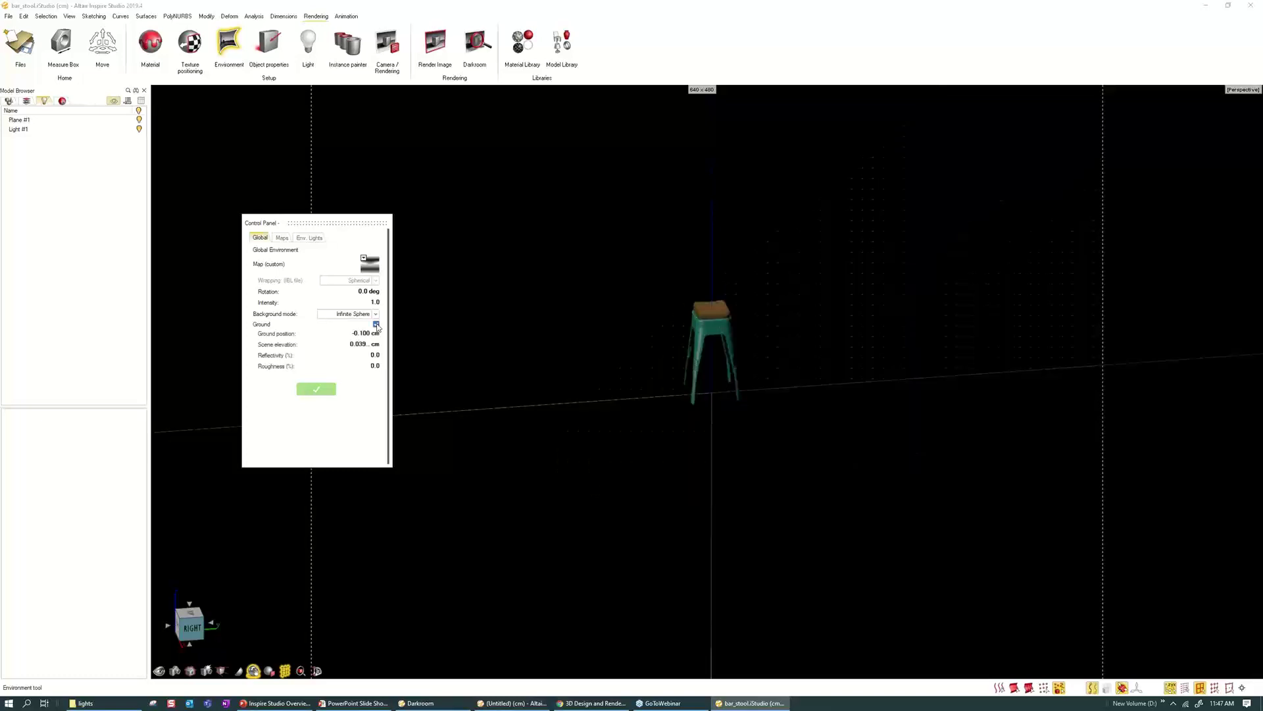
{"action": "left_click", "coordinate": [377, 324]}
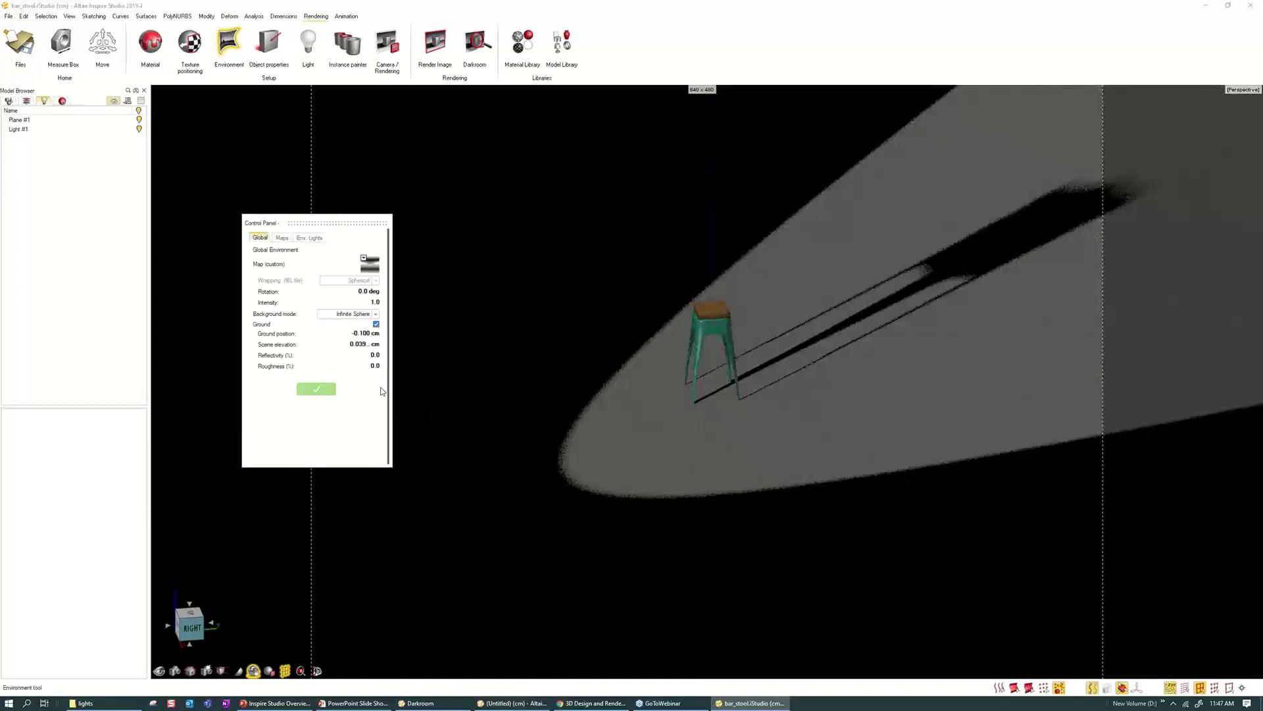
{"action": "left_click", "coordinate": [315, 389]}
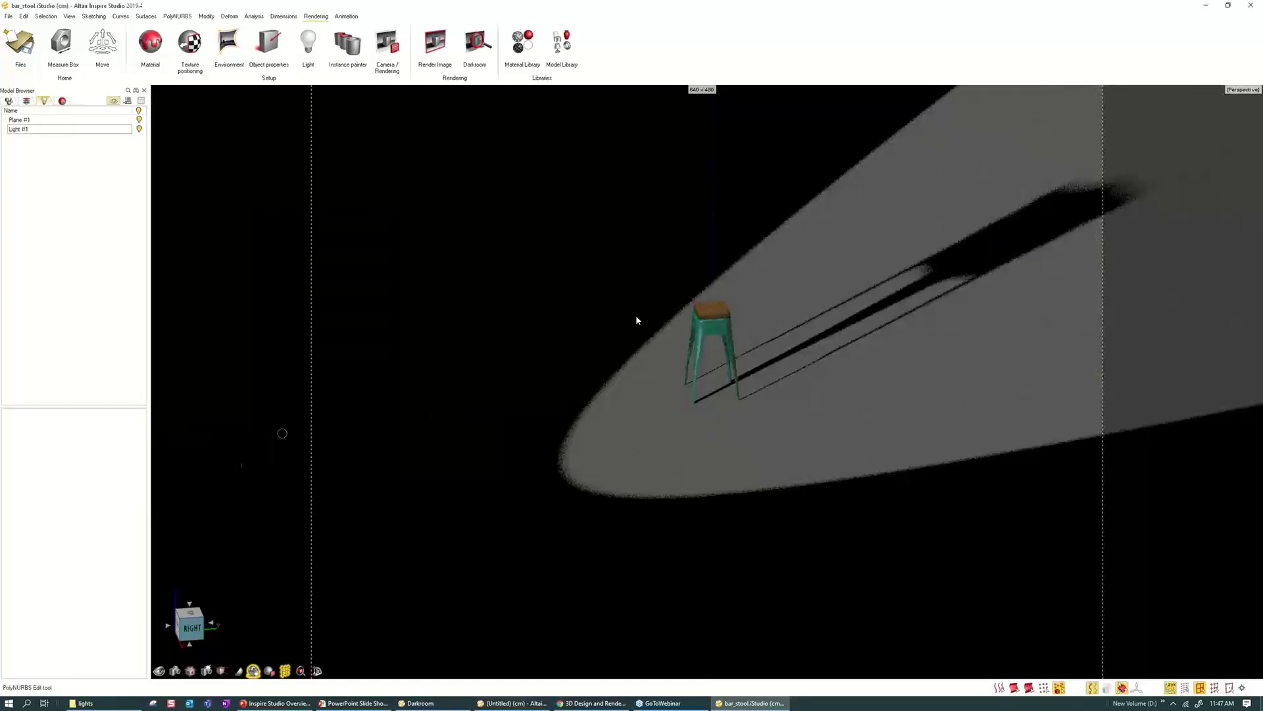
- Set the power of the overhead plane's emitter material to 2500 W
{"action": "double_click", "coordinate": [96, 121]}
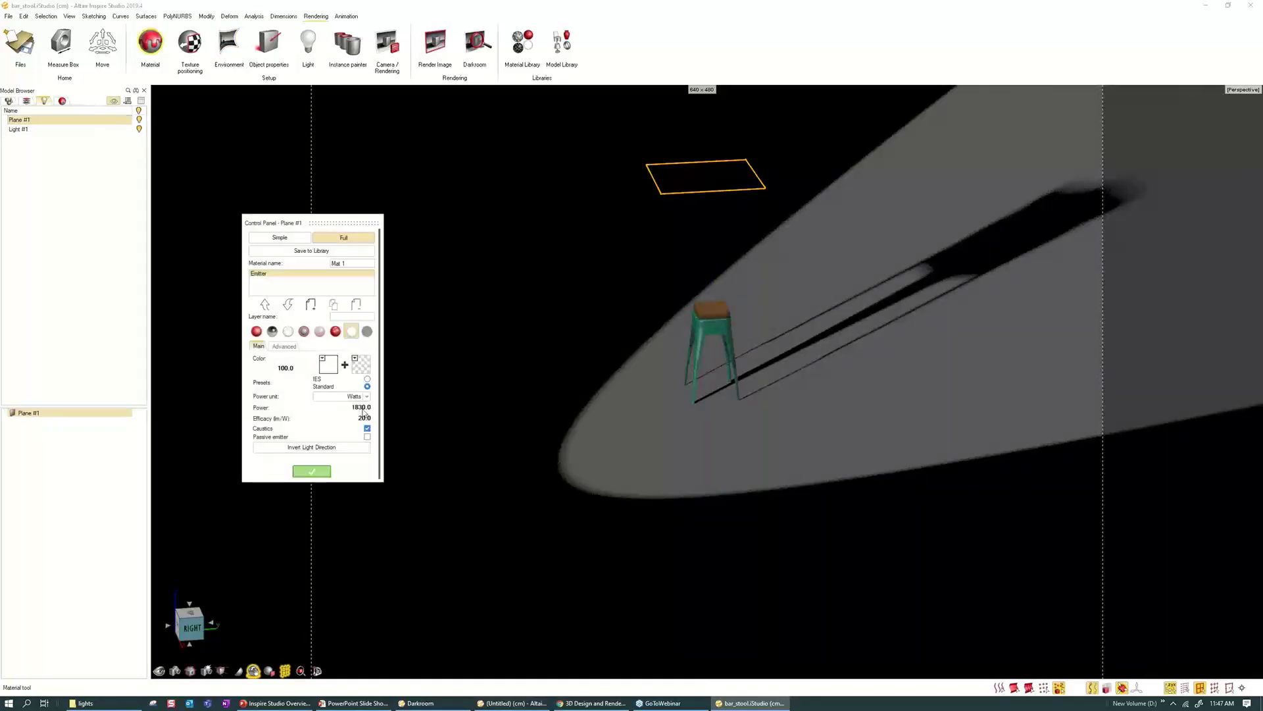
{"action": "left_click", "coordinate": [361, 408]}
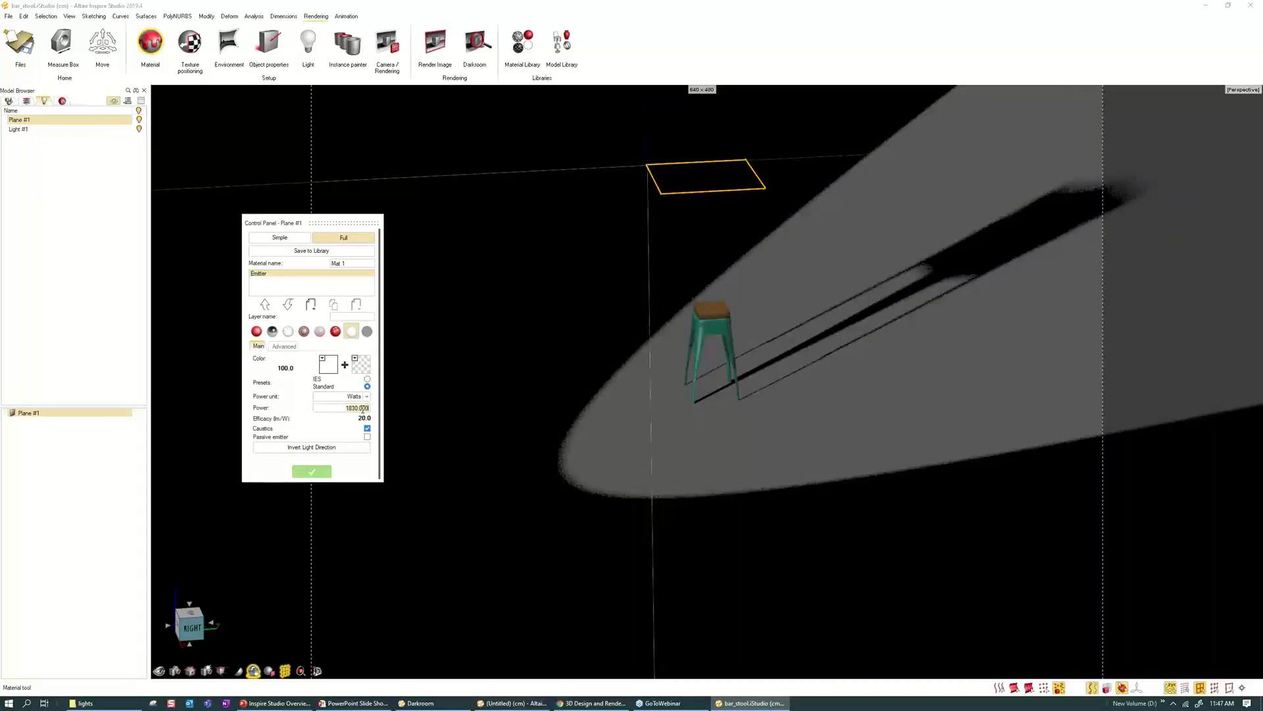
{"action": "type", "text": "2500"}
{"action": "key", "text": "Return"}
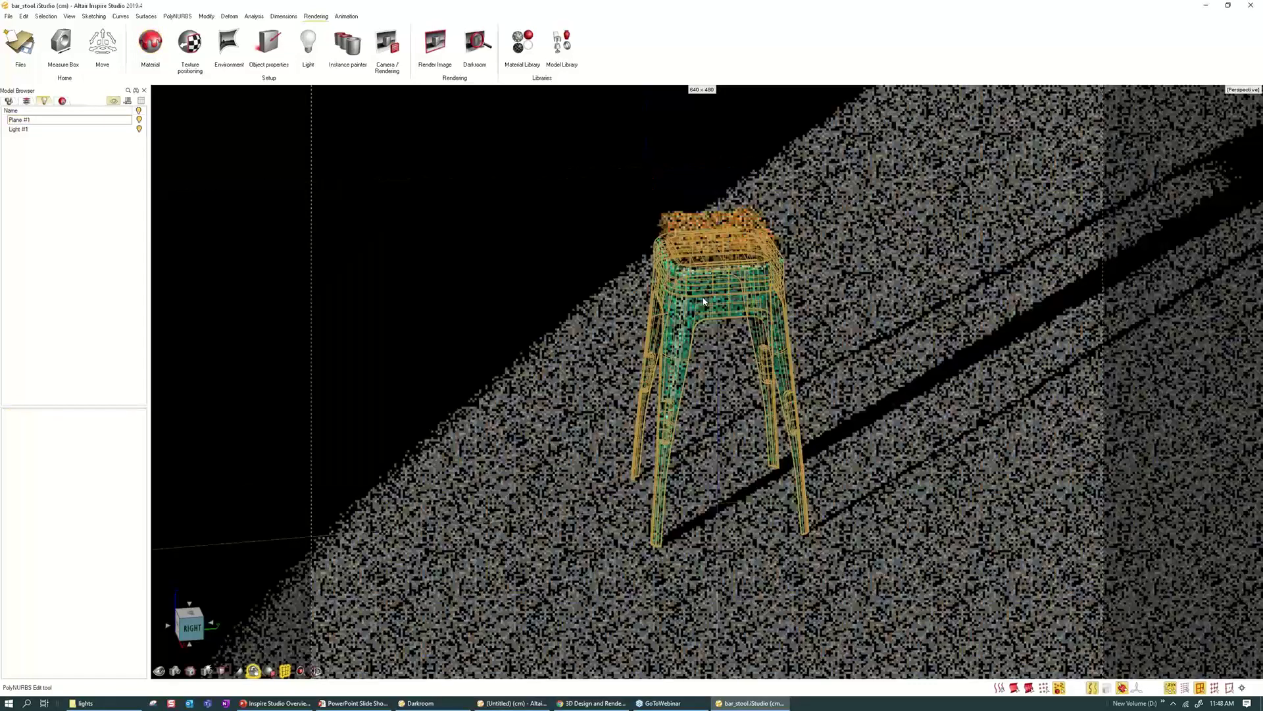
- Render an image of the stool seen from close up, show the render's information, and minimise the render window
{"action": "scroll", "coordinate": [704, 301], "scroll_direction": "up", "scroll_amount": 3}
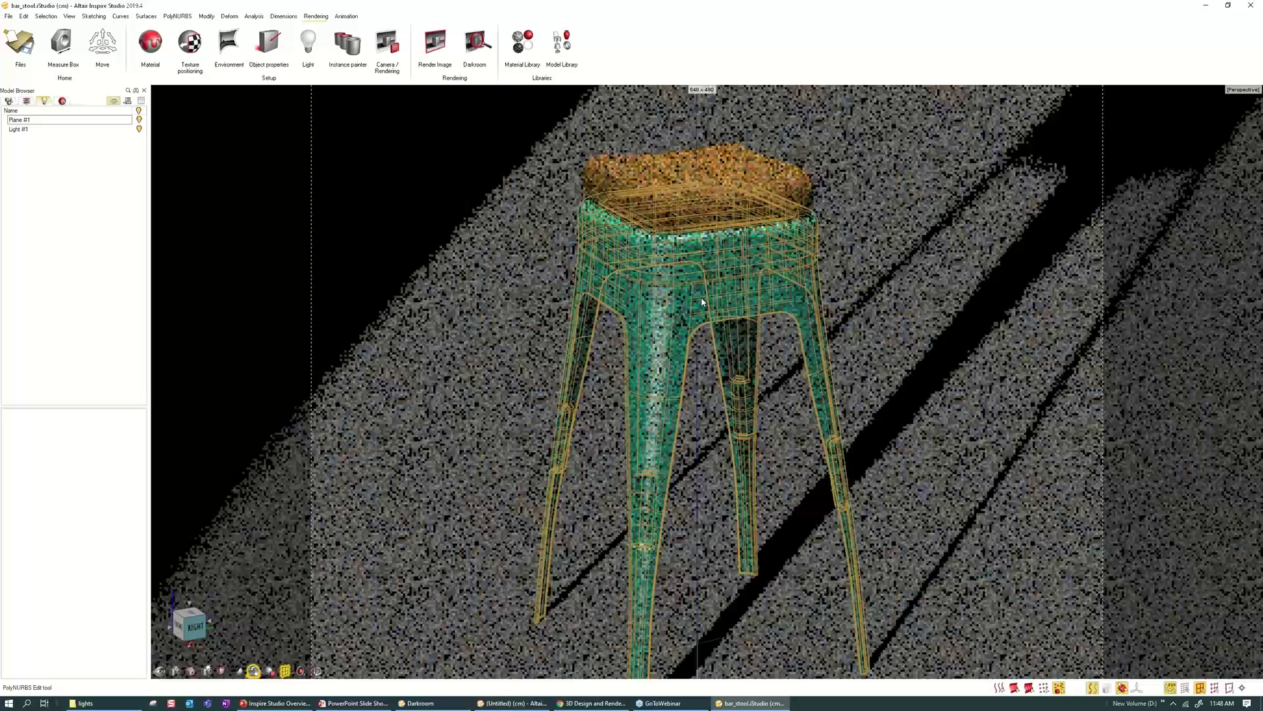
{"action": "left_click", "coordinate": [435, 45]}
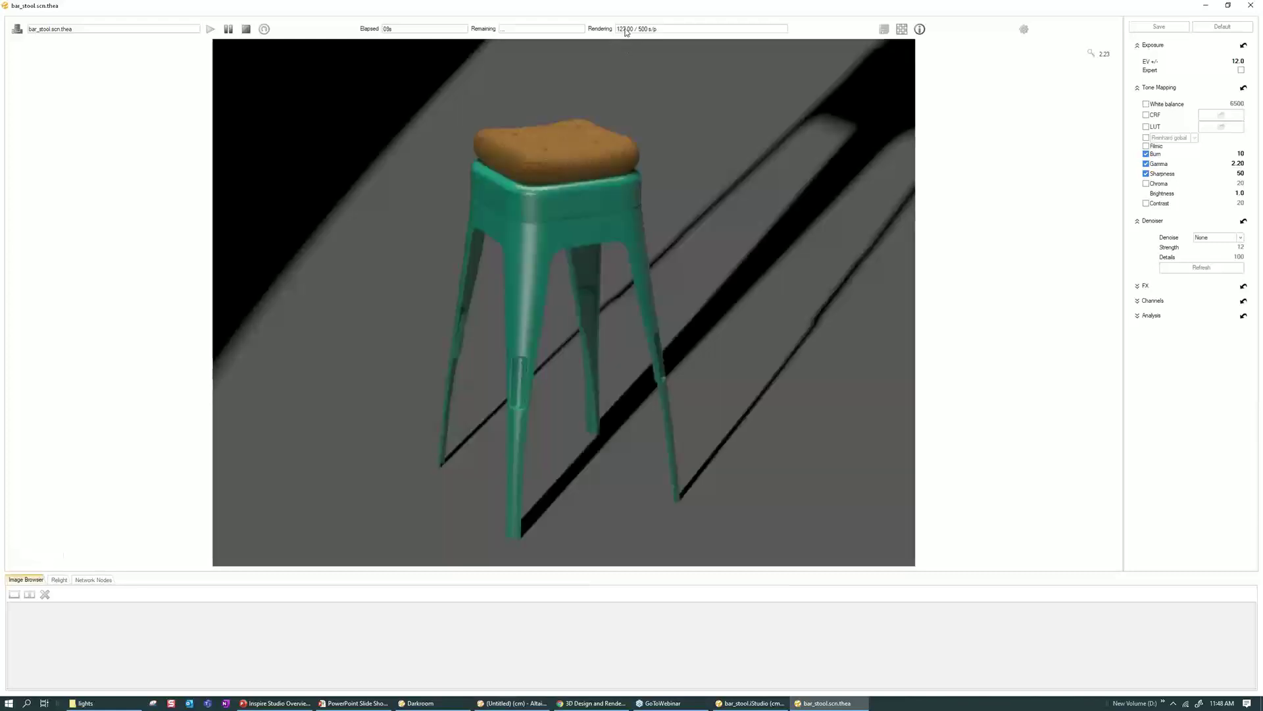
{"action": "scroll", "coordinate": [599, 256], "scroll_direction": "down", "scroll_amount": 3}
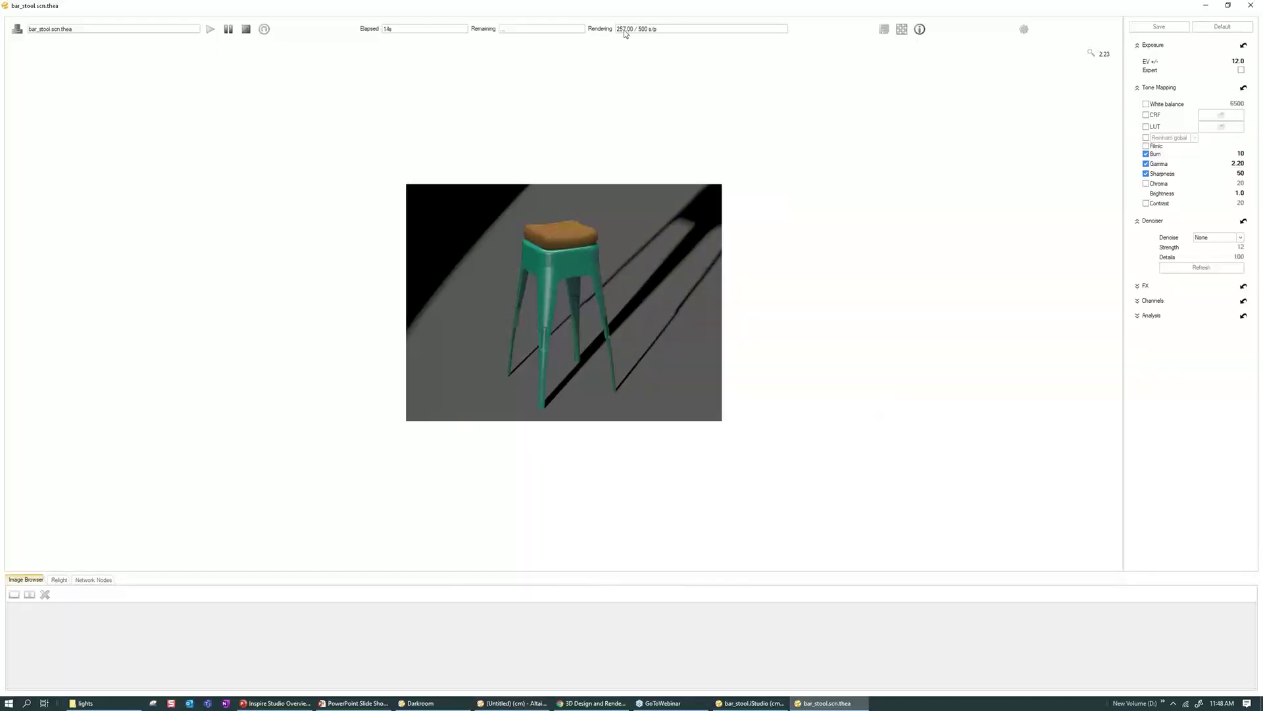
{"action": "left_click", "coordinate": [920, 30]}
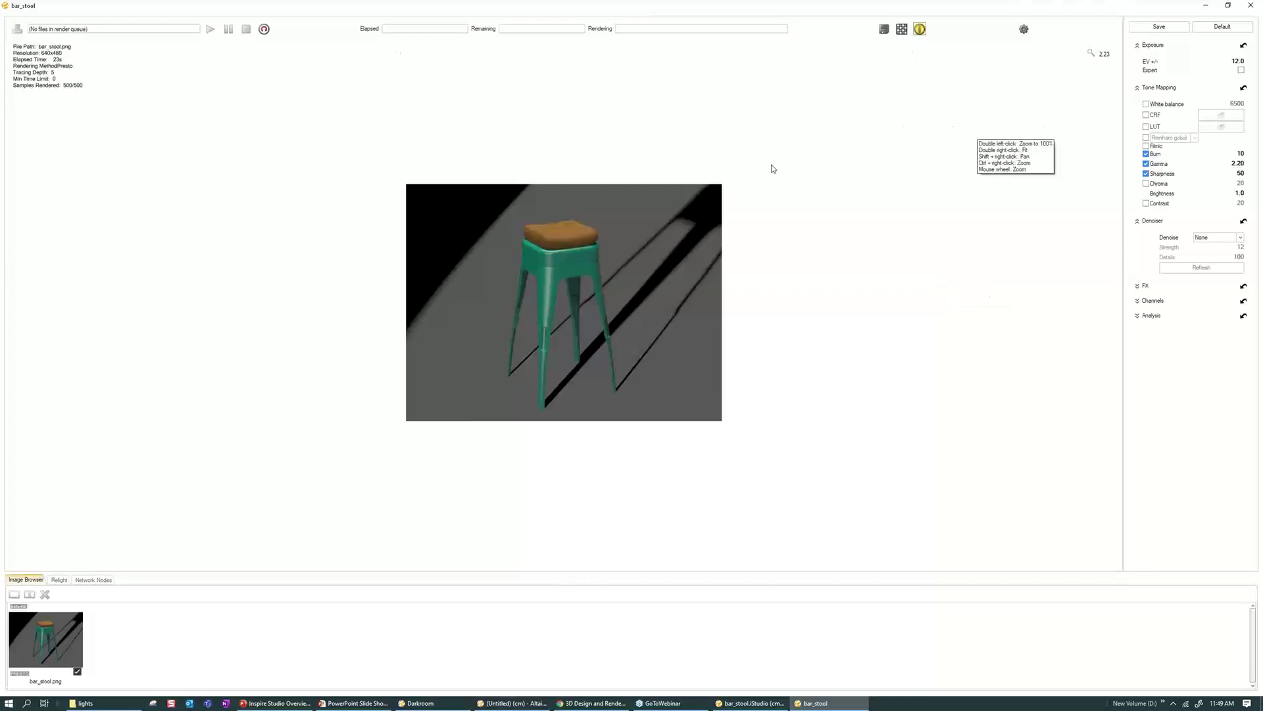
{"action": "left_click", "coordinate": [1206, 6]}
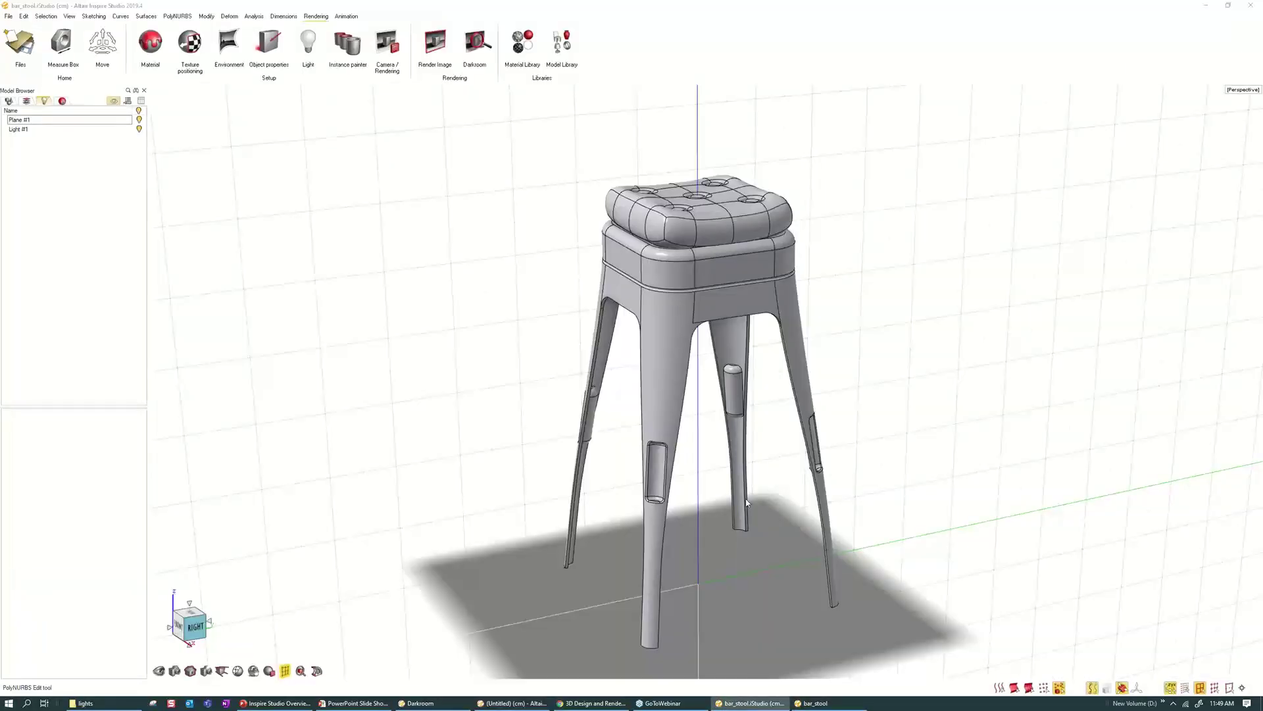
- Open the render_finish pack file from the racquet folder without extracting it again
{"action": "key", "text": "ctrl+o"}
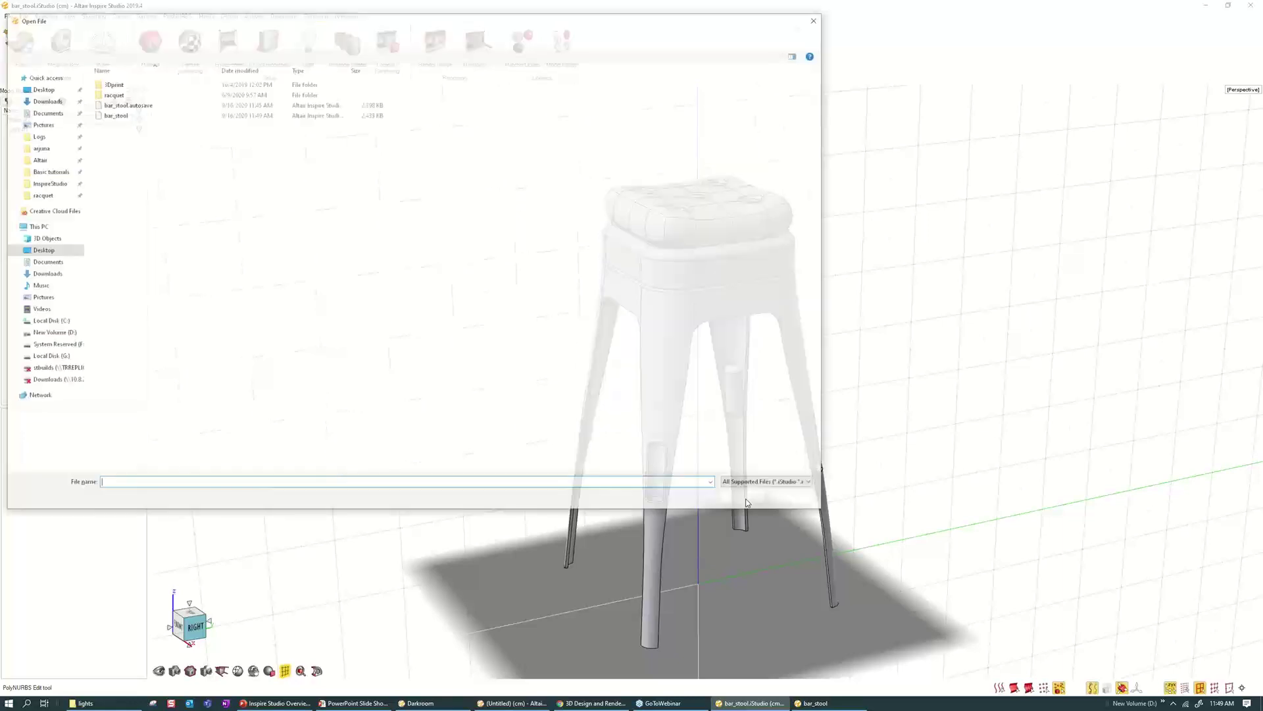
{"action": "double_click", "coordinate": [118, 94]}
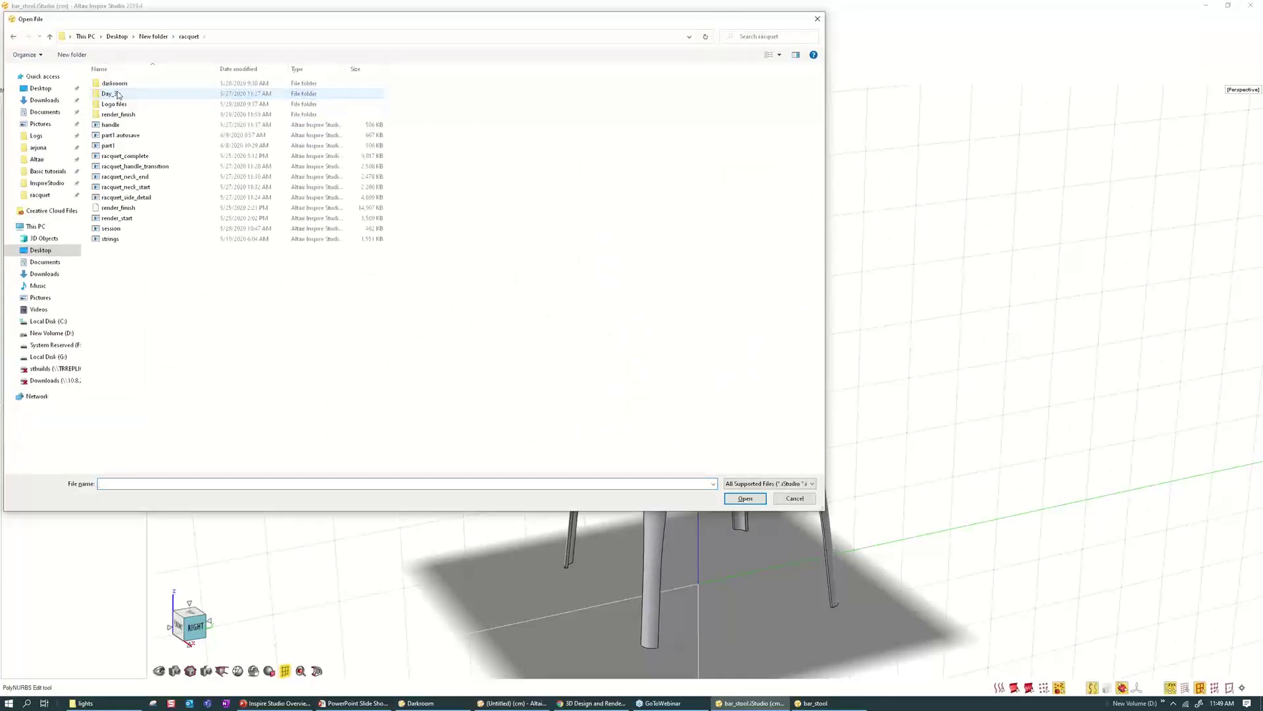
{"action": "double_click", "coordinate": [118, 208]}
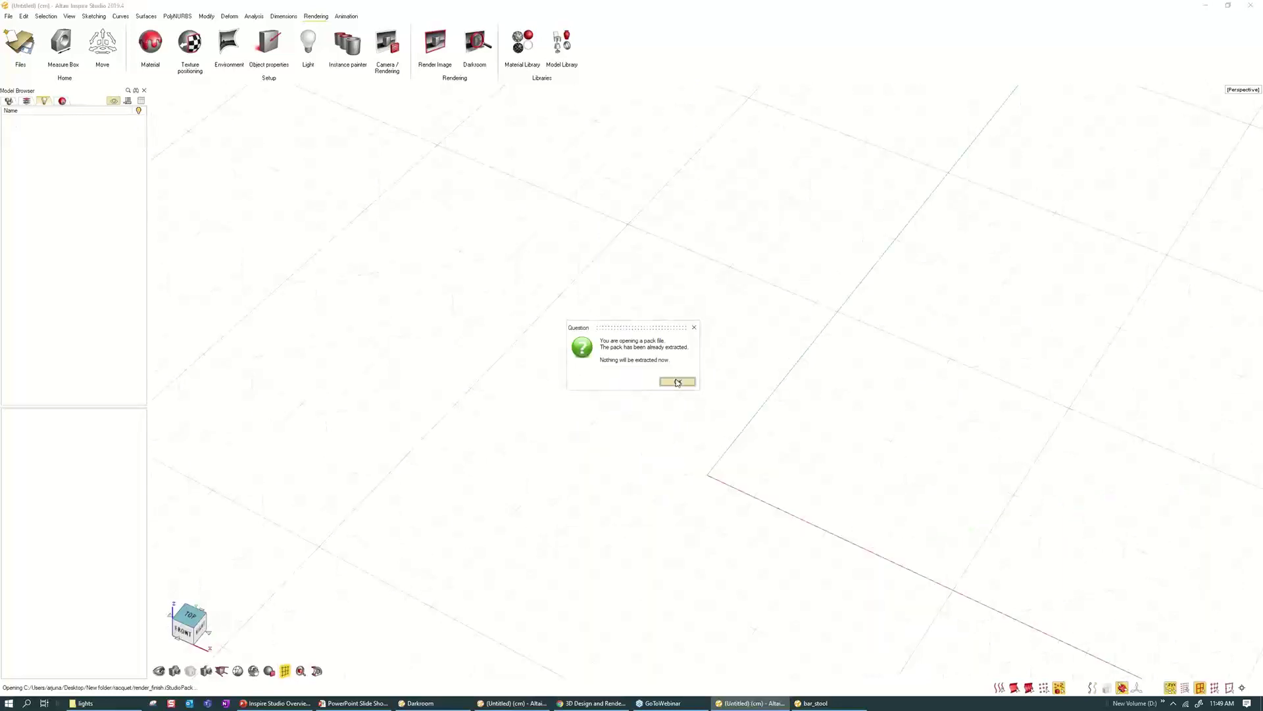
{"action": "left_click", "coordinate": [677, 381]}
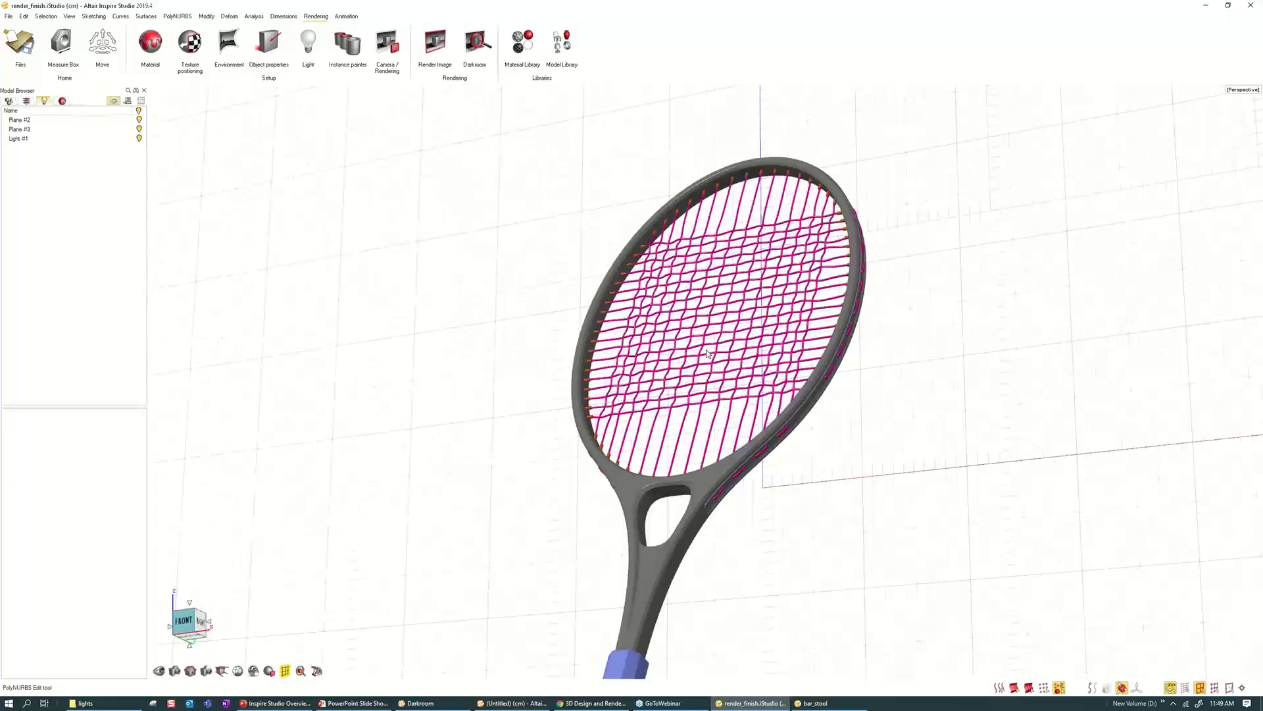
- Show the racquet in the rendered view, try rendering its image, stop the render, and return to the model
{"action": "left_click", "coordinate": [253, 670]}
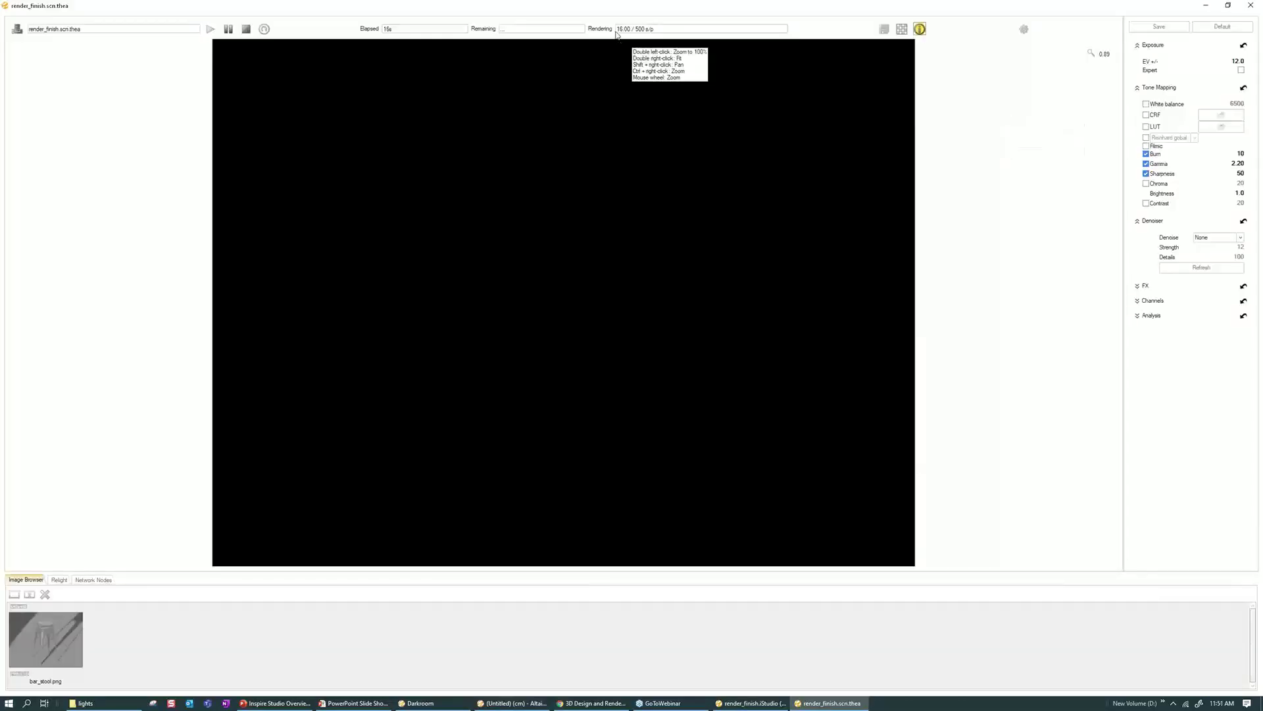
{"action": "left_click", "coordinate": [1159, 25]}
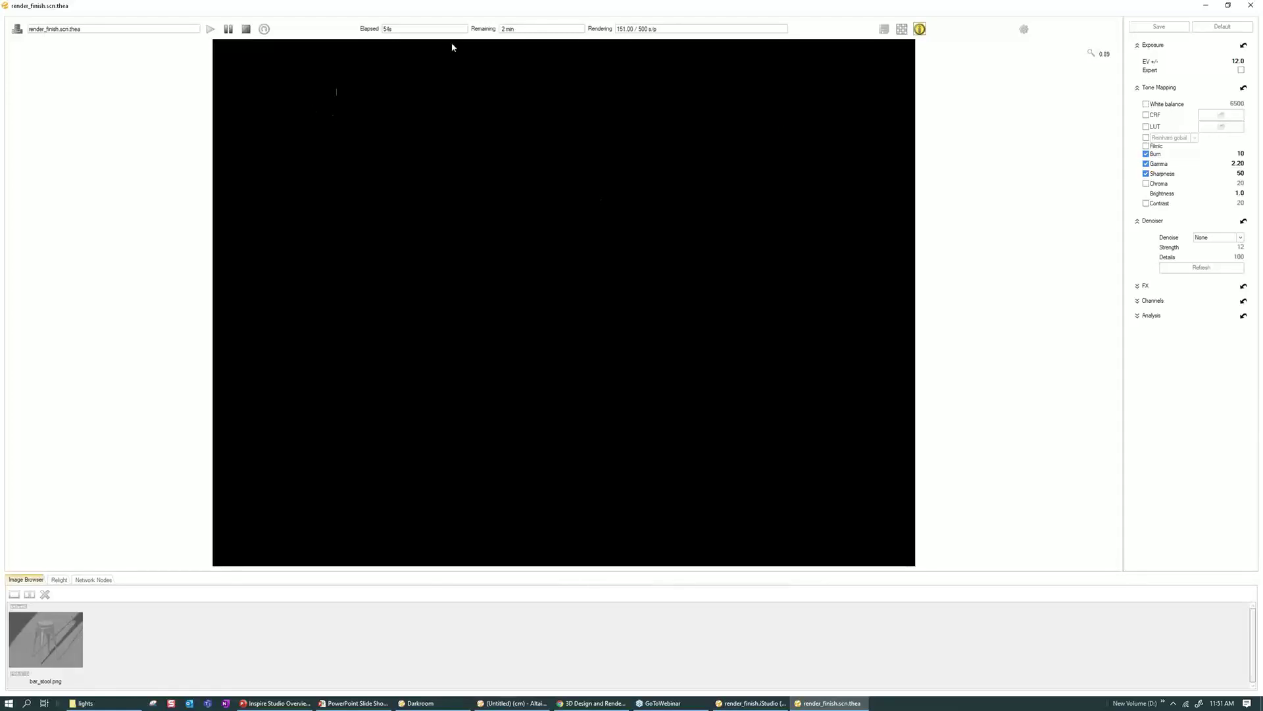
{"action": "left_click", "coordinate": [247, 29]}
{"action": "key", "text": "alt+Tab"}
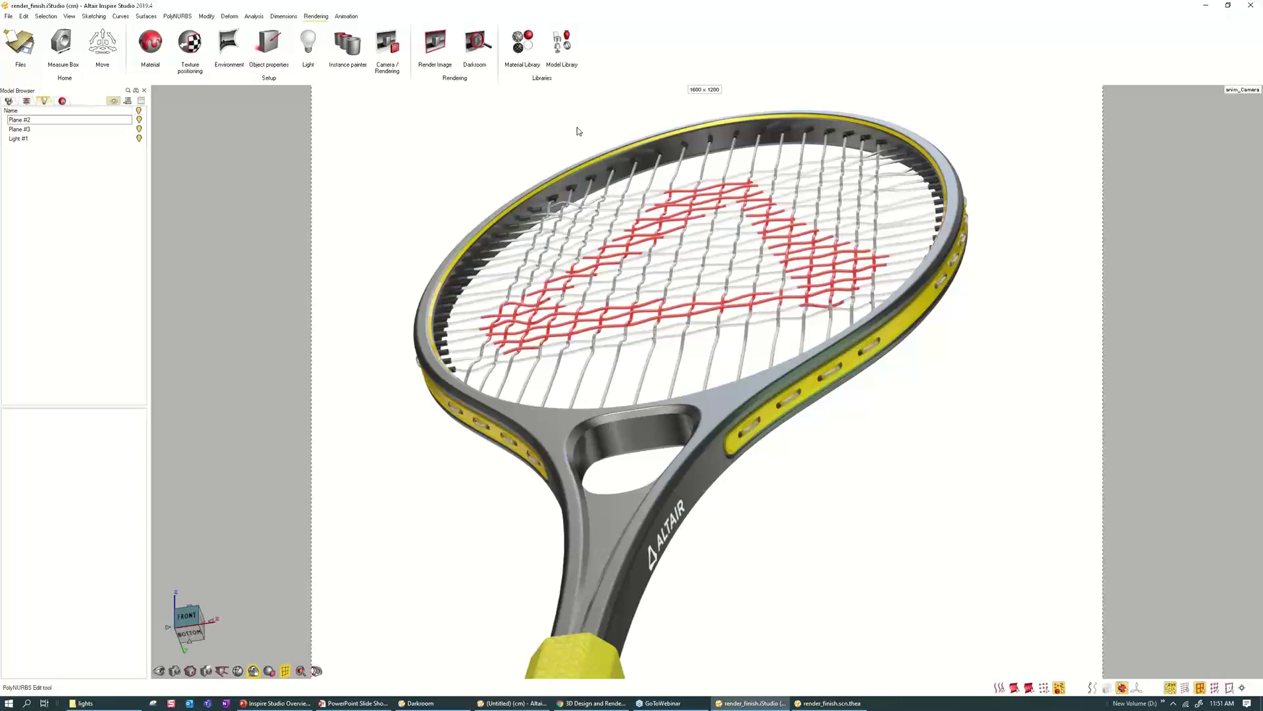
- Relight the racquet render with only the Sky/IBL light on, leaving InspireStudio_Pool and Light #1 off
{"action": "key", "text": "Escape"}
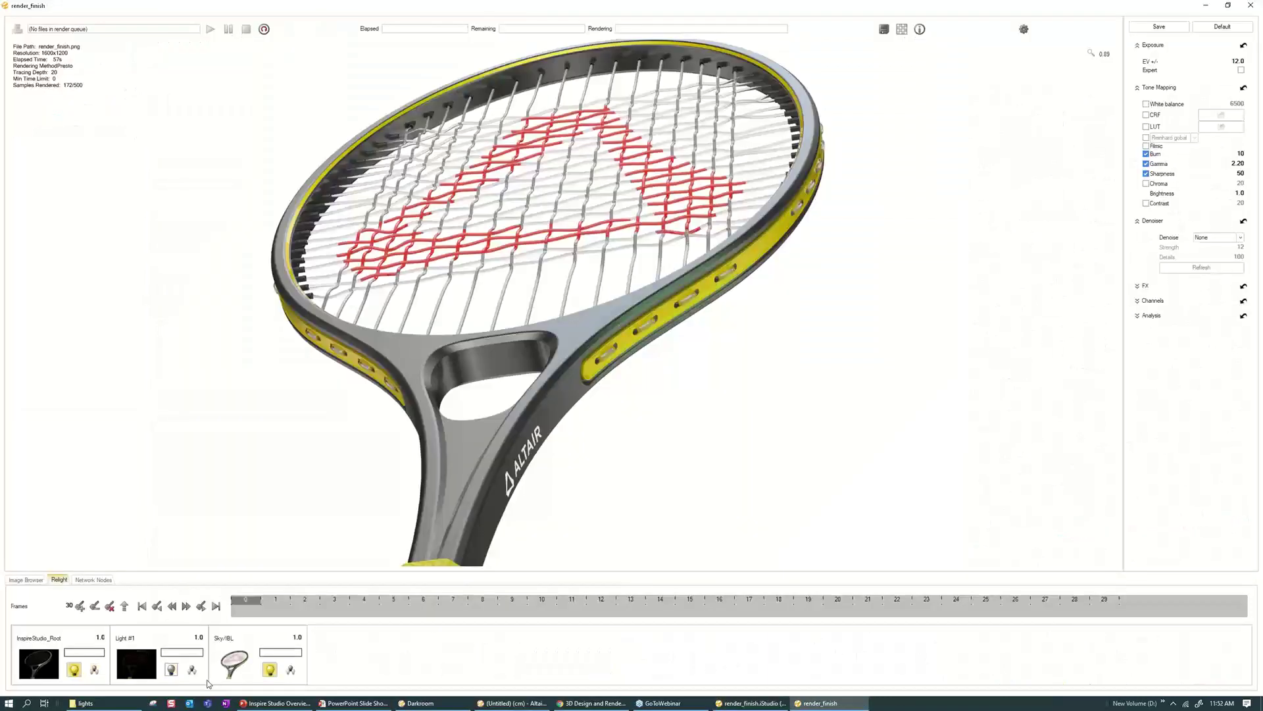
{"action": "left_click", "coordinate": [269, 670]}
{"action": "left_click", "coordinate": [74, 671]}
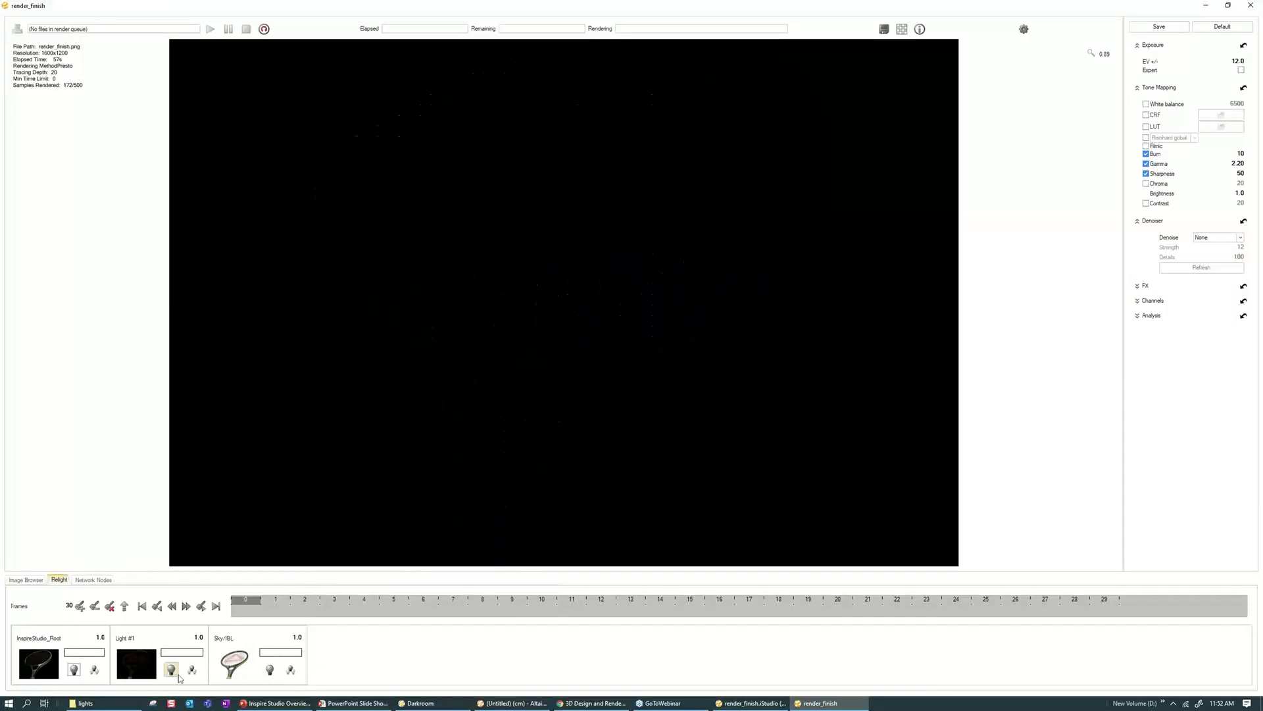
{"action": "left_click", "coordinate": [171, 670]}
{"action": "left_click", "coordinate": [269, 670]}
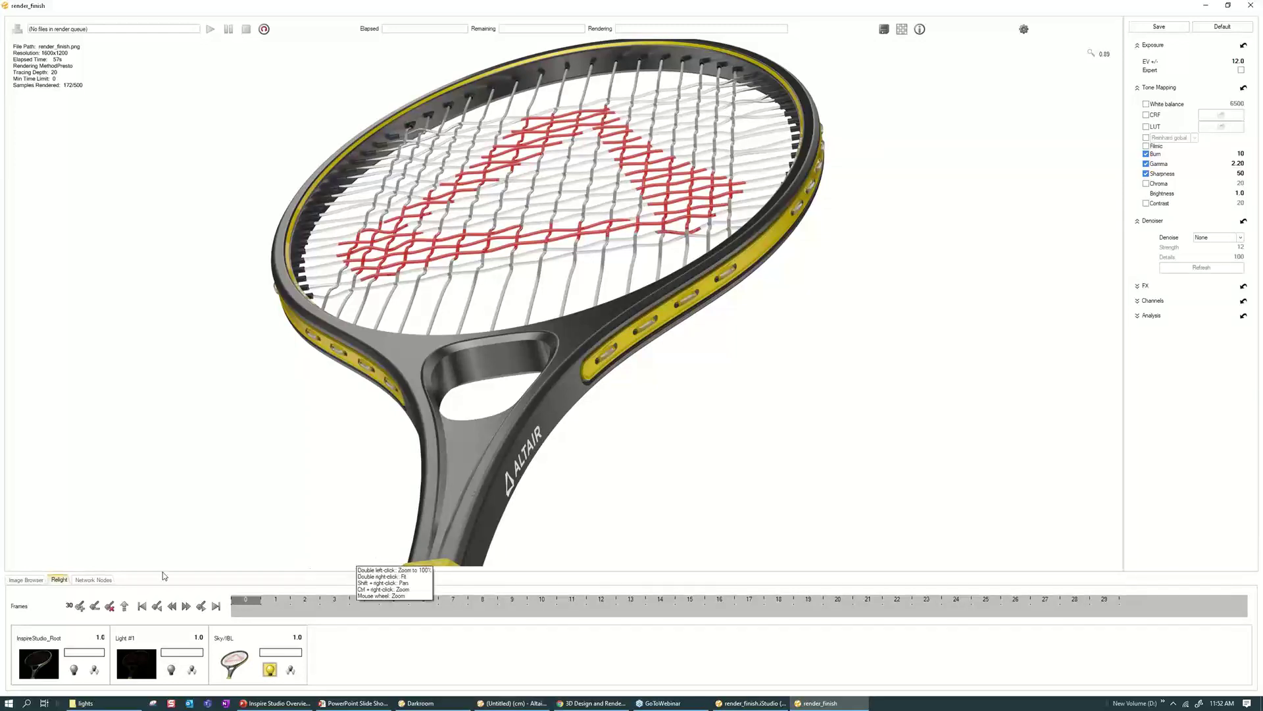
- Add 6 Blades glare and vignetting of 20 to the racquet image
{"action": "left_click", "coordinate": [26, 580]}
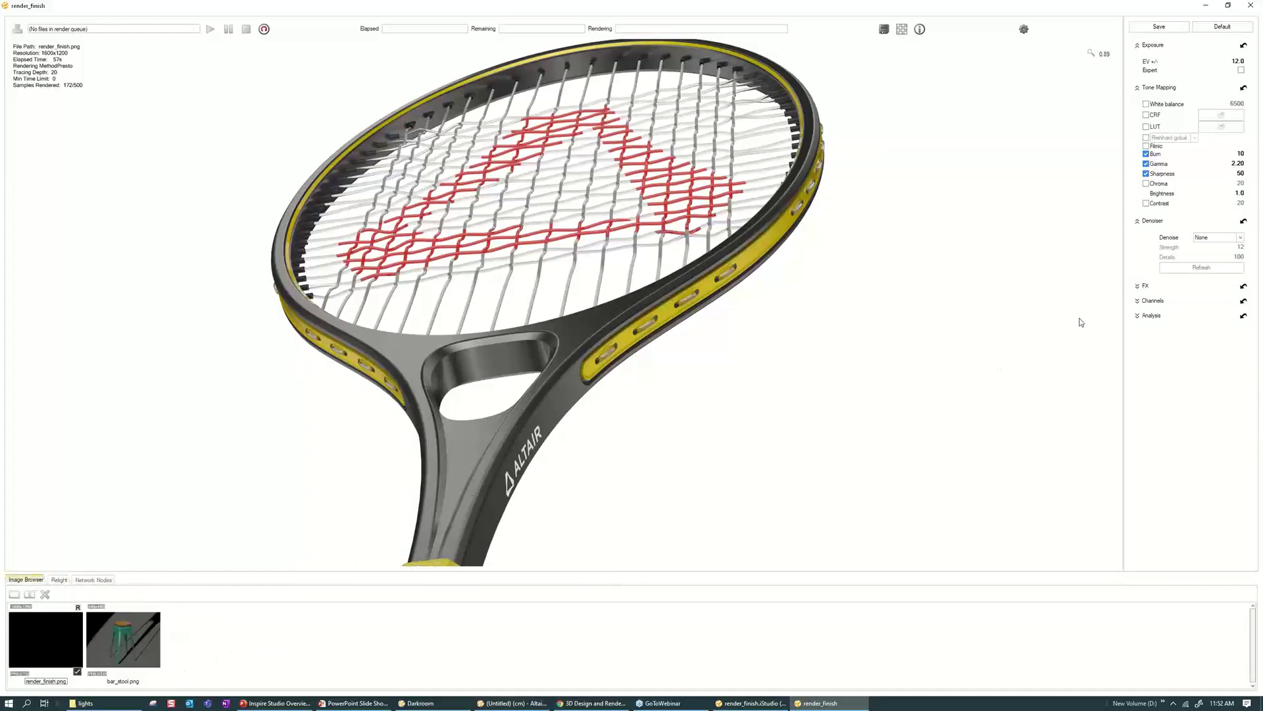
{"action": "left_click", "coordinate": [1221, 240]}
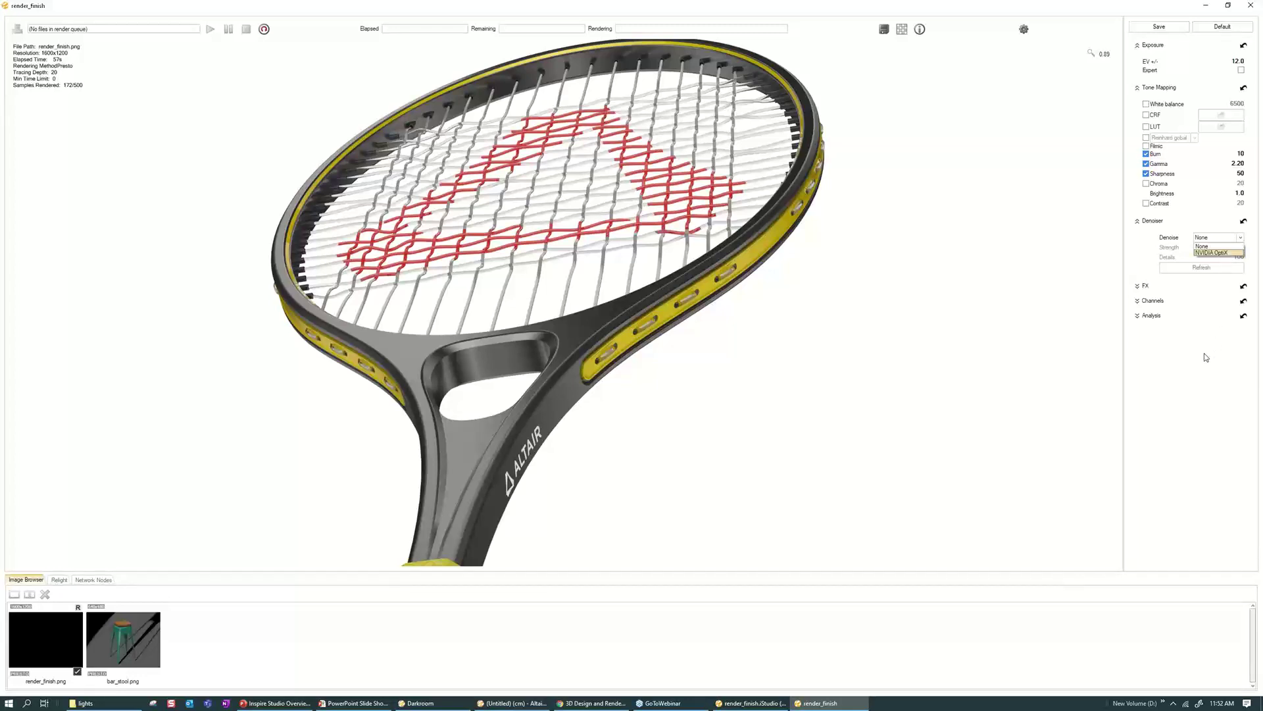
{"action": "left_click", "coordinate": [1138, 287]}
{"action": "left_click", "coordinate": [1137, 287]}
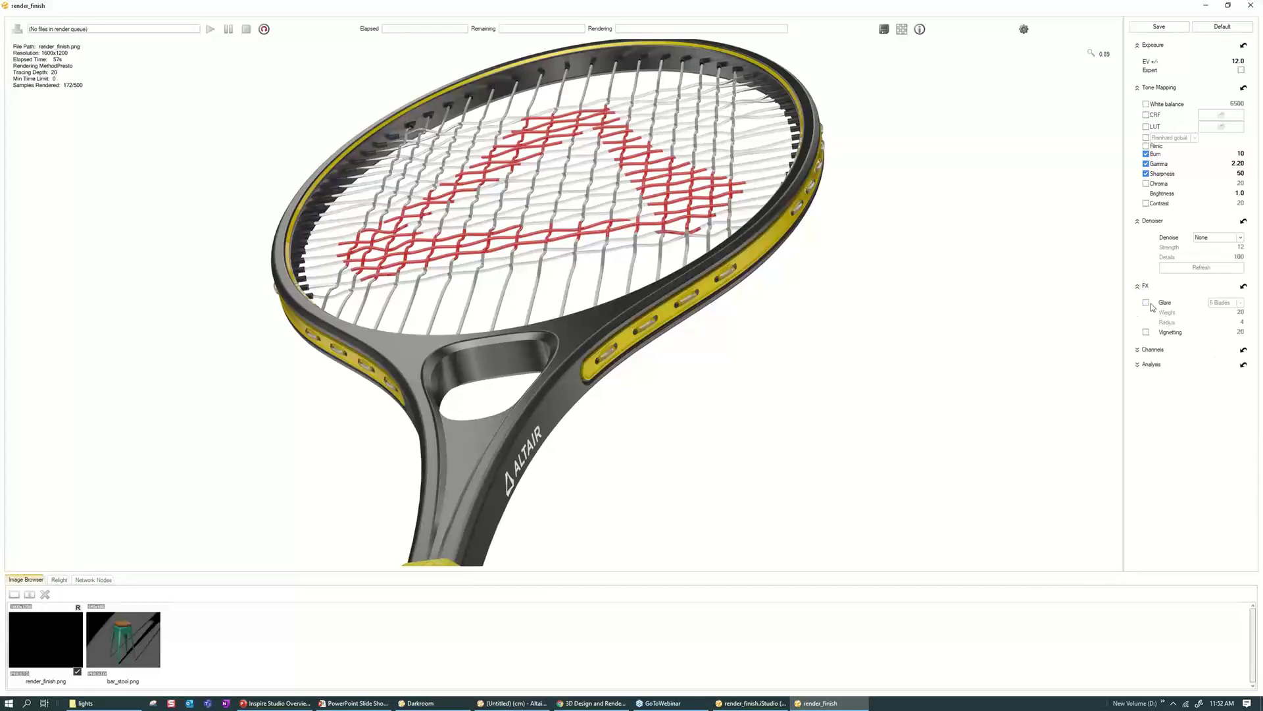
{"action": "left_click", "coordinate": [1146, 333]}
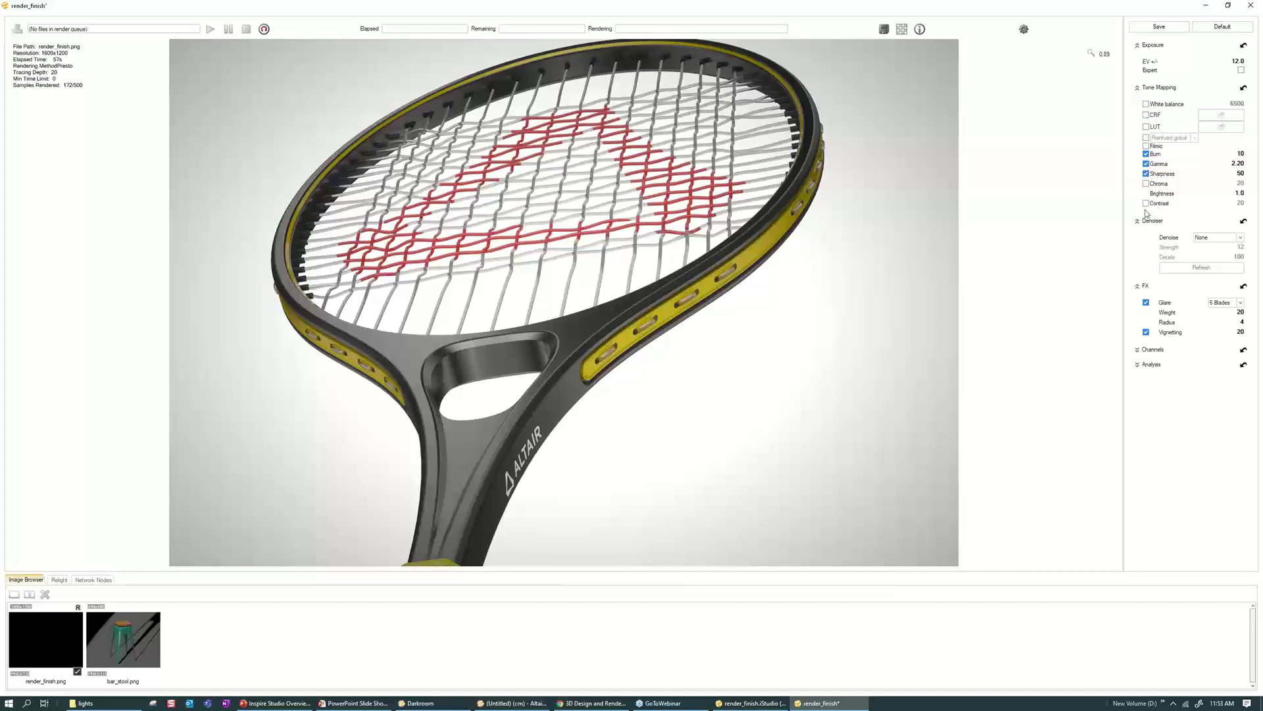
- Enable filmic tone mapping with shadows 10 and highlight 80 on the racquet image, and save the display settings
{"action": "left_click", "coordinate": [1147, 146]}
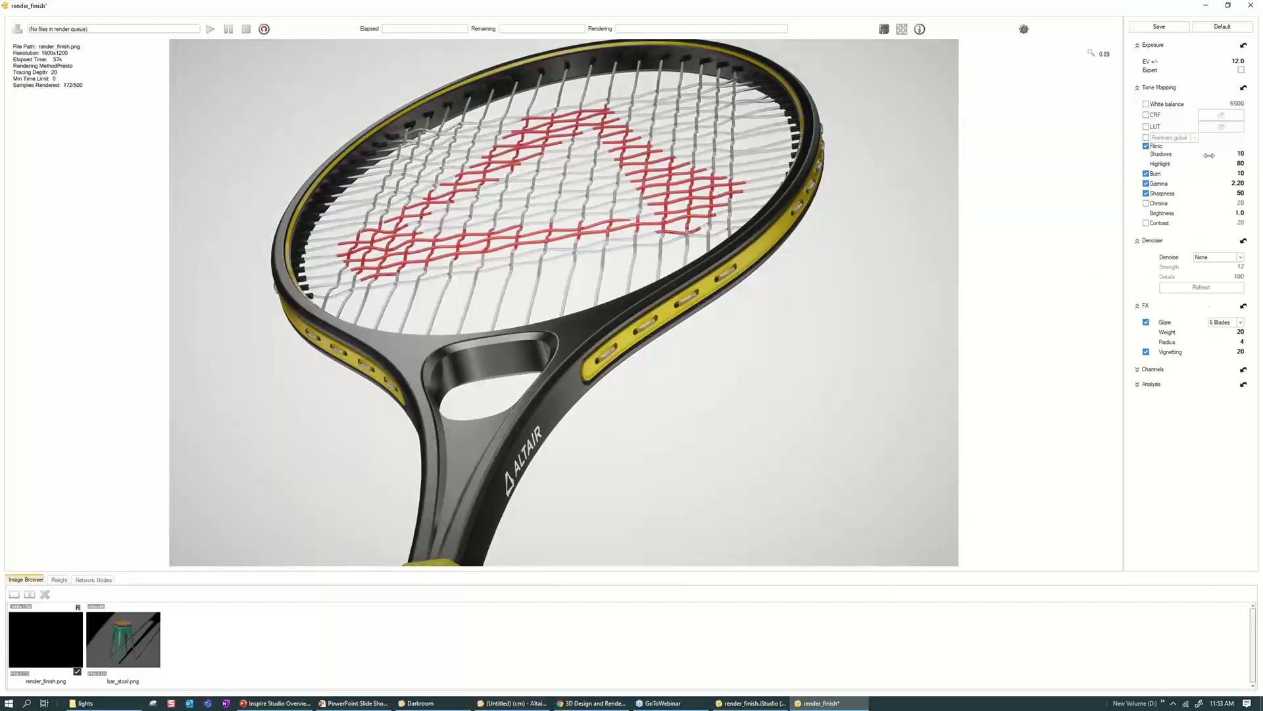
{"action": "left_click", "coordinate": [1172, 32]}
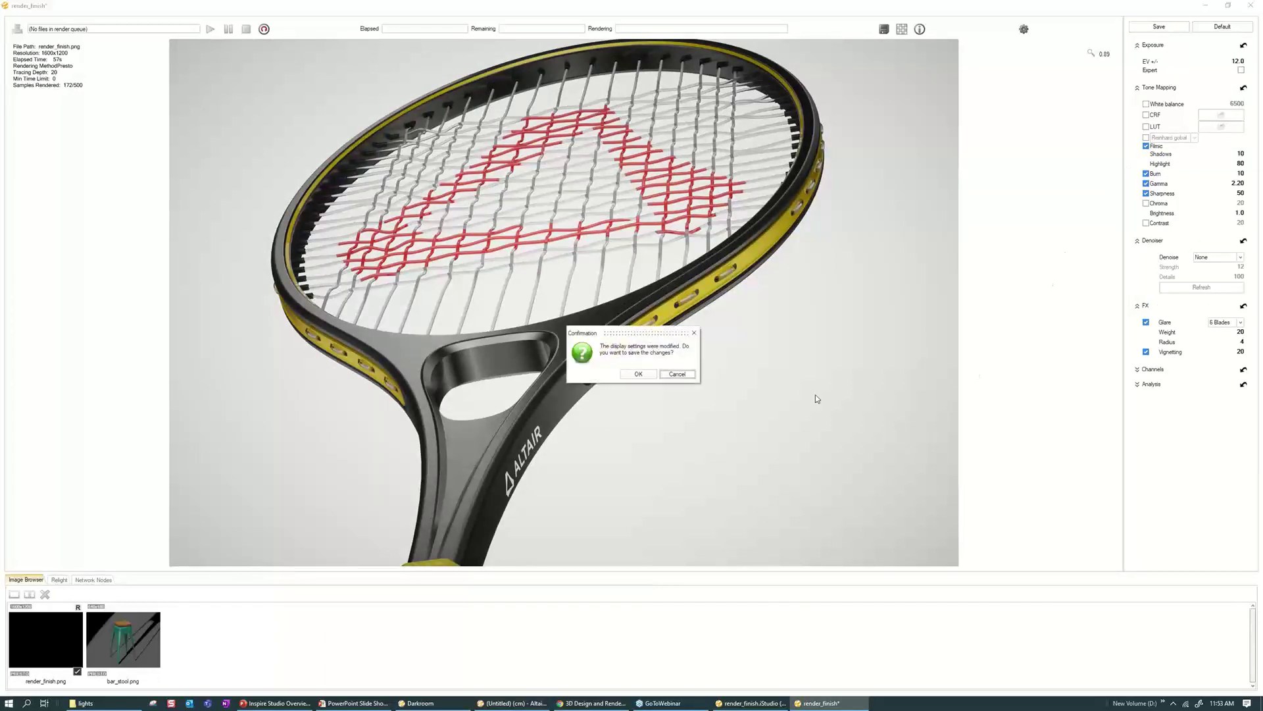
{"action": "left_click", "coordinate": [638, 373]}
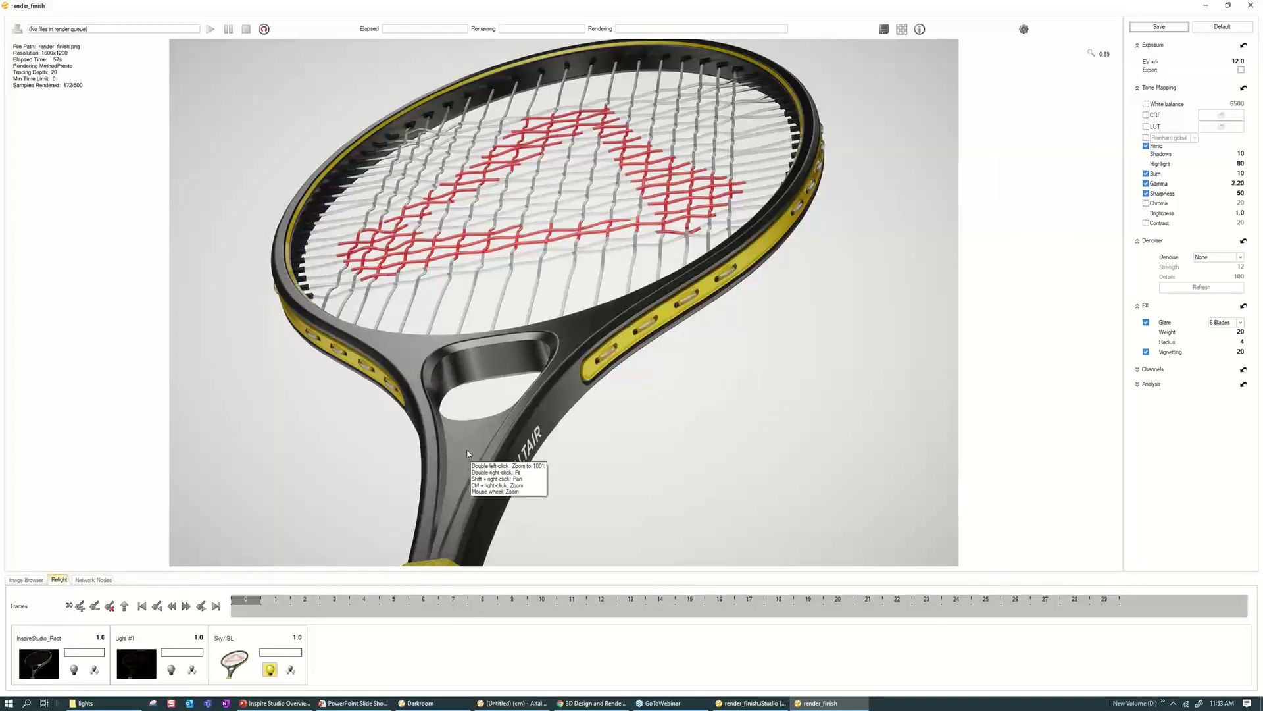
- Apply the NVIDIA OptiX denoiser to the racquet image and examine the throat and Altair logo up close
{"action": "scroll", "coordinate": [427, 446], "scroll_direction": "down", "scroll_amount": 2}
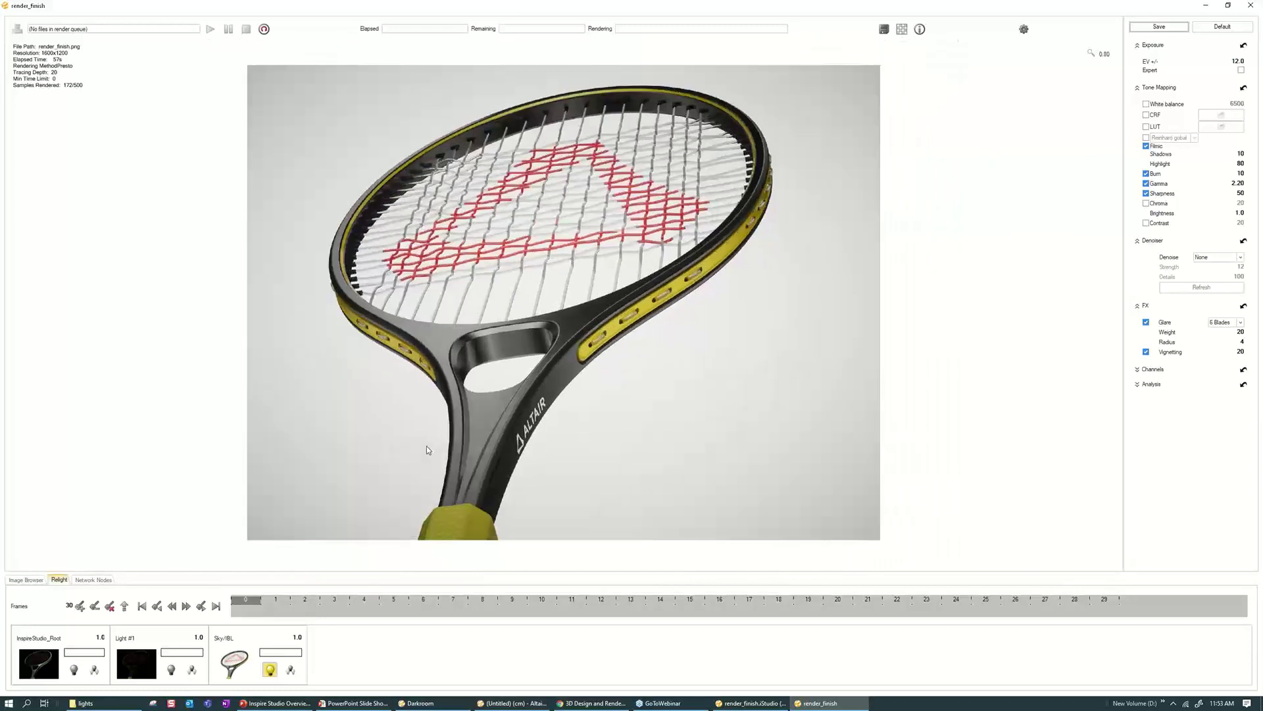
{"action": "scroll", "coordinate": [426, 445], "scroll_direction": "up", "scroll_amount": 3}
{"action": "left_click", "coordinate": [25, 580]}
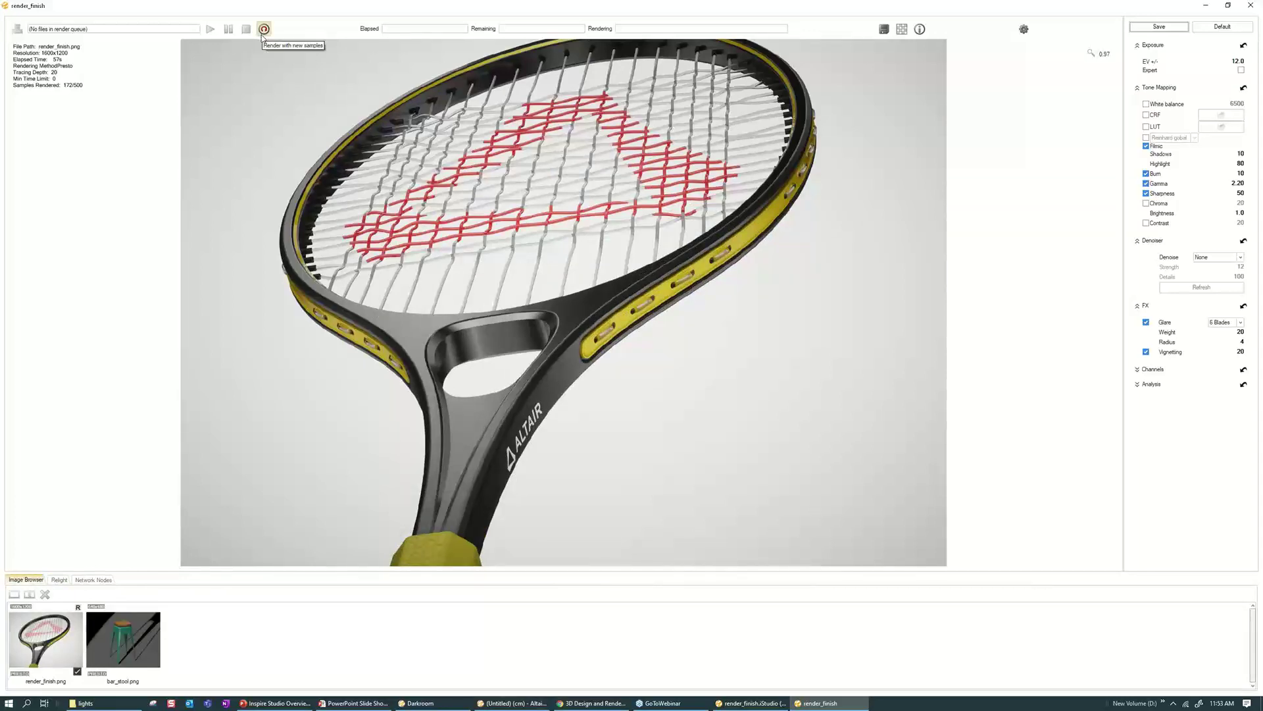
{"action": "scroll", "coordinate": [502, 396], "scroll_direction": "down", "scroll_amount": 3}
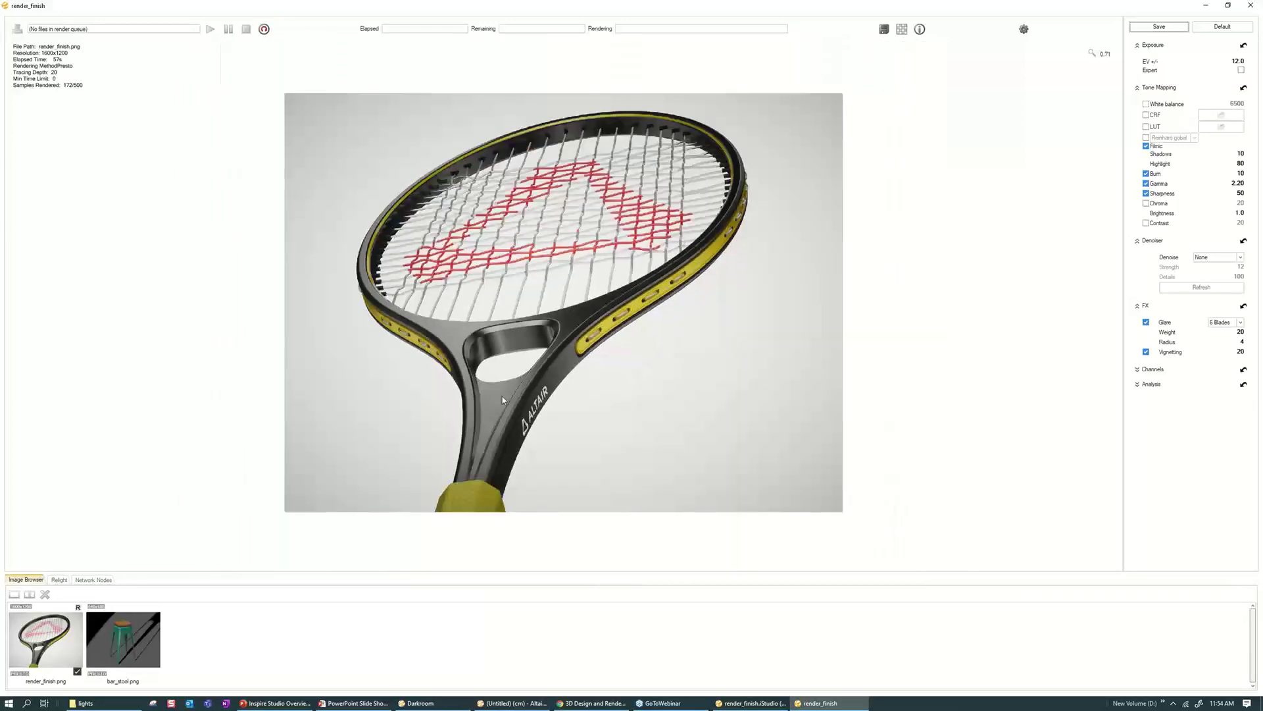
{"action": "scroll", "coordinate": [503, 396], "scroll_direction": "up", "scroll_amount": 4}
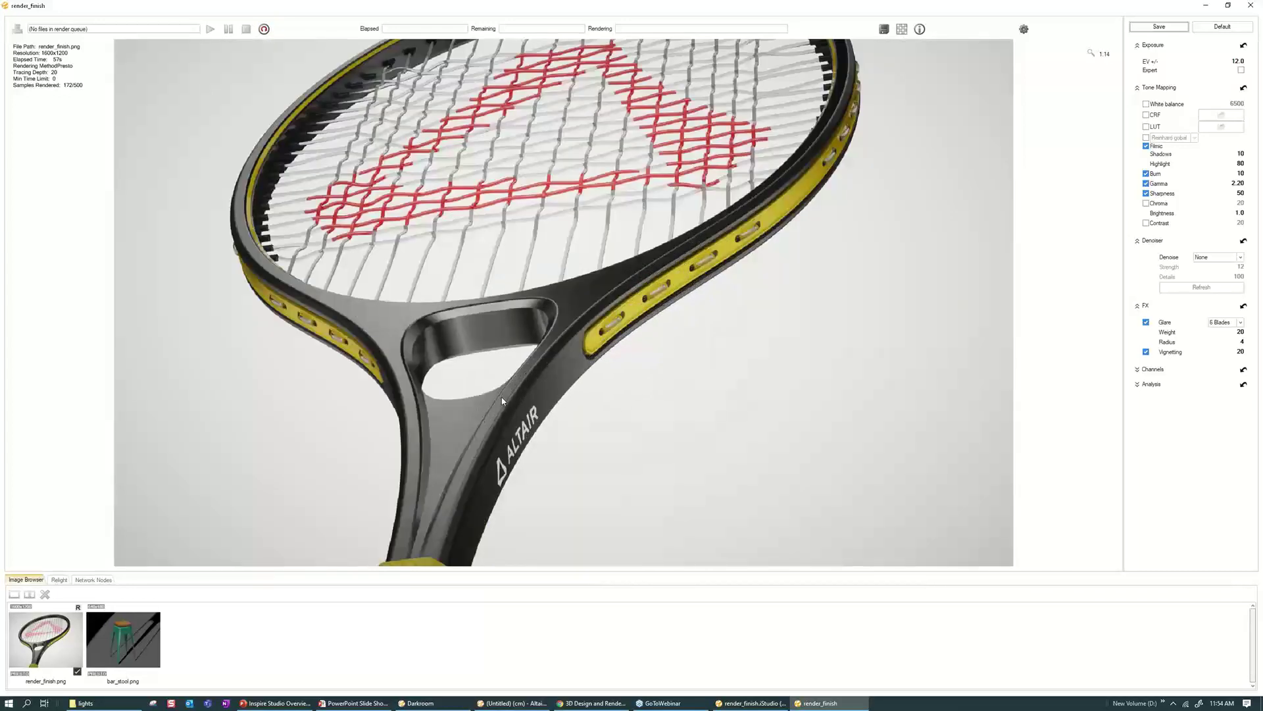
{"action": "scroll", "coordinate": [502, 399], "scroll_direction": "up", "scroll_amount": 3}
{"action": "scroll", "coordinate": [502, 400], "scroll_direction": "up", "scroll_amount": 1}
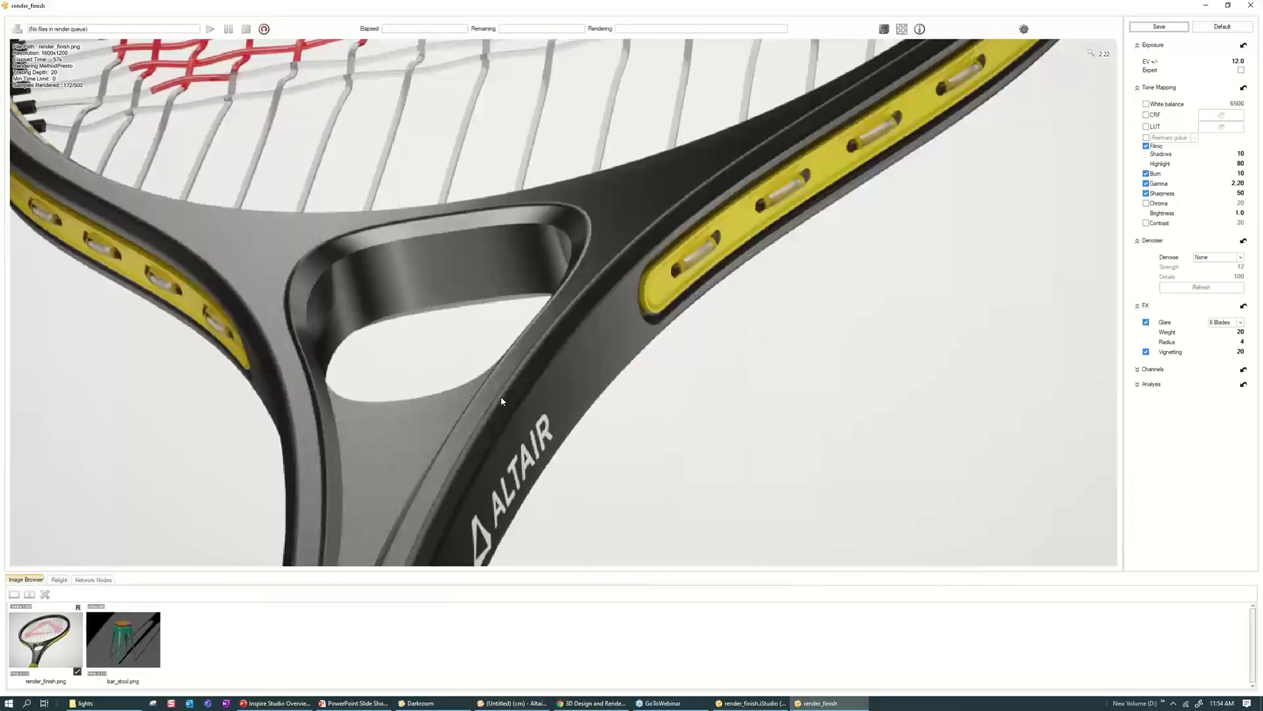
{"action": "left_click", "coordinate": [1218, 257]}
{"action": "left_click", "coordinate": [1214, 273]}
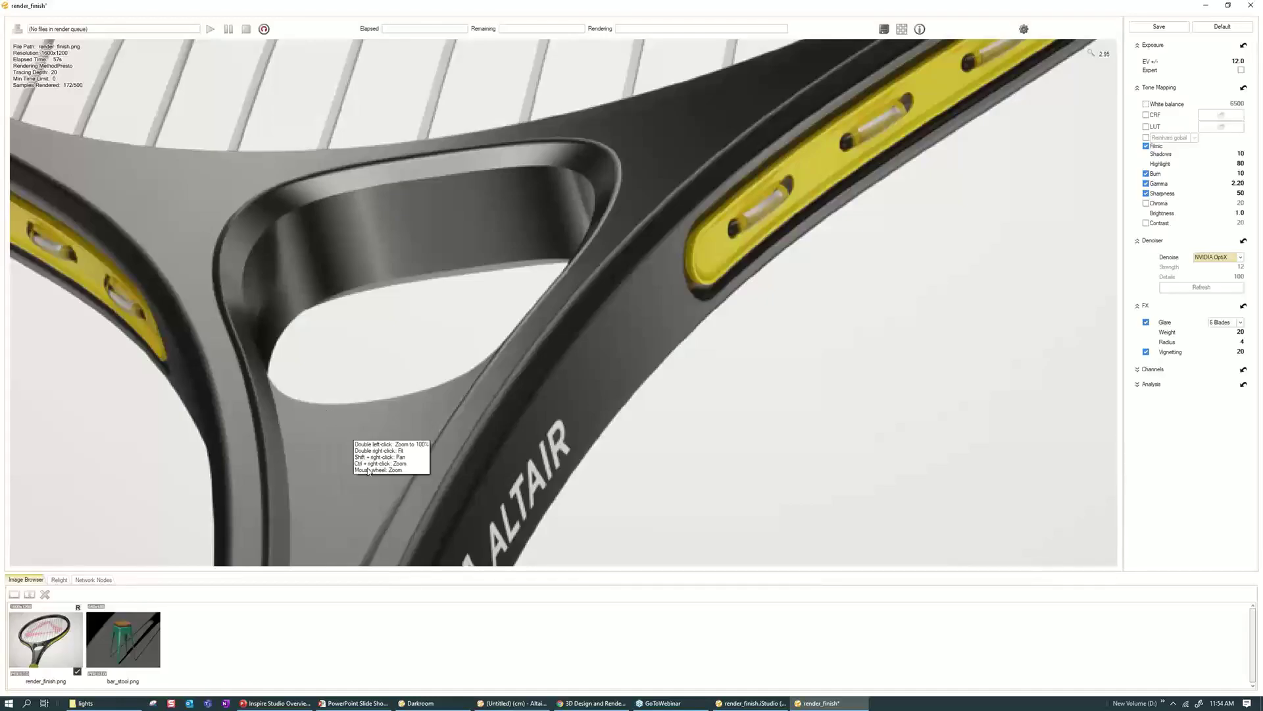
{"action": "scroll", "coordinate": [332, 482], "scroll_direction": "up", "scroll_amount": 1}
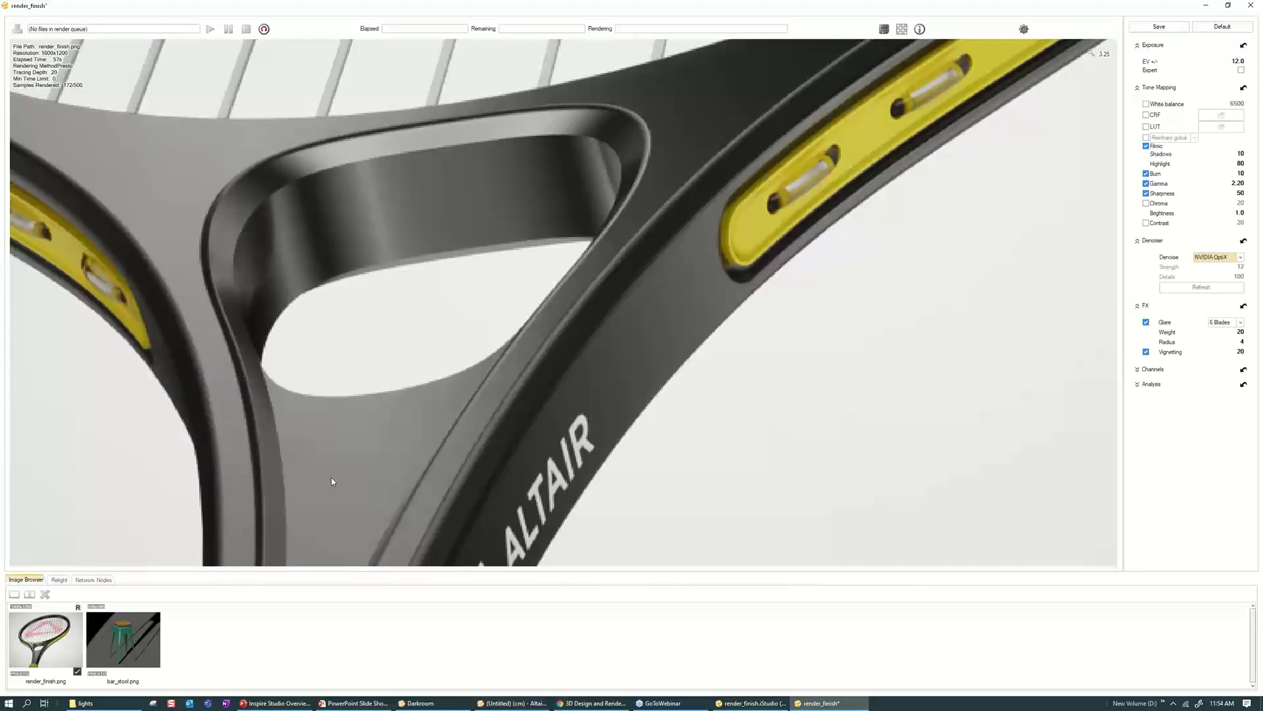
{"action": "scroll", "coordinate": [333, 481], "scroll_direction": "up", "scroll_amount": 1}
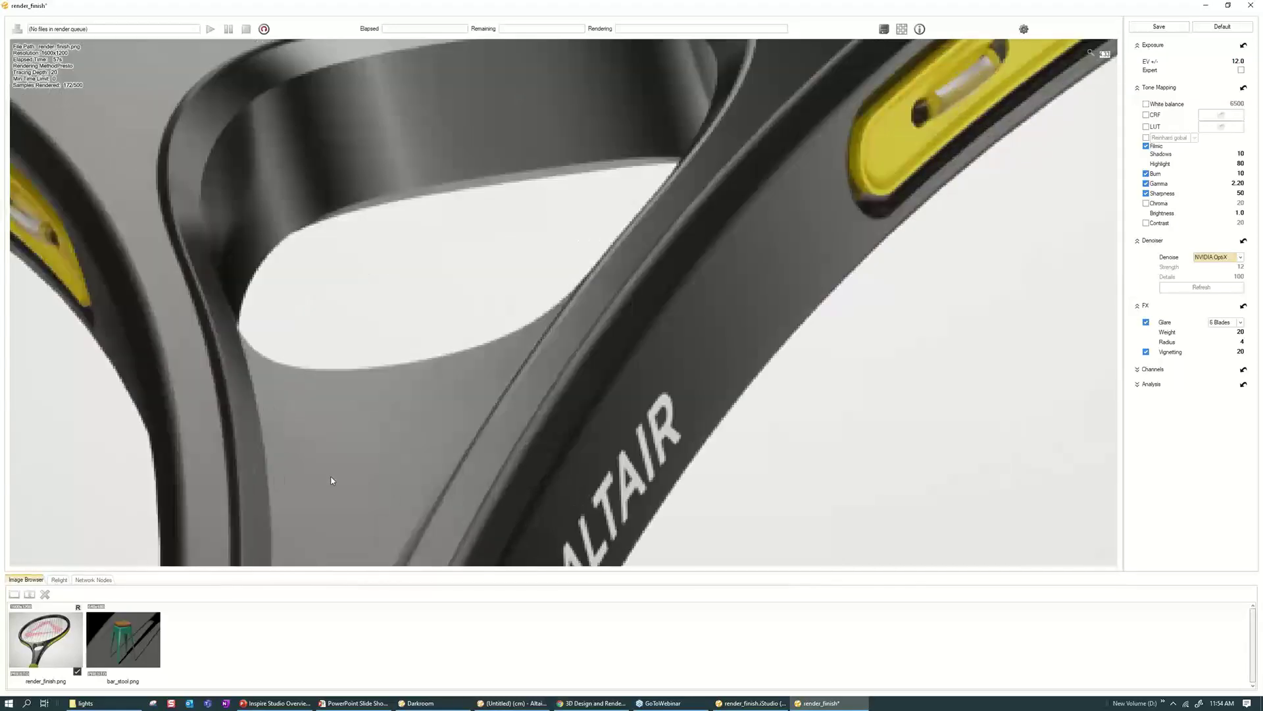
{"action": "scroll", "coordinate": [331, 481], "scroll_direction": "down", "scroll_amount": 7}
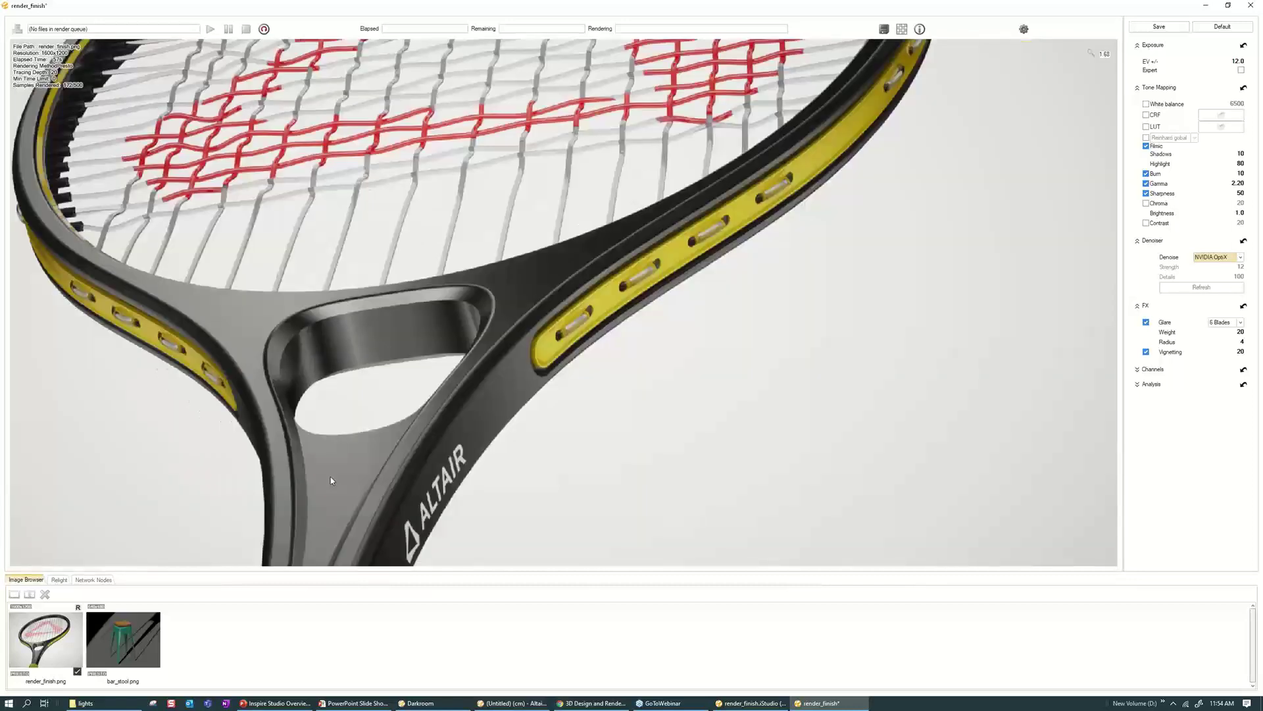
- Show the deform tools with the racquet model in Inspire Studio, and view the Altair Inspire Studio product page in the browser
{"action": "key", "text": "alt+Tab"}
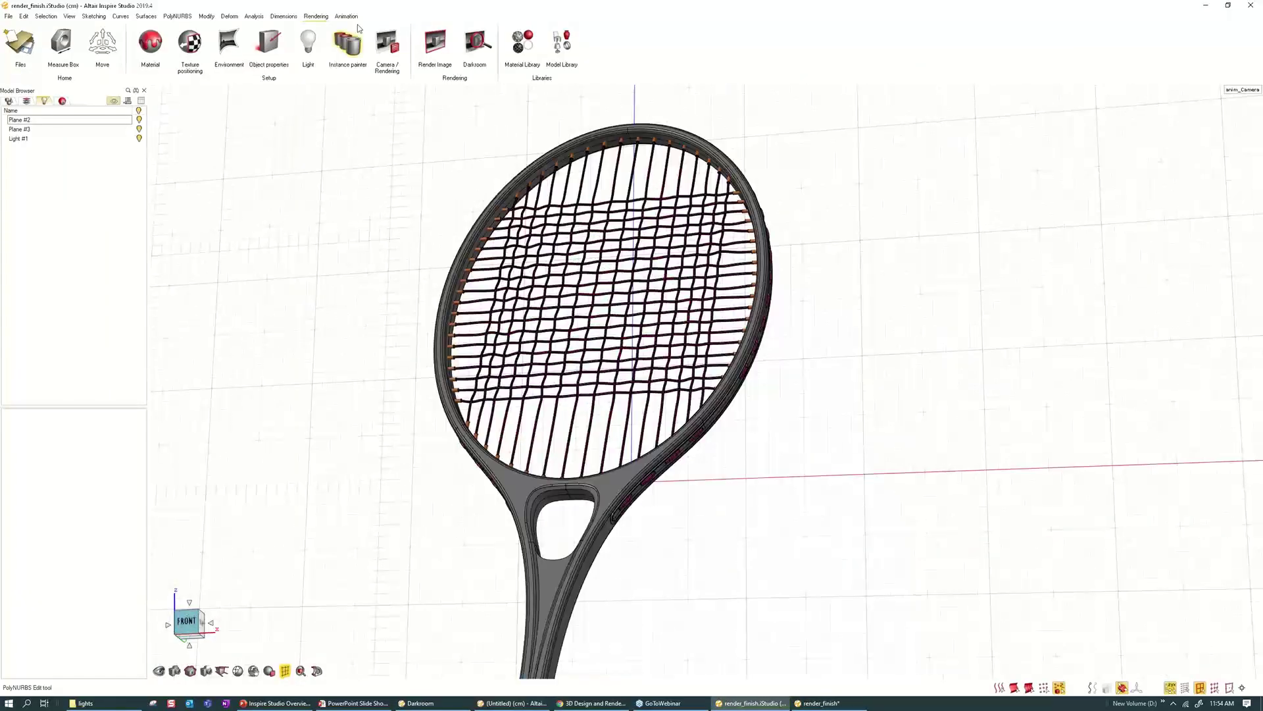
{"action": "left_click", "coordinate": [230, 16]}
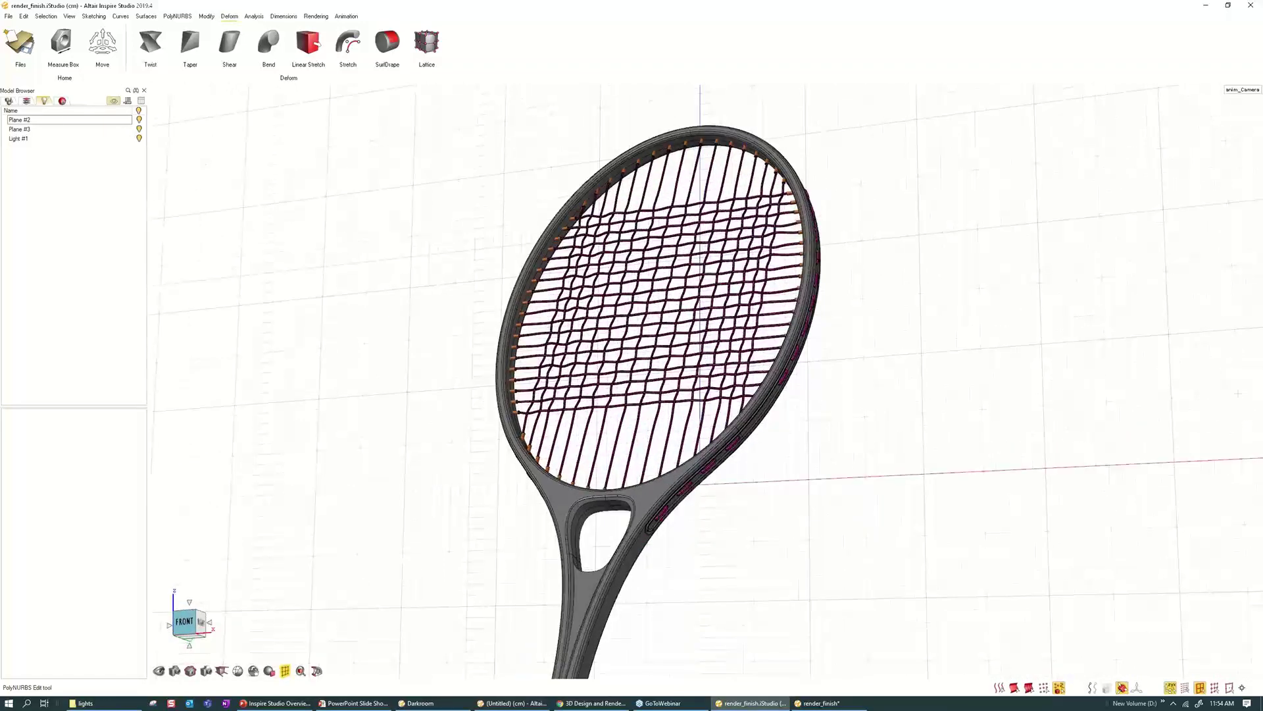
{"action": "key", "text": "alt+Tab"}
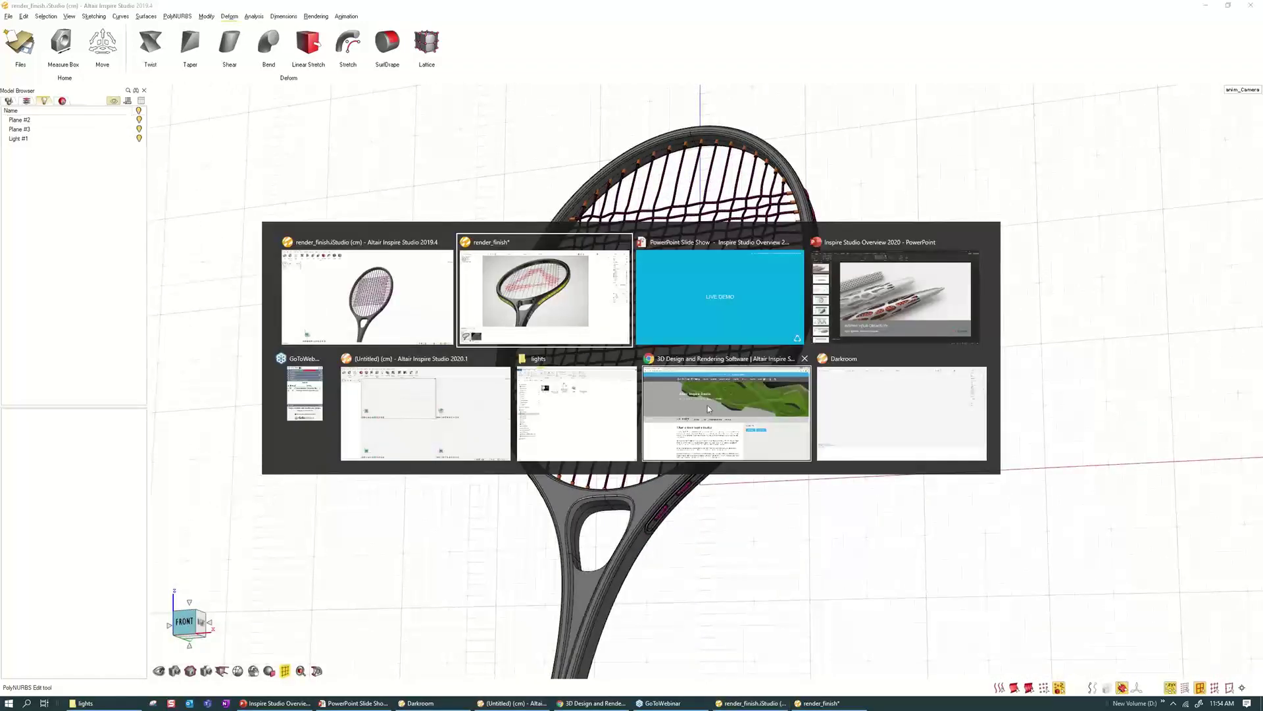
{"action": "left_click", "coordinate": [637, 395]}
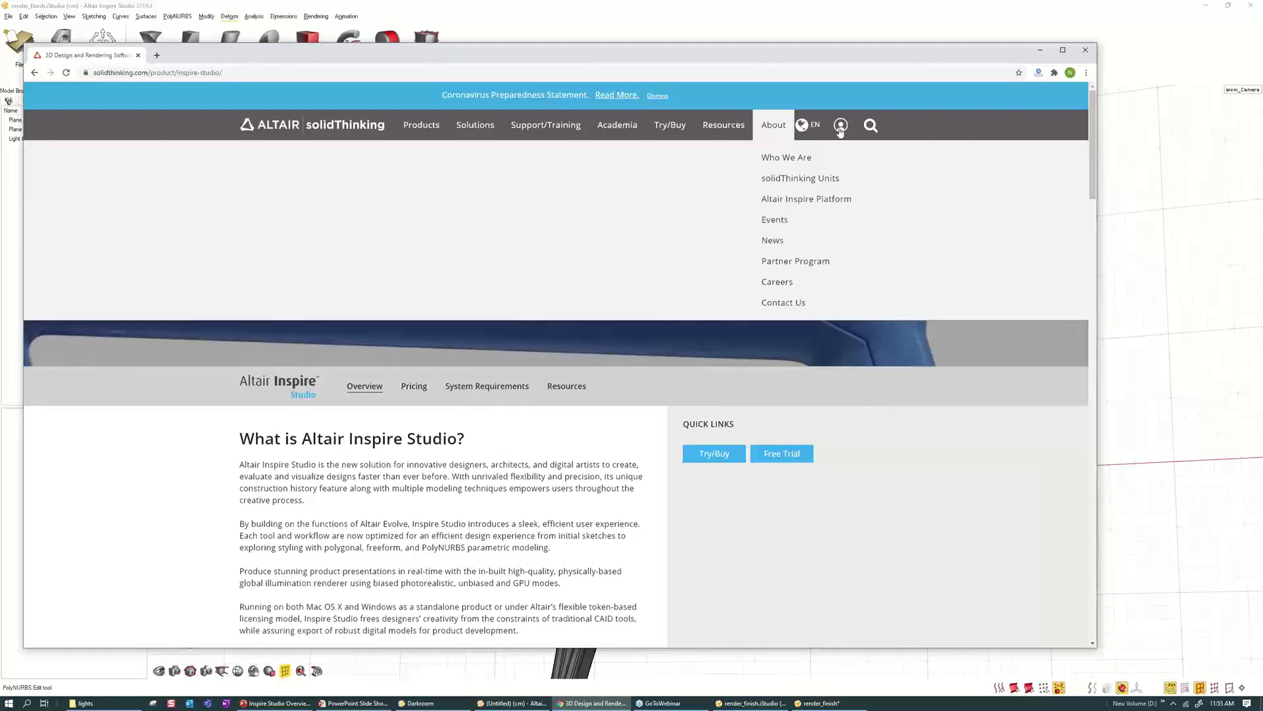
{"action": "mouse_move", "coordinate": [785, 130]}
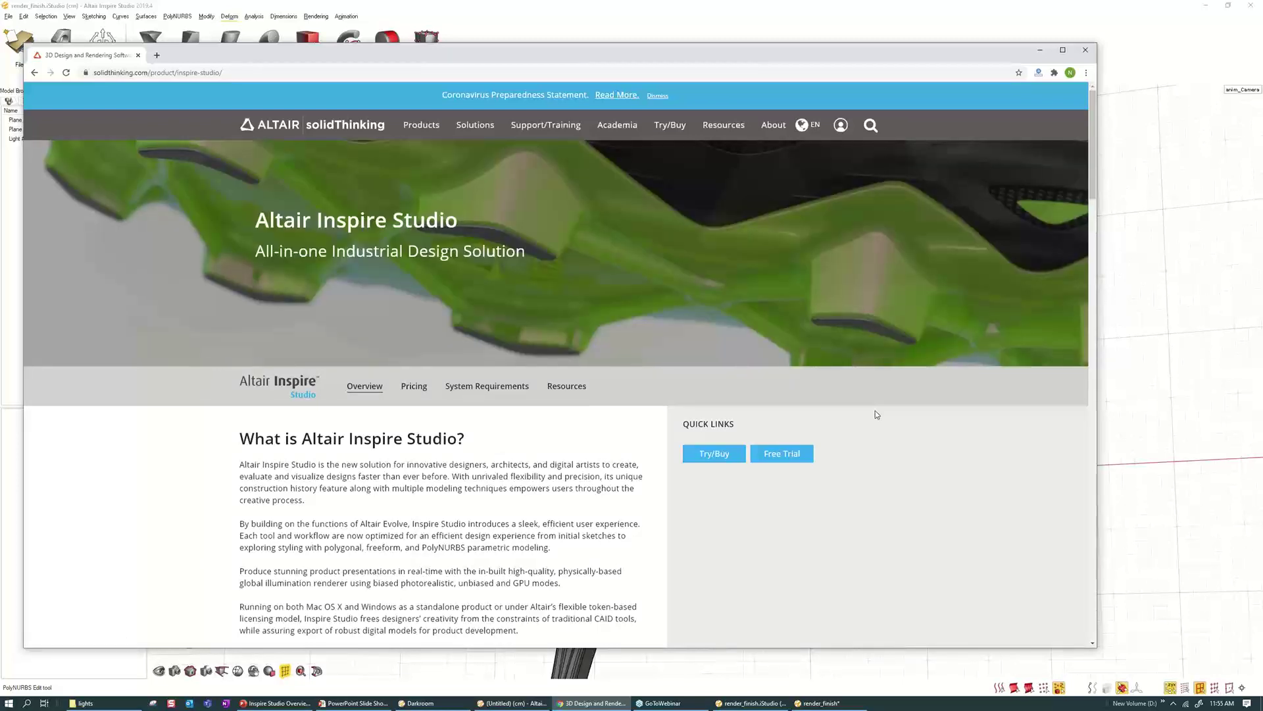
{"action": "left_click", "coordinate": [1186, 344]}
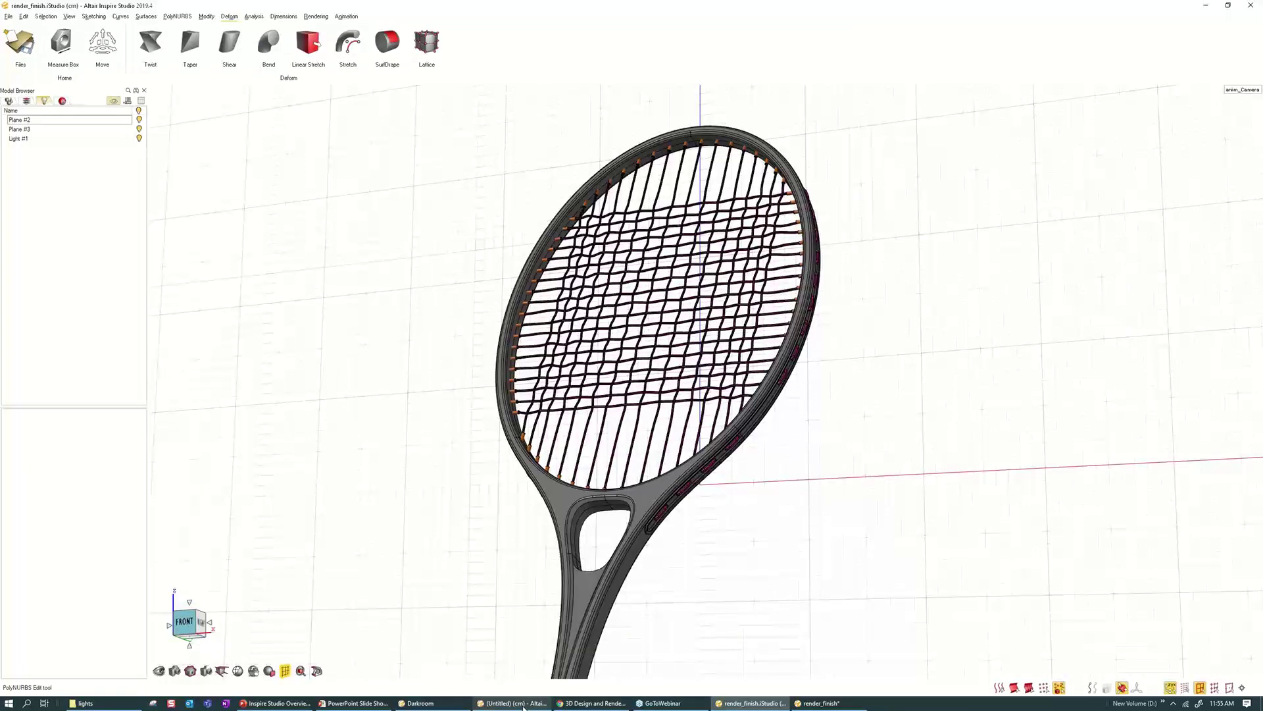
- Show the untitled project in the Inspire Studio 2020.1 window, and minimise that window
{"action": "left_click", "coordinate": [525, 704]}
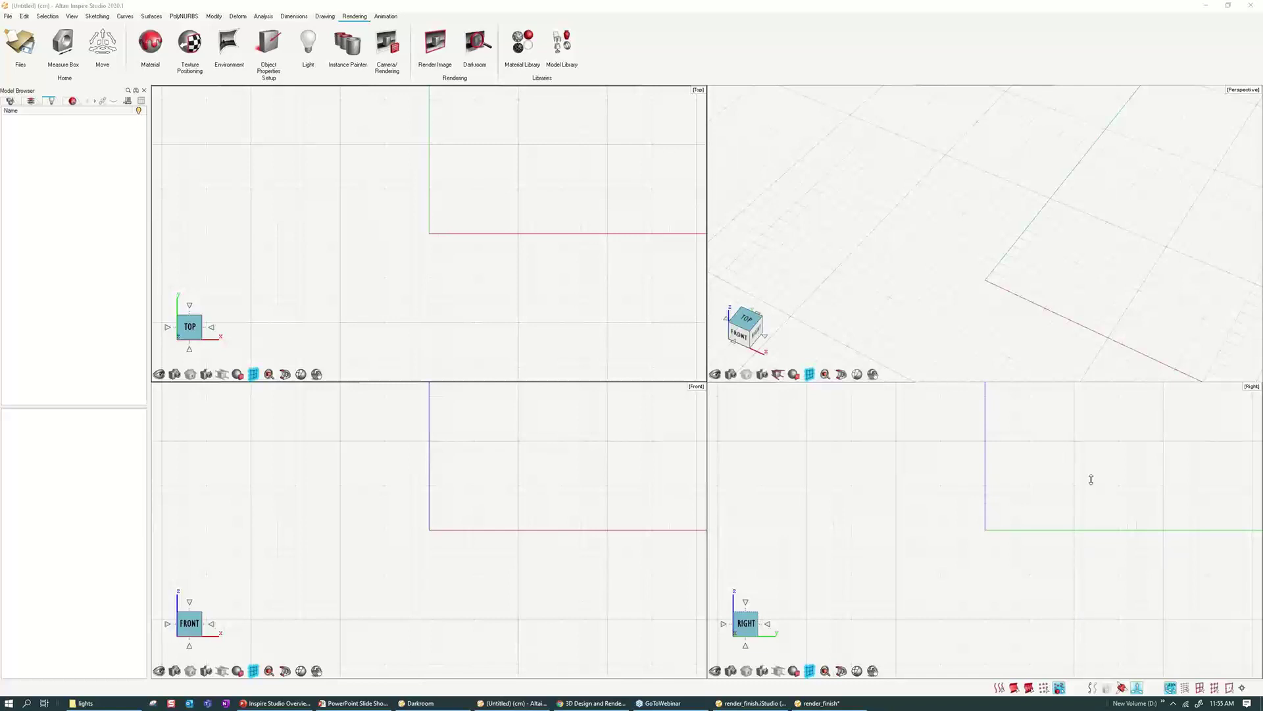
{"action": "left_click", "coordinate": [910, 290]}
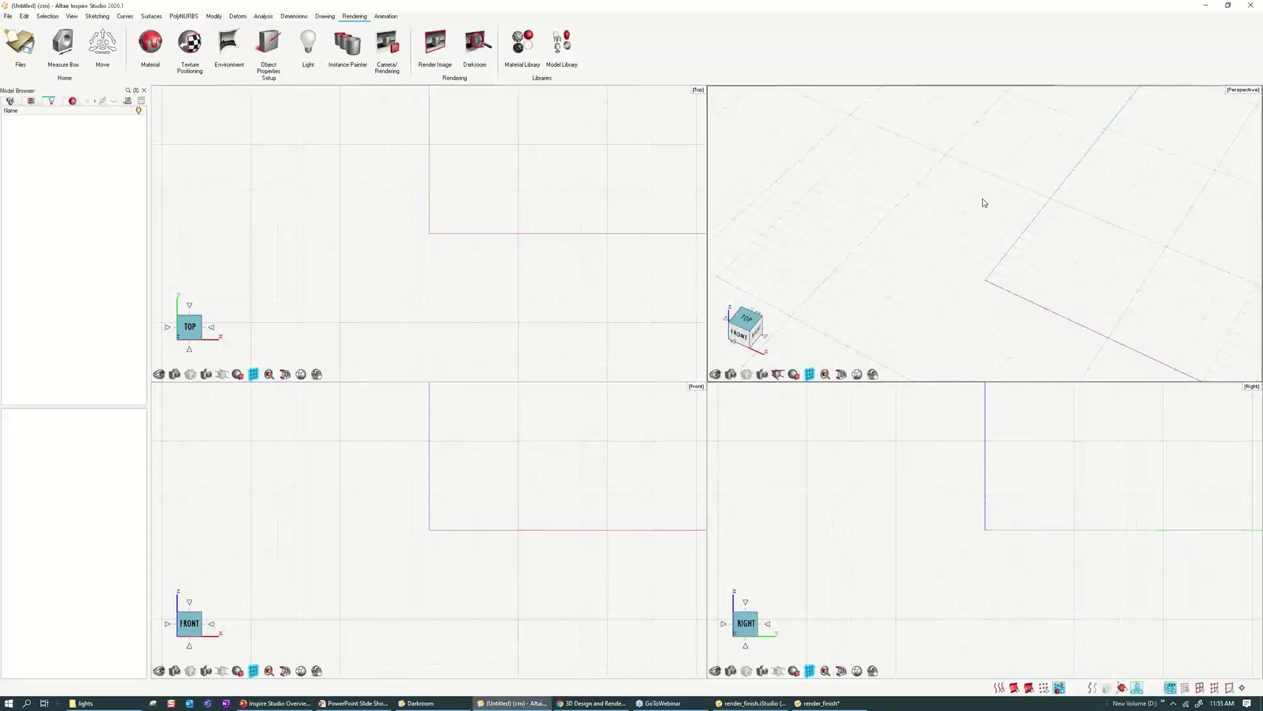
{"action": "left_click", "coordinate": [1205, 7]}
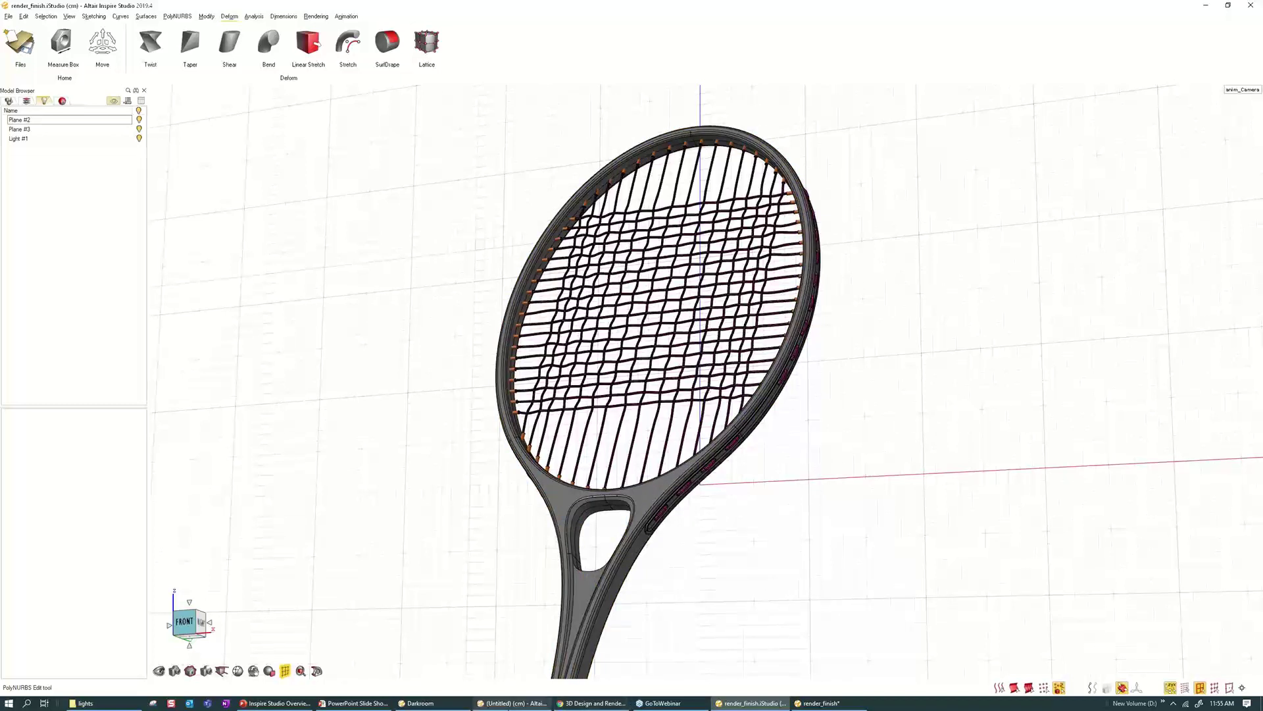
- Close the empty Darkroom window and bring up the Inspire Studio product page in the browser
{"action": "mouse_move", "coordinate": [506, 706]}
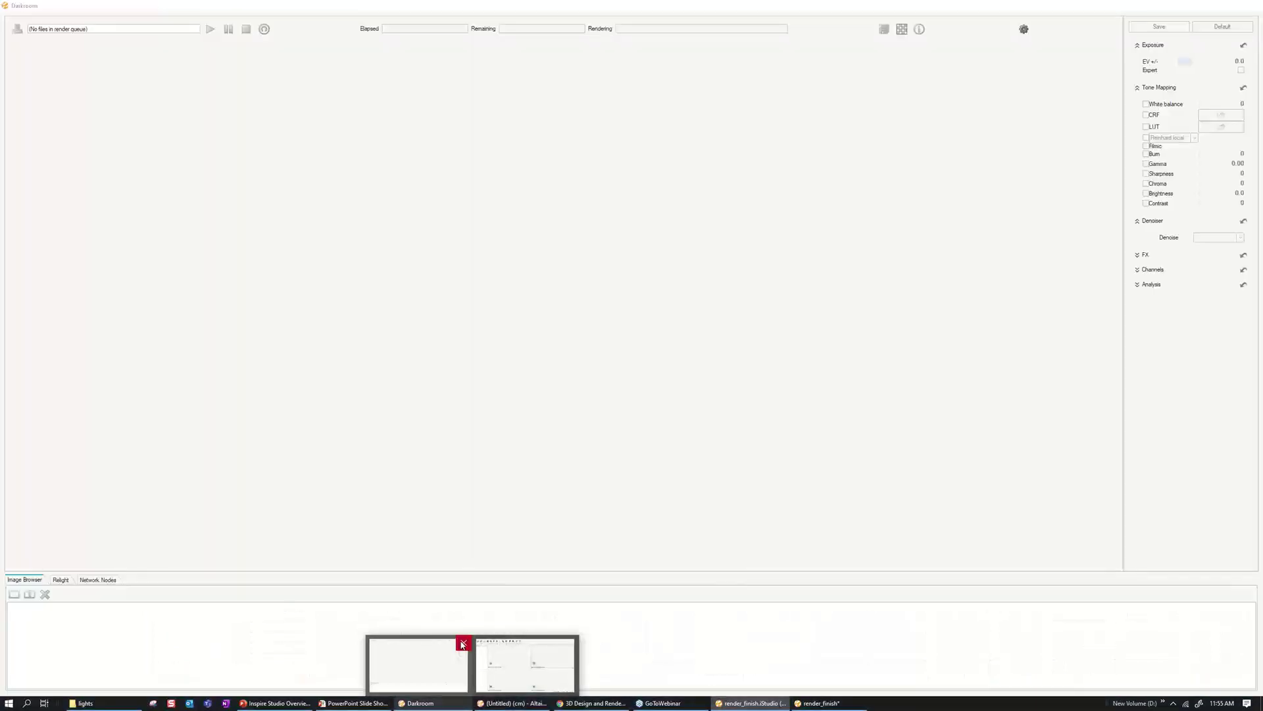
{"action": "left_click", "coordinate": [462, 644]}
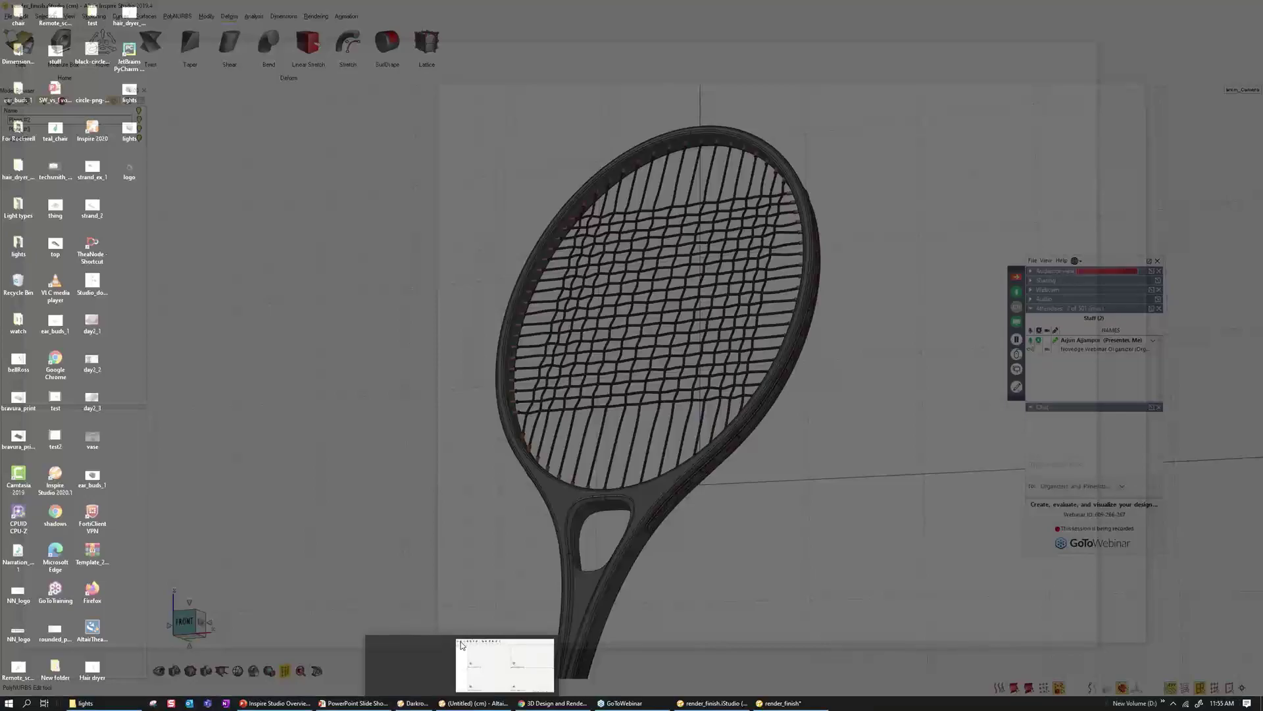
{"action": "left_click", "coordinate": [463, 644]}
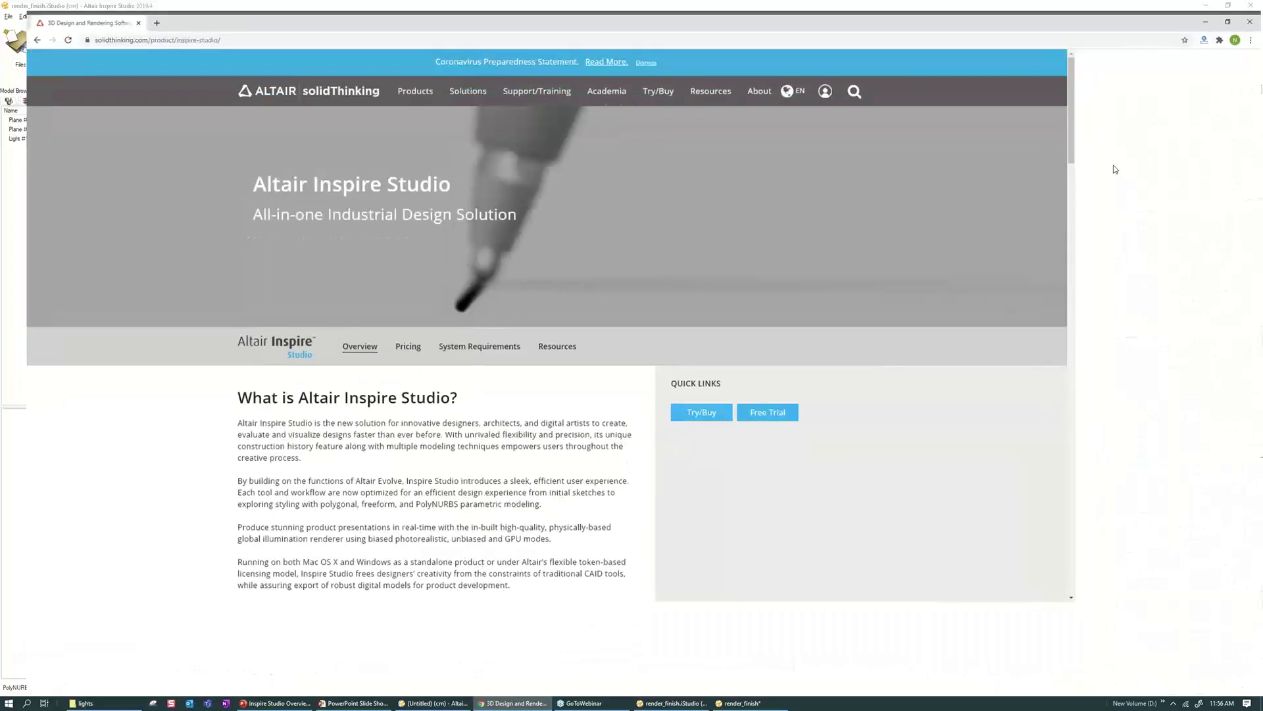